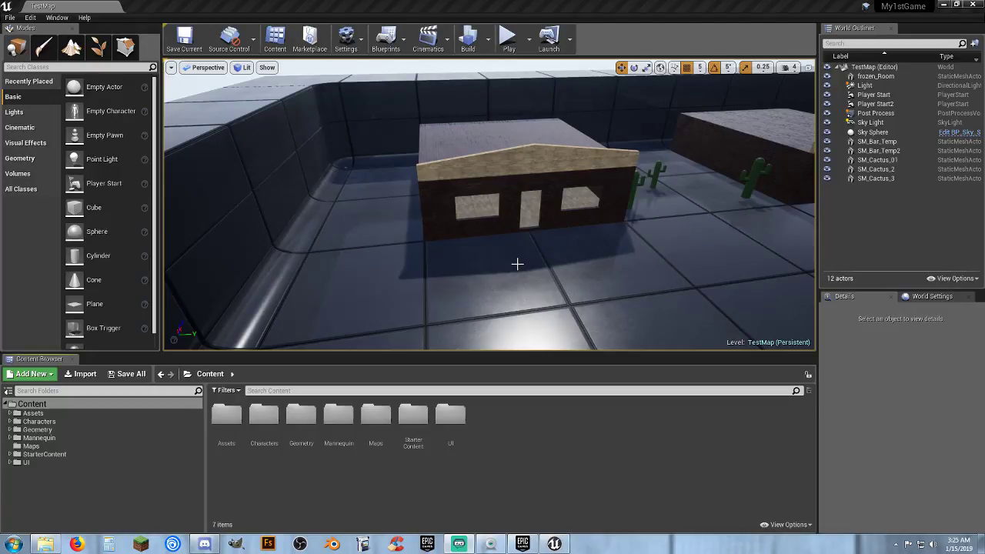
Look over the two buildings and the cacti in the test level from close up and farther away.
right_drag(517, 264, 589, 247)
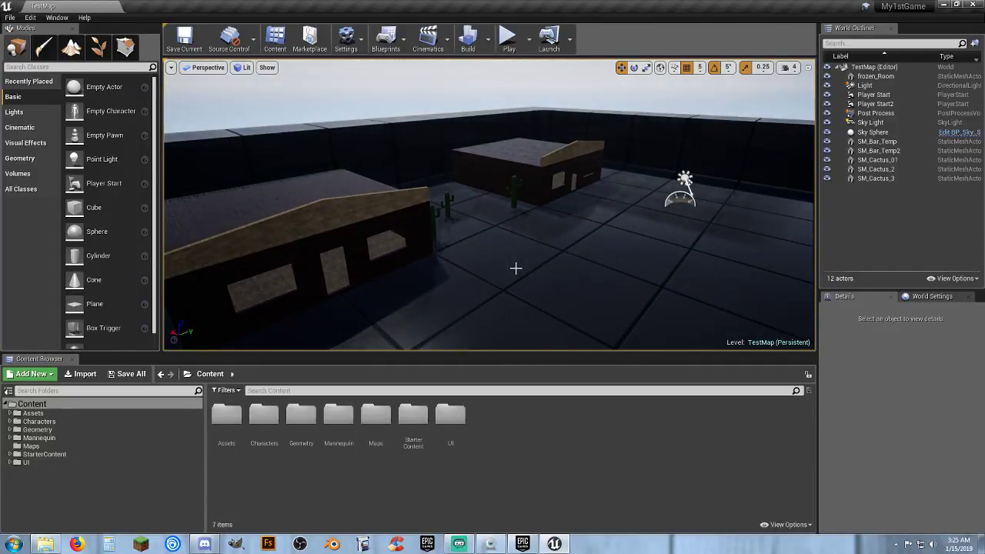
mouse_move(515, 267)
right_down()
mouse_move(494, 267)
mouse_move(518, 283)
mouse_move(516, 267)
right_up()
key(w)
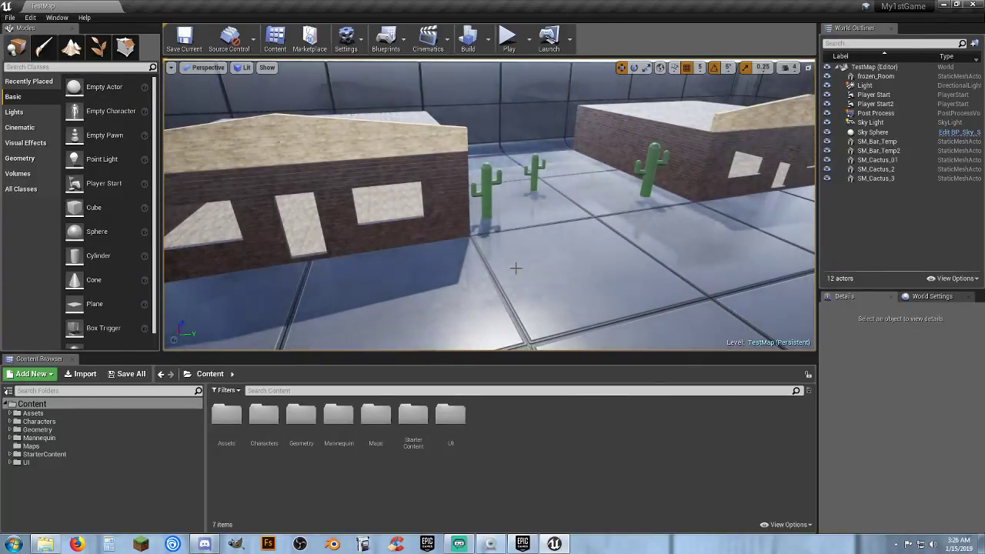
key(s)
mouse_move(516, 268)
right_down()
mouse_move(556, 278)
mouse_move(526, 269)
right_up()
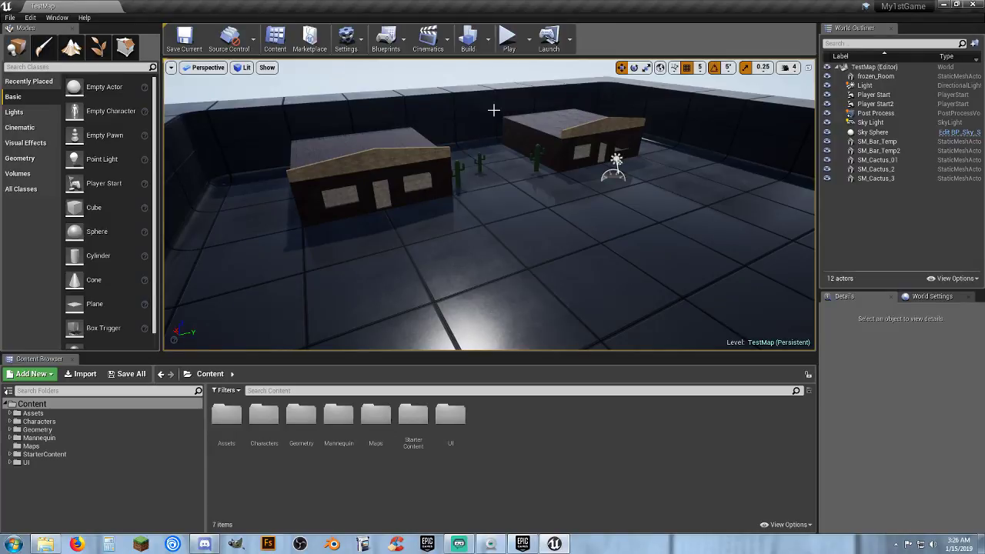
Open MainMenuMap from the Maps folder and launch it as a Standalone Game.
click(31, 446)
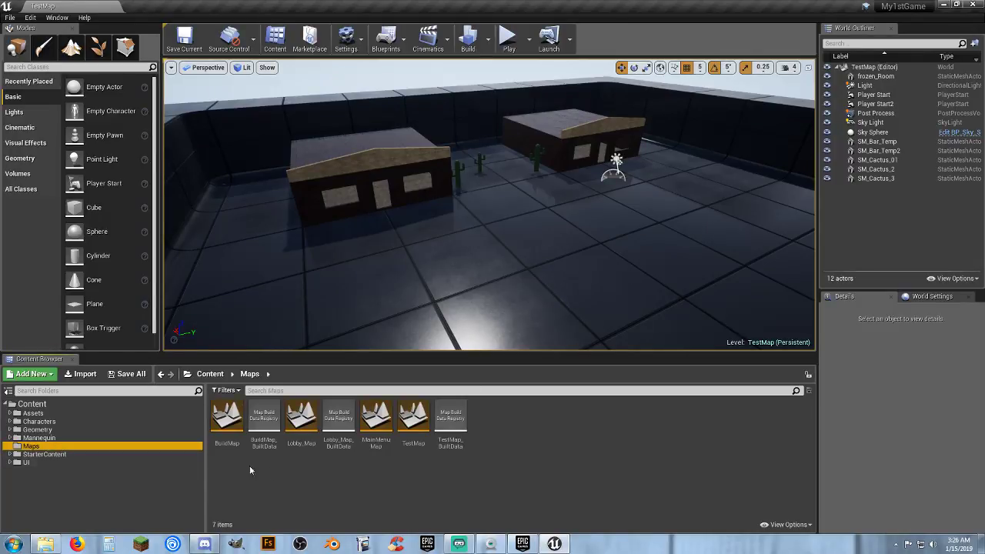
double_click(375, 419)
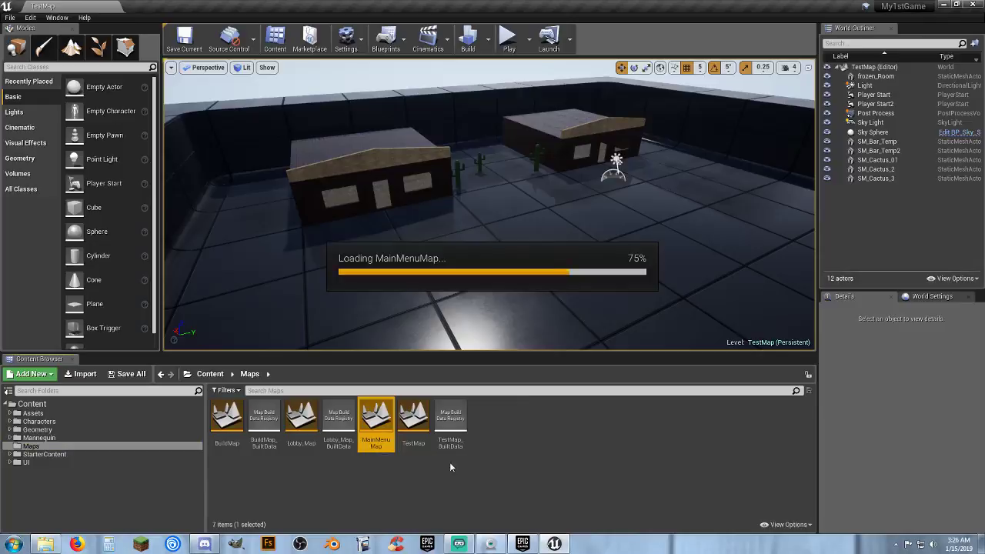
click(529, 38)
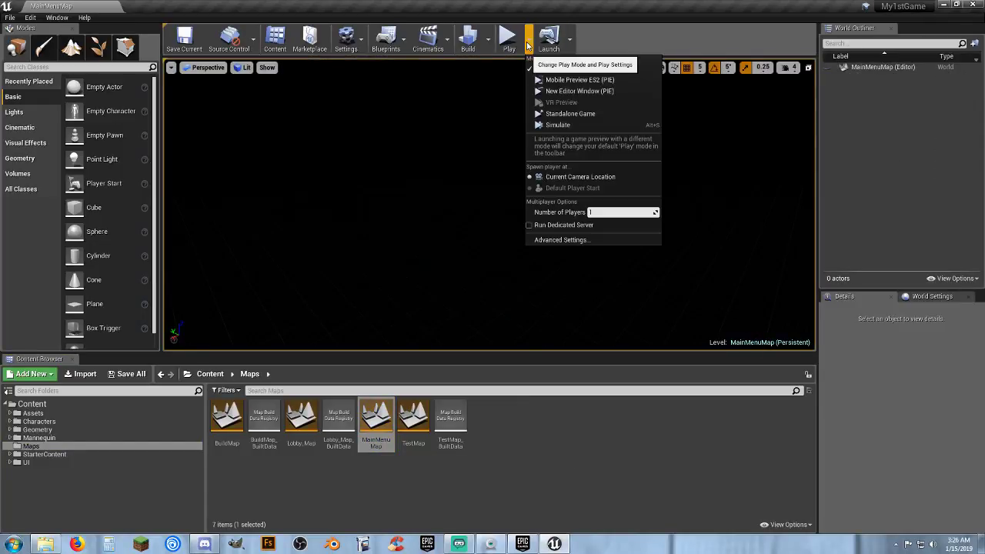
click(590, 114)
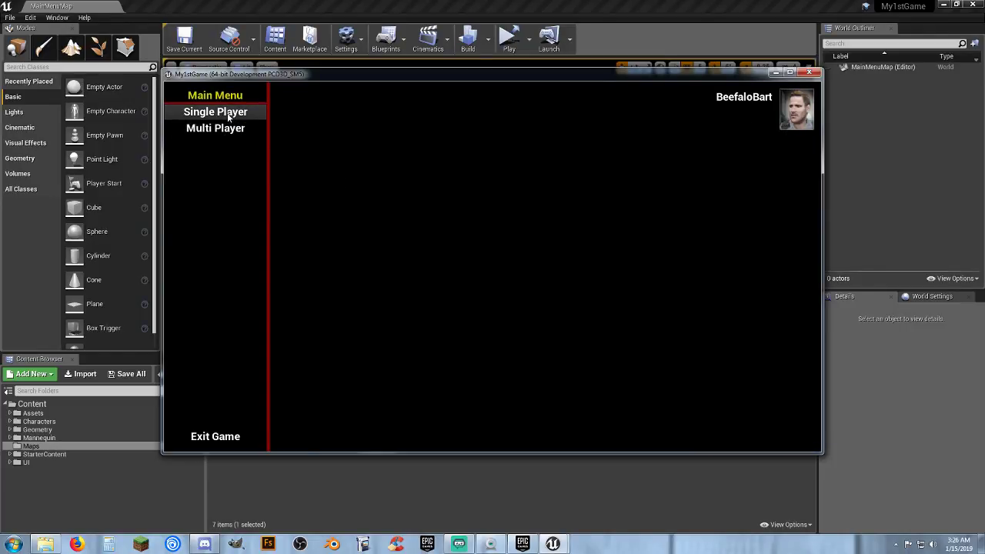
Test the single-player game by running the character forward, and return to the main menu through the pause screen.
key(w)
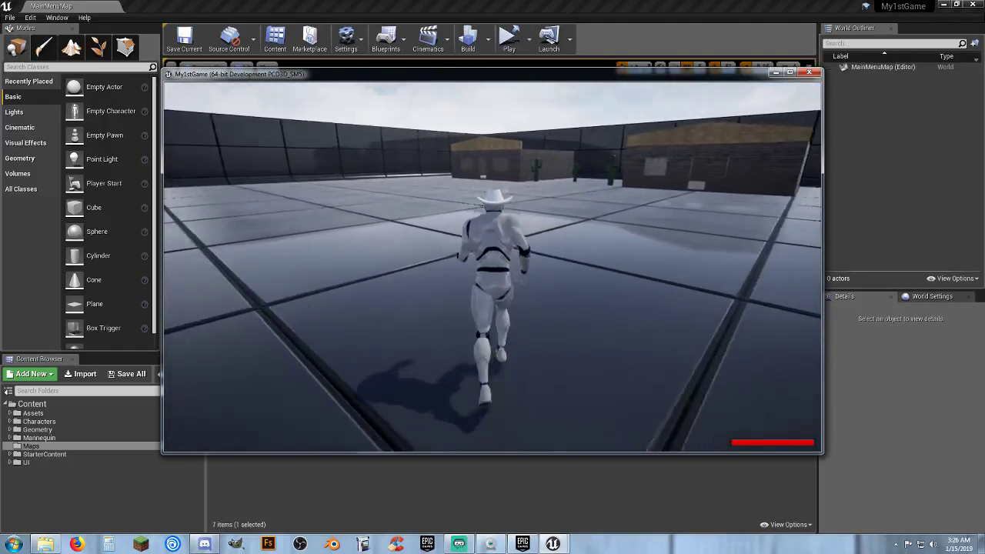
key(Escape)
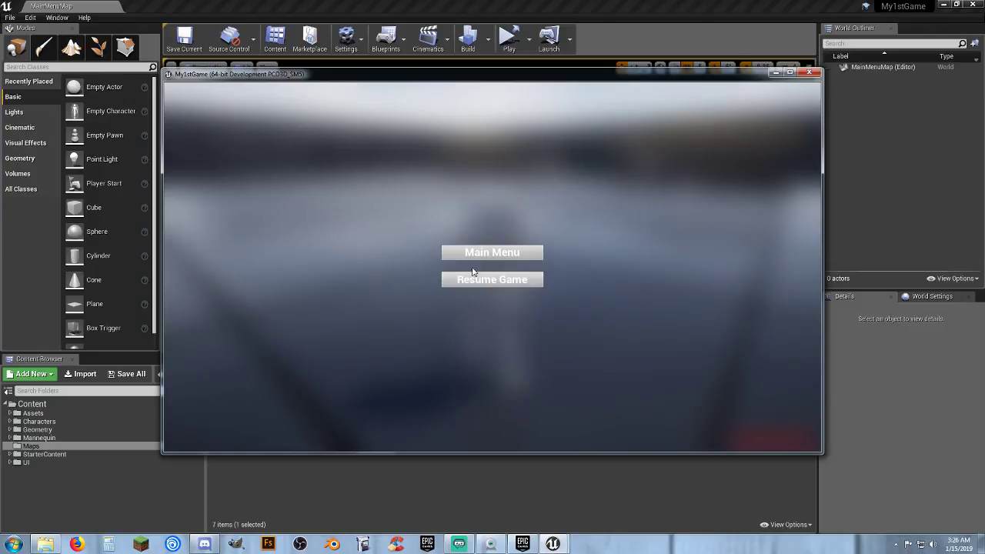
click(505, 257)
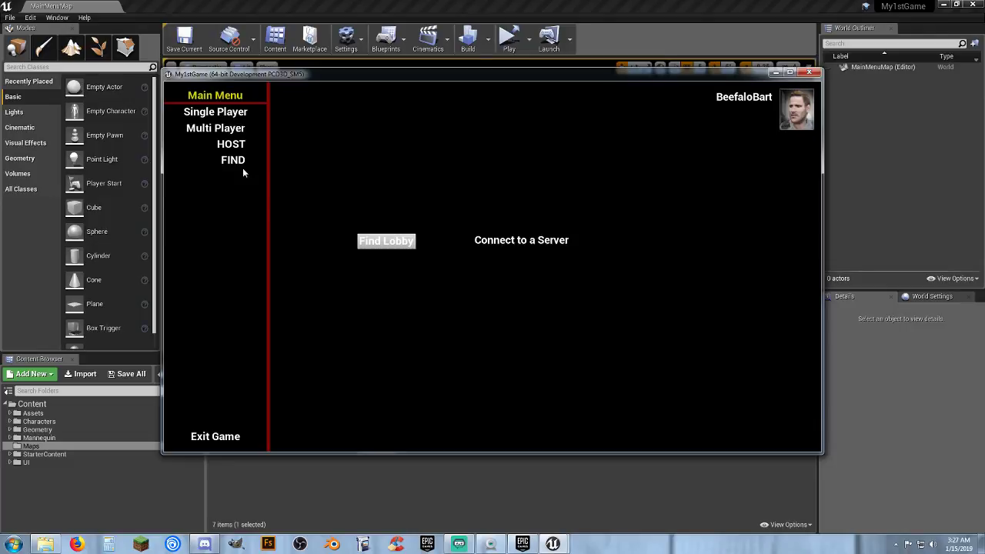
Host a multiplayer server named "dfda fadfa" and test running and jumping with the character among the buildings and cacti.
click(221, 145)
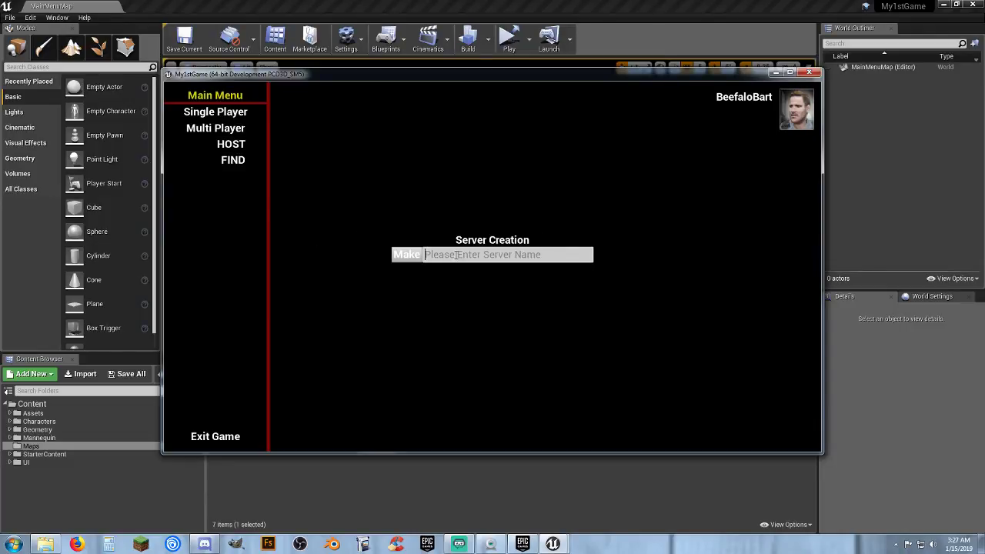
text(dfda fadfa)
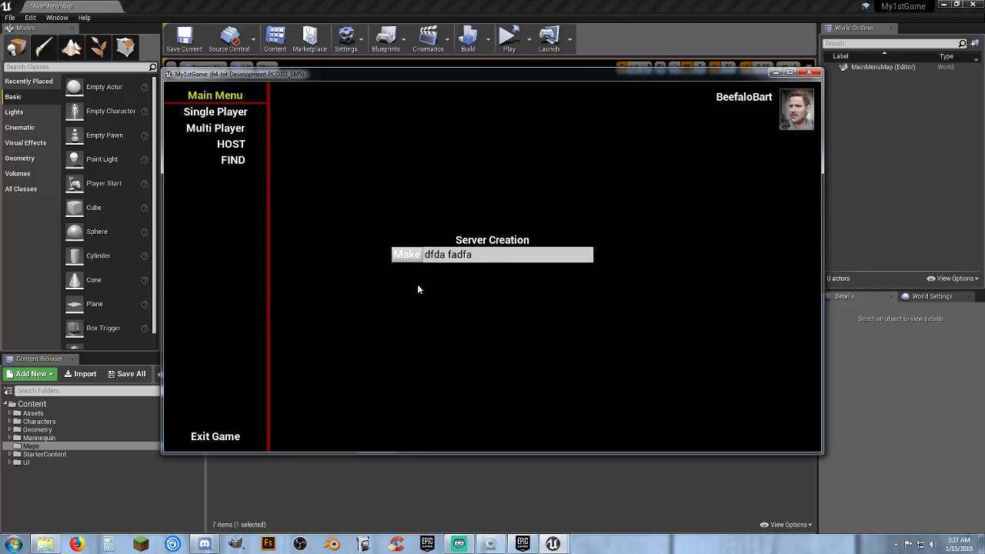
key(w)
key(w)
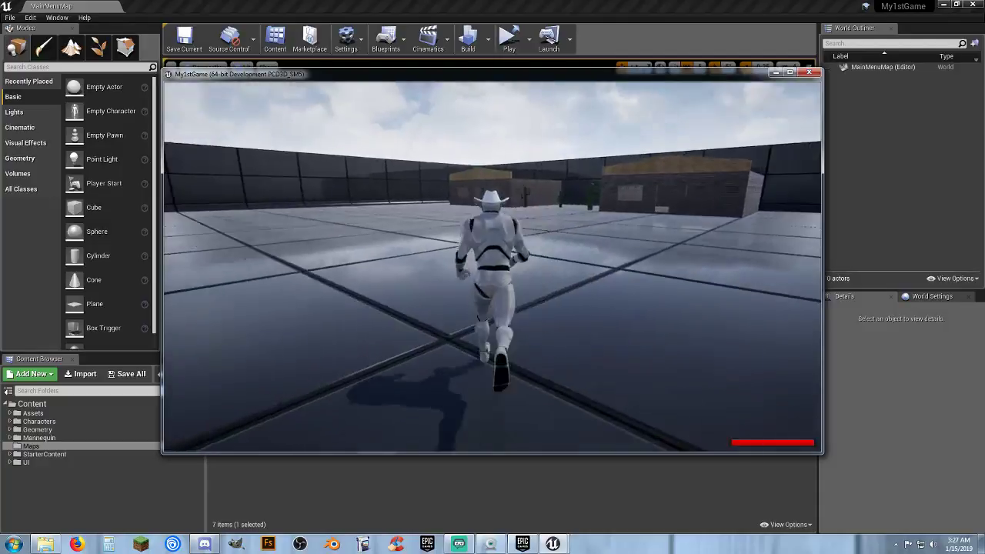
key(space)
key(space)
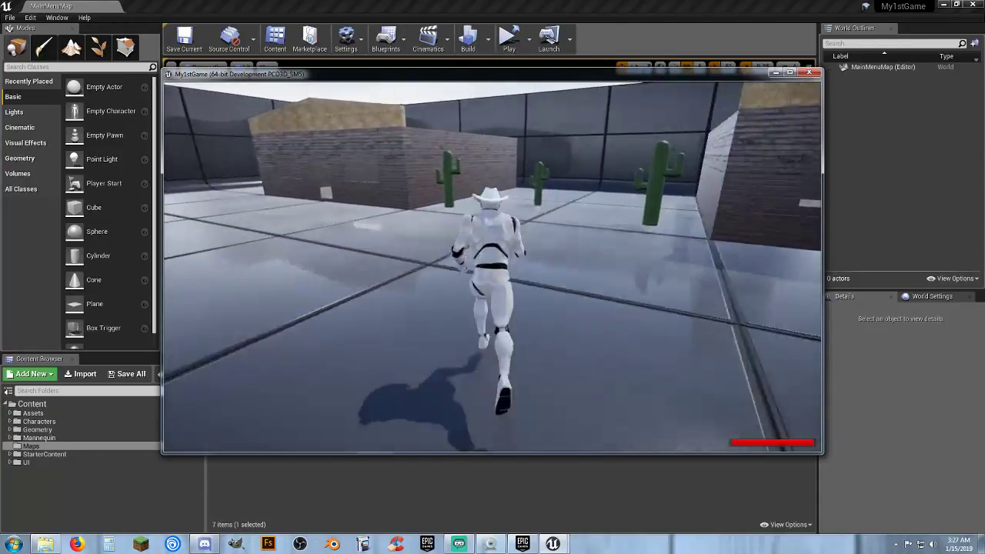
key(a)
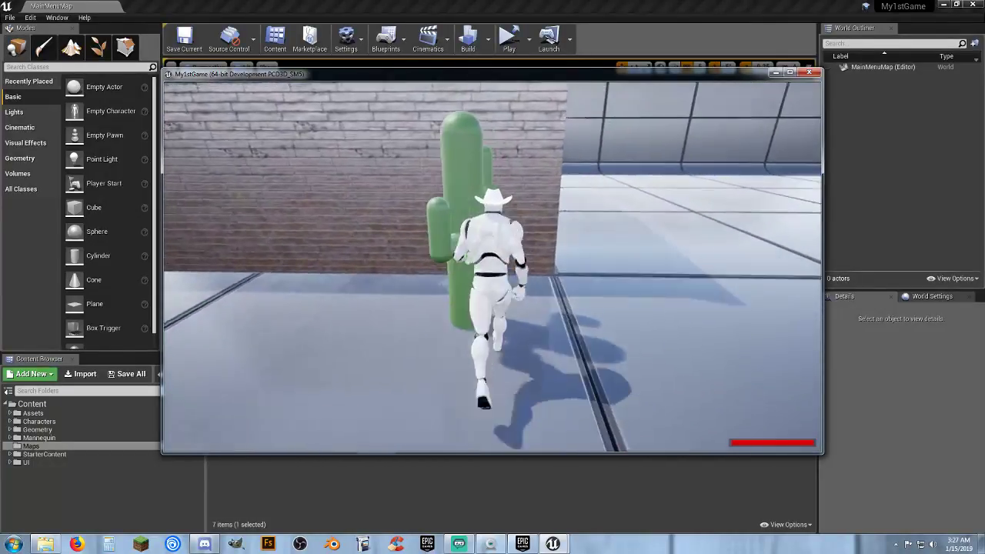
key(w)
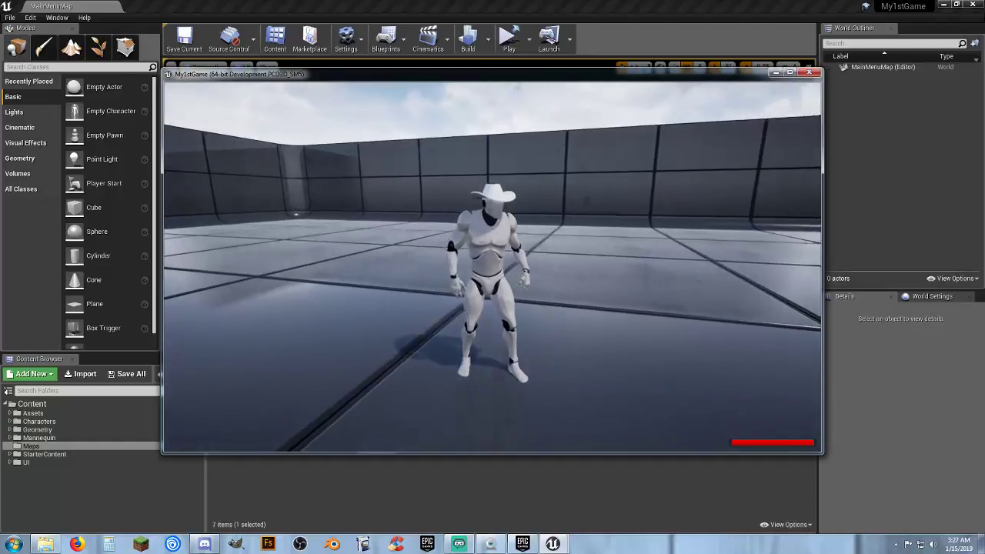
Test the pause screen's Resume Game and Main Menu options, and exit the standalone game.
key(Escape)
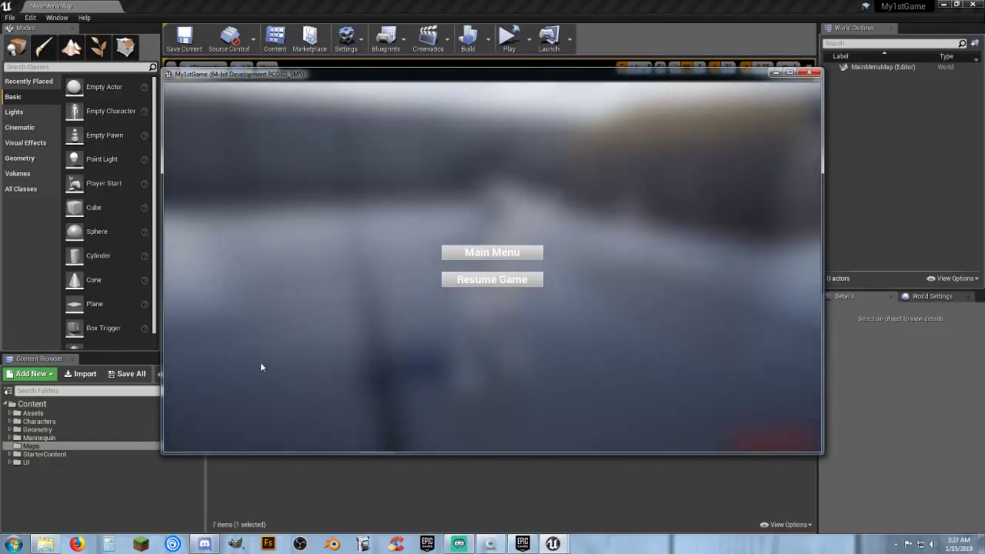
click(514, 280)
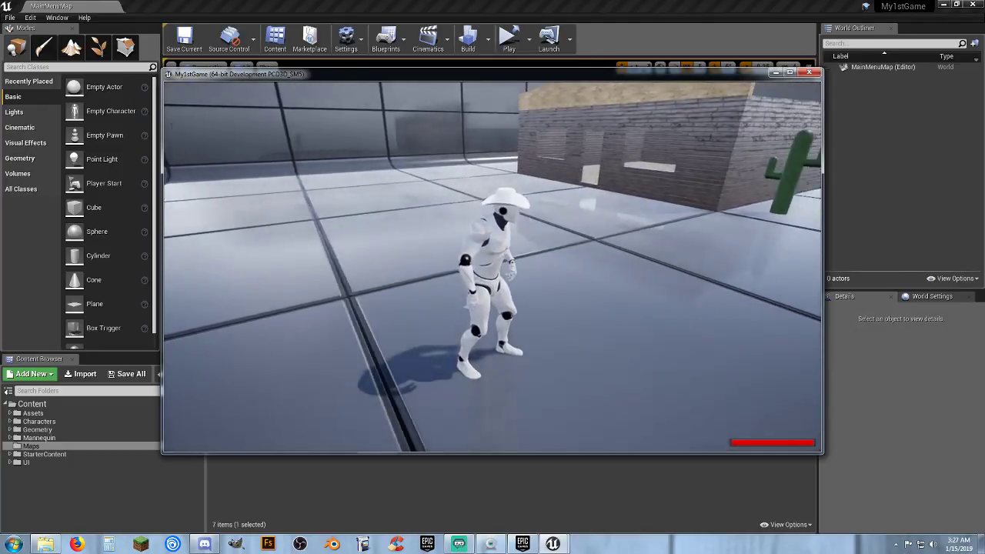
key(p)
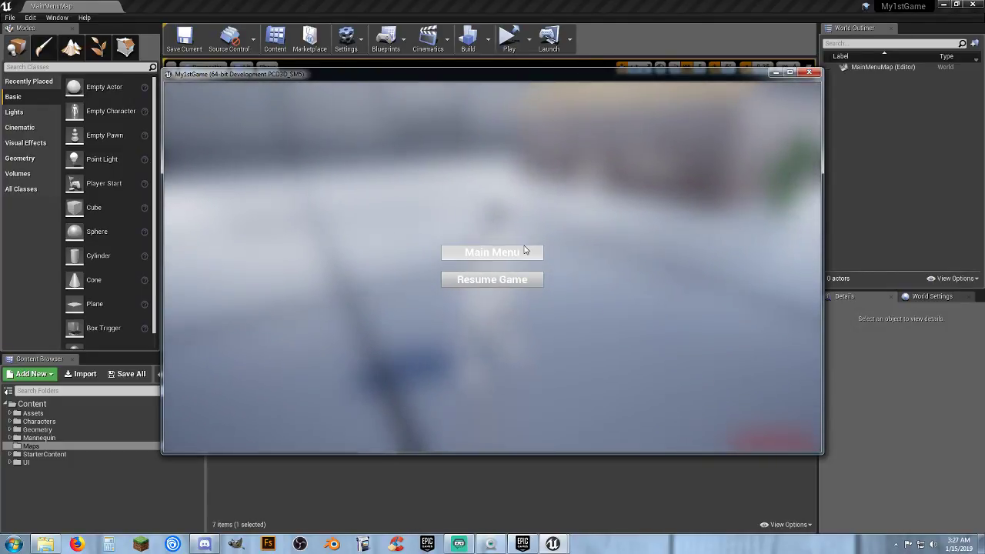
click(519, 254)
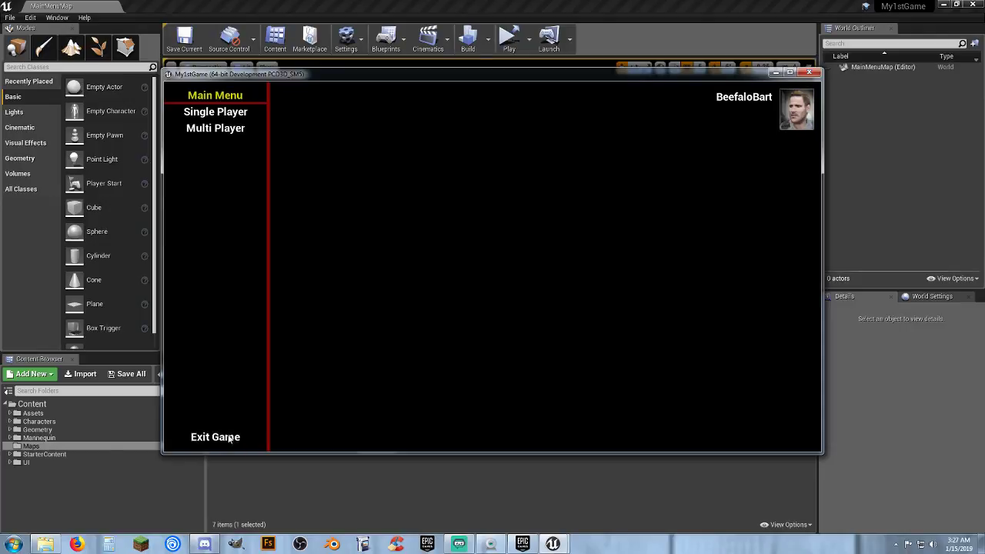
key(Escape)
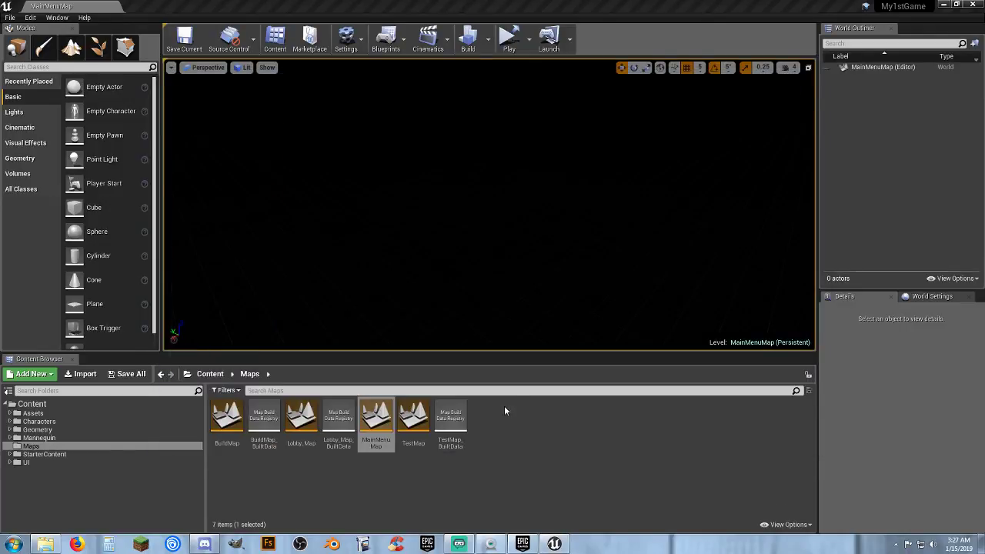
Set the number of players to 2, run MainMenuMap in a New Editor Window (PIE) and exit the game.
click(529, 40)
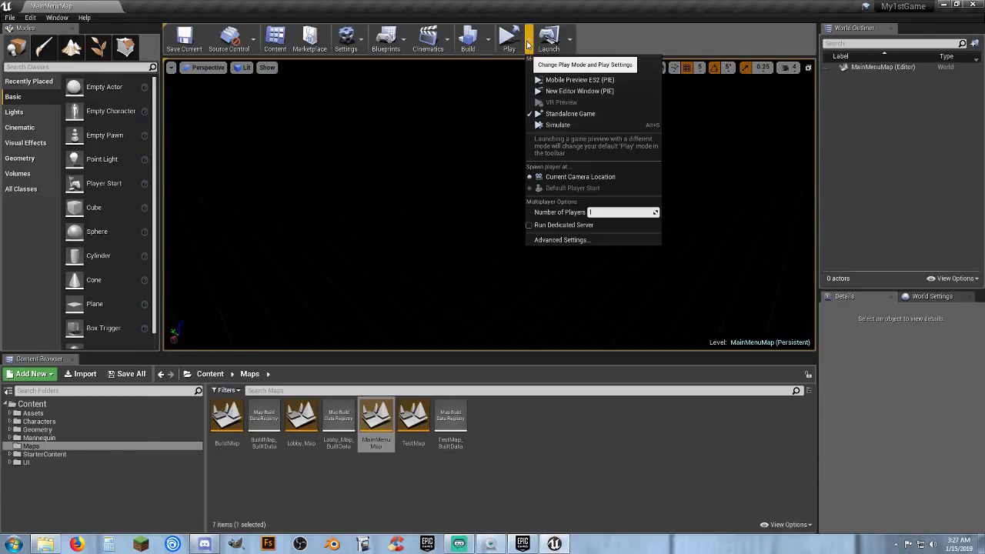
click(604, 212)
text(2)
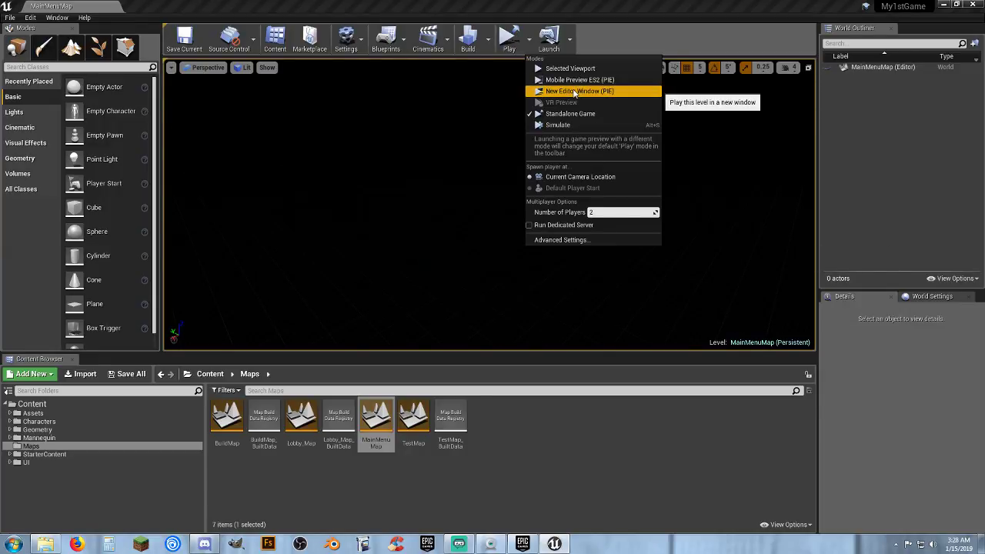
click(574, 91)
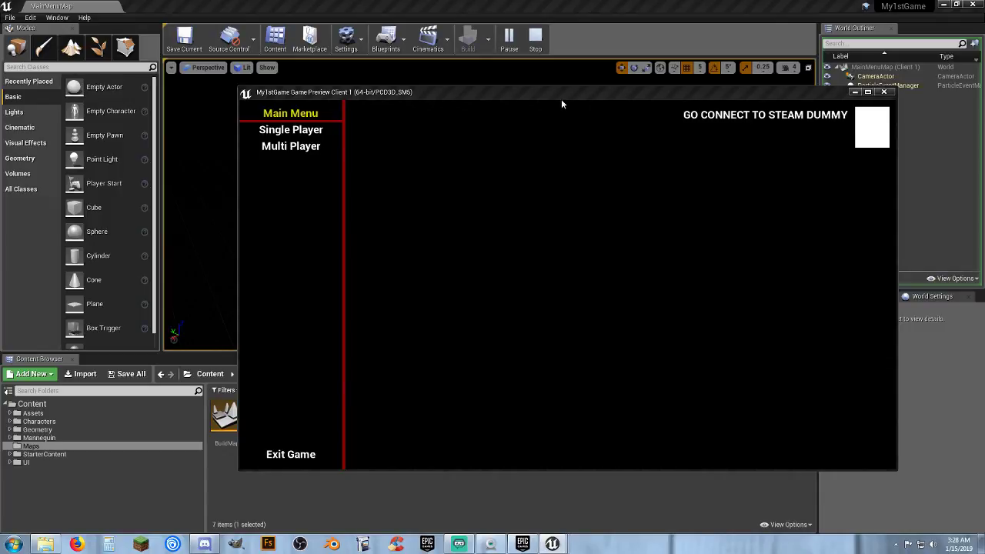
click(298, 454)
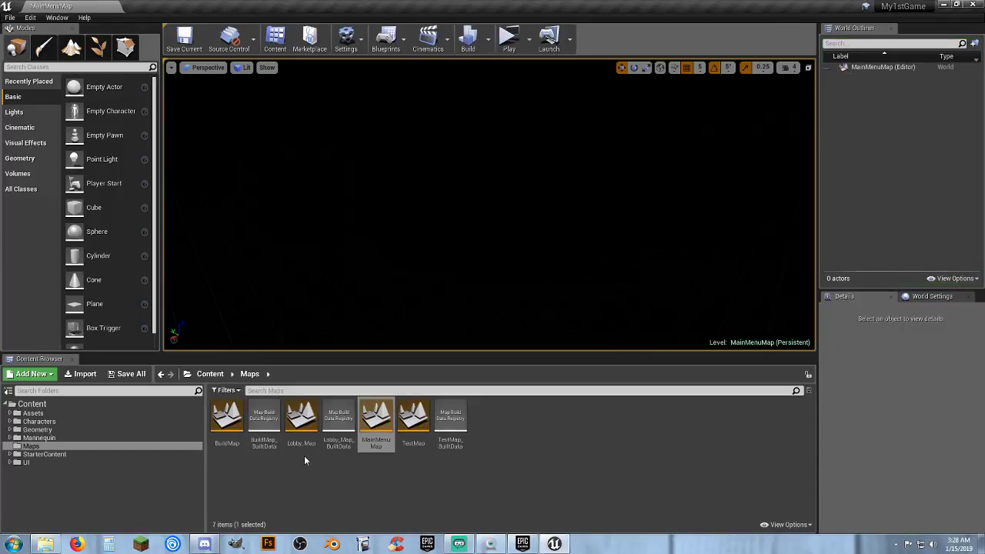
Open TestMap and play it with two players, running the client character around until the other player is in view.
double_click(403, 446)
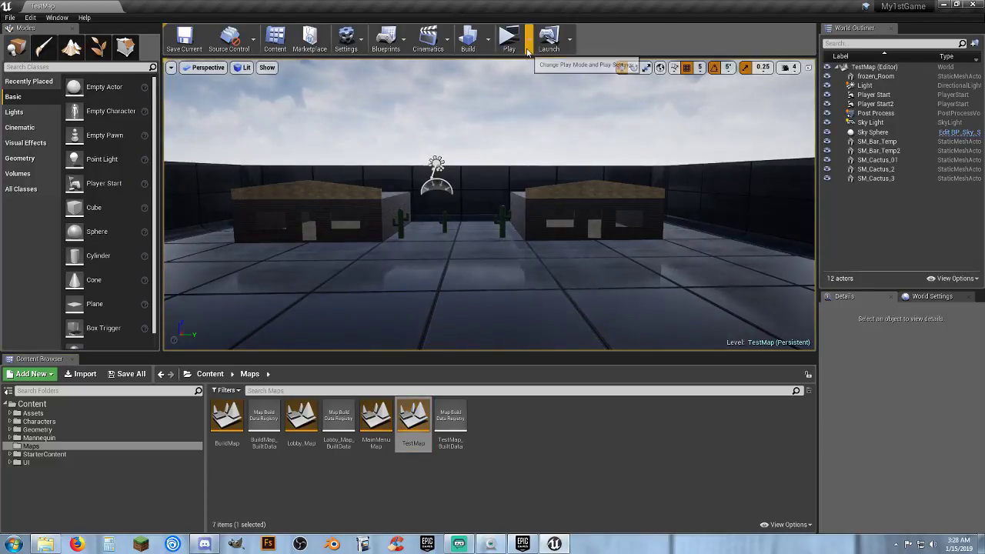
click(508, 42)
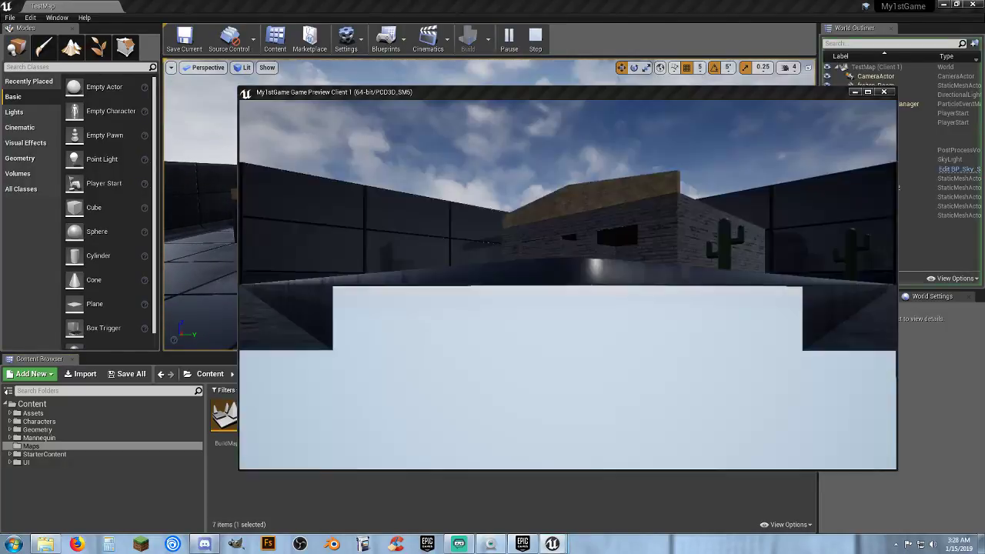
key(w)
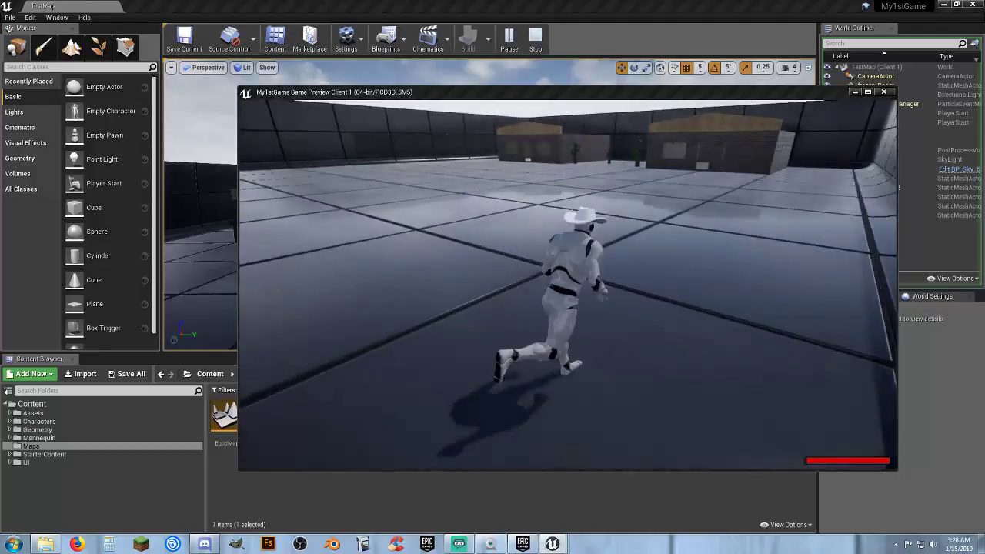
key(w)
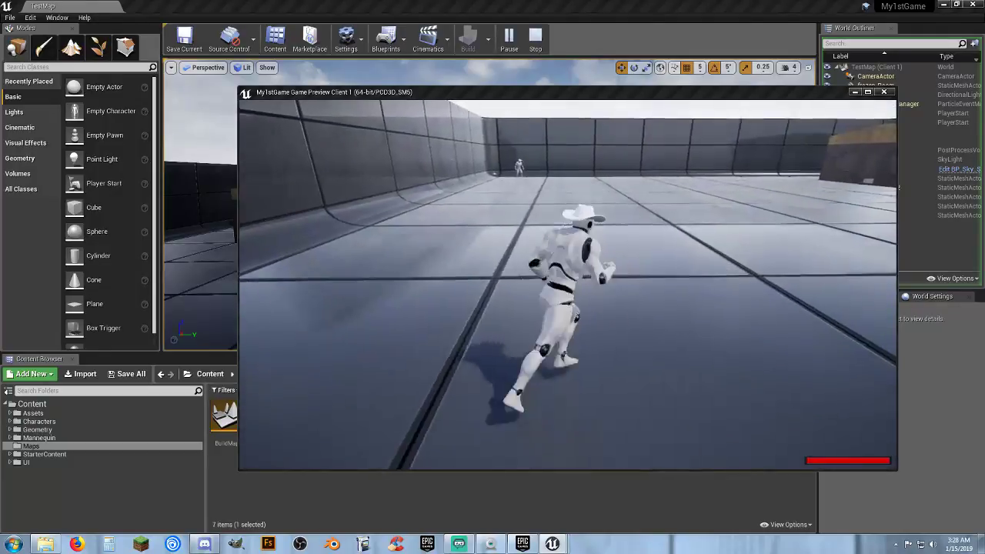
key(w)
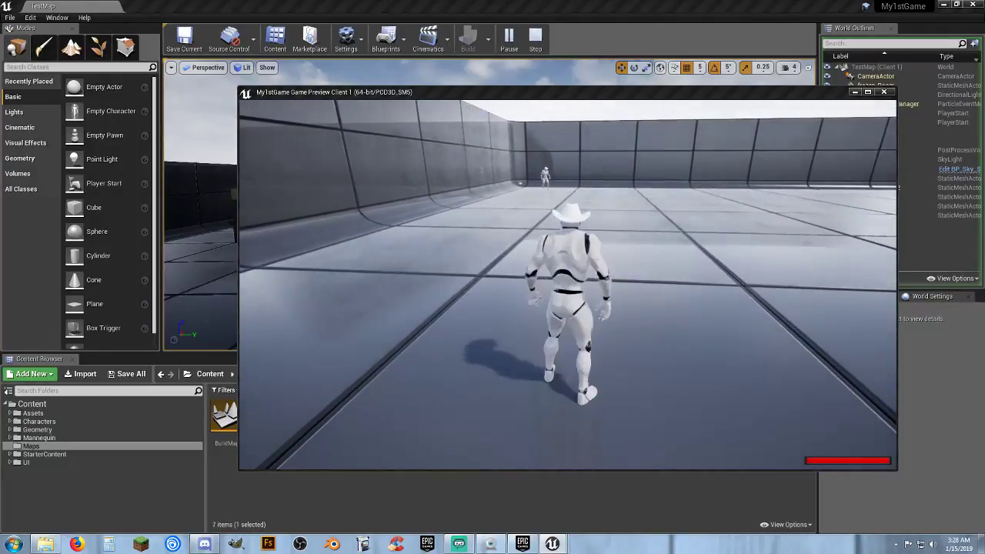
Bring the server preview window into view beside the client window, and run the client character over to the buildings and cacti.
key(alt+Tab)
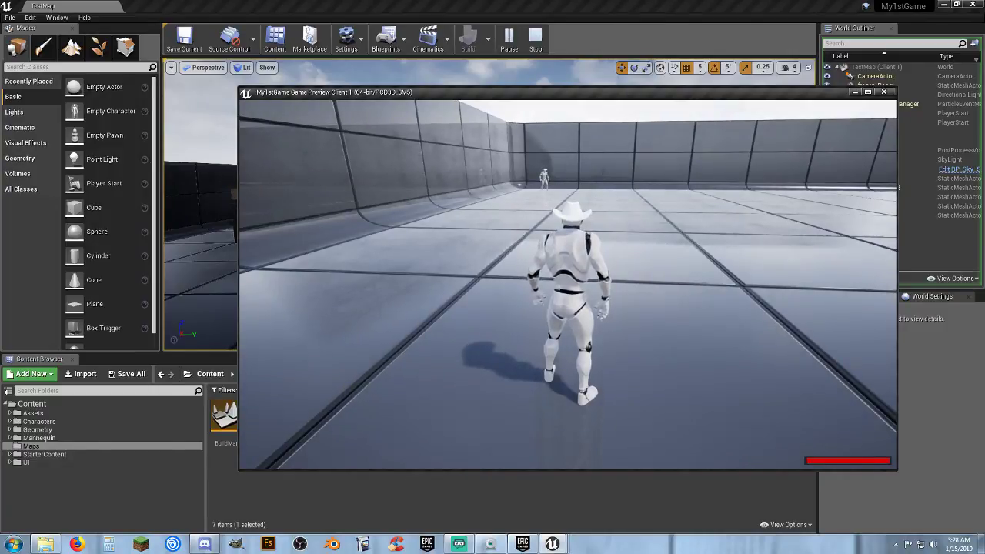
drag(0, 150, 419, 143)
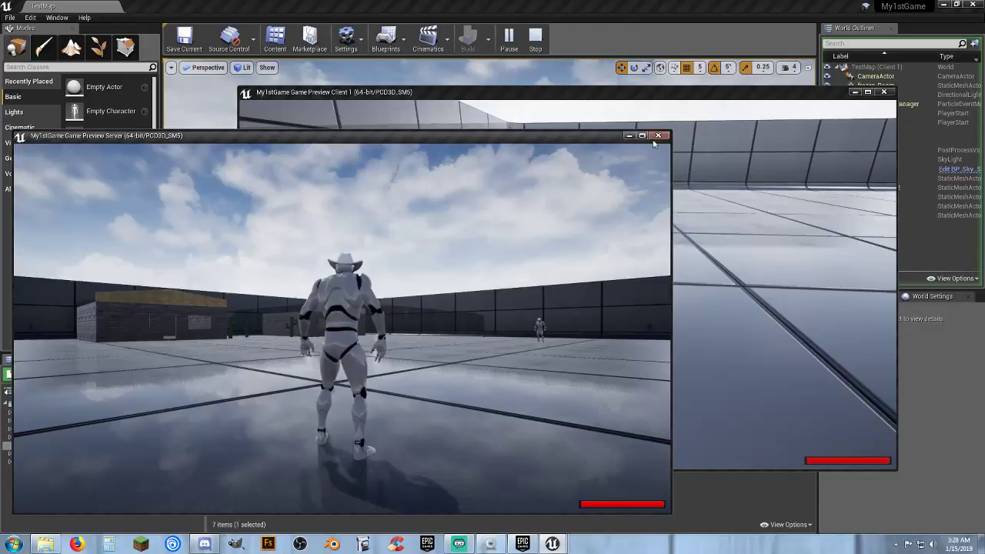
click(745, 270)
key(w)
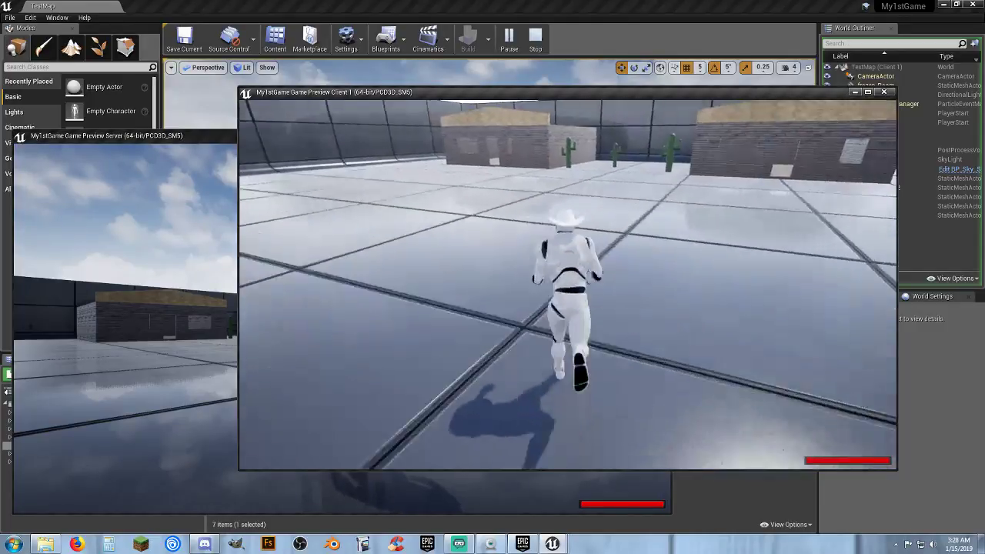
key(w)
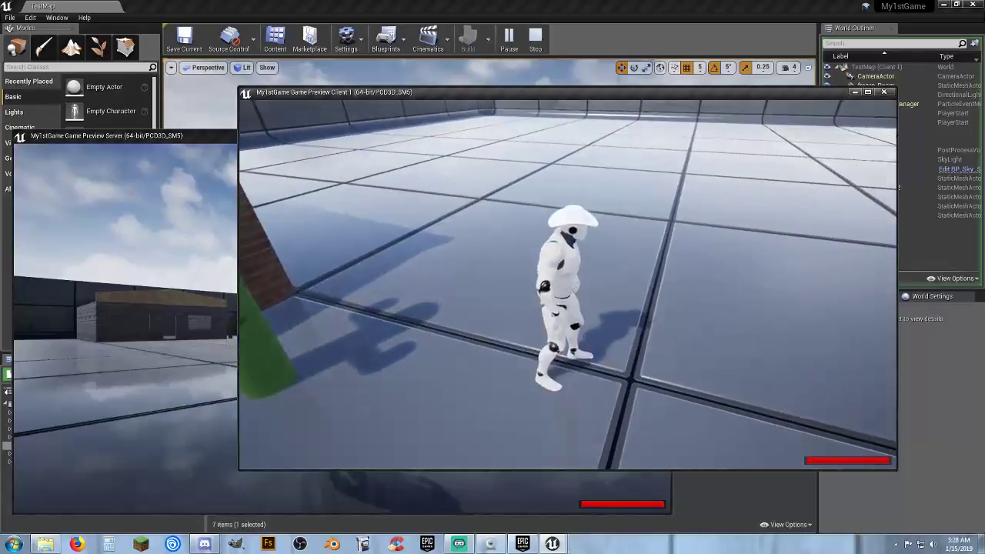
Switch to the server preview window and run its character up to the client's character near the cacti.
key(alt+Tab)
click(587, 300)
key(w)
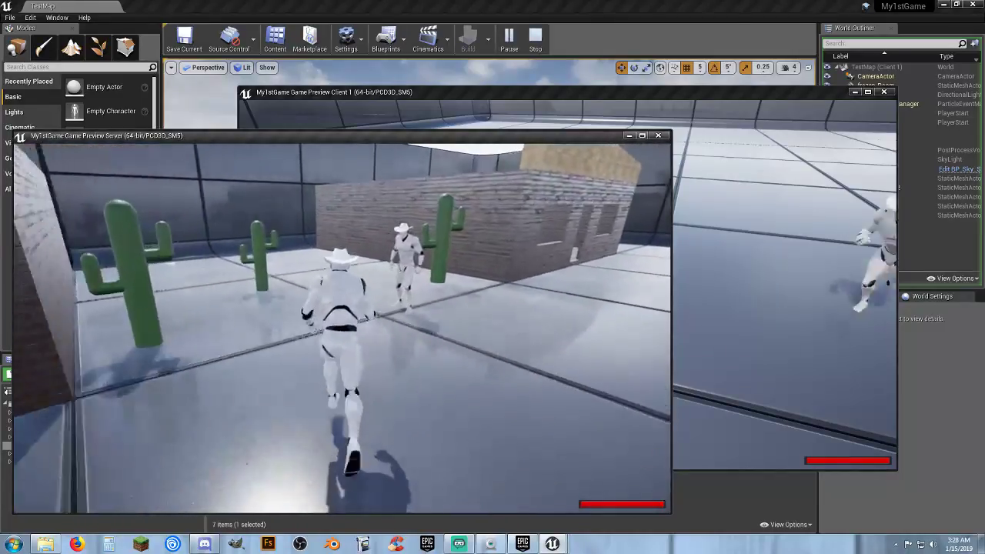
Move the server's character around and make it jump beside the client's character near the cacti, and end the two-player session.
key(w)
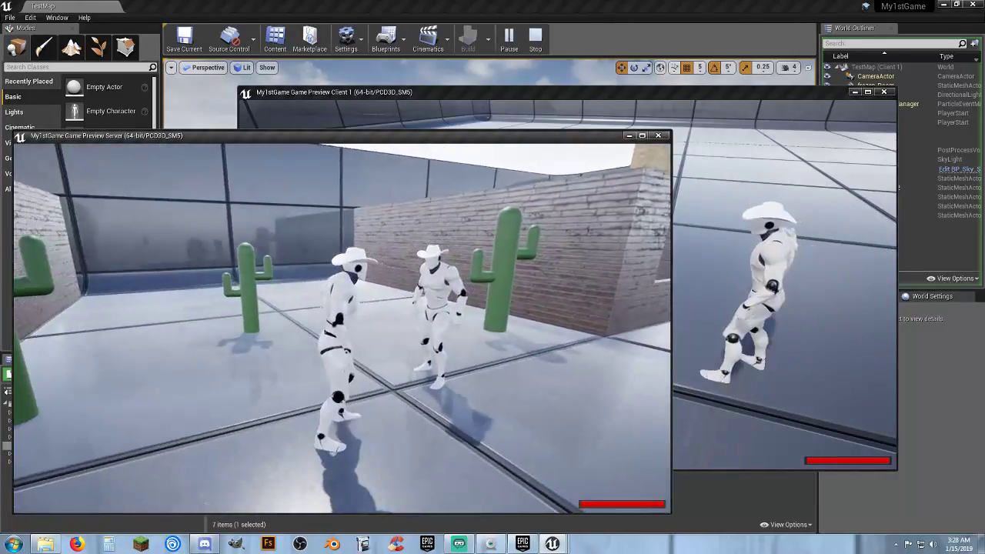
key(space)
key(space)
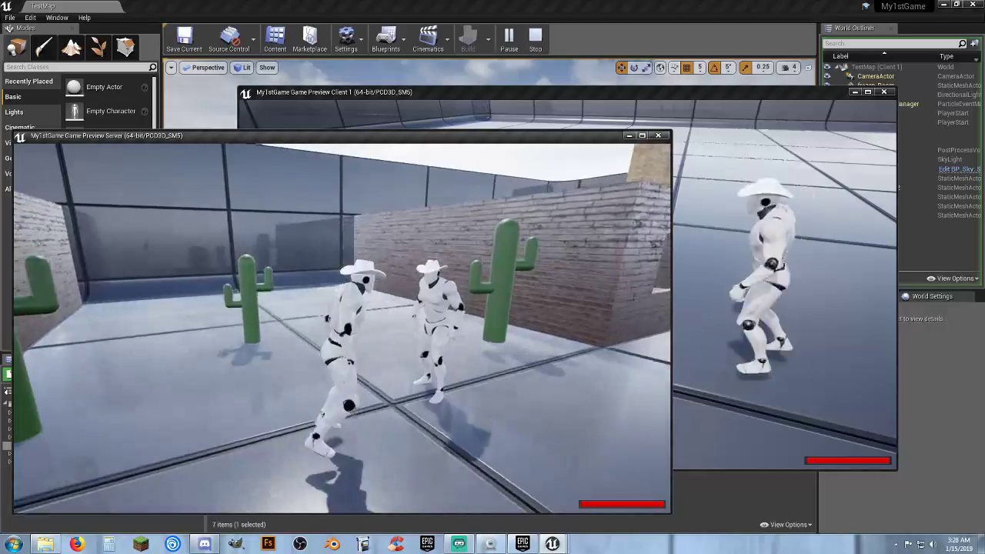
key(space)
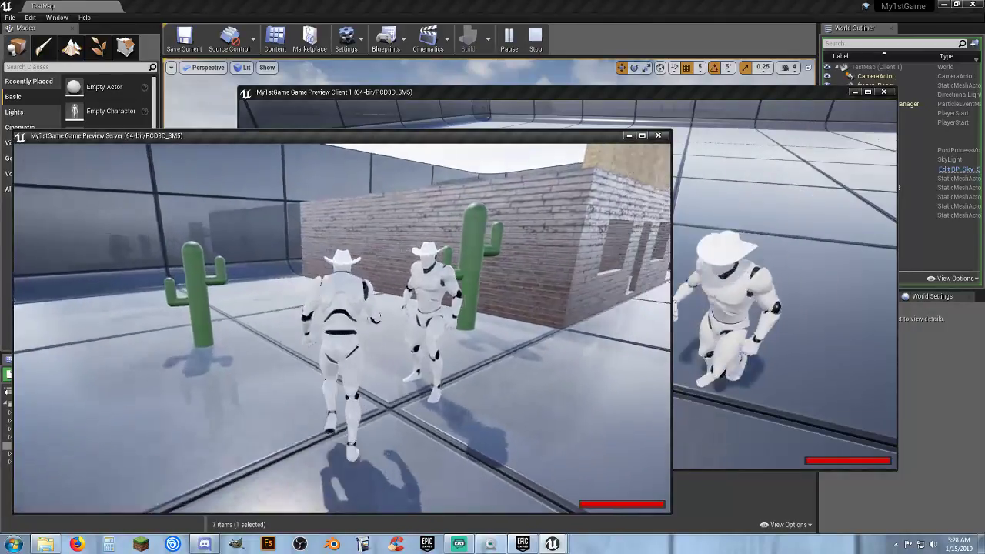
key(s)
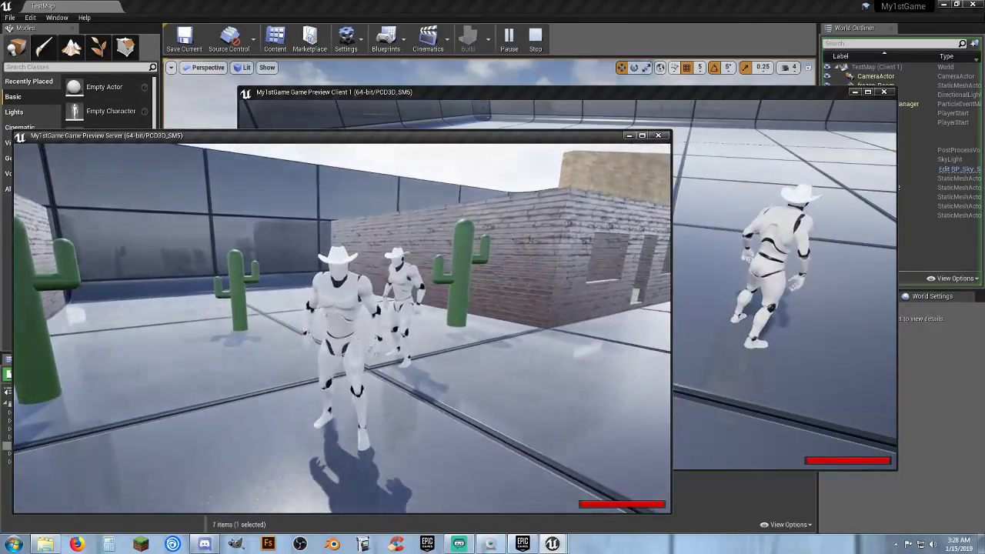
key(Escape)
Set the number of players to 1, play TestMap in the Selected Viewport, run the character to the cacti and back, and stop playing.
click(529, 38)
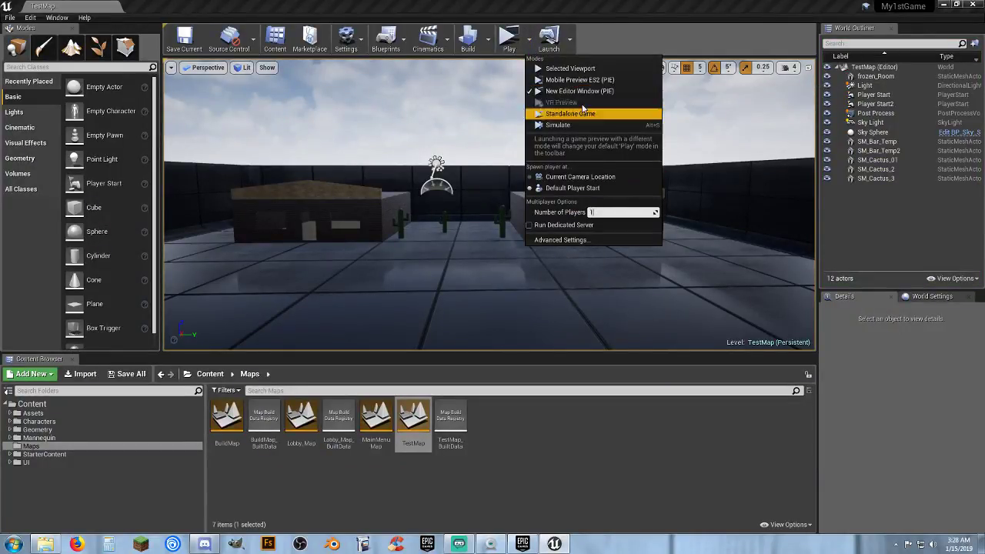
click(571, 69)
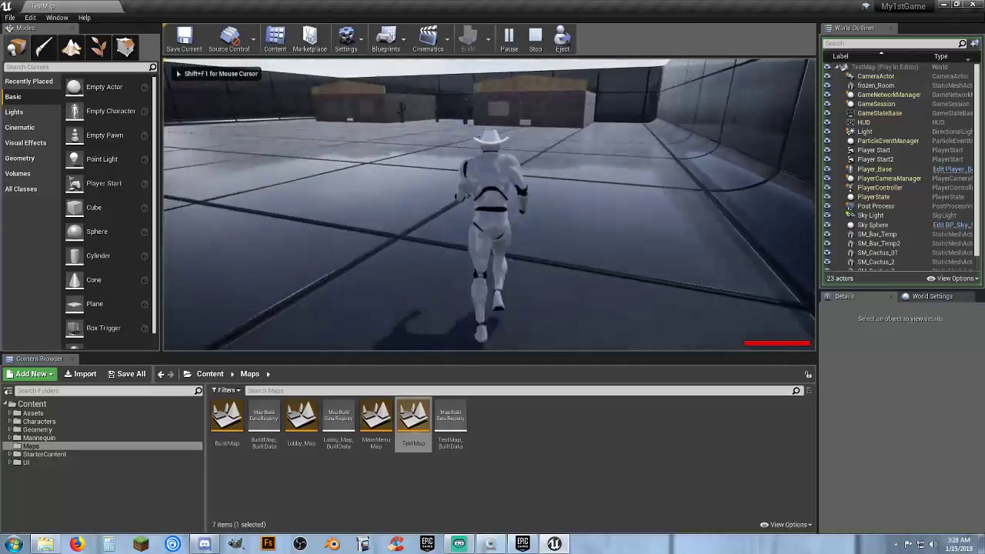
key(w)
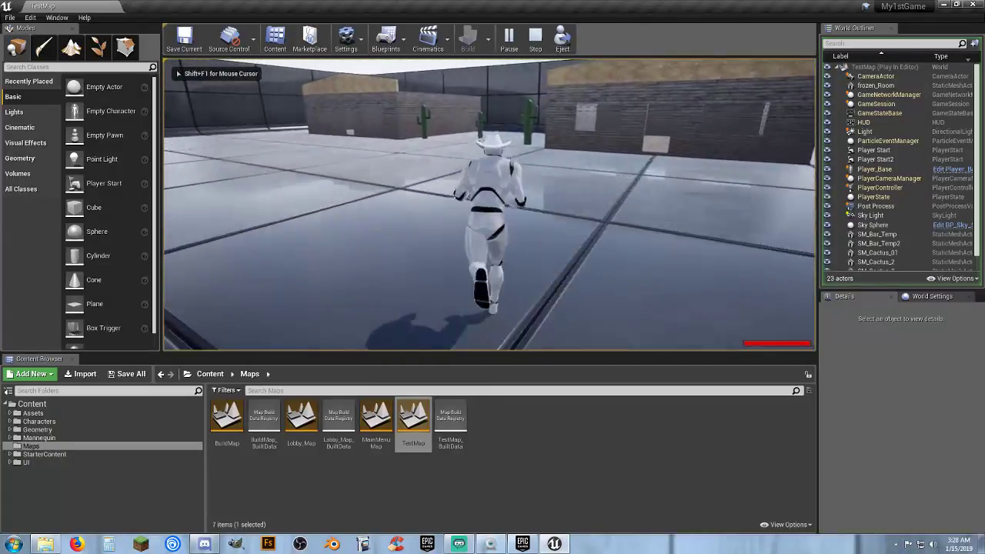
key(w)
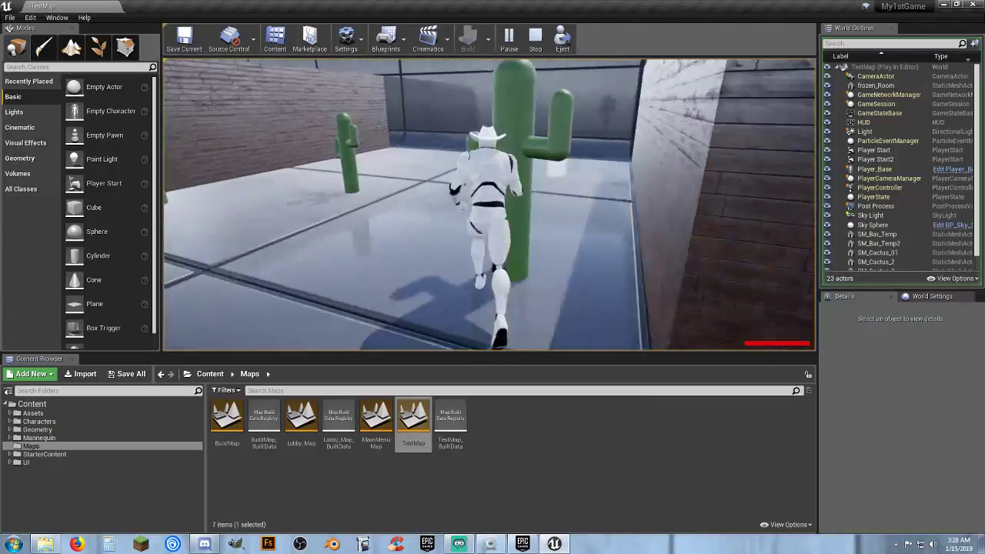
key(s)
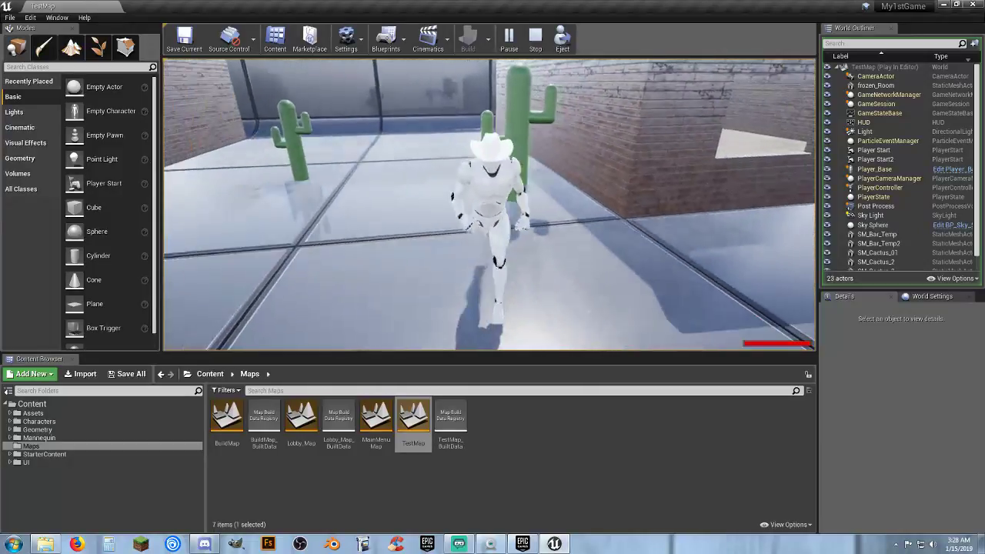
key(s)
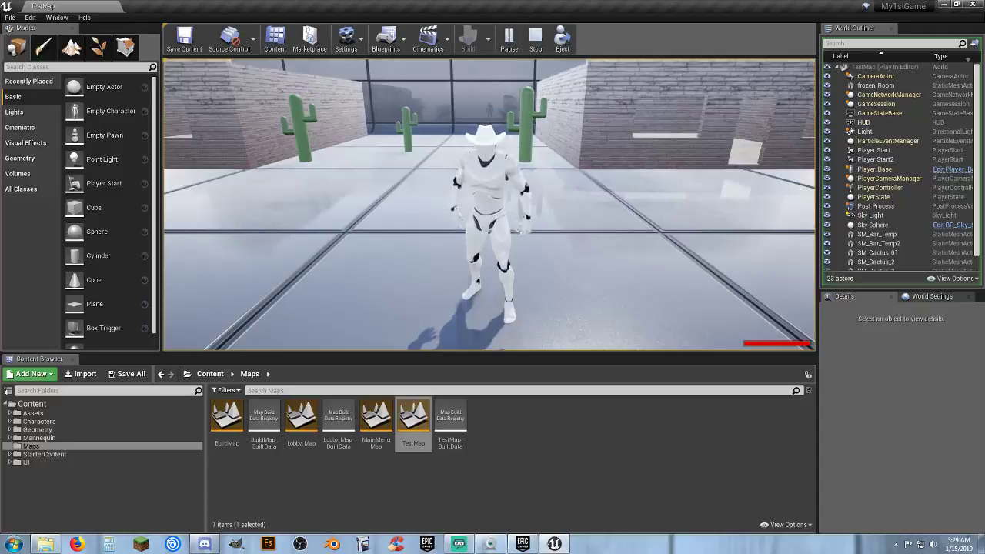
key(Escape)
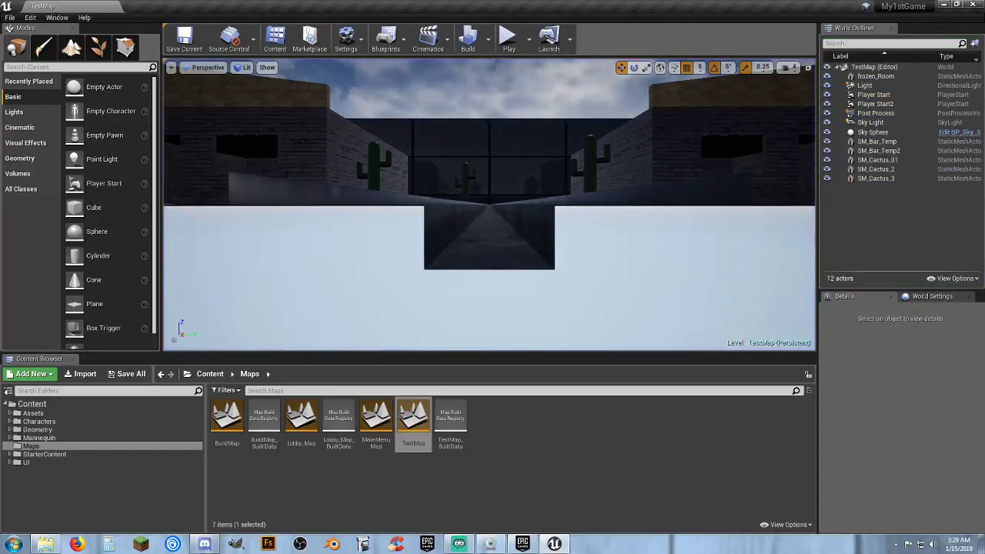
Expand the Assets folder and look through the meshes in its Mesh folder.
mouse_move(489, 204)
right_down()
mouse_move(500, 269)
mouse_move(481, 199)
mouse_move(486, 211)
mouse_move(489, 204)
right_up()
click(224, 487)
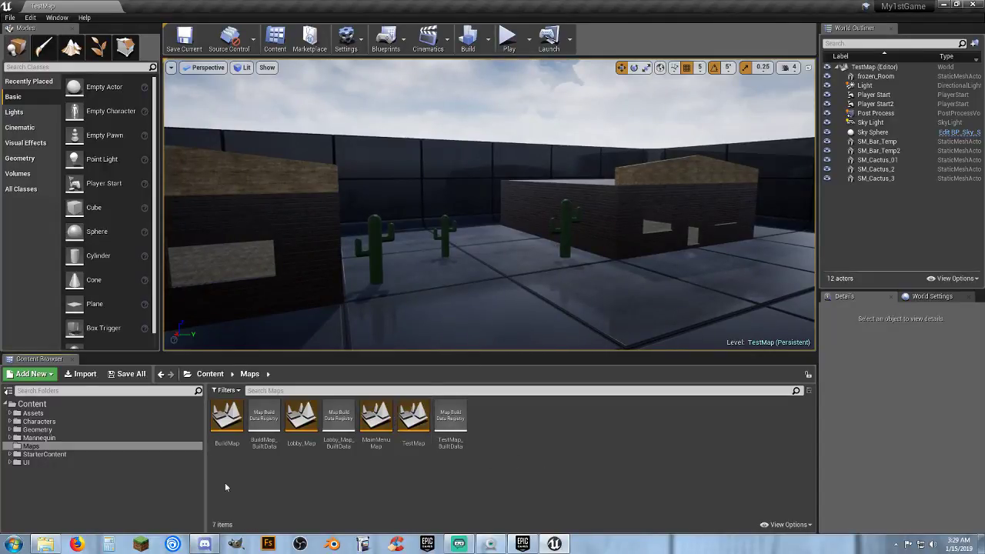
click(10, 413)
click(35, 429)
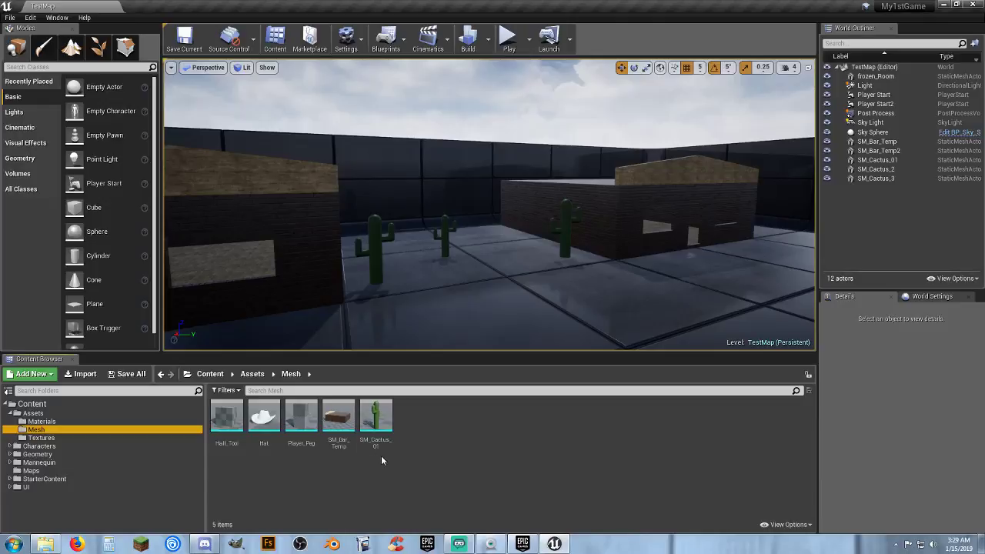
click(421, 448)
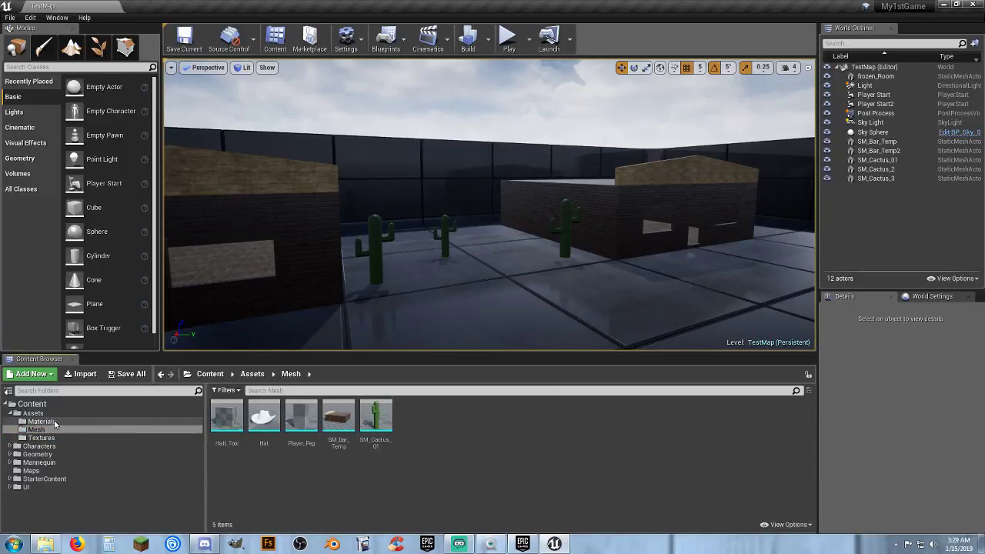
Create a folder named Gadgets inside Assets and open it.
click(34, 413)
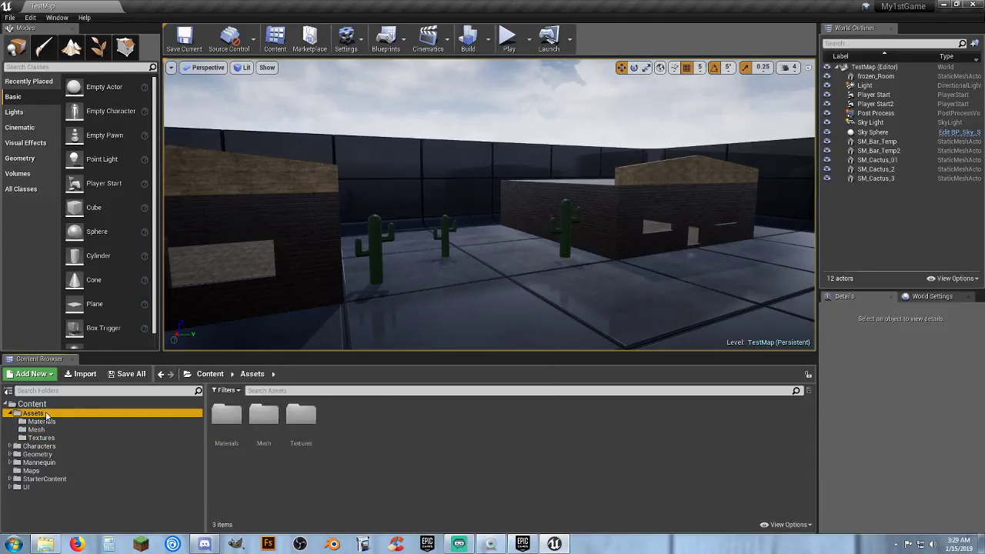
right_click(353, 419)
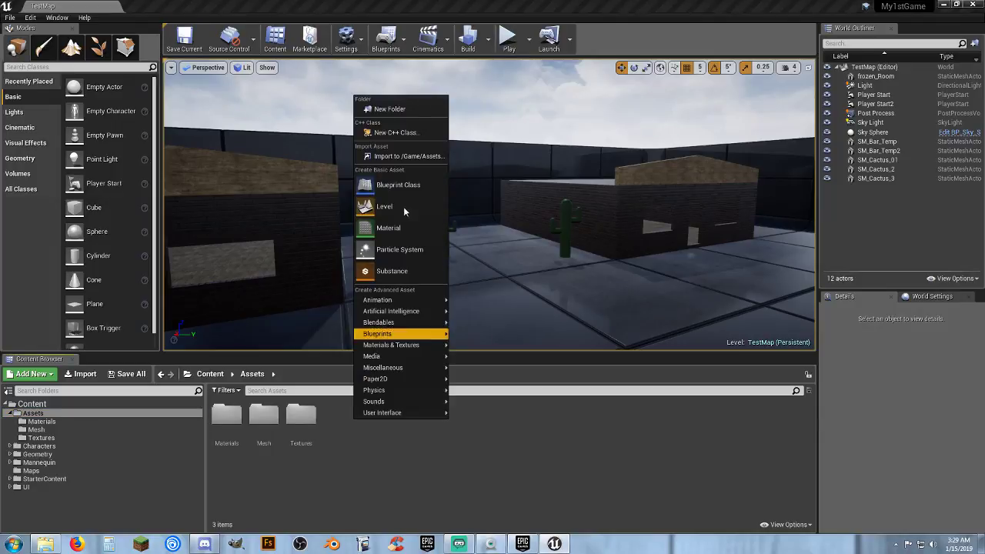
click(405, 114)
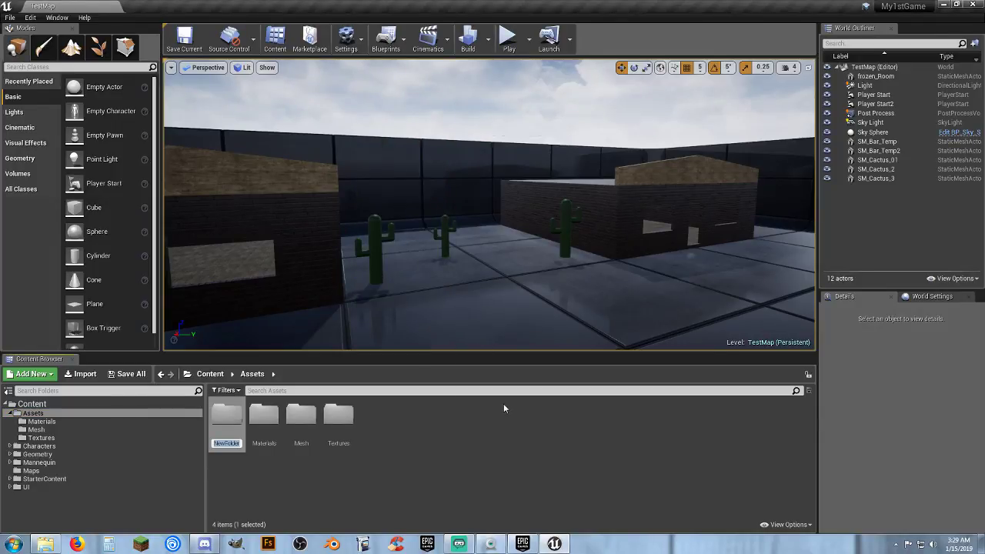
text(Gadgets)
key(Return)
key(Return)
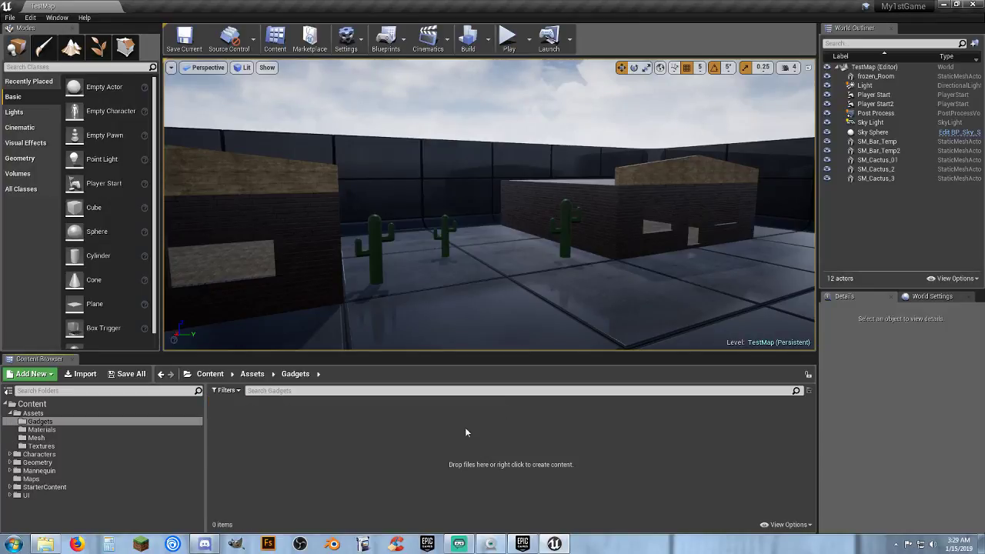
Create a Blueprint Class with Actor as parent in the Gadgets folder, name it BP_Cactus_01 and open it for editing.
right_click(303, 418)
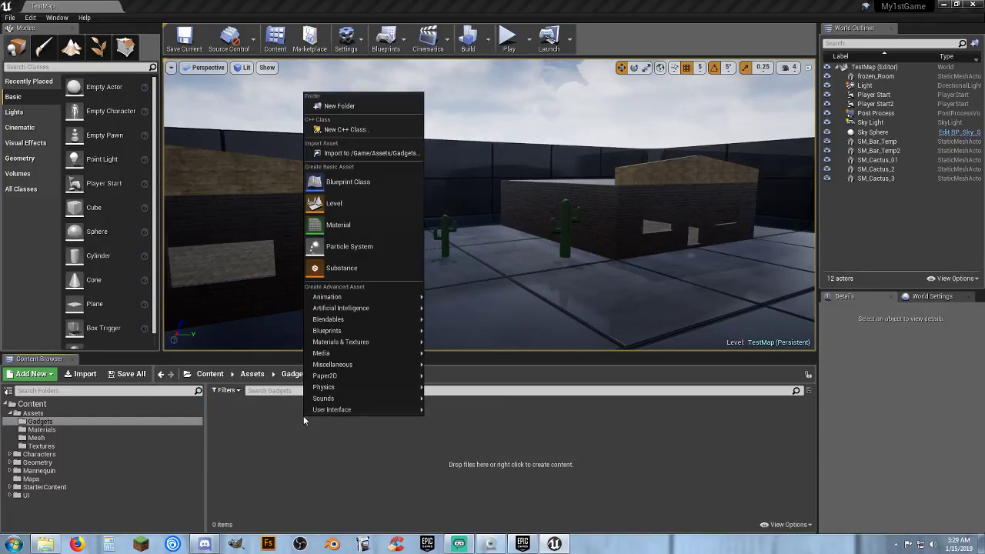
click(378, 182)
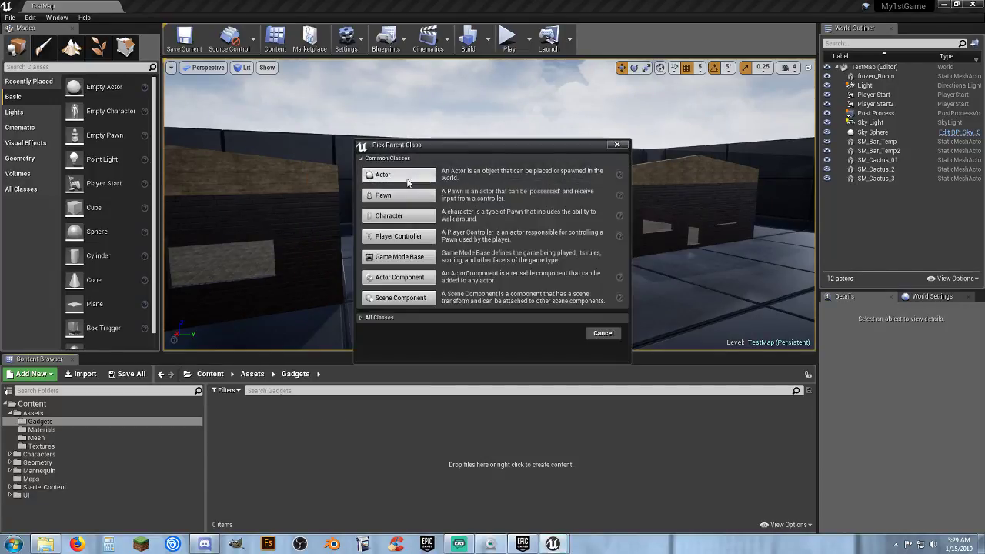
click(385, 180)
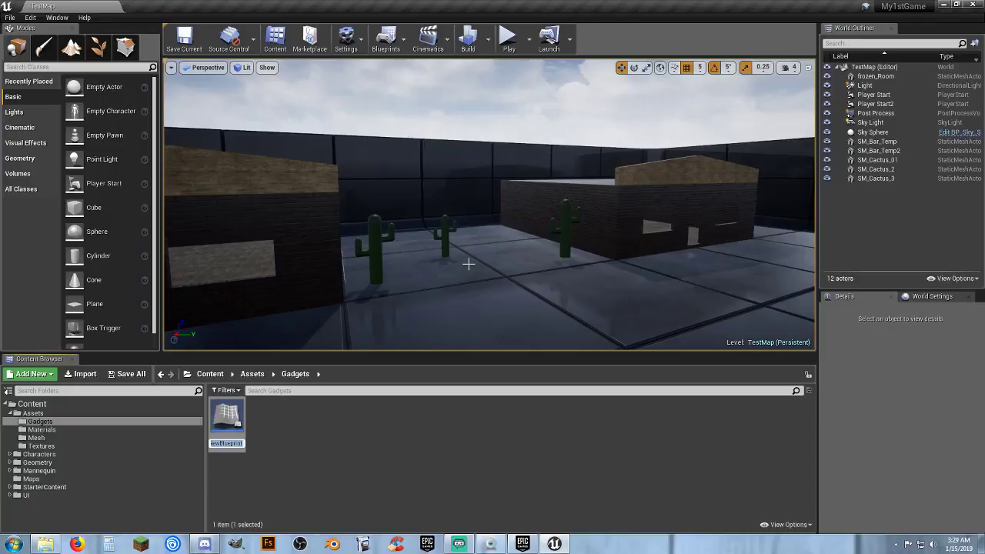
text(C)
key(BackSpace)
text(B)
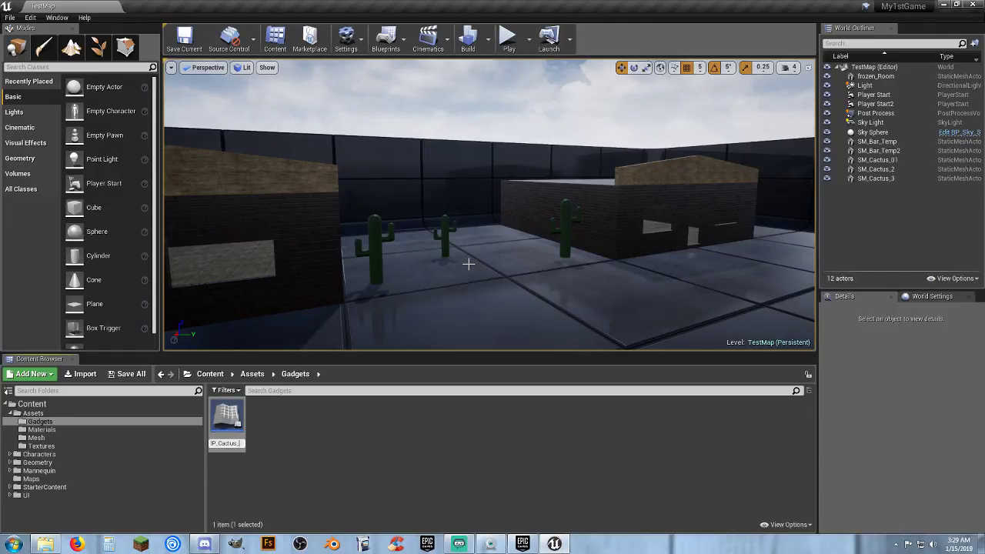
key(Return)
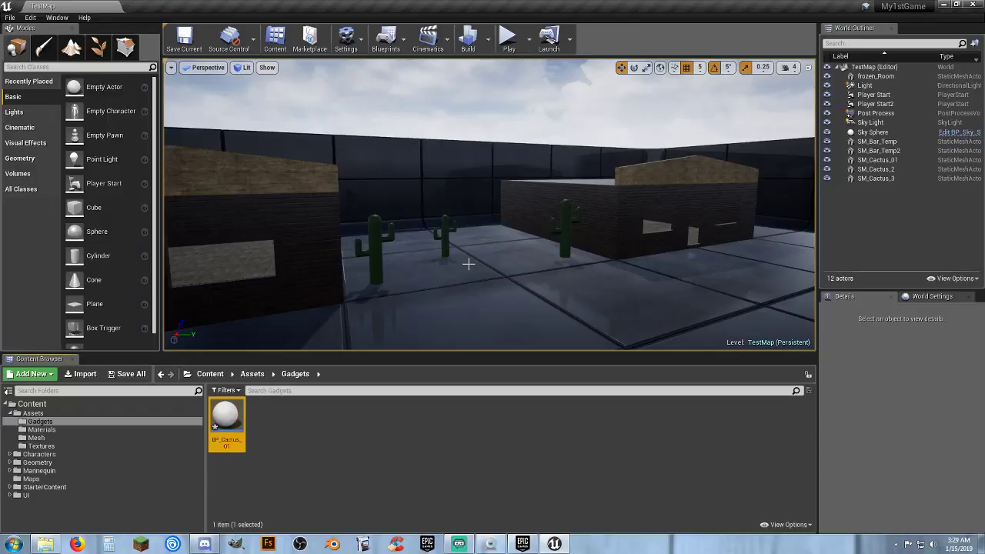
key(Return)
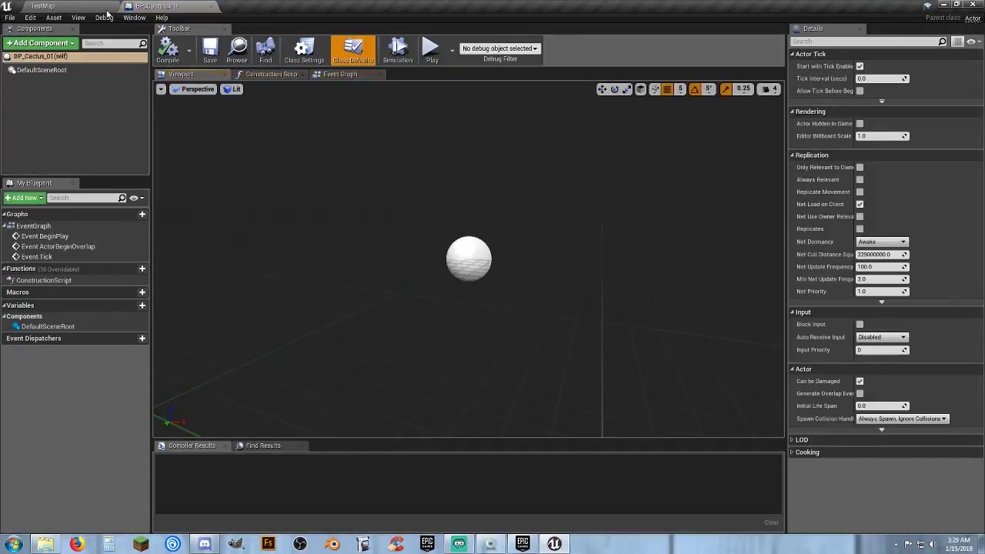
Select the SM_Cactus_01 mesh in the Mesh folder and add it to BP_Cactus_01 as a Static Mesh component.
click(69, 5)
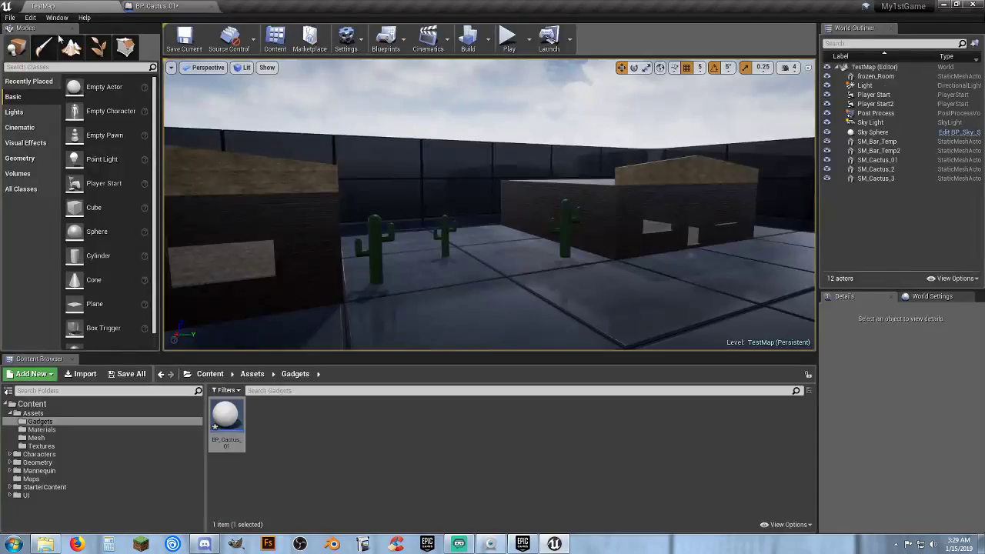
click(58, 439)
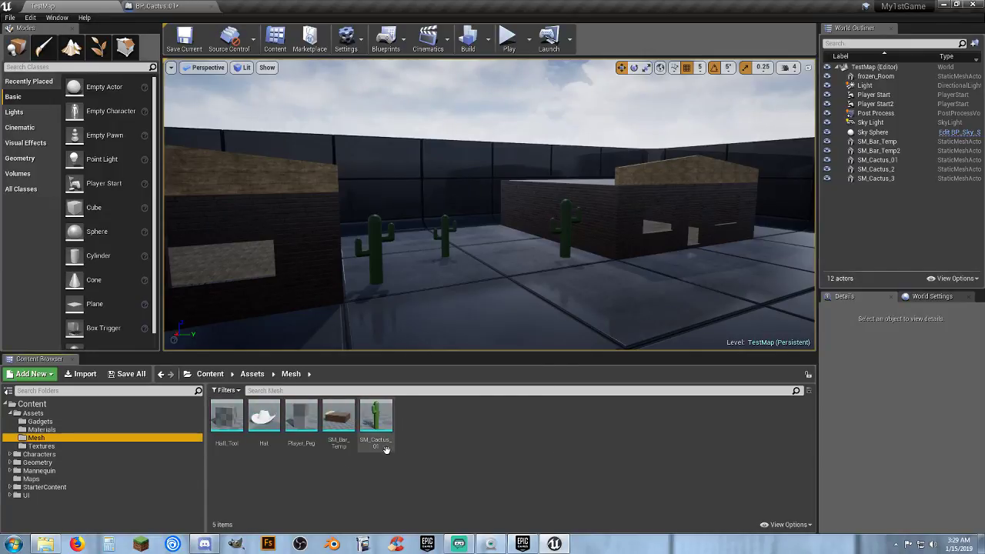
click(376, 419)
click(160, 6)
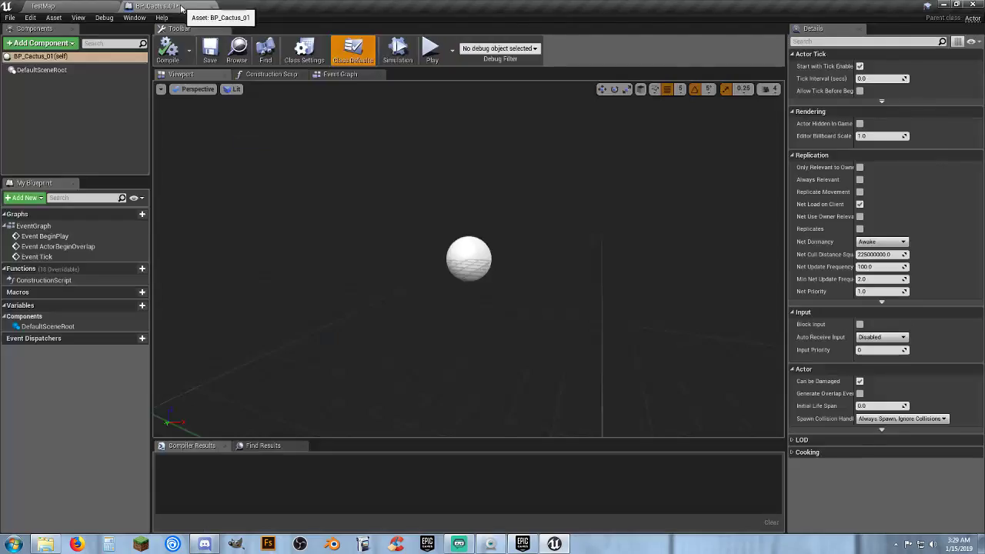
click(41, 42)
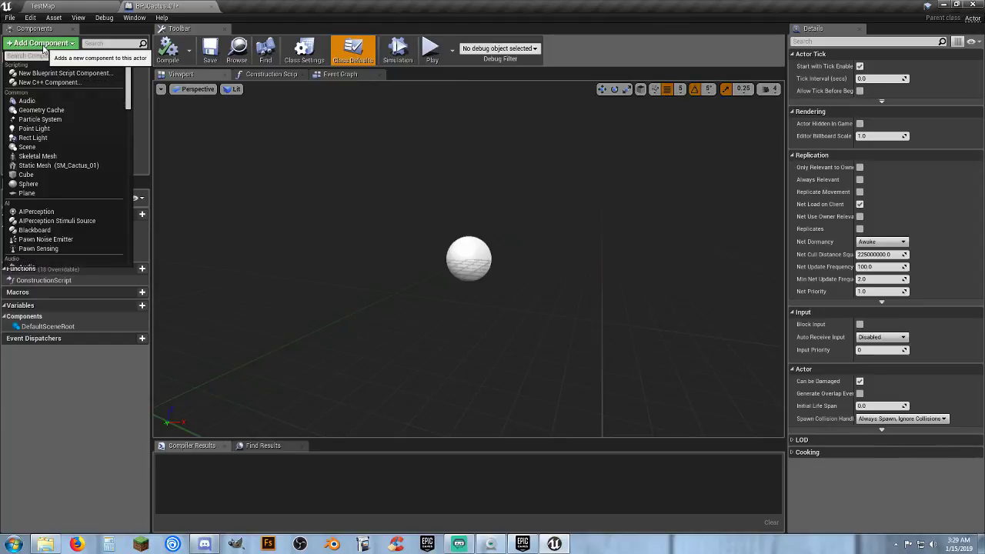
click(93, 166)
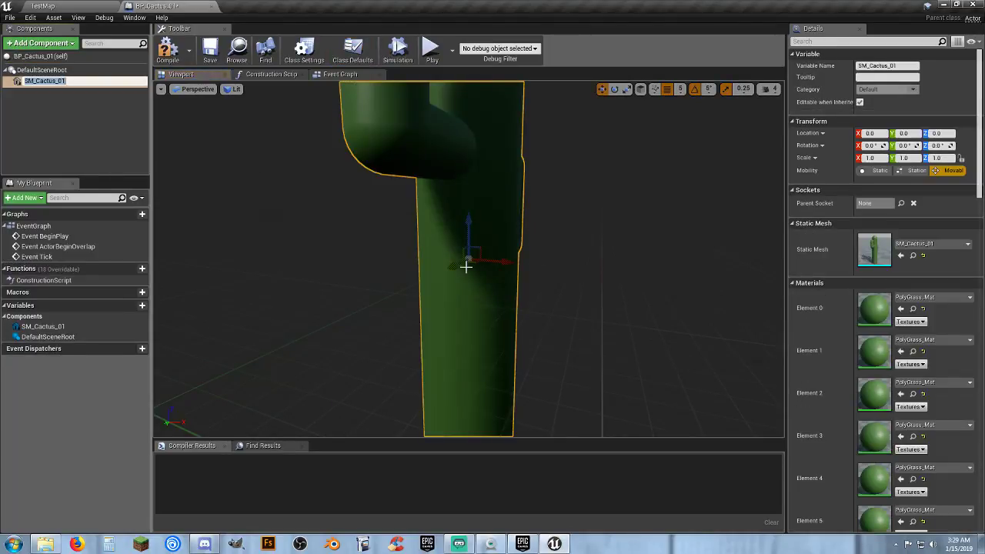
Raise the cactus mesh to Z 100 so its base sits at the scene root, and compile and save BP_Cactus_01.
click(466, 292)
mouse_move(466, 292)
right_down()
mouse_move(346, 310)
mouse_move(371, 289)
mouse_move(354, 276)
mouse_move(483, 283)
right_up()
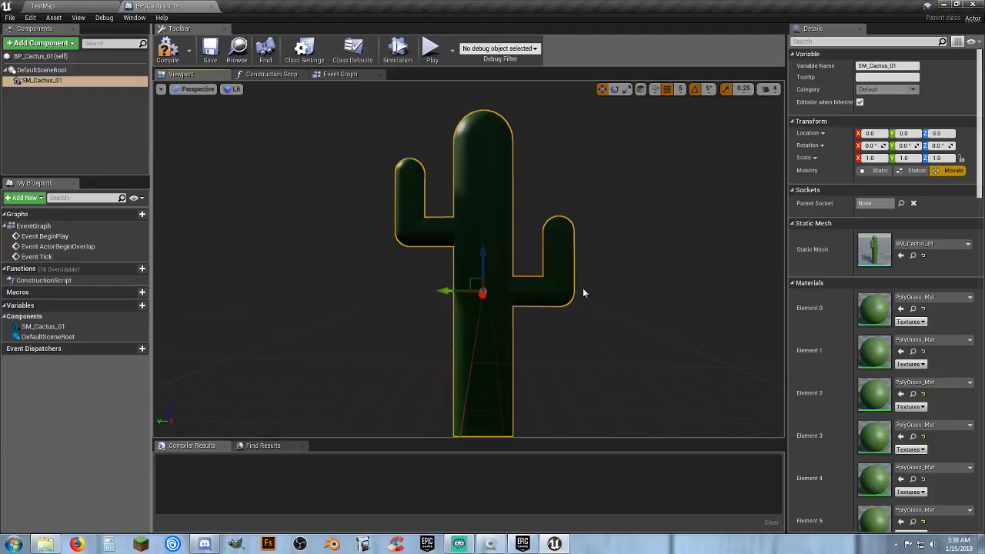
drag(486, 255, 498, 111)
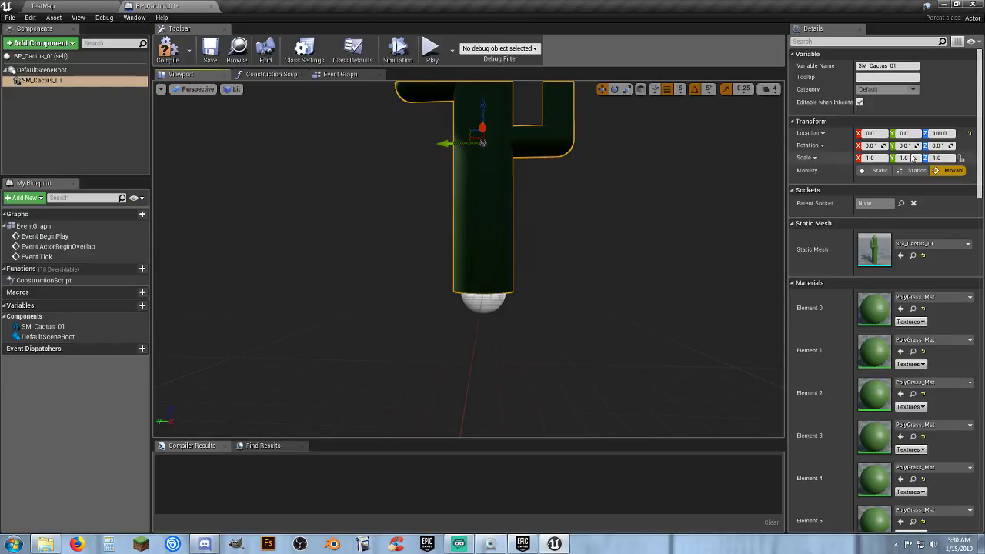
mouse_move(615, 259)
right_down()
mouse_move(632, 288)
mouse_move(608, 223)
mouse_move(616, 262)
right_up()
click(167, 52)
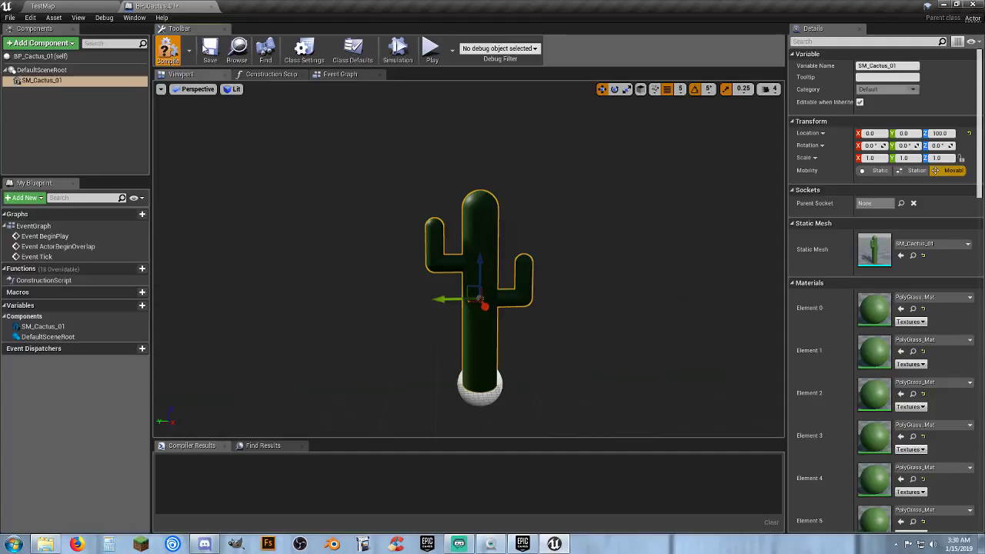
click(210, 50)
Place BP_Cactus_01 from the Gadgets folder on the TestMap floor in front of the buildings, at about X 280, Y -290.
click(43, 5)
right_drag(450, 230, 451, 277)
click(58, 424)
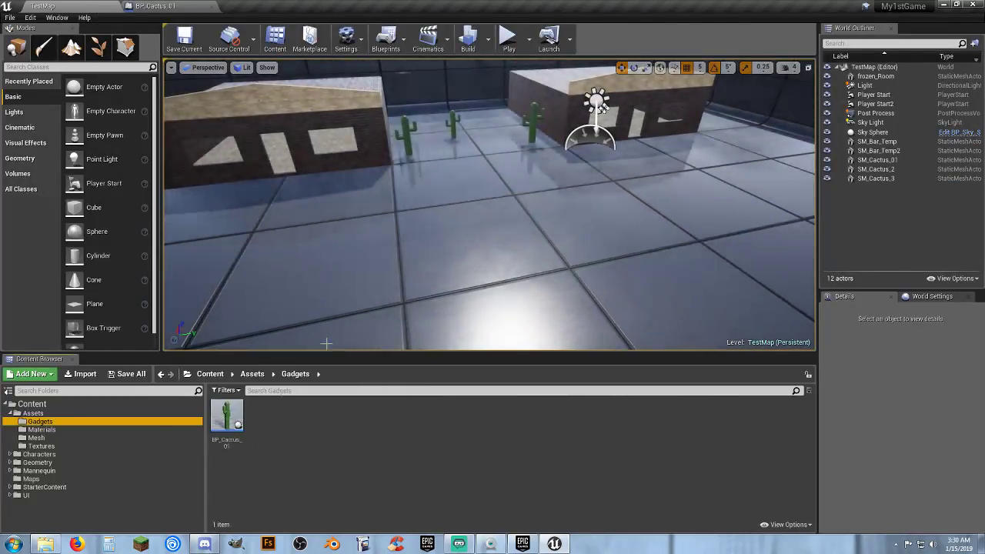
drag(226, 419, 454, 231)
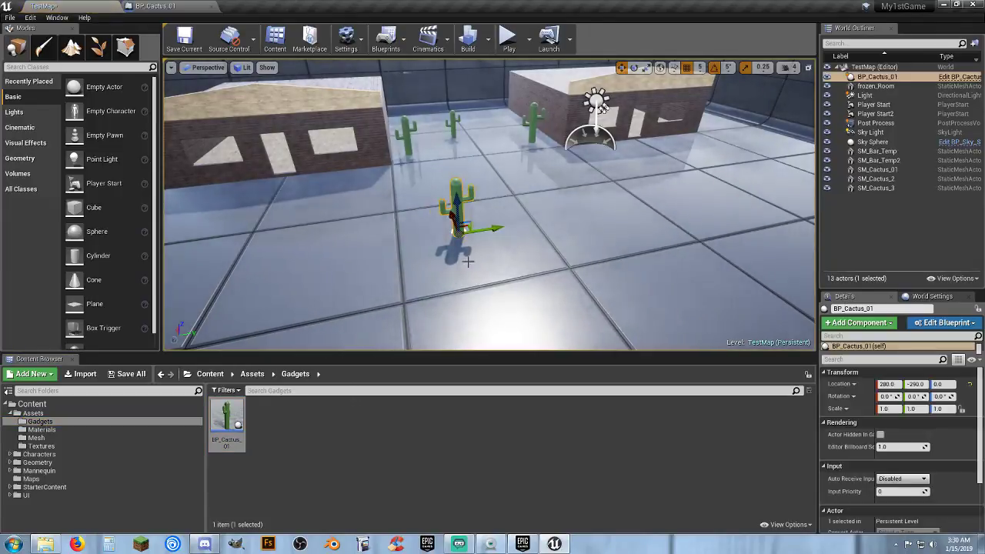
key(f)
key(s)
mouse_move(511, 255)
right_down()
mouse_move(509, 224)
mouse_move(546, 202)
mouse_move(577, 202)
mouse_move(511, 260)
right_up()
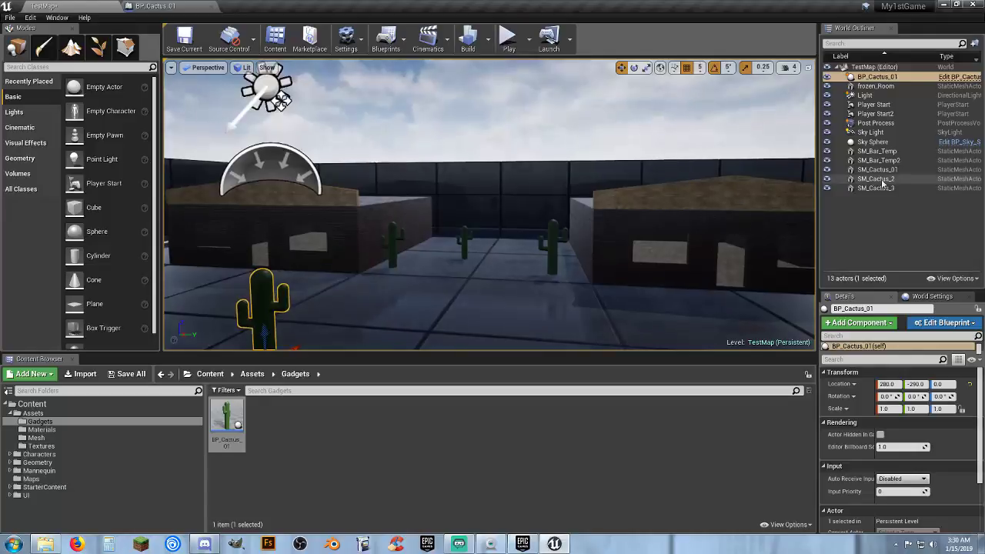
Delete the three static mesh cacti SM_Cactus_01, SM_Cactus_2 and SM_Cactus_3 from TestMap.
click(877, 169)
shift+click(877, 189)
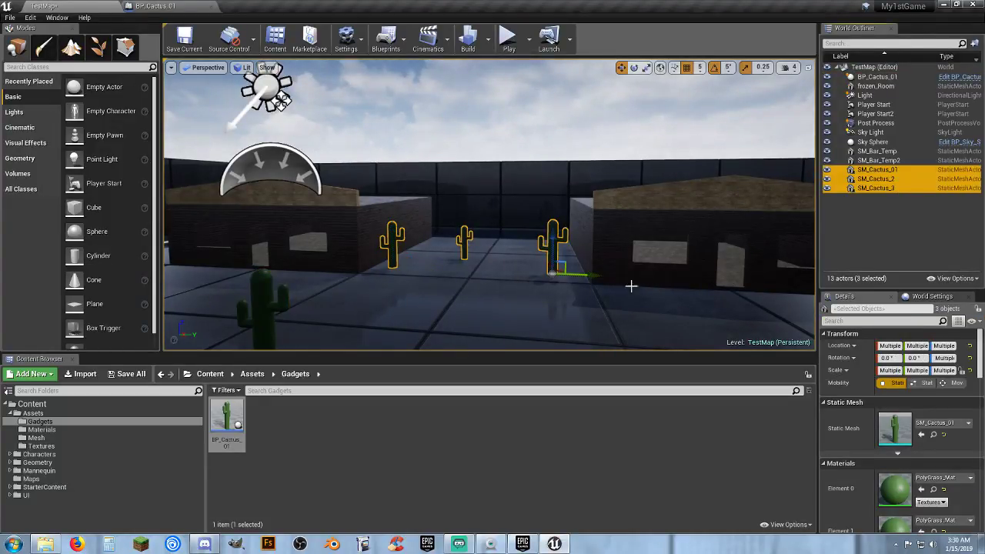
key(Delete)
Move BP_Cactus_01 along X to 1120 so it stands near the building, and save all changed content.
key(s)
right_drag(504, 284, 455, 325)
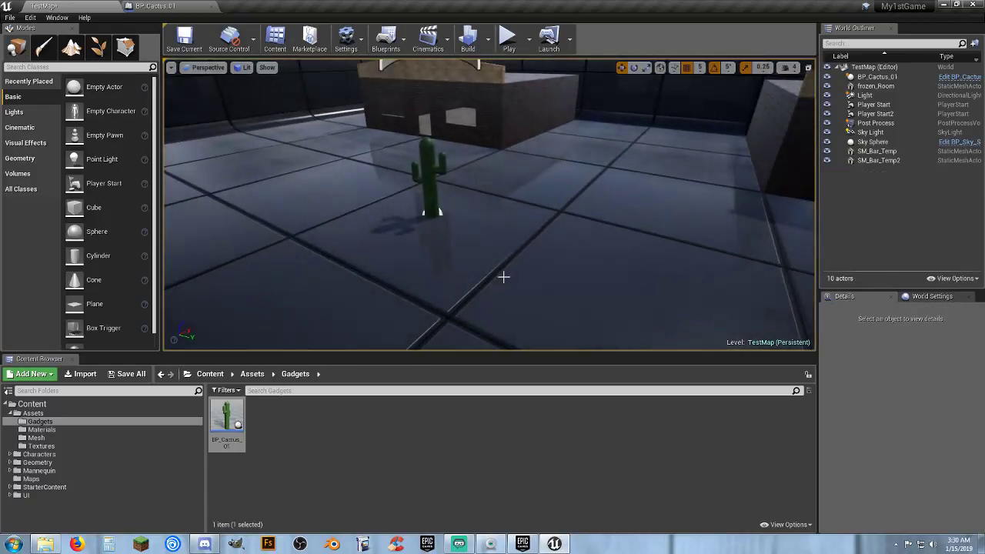
click(423, 200)
key(f)
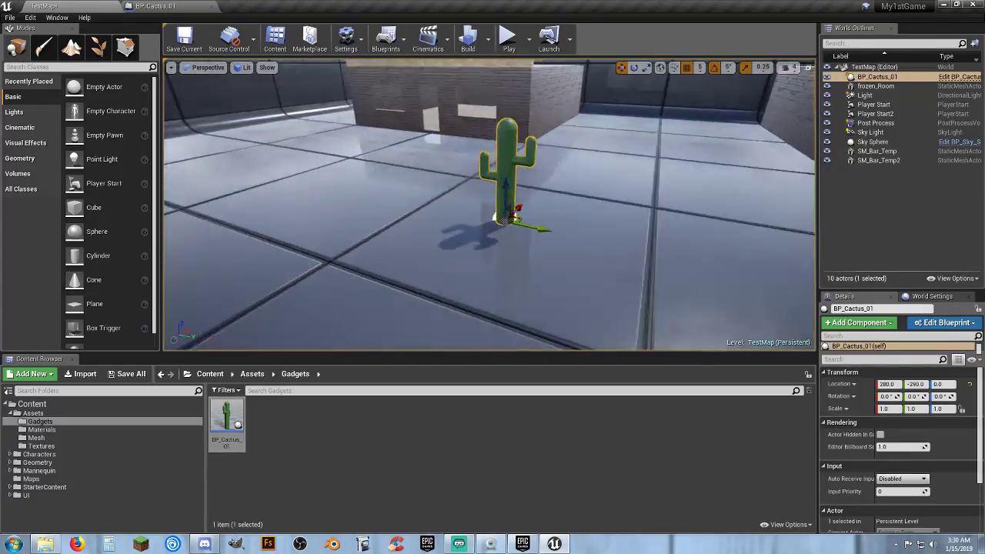
right_drag(455, 231, 448, 248)
key(w)
key(d)
right_drag(486, 278, 369, 307)
drag(401, 188, 711, 139)
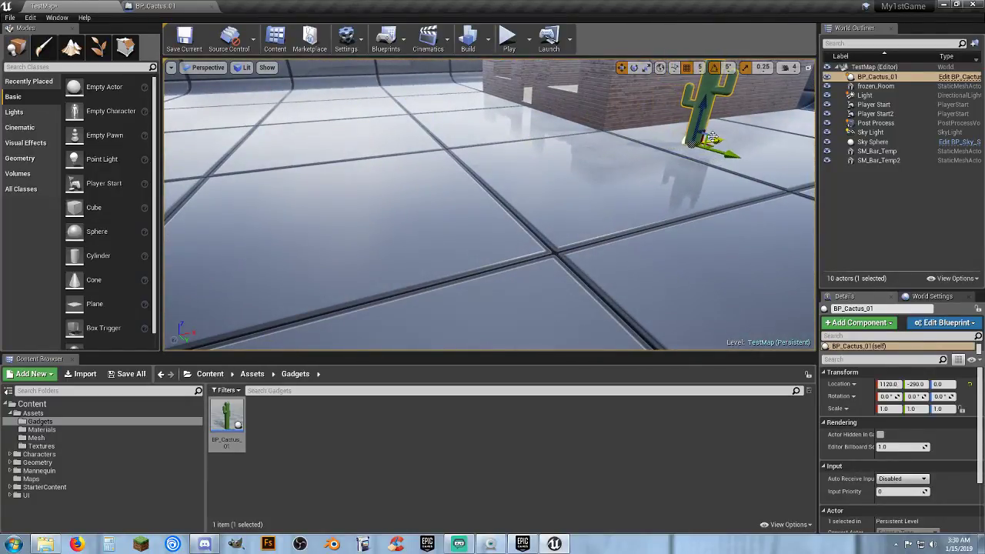
right_drag(652, 178, 750, 144)
key(a)
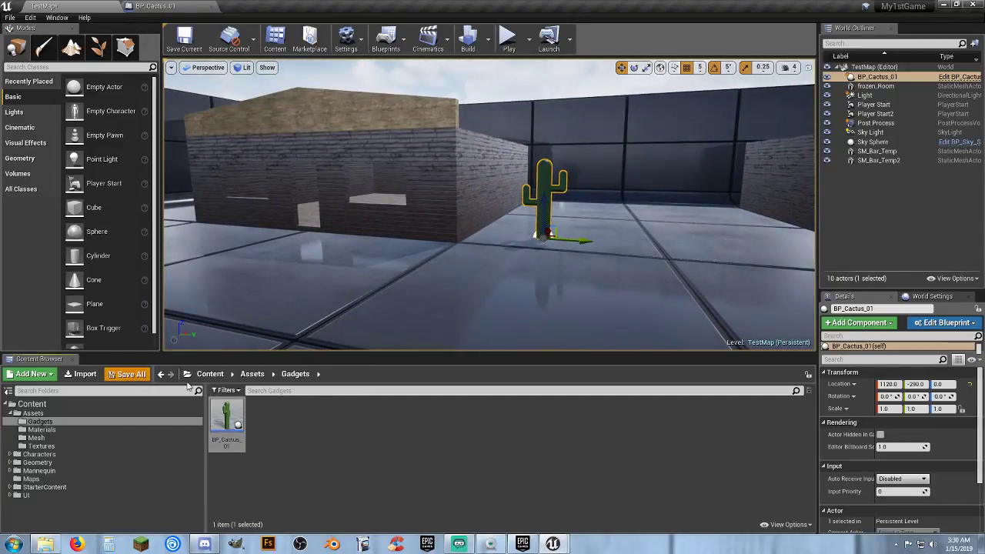
click(127, 374)
click(582, 366)
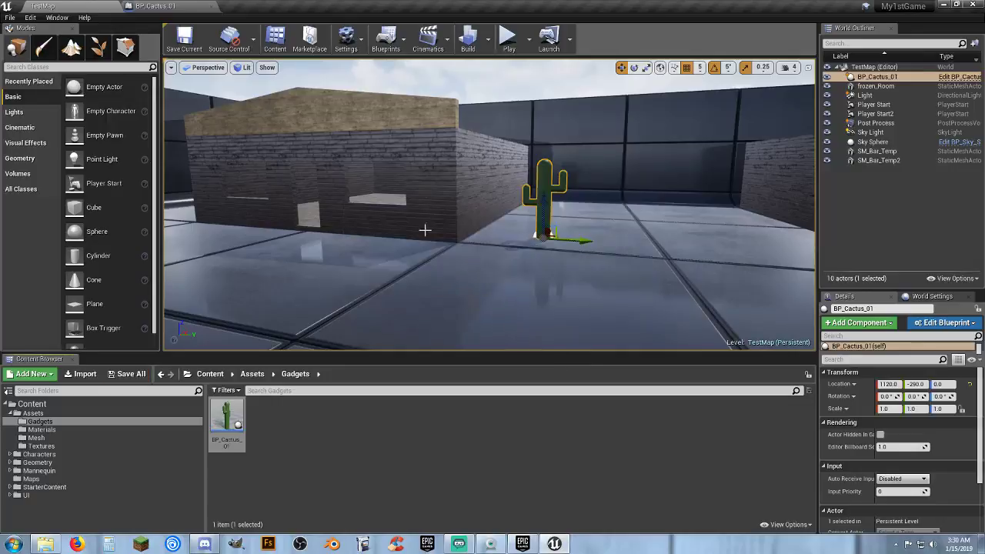
Add a Box Collision component to the BP_Cactus_01 Blueprint and name it Damage Box.
click(177, 6)
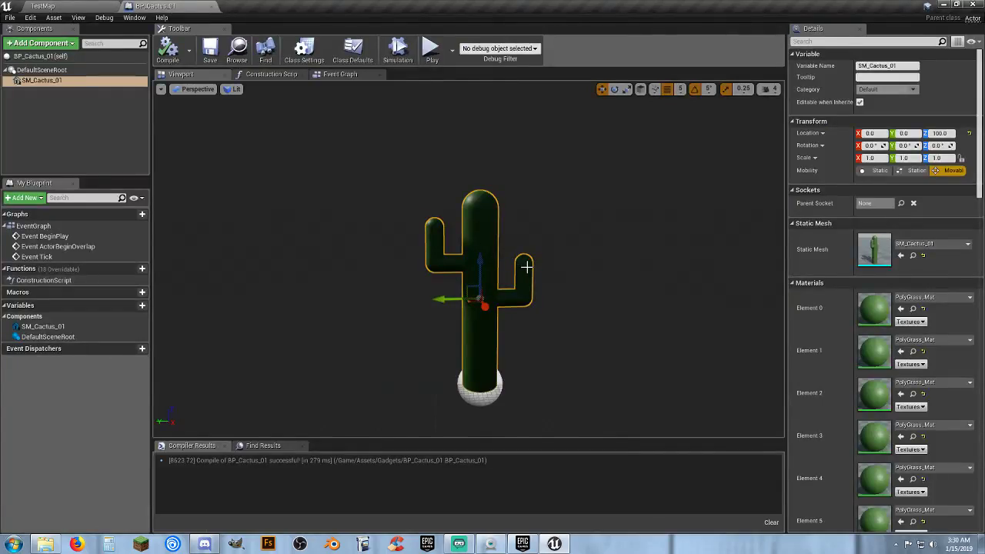
click(81, 123)
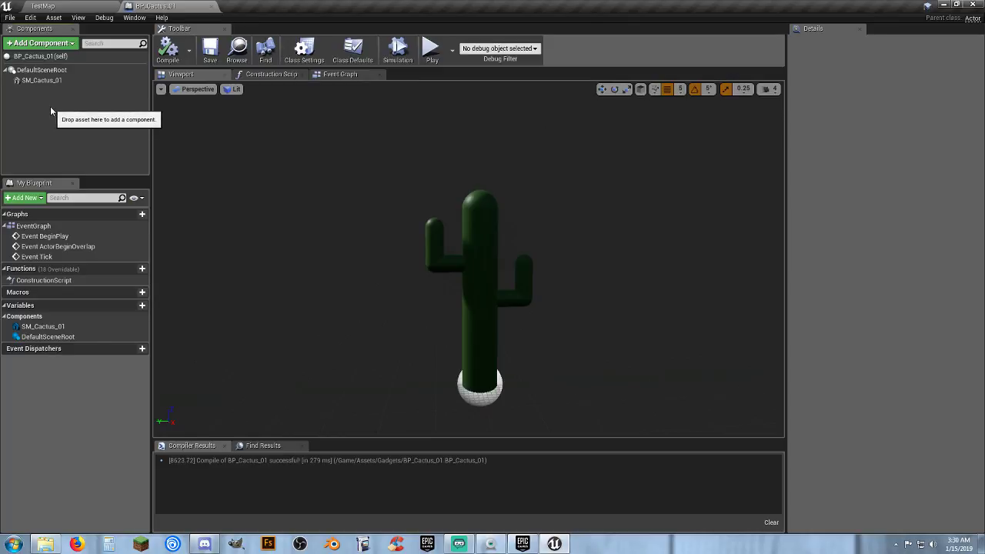
click(52, 45)
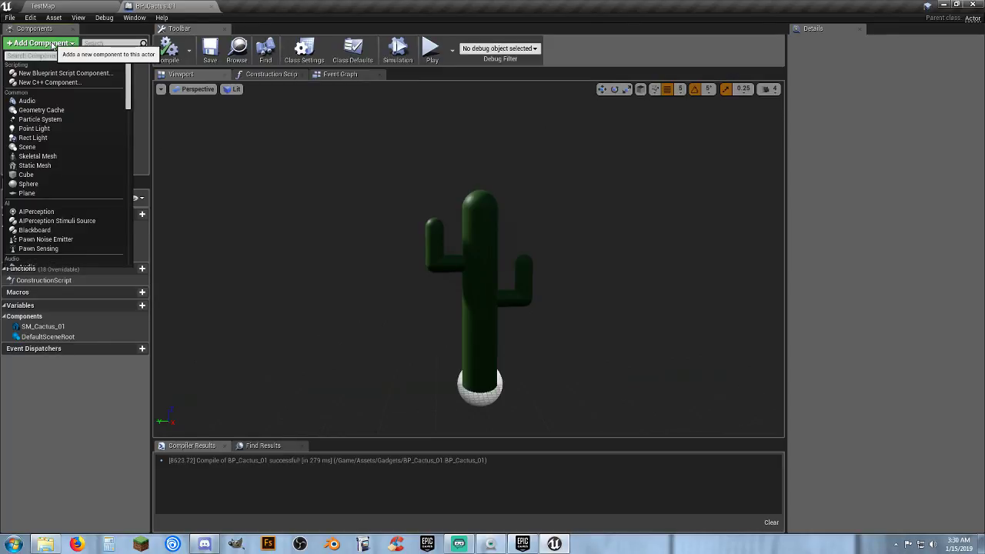
text(box)
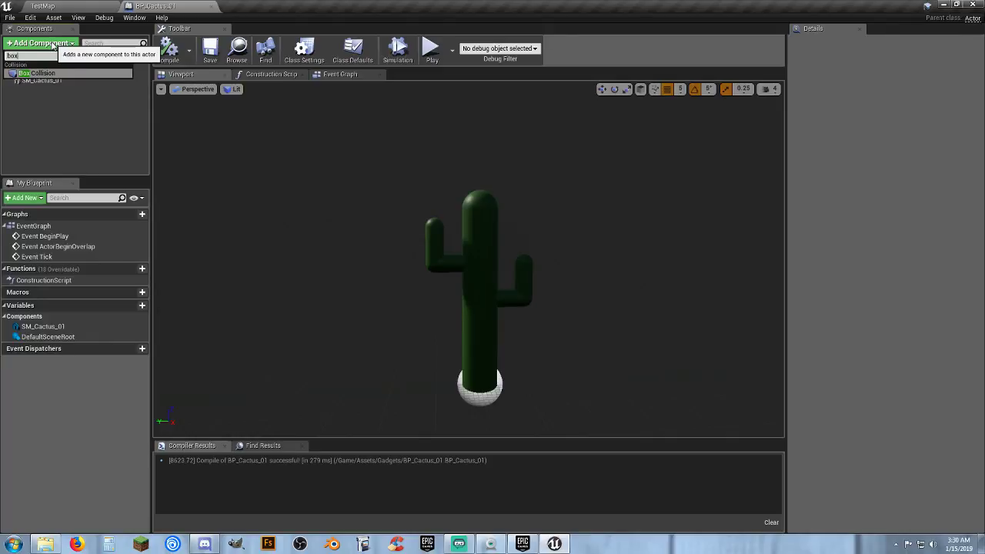
click(38, 72)
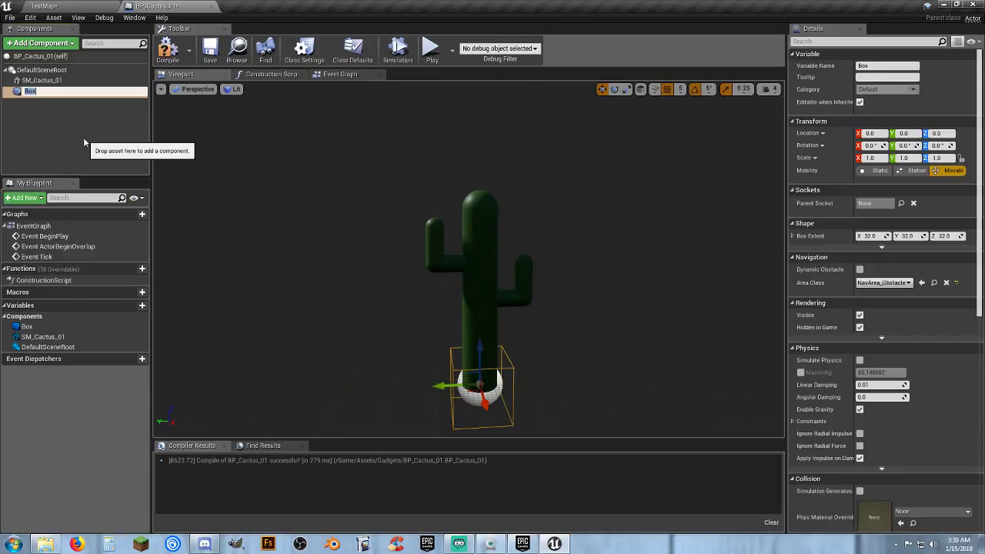
text(Damage Box)
key(Return)
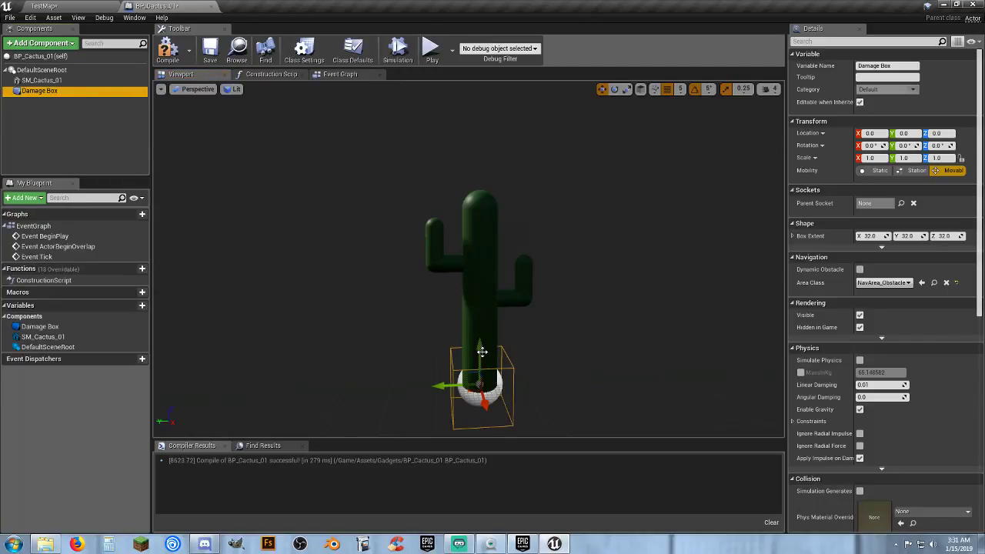
Raise Damage Box to Z 100, scale it to Y 2.0 and Z 3.75 around the cactus, and compile and save the Blueprint.
drag(481, 352, 500, 265)
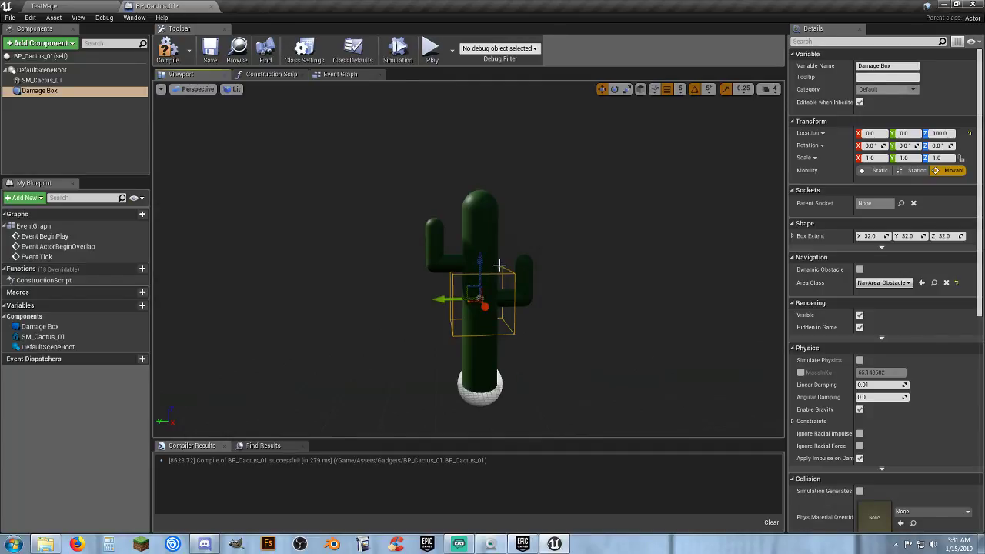
key(r)
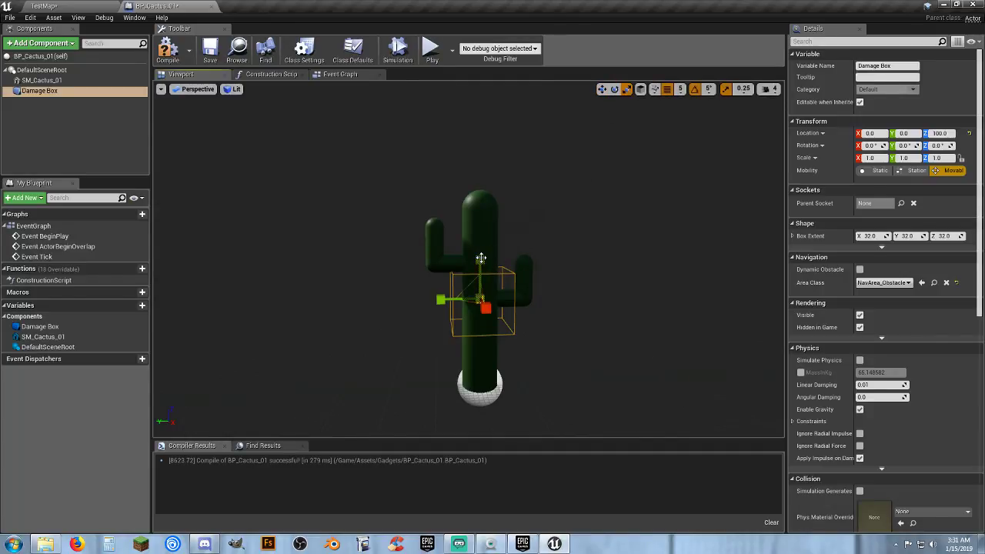
drag(480, 258, 480, 213)
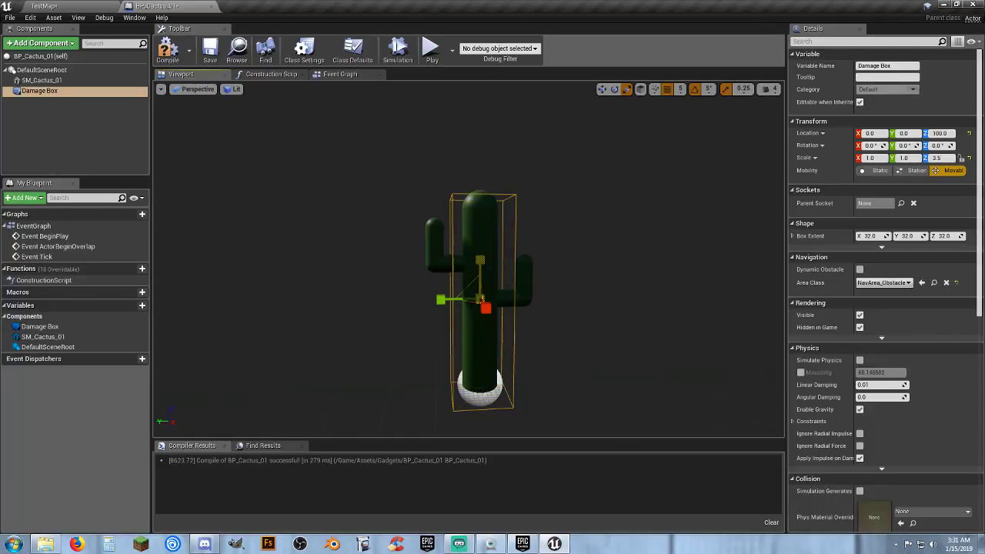
drag(480, 212, 480, 210)
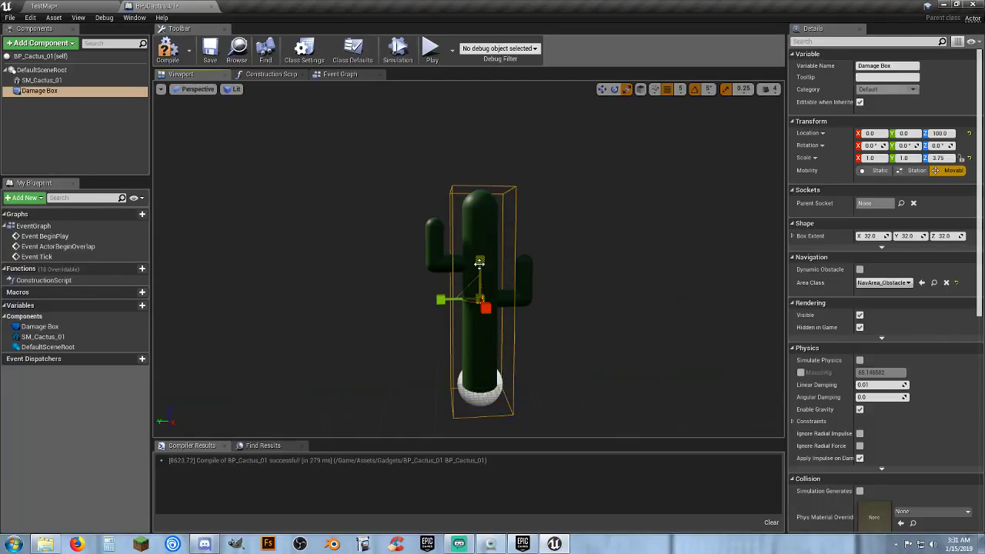
drag(441, 299, 423, 300)
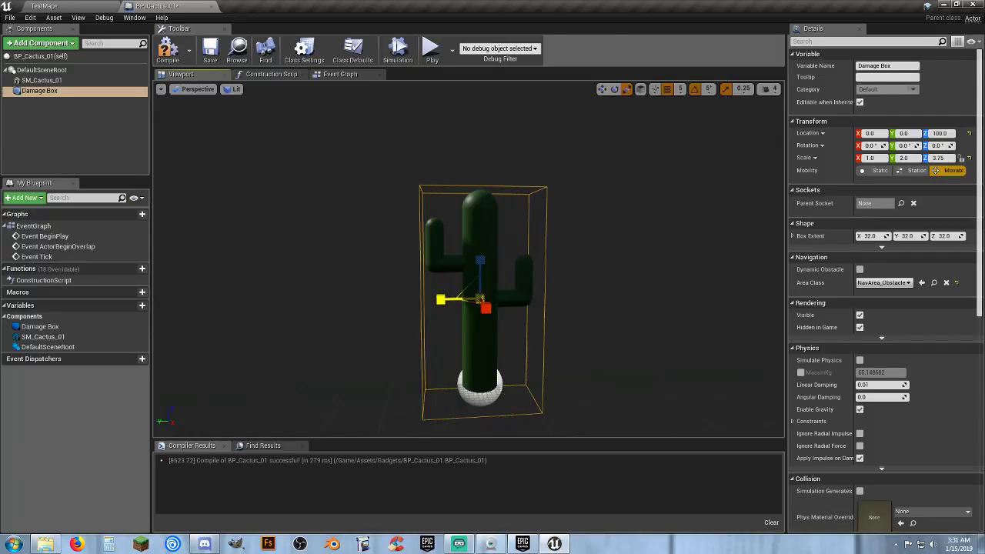
key(a)
right_drag(501, 349, 537, 352)
key(d)
key(a)
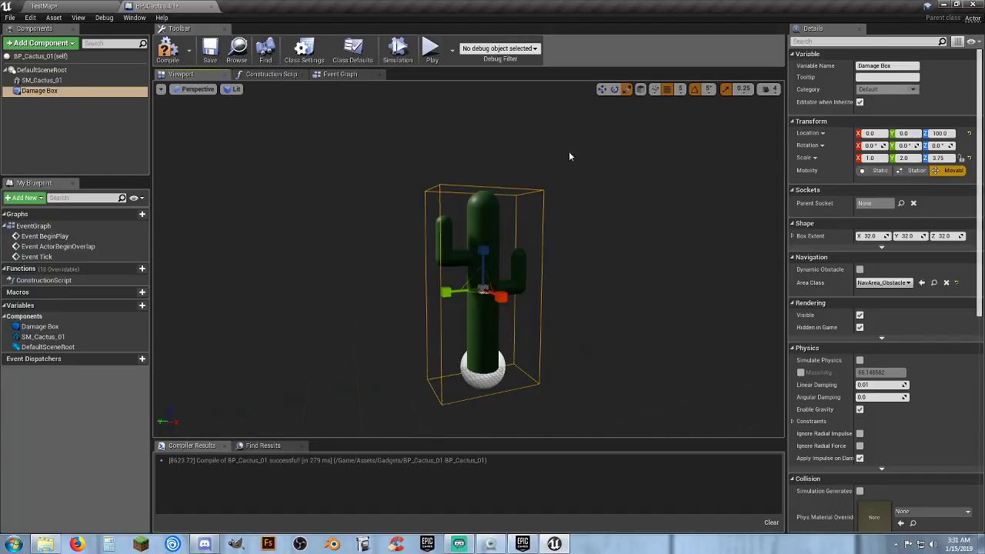
click(167, 50)
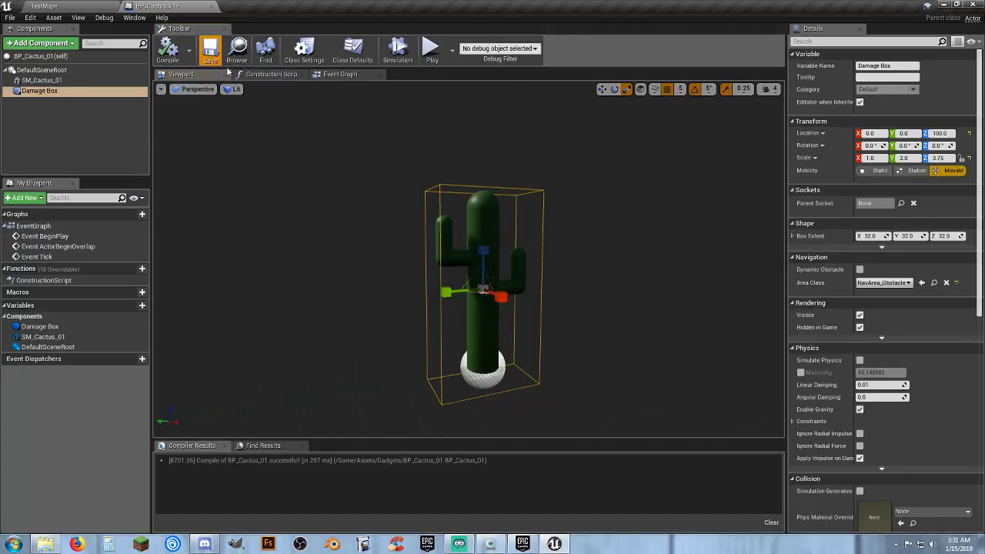
Delete the default BeginPlay, ActorBeginOverlap and Tick event nodes from BP_Cactus_01's Event Graph.
click(335, 75)
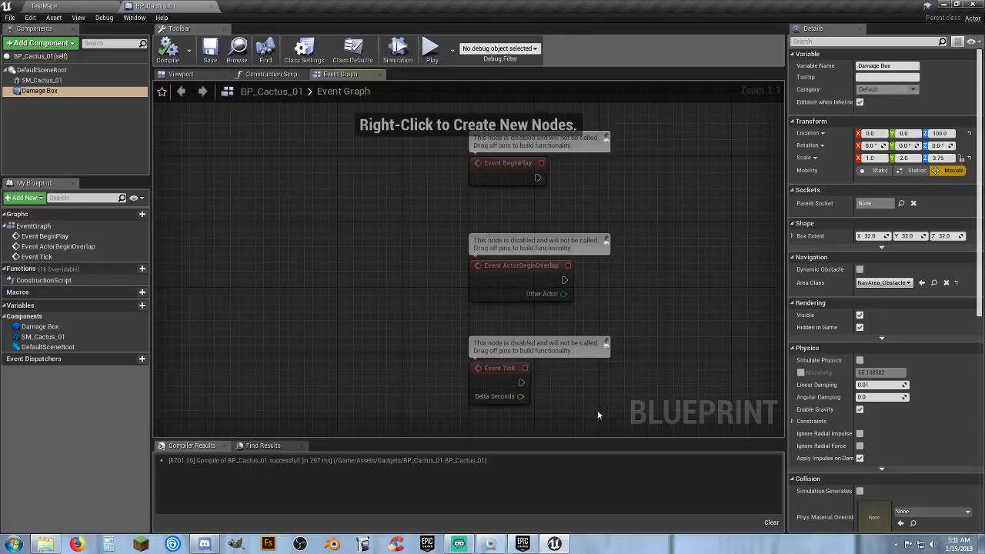
drag(584, 408, 452, 162)
key(Delete)
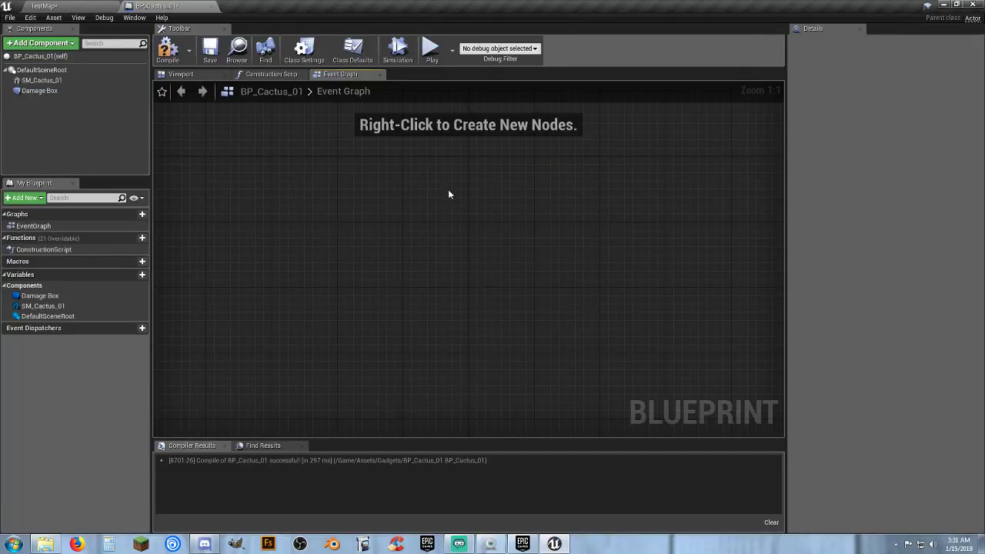
Add an OnComponentBeginOverlap event for the Damage Box component.
right_click(48, 92)
mouse_move(86, 113)
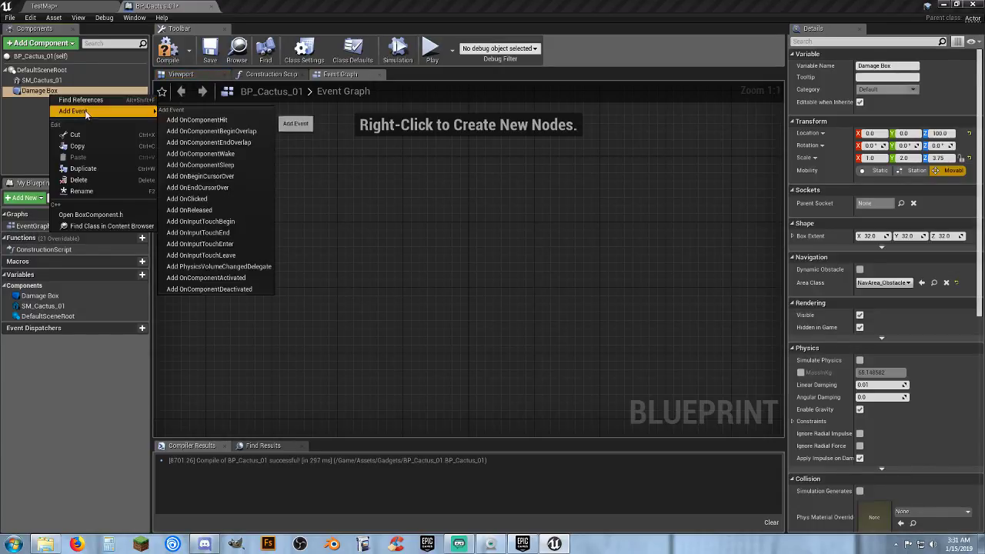
click(212, 130)
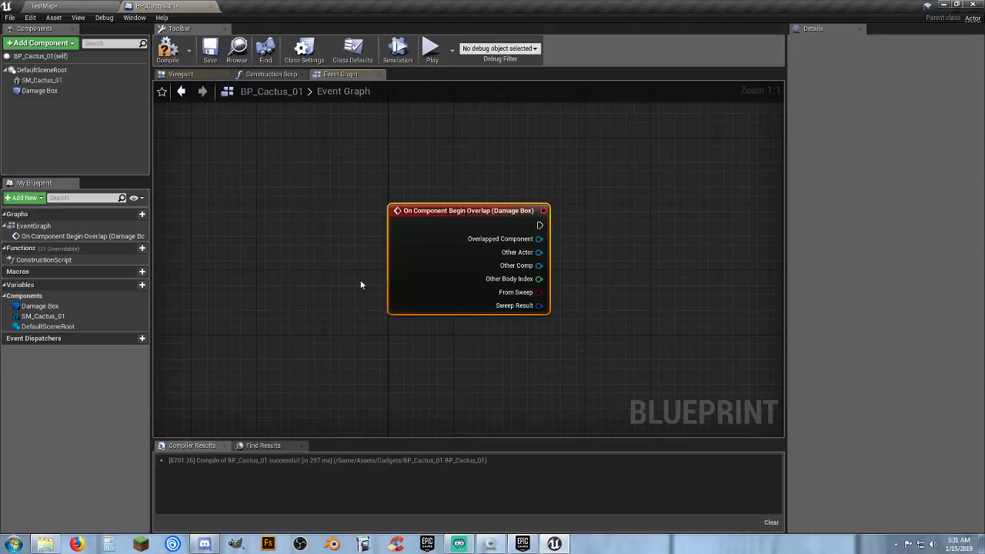
Add a Cast To Player_Base node from the overlap event's Other Actor output and place it beside the event.
right_drag(441, 342, 391, 356)
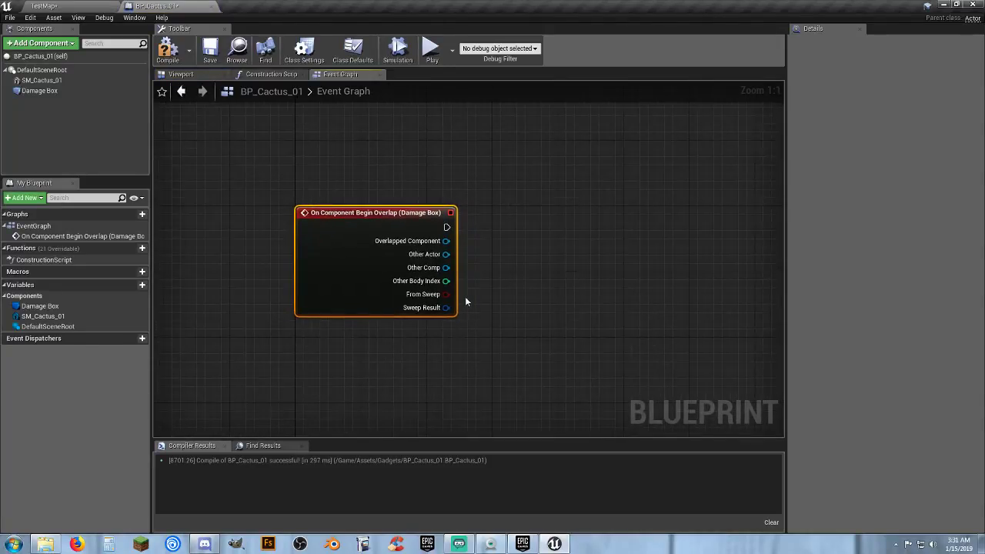
drag(445, 254, 522, 252)
text(player)
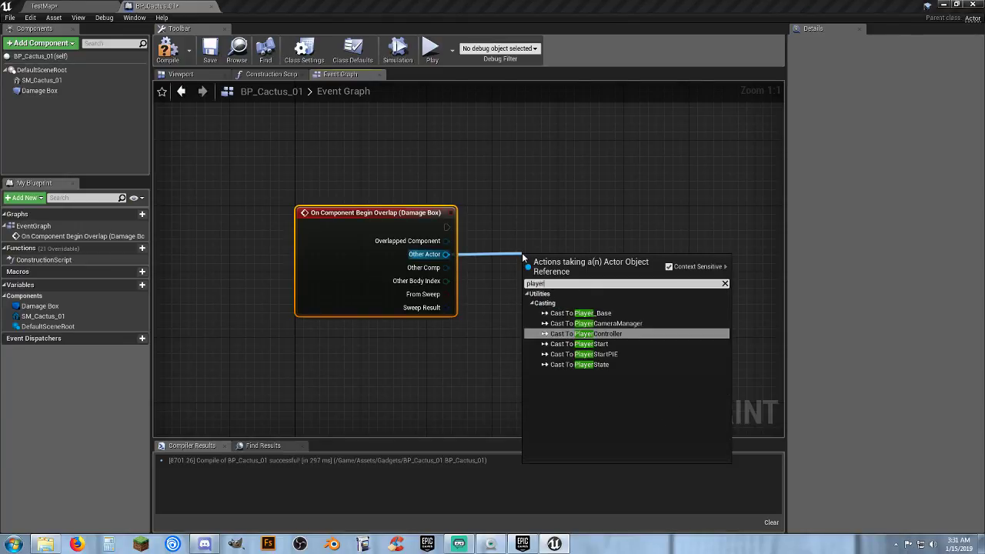
text(_)
key(Return)
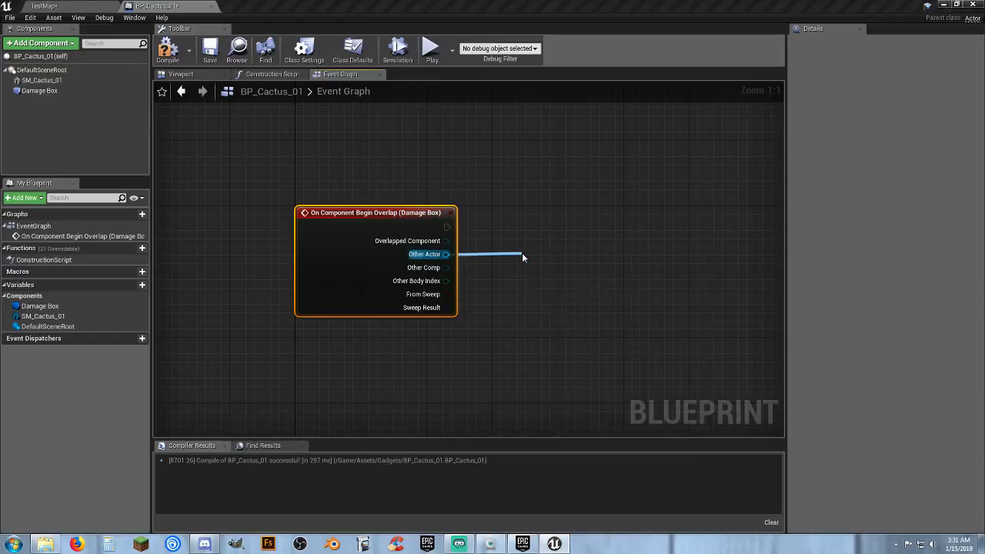
drag(539, 256, 506, 208)
drag(613, 289, 424, 210)
click(637, 346)
right_drag(637, 345, 600, 356)
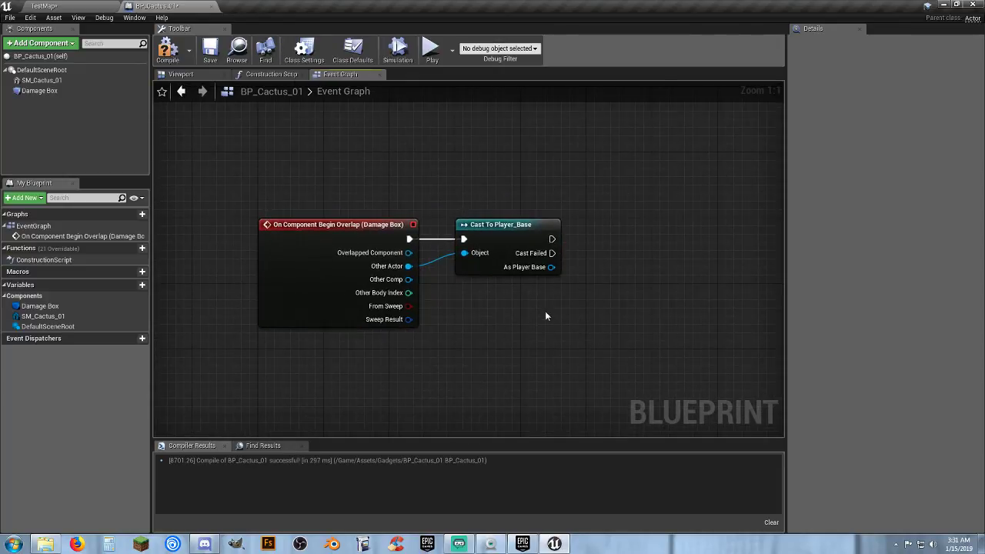
Add a Get Health node from the cast's As Player Base output and place it just below the cast node.
right_drag(537, 292, 500, 279)
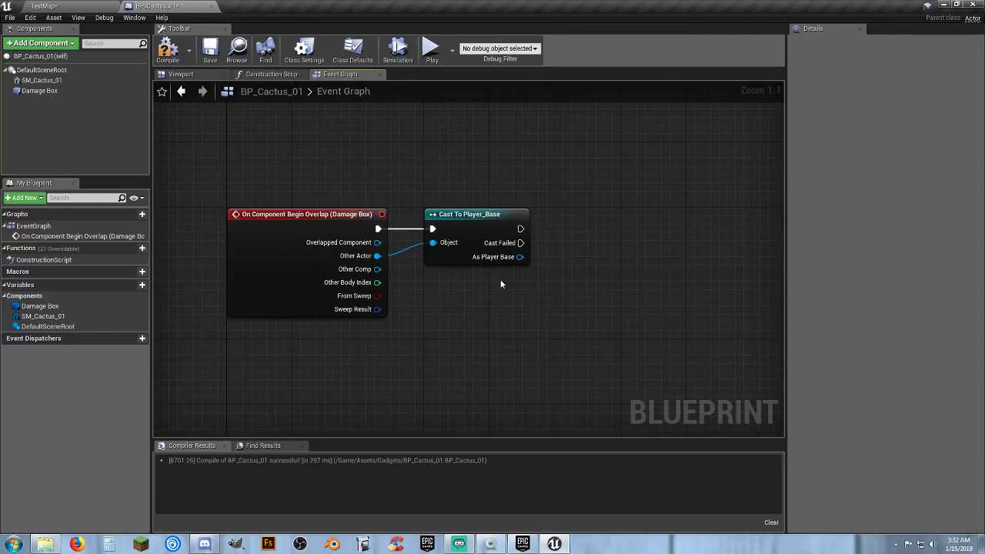
mouse_move(521, 257)
mouse_down()
mouse_move(557, 257)
mouse_move(564, 281)
mouse_up()
text(gethea)
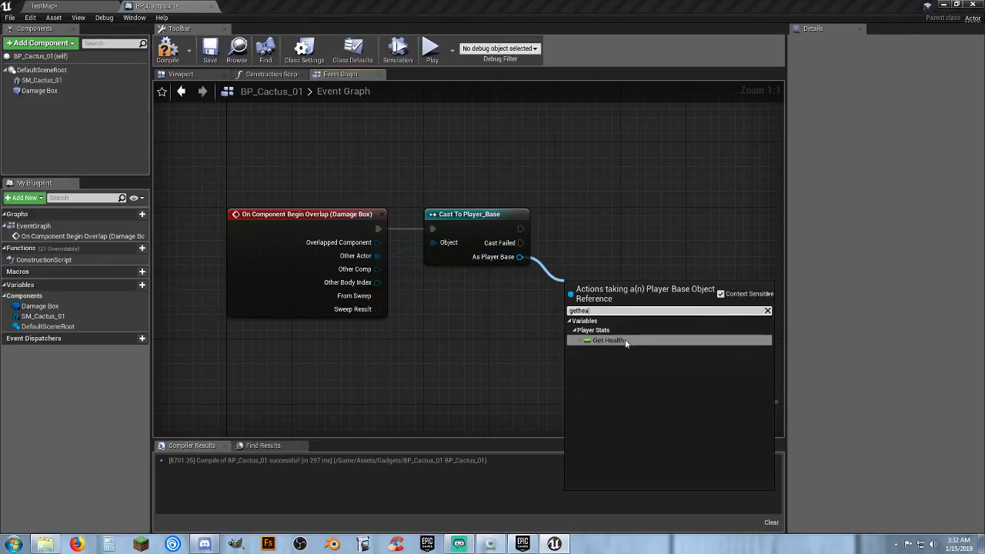
click(624, 340)
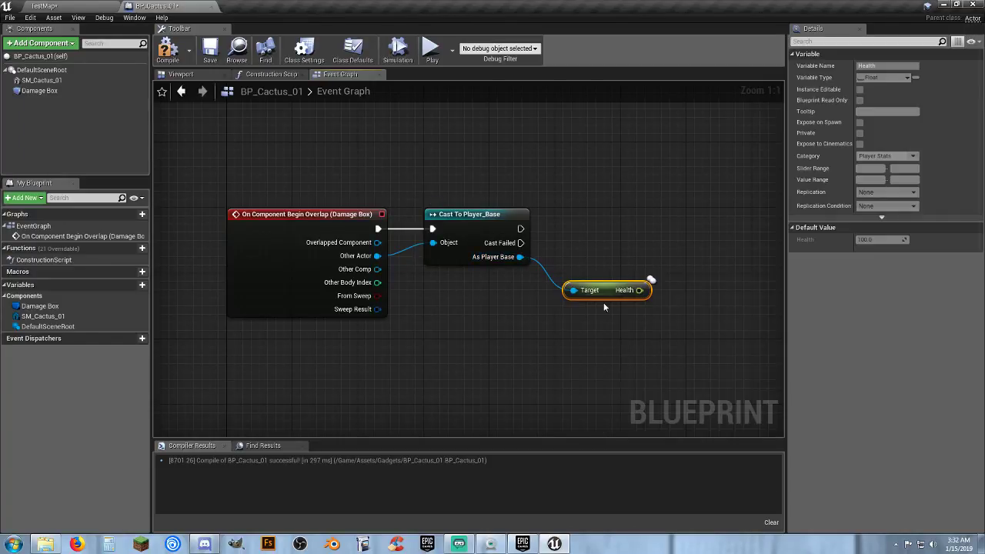
drag(599, 286, 588, 283)
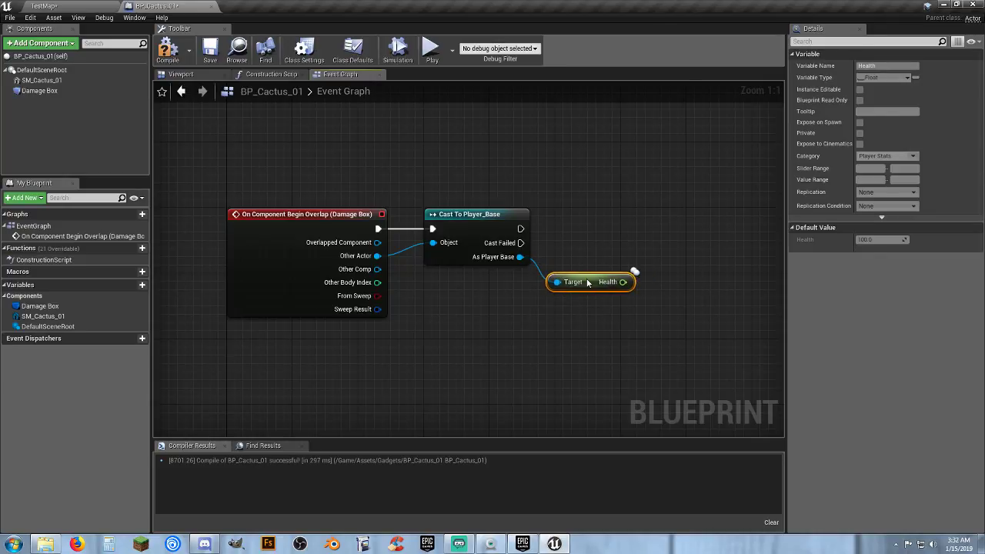
Add a float - float node from the Health output and set the subtracted value to 10.0.
right_drag(598, 318, 520, 290)
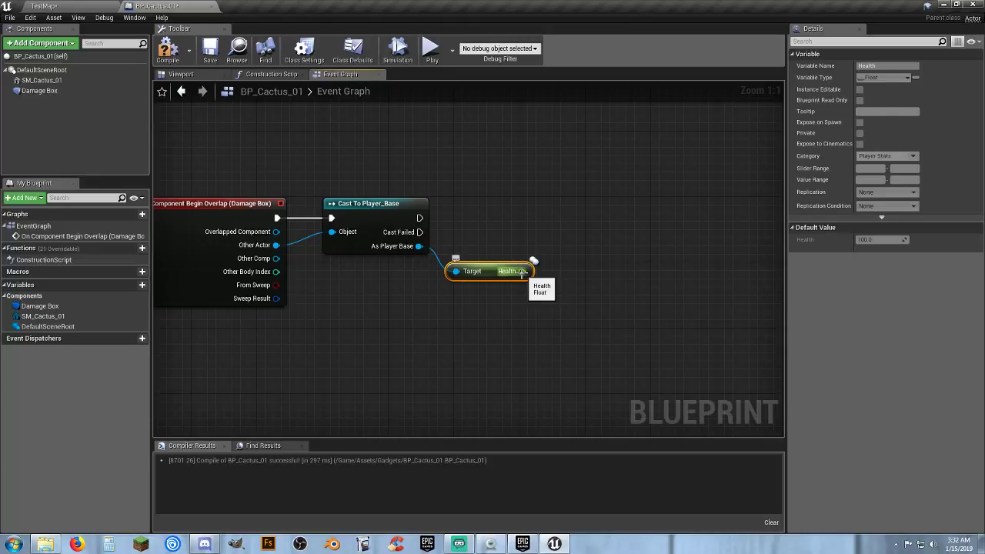
drag(521, 271, 569, 279)
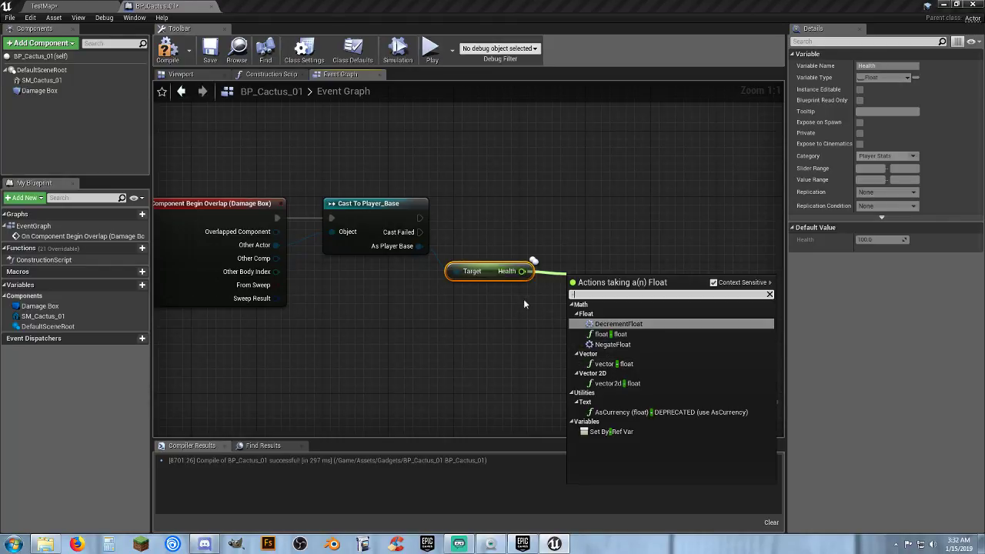
click(619, 334)
drag(598, 284, 579, 290)
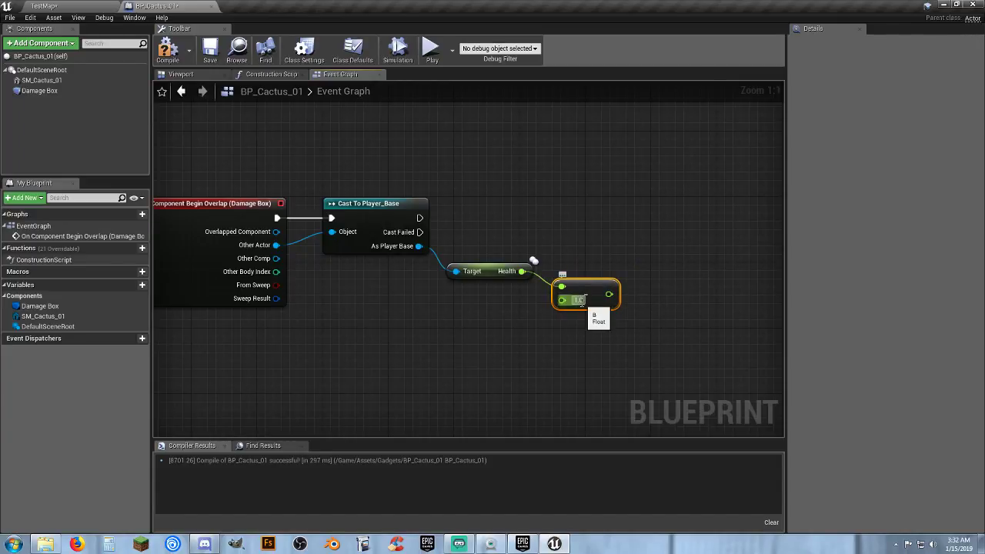
text(10.0)
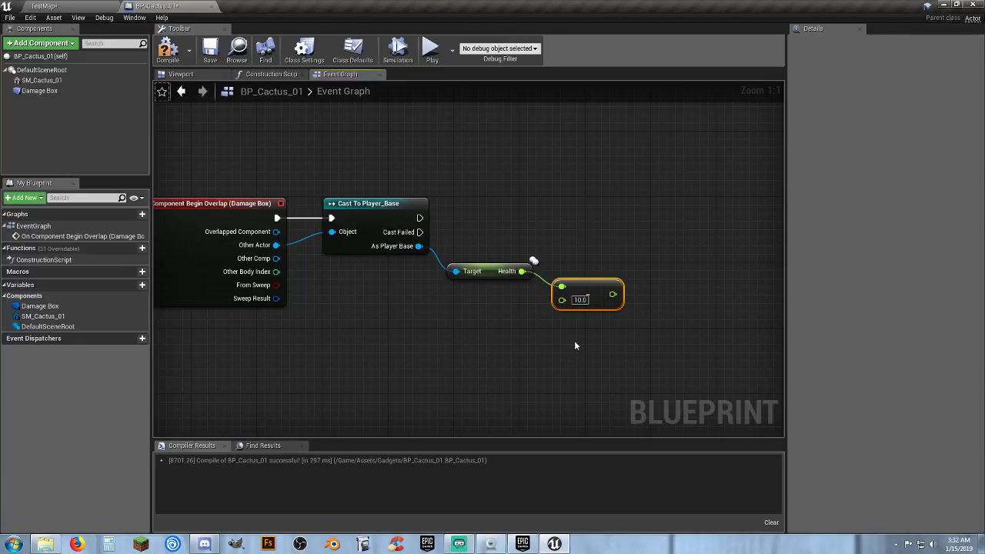
Add a Float variable named Damage Amount, give it a default value of 10, and compile the Blueprint.
right_drag(567, 343, 549, 356)
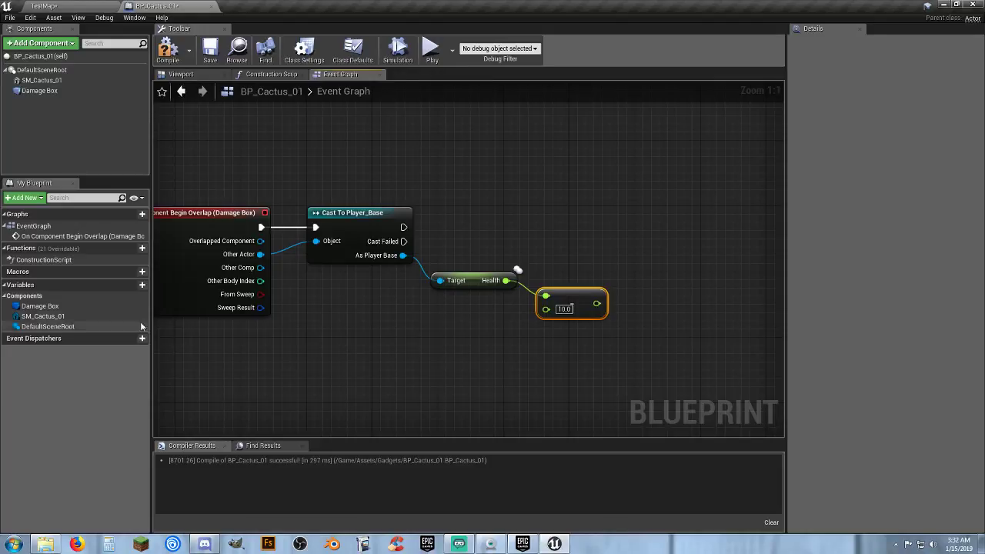
click(132, 285)
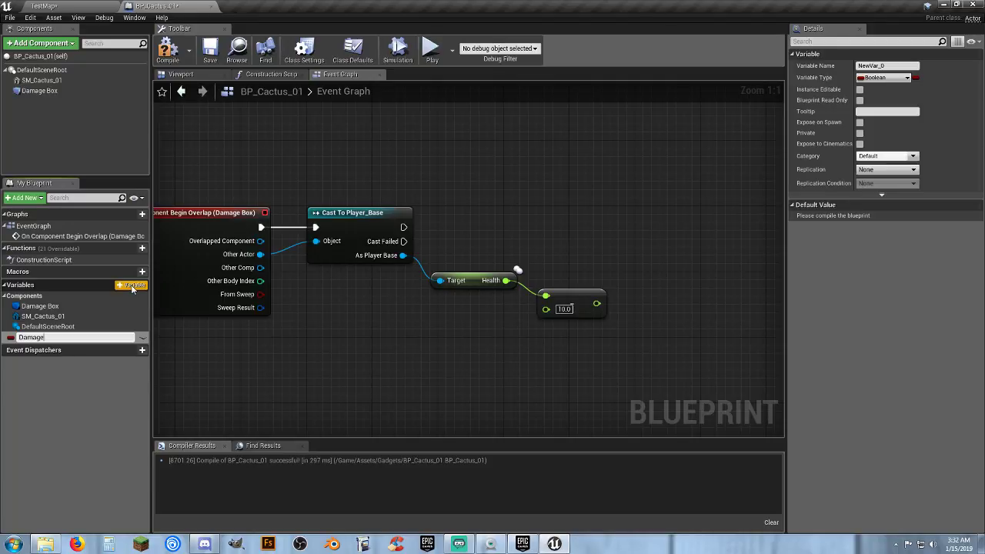
text(Damage Amount)
key(Return)
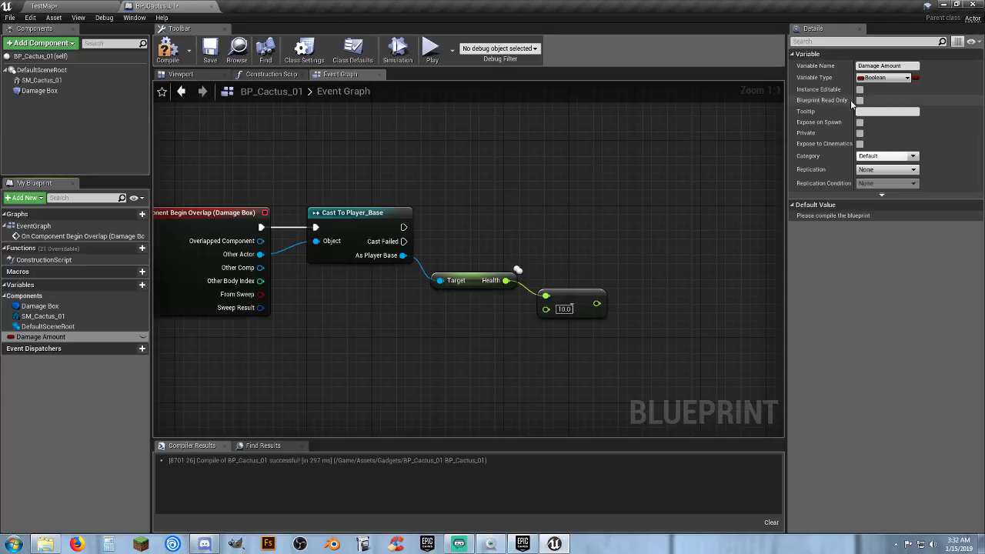
click(877, 78)
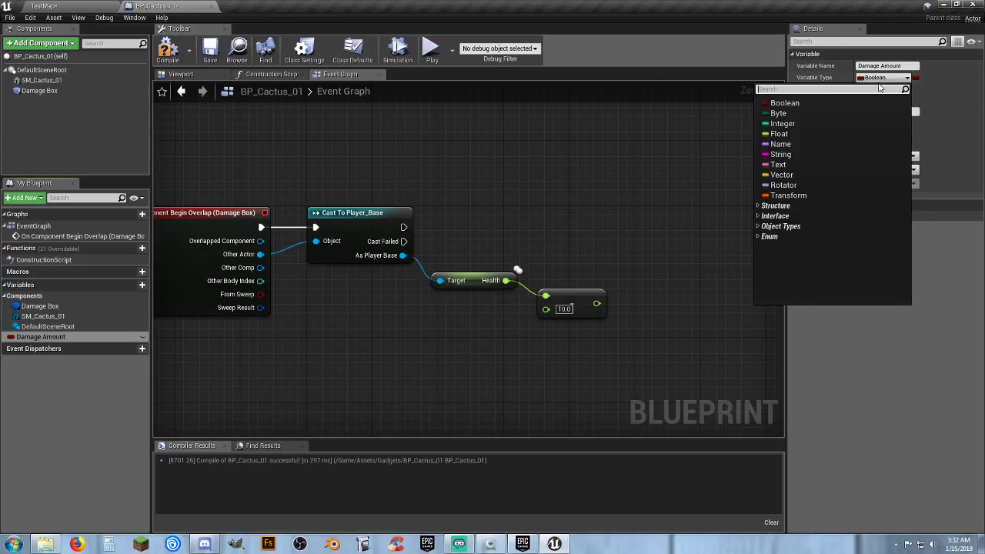
click(807, 133)
click(169, 48)
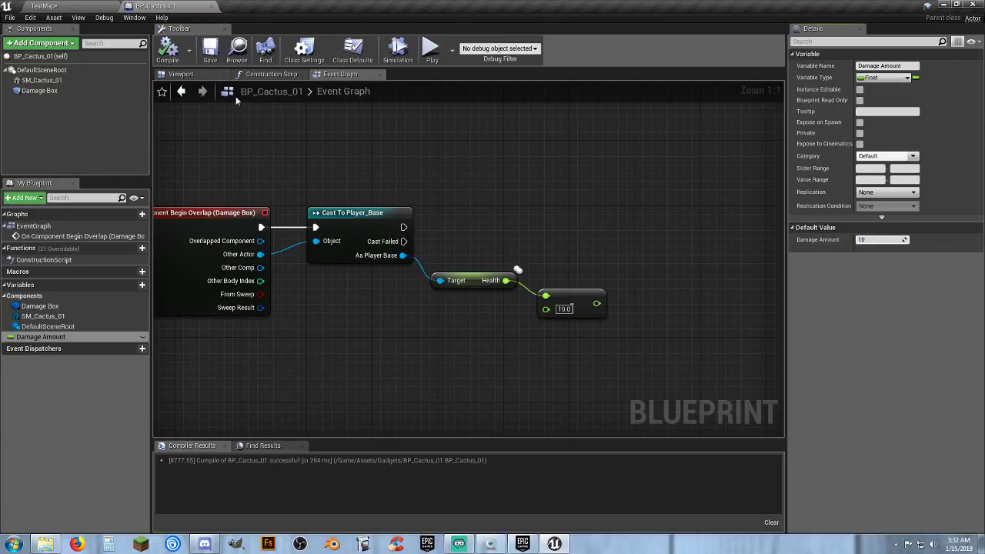
click(168, 48)
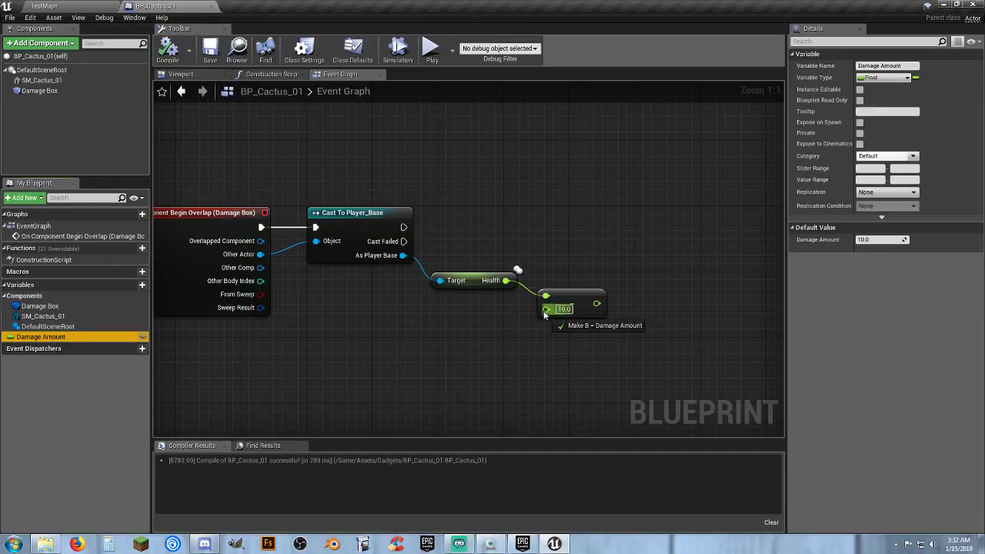
Connect a Damage Amount getter to the second input of the subtraction node and place it below the Health node.
drag(544, 314, 544, 310)
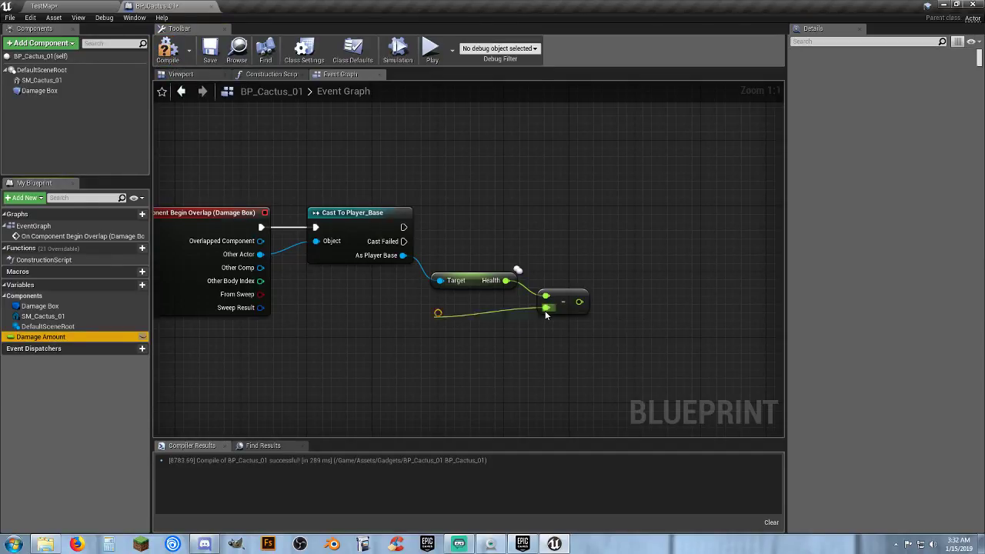
click(506, 353)
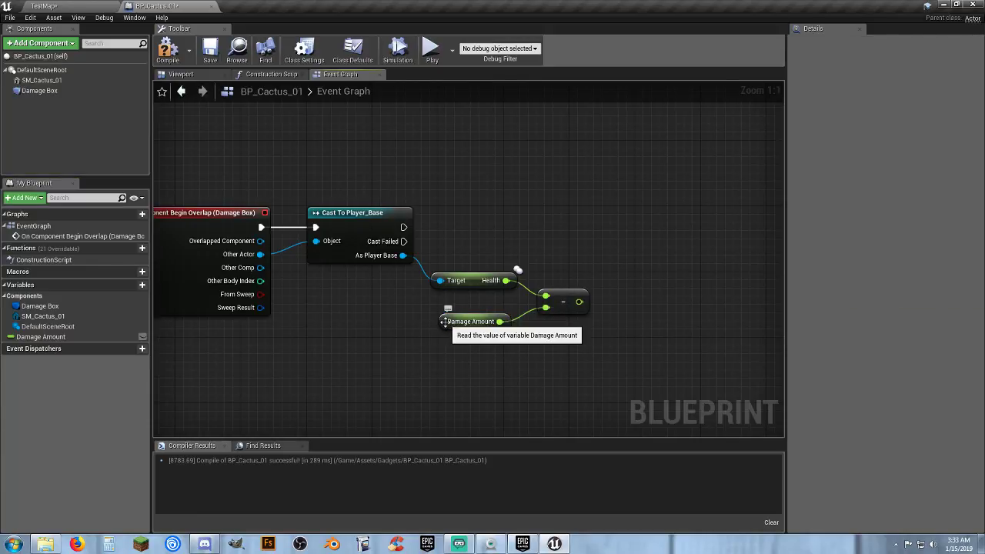
click(470, 327)
click(617, 317)
Add a Set Health node from the cast's As Player Base output, beyond the subtraction node.
right_drag(617, 318, 608, 334)
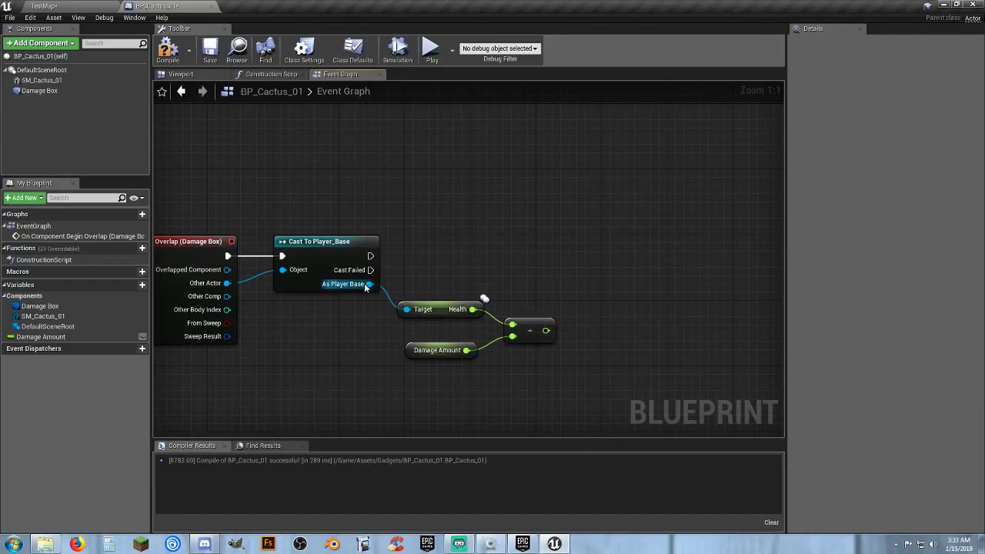
drag(369, 283, 389, 290)
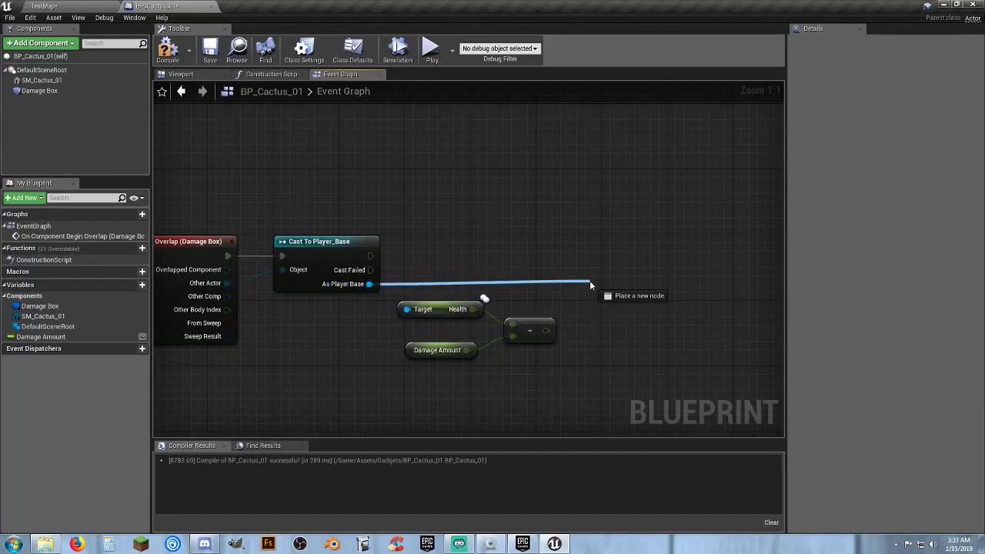
drag(590, 285, 591, 284)
text(set)
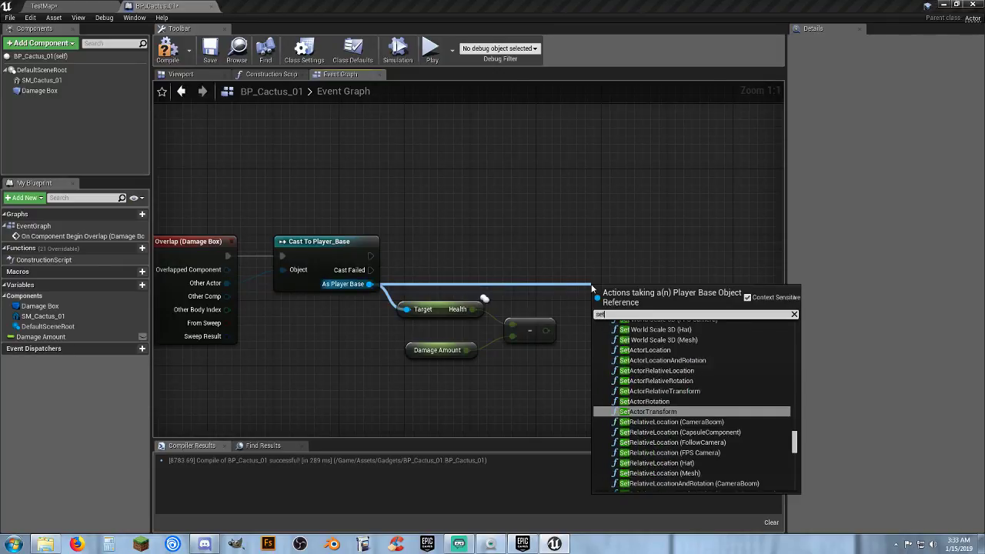
text( health)
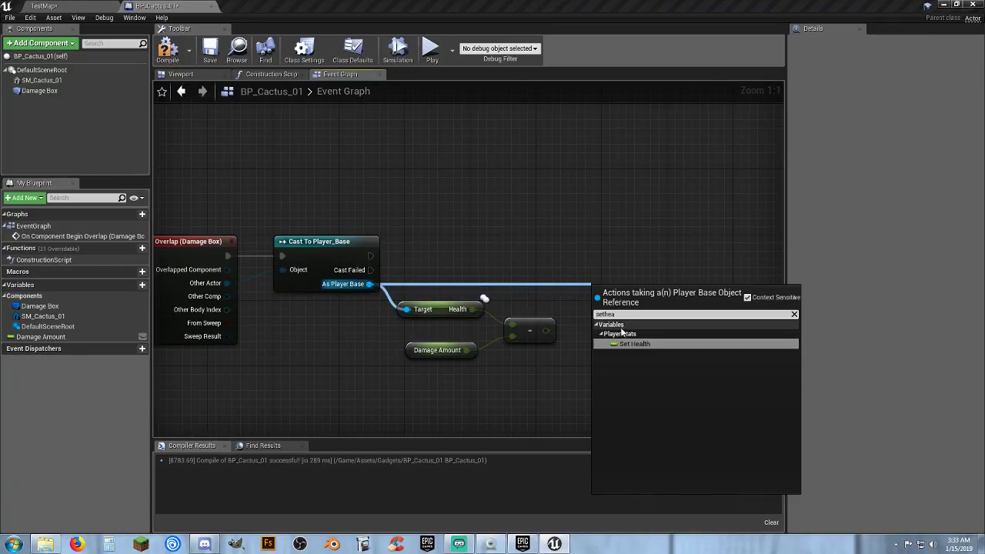
click(637, 339)
Wire the cast's execution output and the subtraction result into the aligned Set Health node, and compile and save the Blueprint.
drag(604, 296, 370, 255)
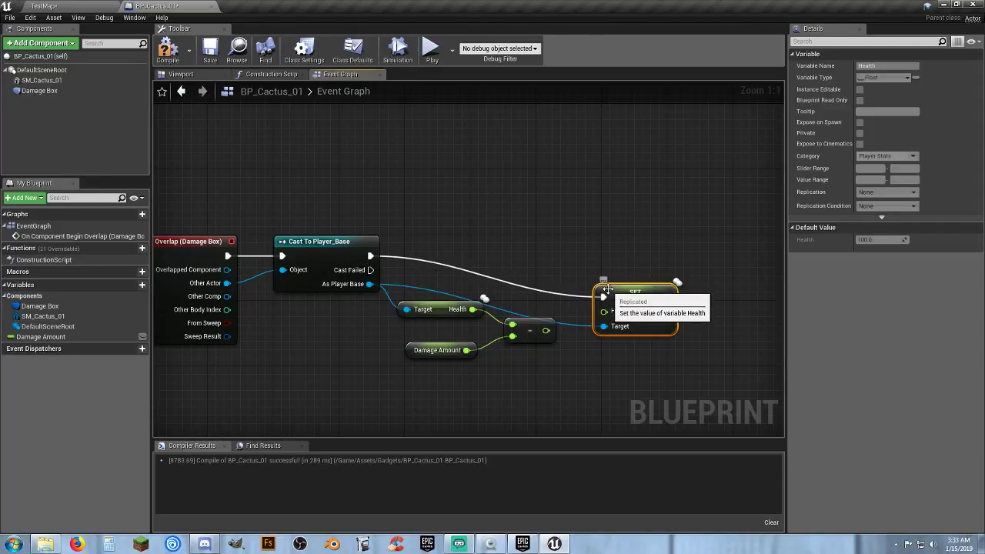
drag(605, 286, 606, 249)
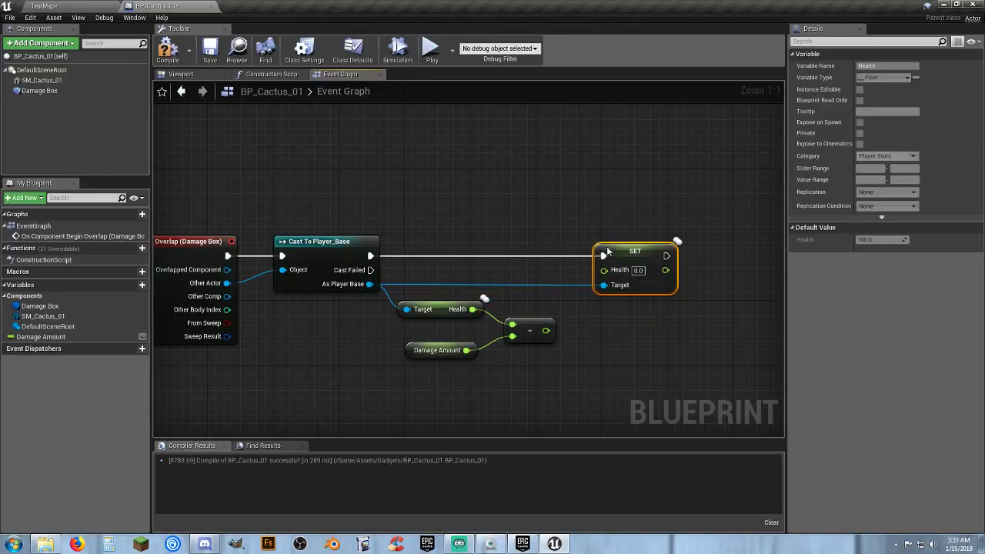
drag(545, 330, 605, 272)
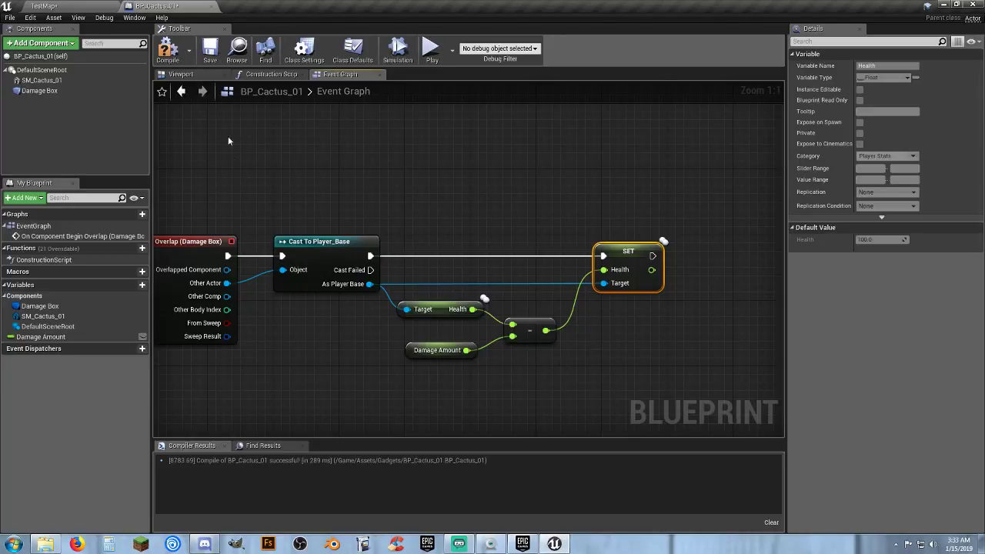
click(167, 50)
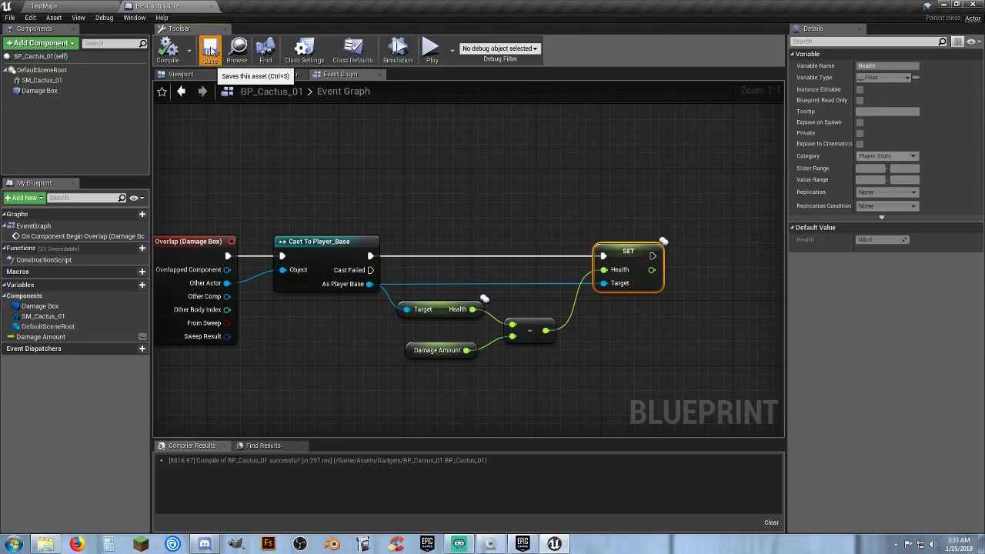
Play TestMap in the viewport and repeatedly run the character into the cactus to test the health loss, and end the session.
click(98, 6)
click(507, 37)
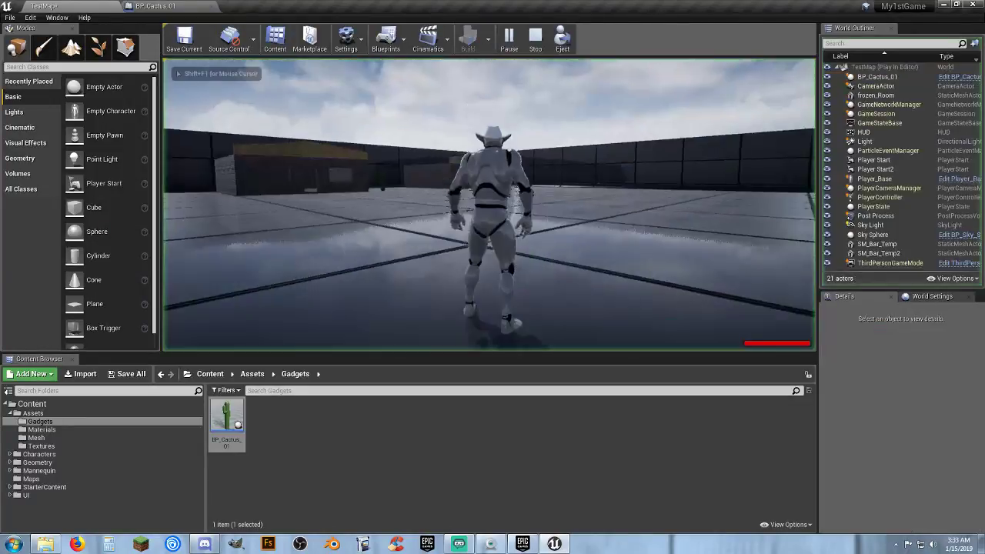
key(w)
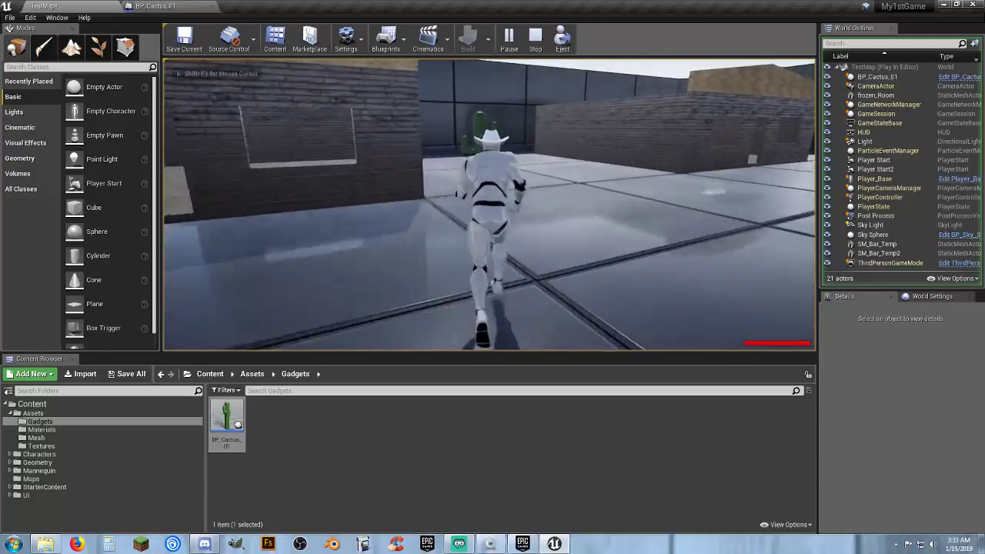
key(s)
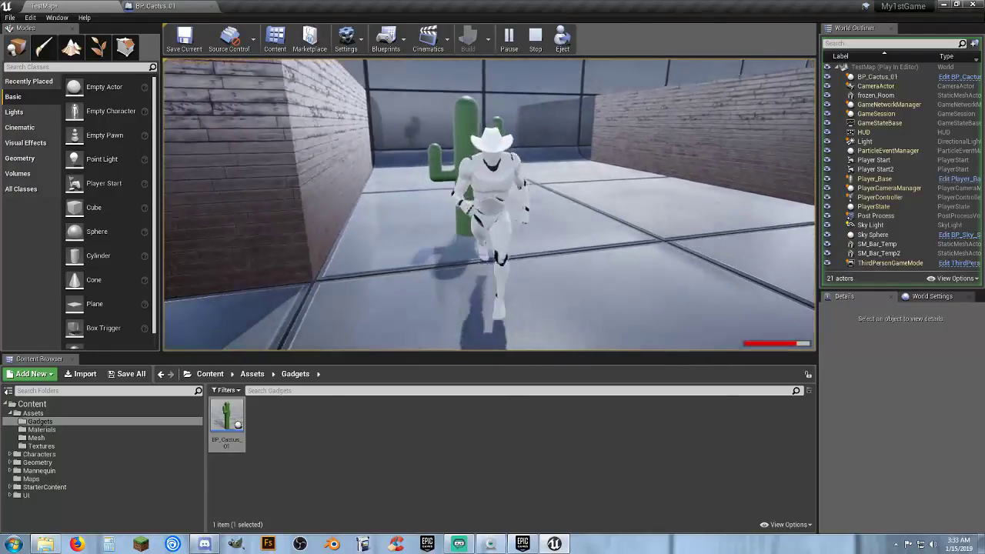
key(w)
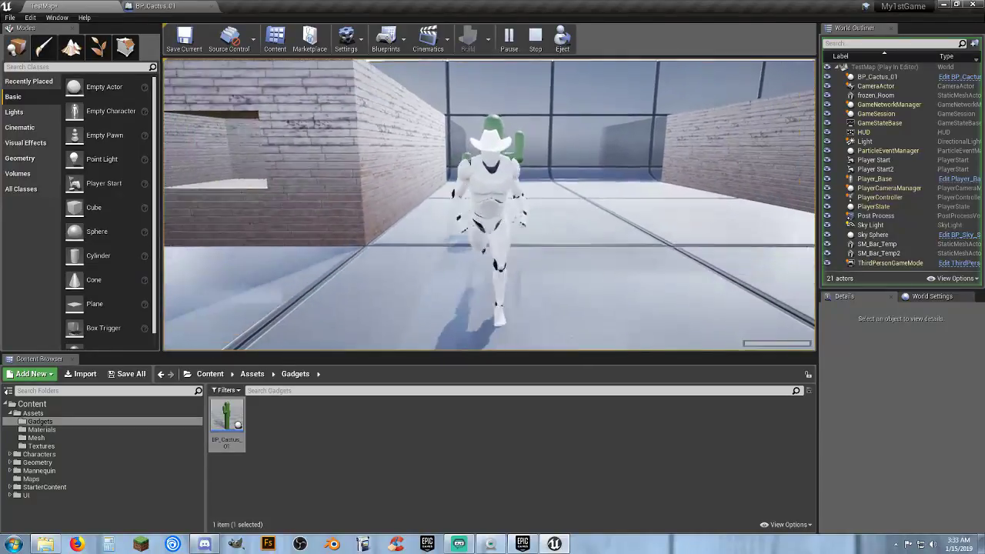
key(Escape)
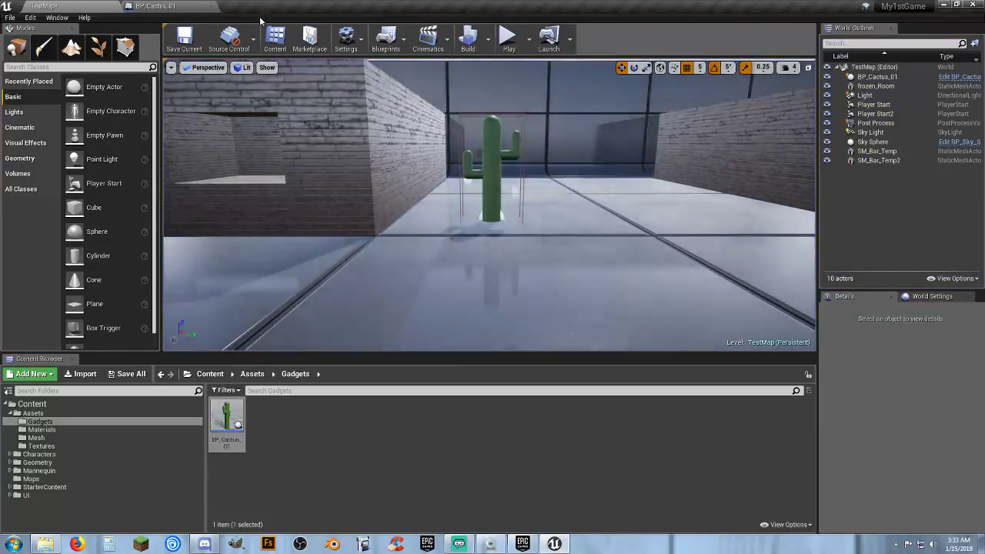
Review the Damage Amount variable's default value in BP_Cactus_01 and return to TestMap.
click(153, 6)
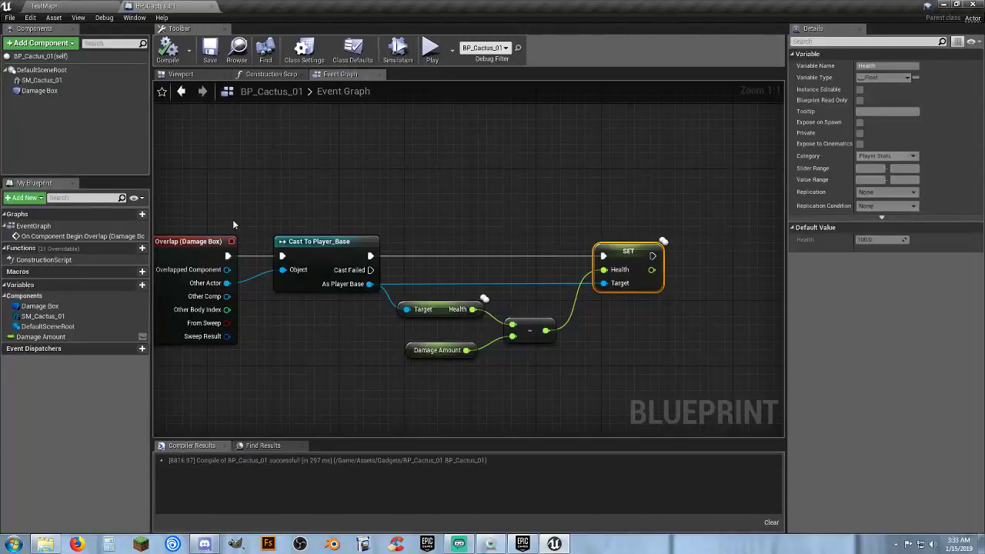
click(42, 336)
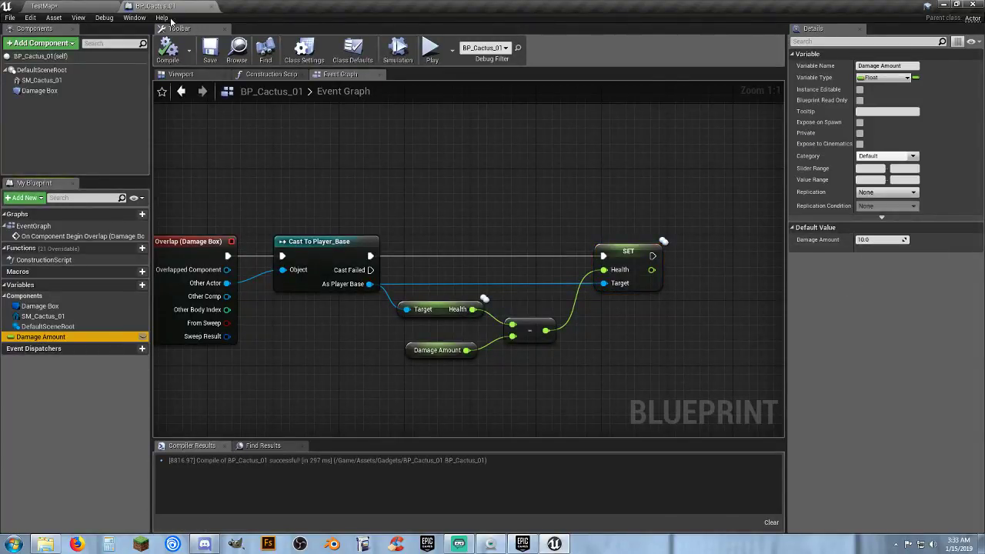
click(84, 7)
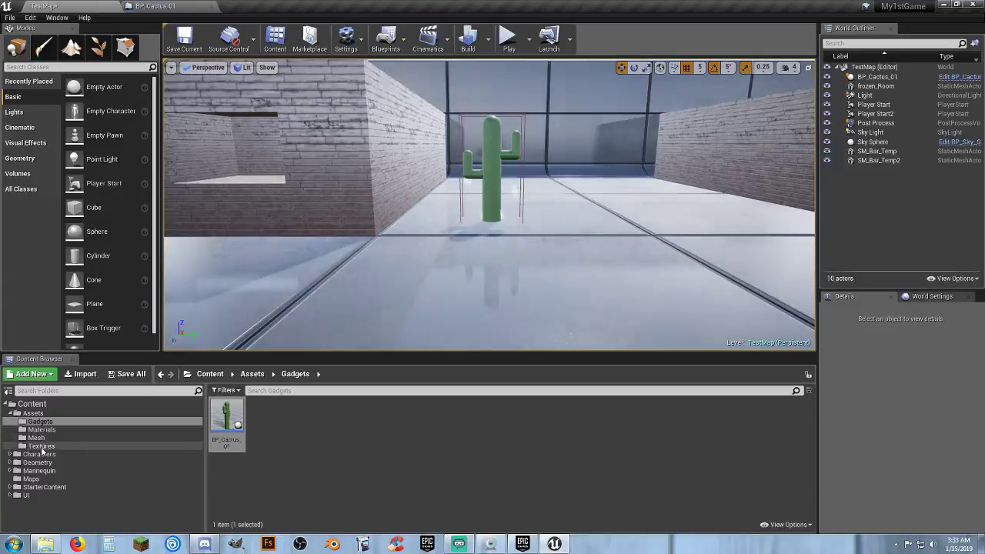
Open the Player_Base Blueprint from Characters > Blueprints, inspect its Health variable's default value, and close it to review the cactus graph.
click(39, 454)
double_click(227, 416)
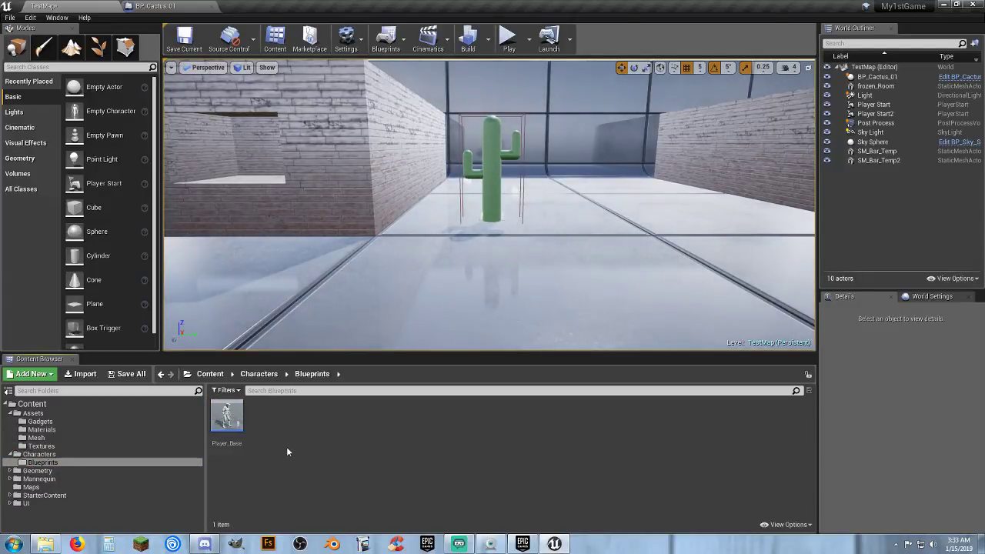
double_click(227, 415)
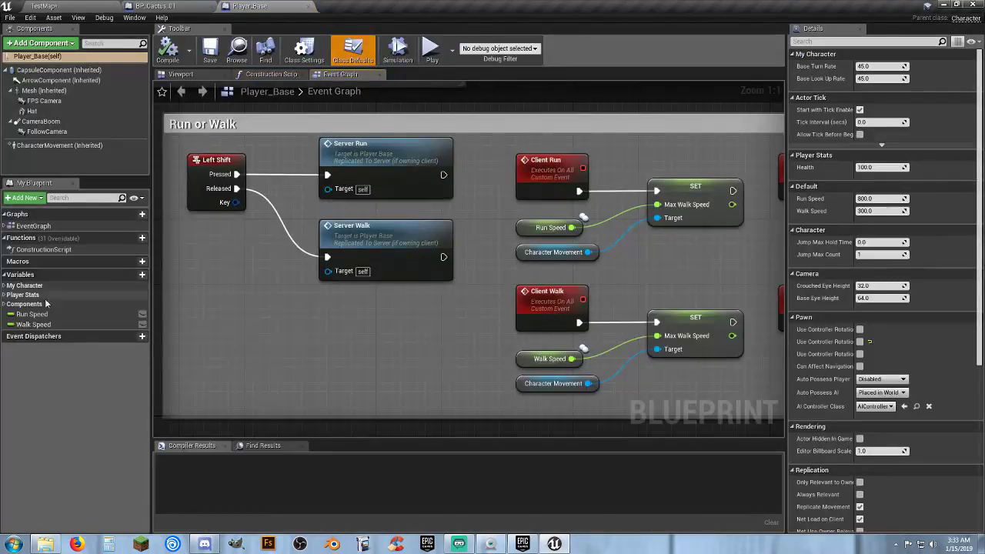
click(5, 295)
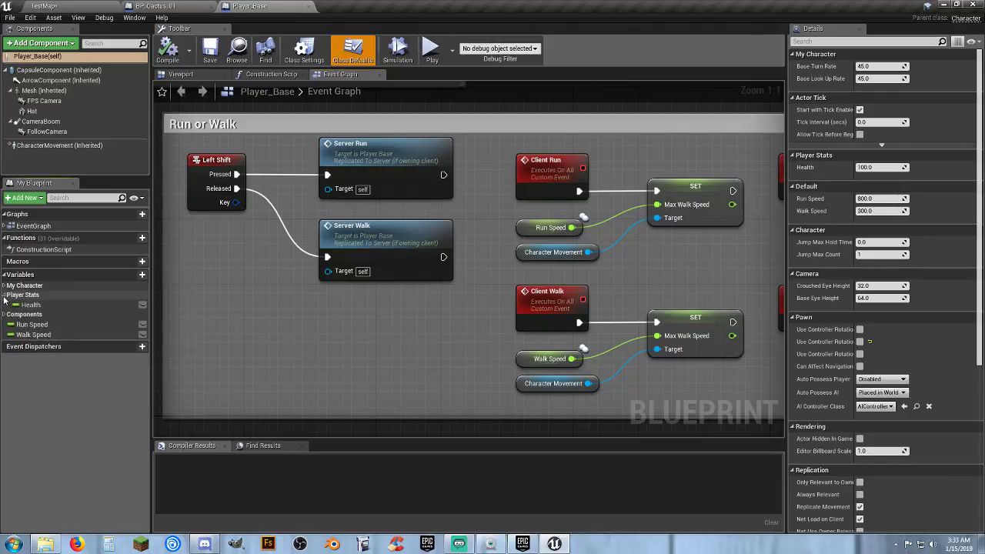
click(30, 305)
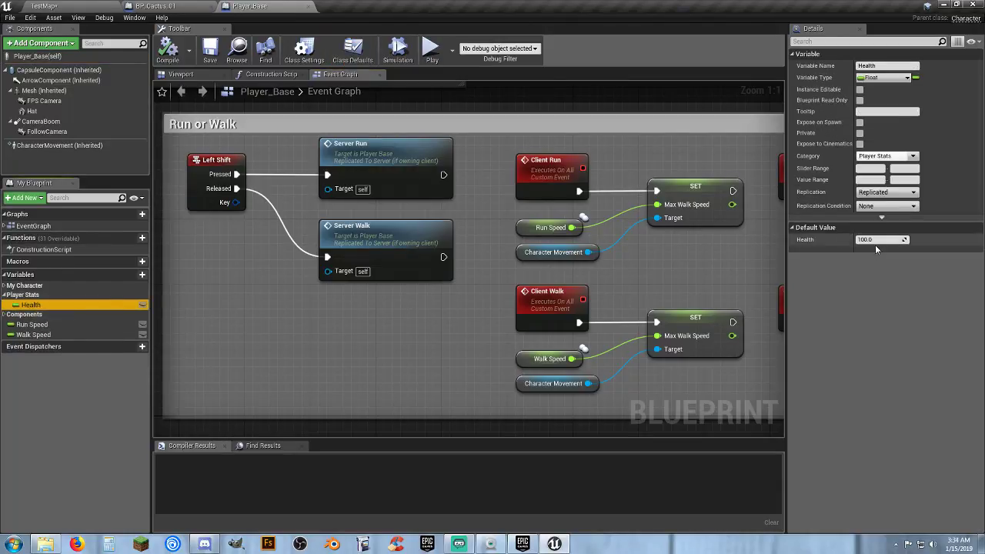
click(308, 7)
right_drag(513, 379, 616, 313)
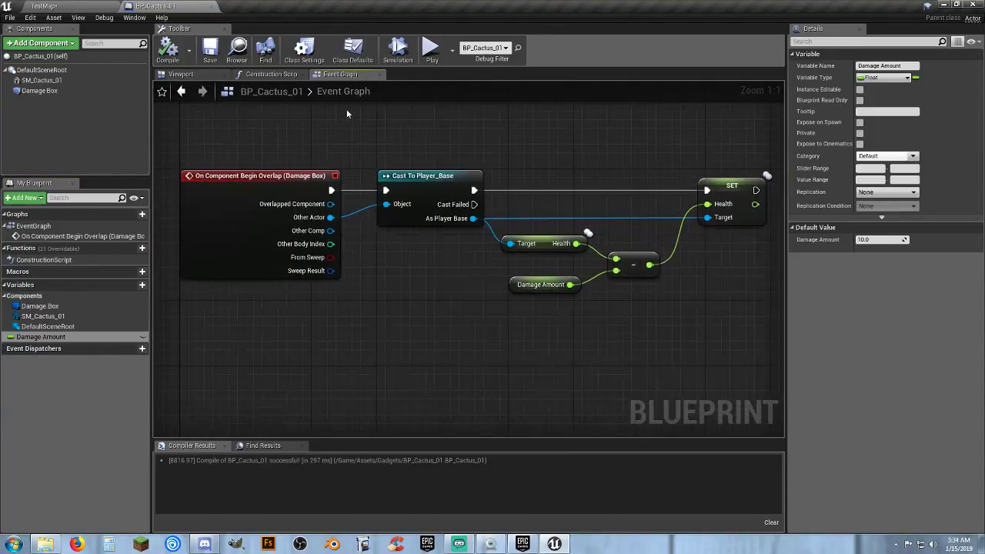
Set the number of players to 2 and launch TestMap in New Editor Window (PIE) mode.
click(67, 7)
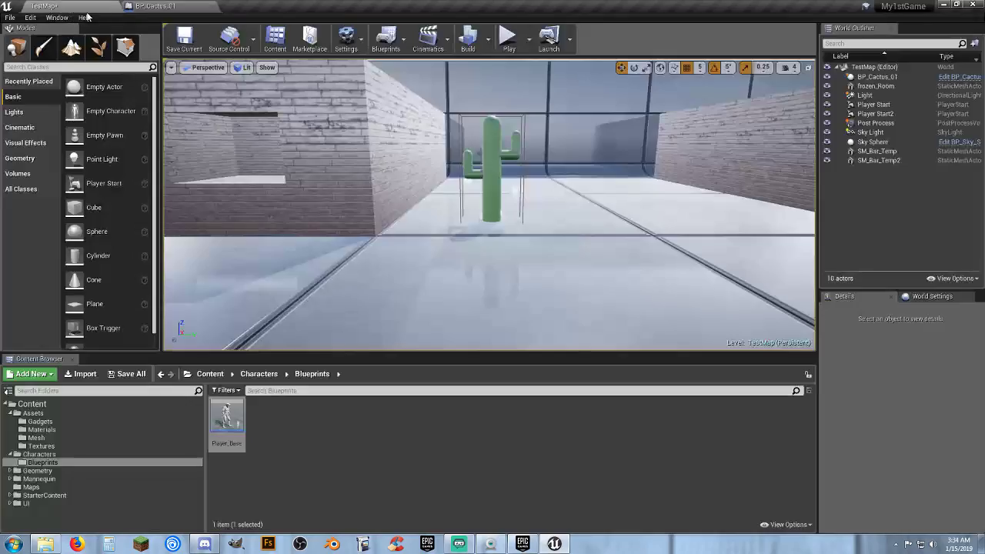
click(528, 38)
text(2)
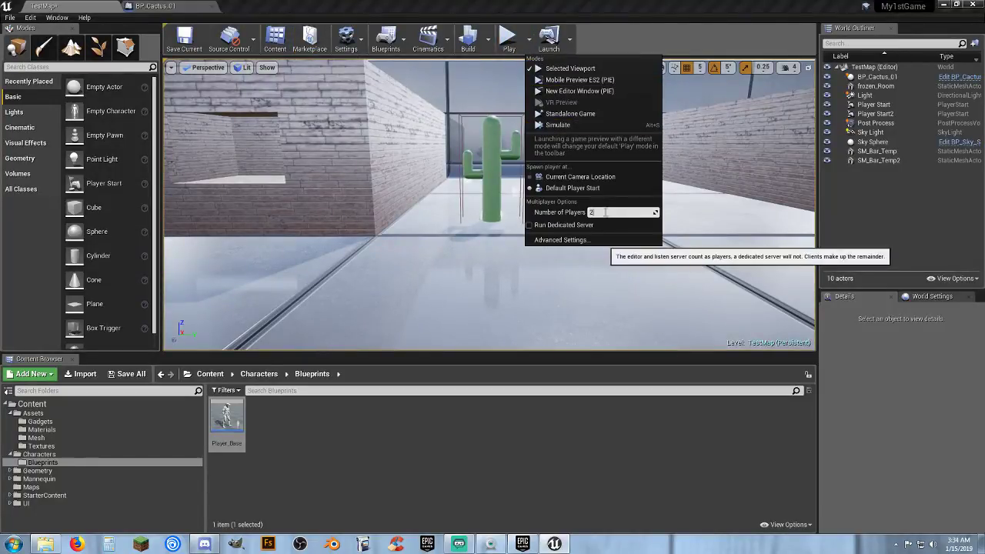
click(559, 92)
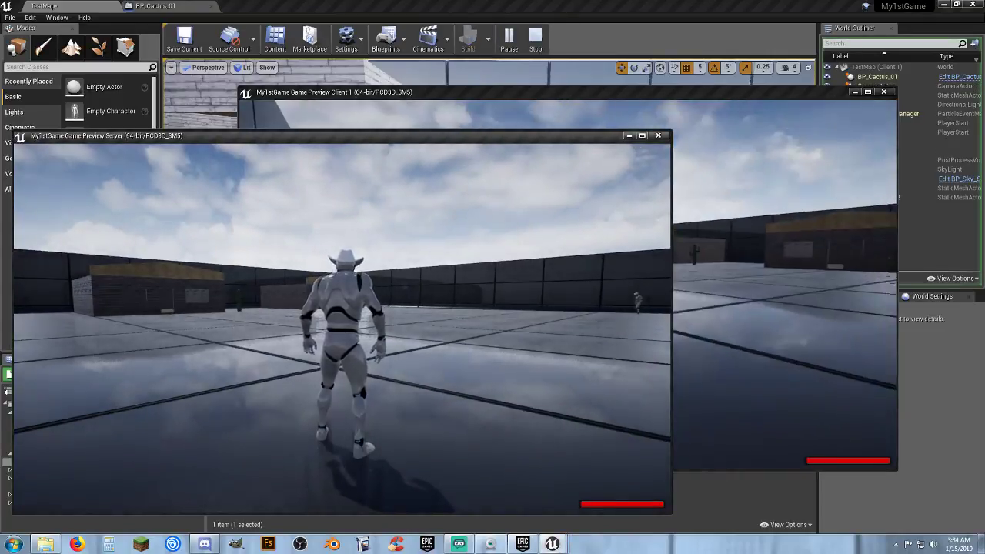
Run the Client 1 character into the cactus and back away to test the damage in multiplayer.
click(475, 258)
key(w)
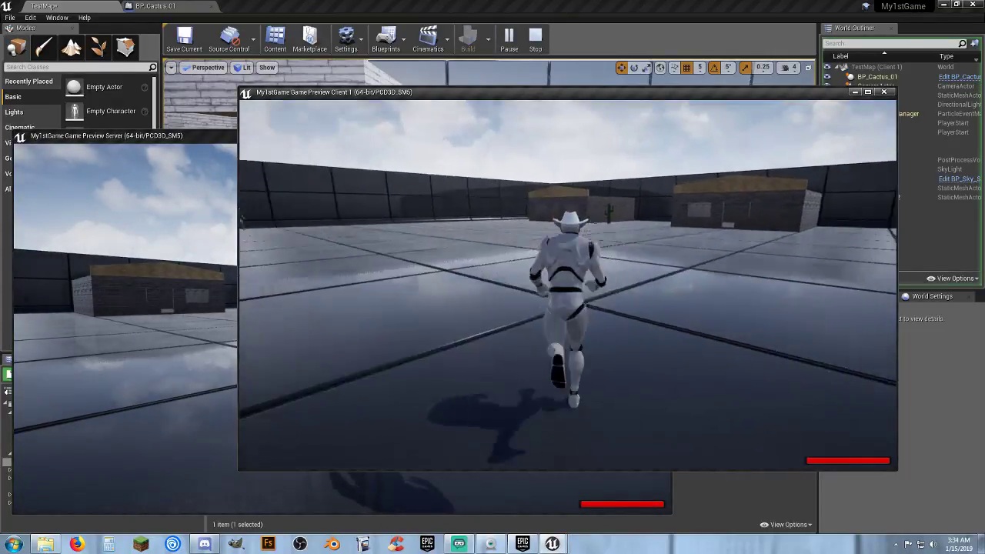
key(w)
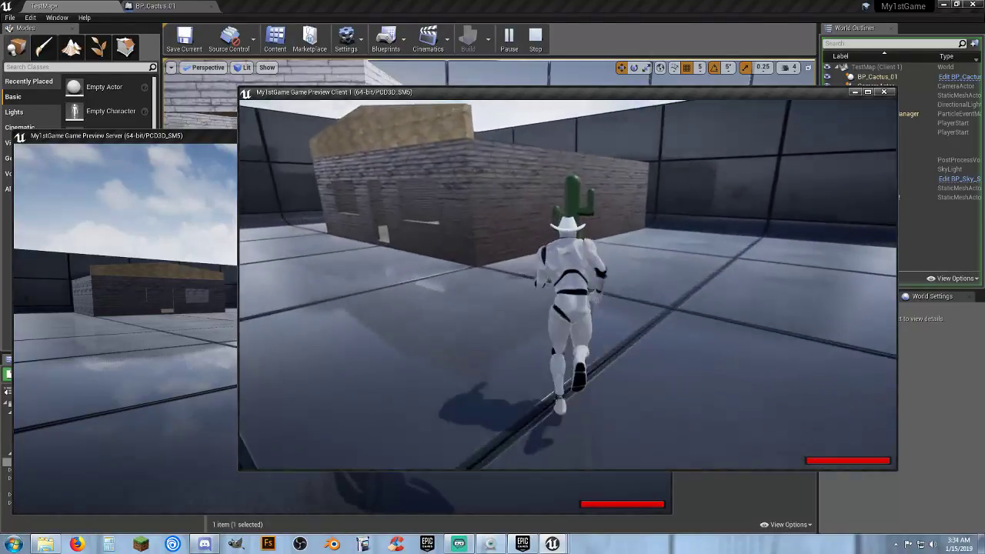
key(s)
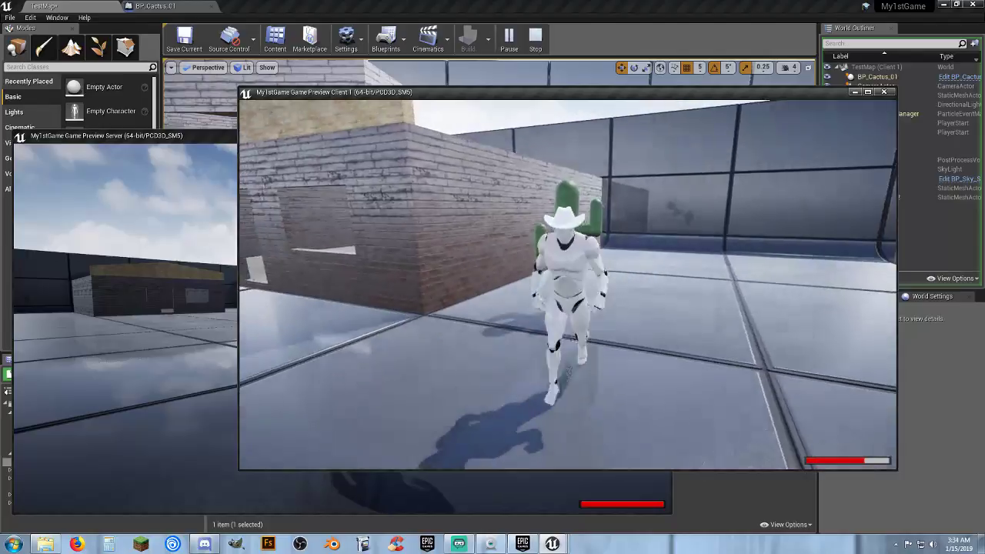
Run the Client 1 character in and out of the cactus repeatedly to test repeated damage, and end the play session.
key(w)
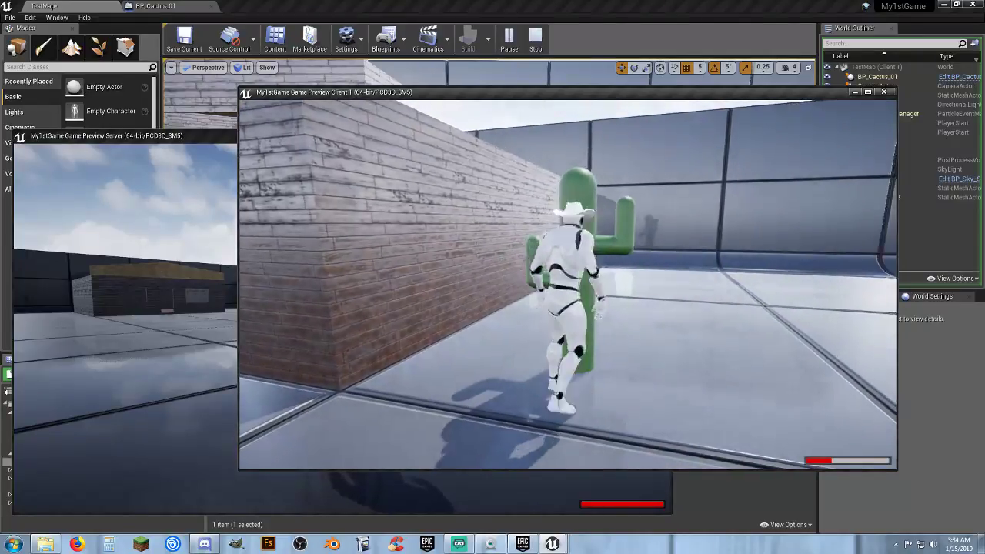
key(s)
key(w)
key(s)
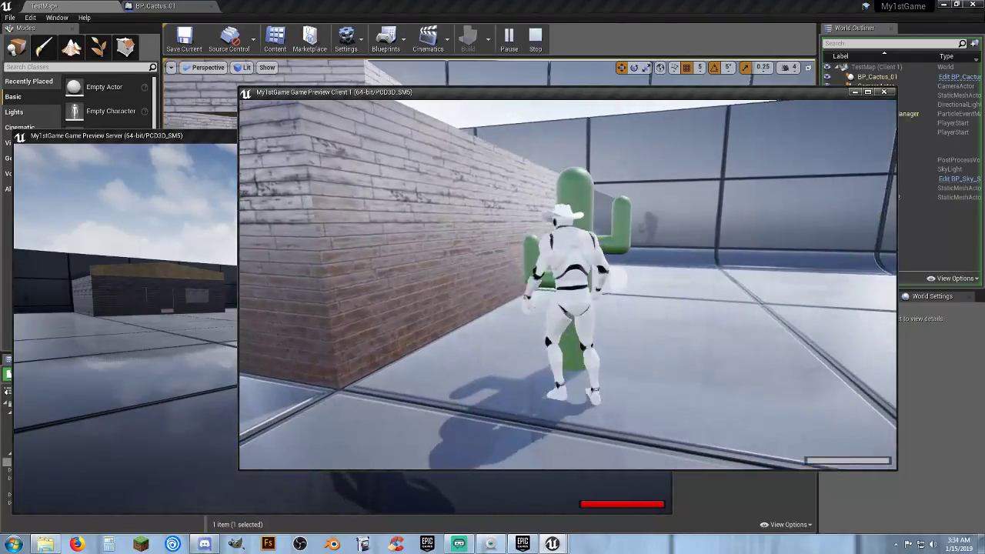
key(w)
key(s)
key(s)
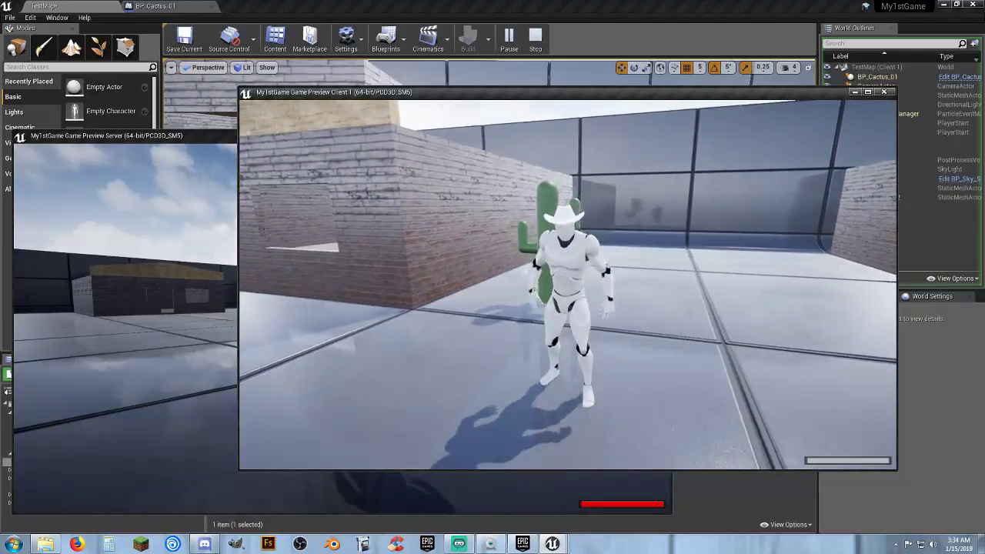
key(Escape)
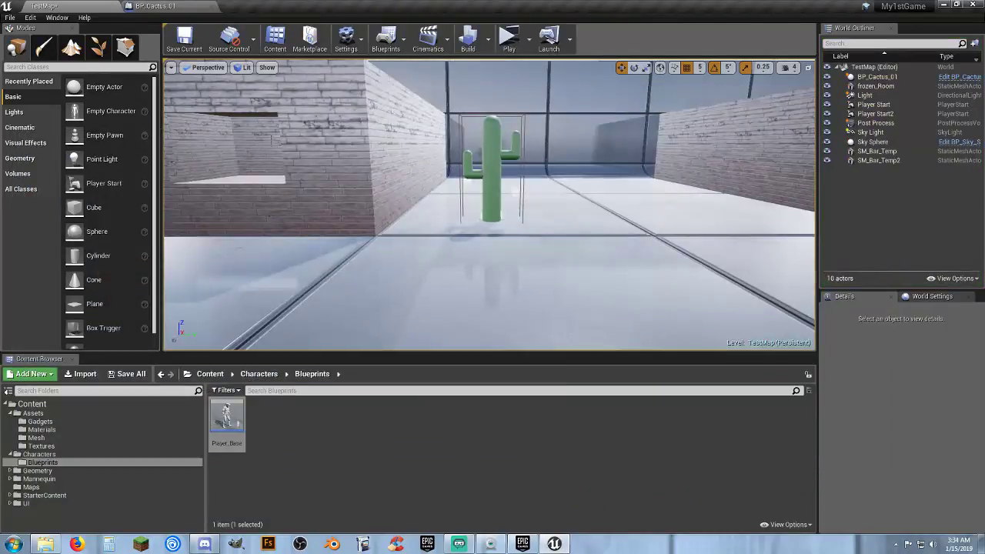
Insert a DoOnce node between Cast To Player_Base and SET Health in BP_Cactus_01's Event Graph, aligned with the execution line.
click(158, 6)
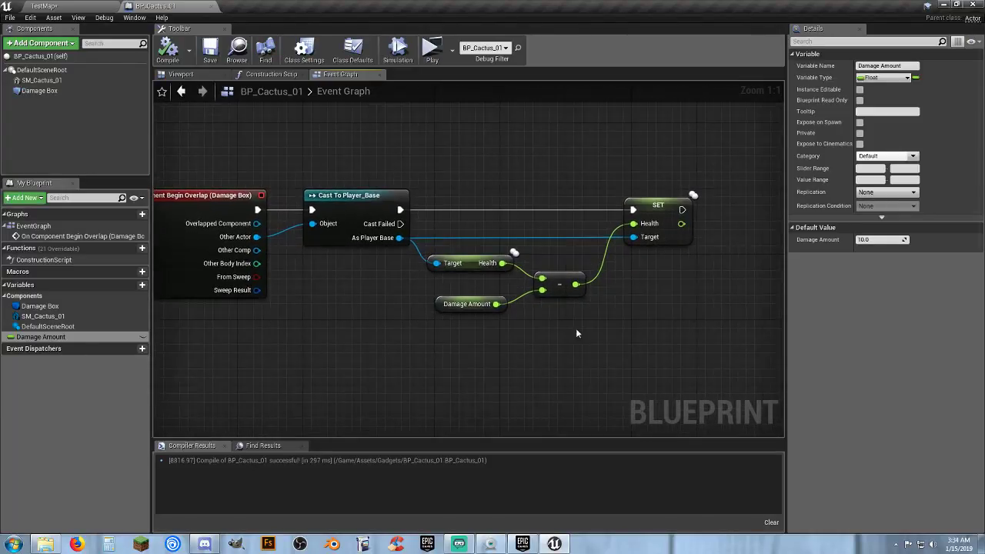
drag(397, 209, 468, 208)
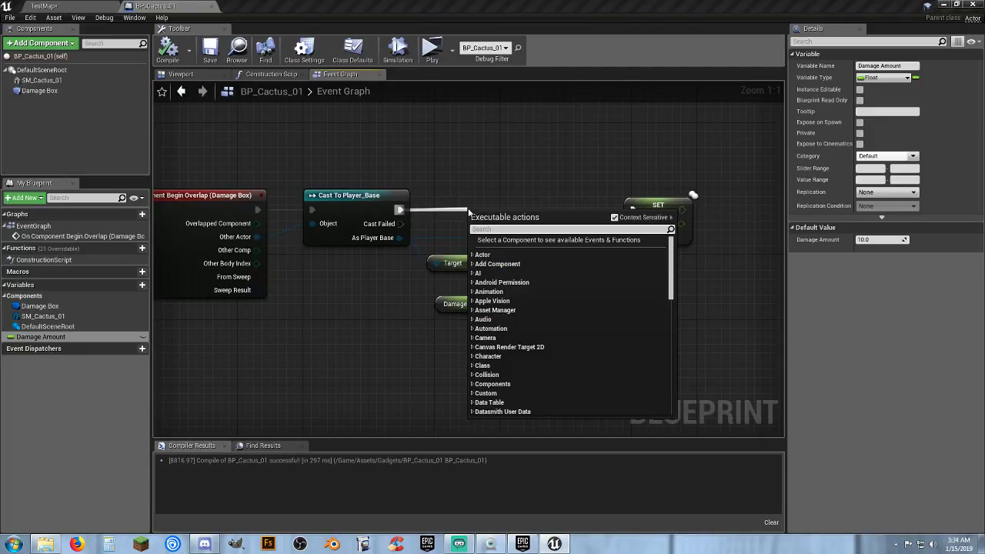
text(doonce)
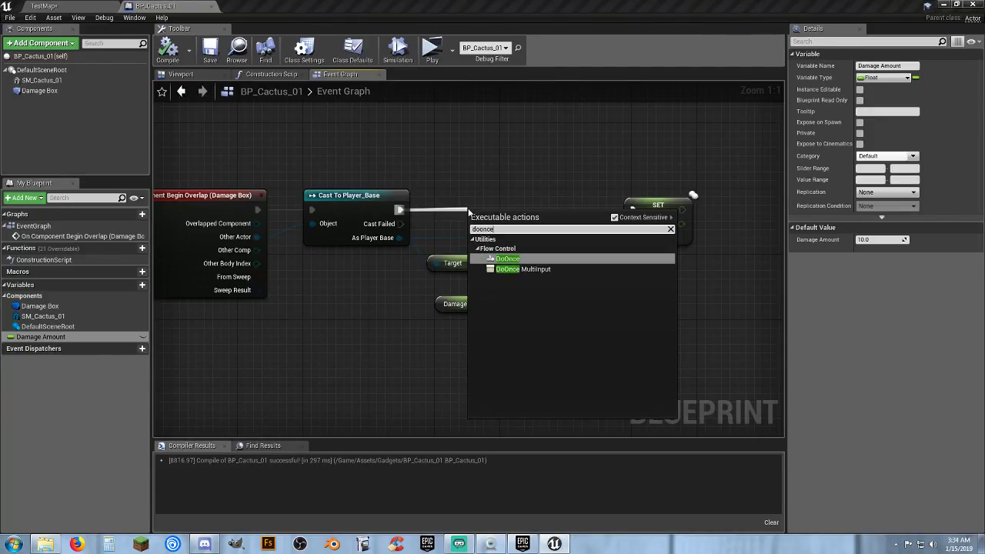
key(Return)
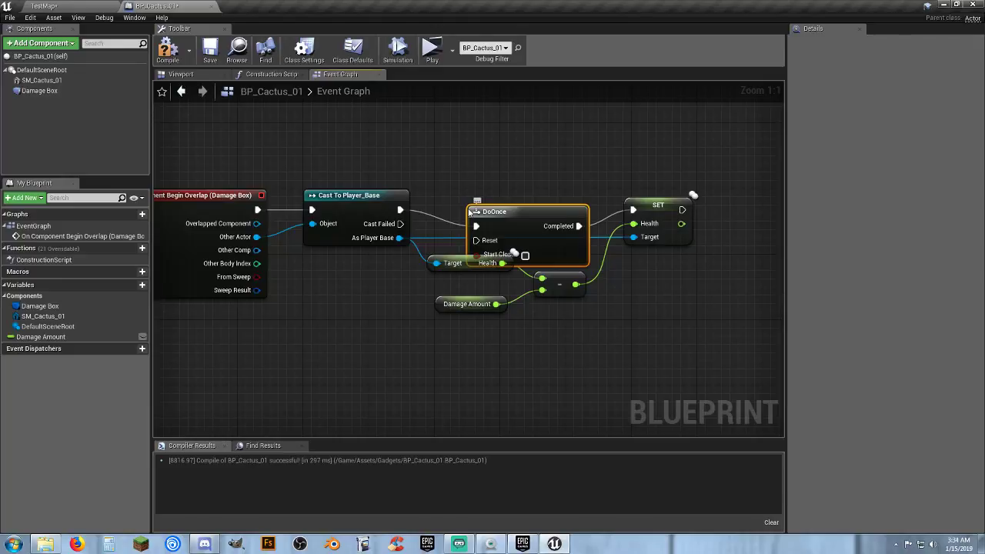
drag(501, 219, 492, 203)
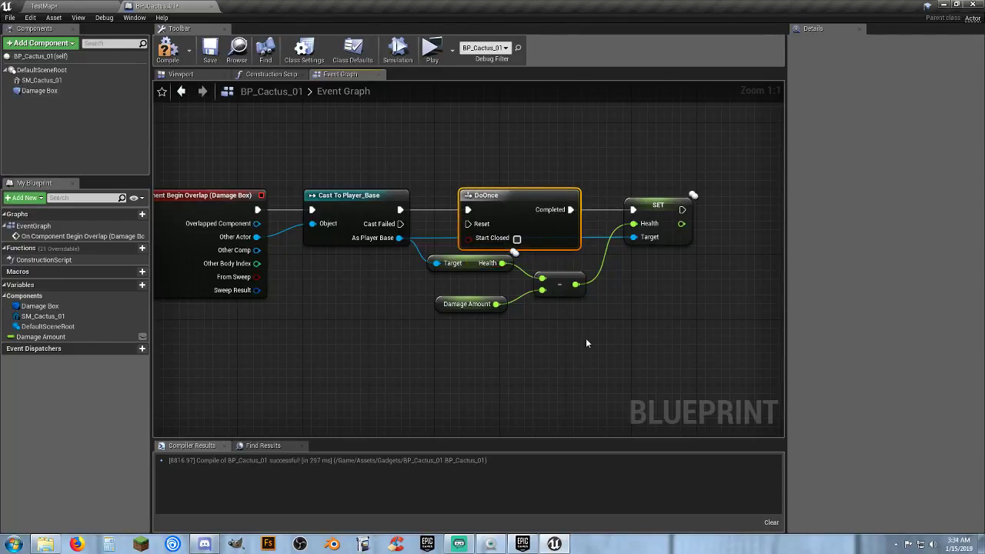
Compile and save BP_Cactus_01, and start the two-player TestMap preview with Client 1 in control.
click(167, 48)
click(209, 53)
click(43, 5)
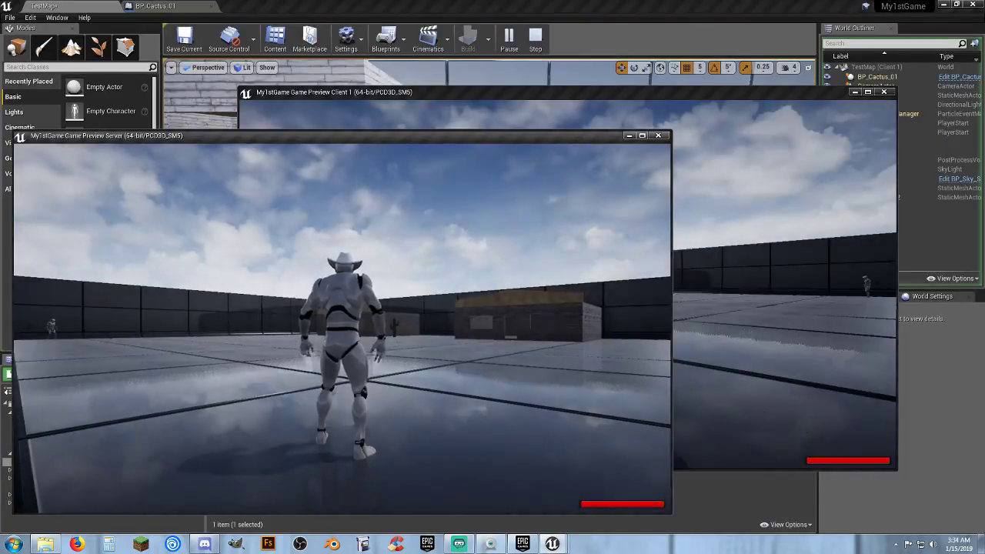
click(739, 223)
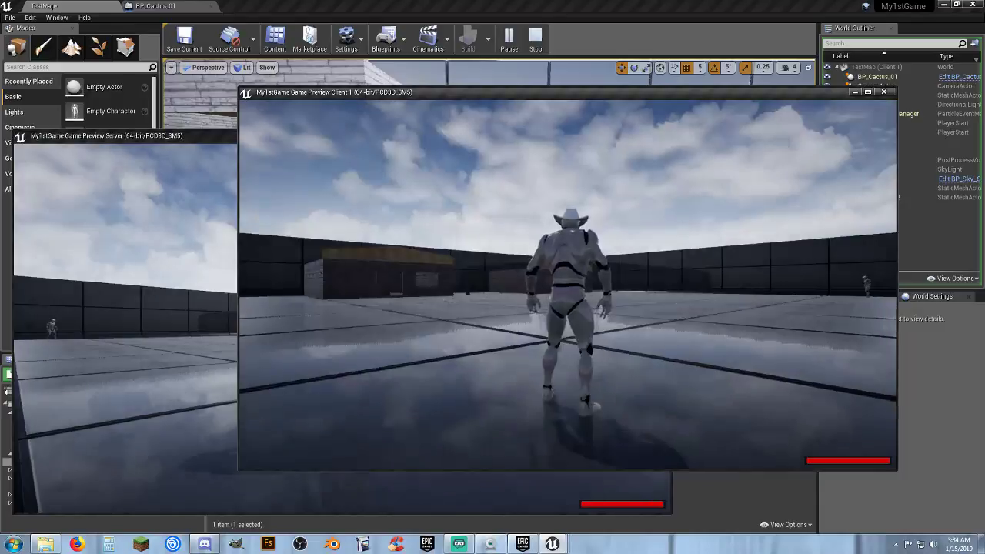
Run the Client 1 character into the cactus several times to test the DoOnce damage, and end the play session.
key(w)
key(w)
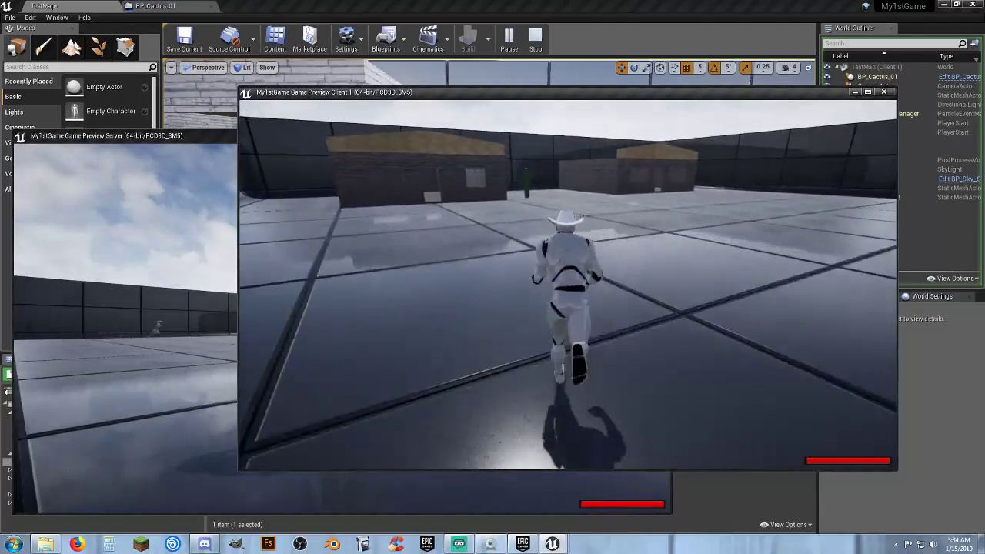
key(w)
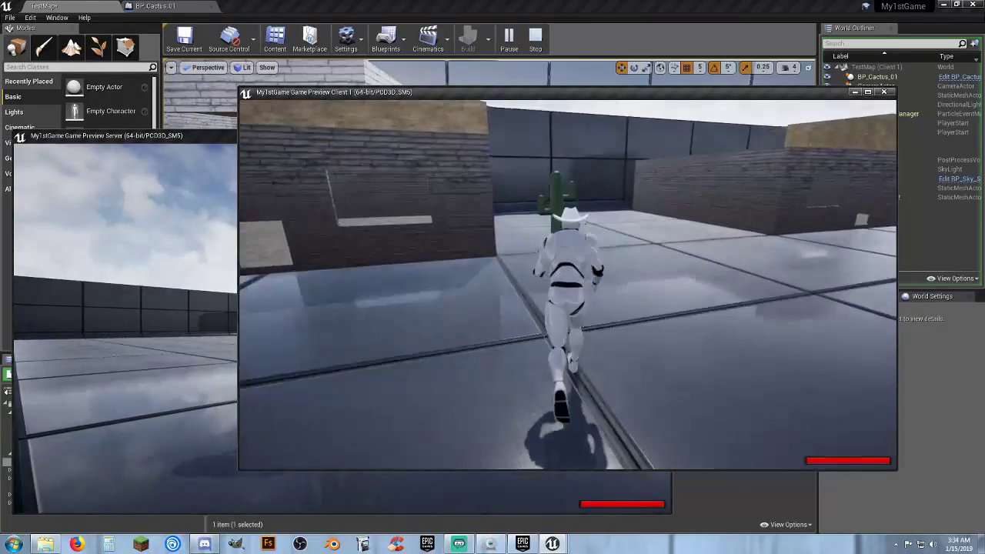
key(w)
key(s)
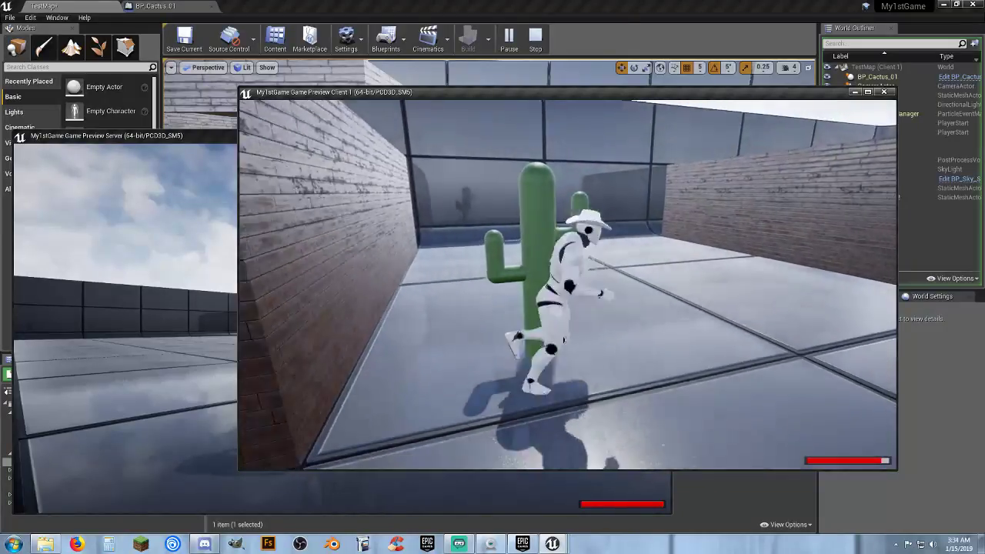
key(w)
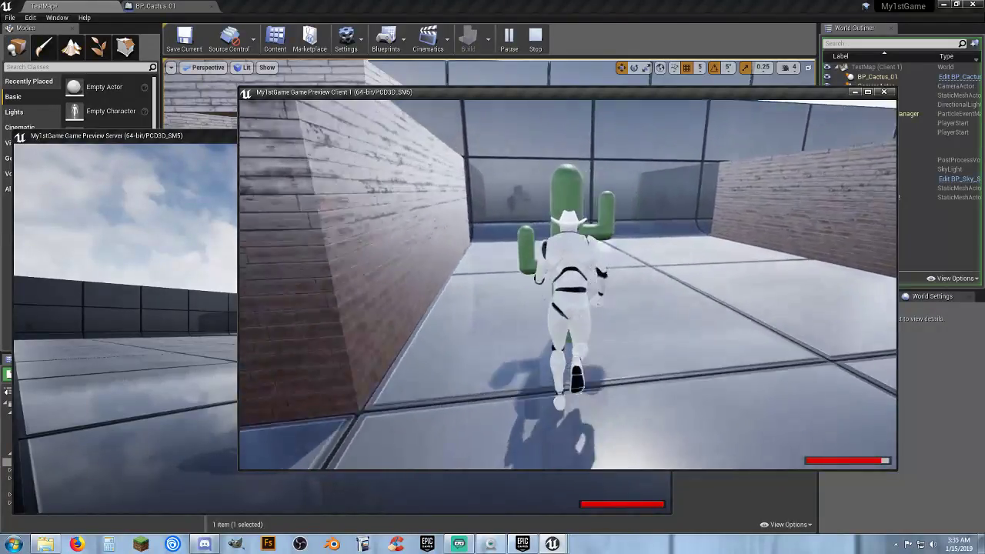
key(s)
key(w)
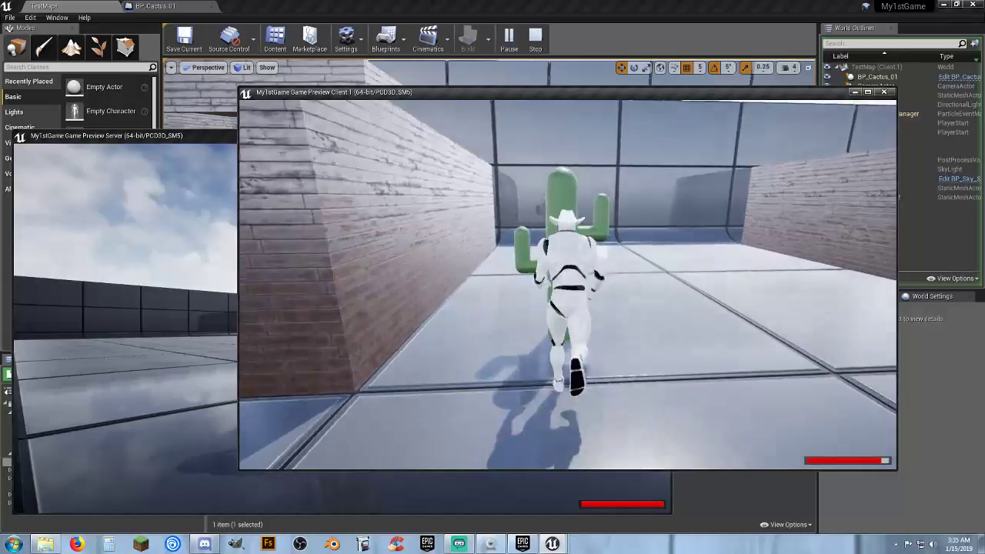
key(s)
key(w)
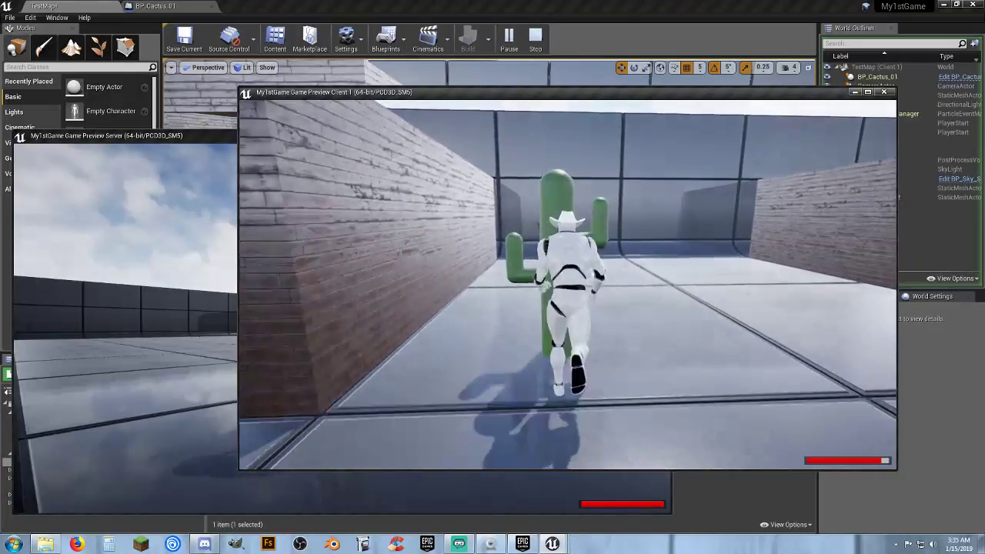
key(s)
key(Escape)
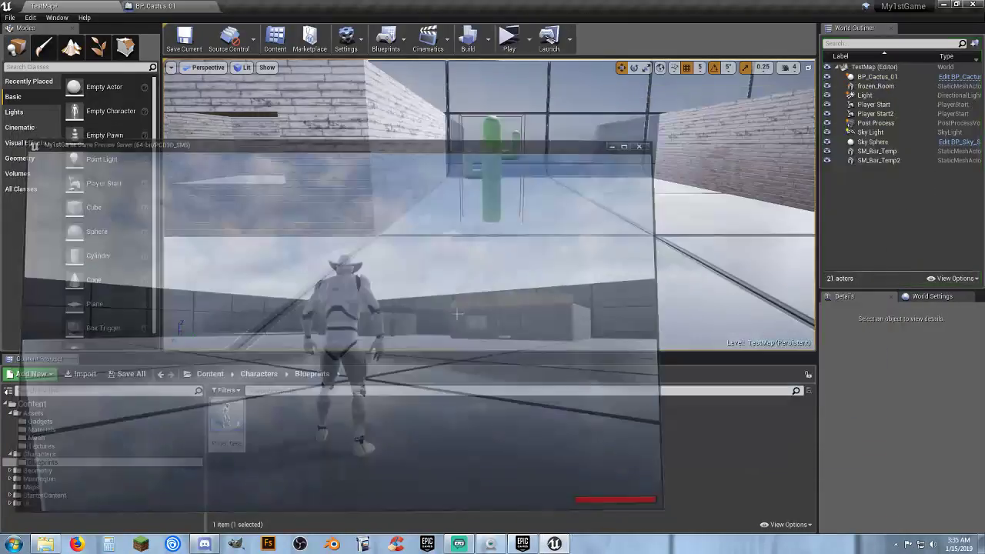
Add a Delay node after SET Health in BP_Cactus_01's Event Graph with a Duration of 1.0.
click(169, 6)
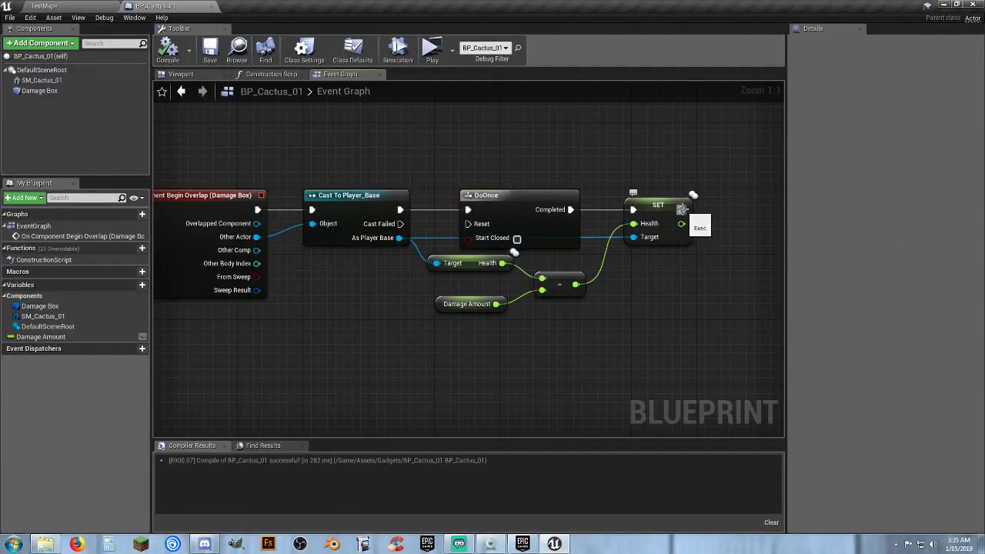
right_drag(631, 326, 598, 286)
drag(618, 209, 671, 212)
text(del)
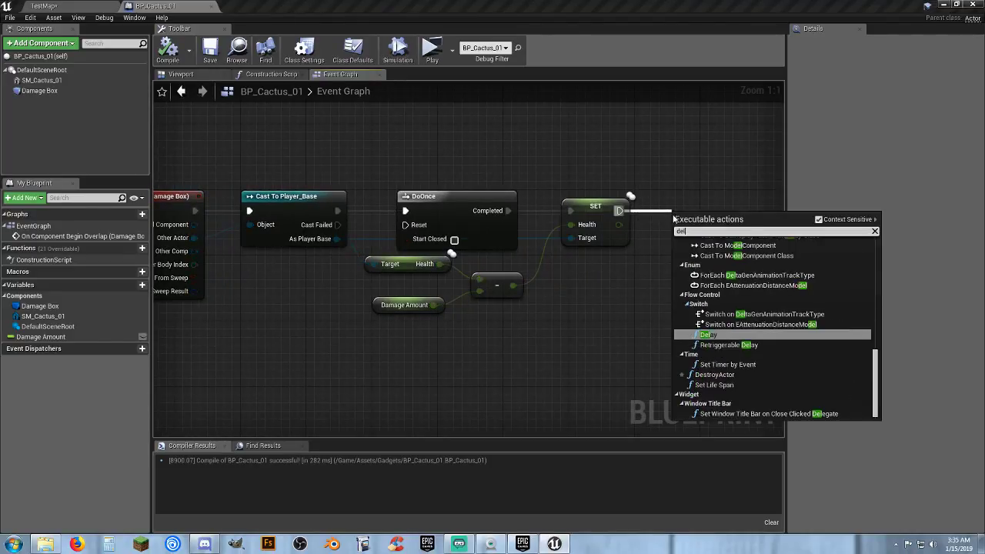
click(707, 335)
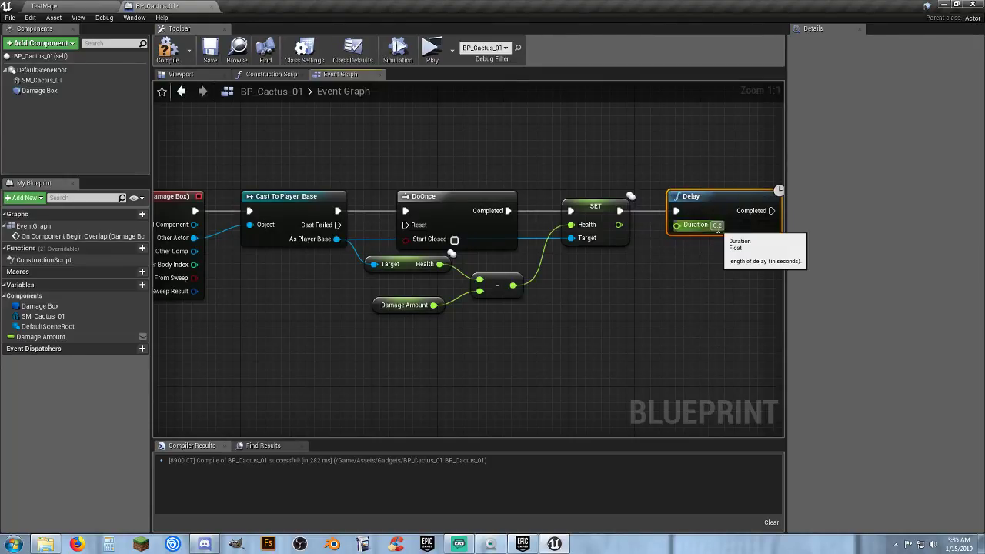
right_drag(659, 303, 631, 303)
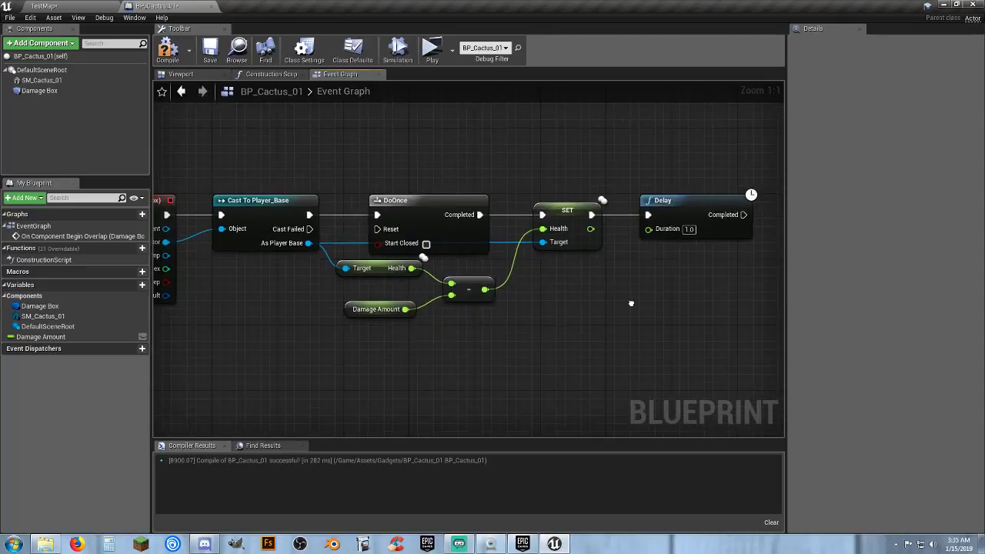
Connect the Delay's Completed output to the DoOnce Reset input, and save the compiled Blueprint before returning to TestMap.
drag(743, 215, 377, 229)
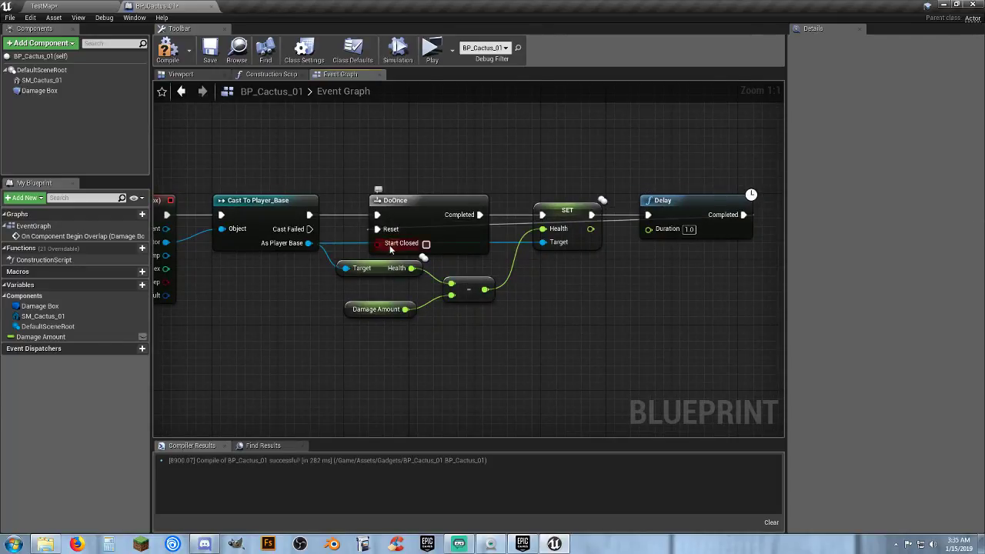
click(210, 49)
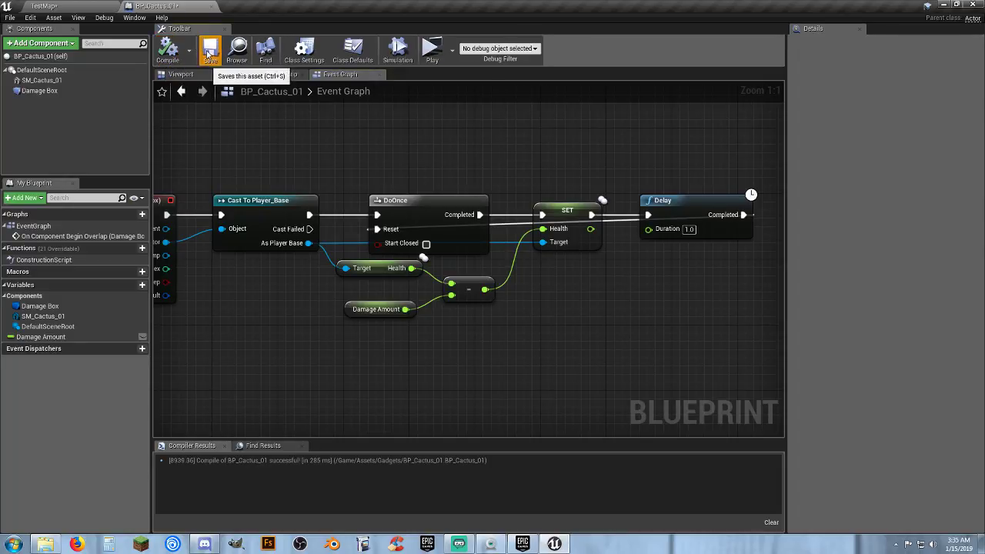
click(97, 10)
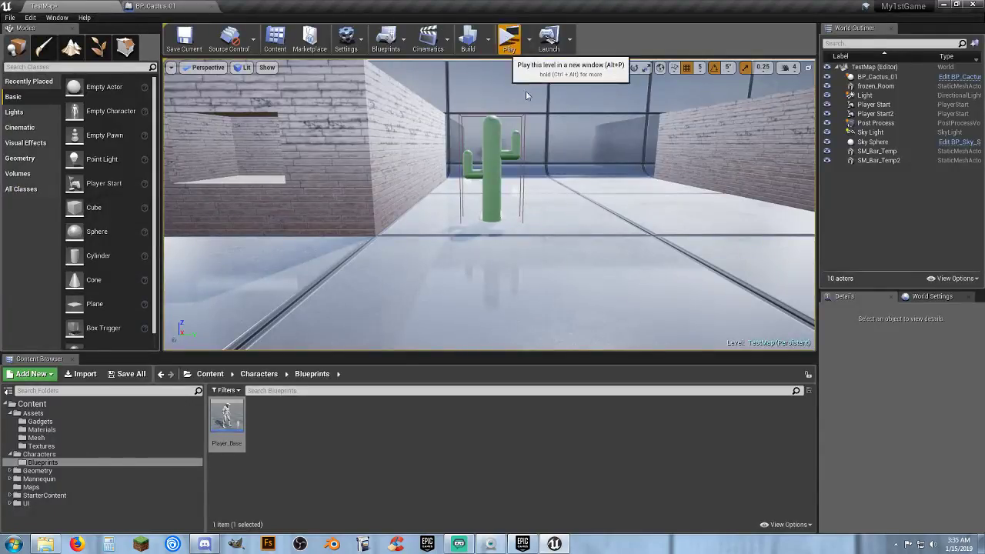
Play TestMap and move the Client 1 character in and out of the cactus to test the delayed damage reset.
click(504, 37)
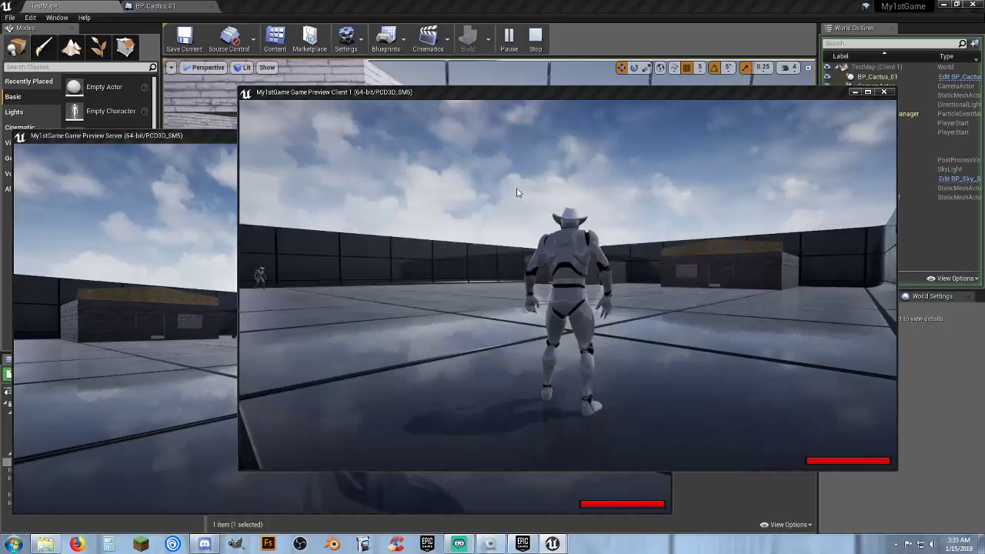
key(w)
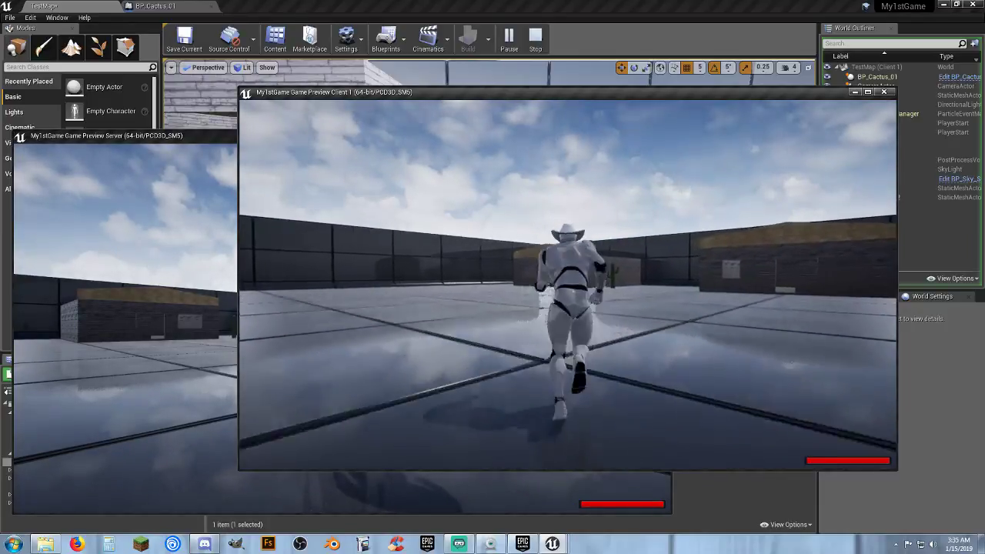
key(w)
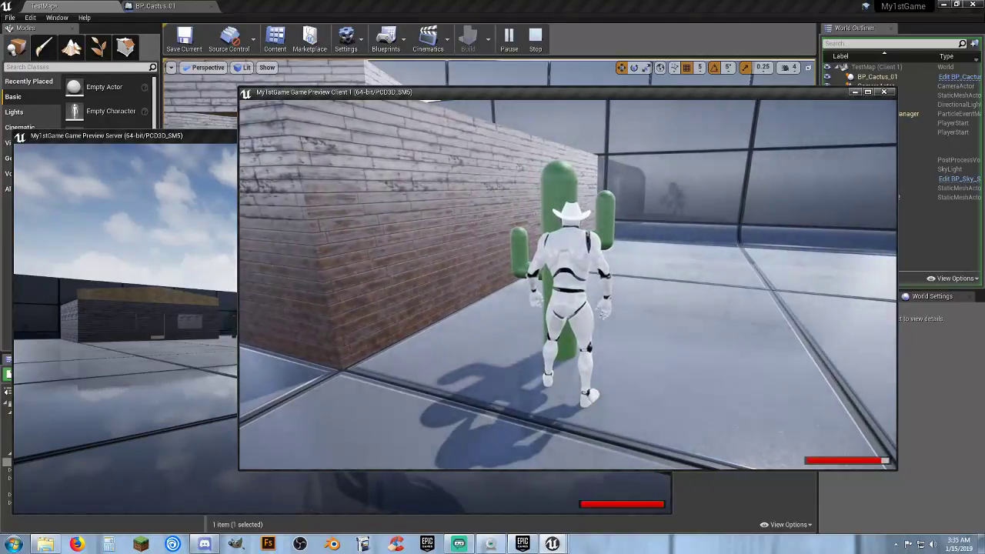
key(s)
key(w)
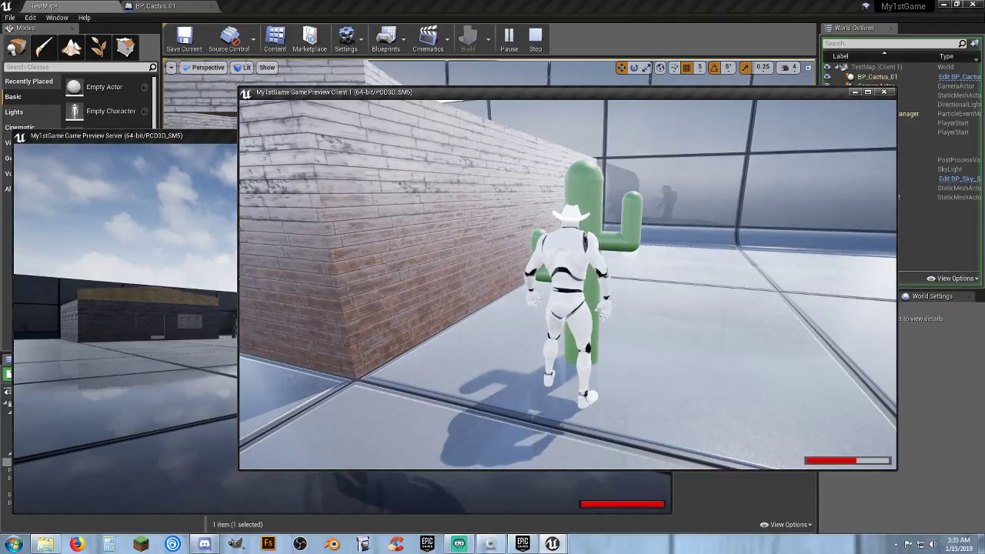
key(s)
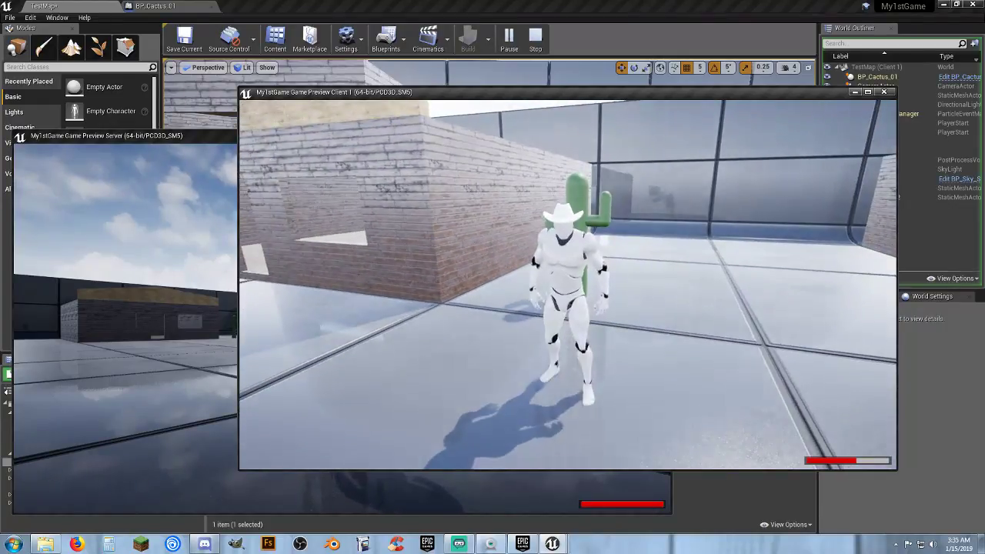
key(w)
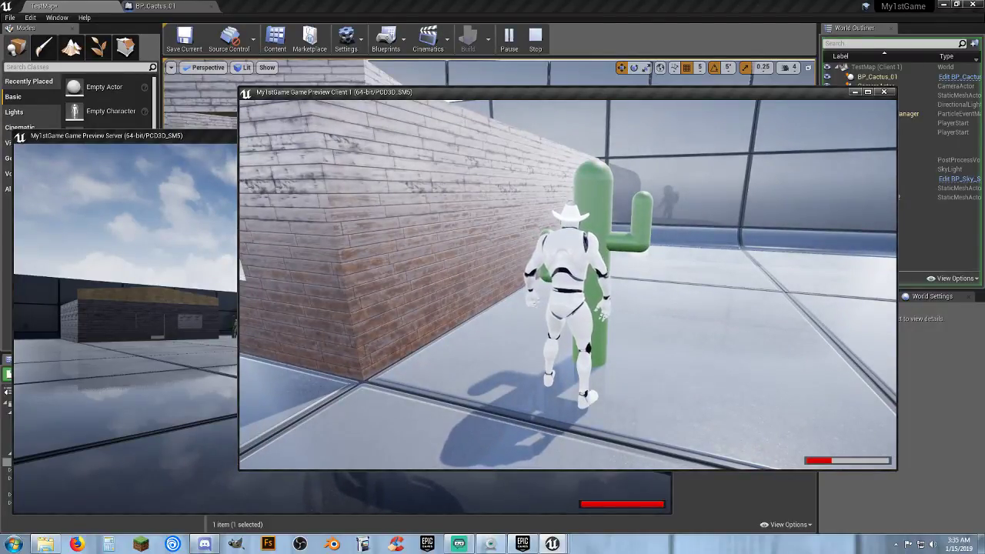
key(s)
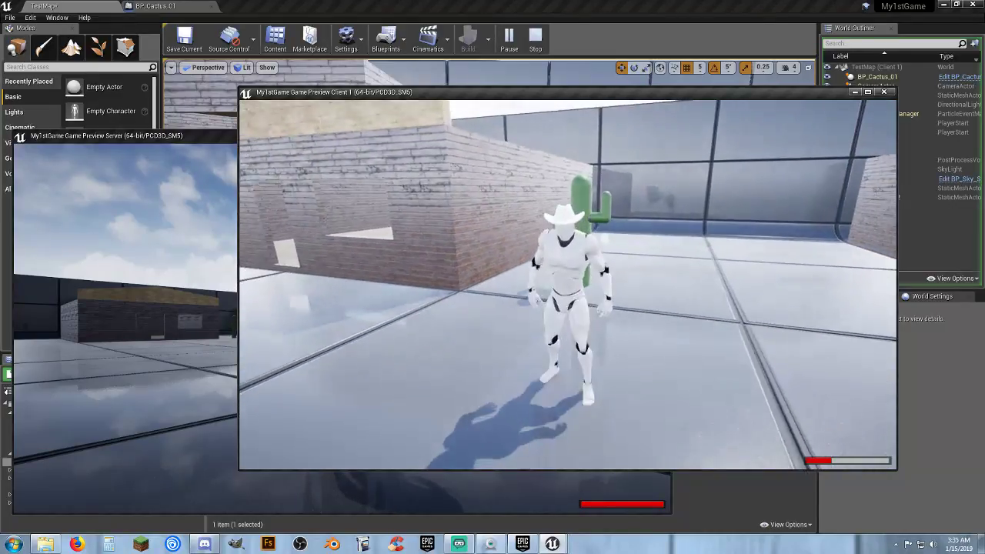
Switch to the Server game preview and run its character into the cactus to test the damage there.
key(alt+Tab)
key(w)
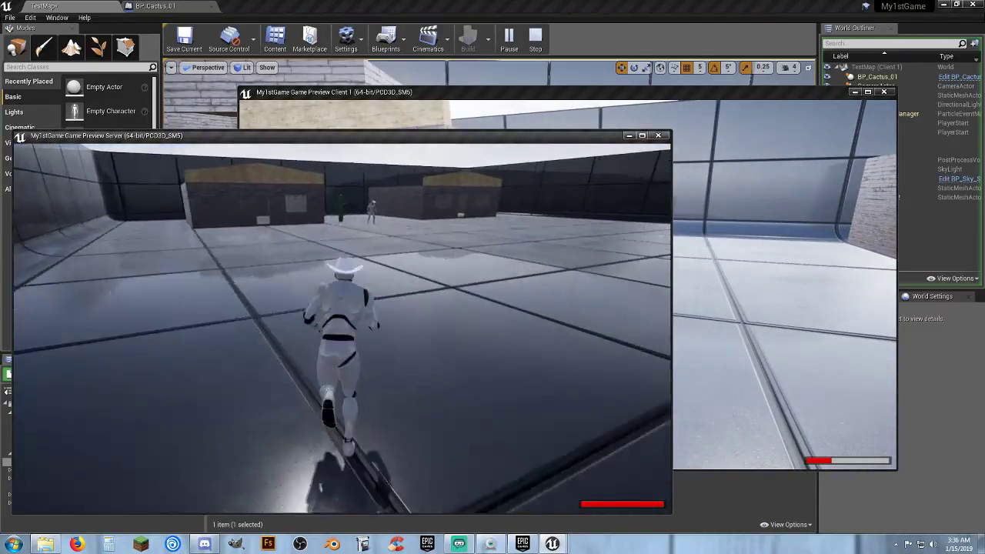
key(w)
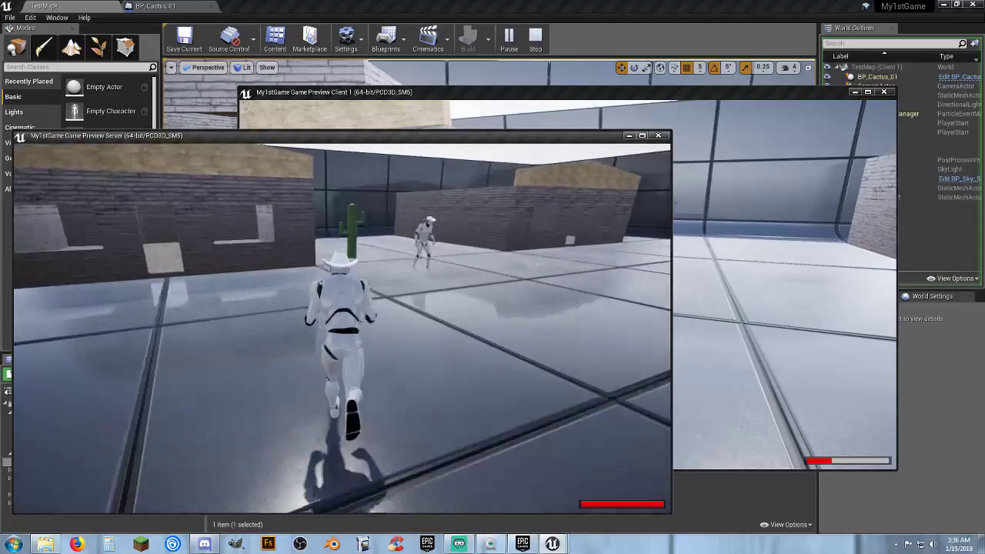
key(w)
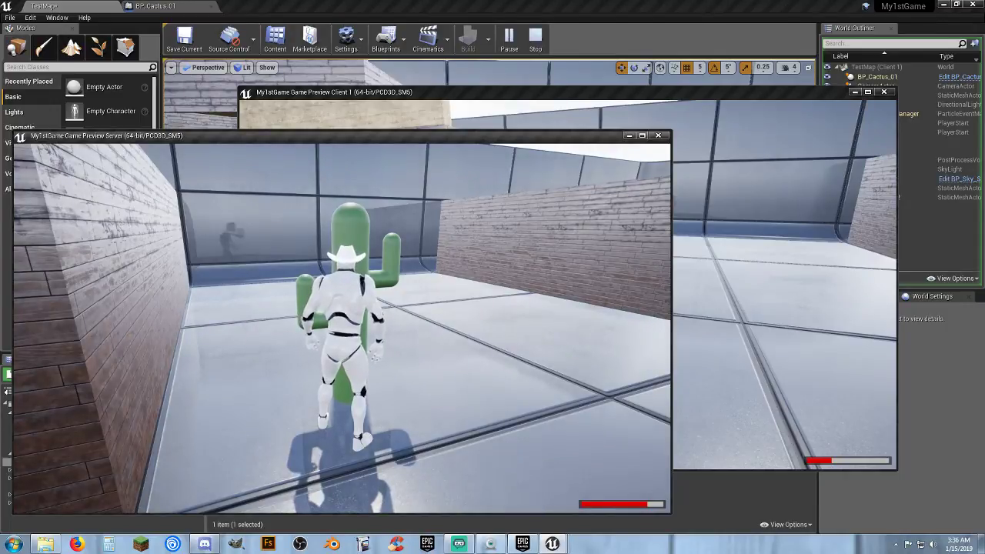
Run the Server character in and out of the cactus to test repeated damage, and end the play session.
key(s)
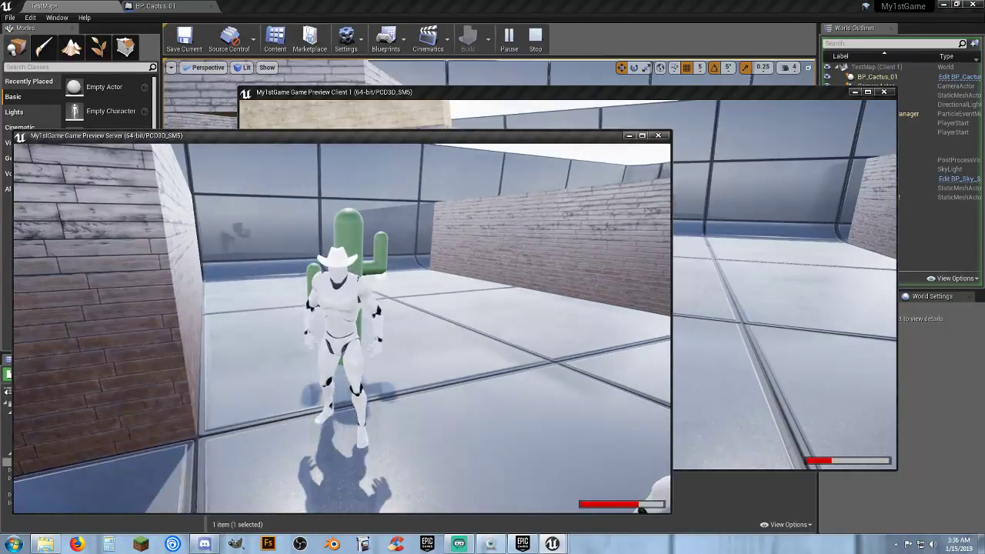
key(w)
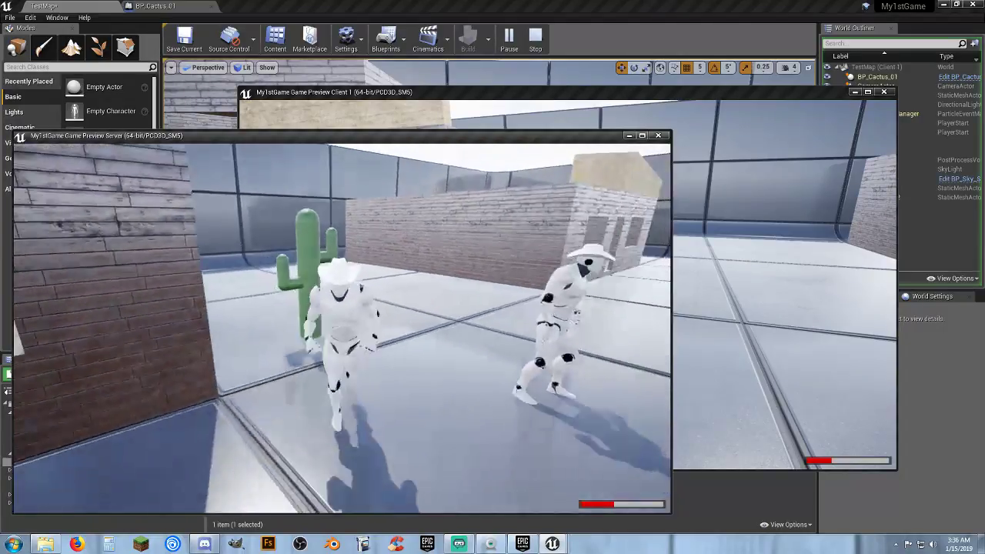
key(Escape)
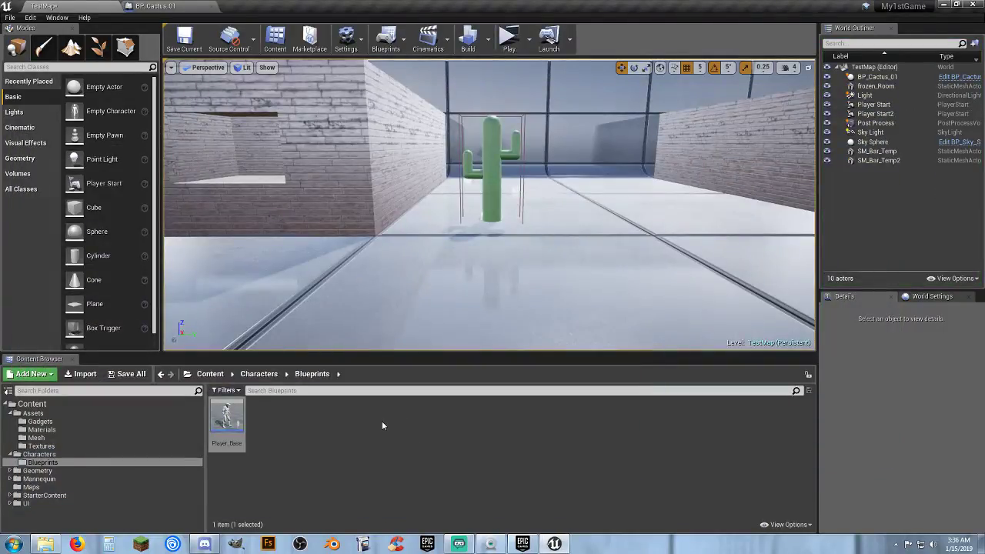
Review the full node chain in BP_Cactus_01's Event Graph, and close the Blueprint editor.
click(157, 7)
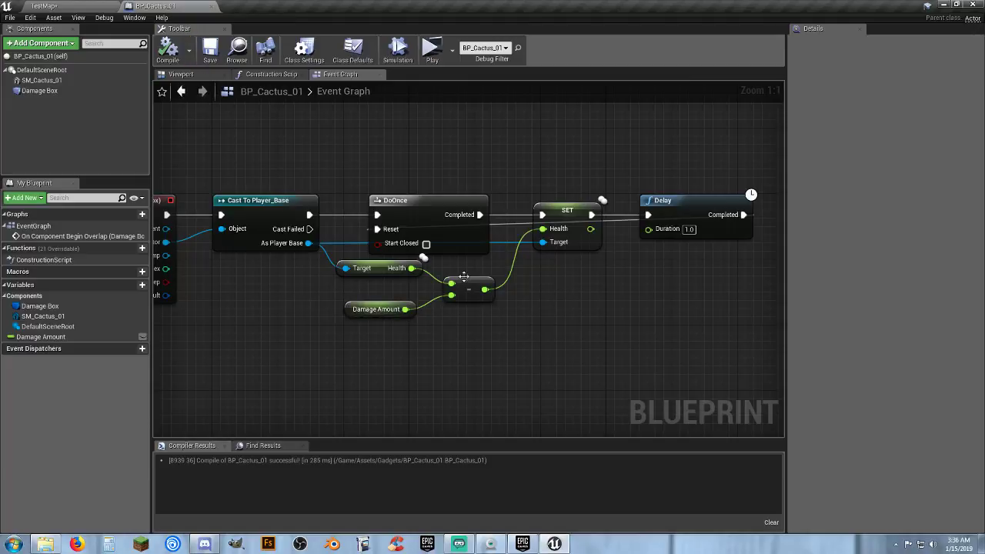
scroll(523, 361, down, 2)
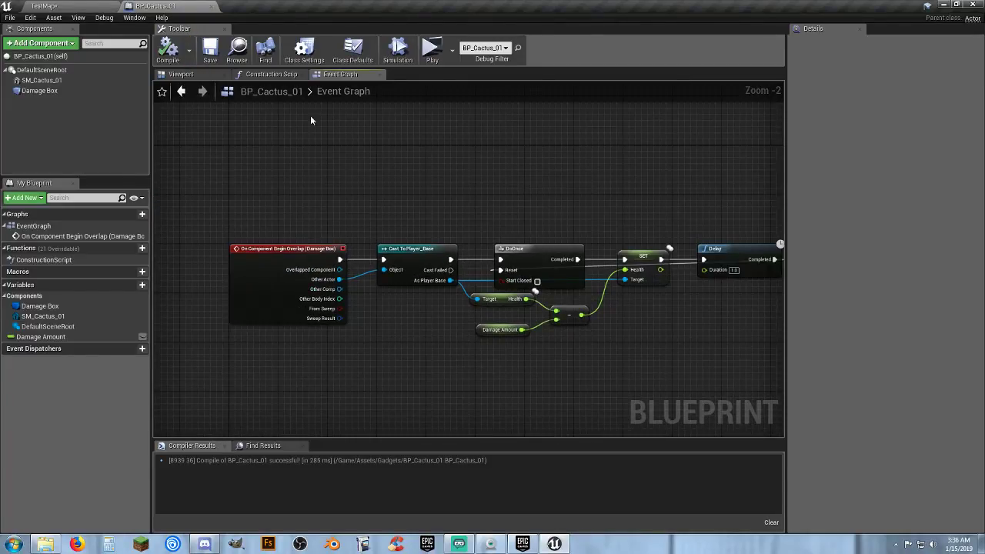
click(212, 6)
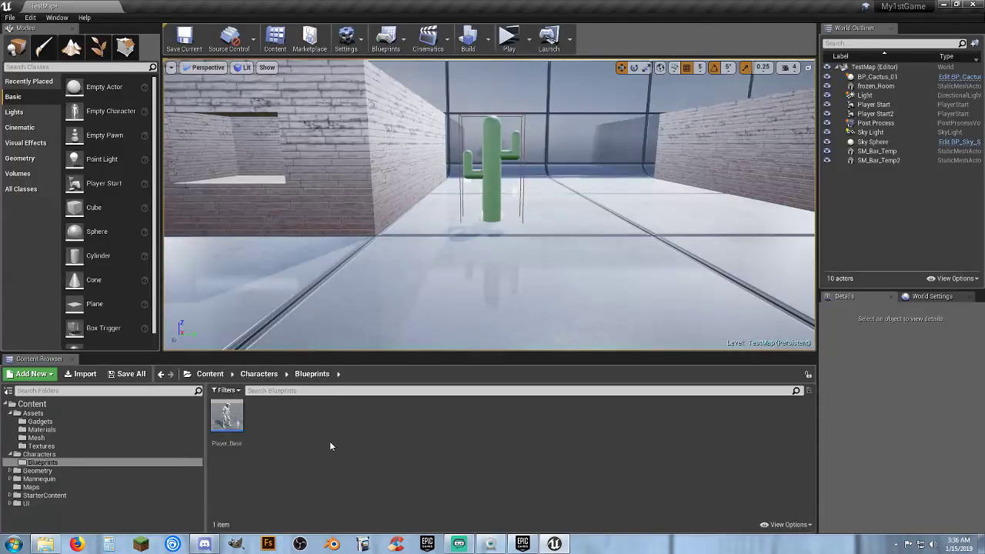
Duplicate BP_Cactus_01 twice between the two buildings, placing the copies at about (1255, 240, 0) and (1410, -90, 0).
click(494, 184)
key(w)
right_drag(494, 184, 496, 278)
key(s)
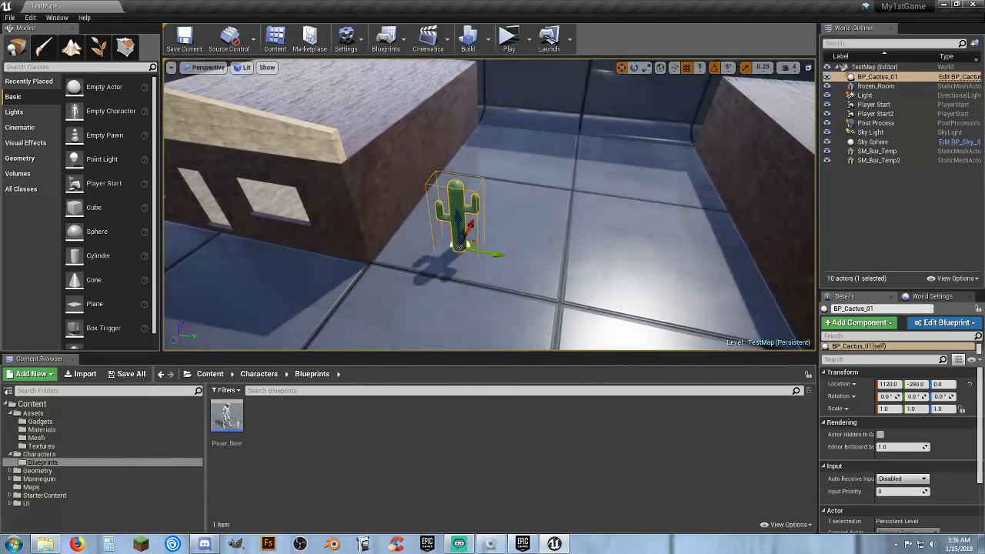
key(ctrl+w)
drag(501, 257, 703, 291)
drag(654, 257, 659, 225)
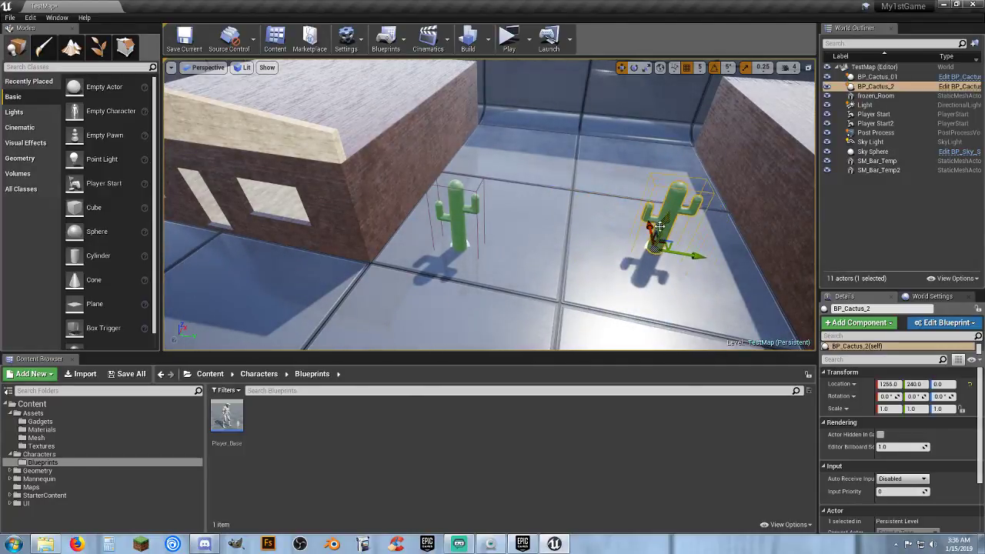
key(ctrl+v)
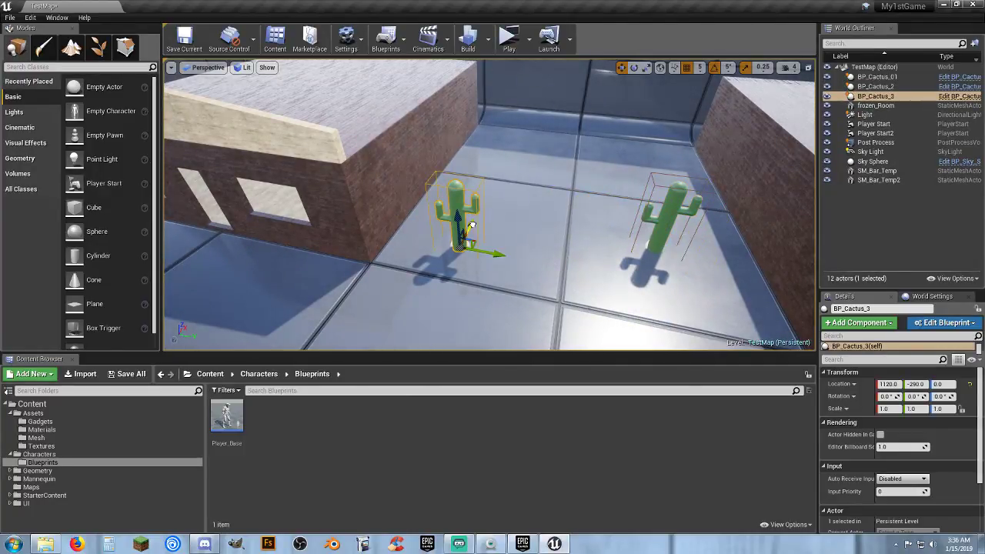
drag(470, 225, 581, 211)
Place two more cactus copies on the outer sides of the buildings, at about (310, 1725, 0) and (720, -1705, 0).
right_drag(581, 211, 650, 229)
key(s)
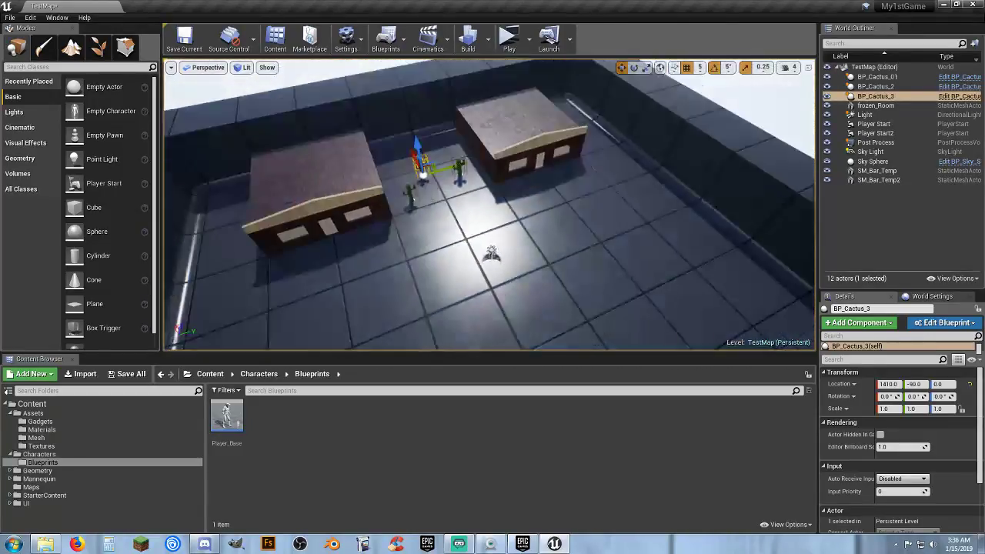
scroll(557, 259, down, 3)
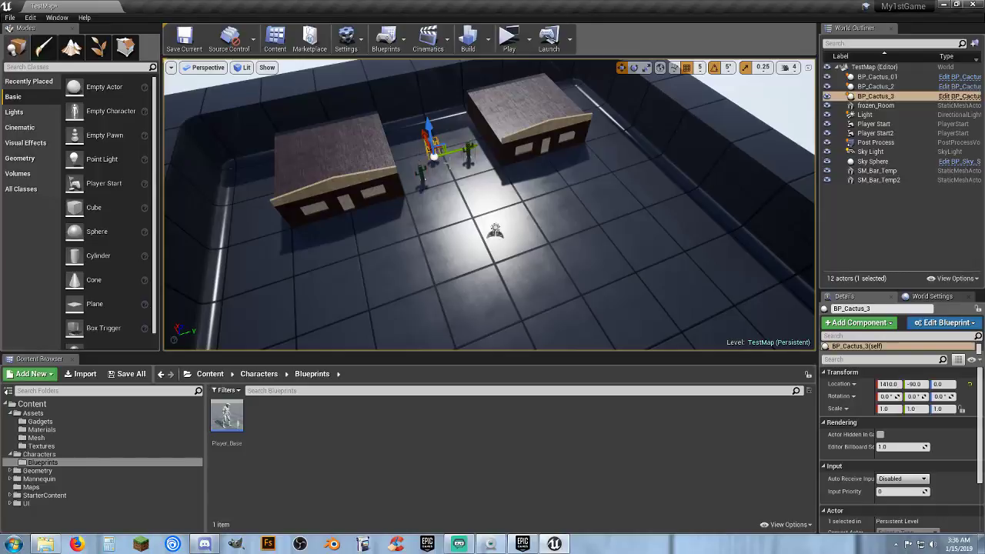
alt+drag(470, 177, 681, 187)
key(w)
right_drag(671, 192, 600, 194)
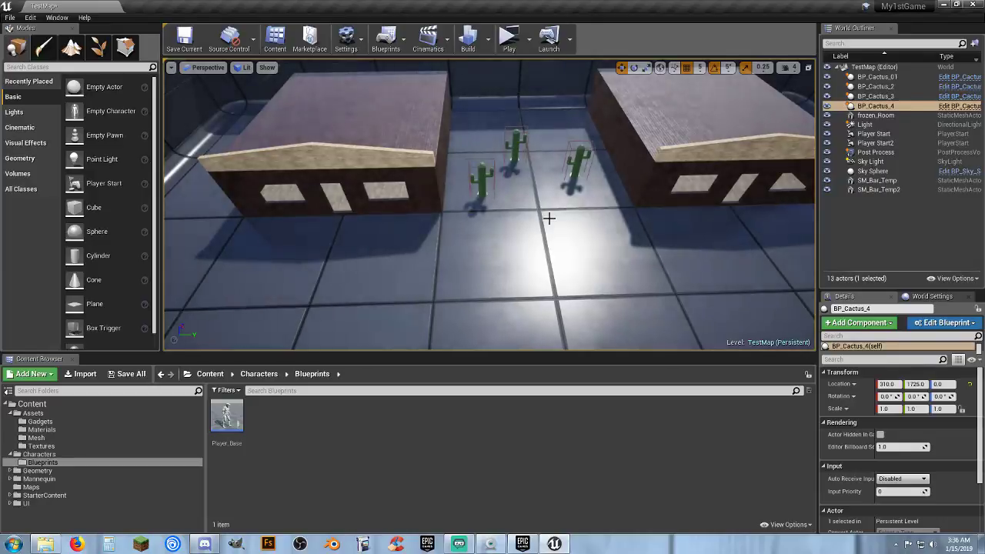
key(ctrl+v)
drag(521, 194, 204, 228)
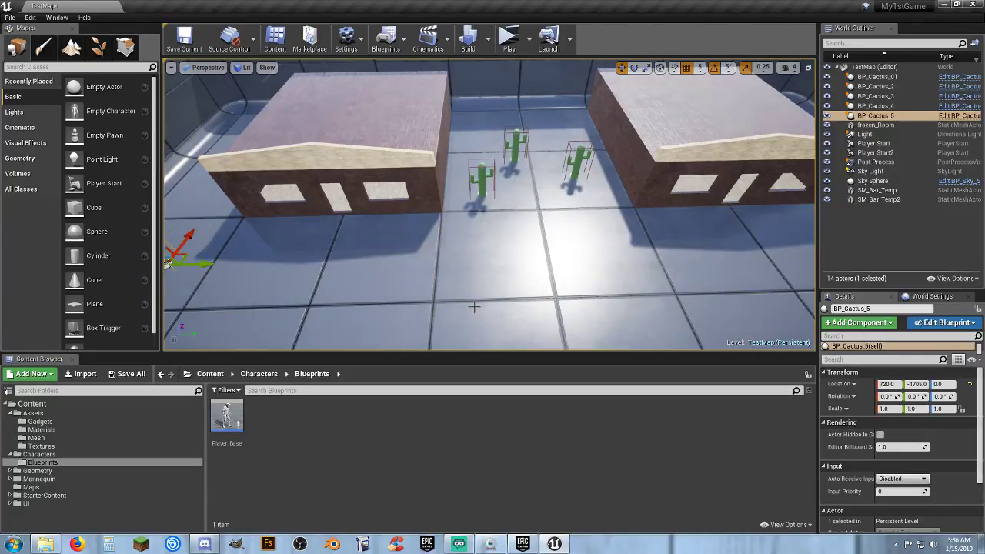
right_drag(474, 307, 510, 411)
right_drag(536, 290, 597, 300)
key(w)
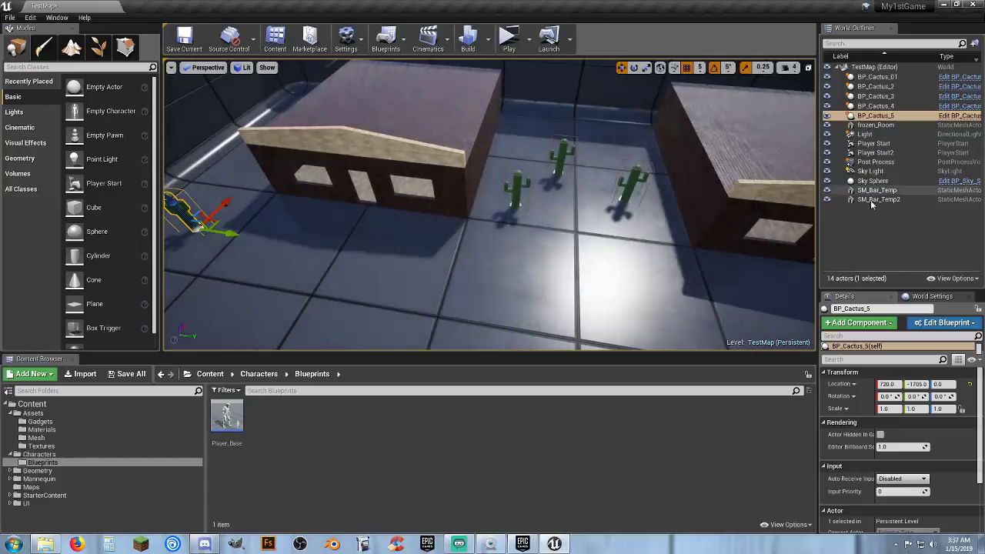
Create a World Outliner folder named Map Stuff under TestMap.
click(875, 222)
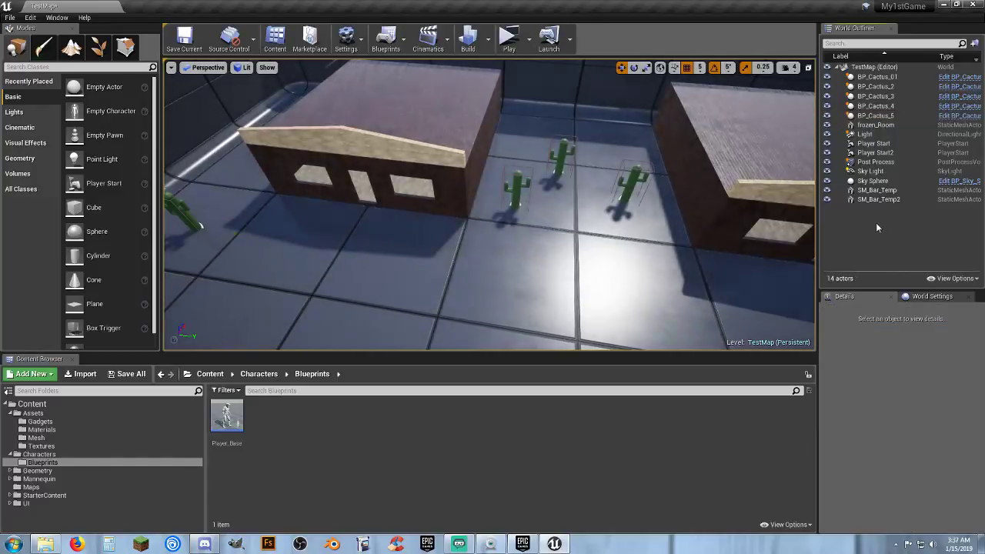
right_click(873, 72)
click(894, 78)
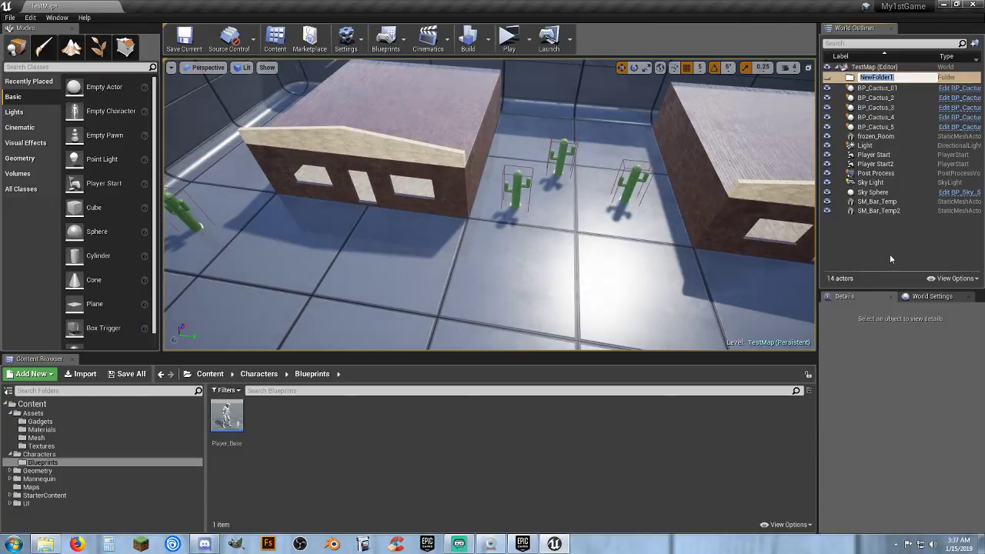
text(Map Stuff)
key(Return)
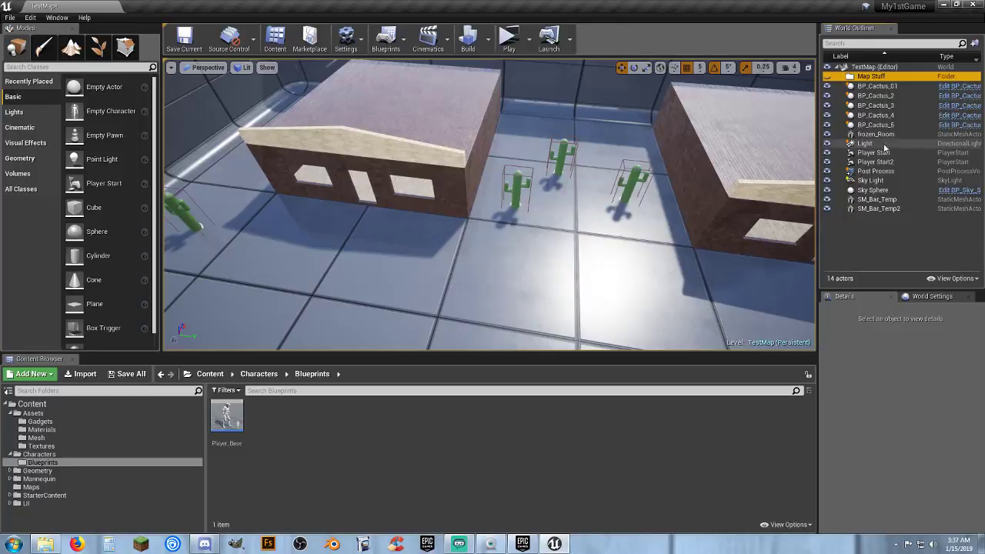
Move the actors from frozen_Room through Sky Sphere into the Map Stuff folder and collapse it.
click(877, 135)
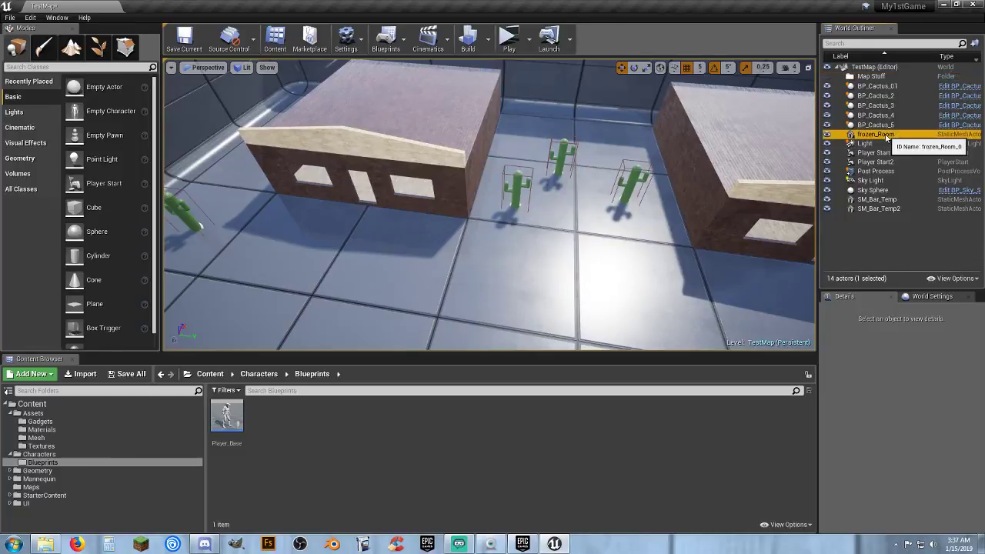
shift+click(892, 190)
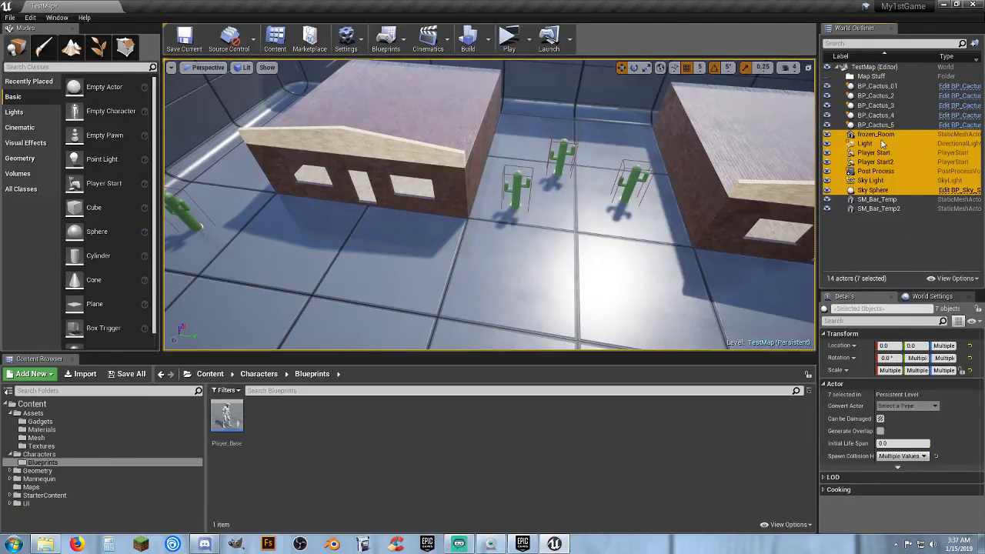
drag(883, 144, 876, 77)
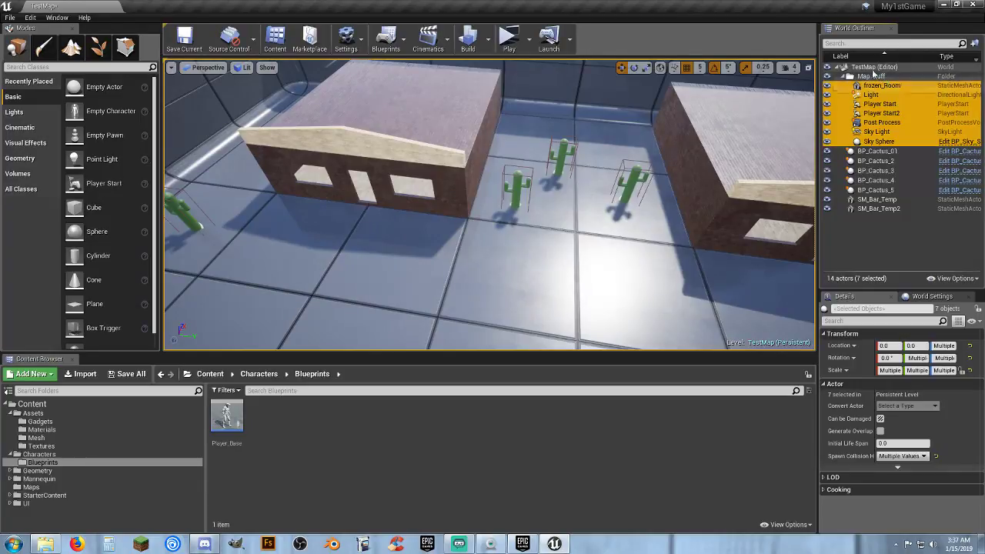
click(846, 77)
Create a second World Outliner folder under TestMap named Buildings.
click(870, 67)
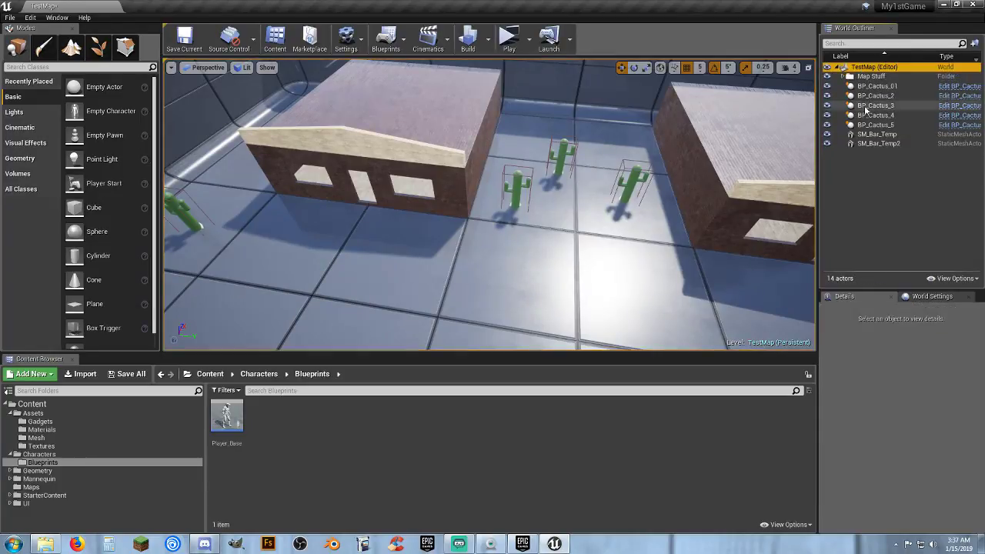
right_click(870, 67)
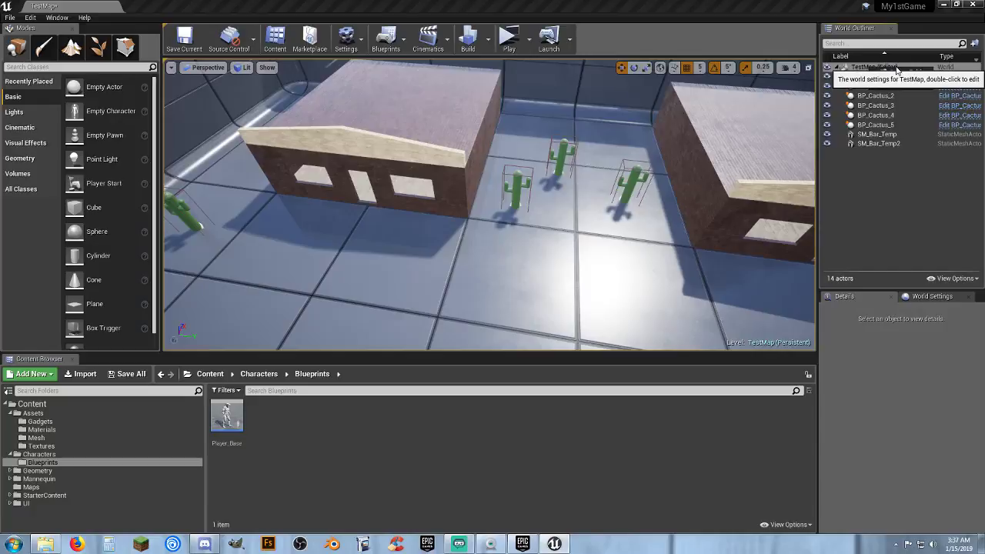
right_click(870, 68)
click(892, 81)
text(B)
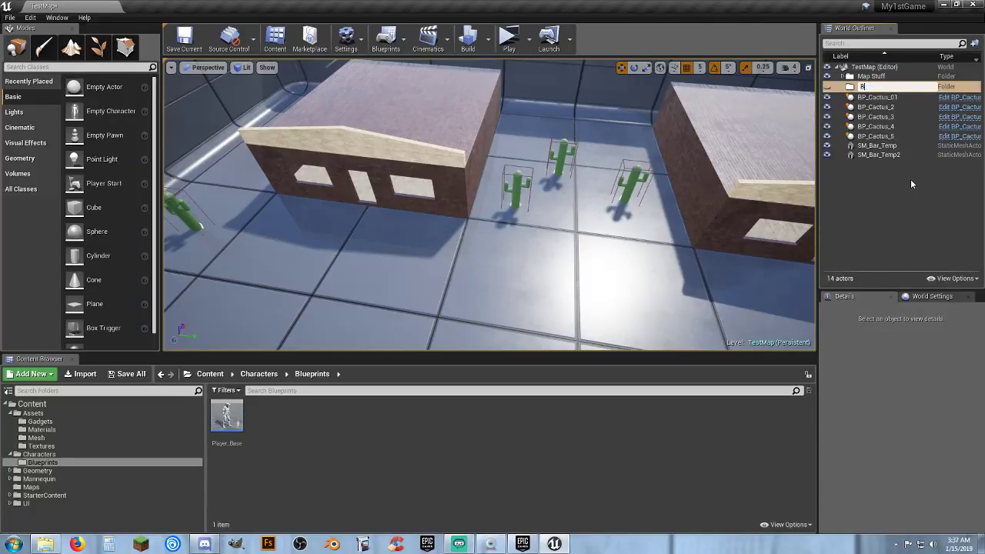
text(uildings)
key(Return)
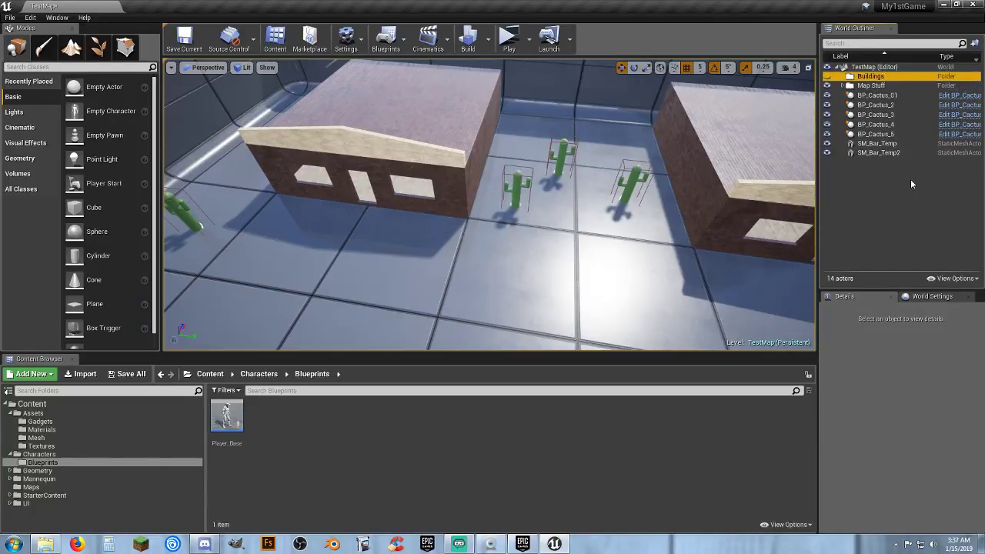
Move SM_Bar_Temp and SM_Bar_Temp2 into the Buildings folder and collapse it.
click(897, 144)
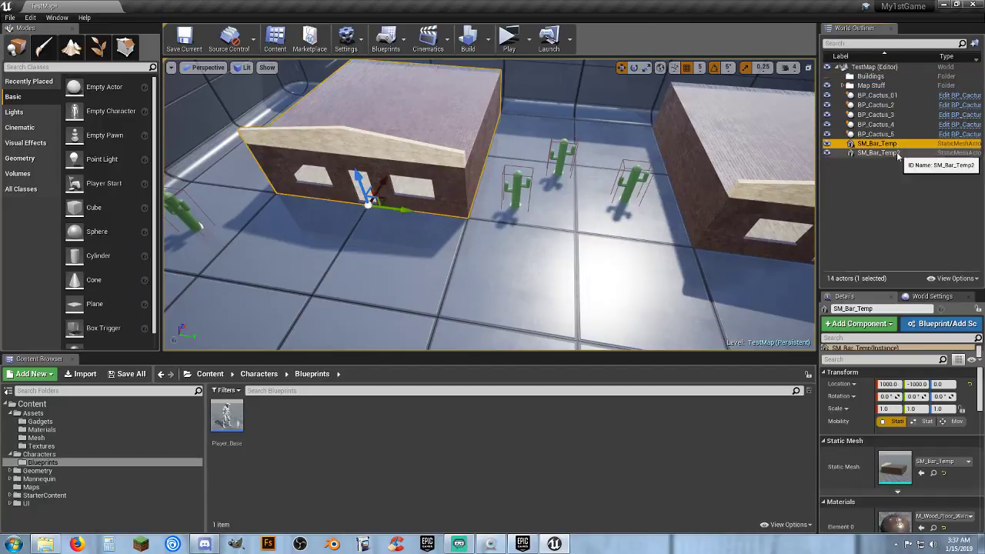
shift+click(885, 153)
drag(885, 154, 881, 78)
click(859, 77)
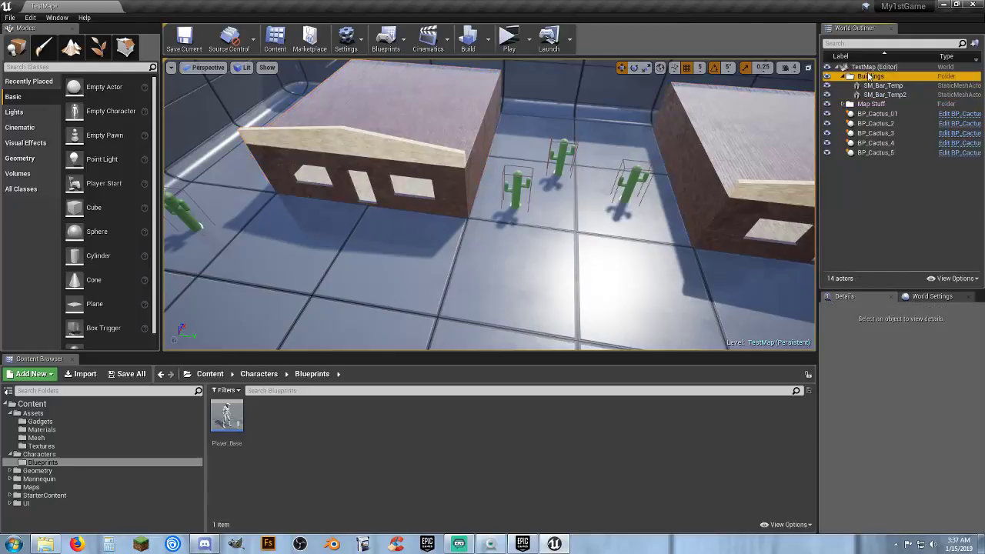
click(846, 76)
Create a third World Outliner folder under TestMap named Foliage.
right_click(866, 70)
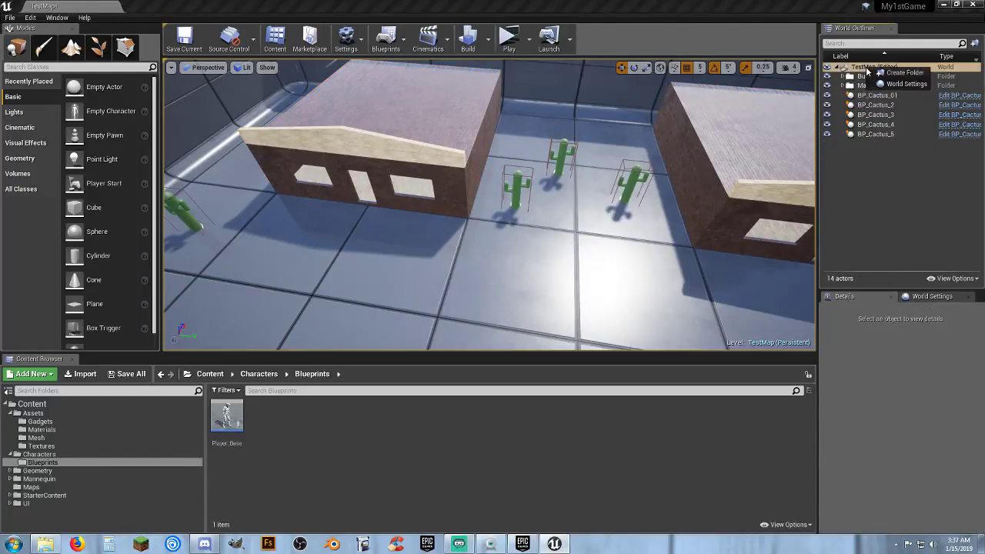
click(901, 72)
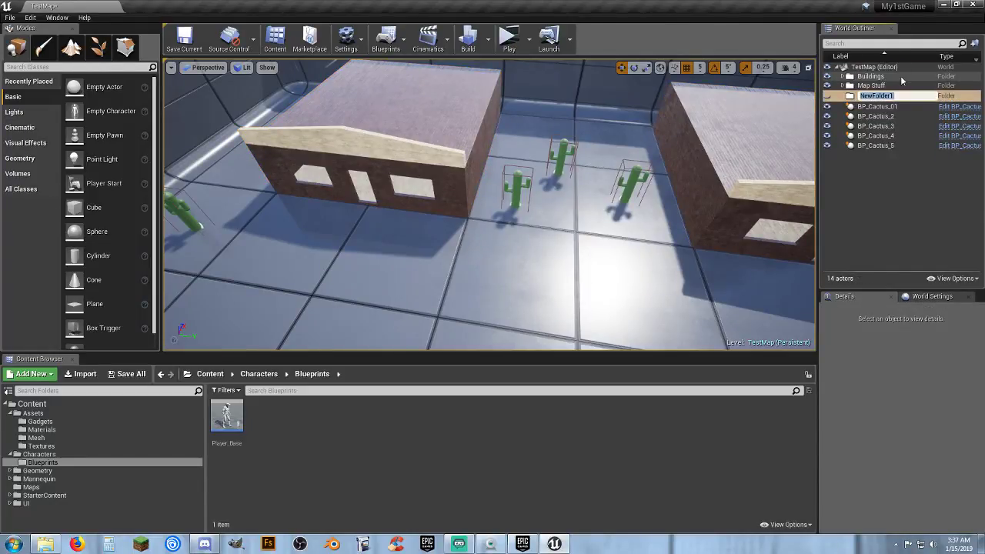
key(Return)
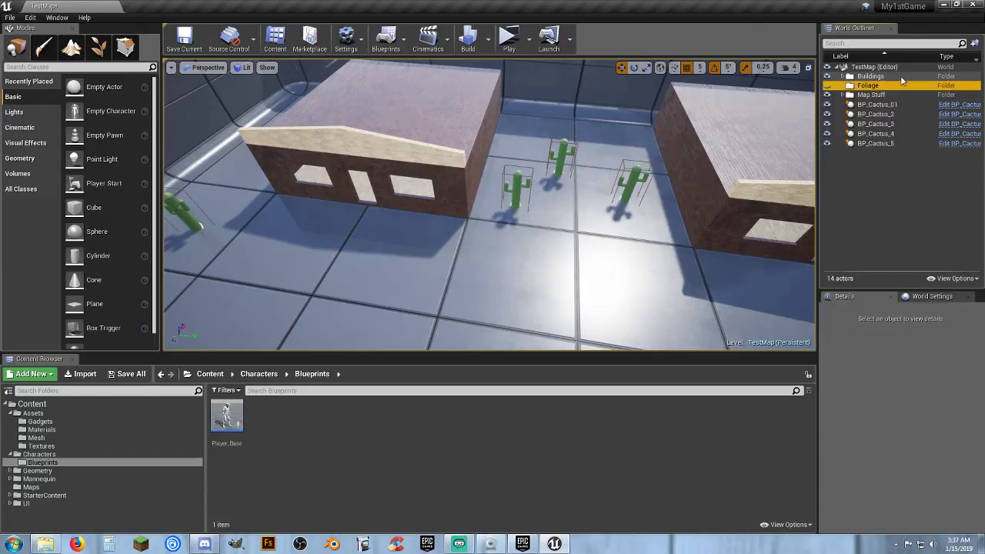
Move all five BP_Cactus actors into the Foliage folder and collapse it.
click(888, 105)
shift+click(887, 144)
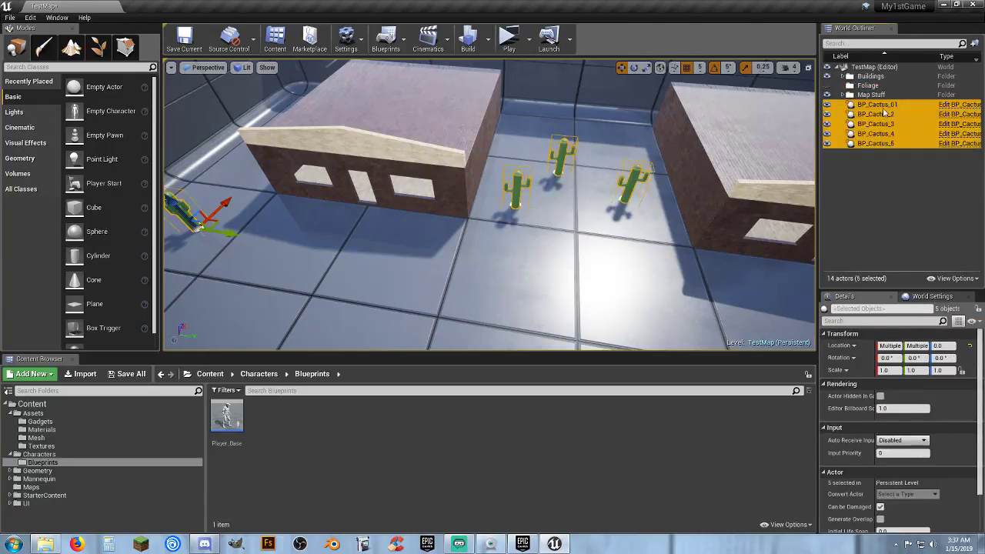
double_click(882, 104)
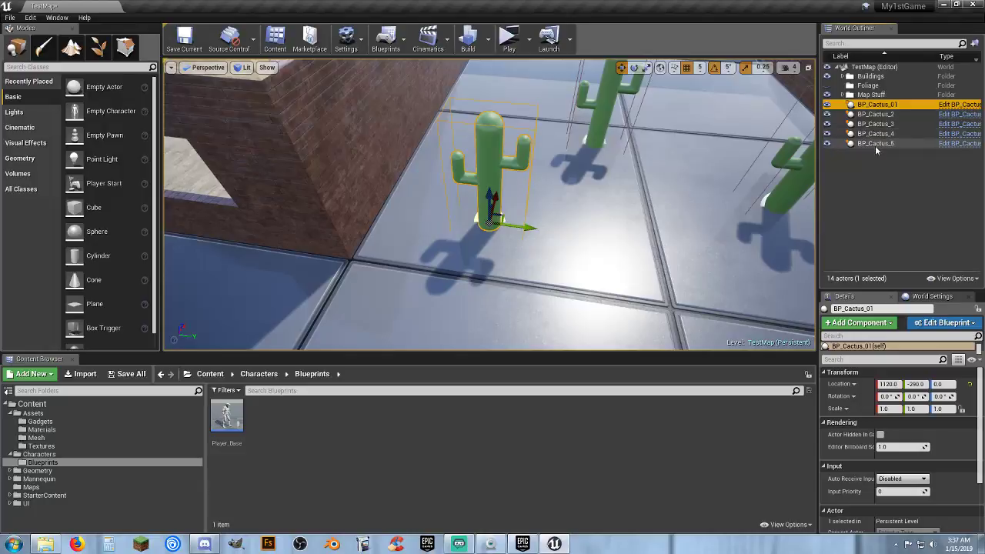
drag(885, 110, 848, 87)
click(844, 86)
click(866, 86)
click(872, 68)
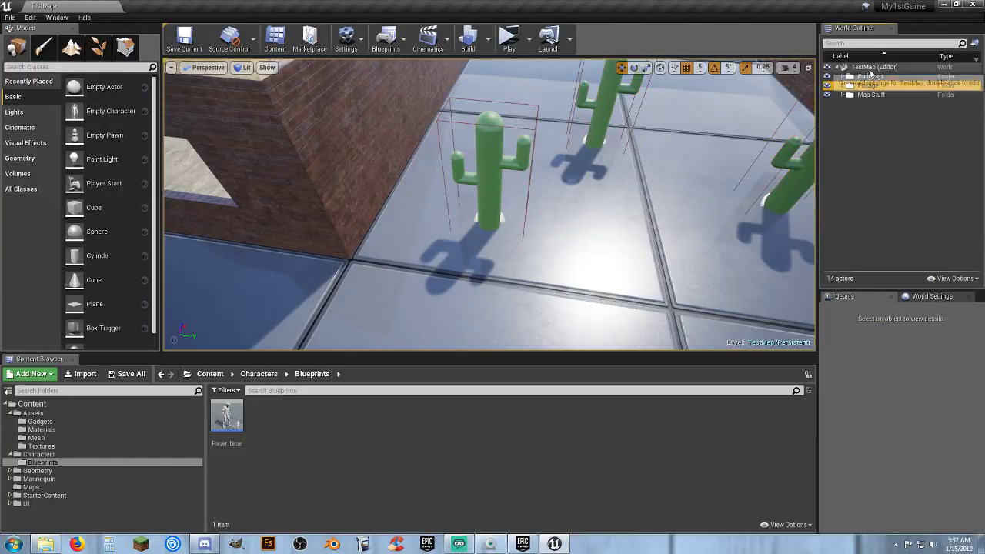
Look over the arranged level from ground height, and browse the project's Gadgets and Mesh asset folders.
right_drag(651, 212, 796, 204)
right_drag(511, 199, 523, 300)
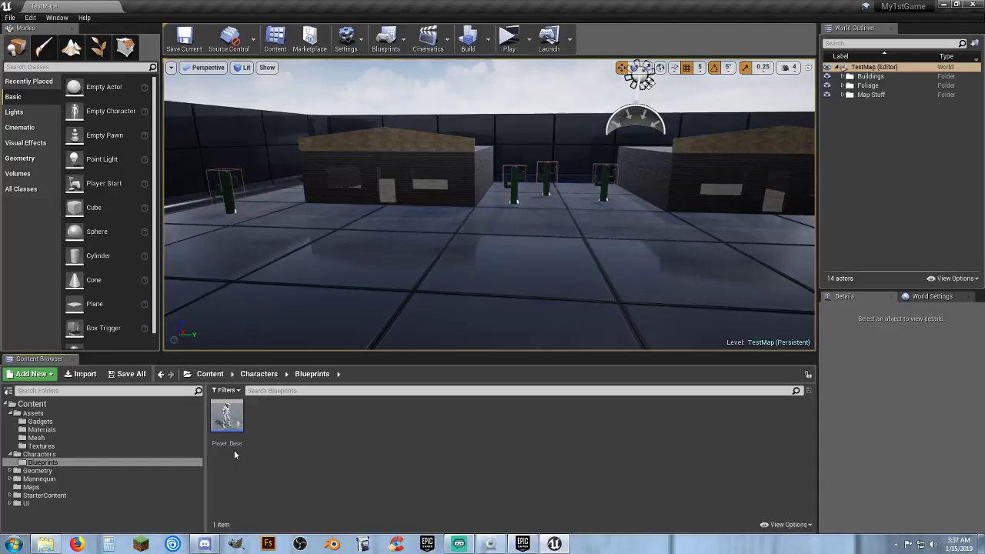
click(39, 421)
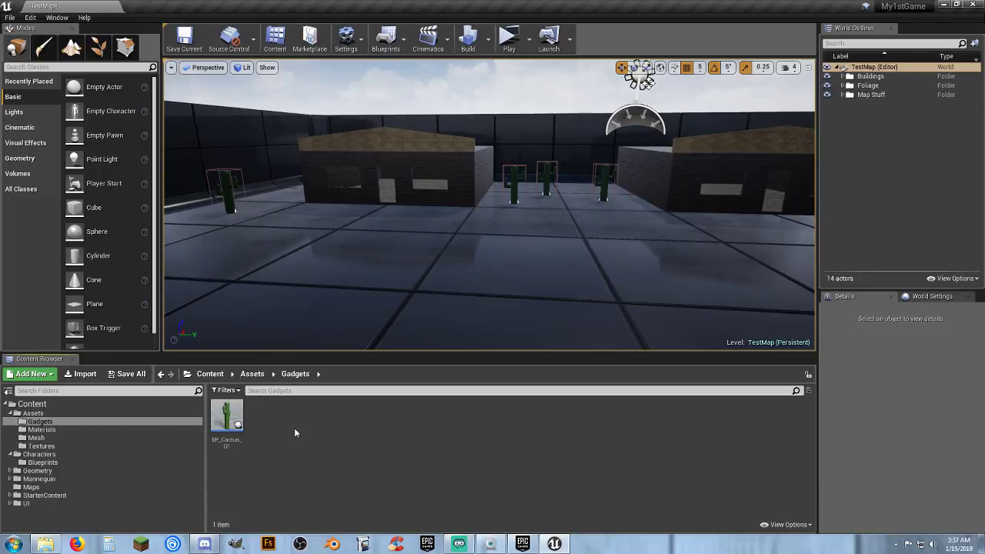
click(67, 438)
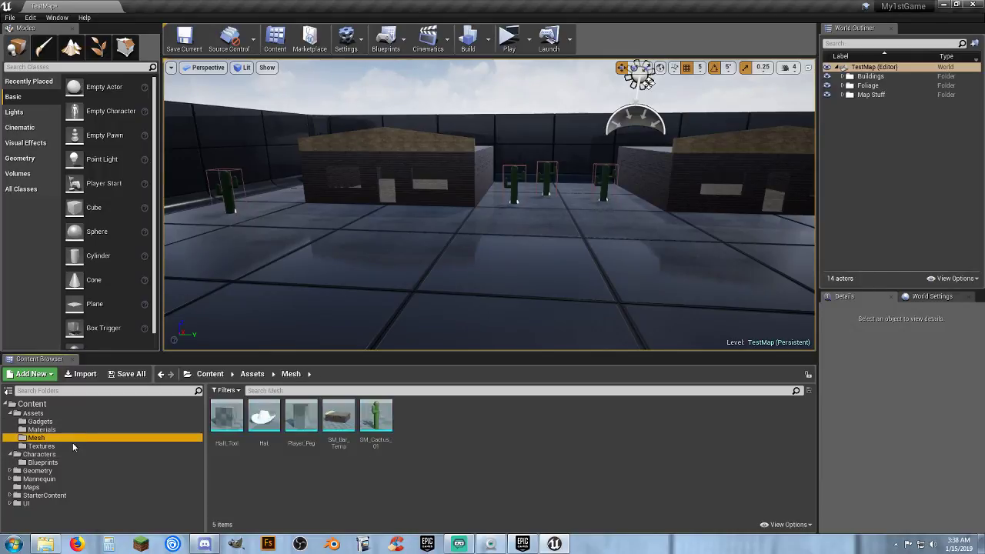
Open the BuildMap level from the project's Maps folder.
click(400, 465)
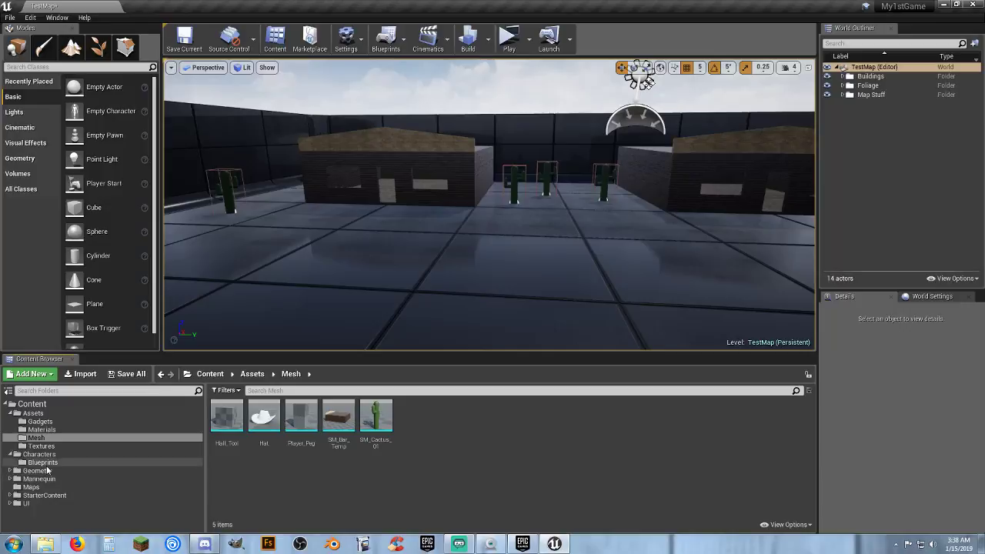
click(31, 487)
double_click(227, 419)
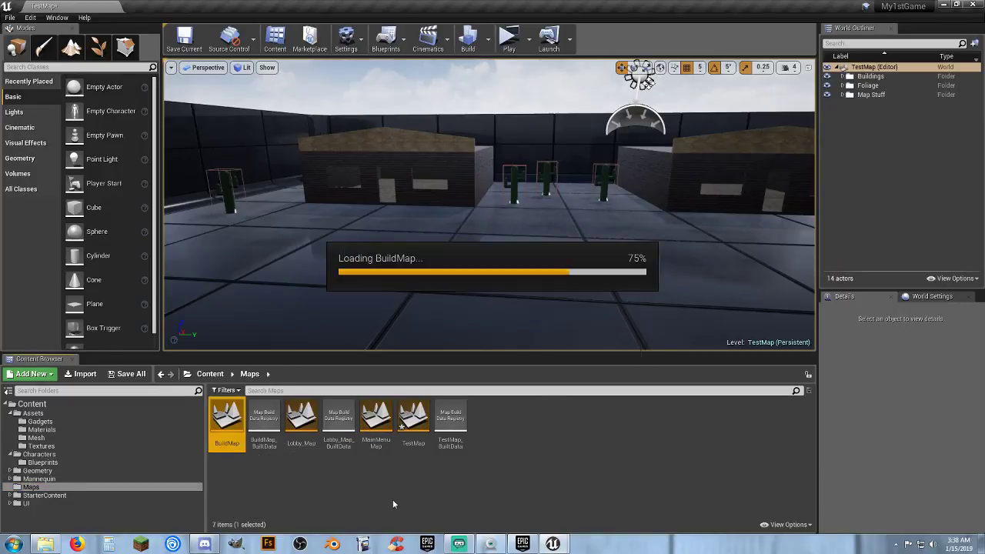
click(560, 367)
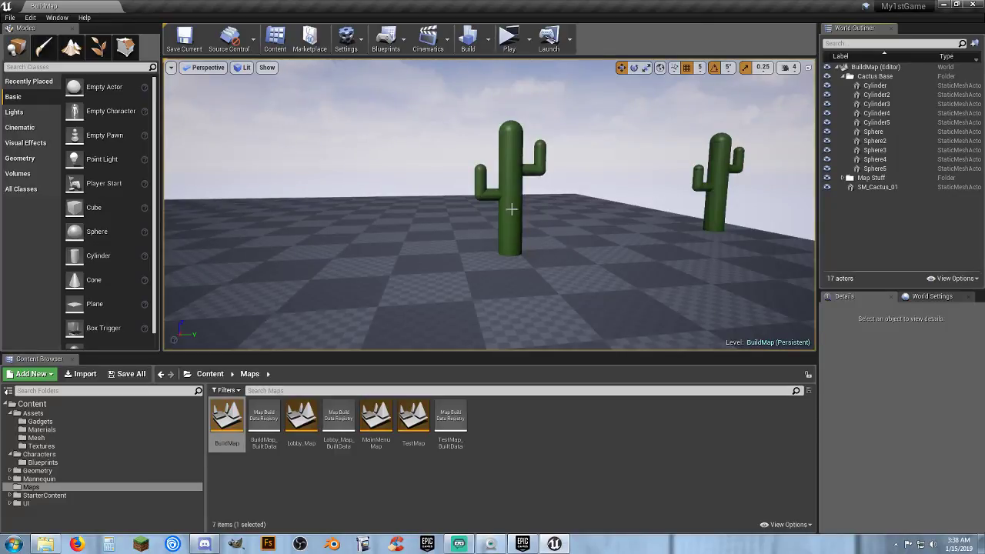
Delete the SM_Cactus_01 static mesh from the level and collapse the Cactus Base folder.
click(511, 209)
key(Delete)
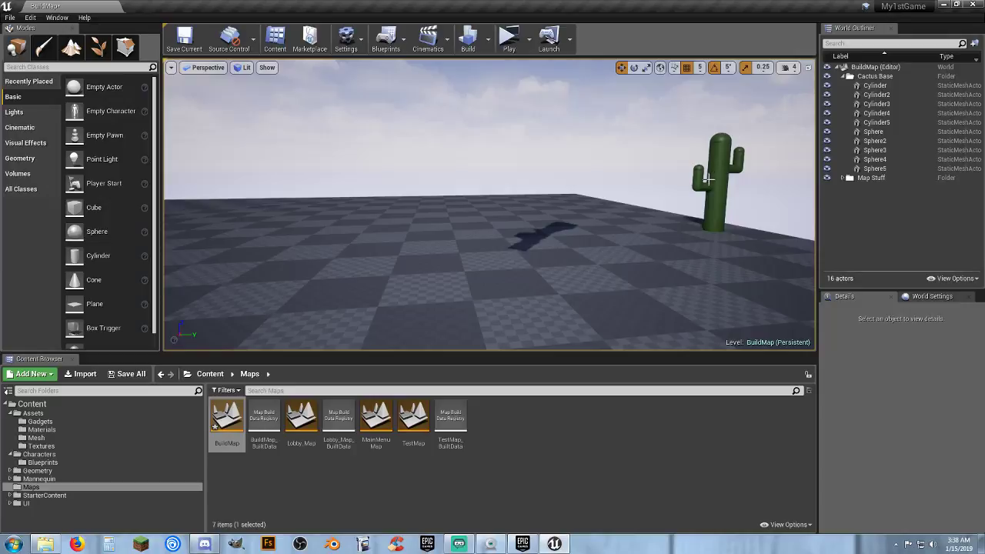
click(842, 76)
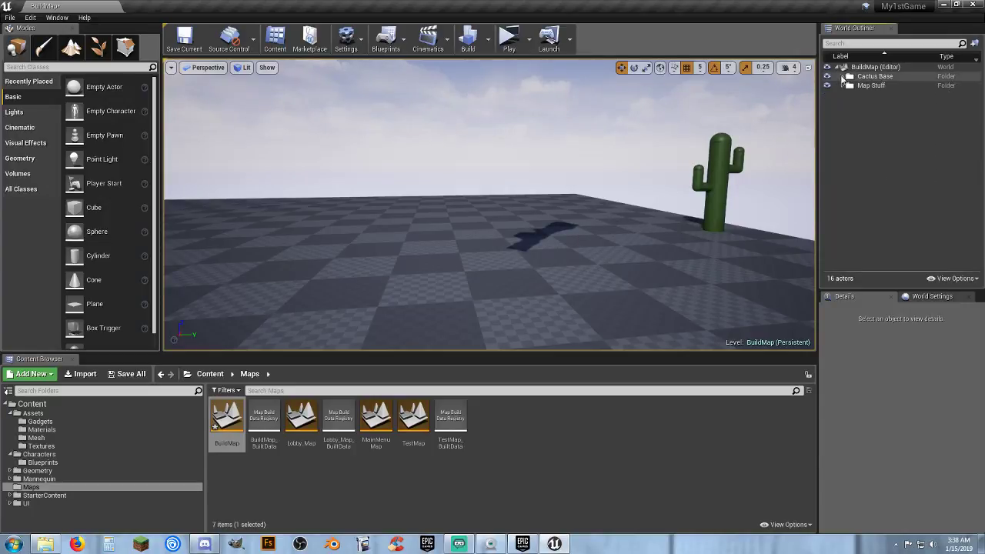
Place a BP_Cactus_01 from the Gadgets folder on the floor, move it along Y to 450, and deselect it.
click(40, 422)
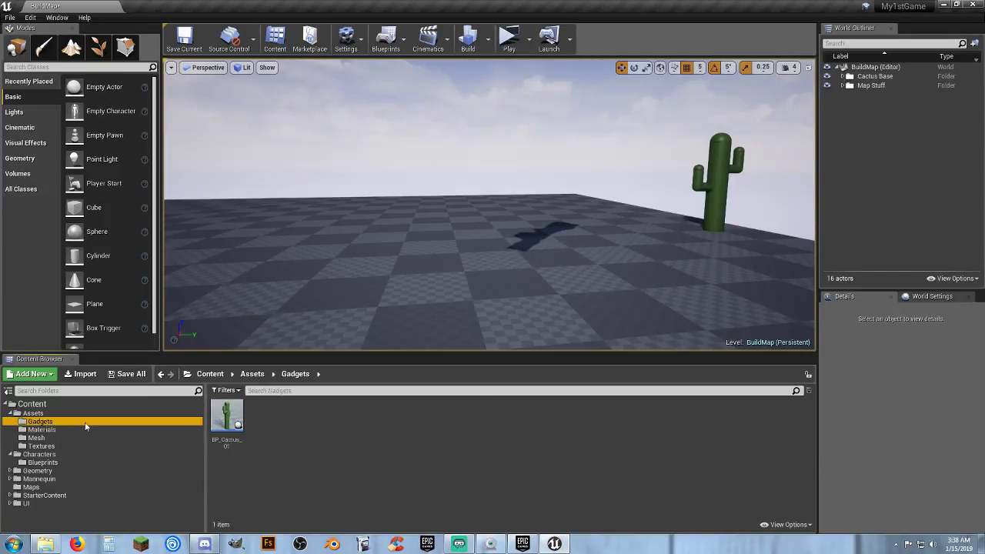
drag(226, 419, 396, 216)
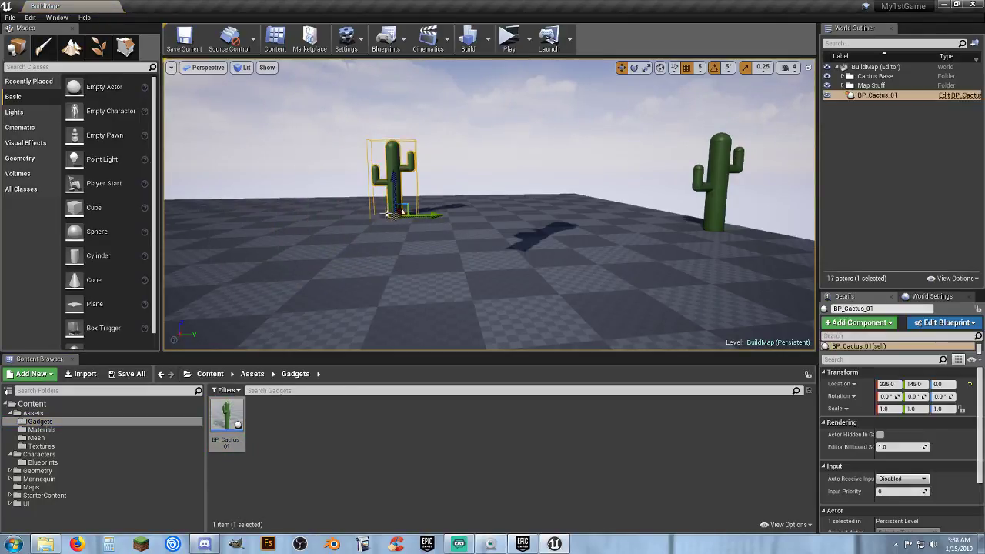
right_drag(395, 216, 481, 264)
key(w)
key(s)
key(s)
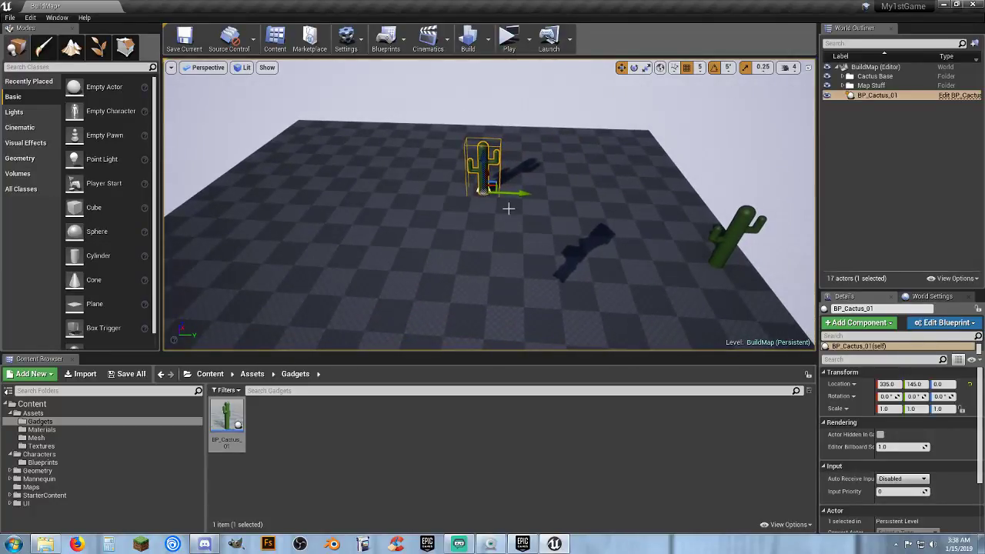
drag(520, 192, 604, 189)
click(551, 443)
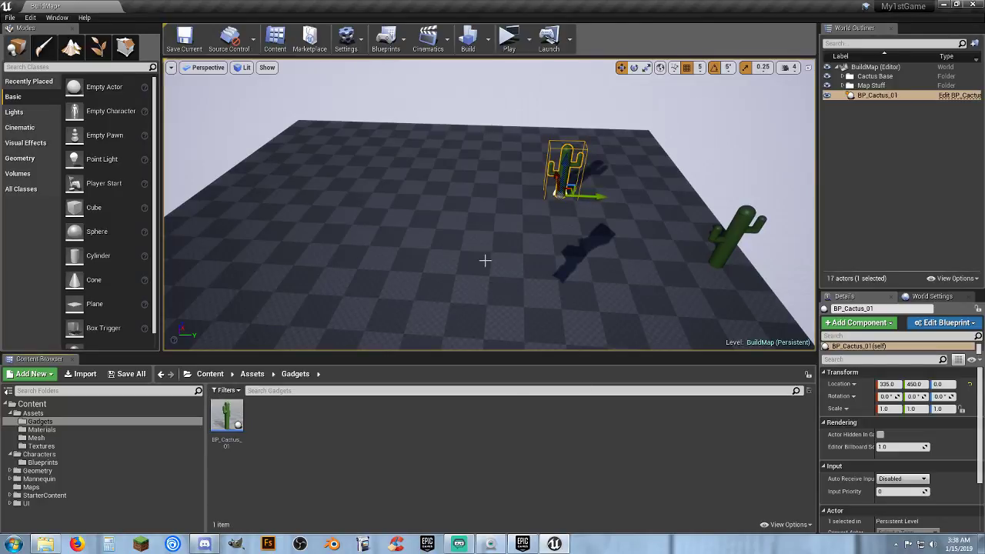
key(w)
key(a)
right_drag(485, 260, 514, 245)
click(909, 190)
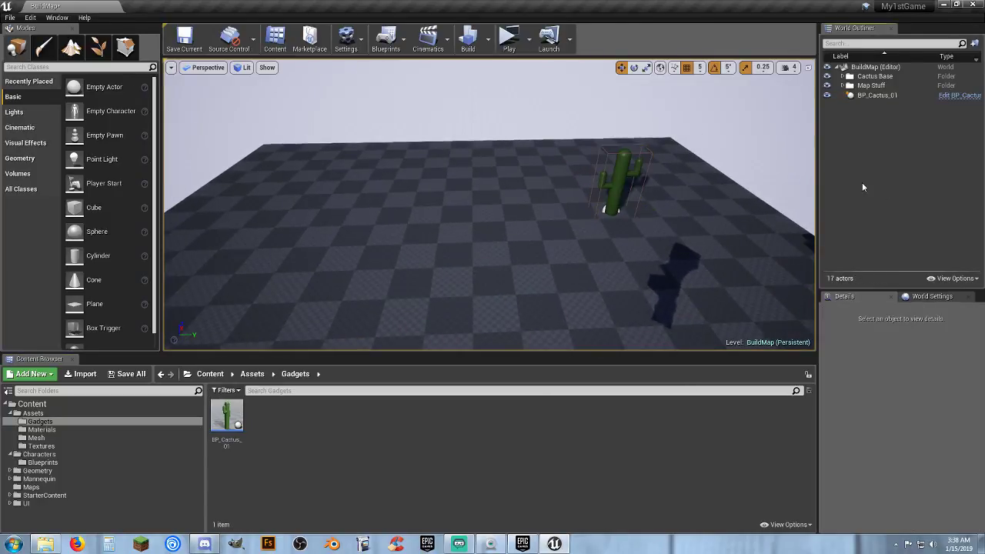
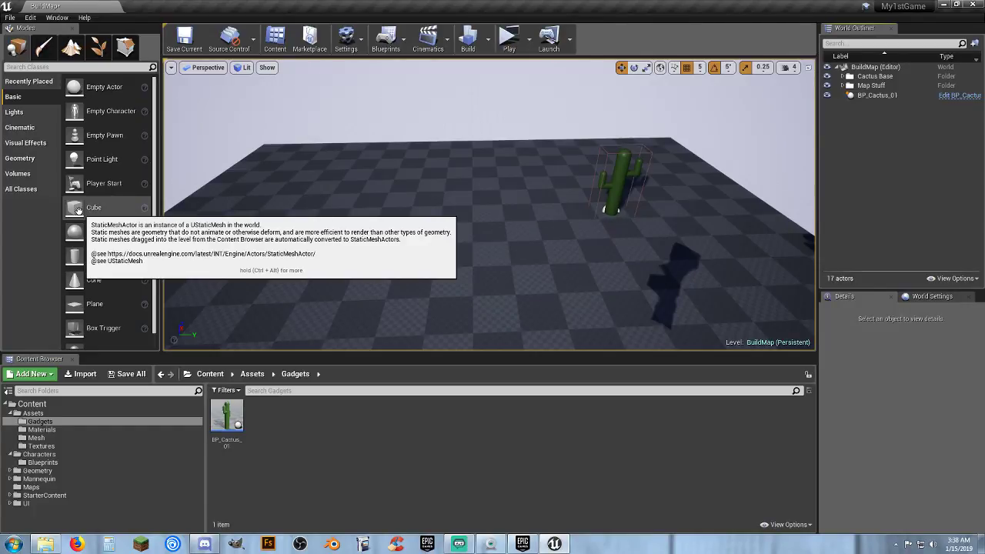
Place a basic Cube above the floor at 250, -150, 80 and scale its height to 0.25.
right_drag(301, 204, 302, 287)
key(w)
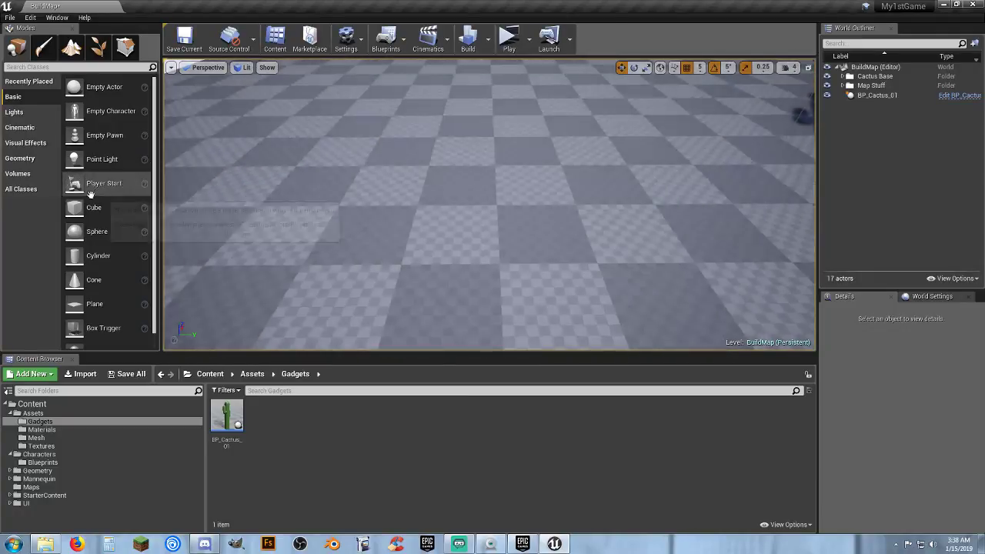
drag(78, 208, 459, 92)
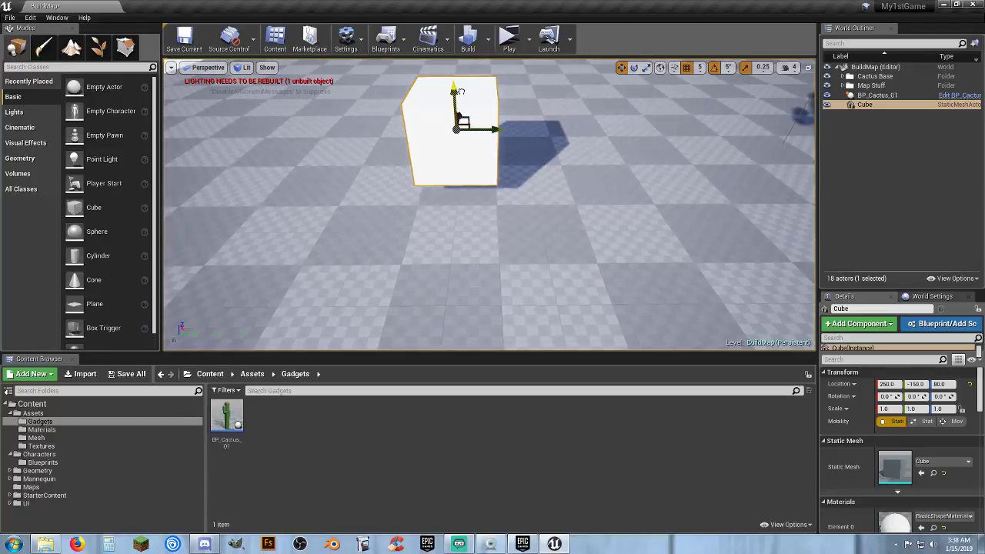
click(647, 68)
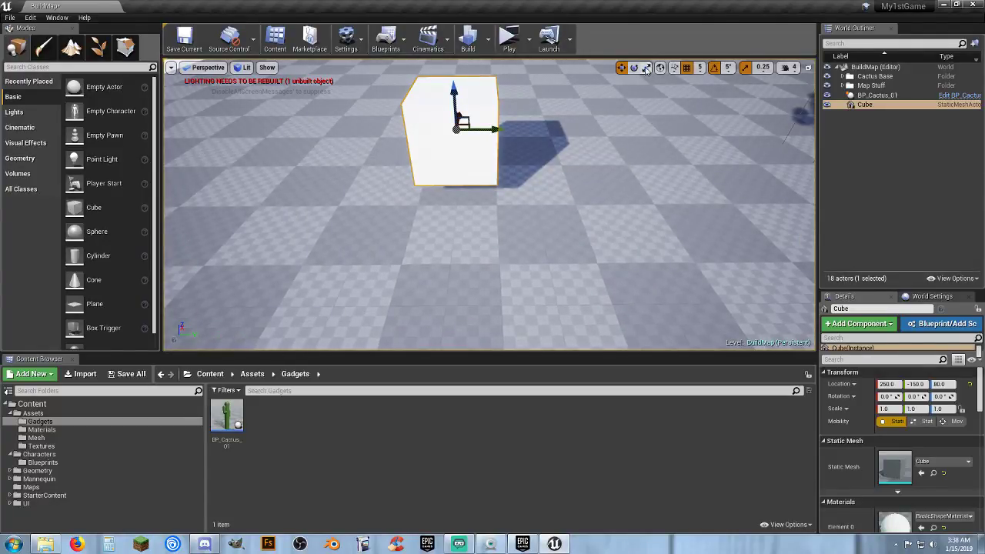
drag(457, 90, 457, 120)
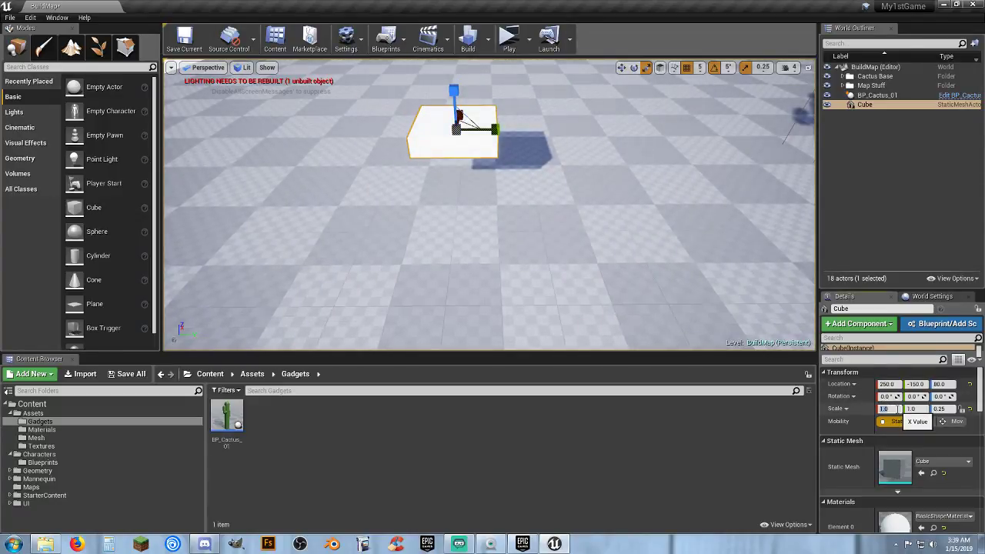
Set the cube's scale to 0.25 in X and 0.5 in Y.
alt+drag(508, 129, 548, 205)
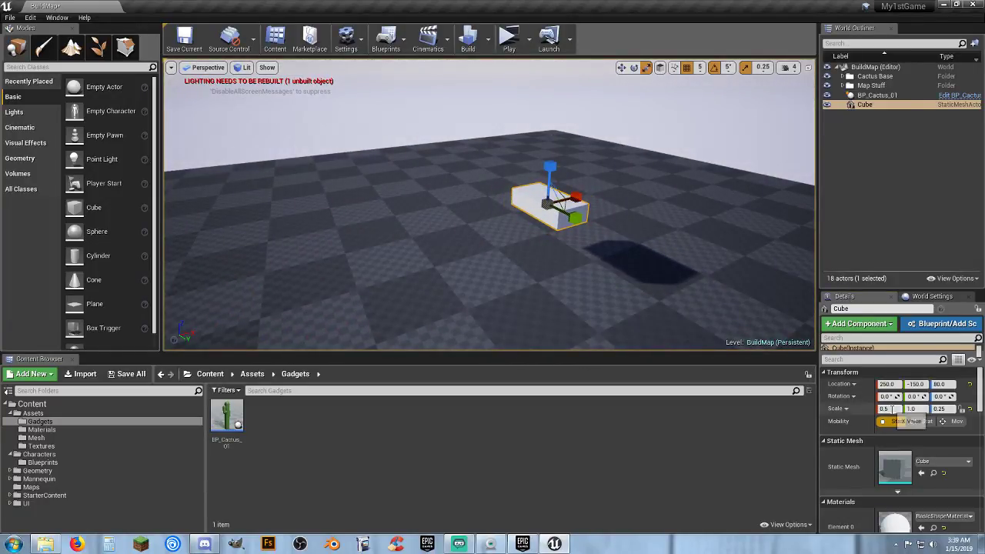
click(894, 409)
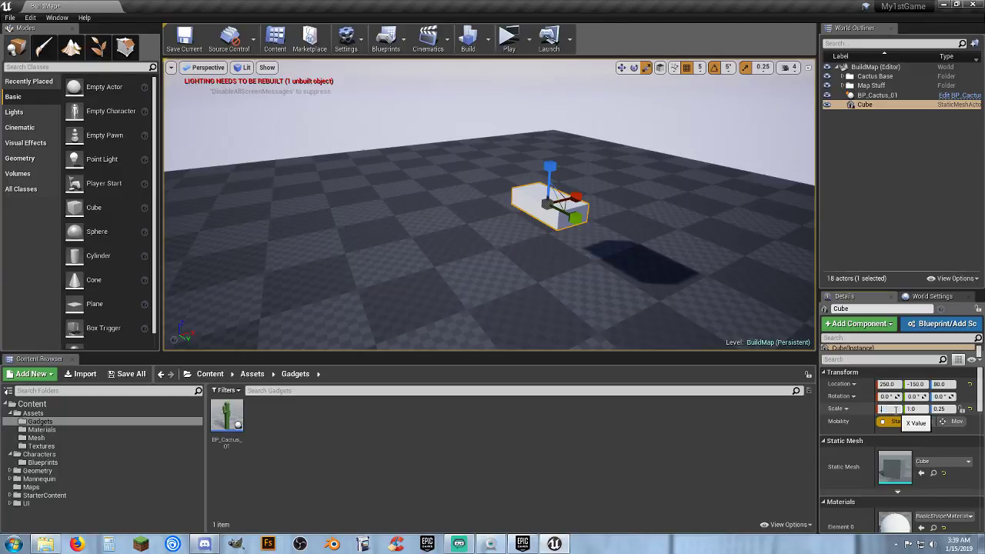
key(Tab)
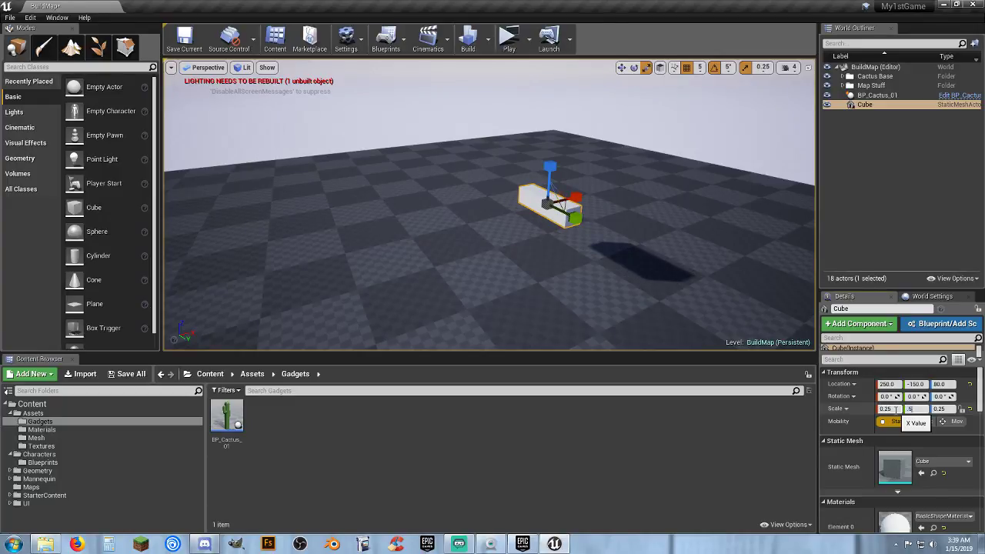
key(Tab)
Slim the cube into a thin bar by setting its X and Z scale to 0.1.
right_drag(587, 282, 708, 269)
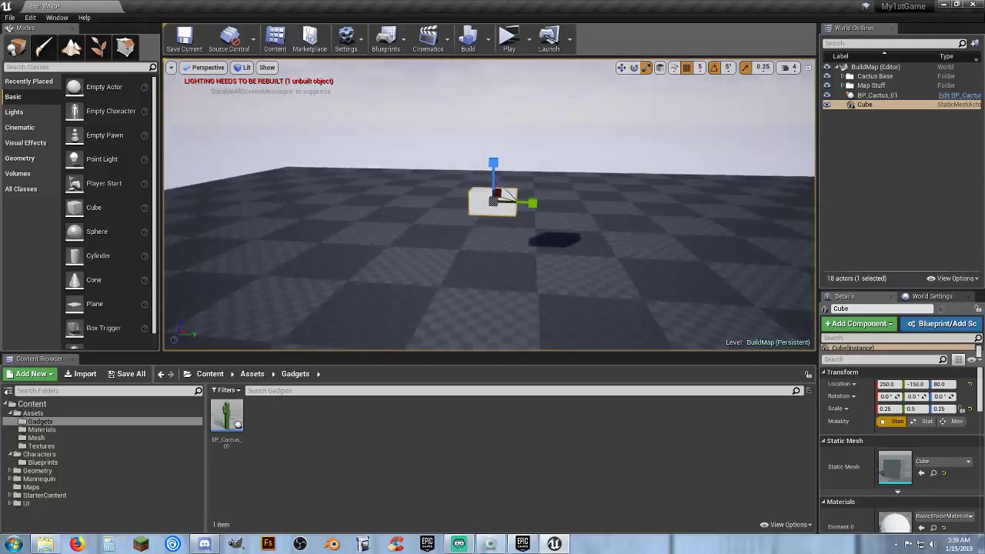
key(w)
right_drag(536, 273, 536, 264)
key(s)
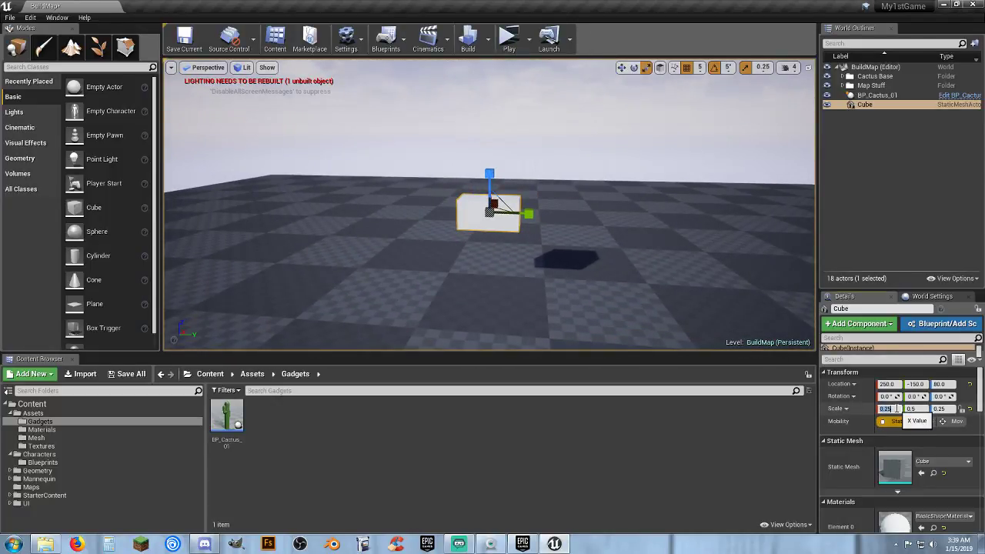
text(0.1)
key(Tab)
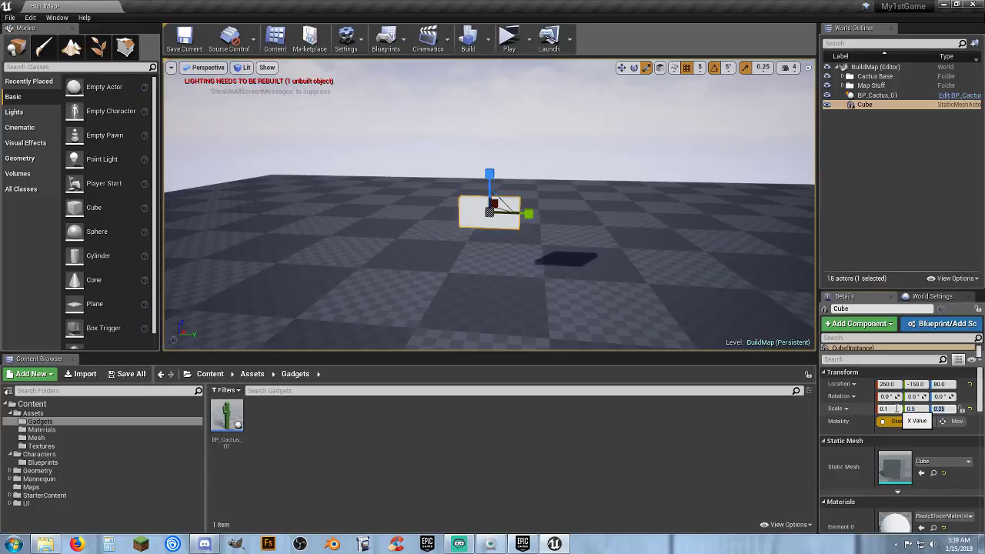
text(0.1)
key(Return)
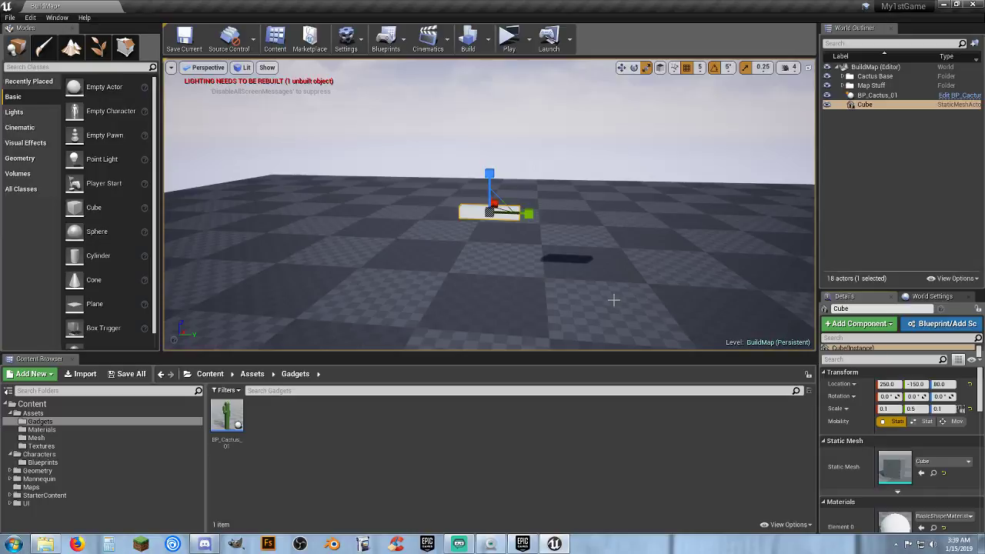
Run BuildMap briefly with the current two-player preview settings and stop the session.
key(w)
right_drag(614, 300, 619, 293)
key(s)
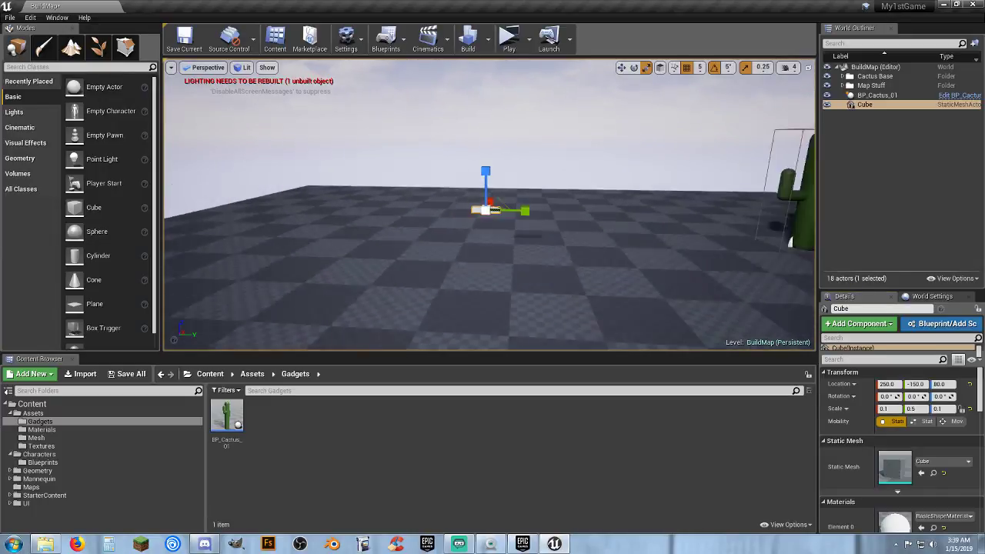
drag(615, 312, 617, 314)
click(508, 37)
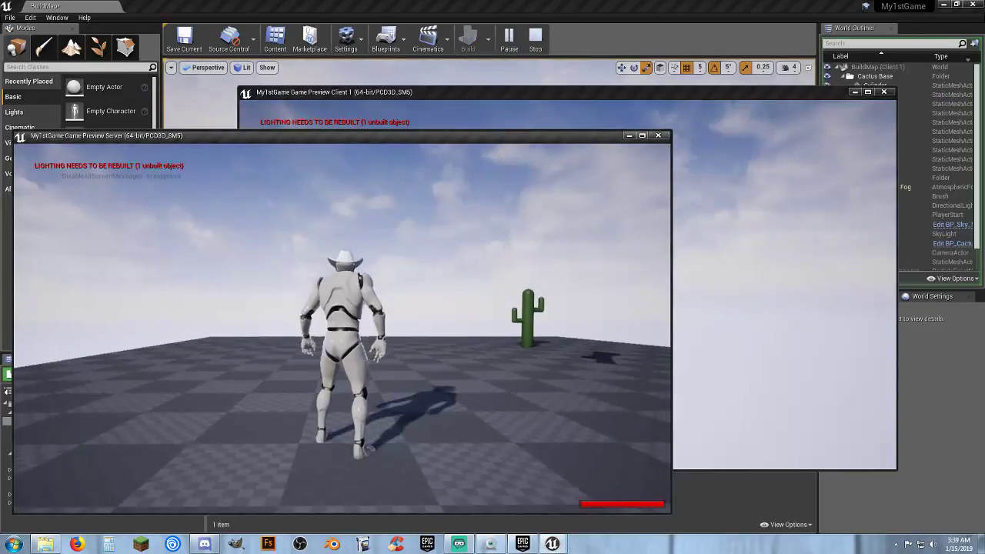
key(Escape)
Set the number of players to 1 and play the level in the selected viewport.
click(527, 38)
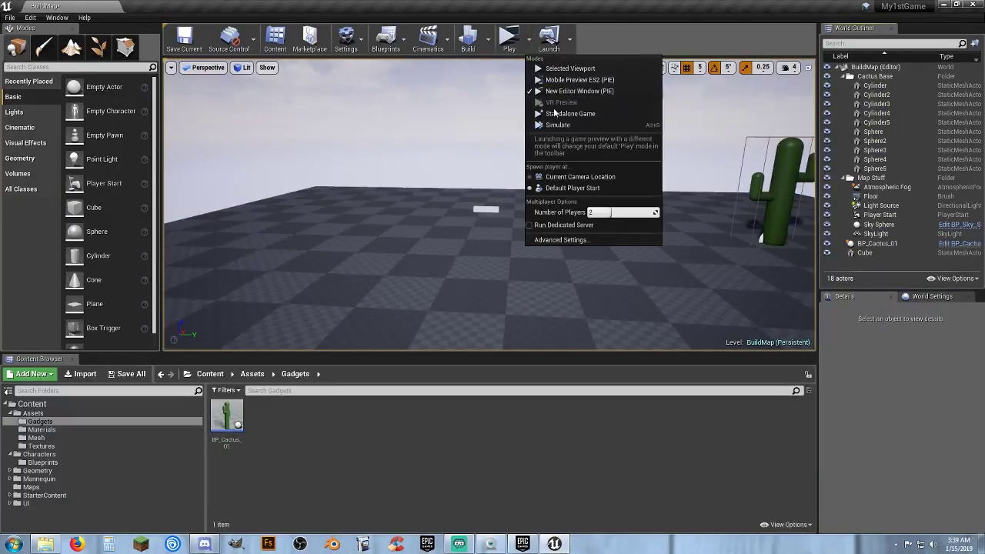
click(608, 212)
text(1)
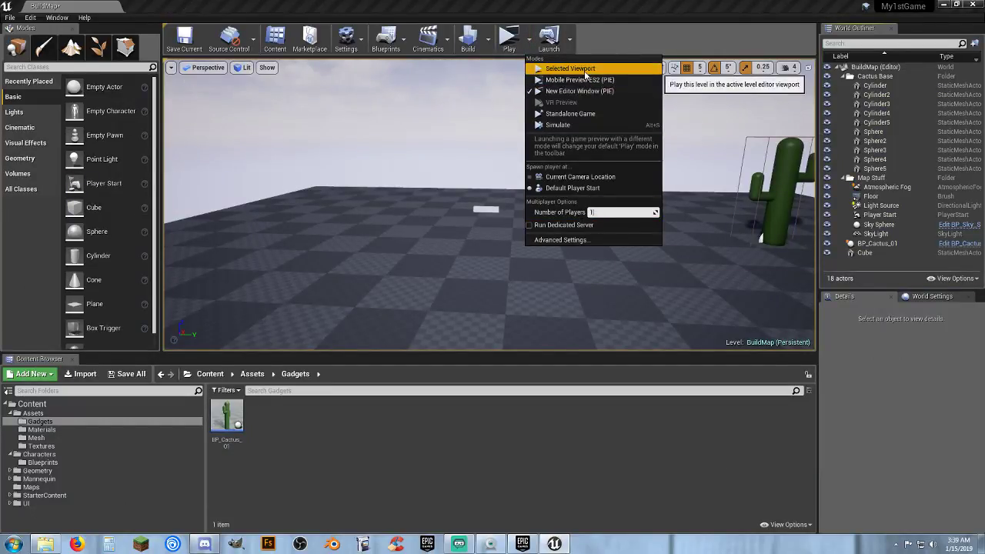
click(585, 69)
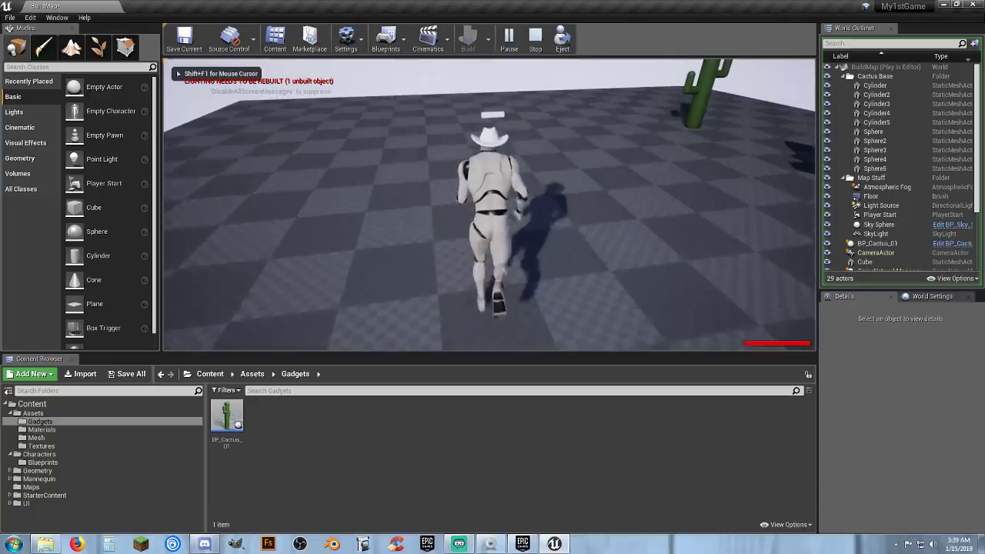
Run the character around the floating white bar to judge its size, and end the play session.
key(w)
key(d)
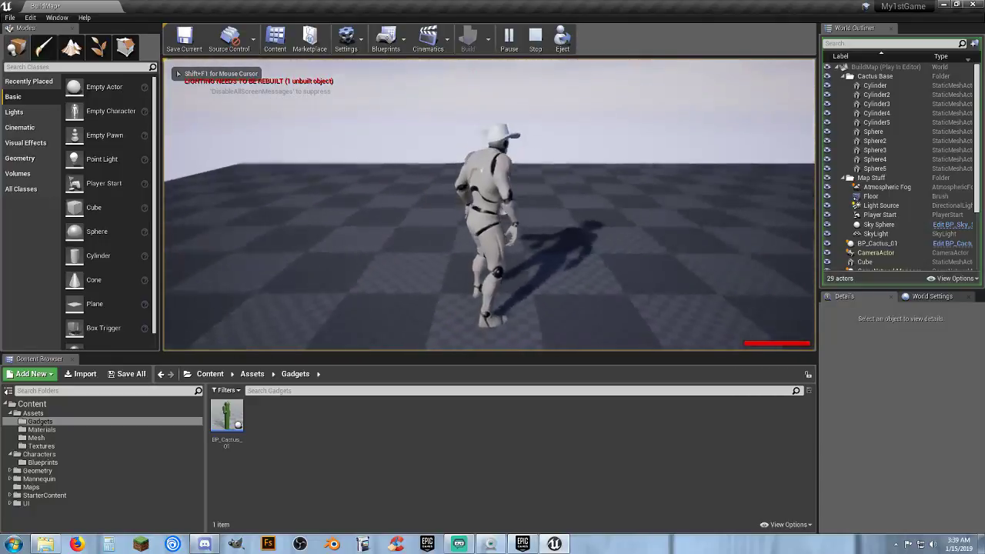
key(w)
key(a)
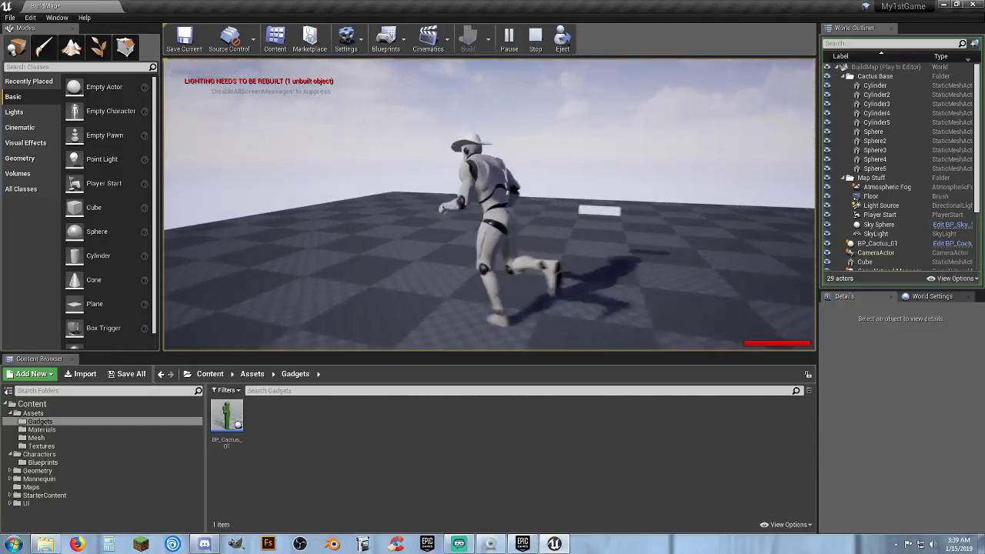
key(Escape)
Apply Red_Mat from the Materials folder to the white bar's material Element 0.
mouse_move(668, 241)
right_down()
mouse_move(716, 277)
mouse_move(662, 274)
mouse_move(650, 239)
right_up()
key(w)
right_drag(538, 265, 592, 269)
click(530, 264)
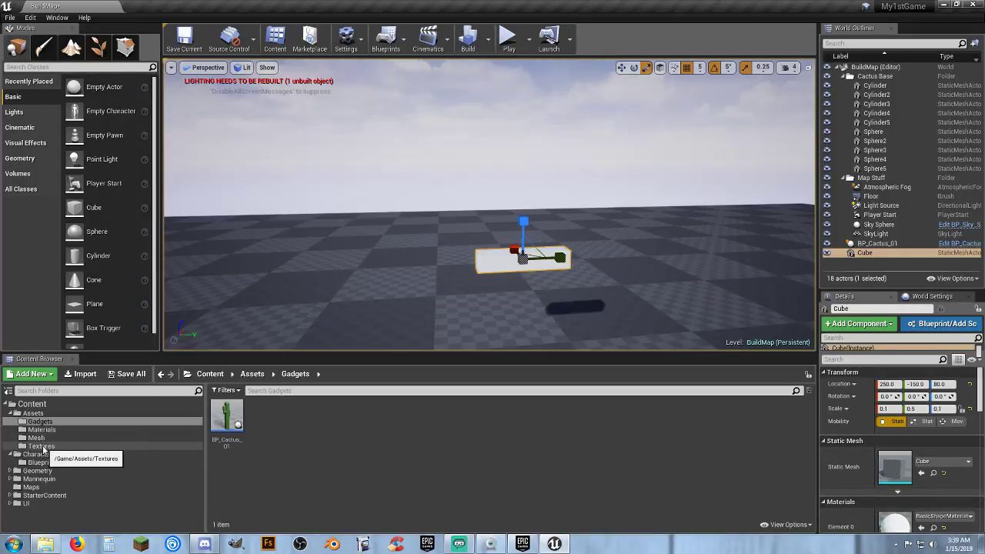
click(47, 430)
click(488, 419)
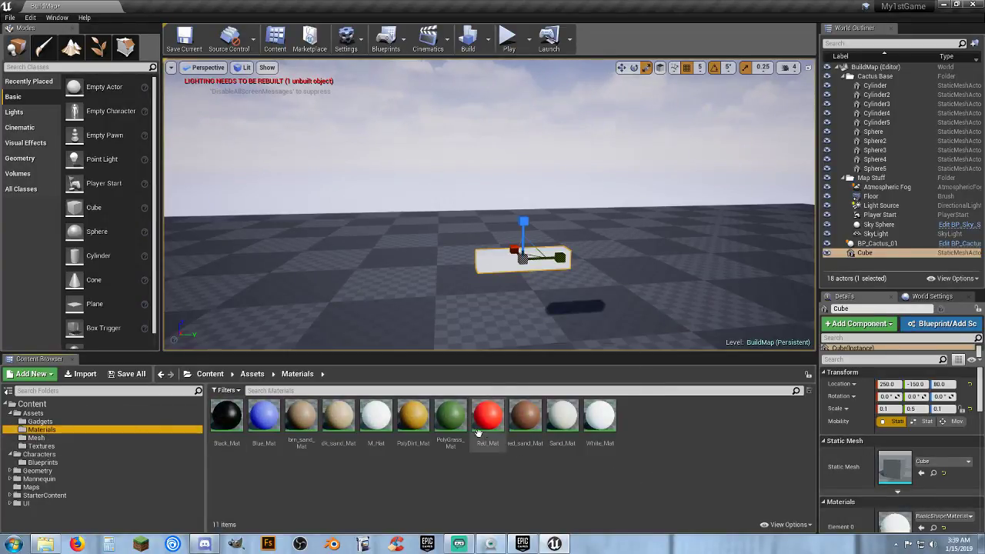
click(920, 527)
Duplicate the red bar in place and rotate the copy -90 degrees about X to form a cross.
right_drag(630, 272, 588, 275)
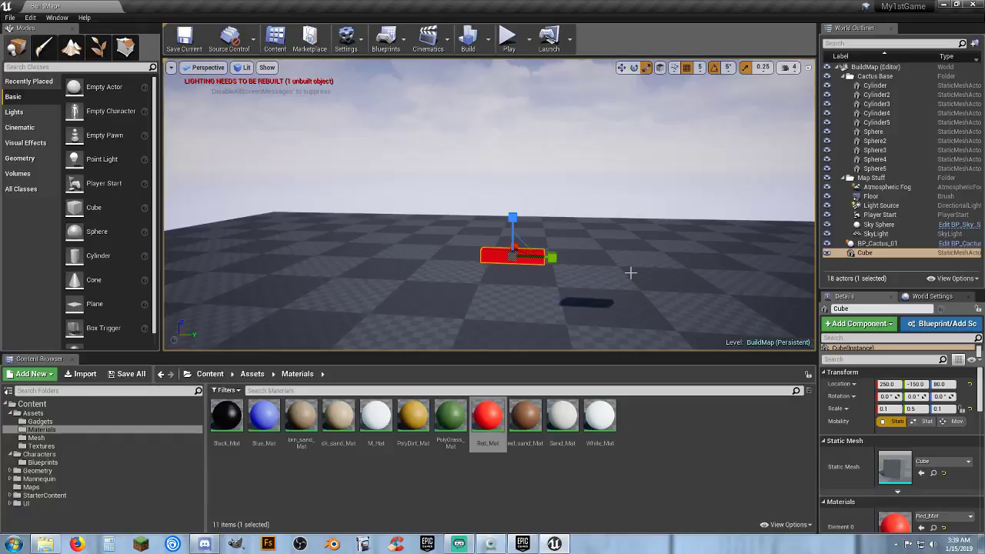
key(ctrl+w)
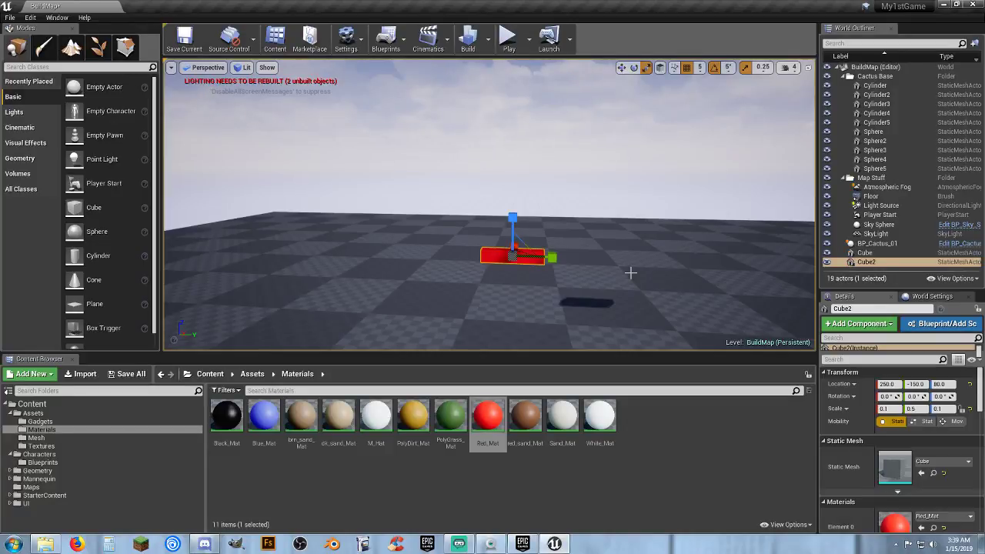
click(633, 67)
drag(561, 222, 538, 262)
drag(471, 218, 457, 255)
click(689, 438)
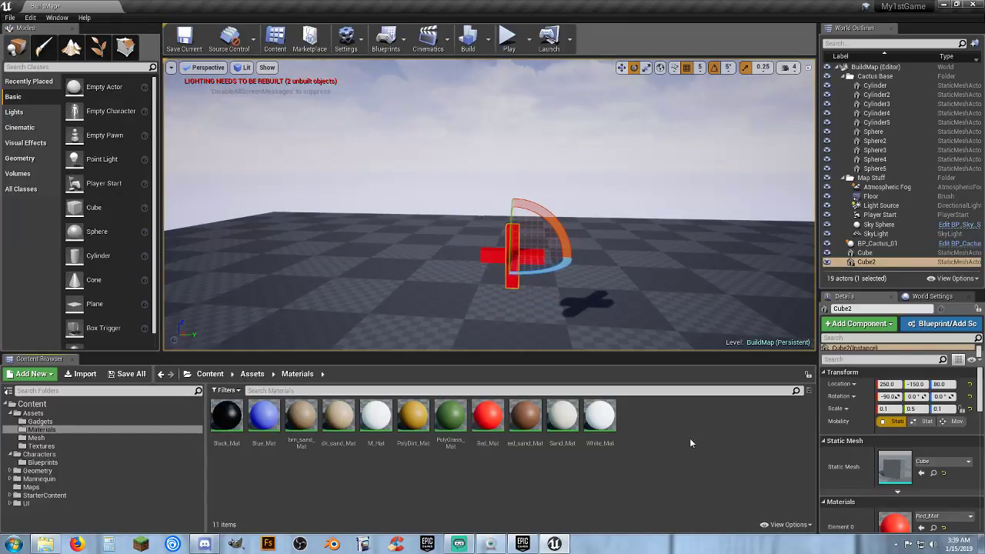
Convert Cube and Cube2 together into a static mesh named SM_Health_PU in Assets/Mesh, and delete the two original cubes from the level.
click(876, 255)
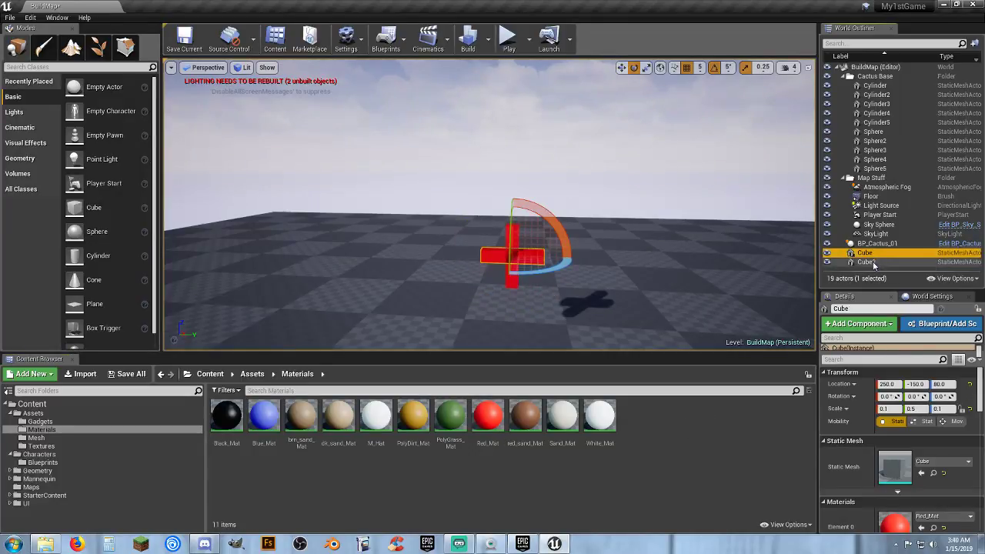
ctrl+click(874, 264)
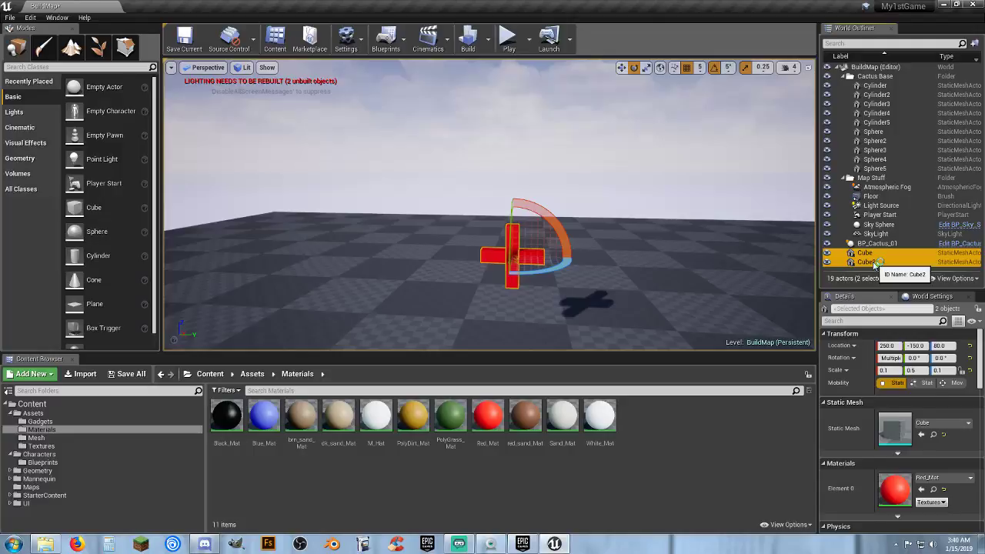
right_click(874, 264)
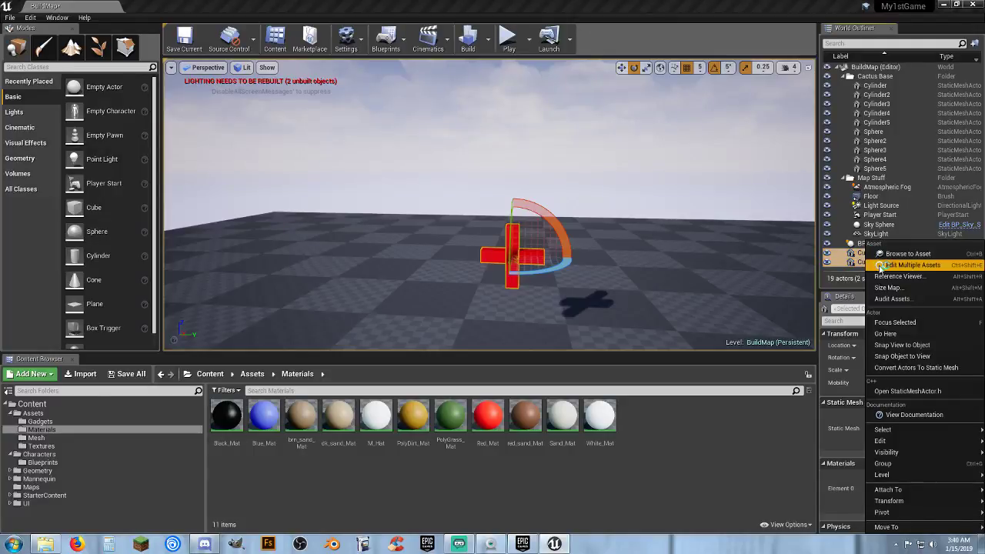
click(921, 368)
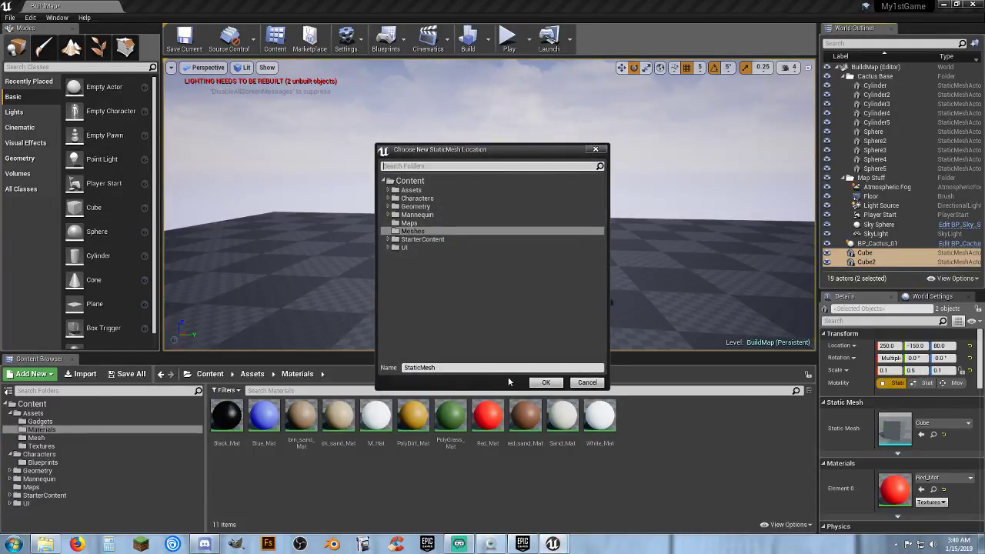
click(387, 190)
click(402, 215)
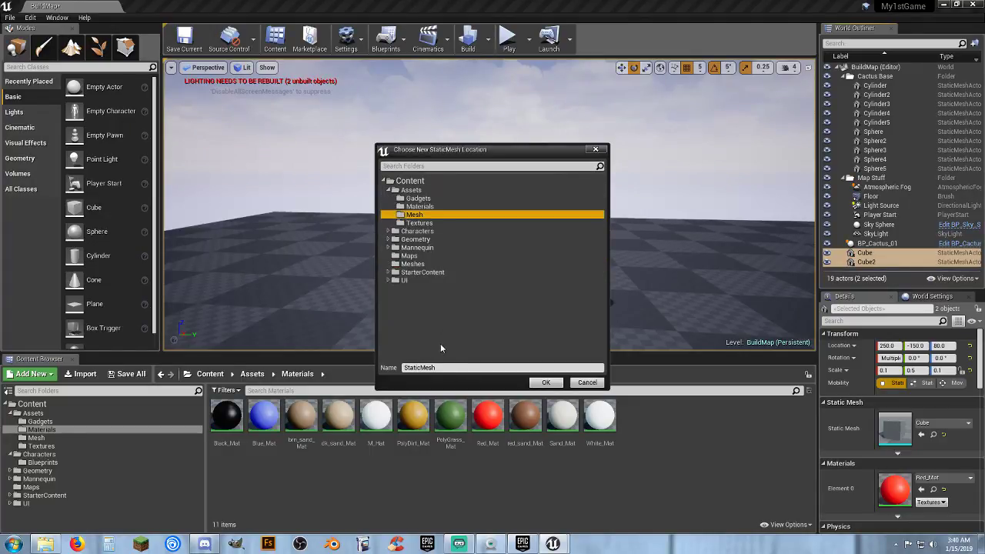
click(443, 368)
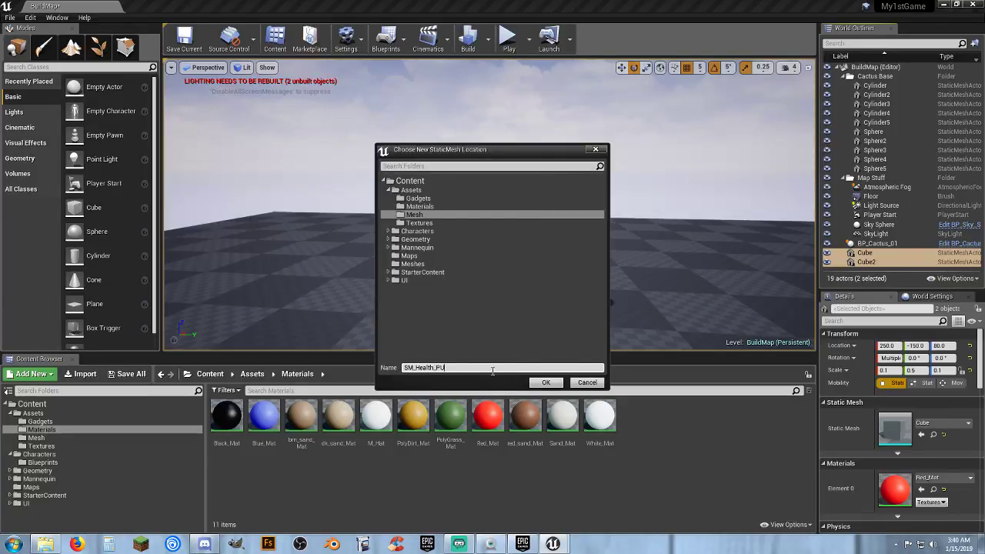
click(546, 382)
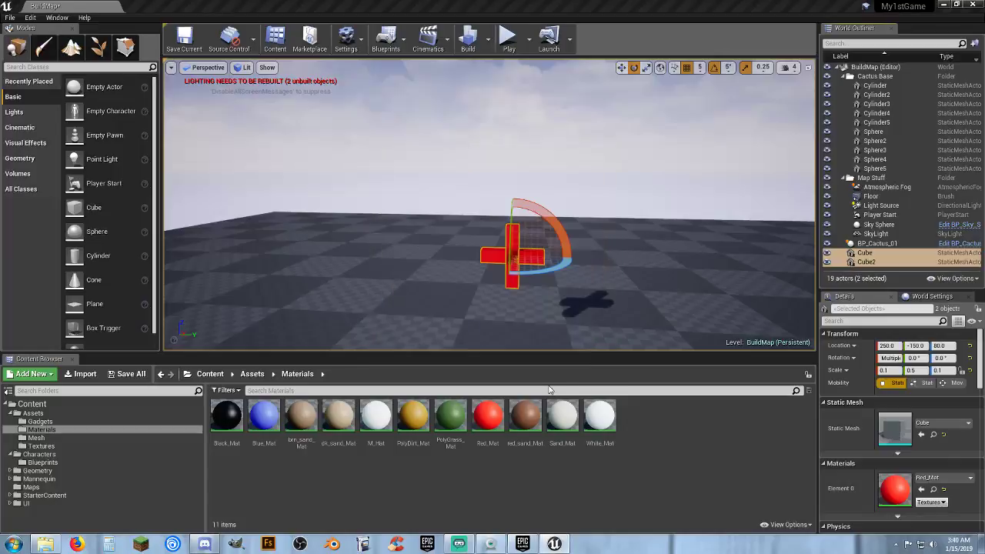
key(Delete)
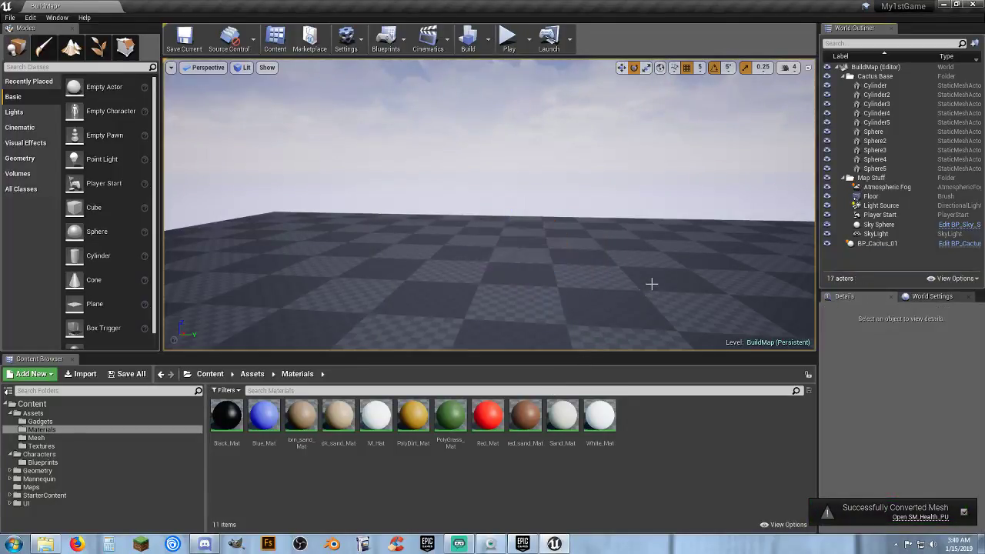
Place an SM_Health_PU instance from the Mesh folder on the floor and raise it to a Z location of 90.
click(58, 439)
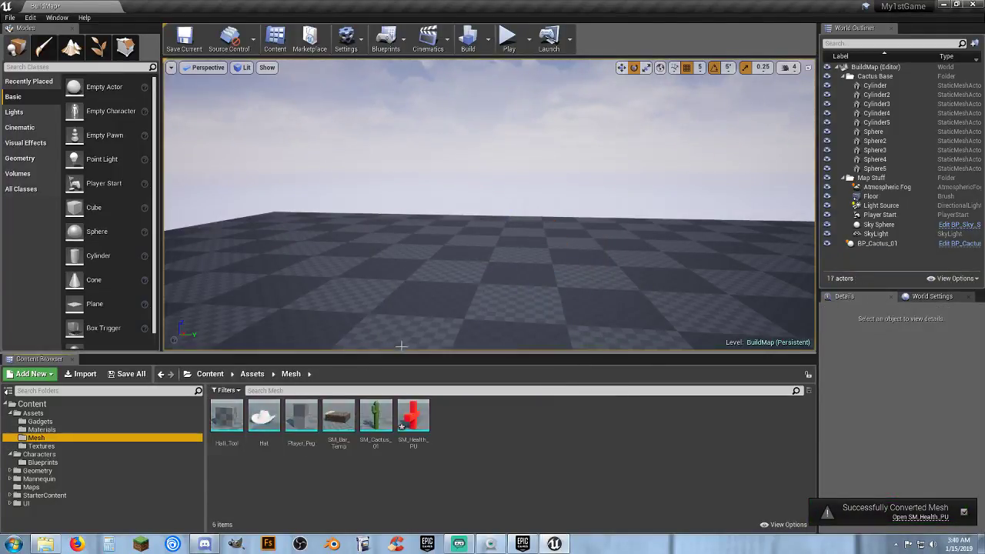
drag(413, 417, 496, 311)
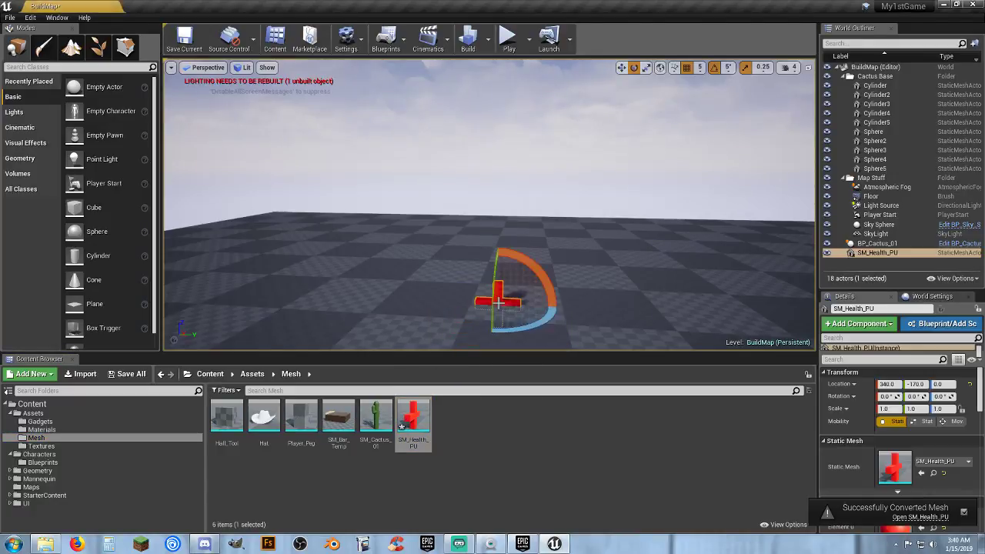
key(f)
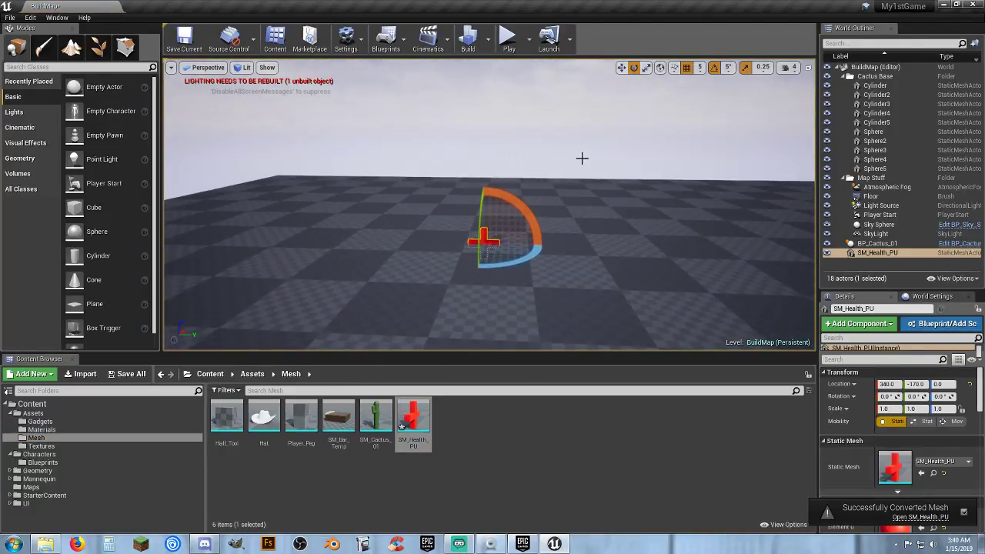
click(621, 67)
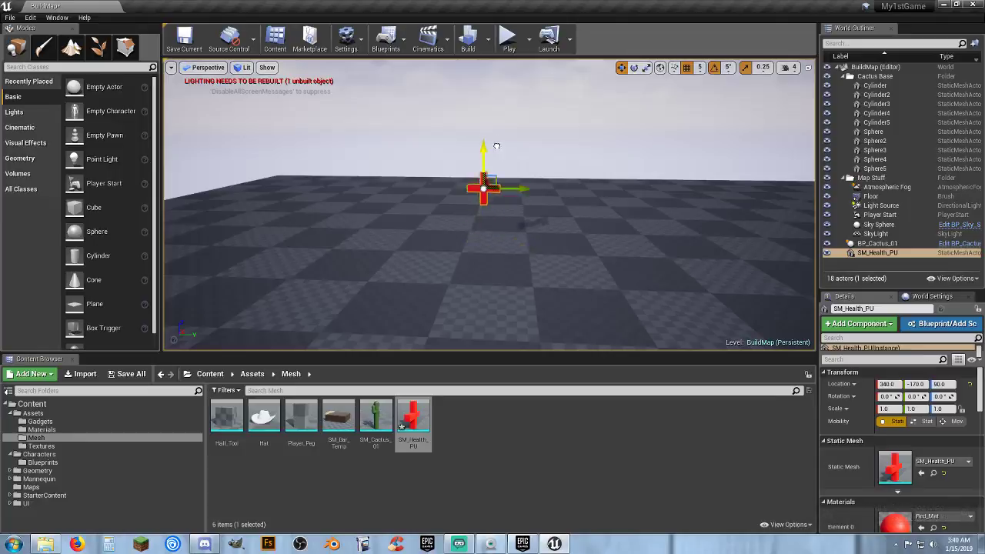
Play the level, run the character around the floating red cross to judge its size, and end the play session.
click(507, 39)
key(w)
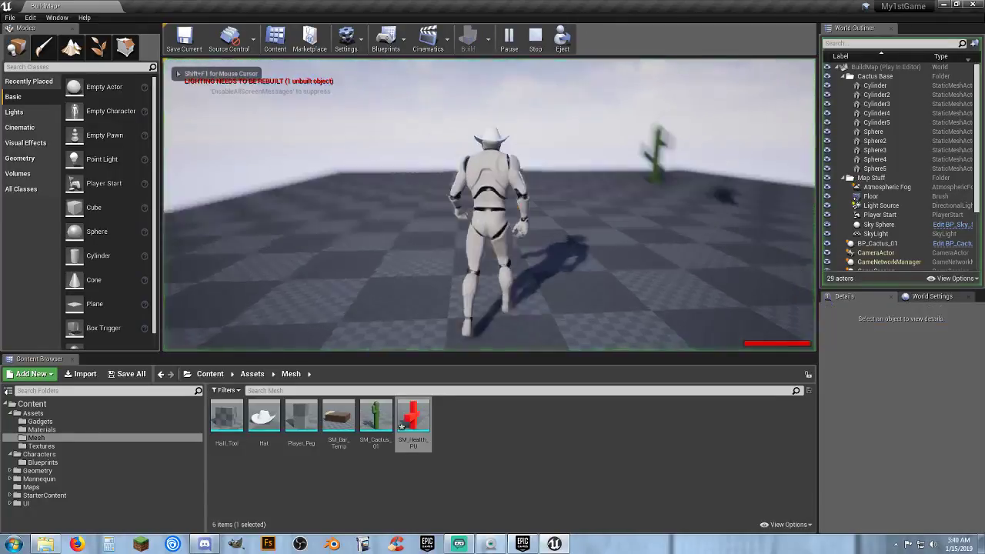
key(w)
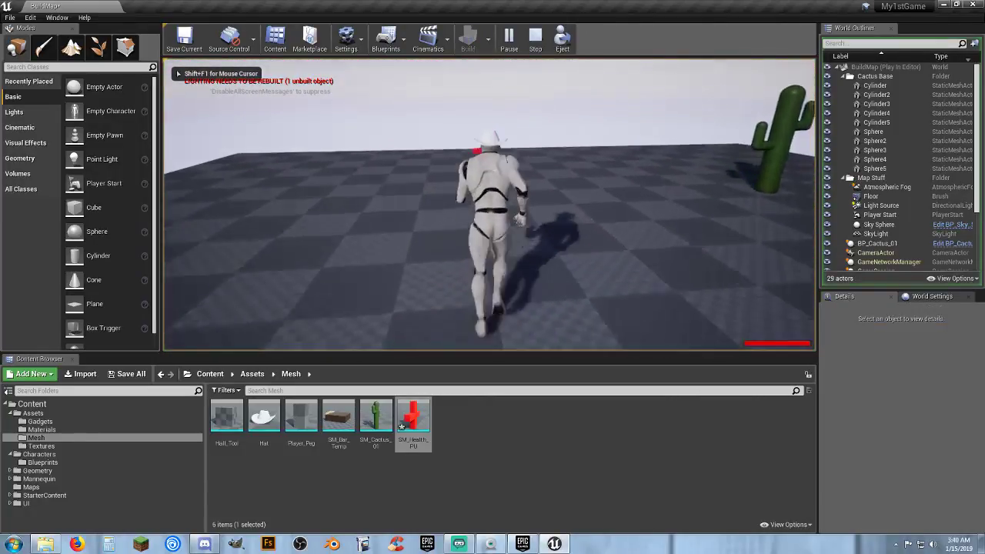
key(s)
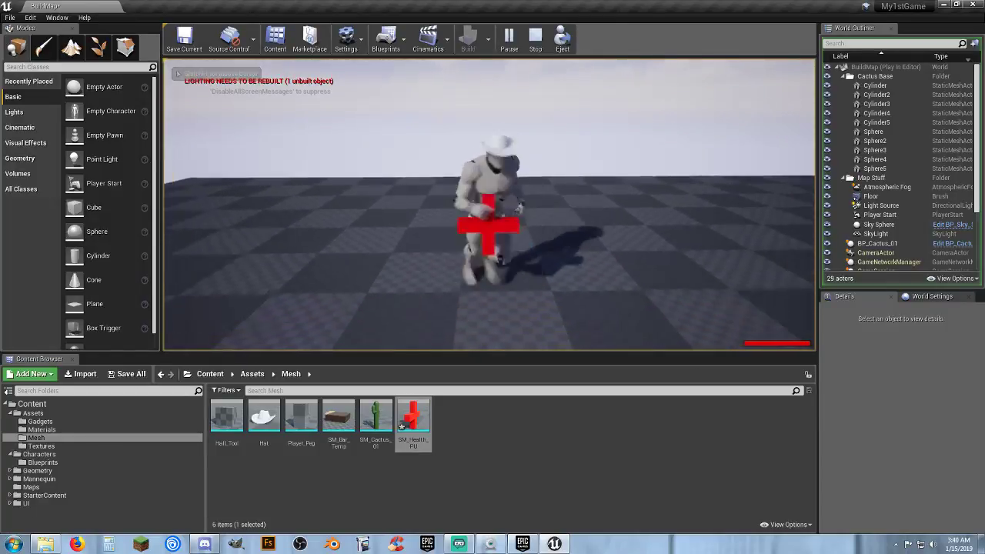
key(w)
key(s)
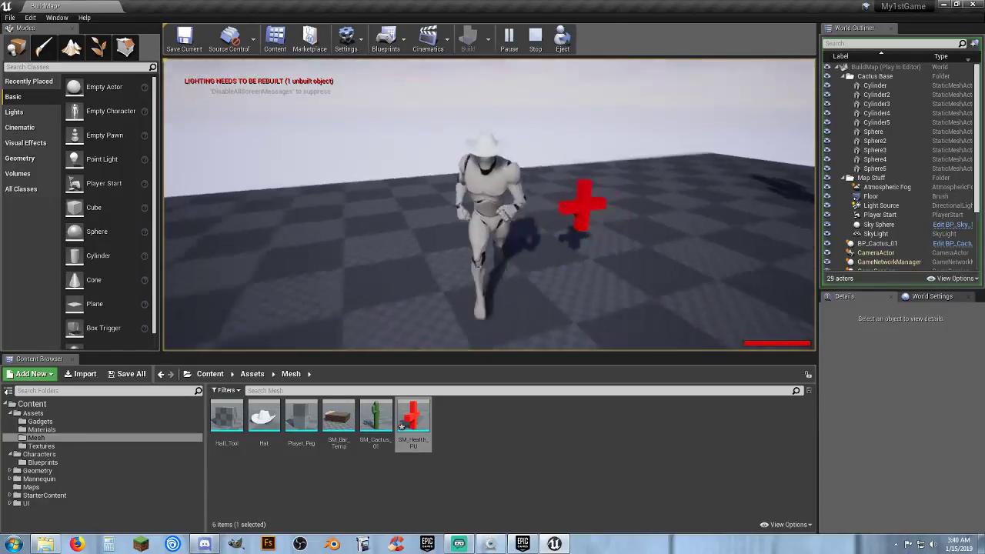
key(Escape)
Delete the red cross test instance from the level.
click(560, 433)
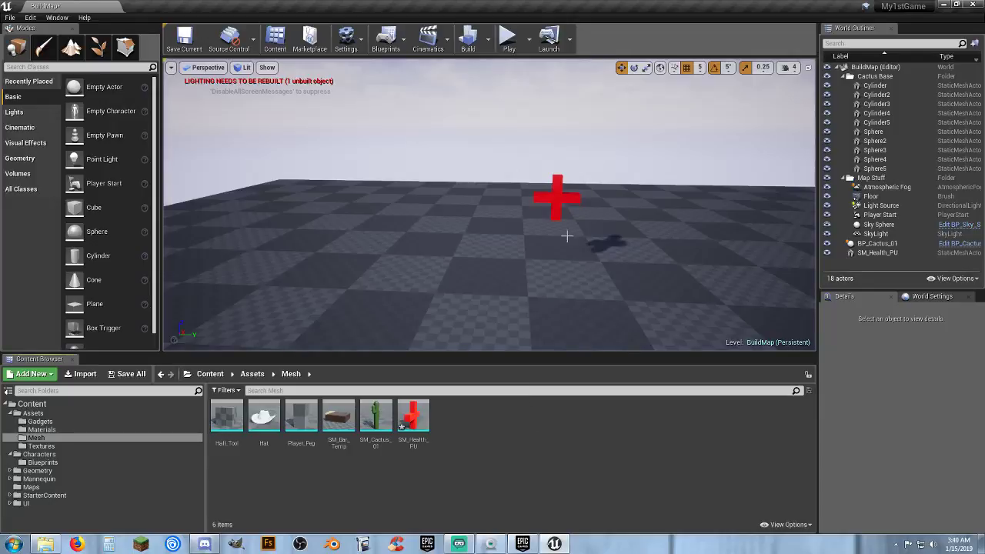
click(560, 202)
key(Delete)
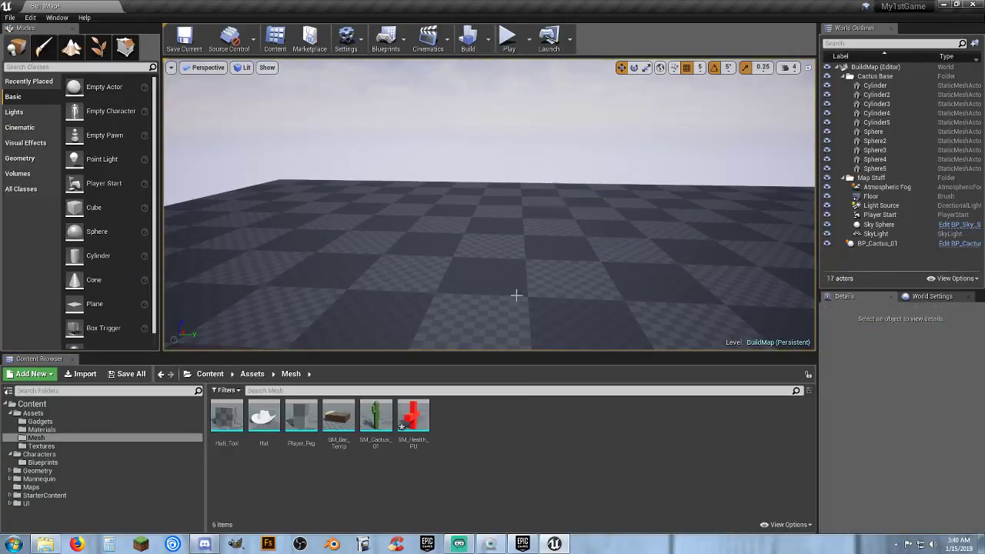
Open the SM_Health_PU mesh from the Mesh folder, review its LOD and general settings, save it, and close its editor.
click(66, 423)
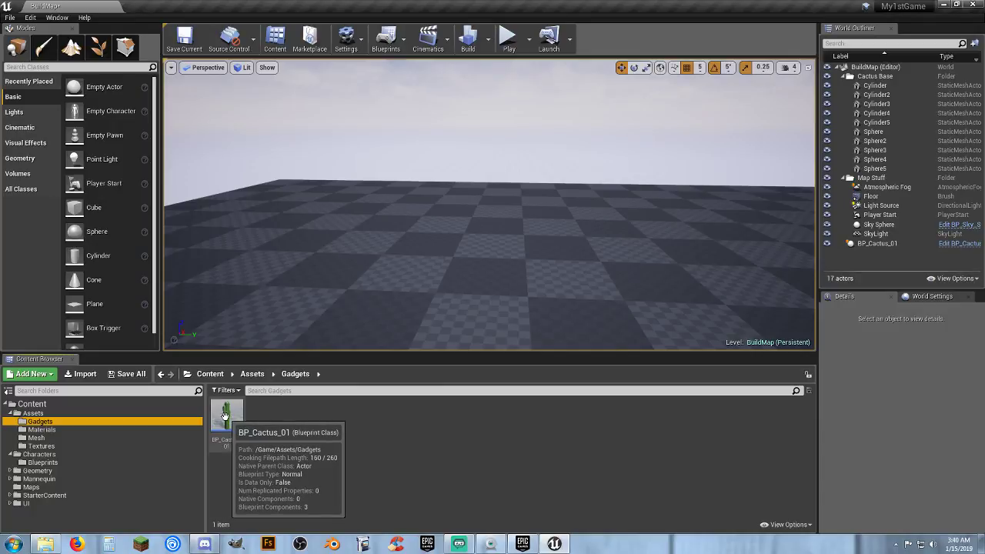
click(56, 438)
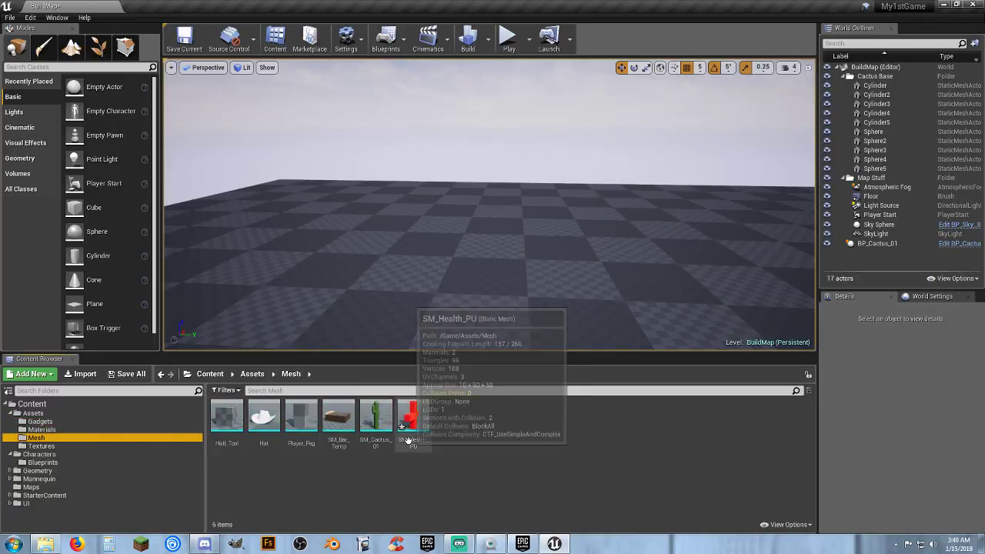
double_click(414, 427)
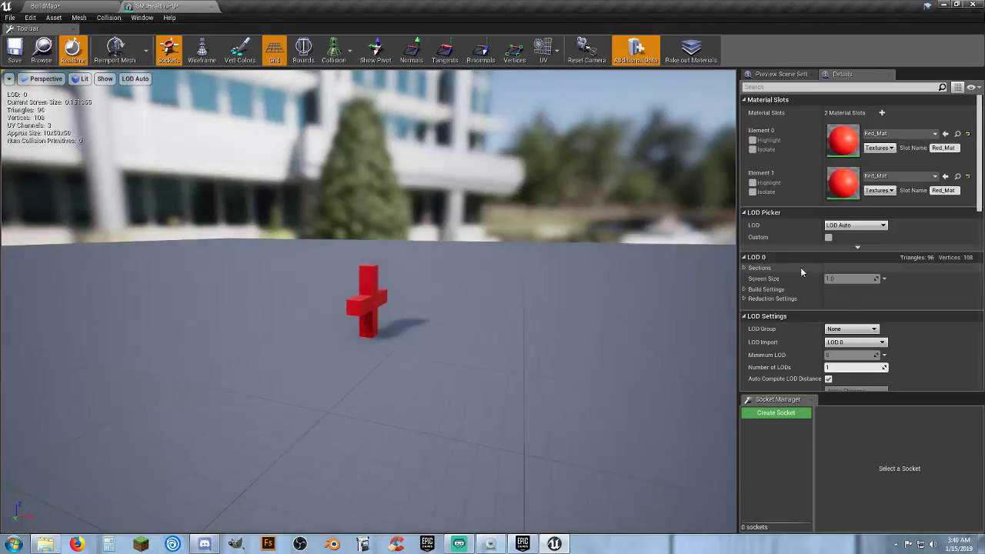
scroll(800, 267, down, 3)
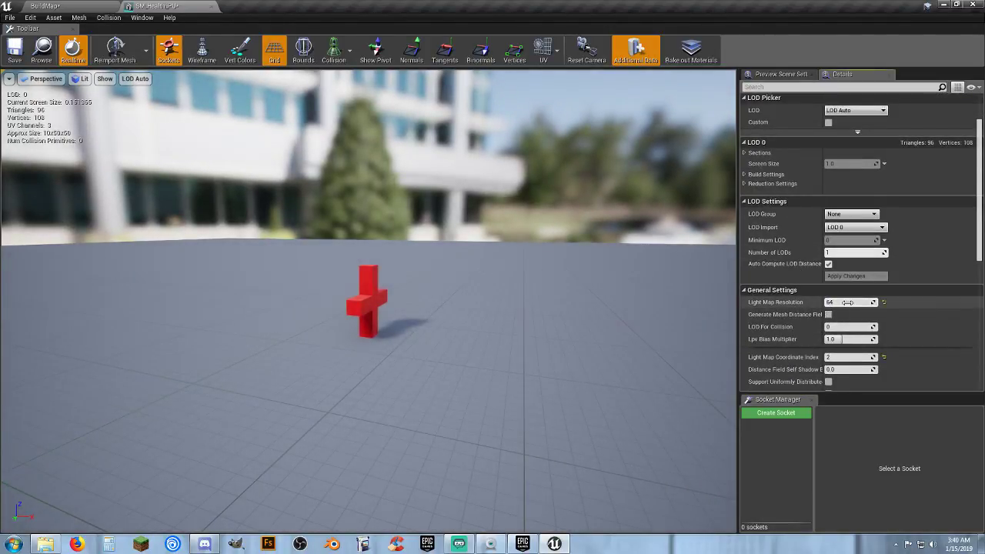
click(15, 50)
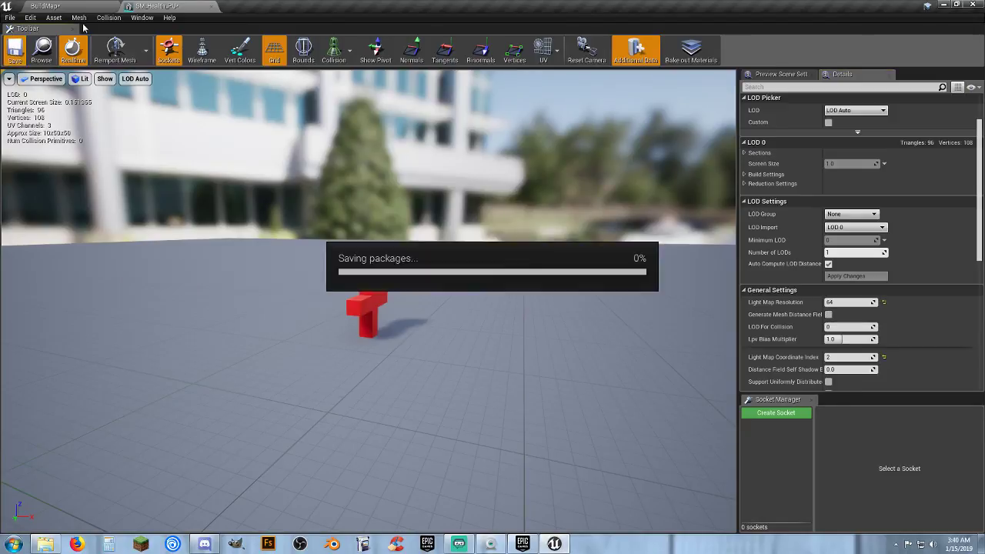
click(194, 6)
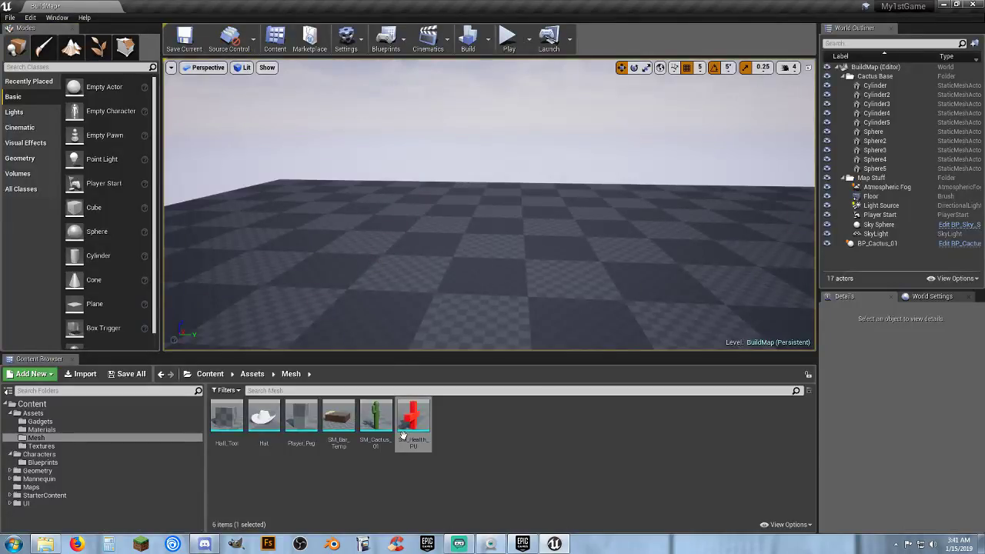
Create an Actor Blueprint Class named BP_Health_PU in the Gadgets folder and open it for editing.
click(40, 422)
right_click(292, 427)
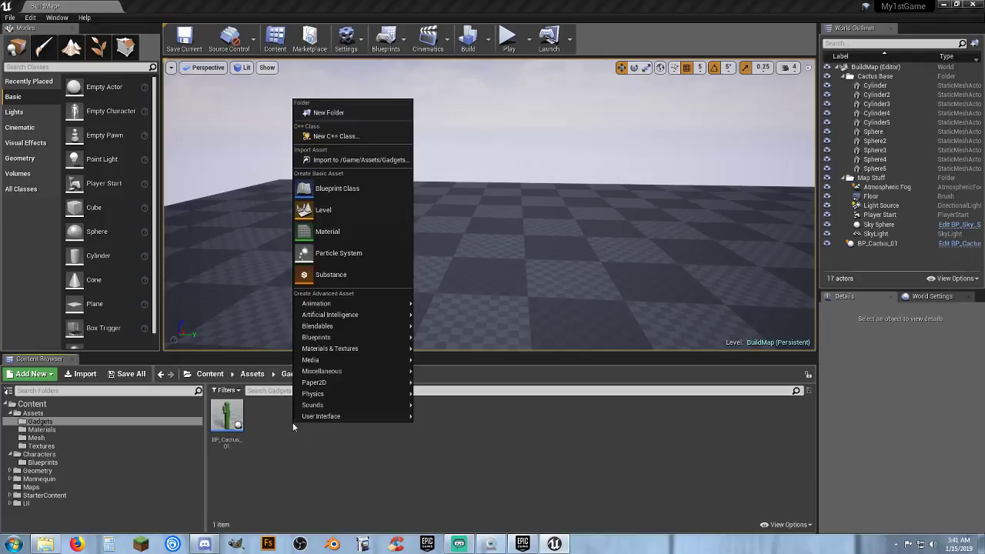
click(337, 187)
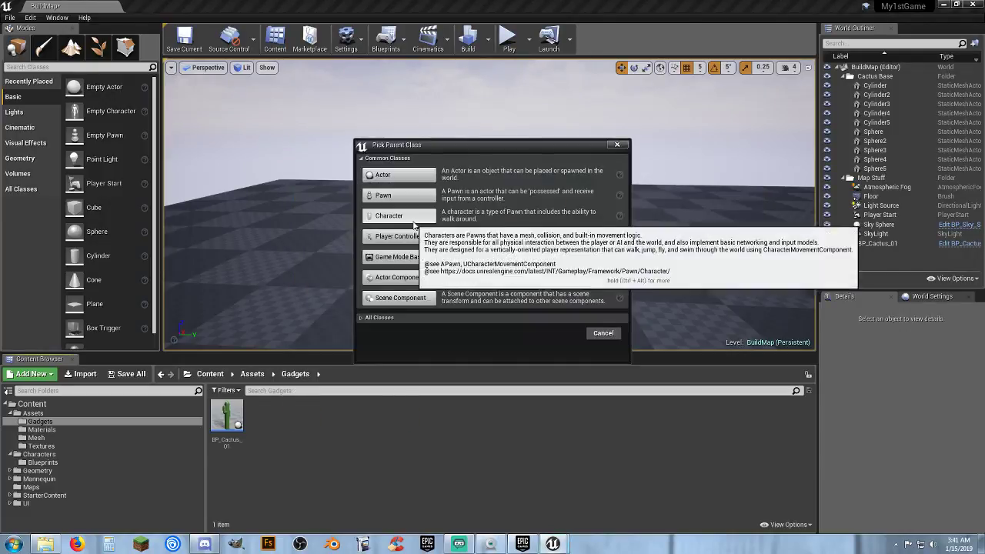
click(397, 175)
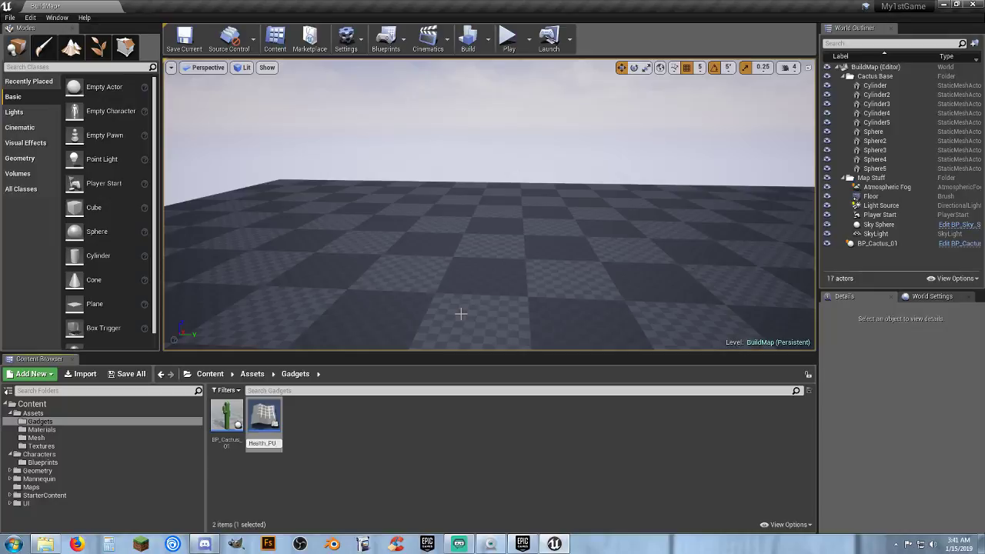
key(Return)
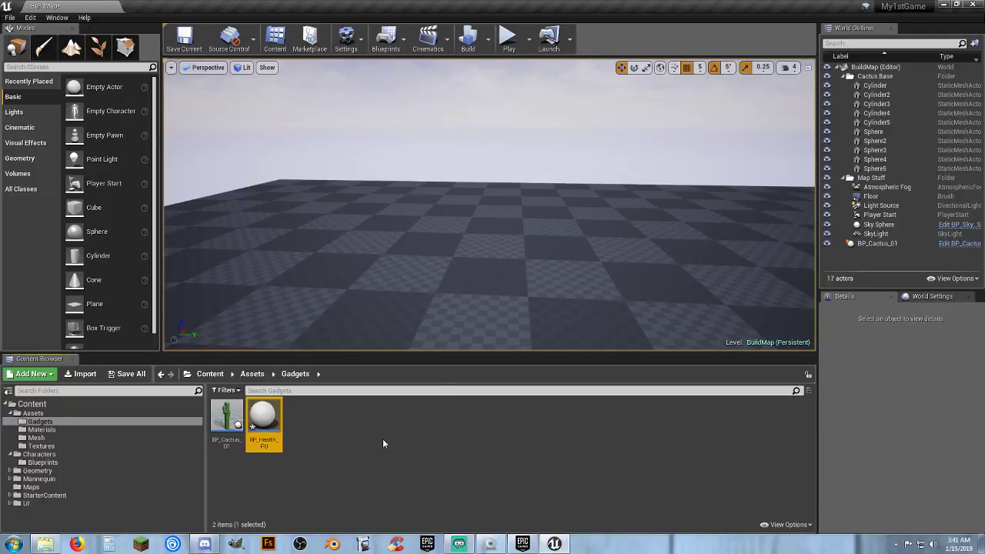
key(Return)
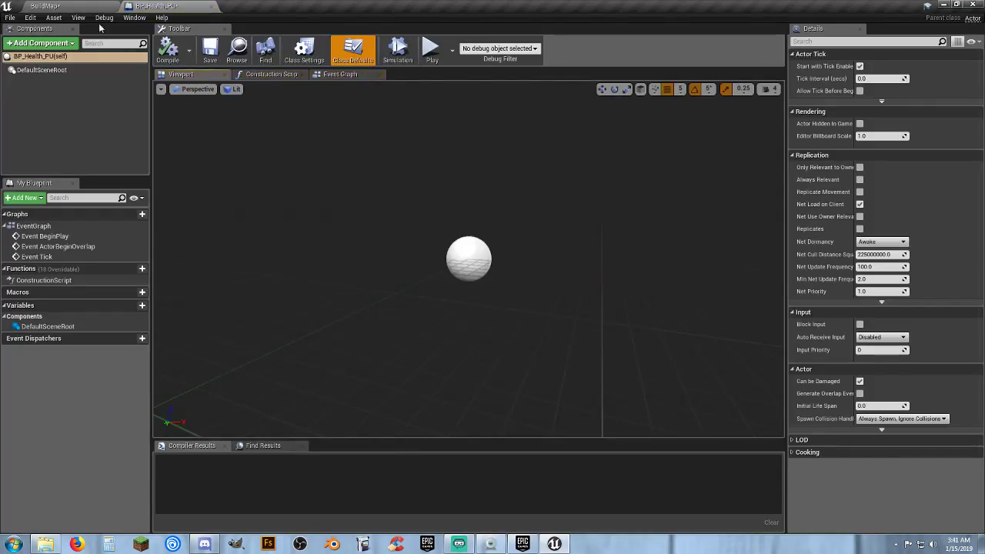
Add a Static Mesh component using SM_Health_PU to the BP_Health_PU Blueprint, keeping the component name SM_Health_PU.
click(57, 6)
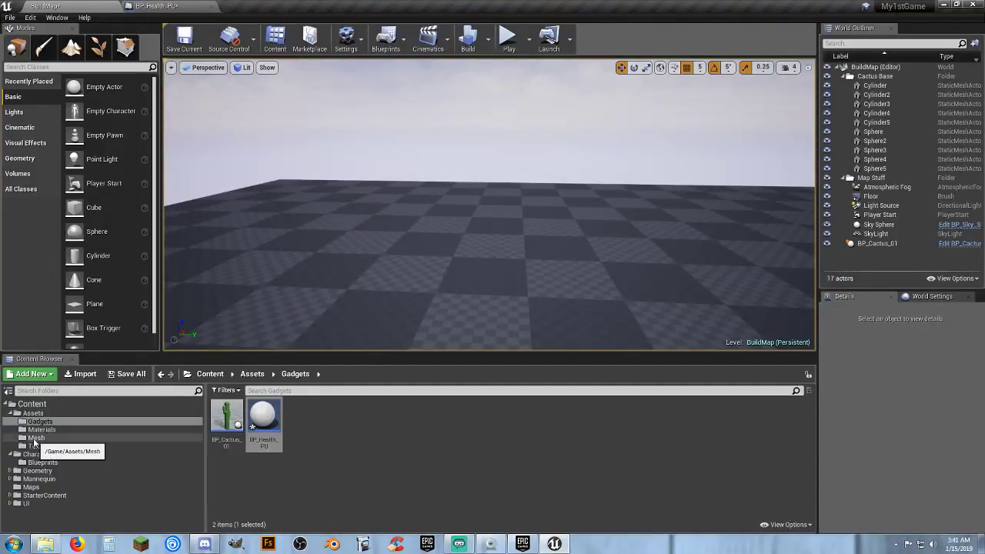
click(36, 437)
click(413, 419)
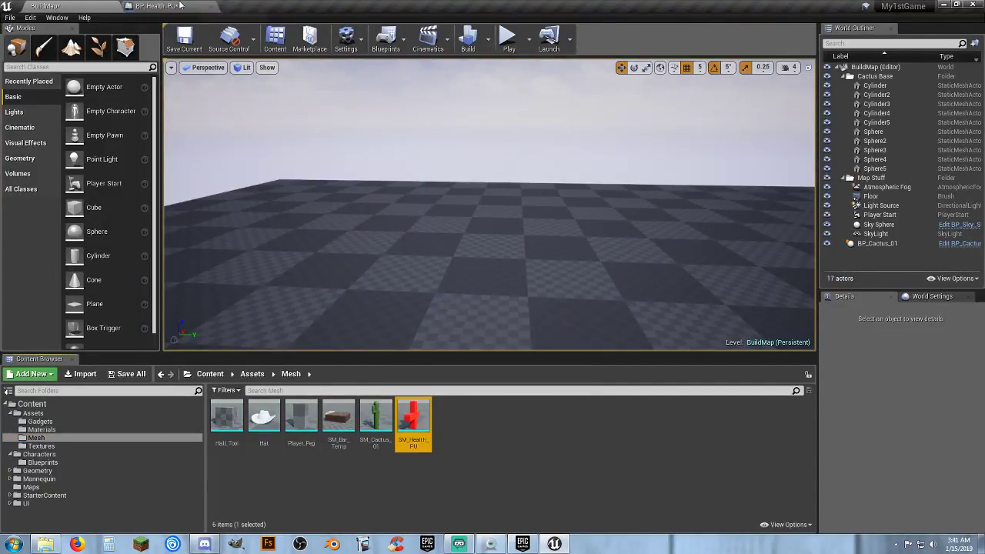
click(176, 6)
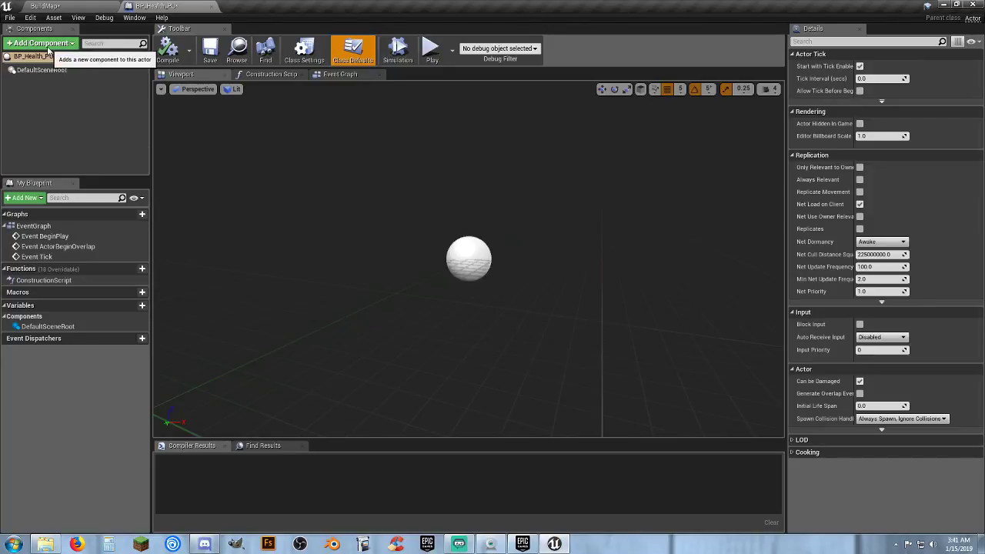
click(48, 49)
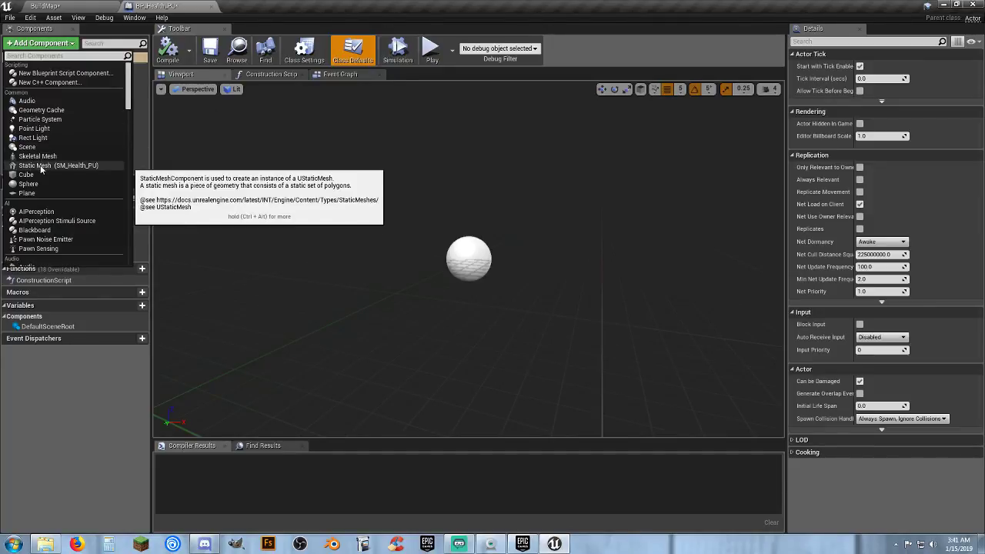
click(41, 166)
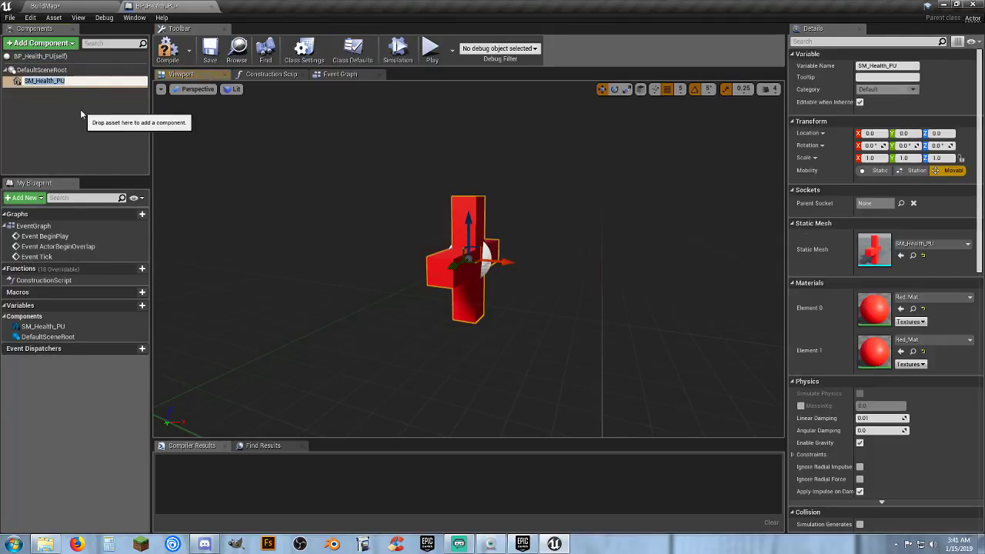
click(91, 128)
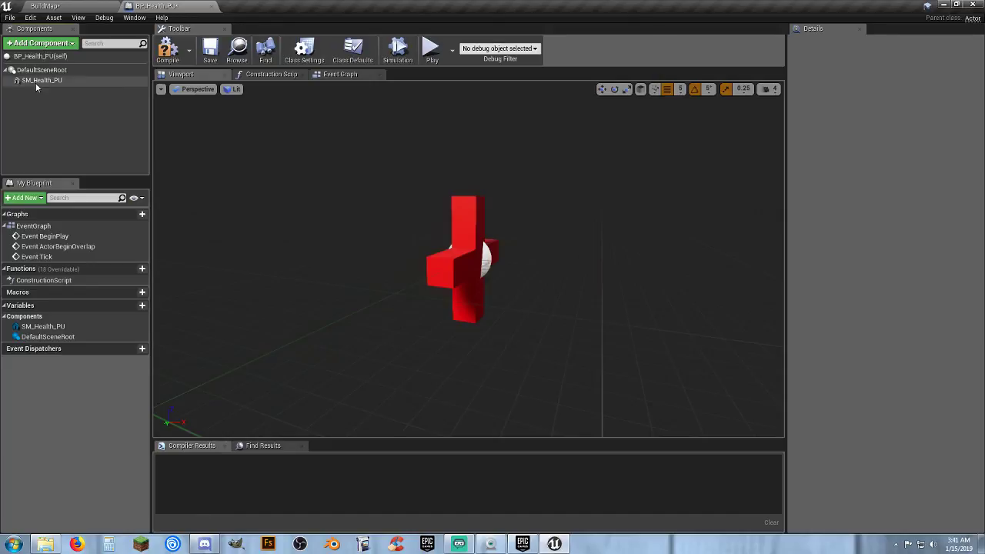
Add a Box Collision component to the BP_Health_PU Blueprint, keeping the component name Box.
click(34, 44)
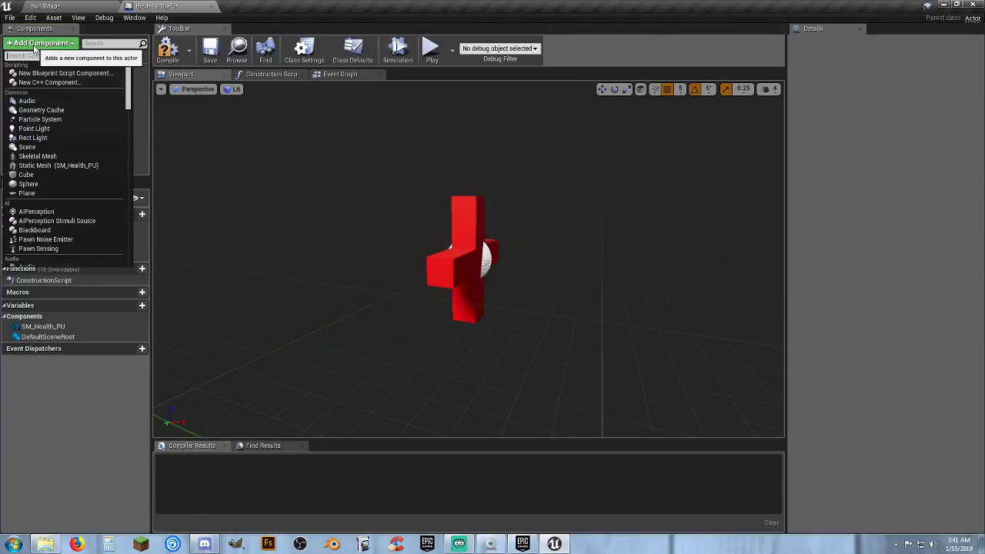
text(box)
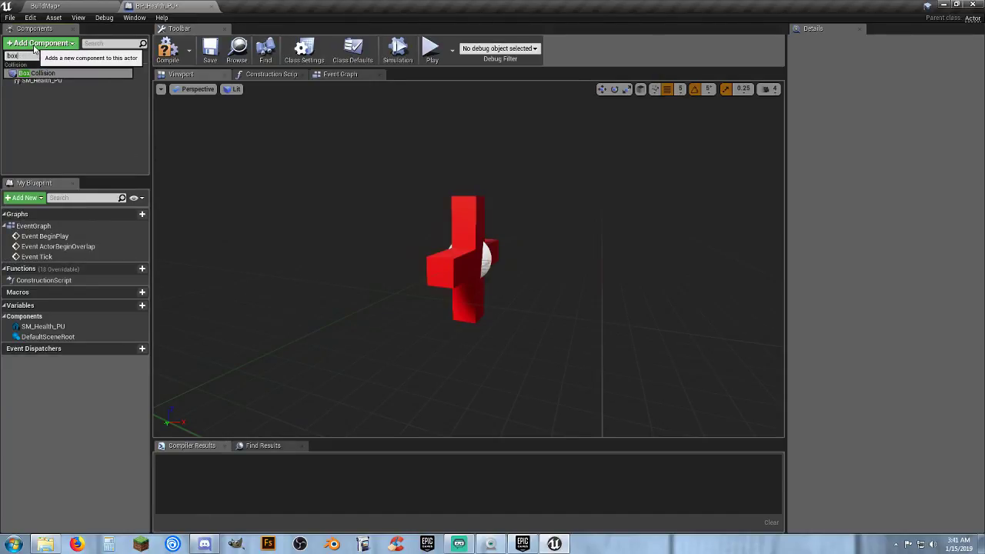
click(65, 73)
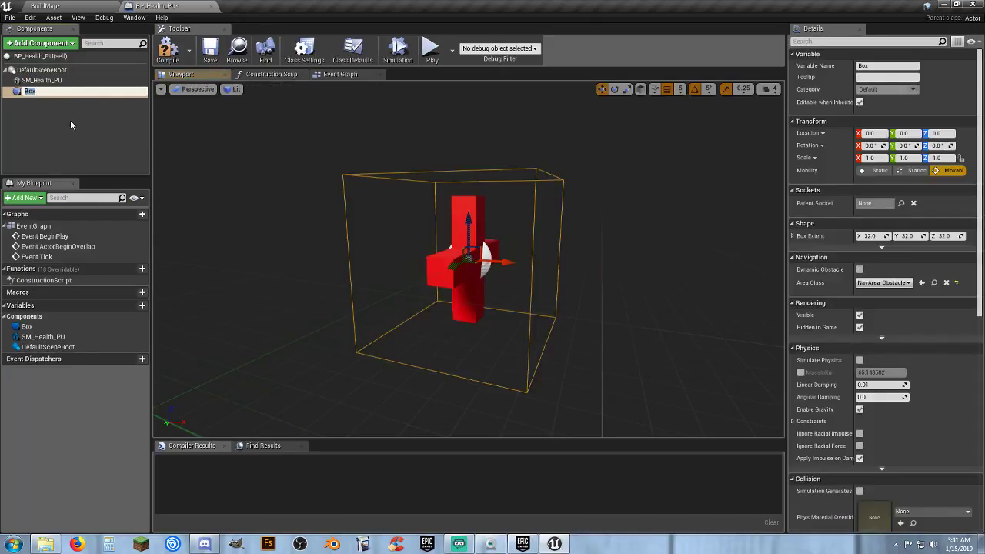
click(54, 116)
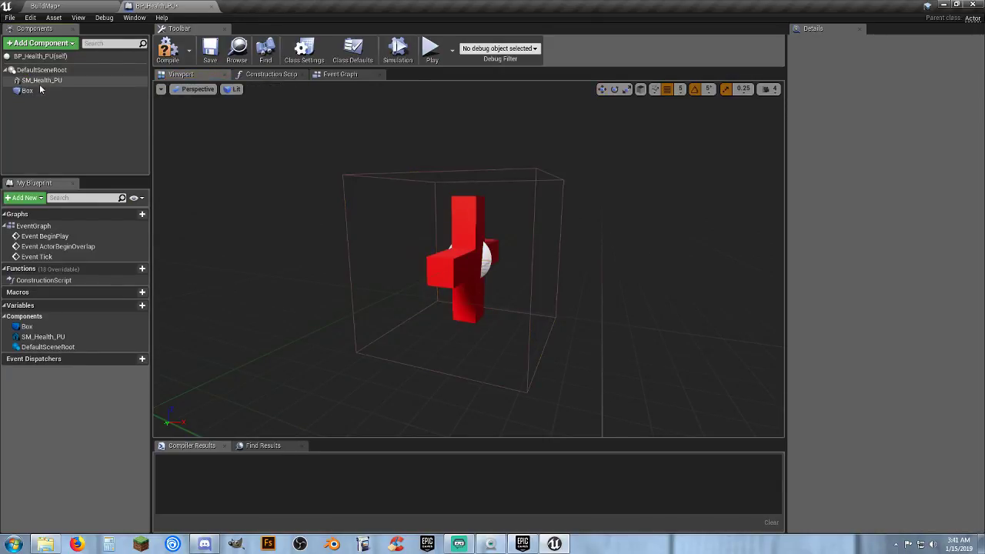
Scale the Box collision to 0.25 along X so it fits the cross's thickness, then compile and save the Blueprint.
click(31, 91)
click(627, 90)
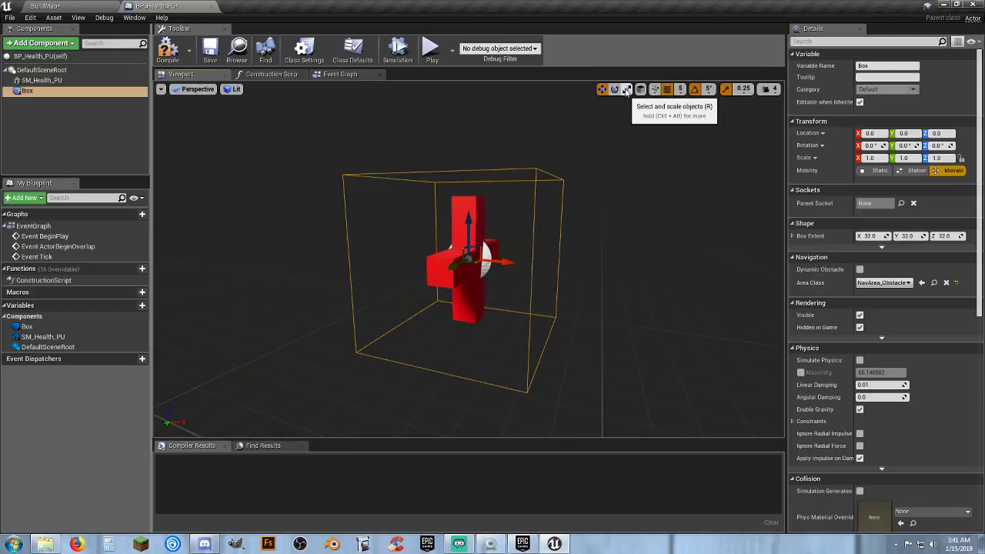
mouse_move(582, 196)
right_down()
mouse_move(592, 196)
mouse_move(582, 195)
right_up()
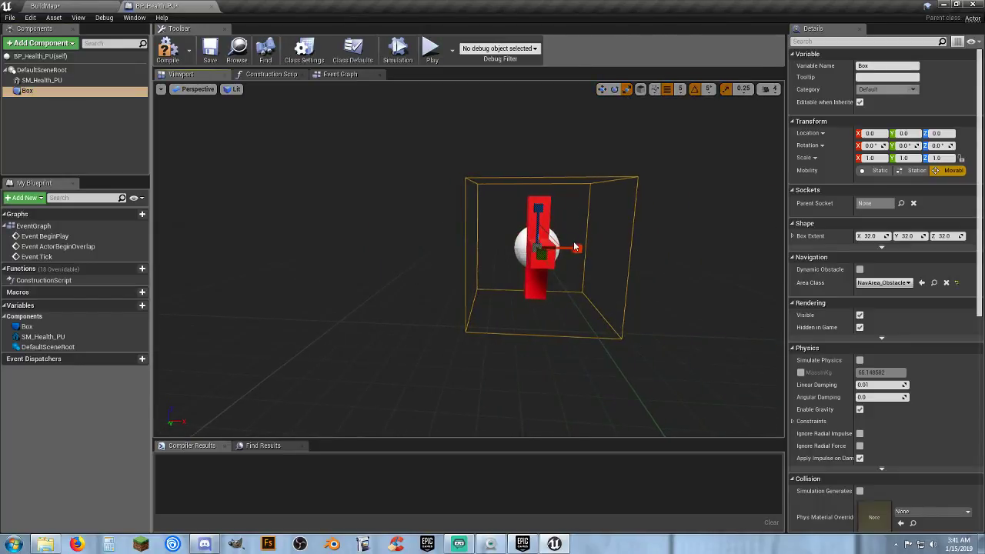
drag(574, 247, 527, 250)
key(d)
right_drag(575, 248, 492, 244)
scroll(493, 266, up, 5)
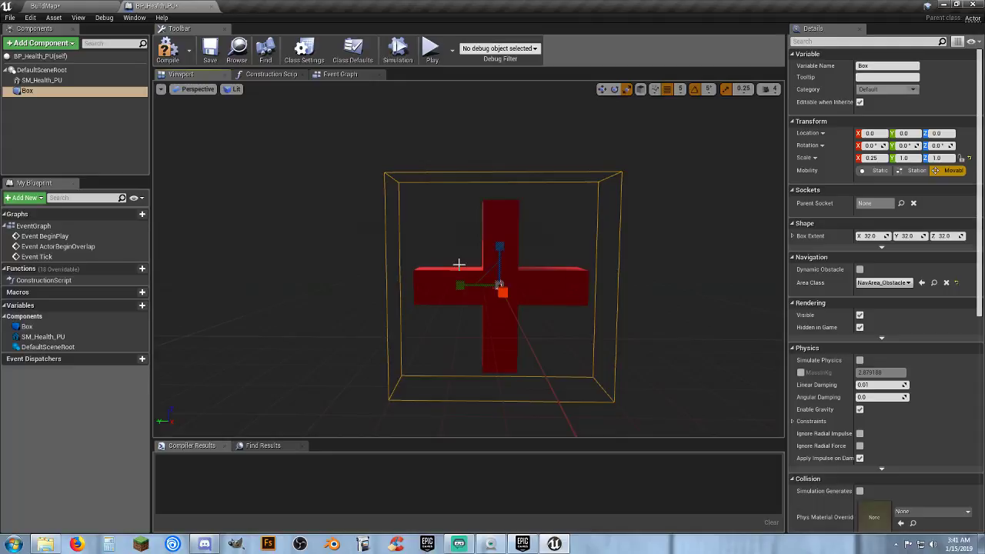
click(167, 50)
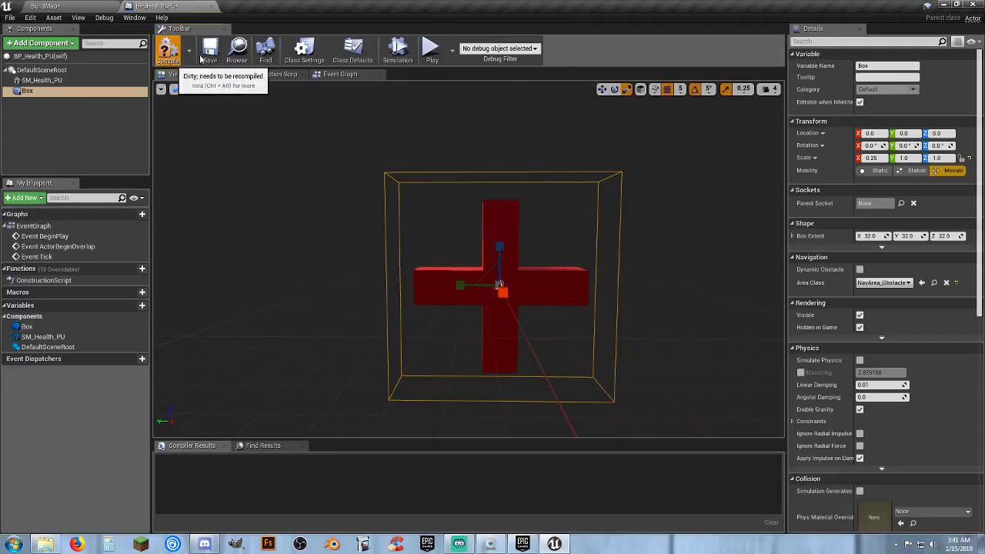
click(63, 135)
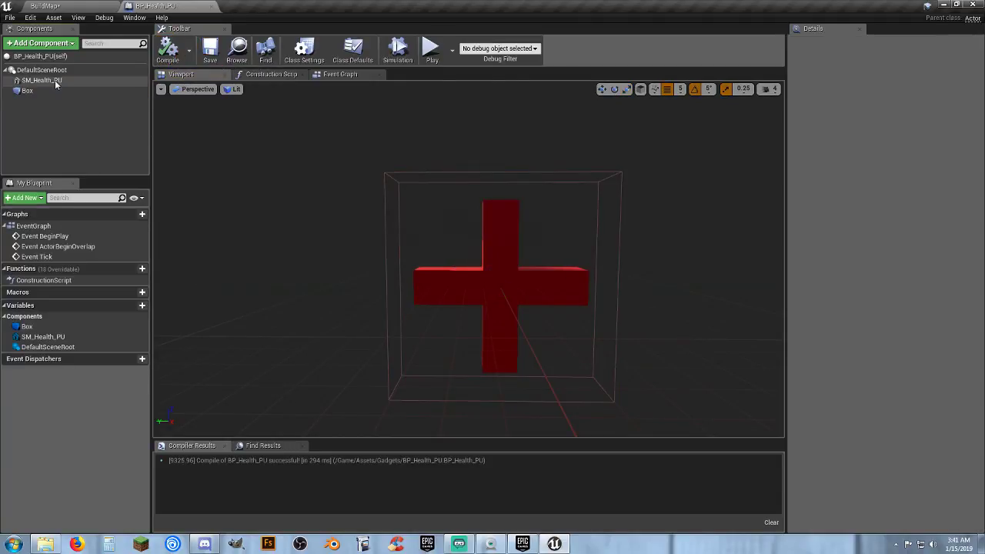
Open the list of available components for adding another one to BP_Health_PU.
click(35, 46)
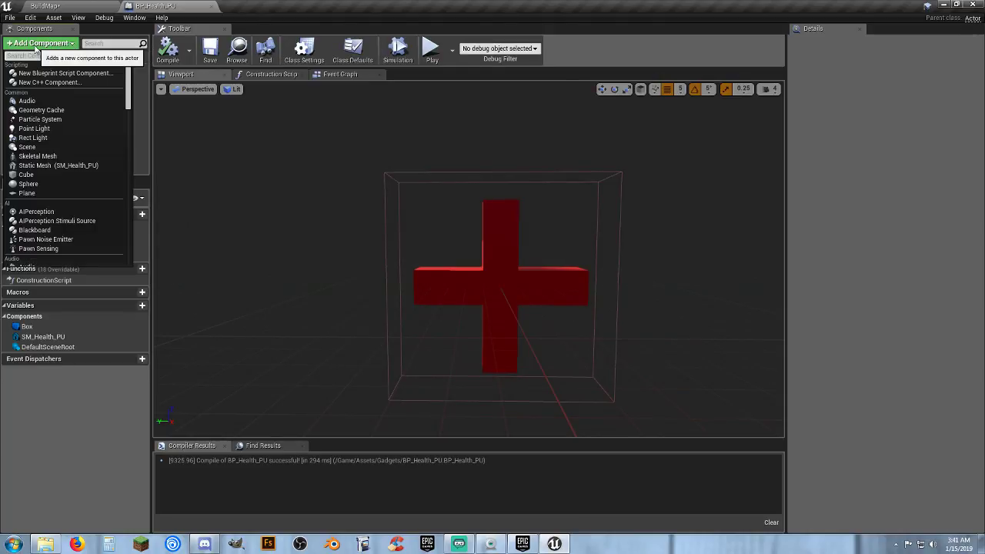
Add a Rotating Movement component to the BP_Health_PU blueprint.
text(ro)
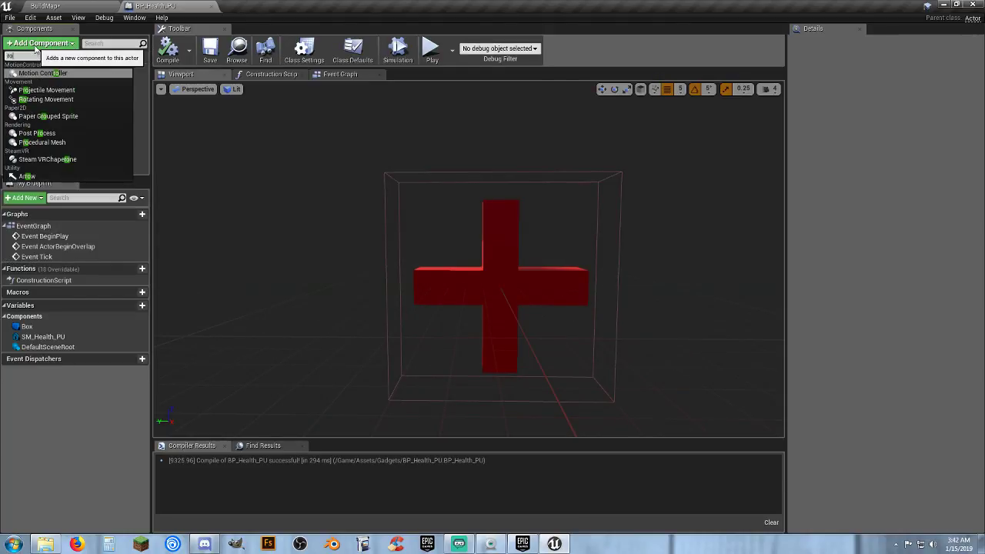
text(t)
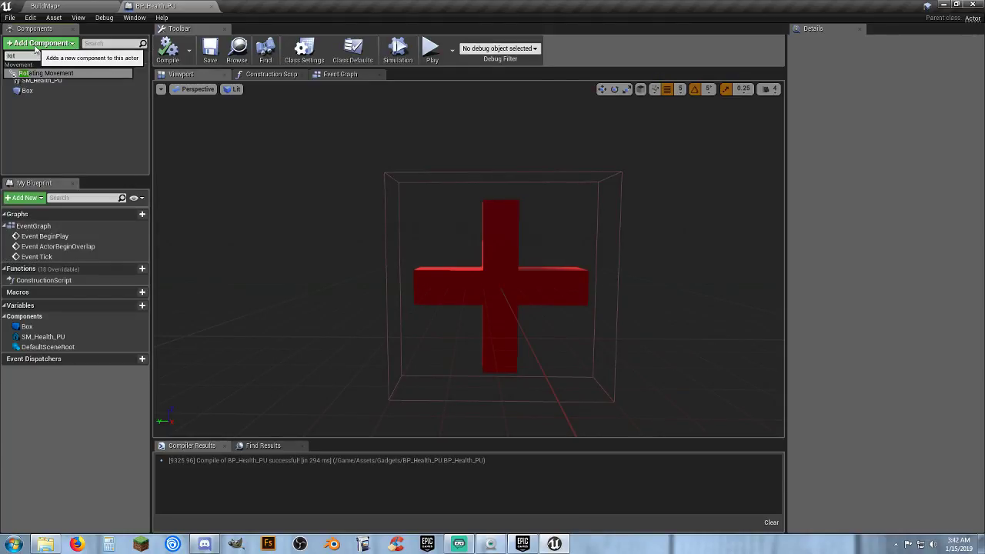
click(51, 73)
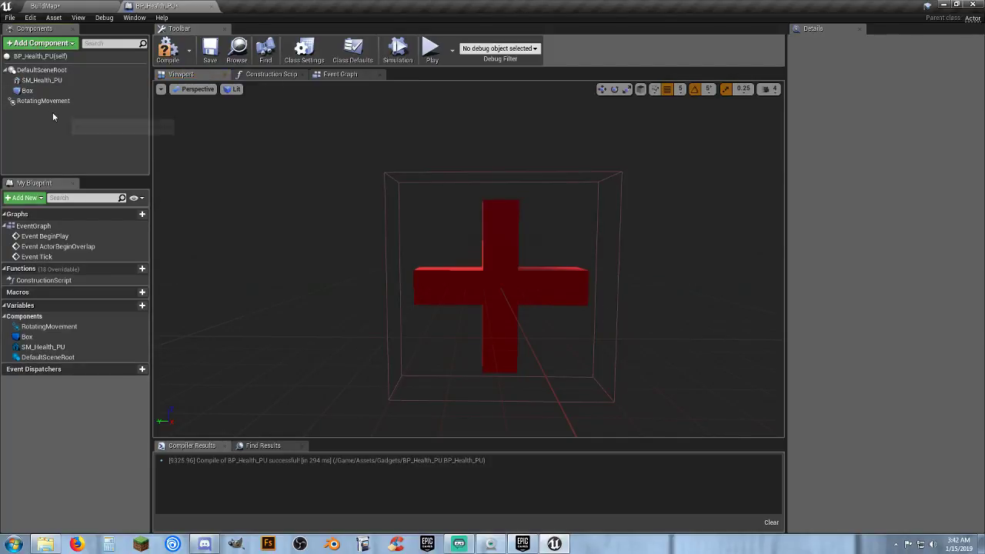
Set the RotatingMovement component's Z rotation rate to 100 and compile the blueprint.
click(43, 101)
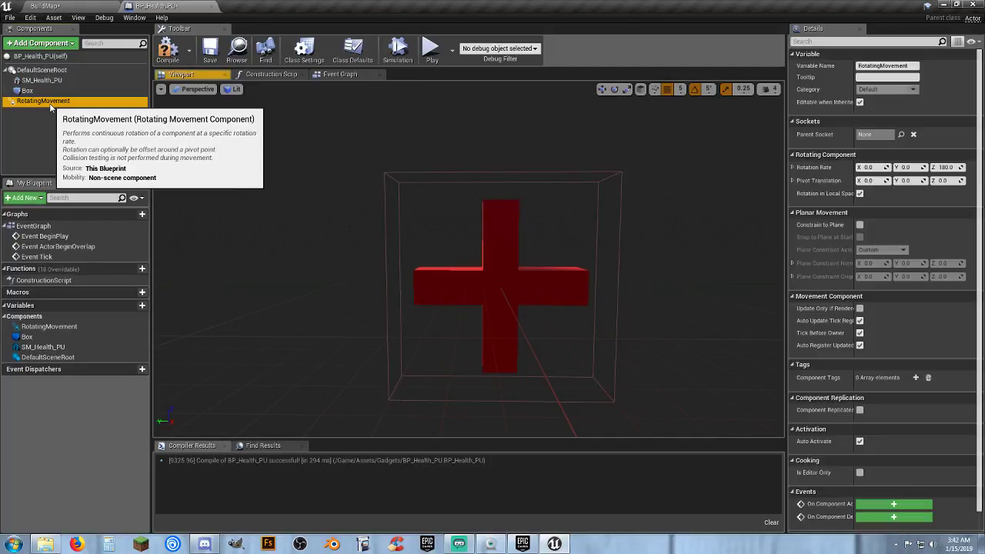
click(948, 167)
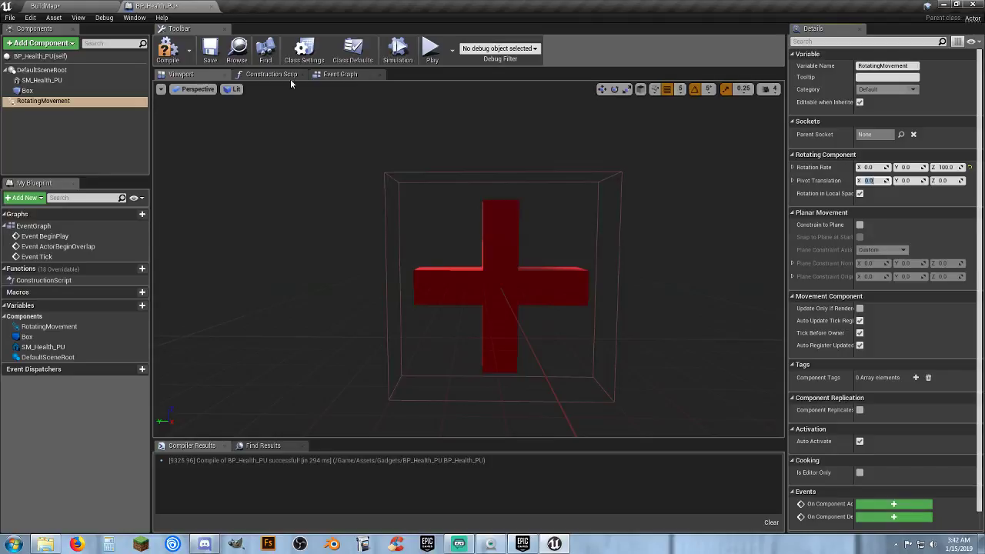
click(173, 49)
Place BP_Health_PU from the Gadgets folder onto the floor of the BuildMap level.
click(93, 7)
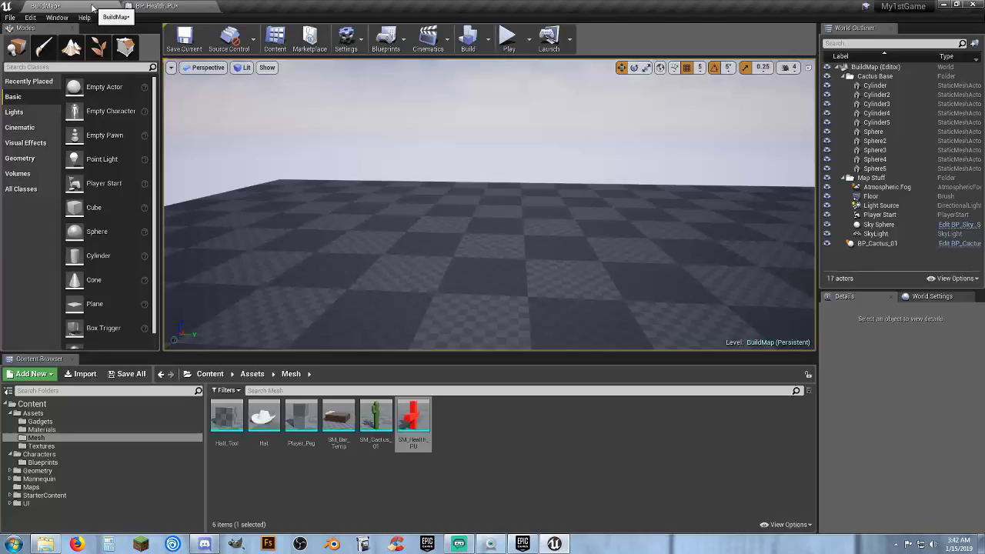
click(42, 429)
click(40, 421)
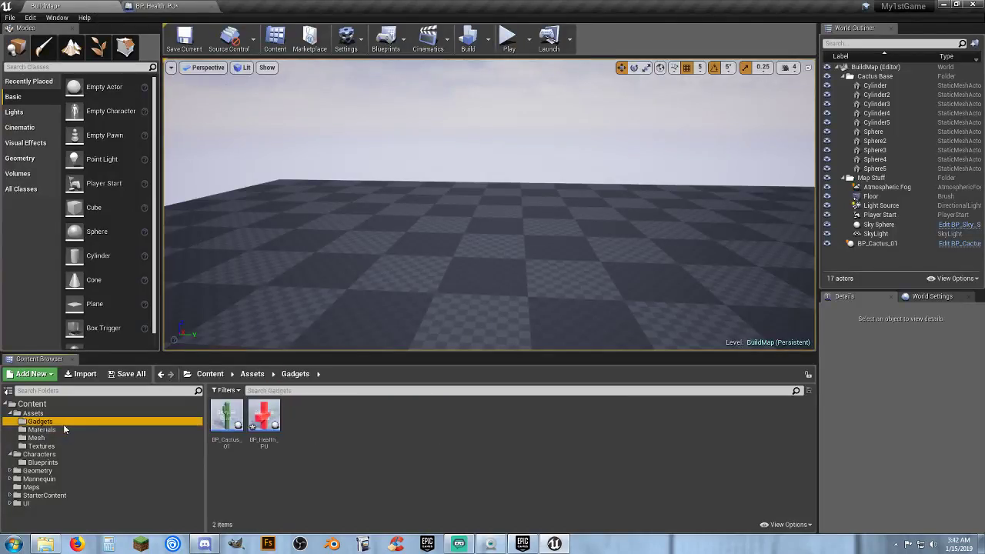
right_drag(453, 280, 456, 307)
key(s)
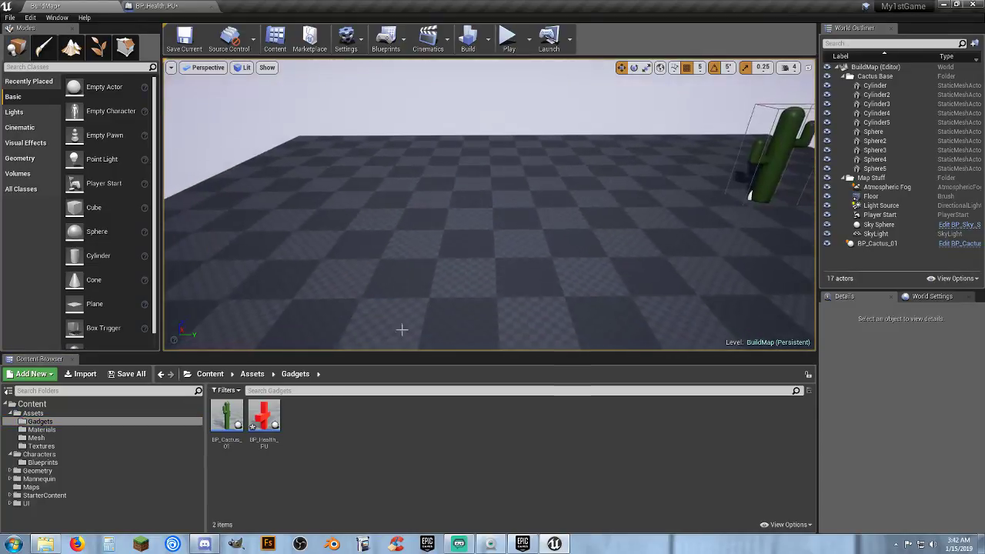
drag(269, 418, 541, 228)
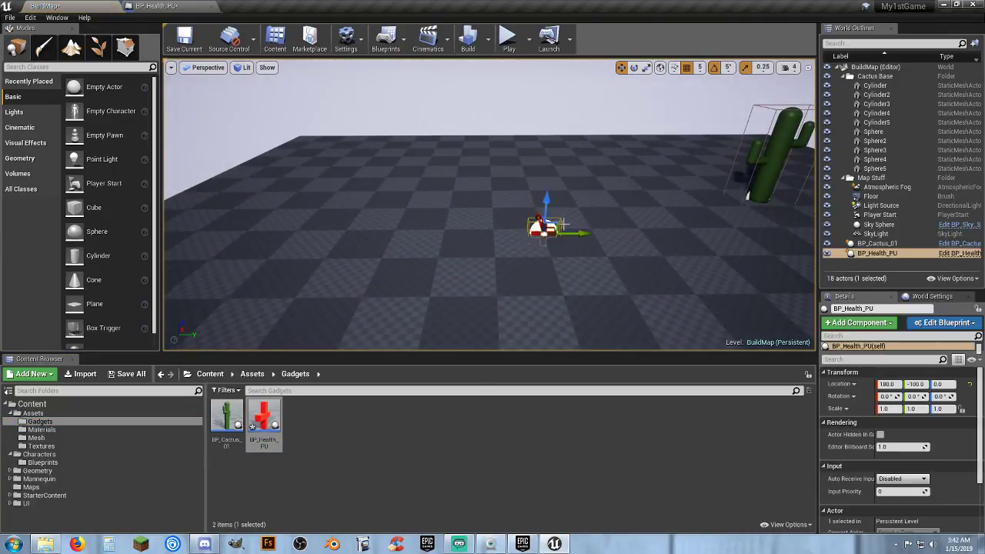
Set the placed health pickup's X and Y location to 0.
click(890, 384)
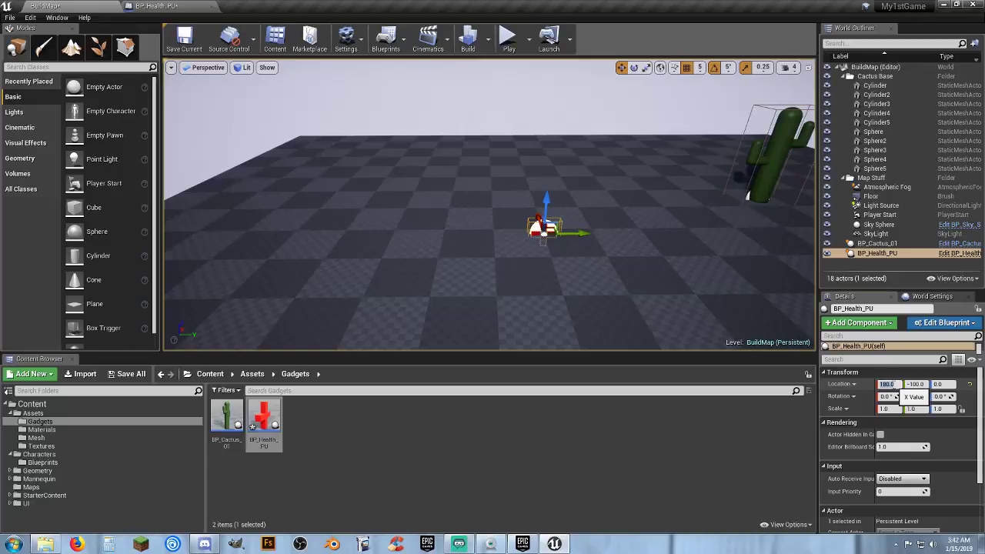
text(0)
key(Tab)
text(0)
key(Tab)
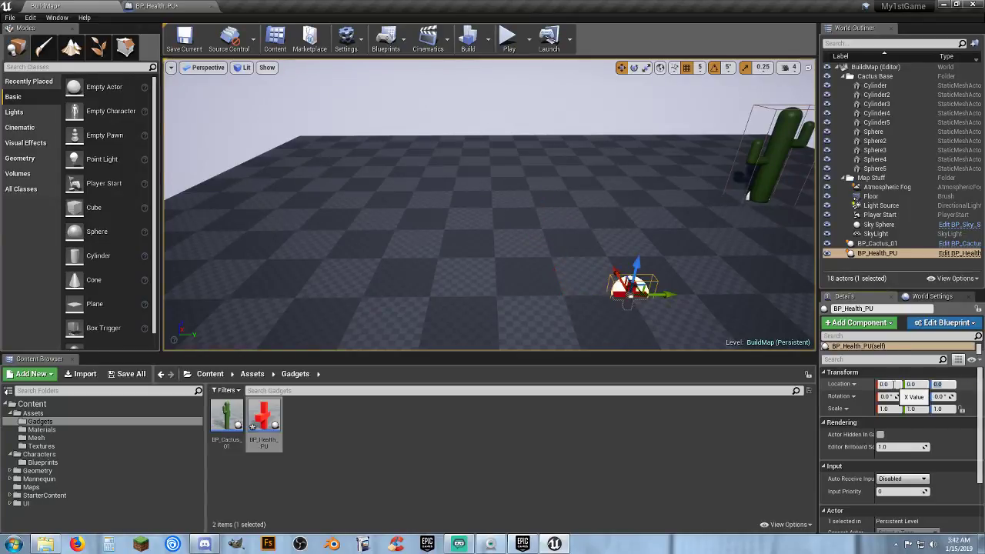
In the BP_Health_PU blueprint, move the SM_Health_PU mesh up to a Z location of 100.
click(156, 6)
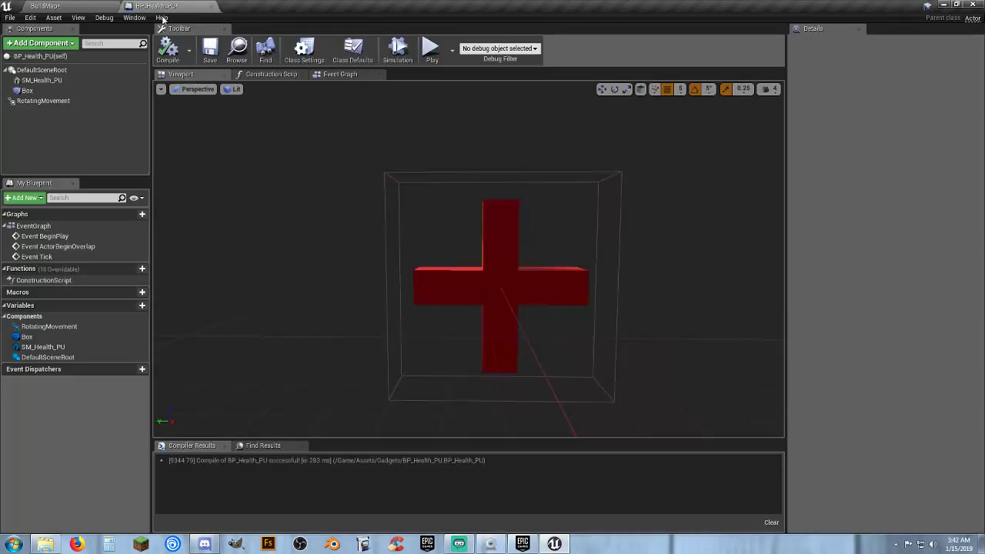
click(40, 80)
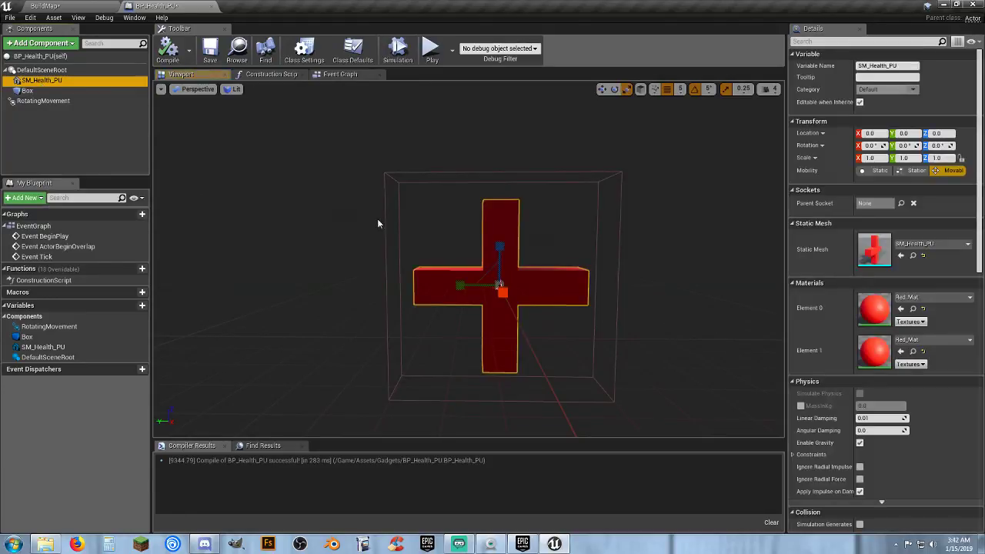
click(601, 89)
scroll(585, 200, down, 3)
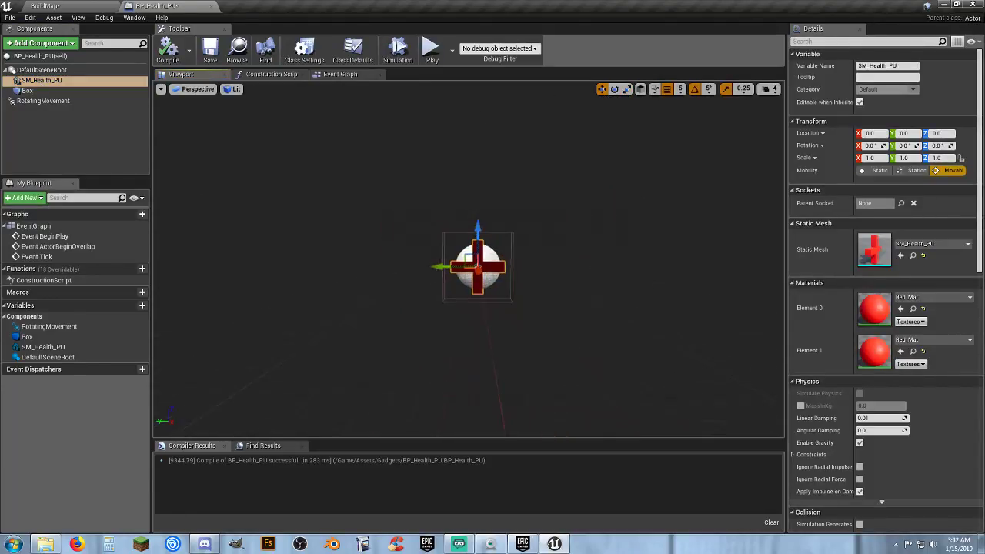
drag(475, 224, 502, 120)
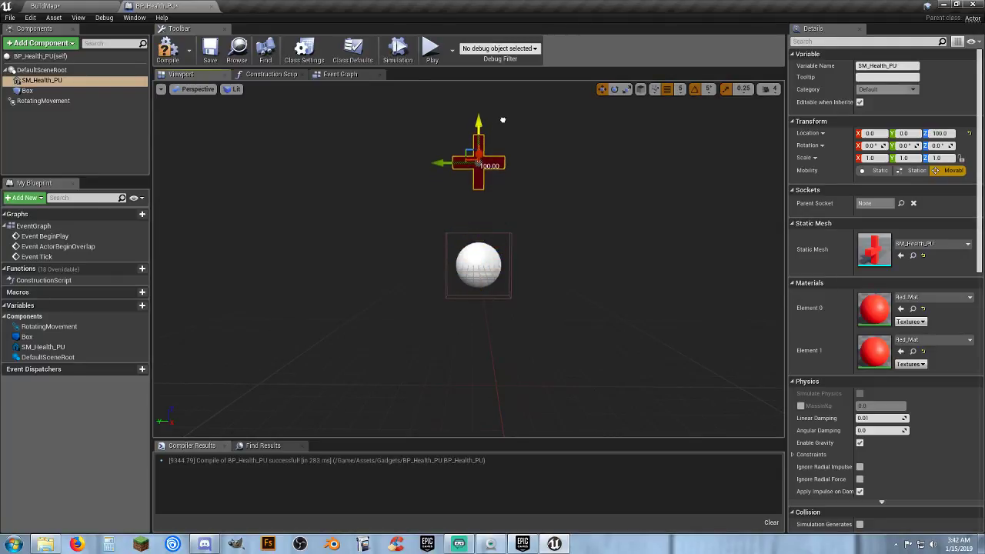
Move the Box collision component up to Z 100 around the mesh, then compile and save the blueprint.
click(27, 91)
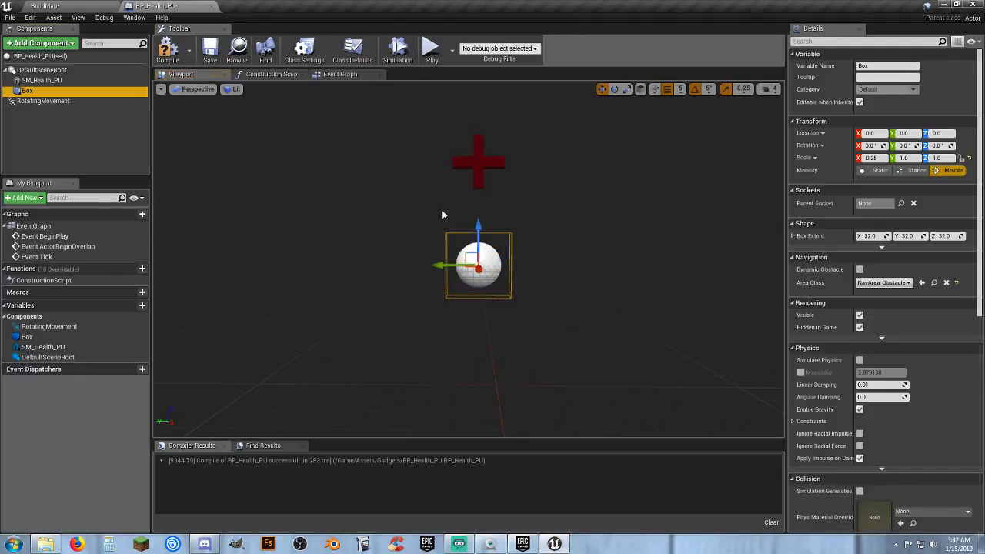
drag(478, 229, 478, 123)
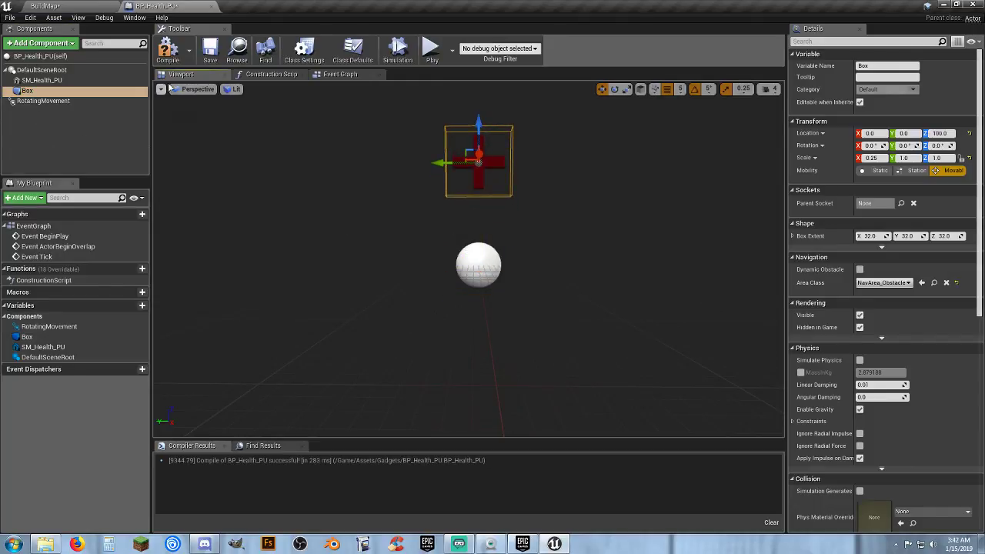
click(168, 52)
click(211, 52)
Play-test the BuildMap level, walking the character around the health pickup to check its rotation and height, and stop the session.
click(79, 5)
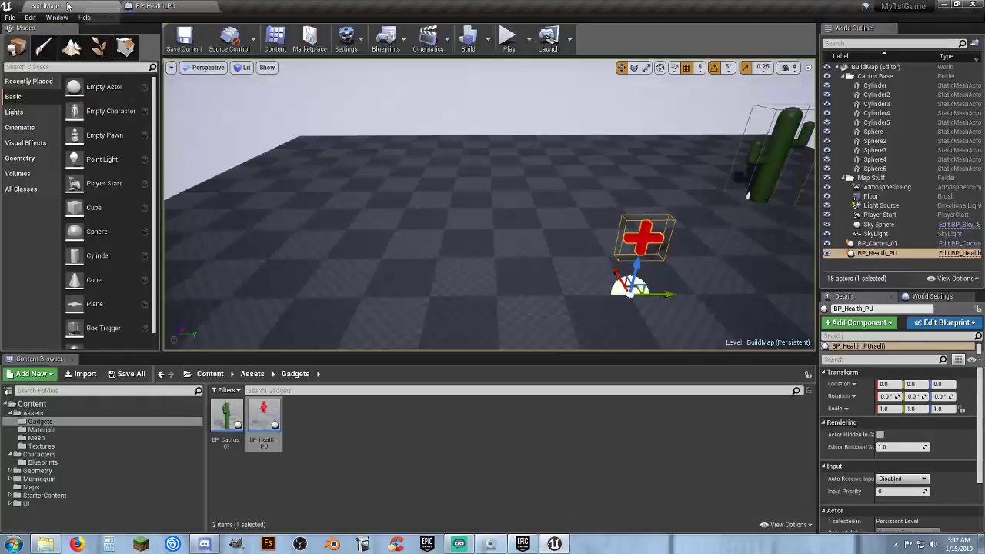
click(508, 40)
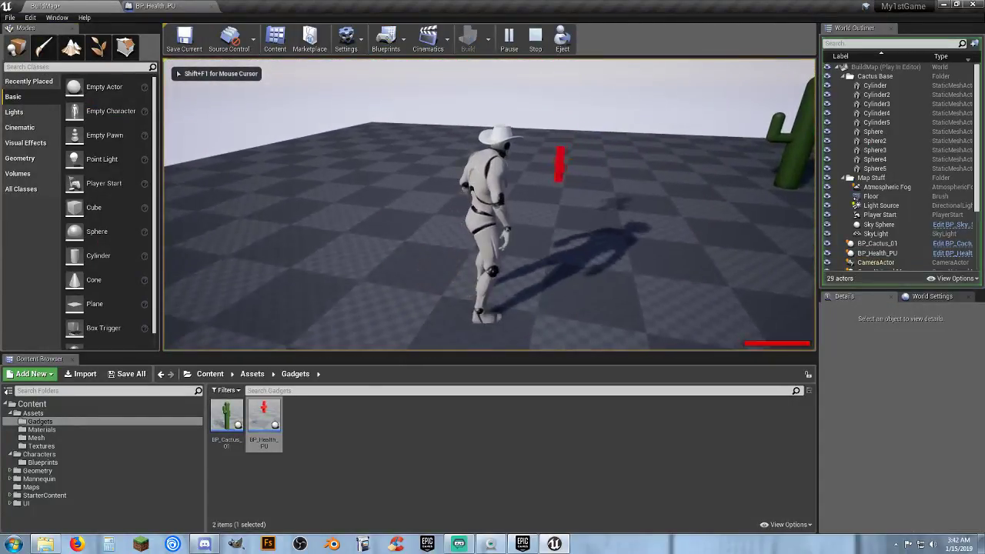
key(d)
key(w)
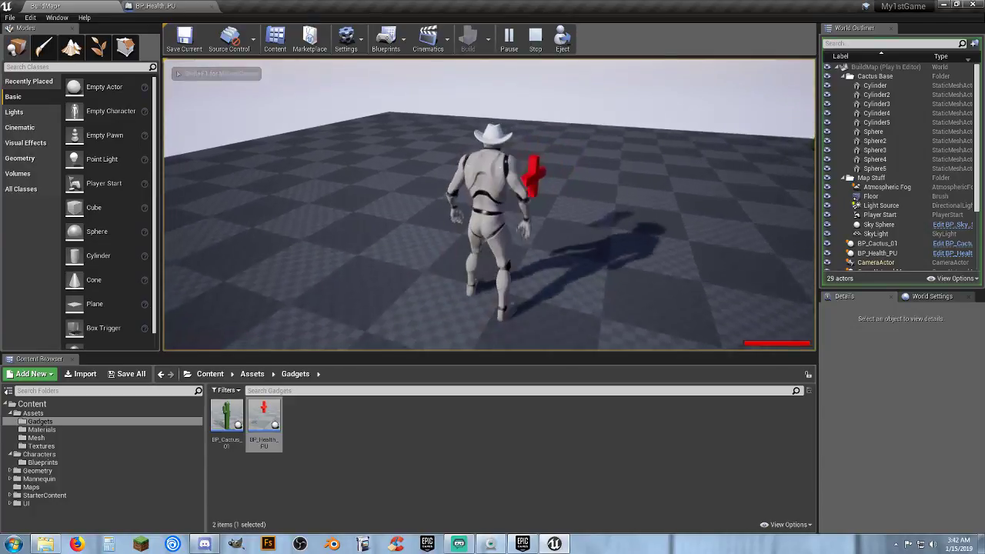
key(d)
key(w)
key(a)
key(a)
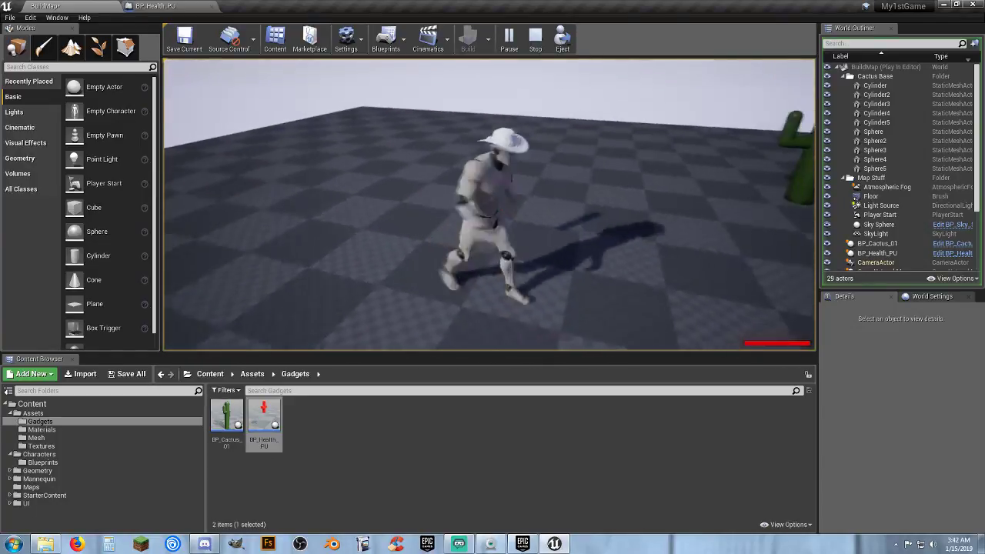
key(w)
key(s)
key(w)
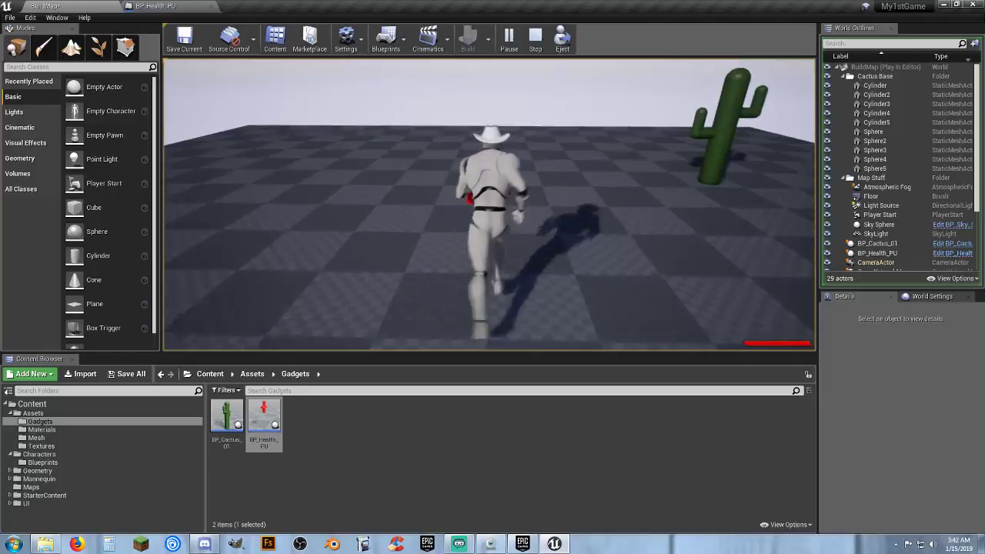
key(s)
key(a)
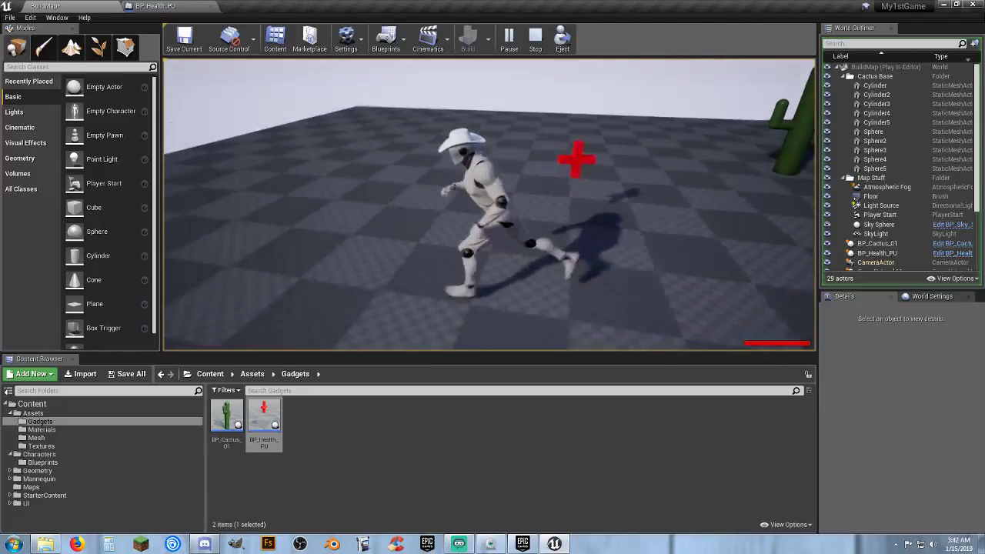
key(Escape)
Delete all the default event nodes from BP_Health_PU's Event Graph.
click(153, 6)
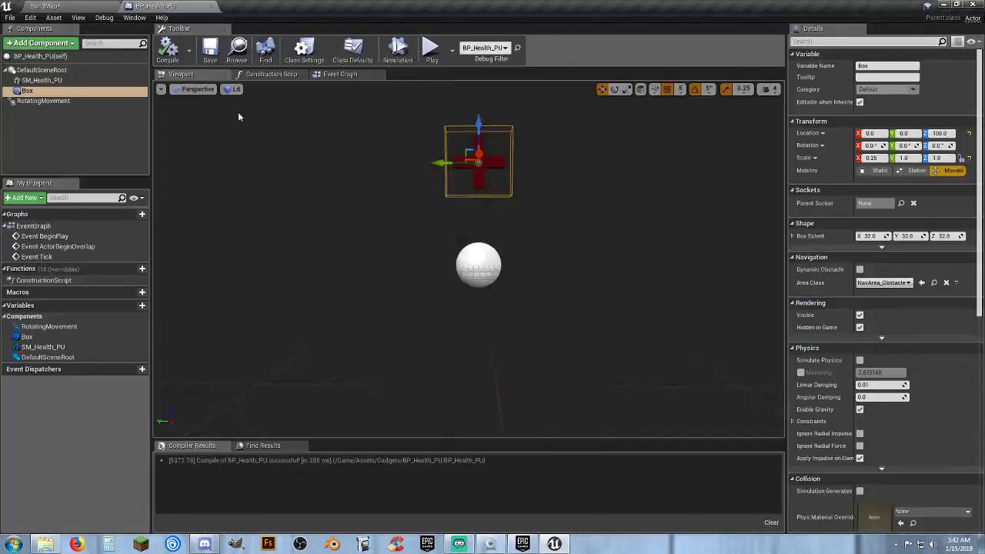
click(340, 74)
drag(582, 403, 448, 166)
key(Delete)
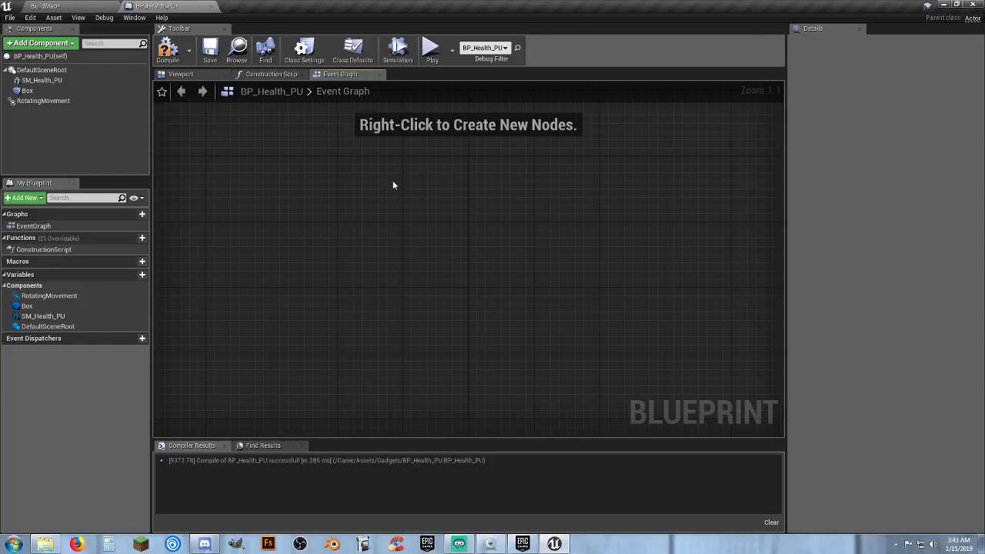
Add an OnComponentBeginOverlap event for the Box component.
right_click(51, 91)
mouse_move(116, 107)
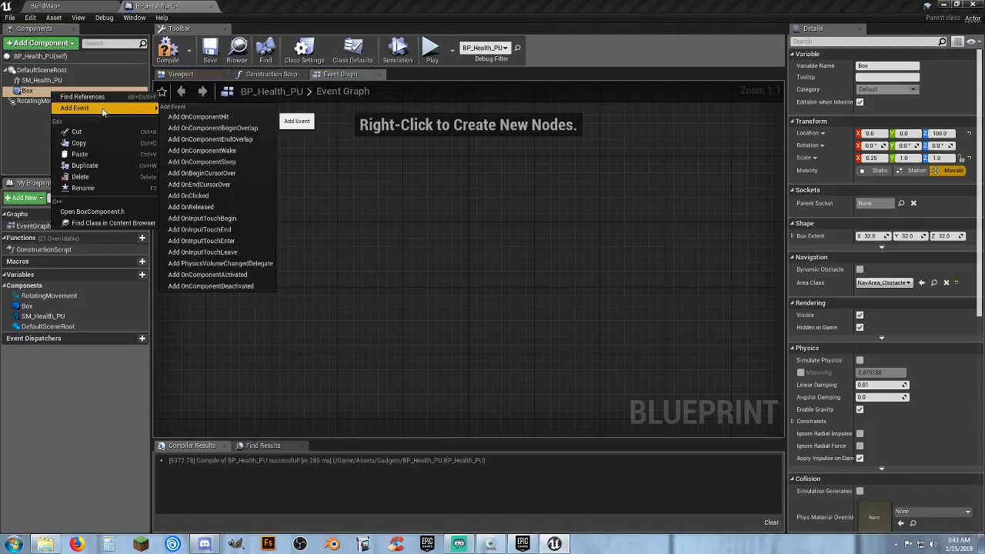
click(221, 132)
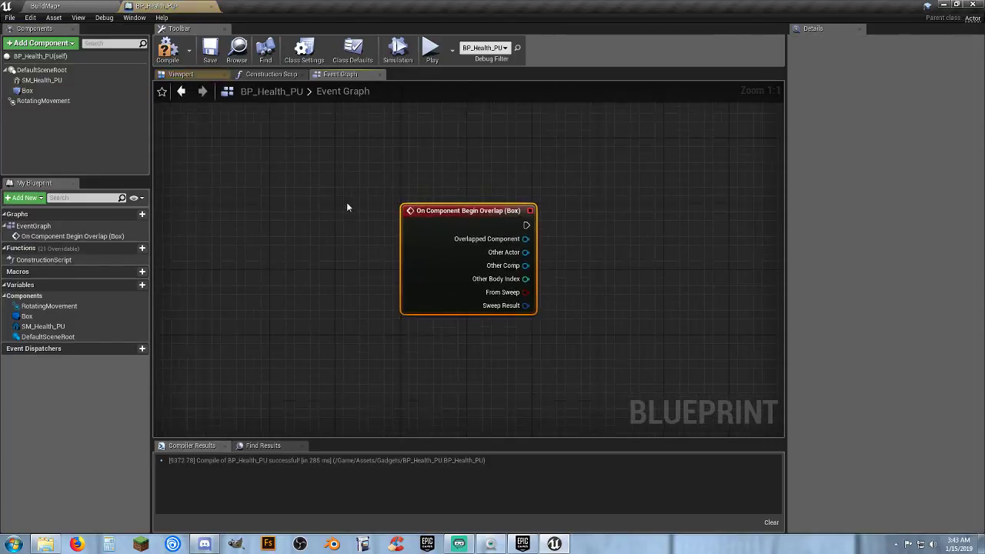
Create a Cast To Player_Base node from the overlap event's Other Actor output and align it with the event.
right_drag(513, 241, 445, 246)
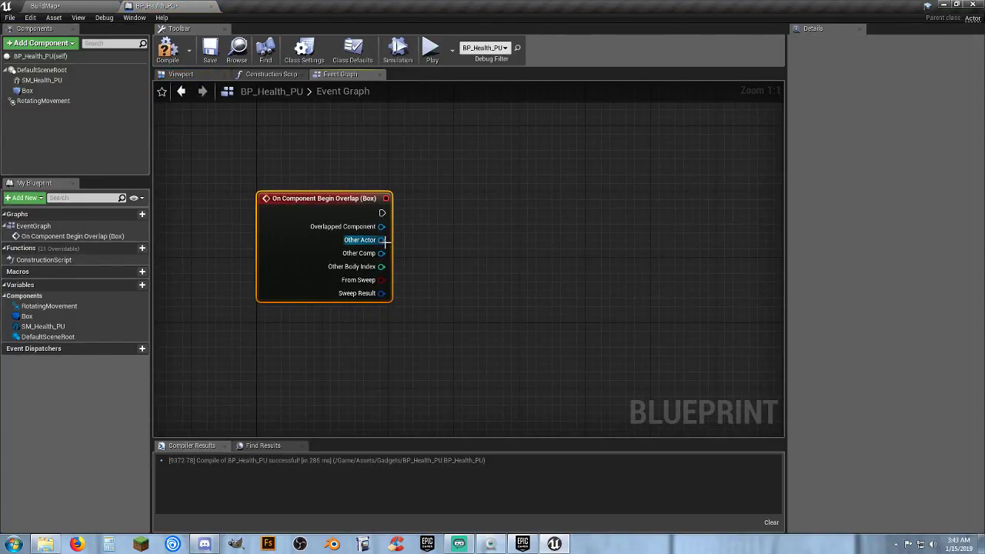
drag(385, 240, 452, 230)
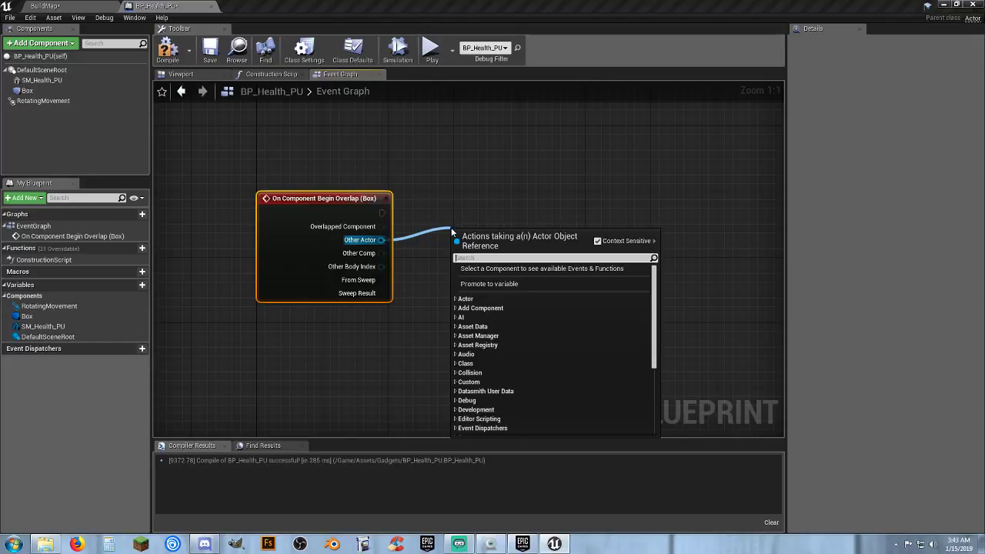
text(player_)
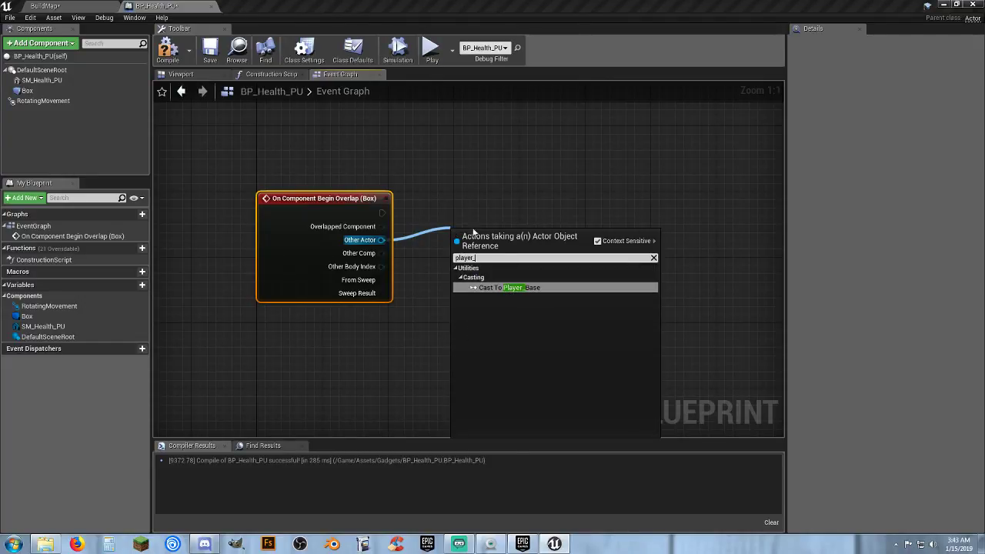
click(526, 289)
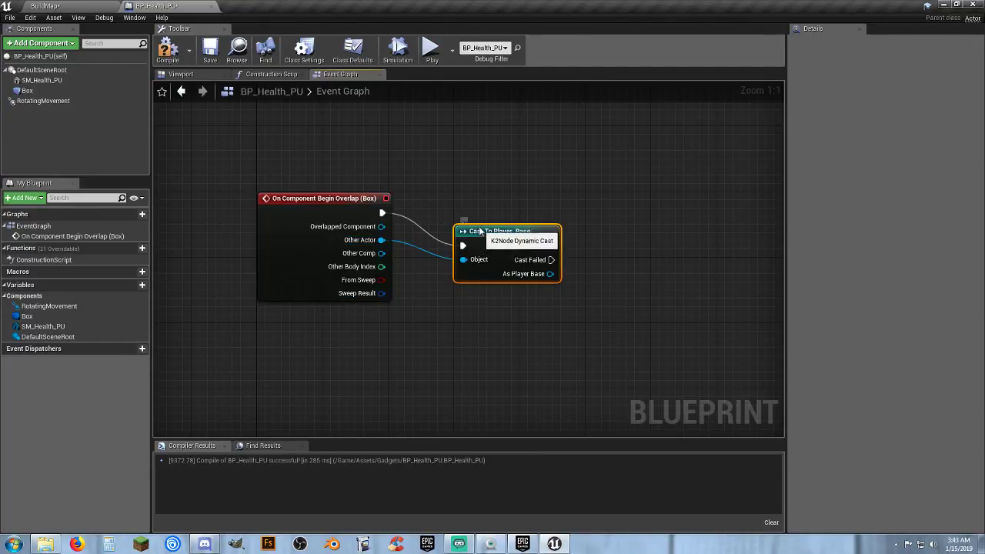
drag(477, 233, 477, 199)
click(484, 269)
Add a Get Health node from the cast's As Player Base output and position it just below the cast node.
right_drag(483, 270, 428, 260)
drag(493, 230, 538, 253)
text(get)
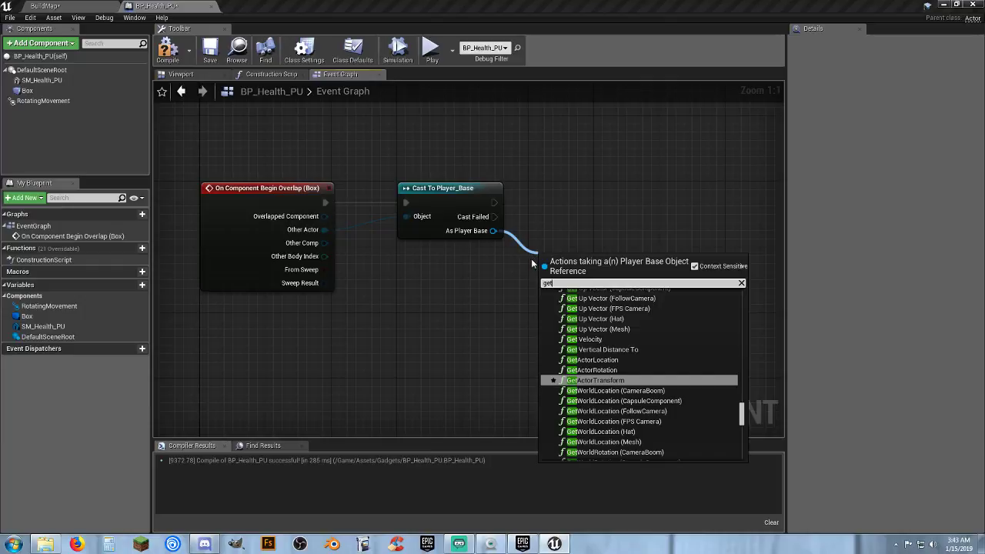
text(he)
click(582, 312)
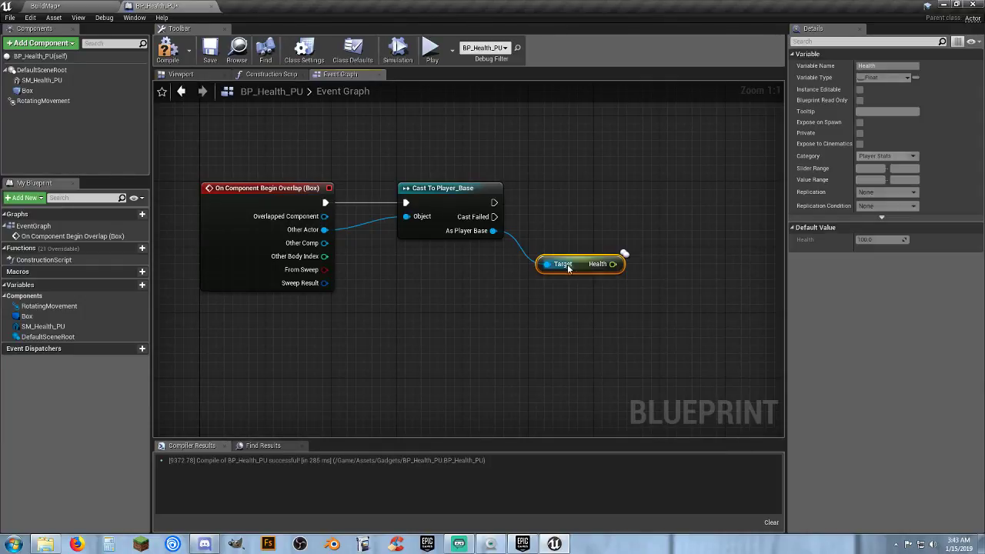
drag(568, 268, 562, 260)
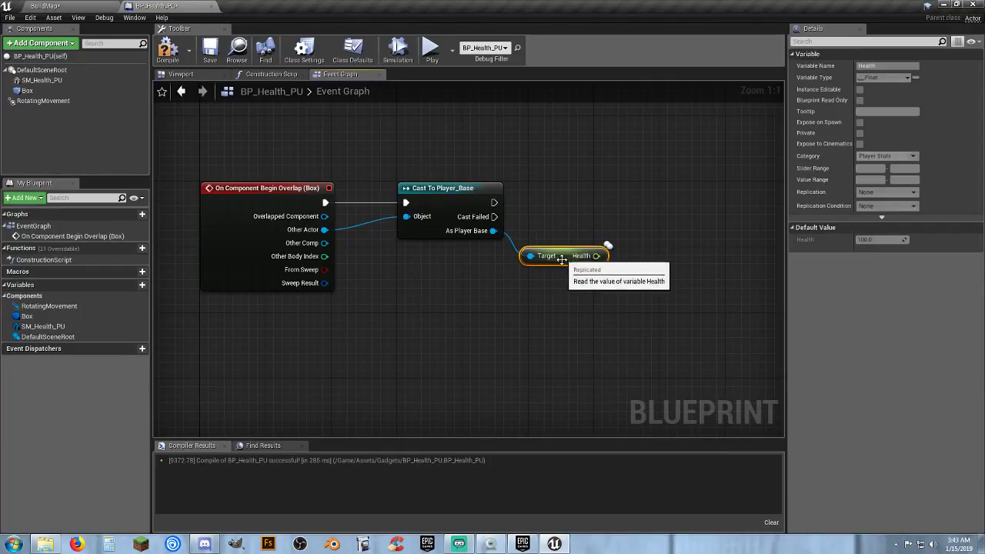
click(569, 298)
right_drag(569, 298, 481, 322)
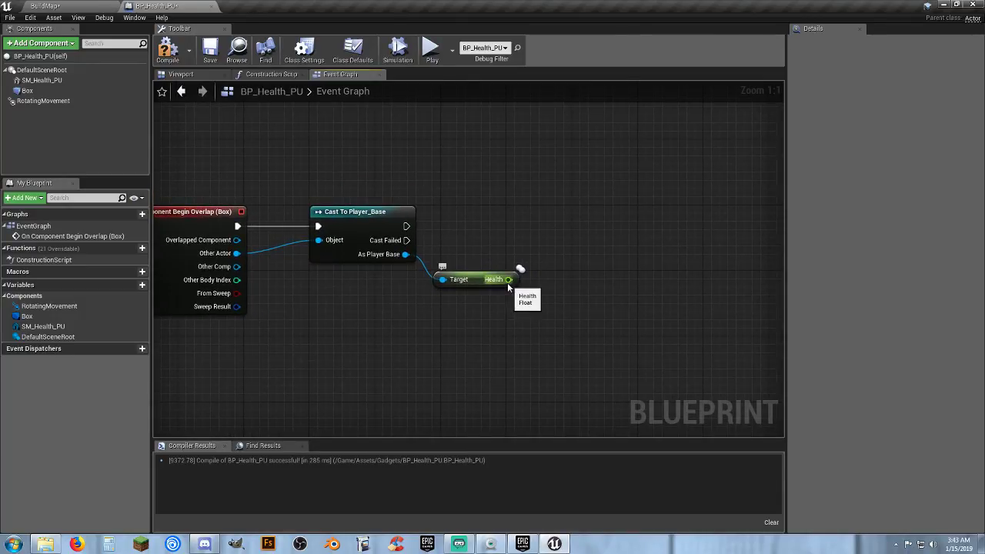
Add a float < float comparison node from the Get Health node's Health output.
drag(509, 280, 561, 293)
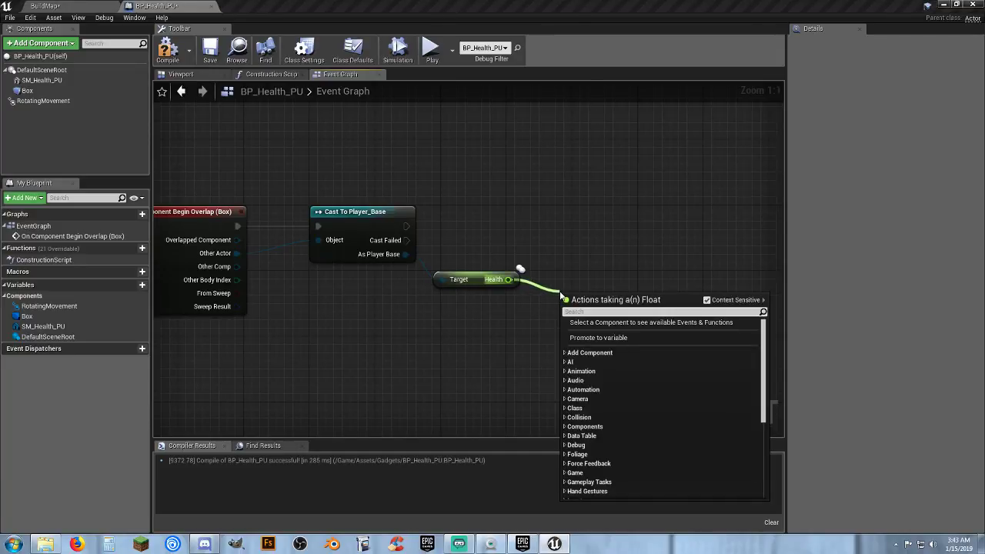
text(float)
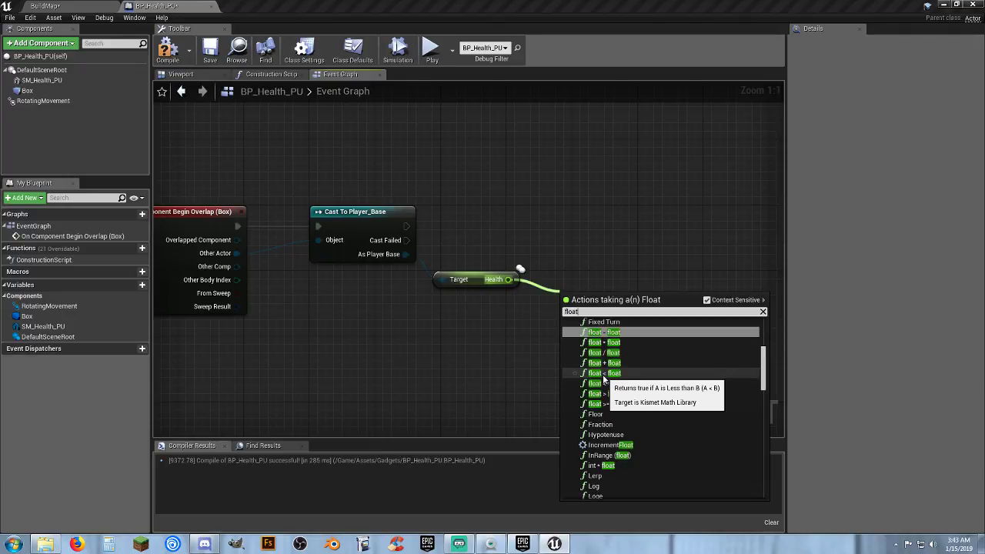
click(603, 374)
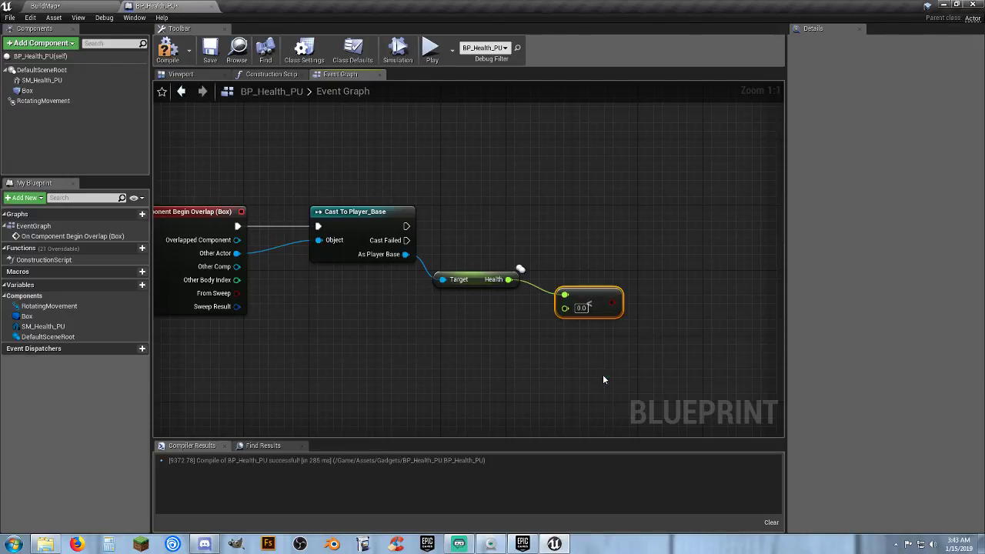
click(580, 309)
click(528, 352)
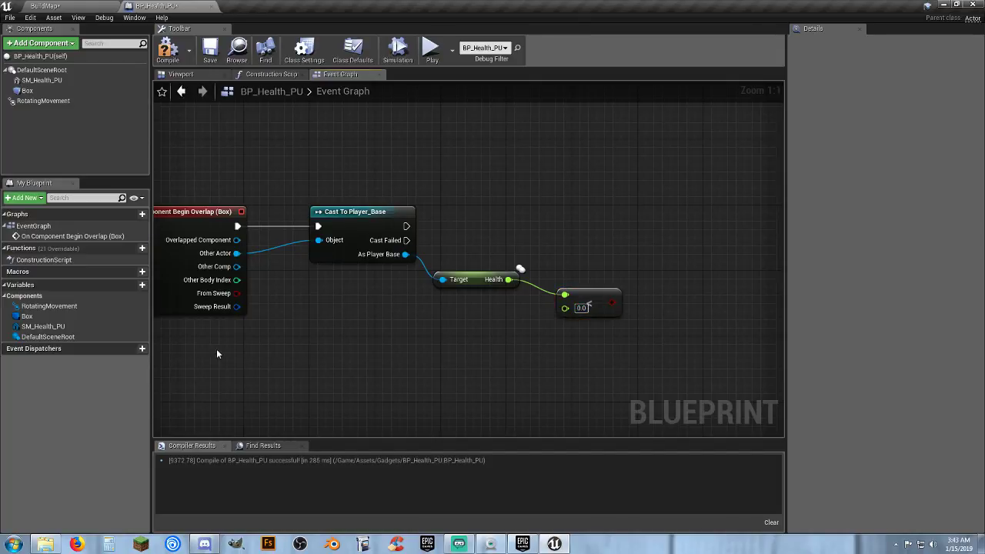
Create a blueprint variable named Max Health and set its type to Float.
click(131, 286)
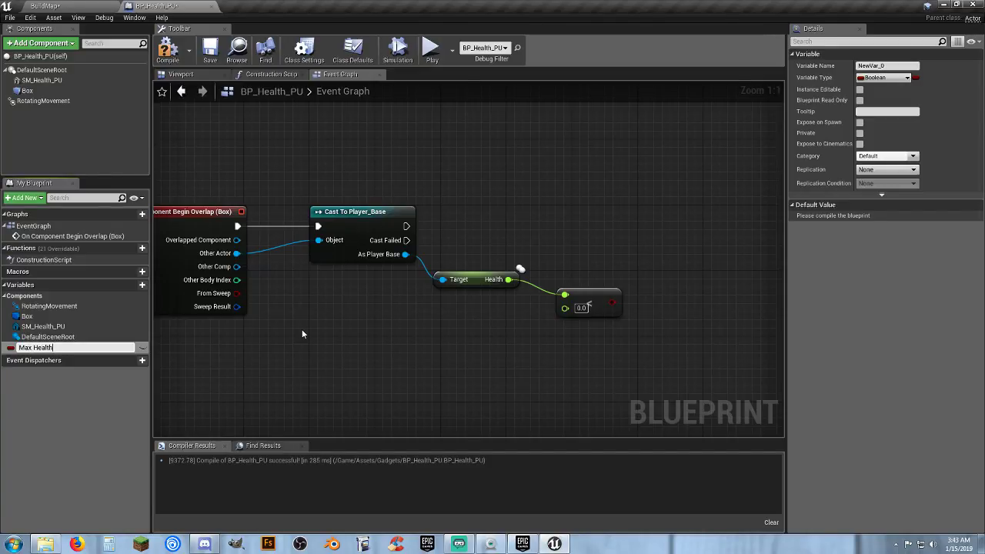
key(Return)
click(884, 78)
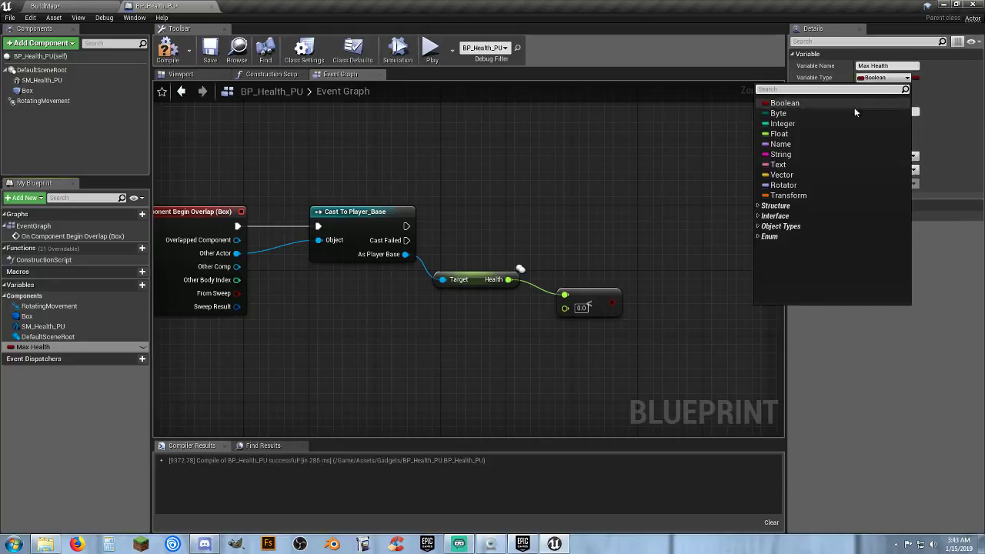
click(777, 134)
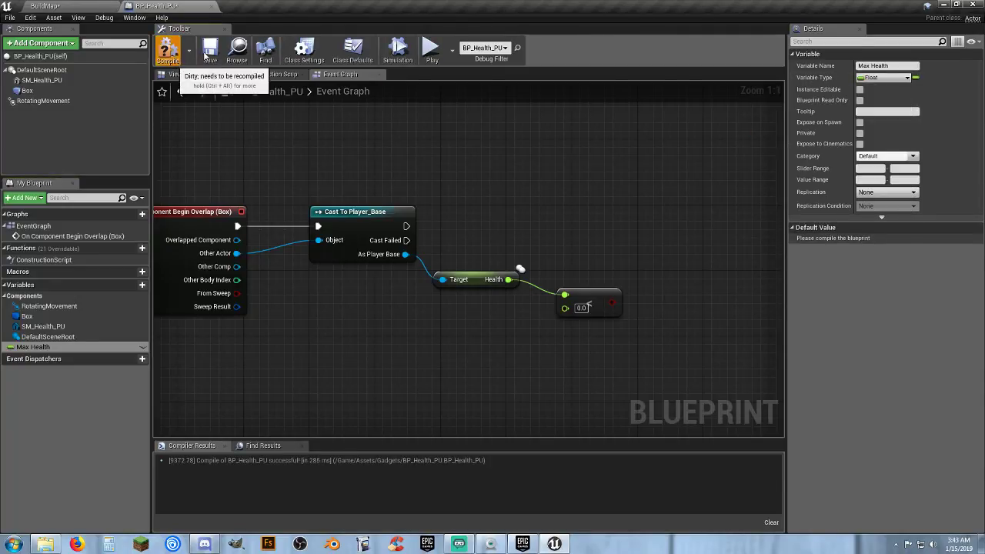
Compile and save the blueprint, and set Max Health's default value to 100.
click(168, 50)
click(209, 50)
click(865, 239)
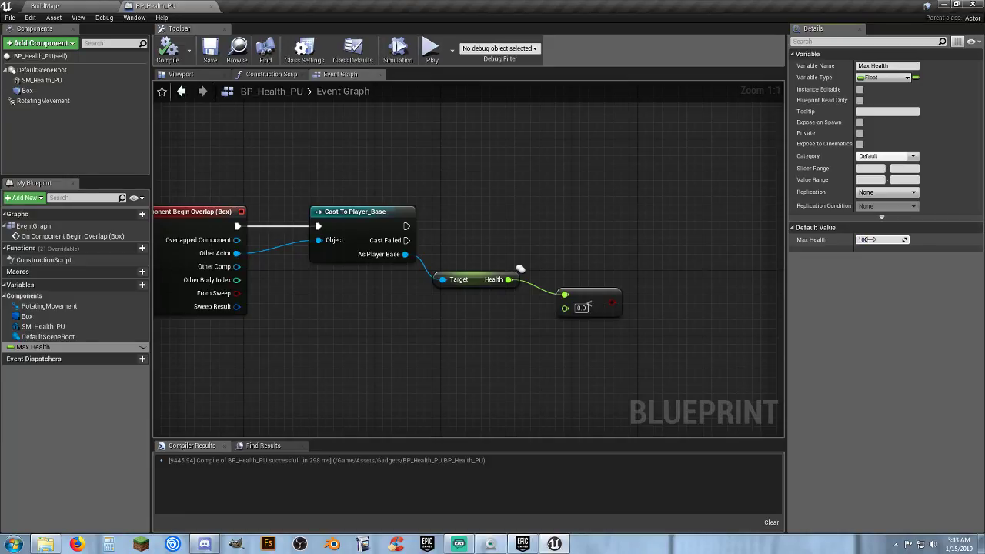
key(Return)
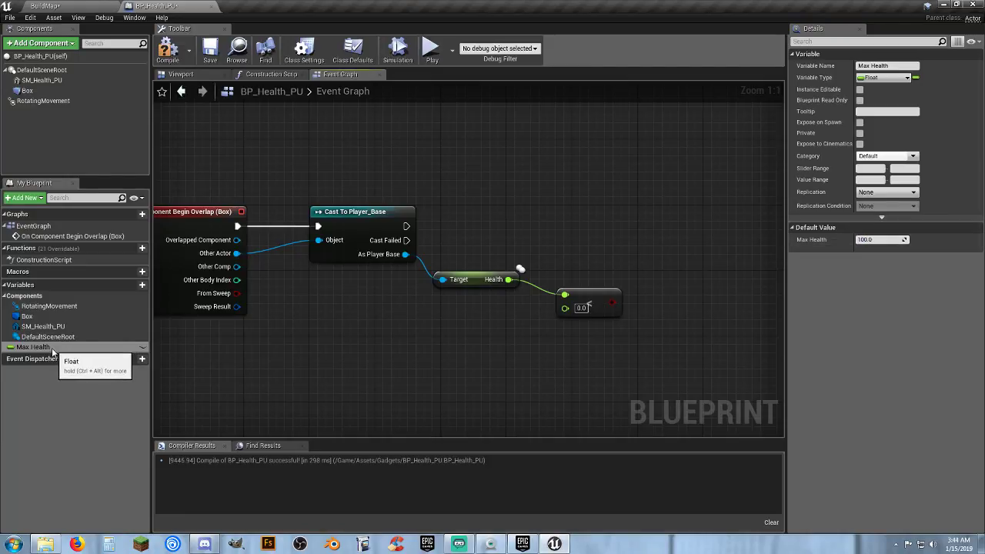
Feed a Max Health getter into the less-than node's second input, tidy both nodes beside Health, and compile and save.
mouse_move(58, 346)
mouse_down()
mouse_move(196, 347)
mouse_move(570, 313)
mouse_up()
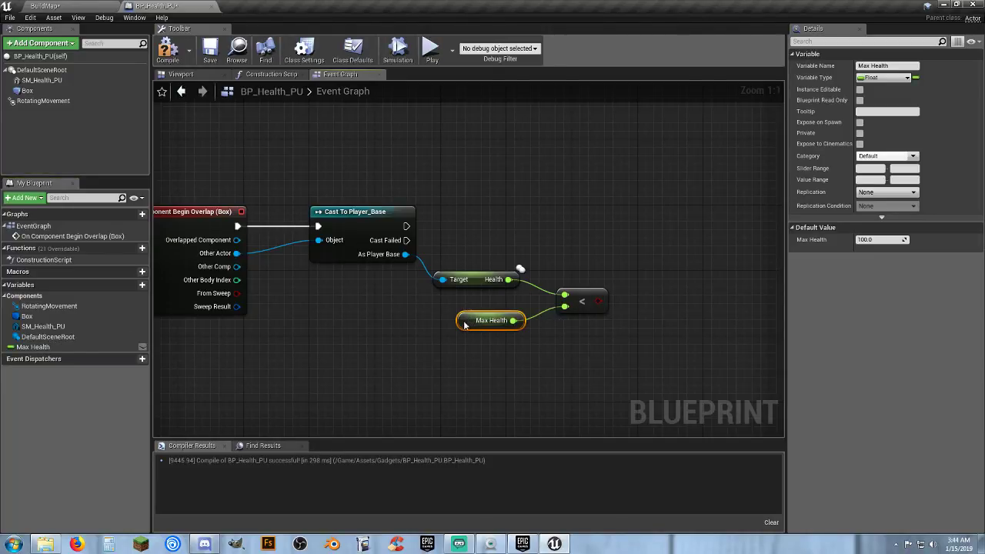
drag(464, 325, 460, 315)
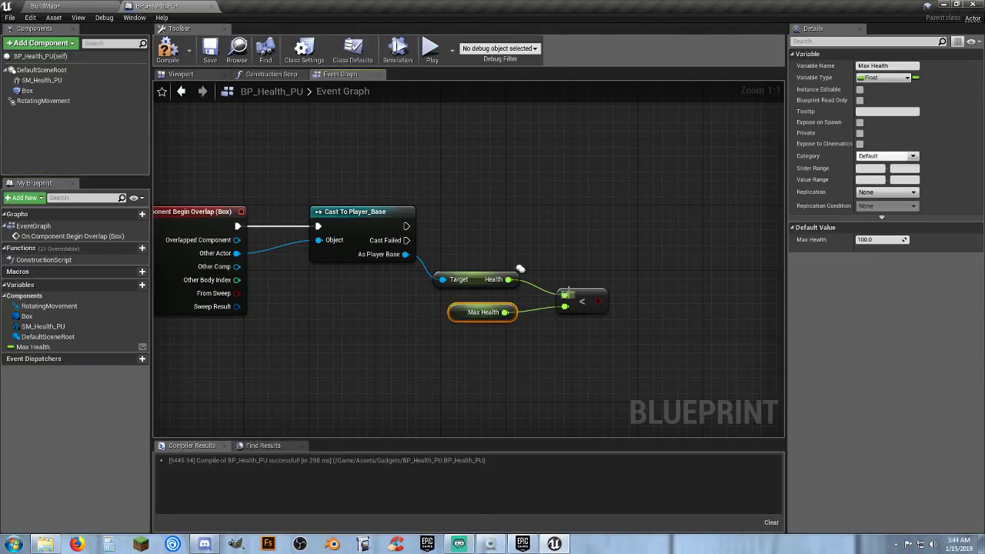
drag(579, 307, 553, 296)
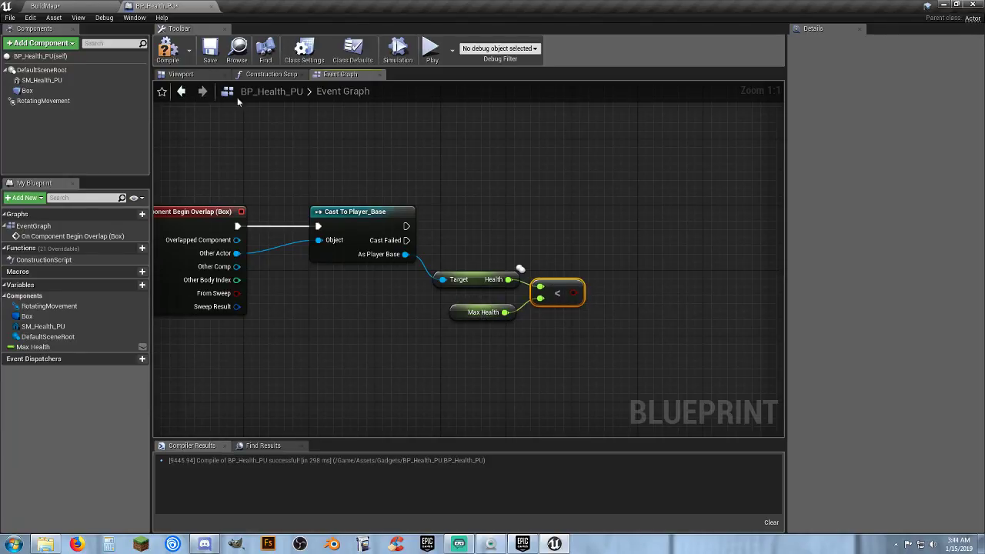
click(168, 50)
click(209, 50)
right_drag(574, 330, 586, 350)
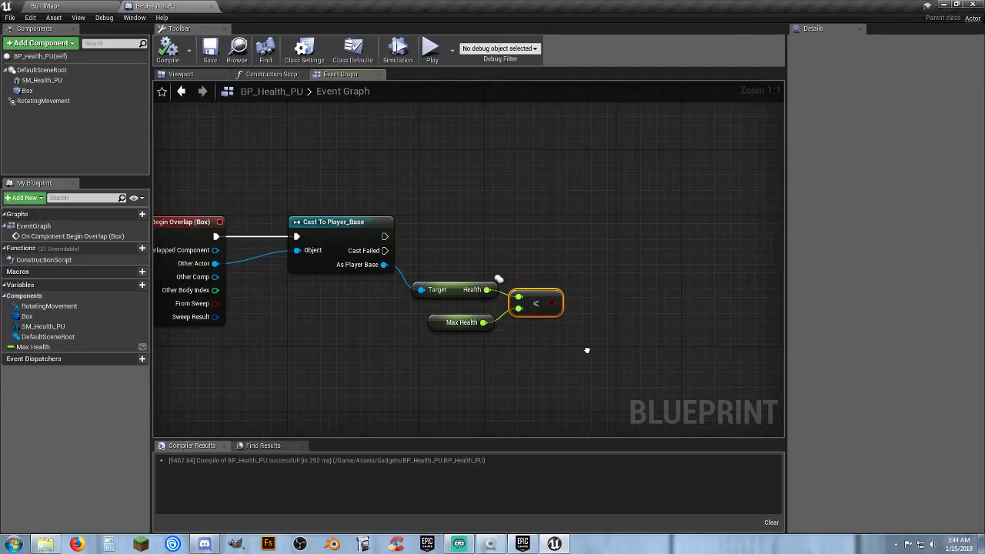
click(587, 258)
drag(595, 274, 385, 237)
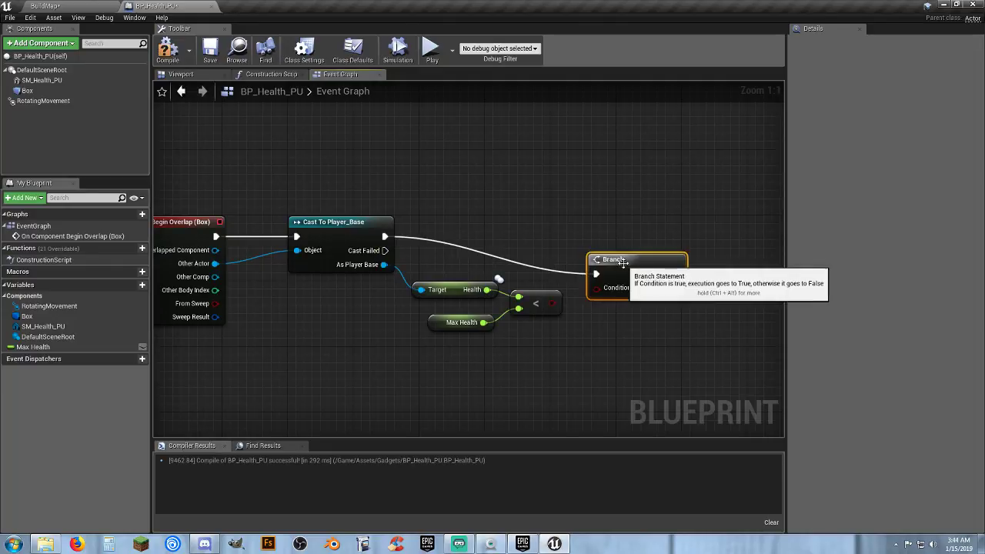
key(Delete)
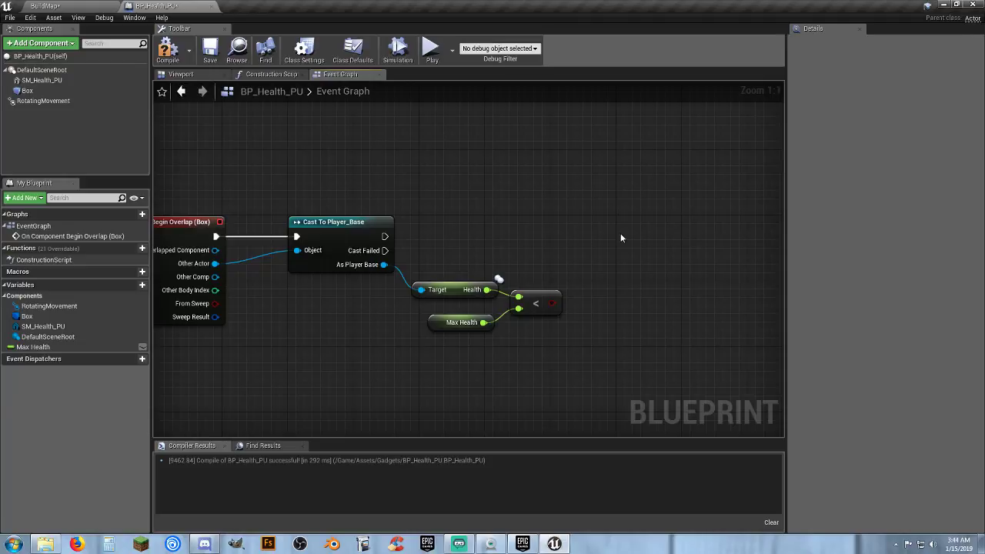
Add a Branch node level with the cast, run the cast's execution into it, and wire the less-than result to Condition.
click(606, 232)
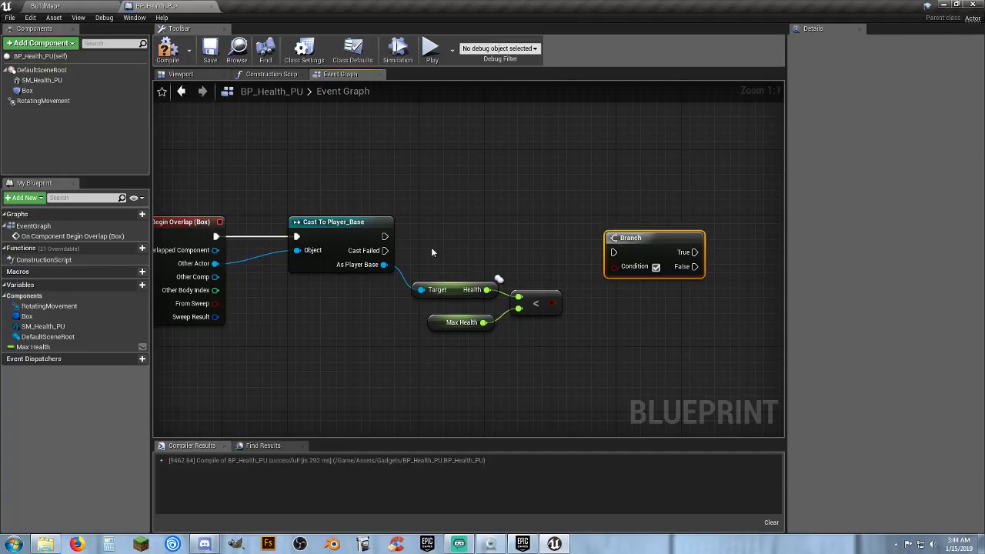
drag(389, 239, 595, 225)
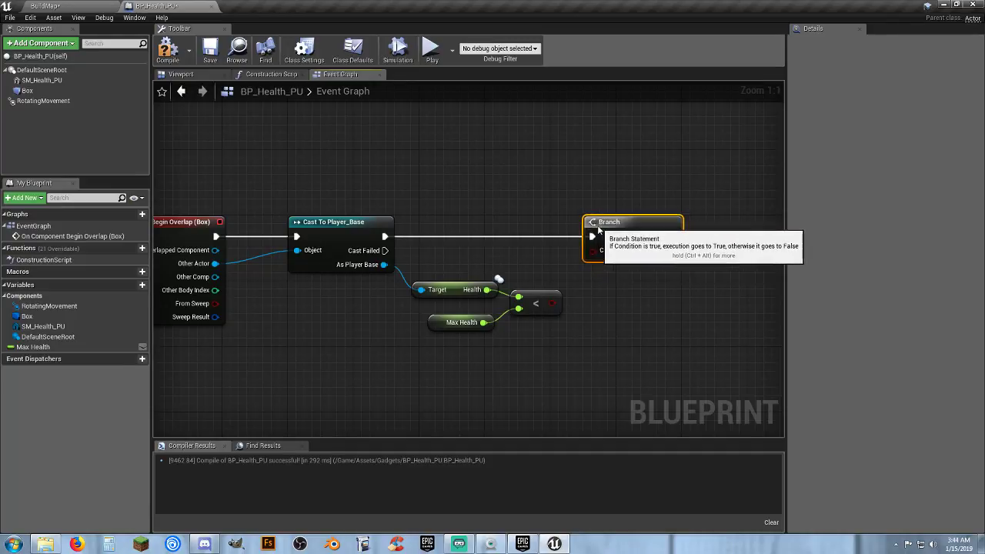
drag(552, 303, 585, 252)
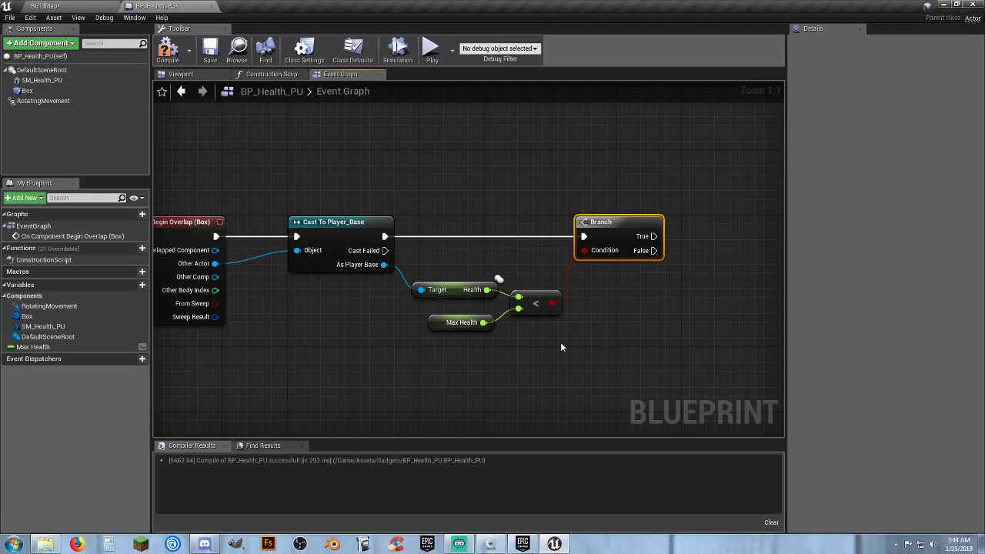
Move the Health, Max Health and less-than nodes up together, closer to the execution line between the cast and the Branch.
mouse_move(538, 352)
mouse_down()
mouse_move(477, 310)
mouse_move(455, 274)
mouse_up()
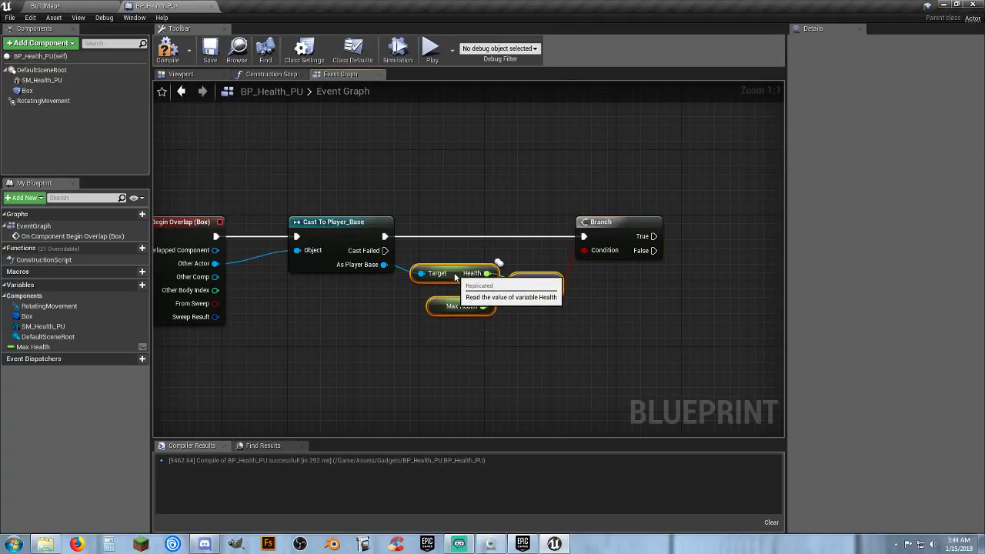
click(549, 313)
right_drag(582, 331, 521, 365)
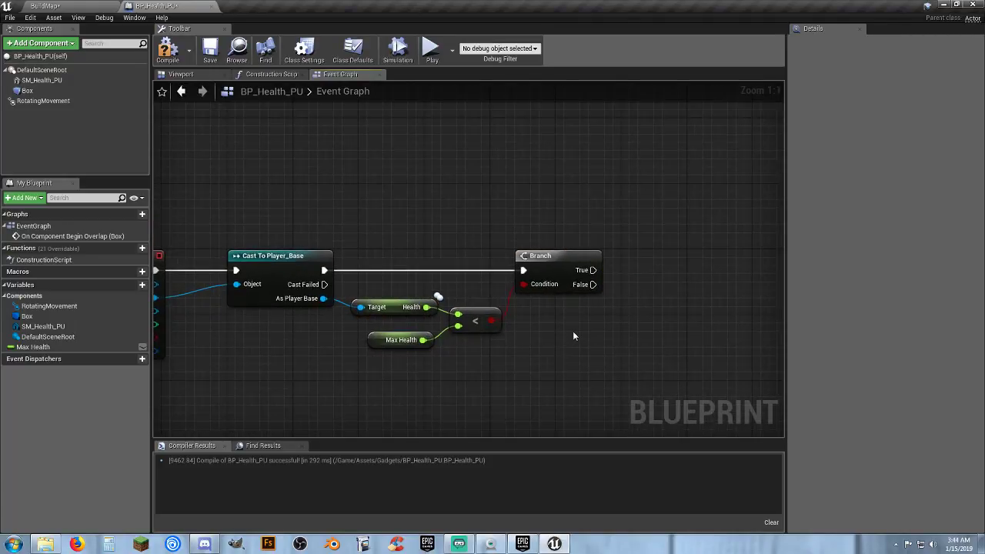
right_drag(573, 335, 565, 345)
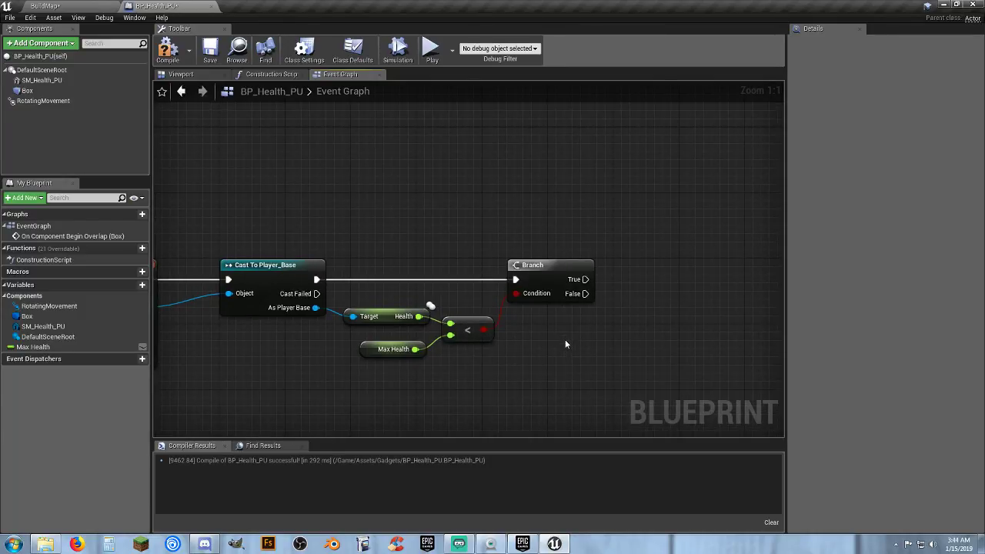
mouse_move(496, 381)
mouse_down()
mouse_move(385, 343)
mouse_move(383, 311)
mouse_up()
right_drag(553, 359, 510, 365)
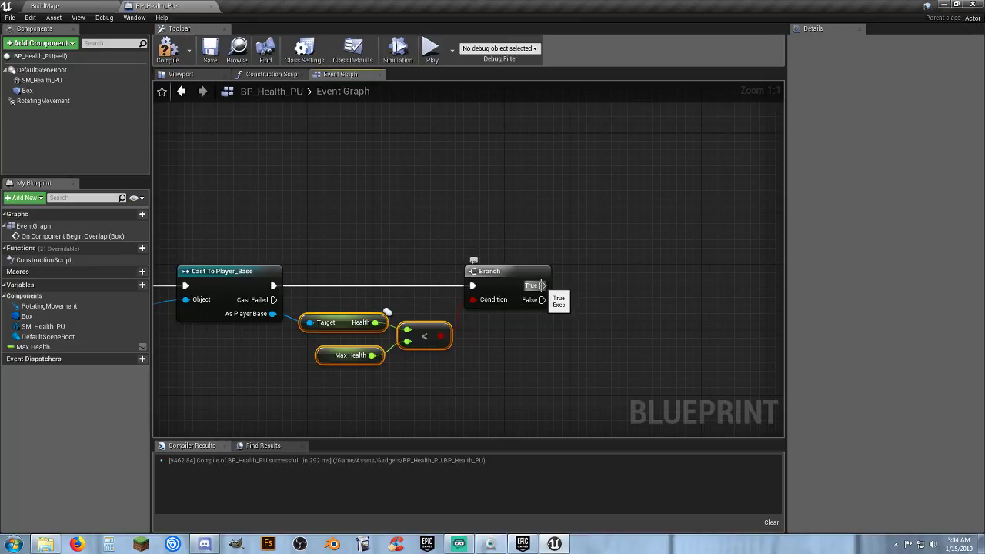
drag(541, 286, 601, 284)
click(640, 249)
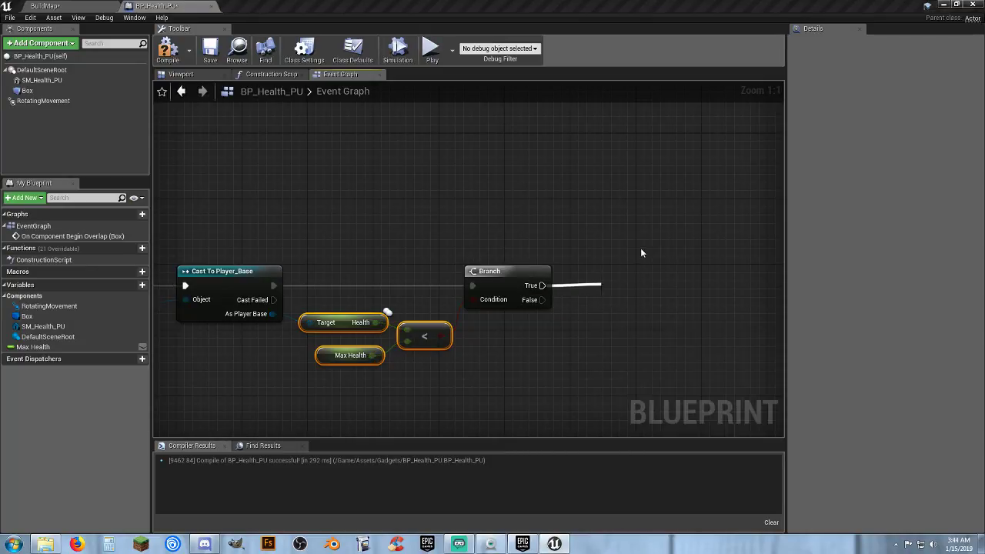
right_drag(637, 249, 613, 234)
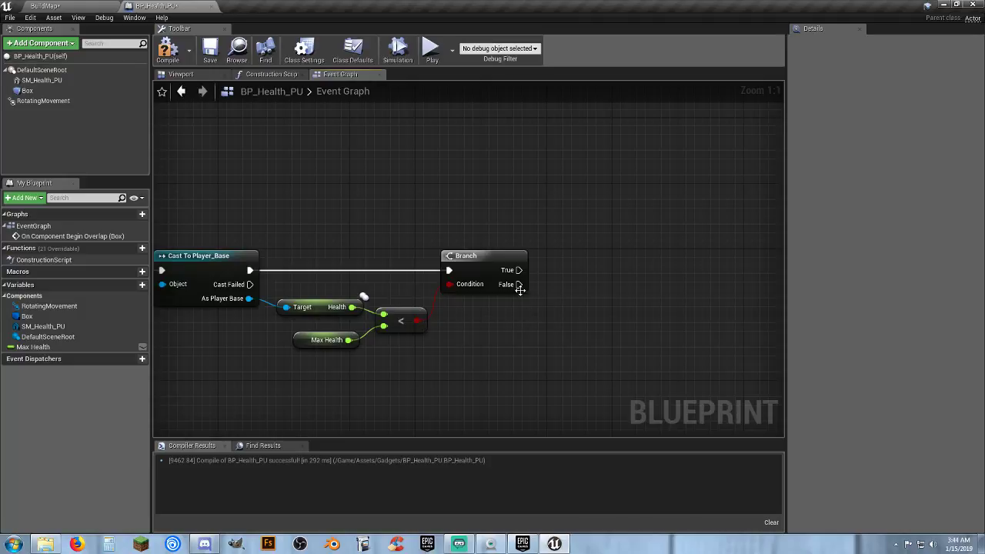
right_drag(554, 308, 530, 311)
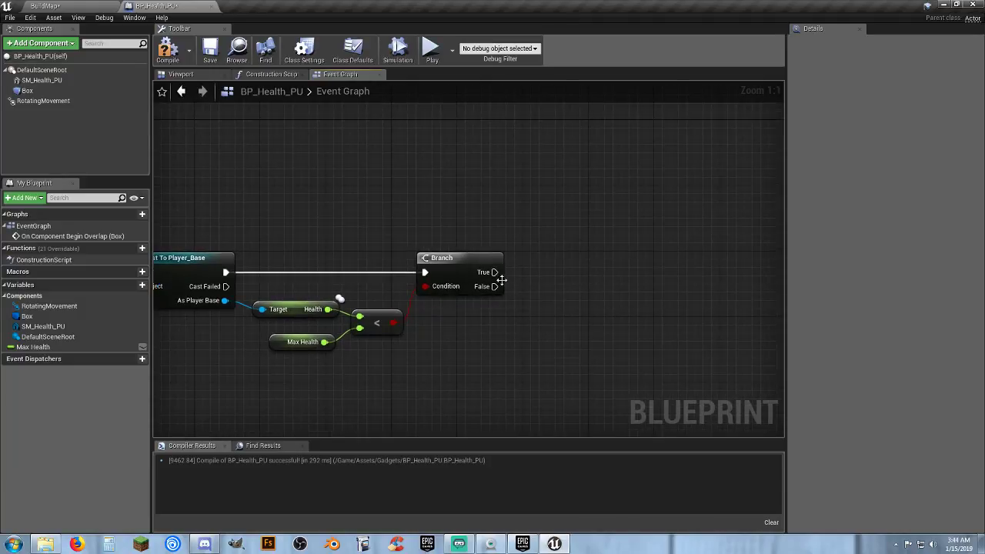
drag(494, 272, 550, 273)
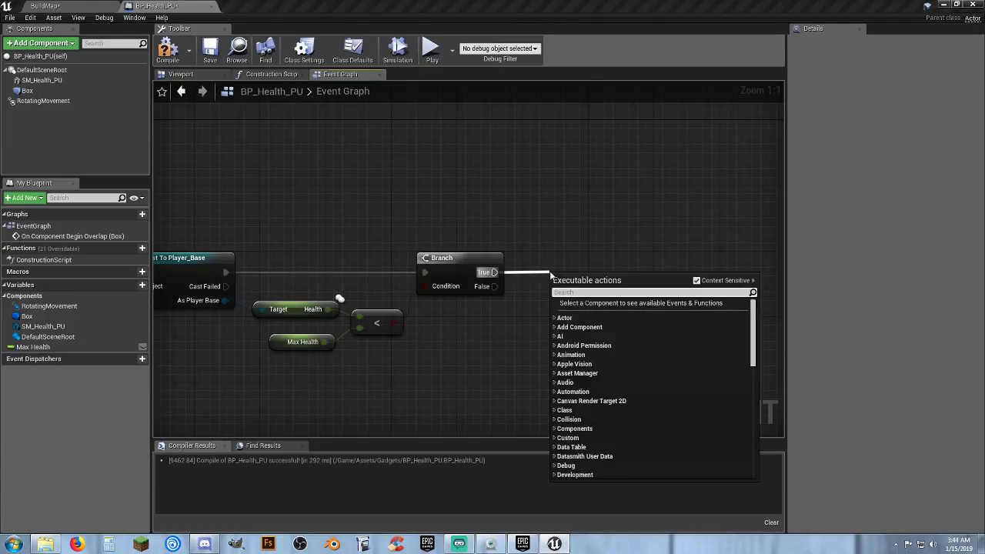
click(511, 335)
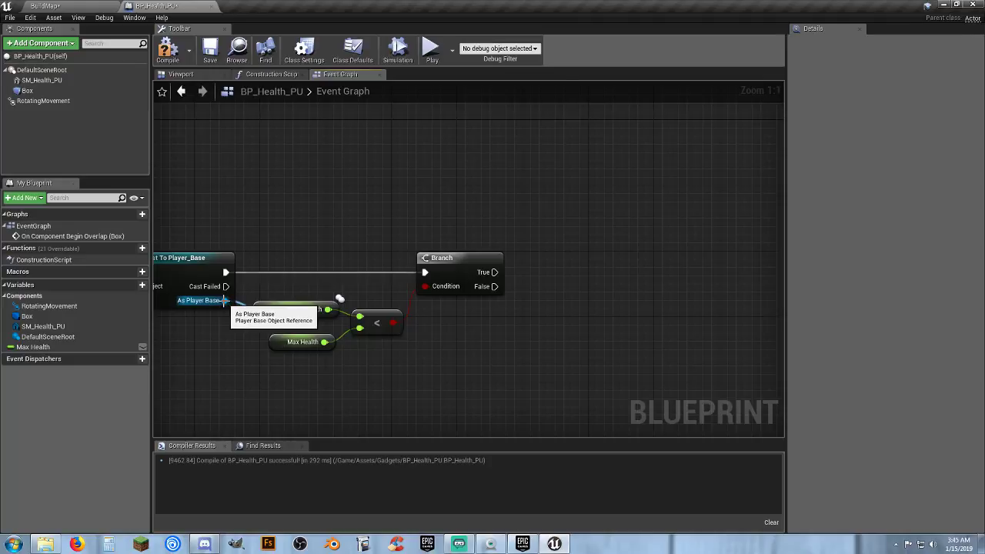
Add a second Get Health node from the cast's As Player Base output and place it just below the Branch.
drag(224, 300, 537, 326)
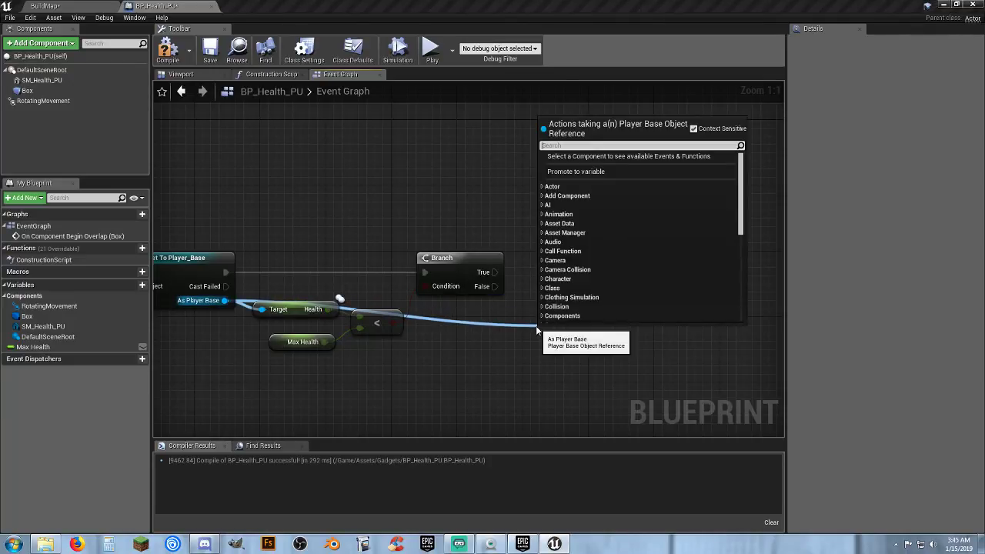
text(gethea)
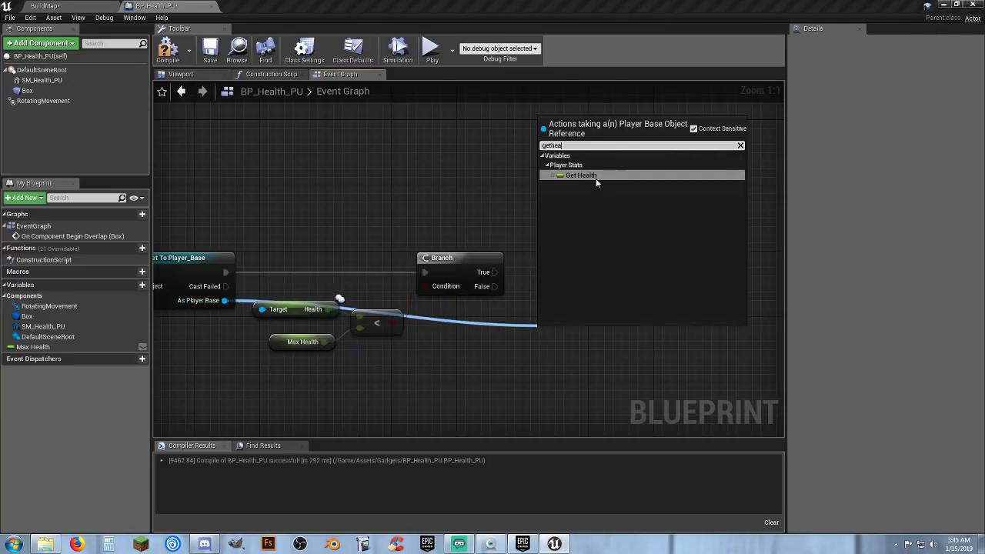
click(583, 175)
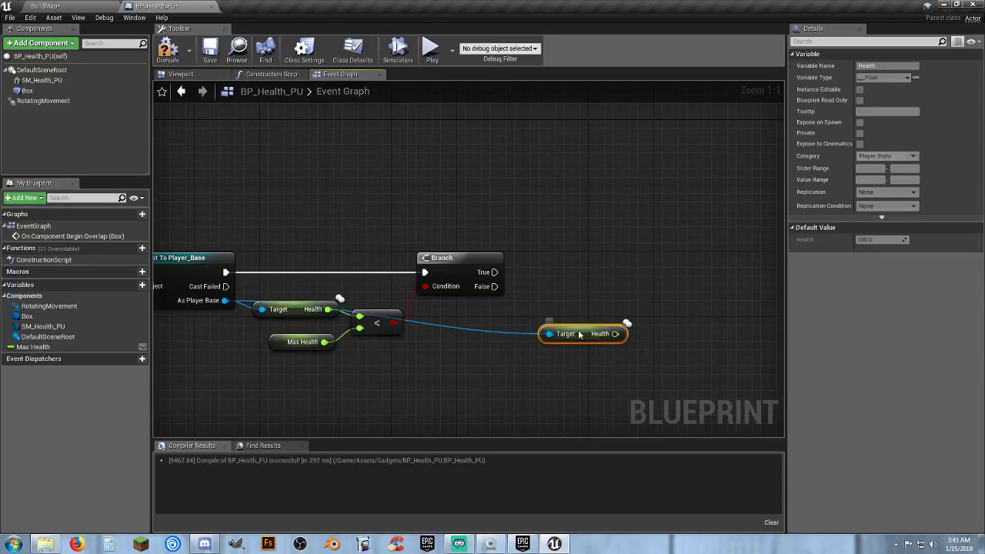
mouse_move(579, 330)
mouse_down()
mouse_move(481, 329)
mouse_move(466, 318)
mouse_up()
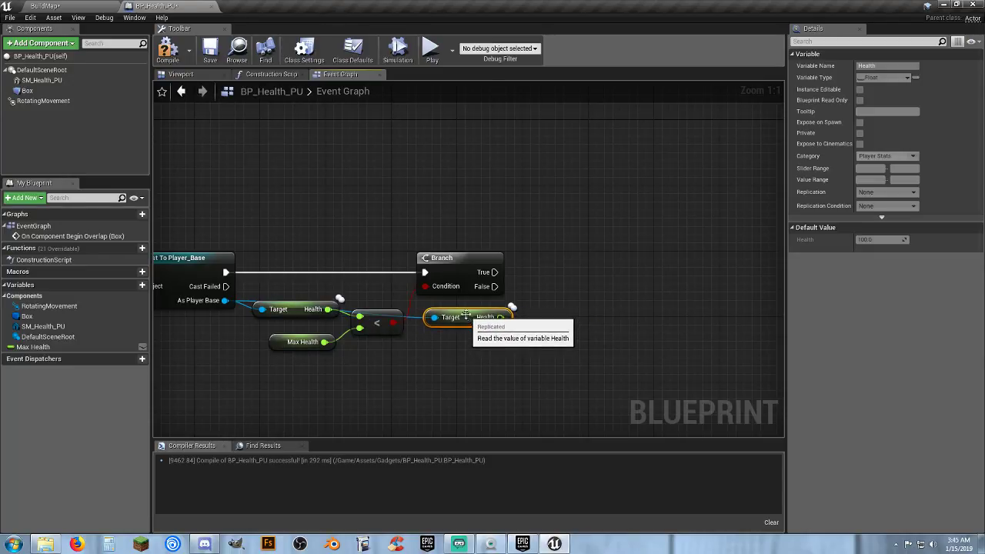
Add a Set Health node from As Player Base, connect it to the Branch's True output and align it with the Branch.
mouse_move(225, 300)
mouse_down()
mouse_move(239, 311)
mouse_move(621, 341)
mouse_up()
text(sethea)
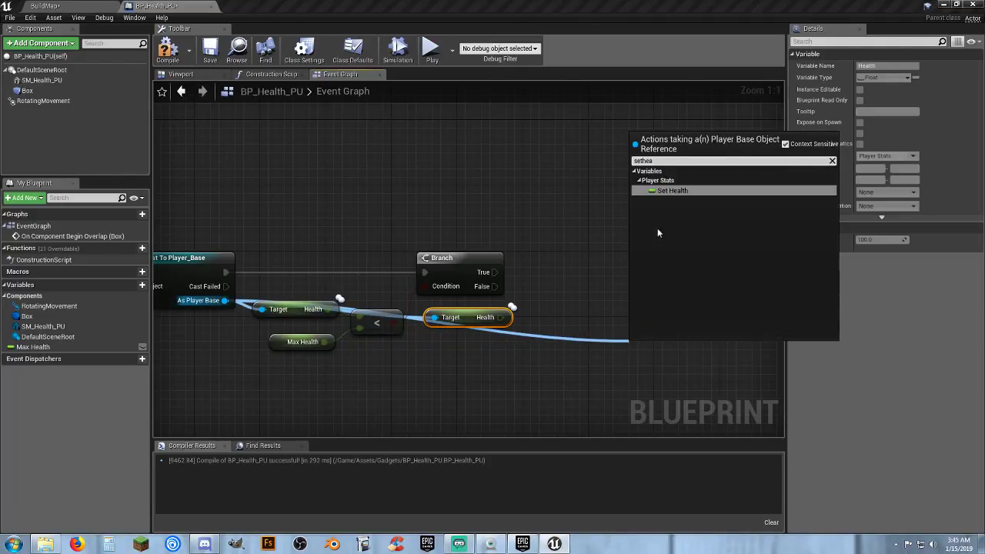
click(670, 191)
drag(639, 353, 495, 272)
drag(654, 346, 618, 266)
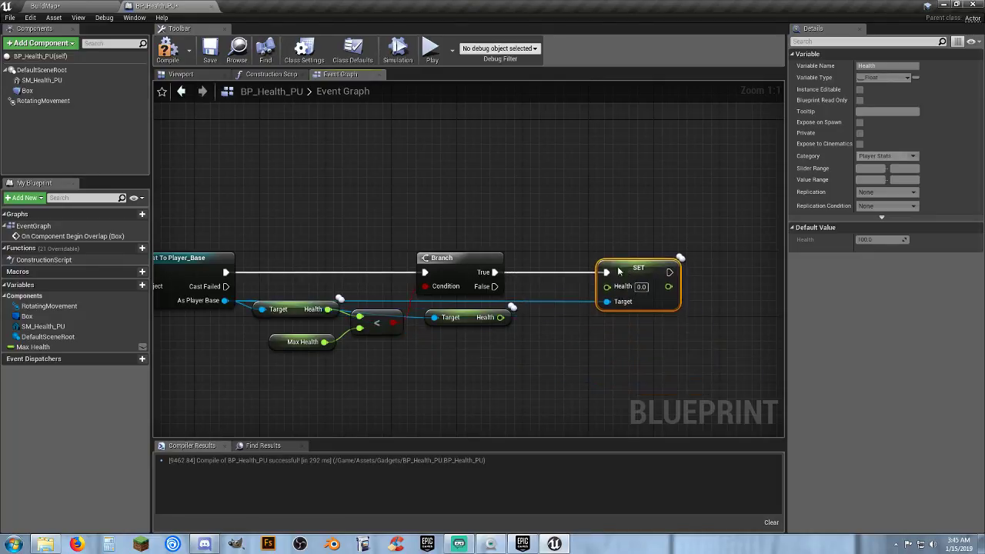
Add a float + float node from the second Get Health node's output and place it just below and beyond that node.
right_drag(581, 352, 558, 304)
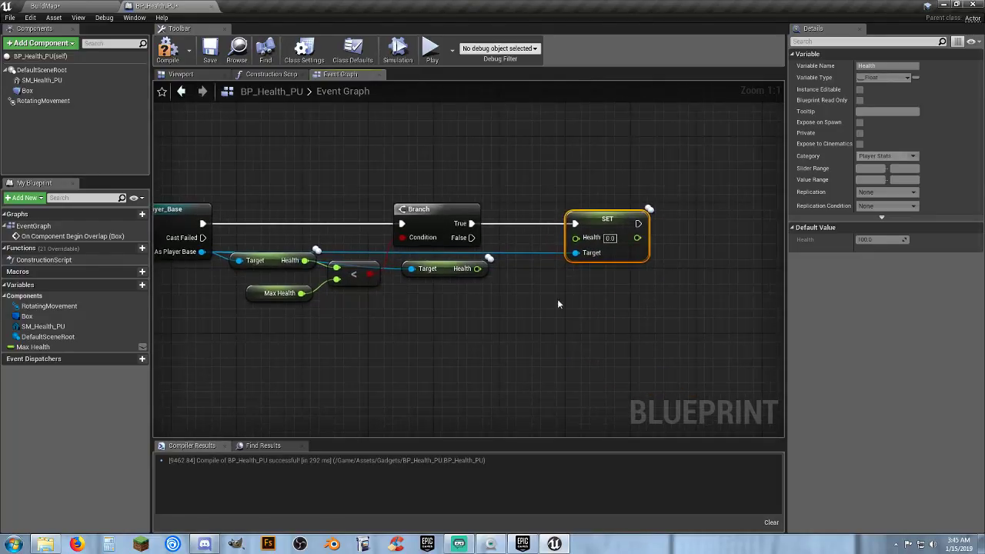
mouse_move(478, 268)
mouse_down()
mouse_move(491, 302)
mouse_move(514, 297)
mouse_up()
text(+)
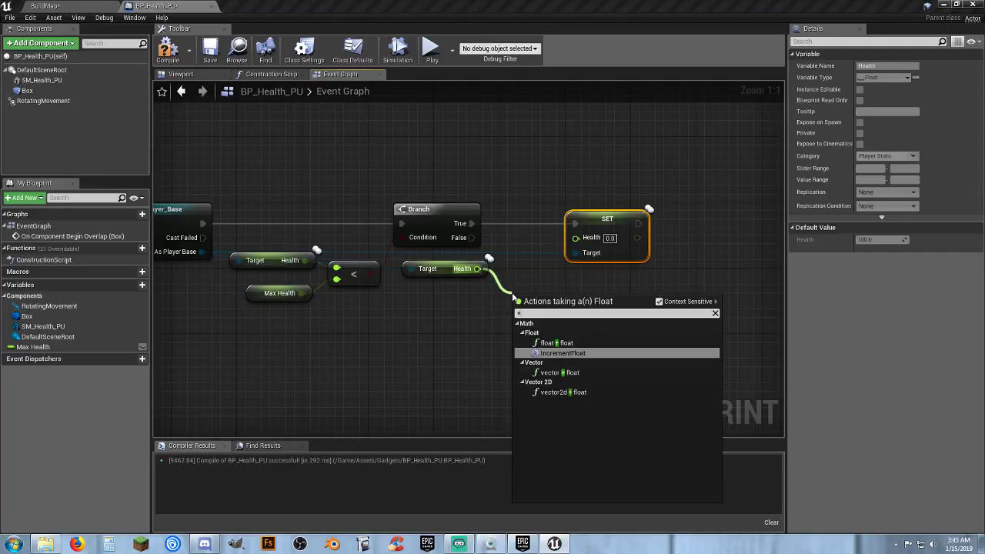
click(560, 343)
drag(535, 299, 525, 289)
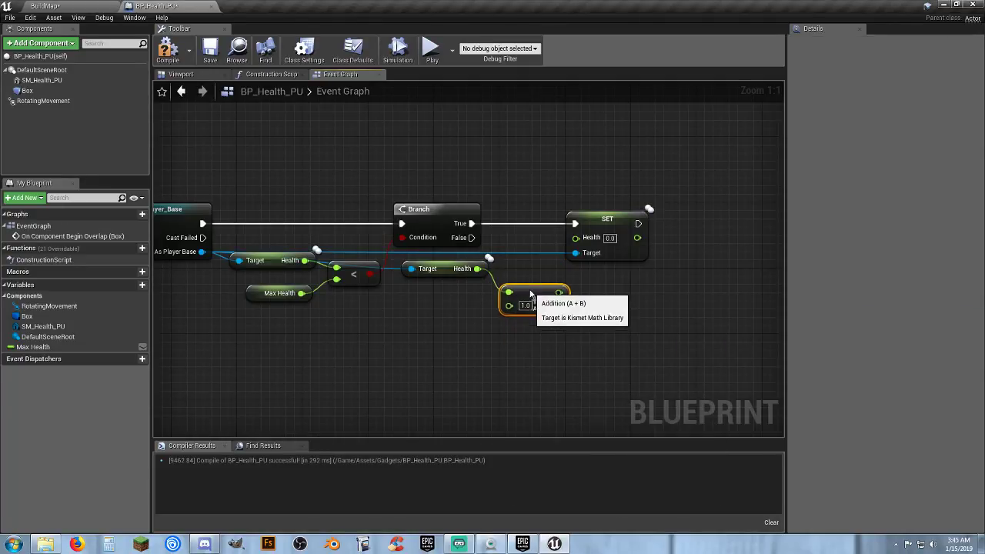
click(461, 346)
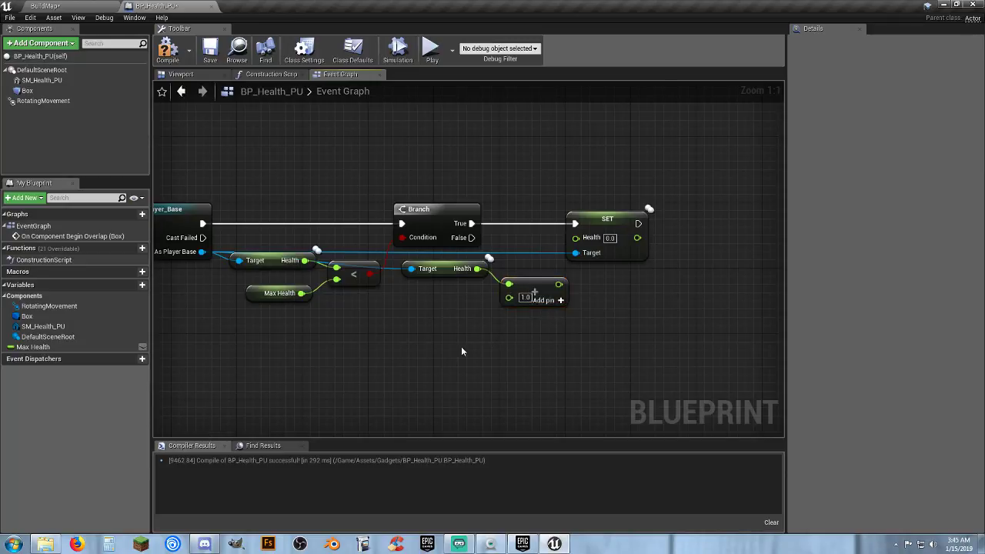
Create a float variable named Heal Amount and compile the blueprint.
right_drag(461, 346, 467, 344)
click(130, 286)
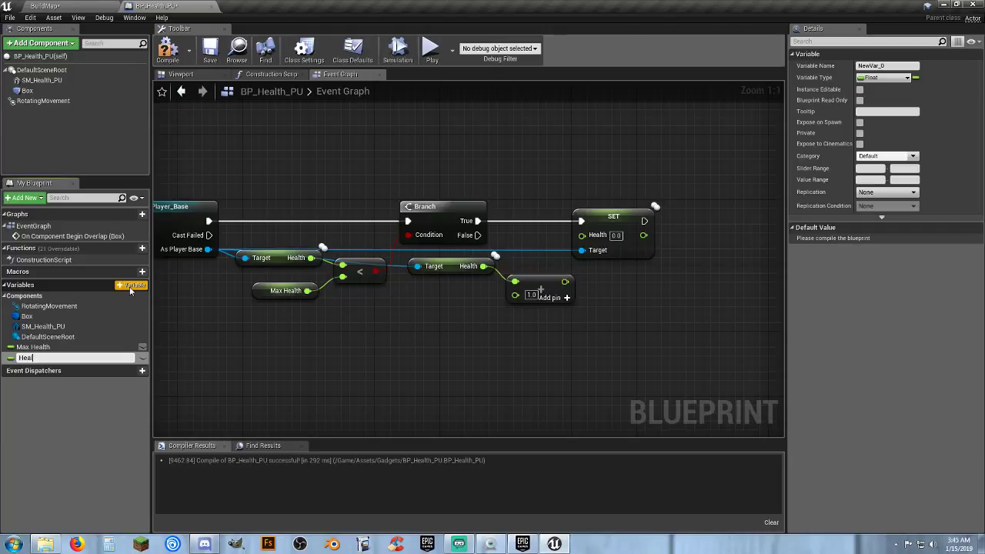
text(Heal Amount)
key(Return)
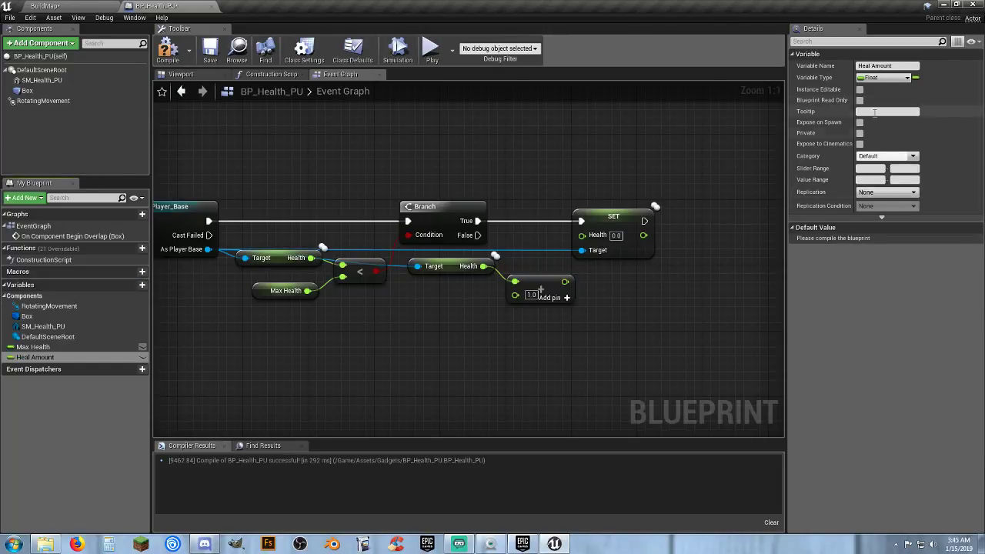
click(168, 50)
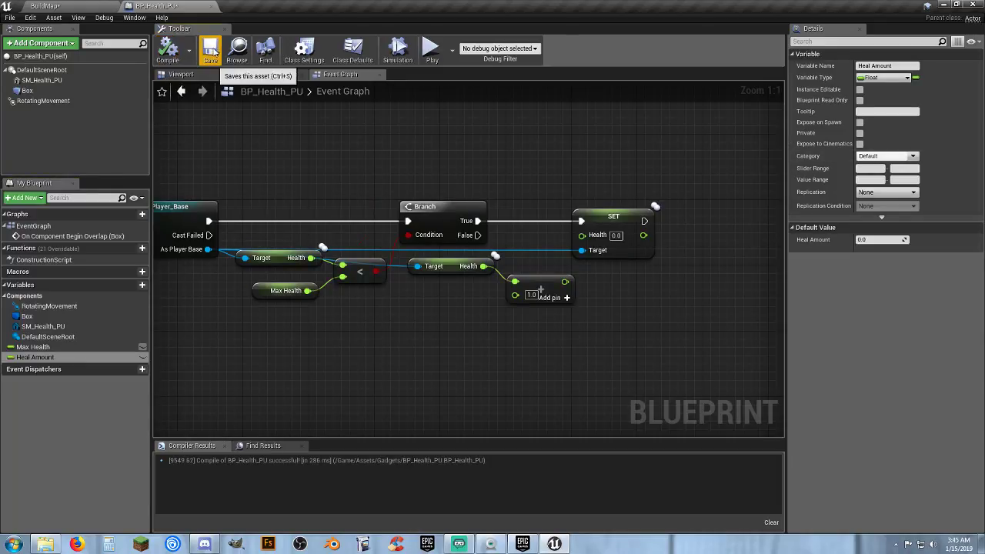
Set Heal Amount's default value to 25 and make the variable instance editable.
click(891, 240)
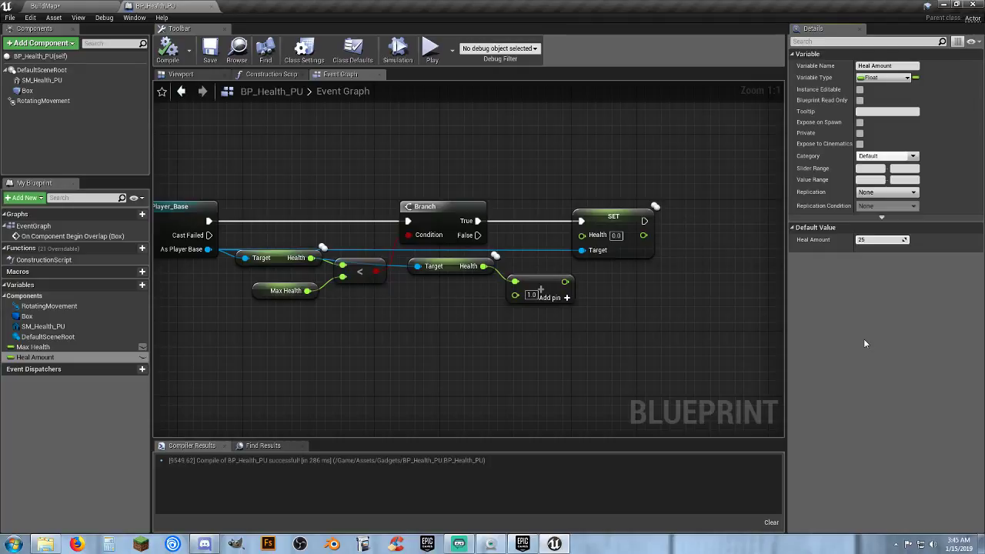
click(142, 357)
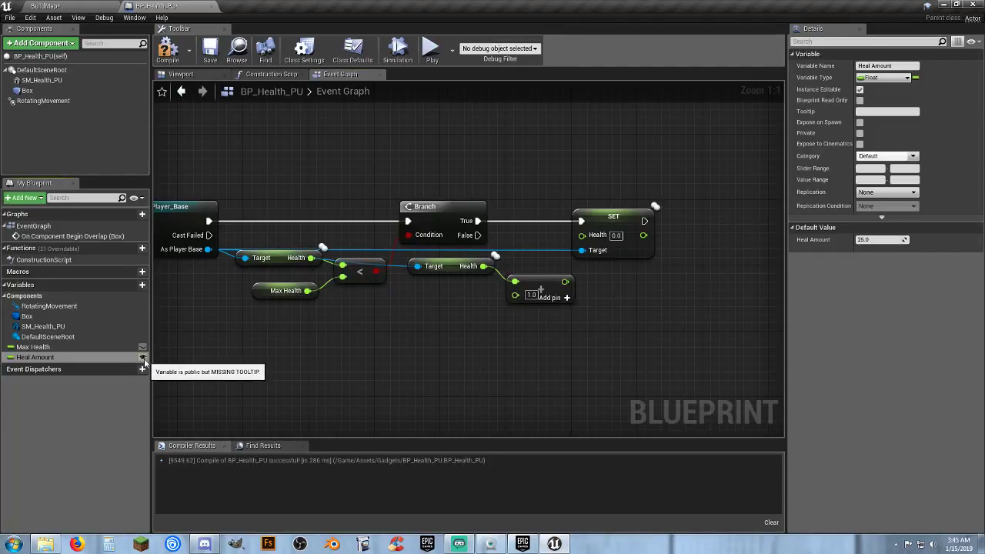
click(143, 358)
click(143, 359)
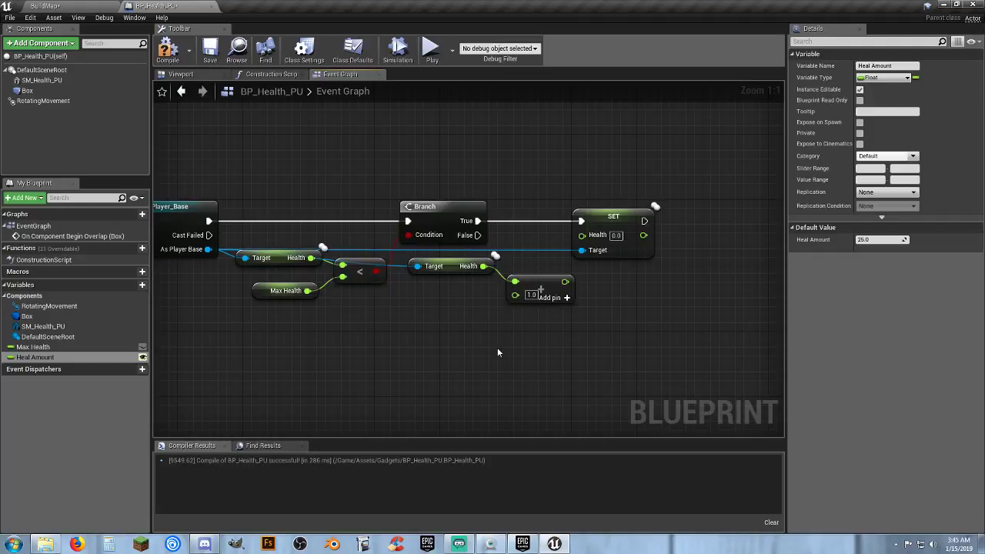
Add a Heal Amount getter as the addition's second input and feed the sum into the Set Health node's Health input.
right_drag(497, 347, 454, 361)
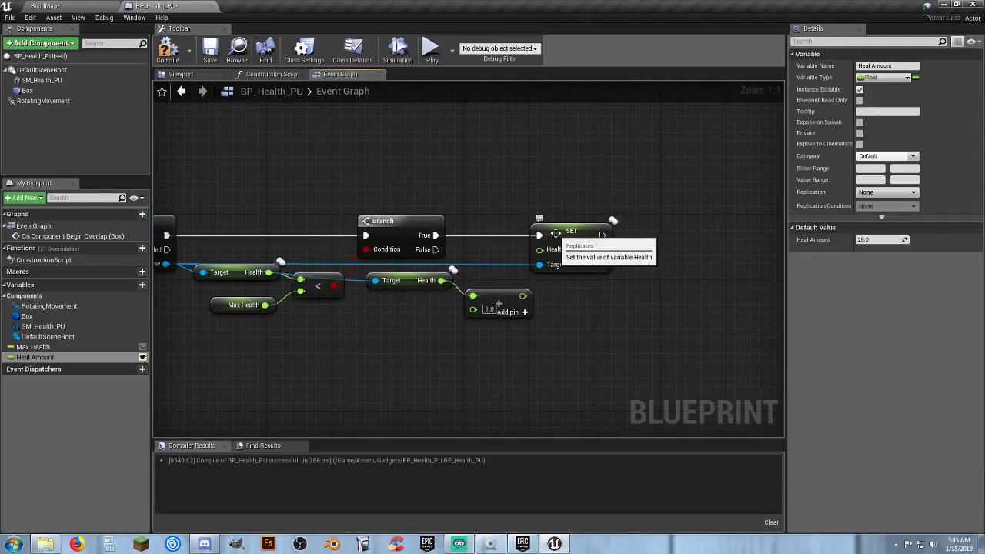
drag(556, 232, 571, 233)
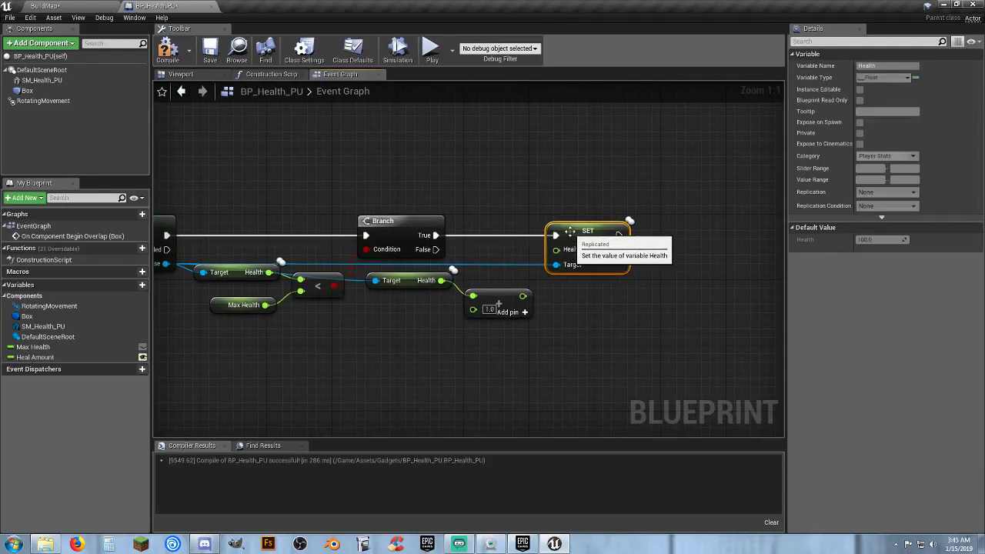
mouse_move(35, 357)
mouse_down()
mouse_move(472, 310)
mouse_move(557, 254)
mouse_up()
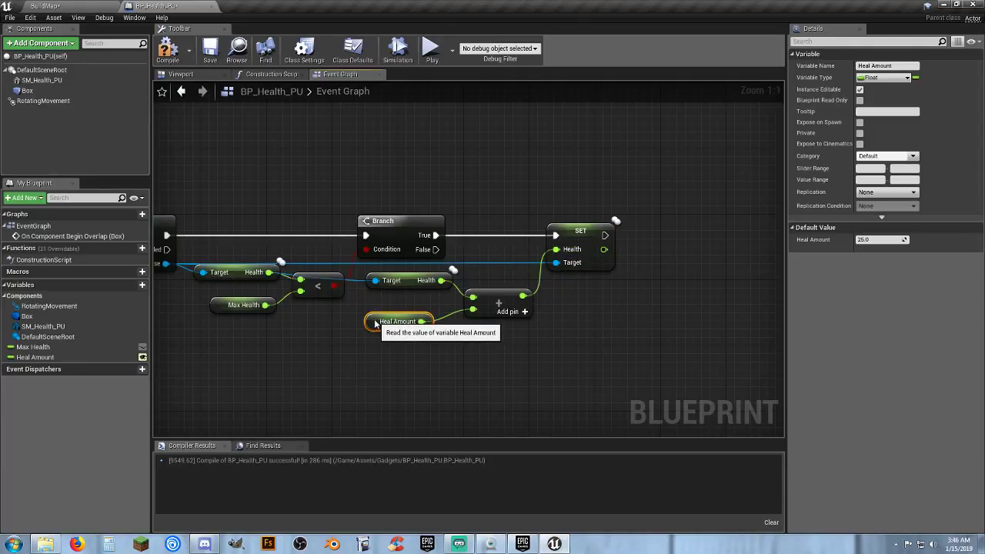
drag(374, 322, 382, 321)
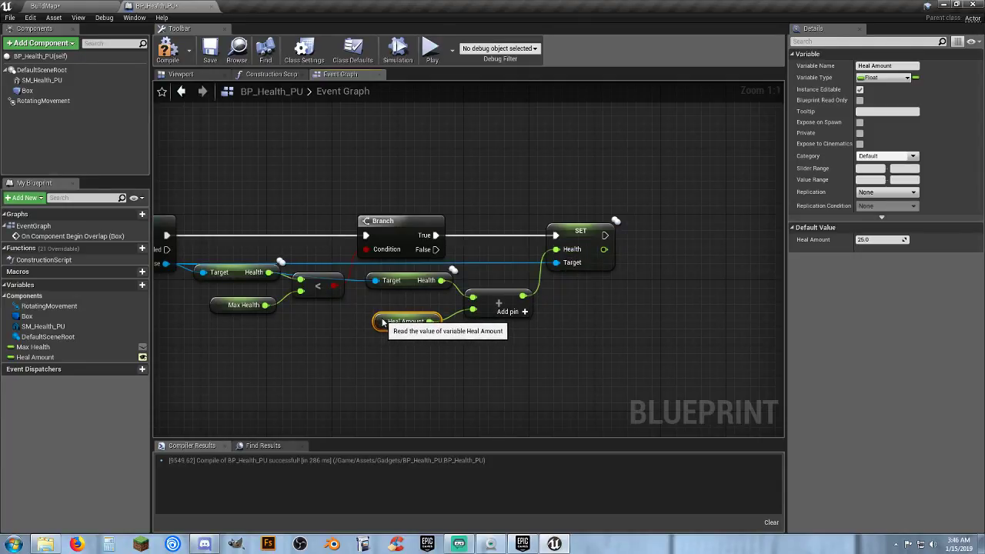
click(512, 351)
right_drag(330, 349, 364, 327)
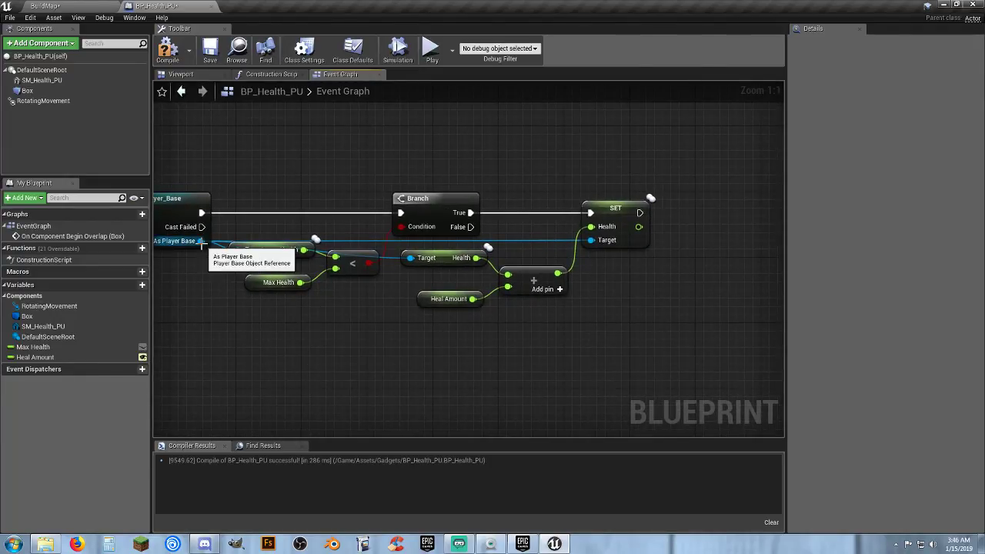
drag(200, 241, 663, 284)
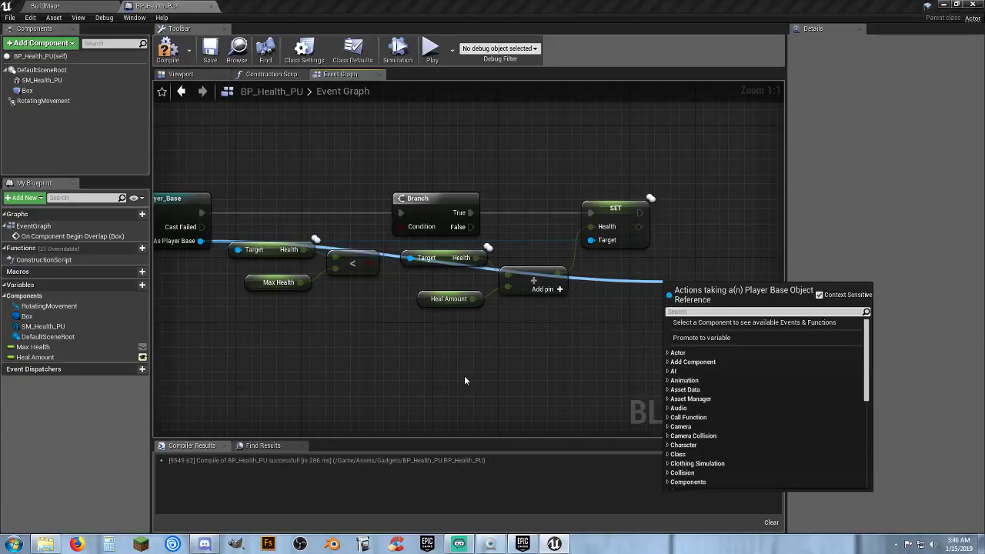
click(464, 377)
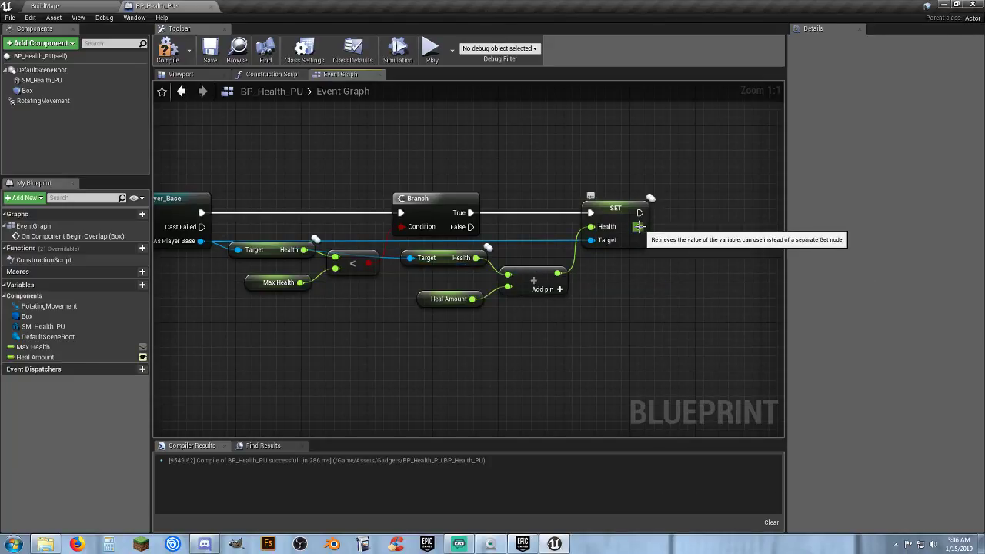
Compare the Set node's Health output with a new Max Health getter using a float > float node placed close to them.
right_drag(639, 226, 613, 231)
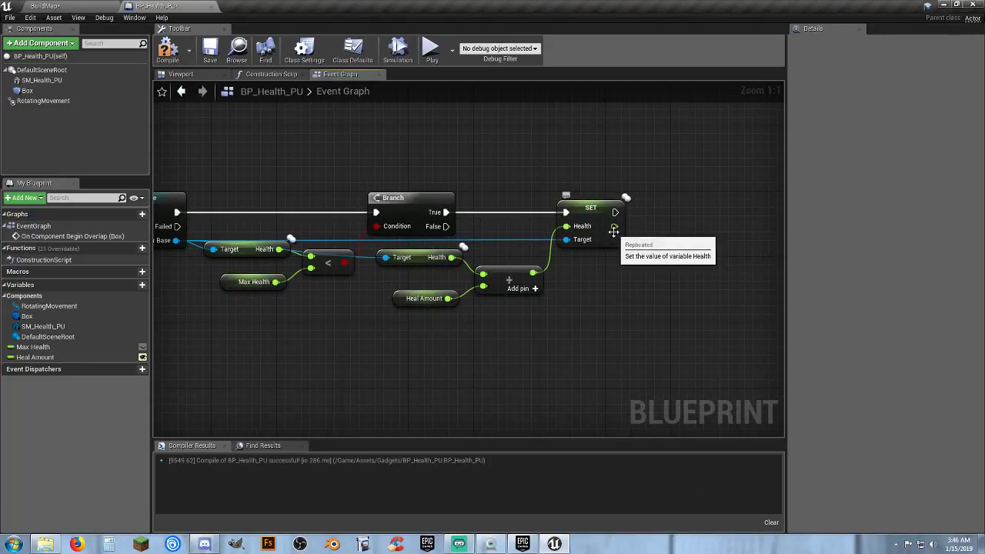
drag(613, 231, 667, 247)
text(f)
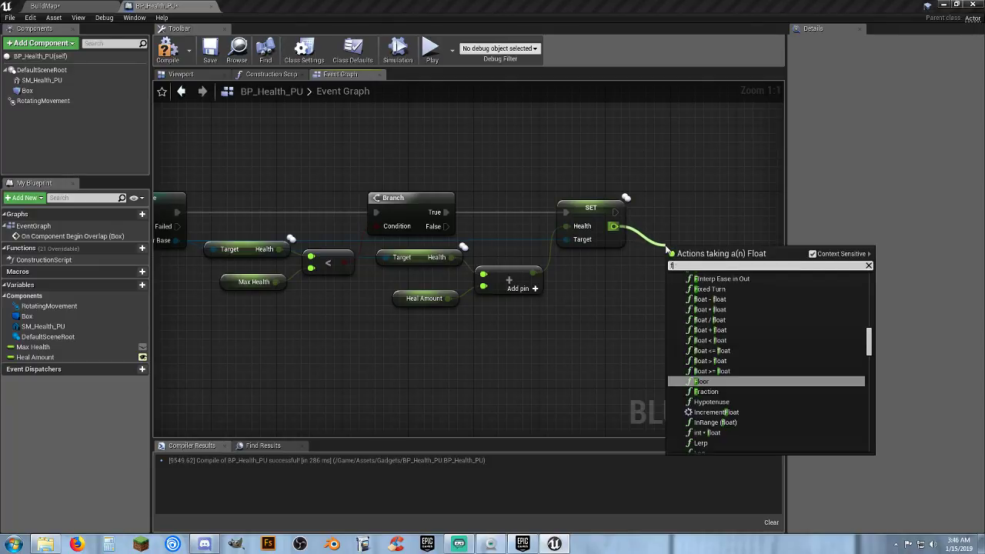
text(loat)
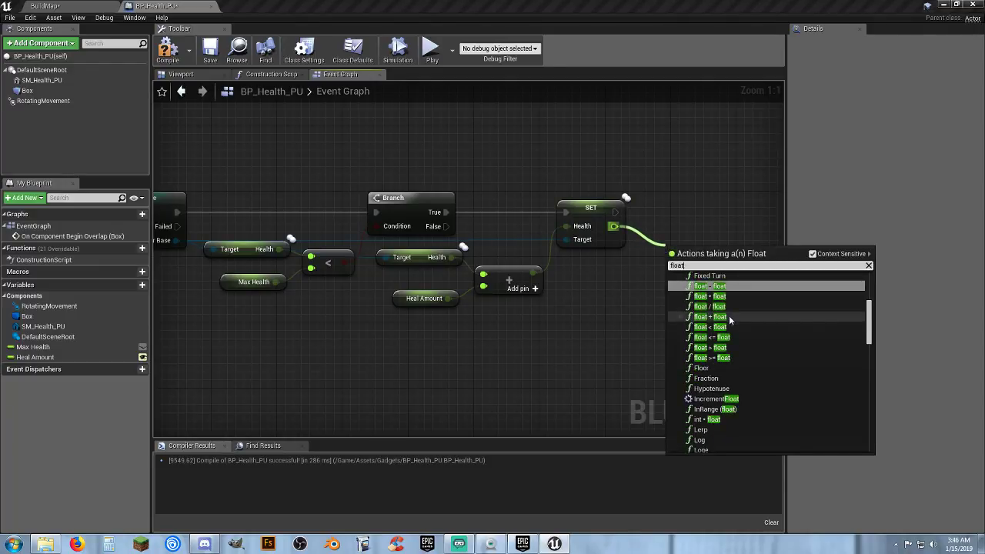
click(717, 349)
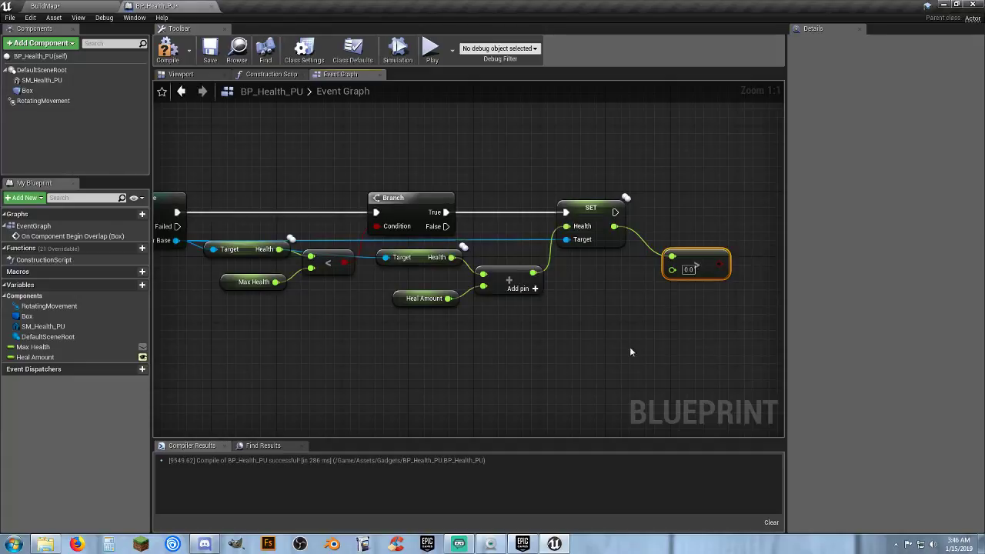
drag(29, 353, 671, 272)
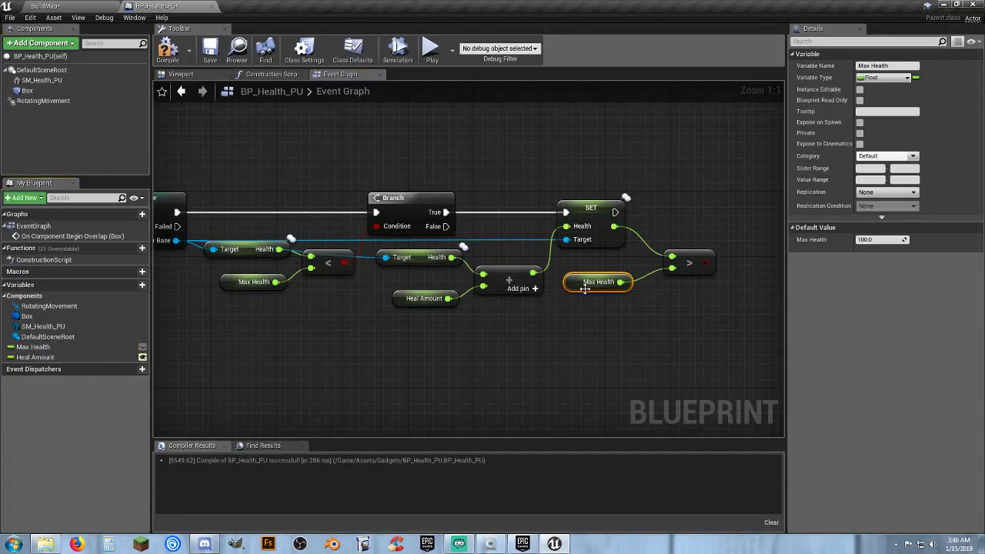
click(677, 252)
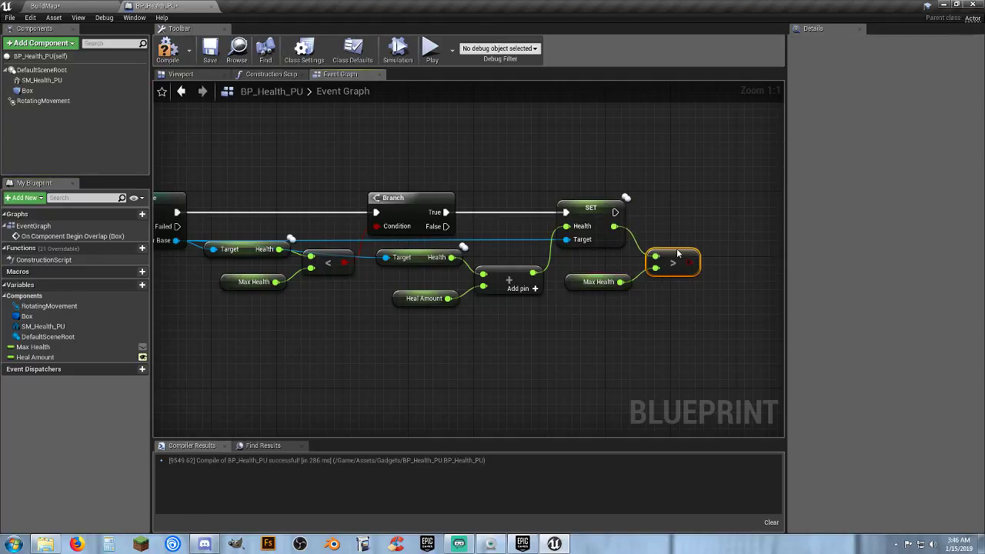
drag(676, 252, 668, 244)
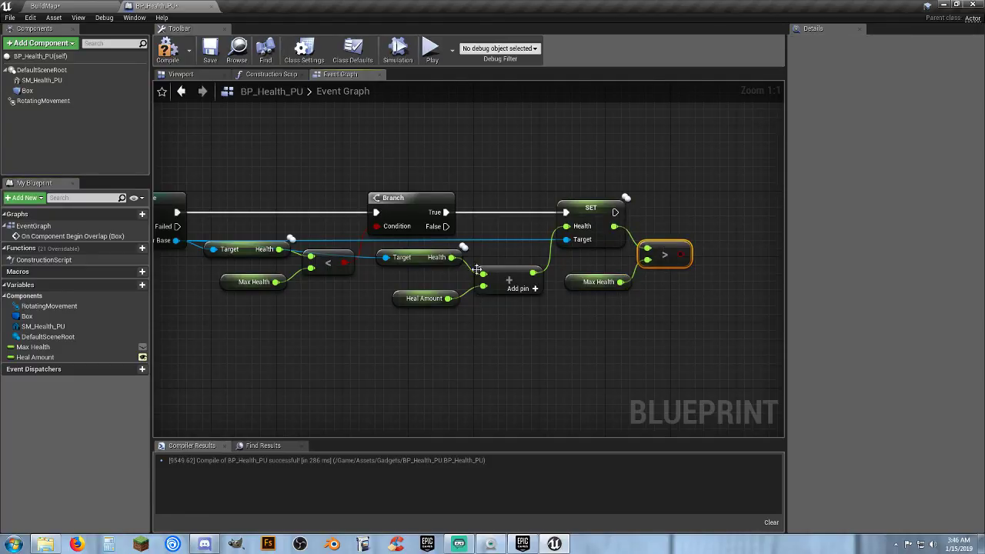
Add a second Set Health node from As Player Base, run the first Set node's execution into it and align the two.
click(592, 218)
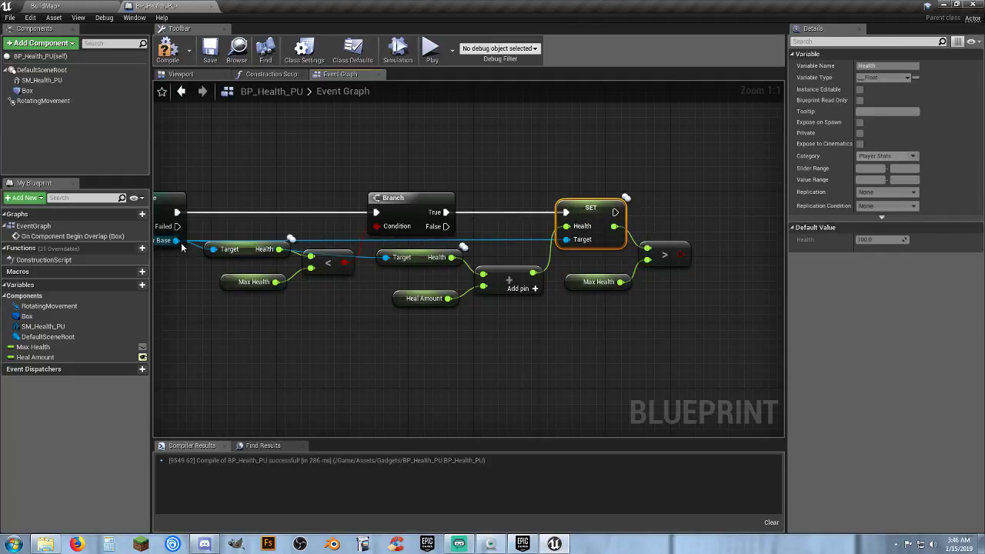
drag(176, 240, 745, 287)
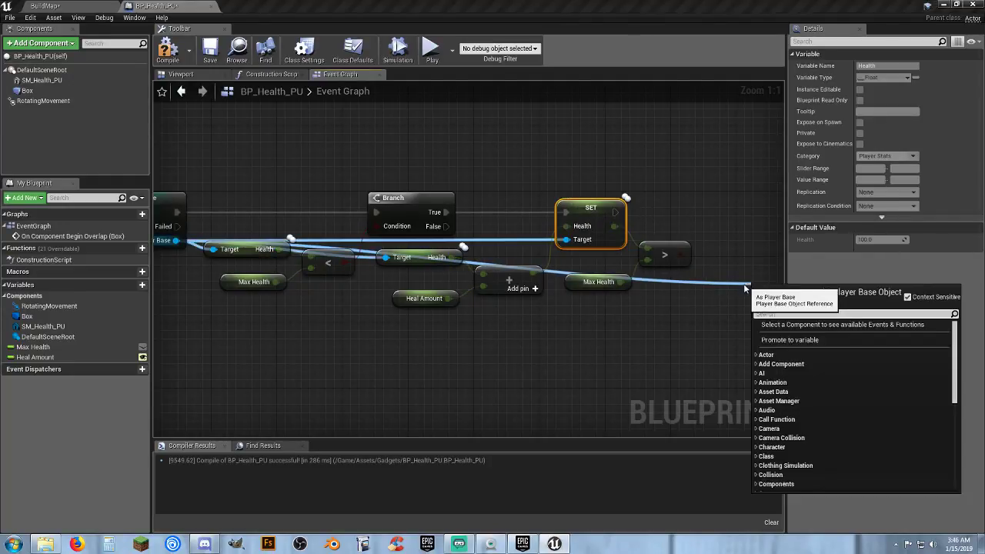
text(sethea)
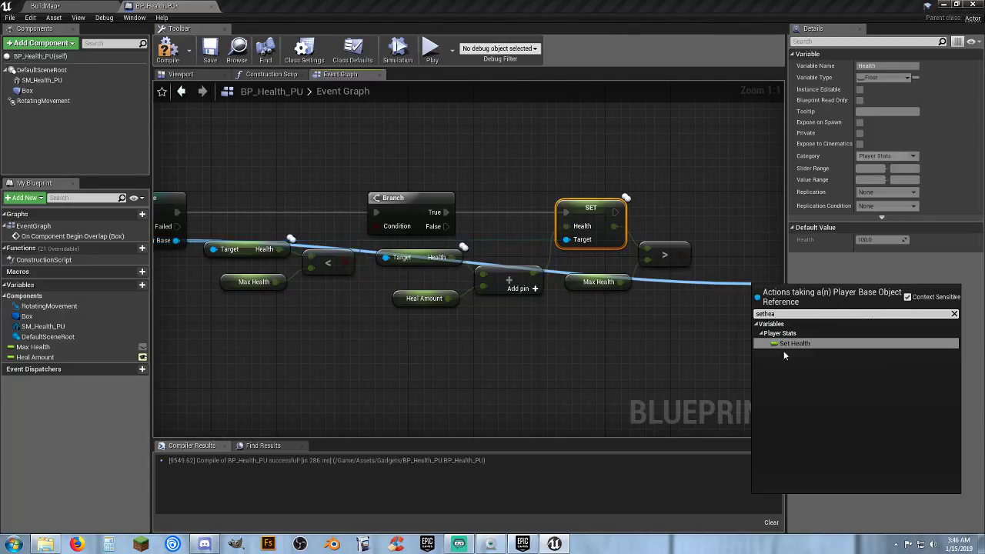
click(792, 344)
mouse_move(761, 294)
mouse_down()
mouse_move(636, 250)
mouse_move(615, 212)
mouse_up()
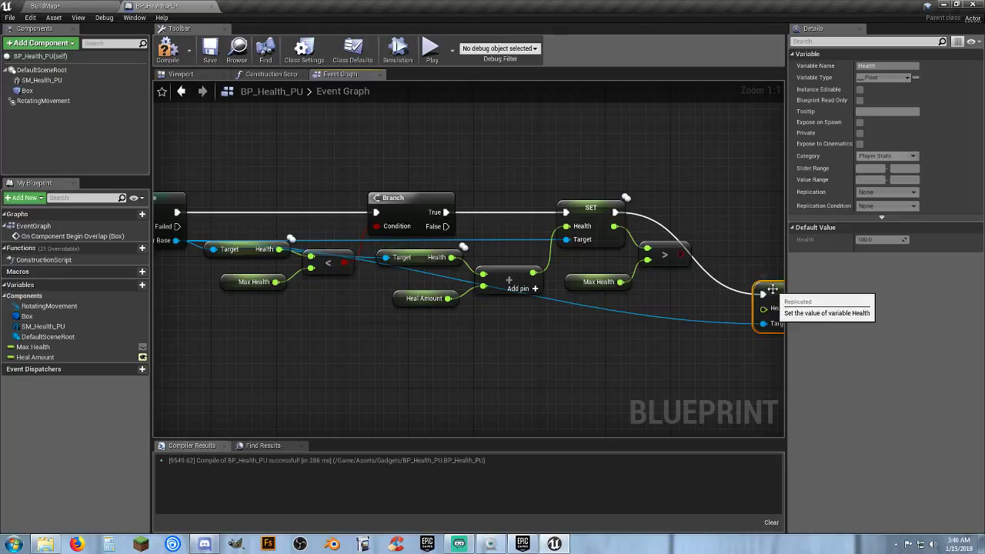
drag(772, 289, 709, 205)
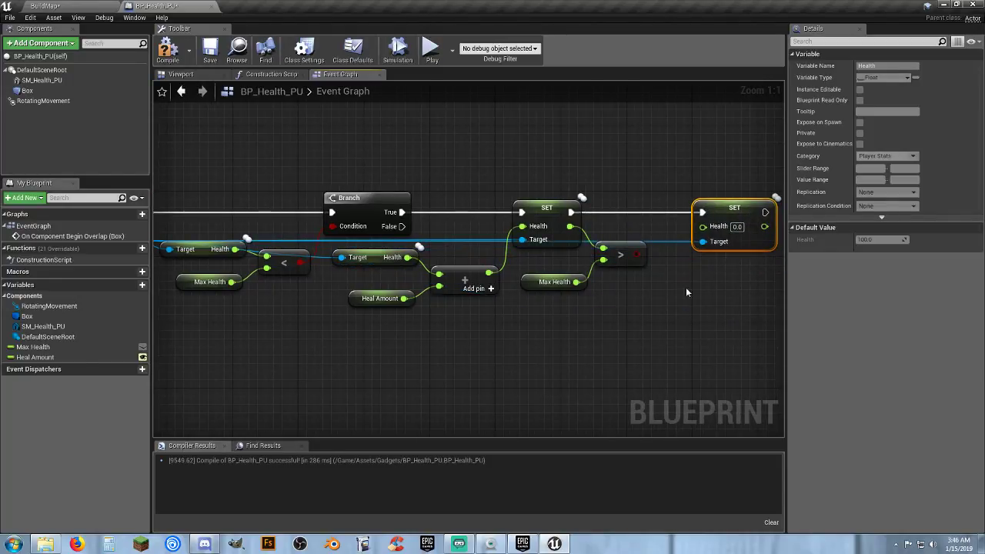
Connect the Max Health getter to the second Set node's Health input and move that node farther along the execution line.
right_drag(608, 302, 508, 311)
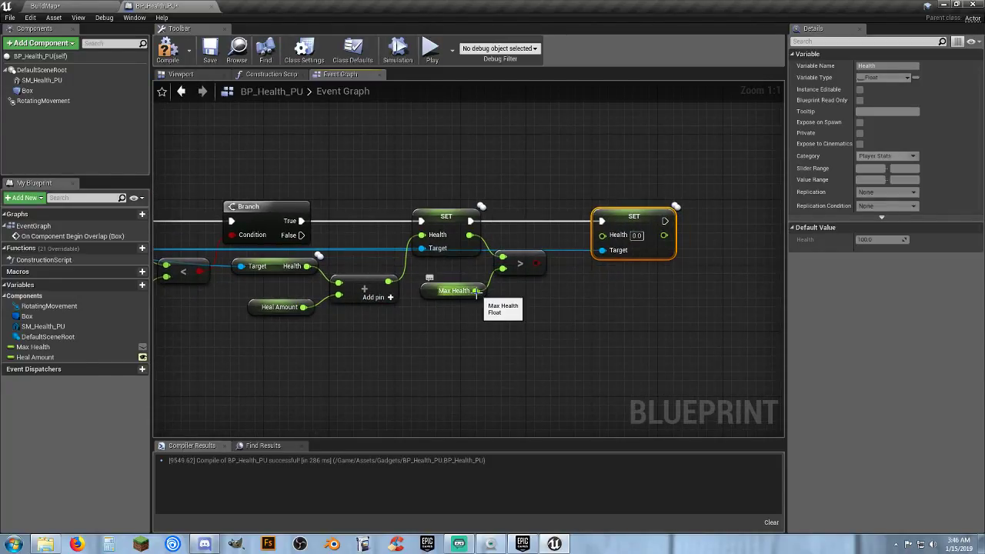
drag(476, 291, 607, 242)
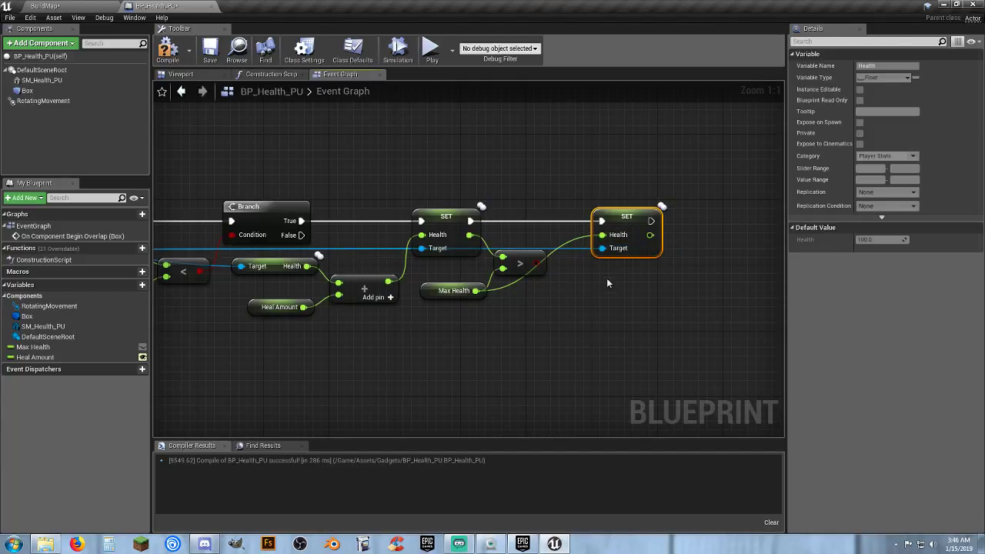
right_drag(606, 284, 483, 300)
drag(494, 237, 660, 234)
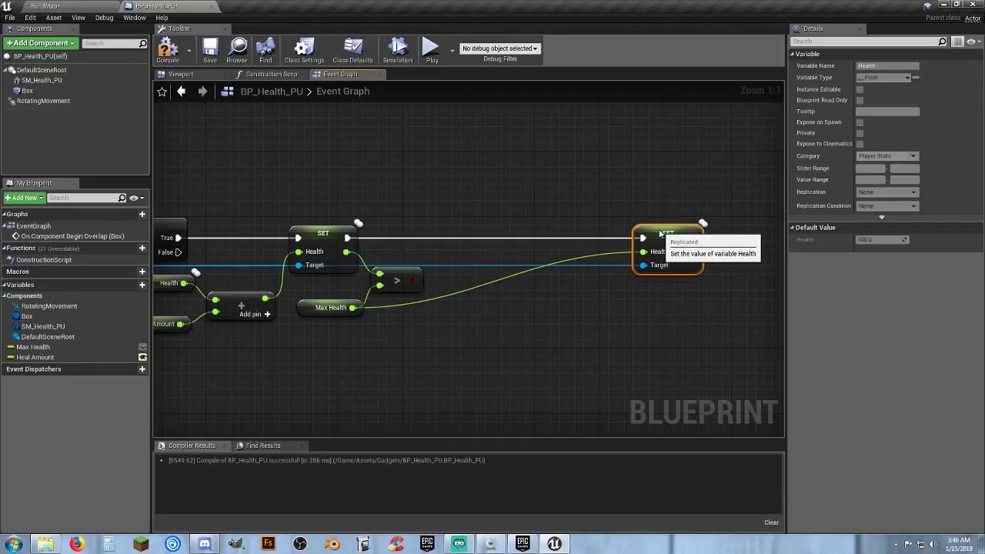
Add a Branch node between the two Set Health nodes, wiring the first Set's execution into it and True to the second Set.
click(490, 298)
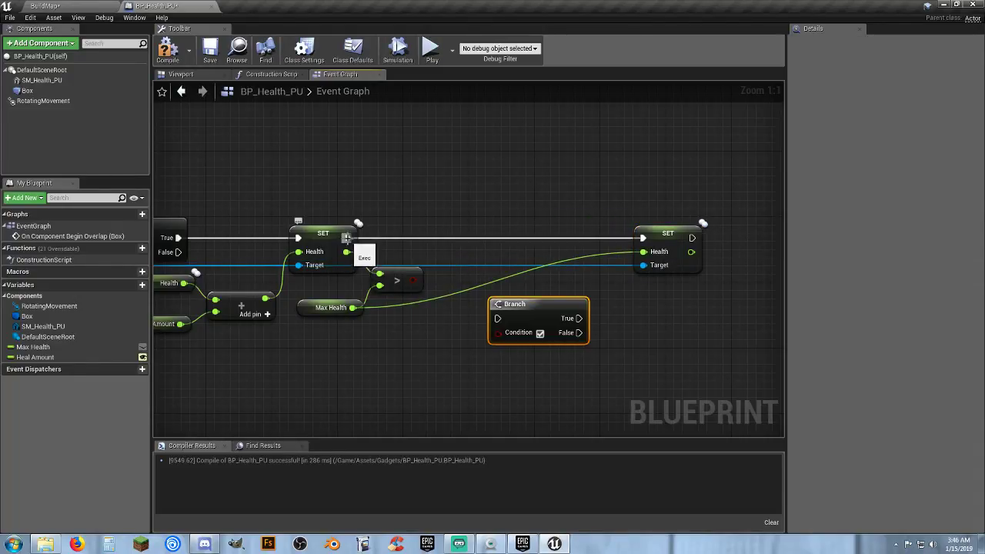
drag(347, 239, 498, 319)
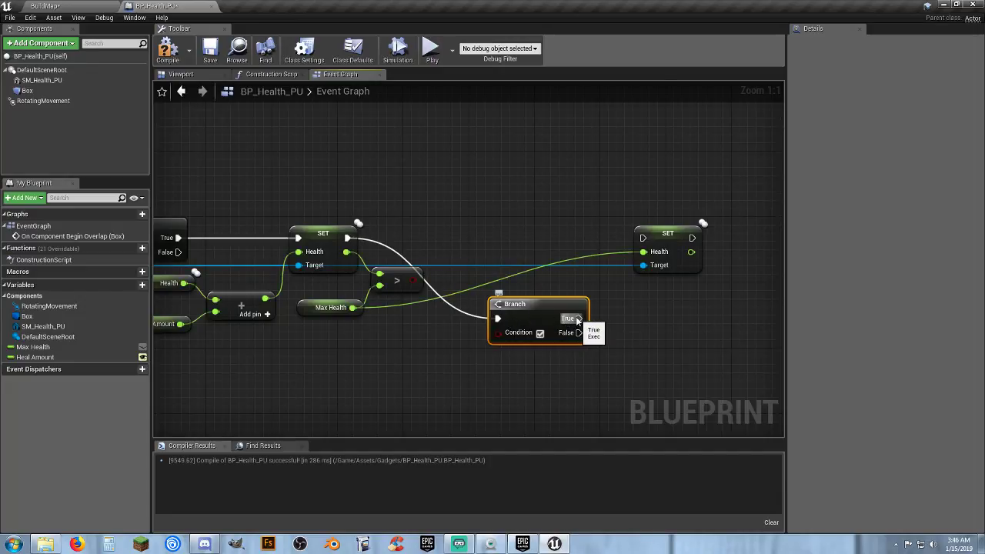
drag(577, 320, 645, 239)
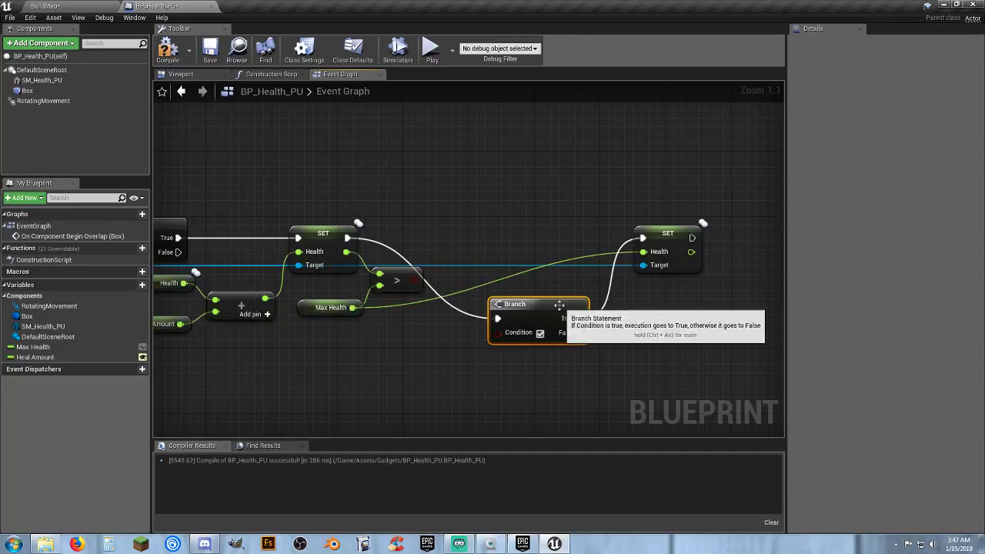
Connect the > comparison result to the second Branch's Condition and align the Branch and second Set Health node along the execution line.
drag(549, 305, 513, 237)
drag(412, 280, 462, 261)
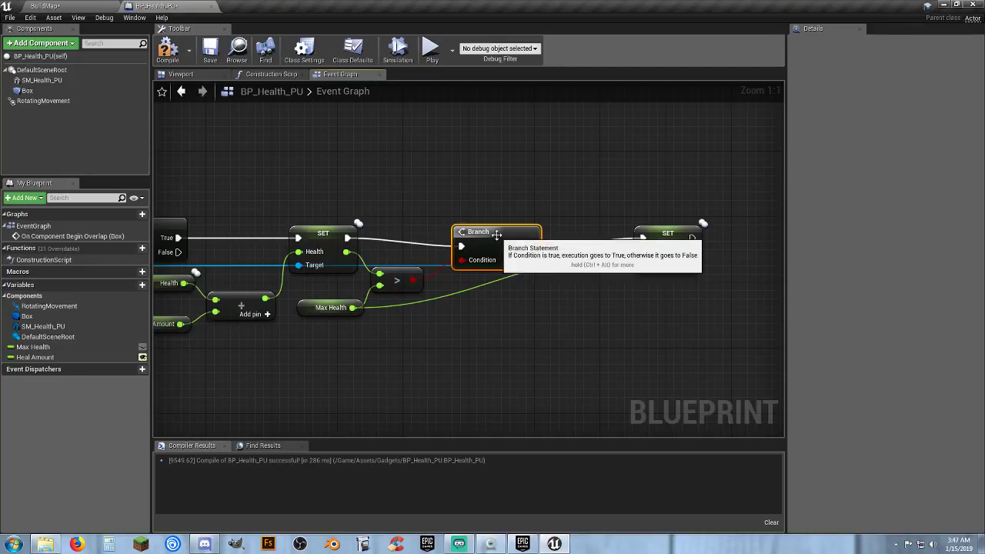
drag(497, 242, 496, 233)
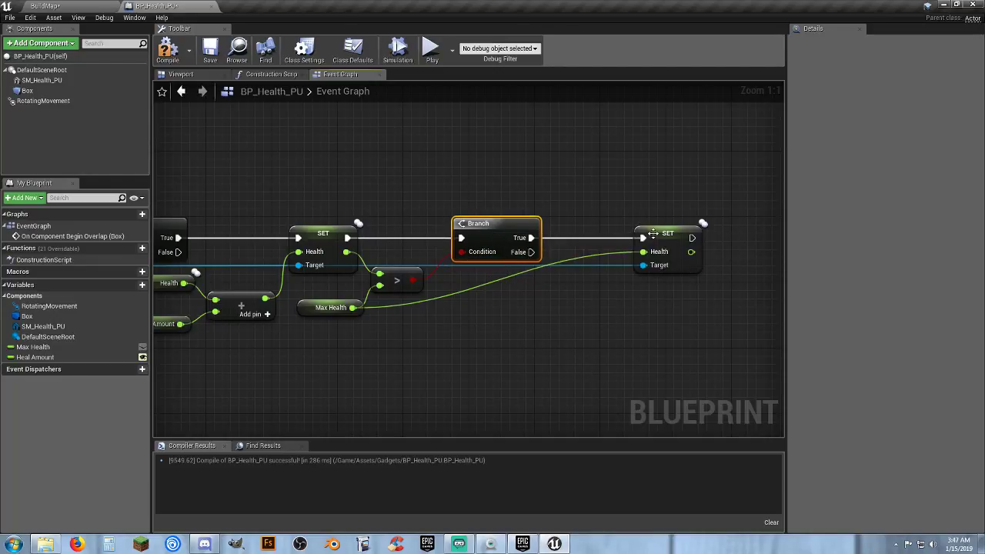
drag(659, 233, 602, 236)
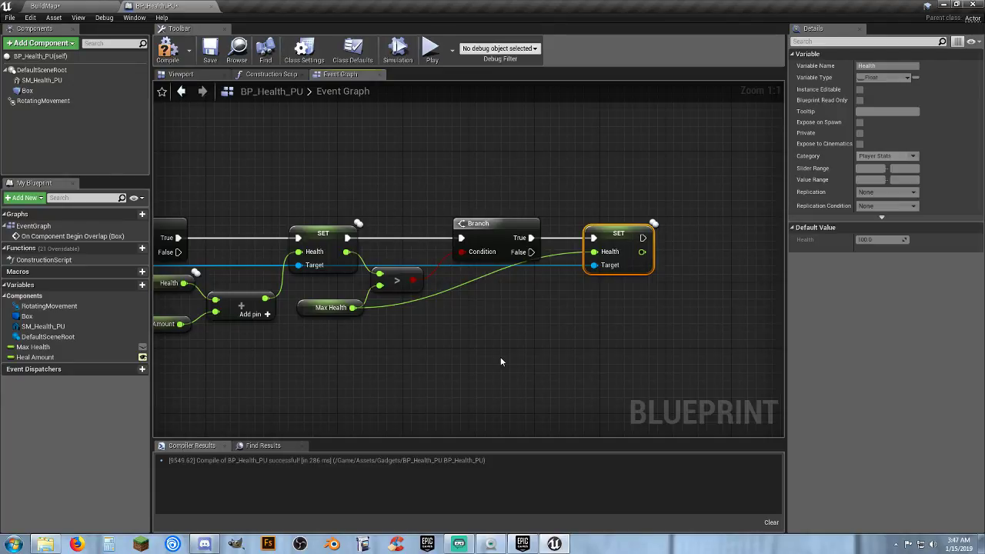
Compile and save the BP_Health_PU blueprint.
click(168, 48)
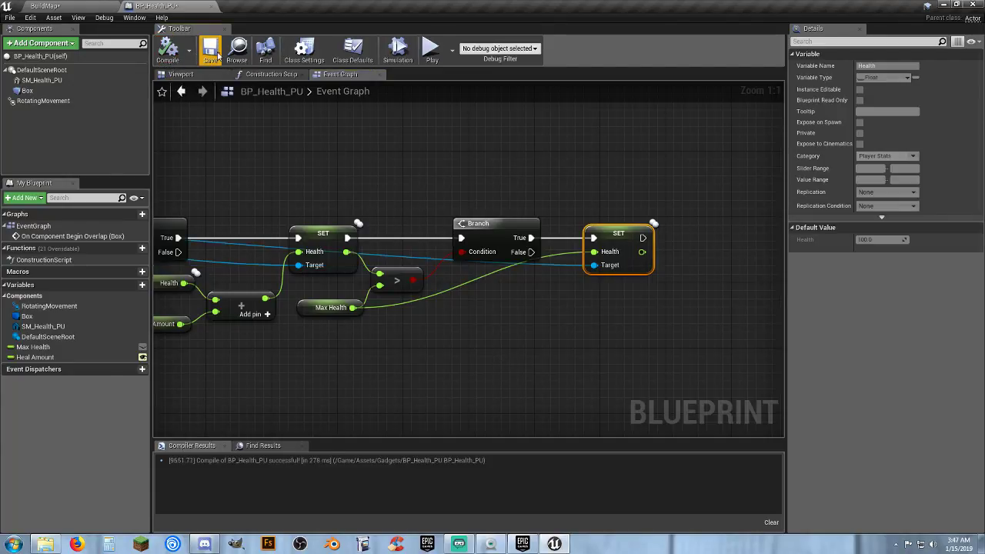
right_drag(439, 341, 543, 336)
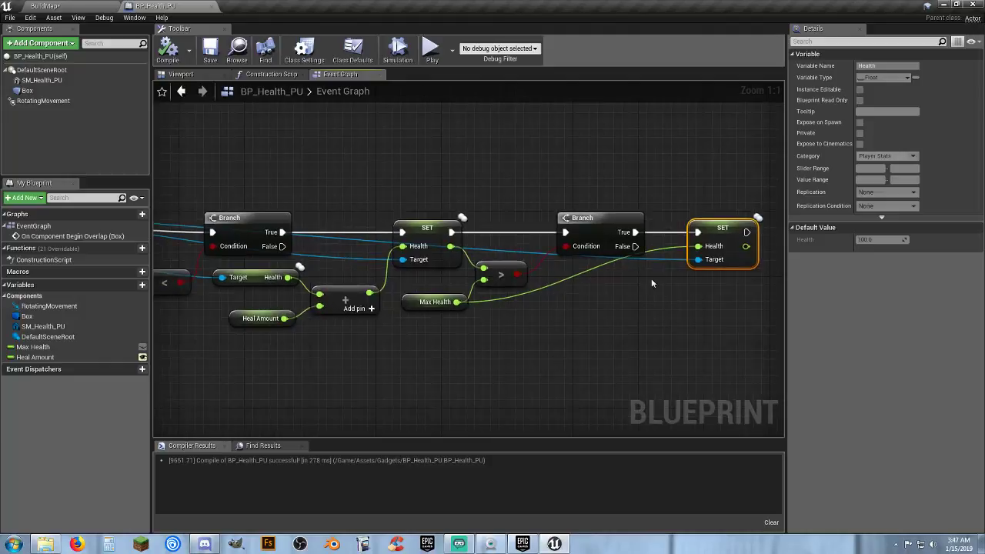
right_drag(659, 333, 616, 344)
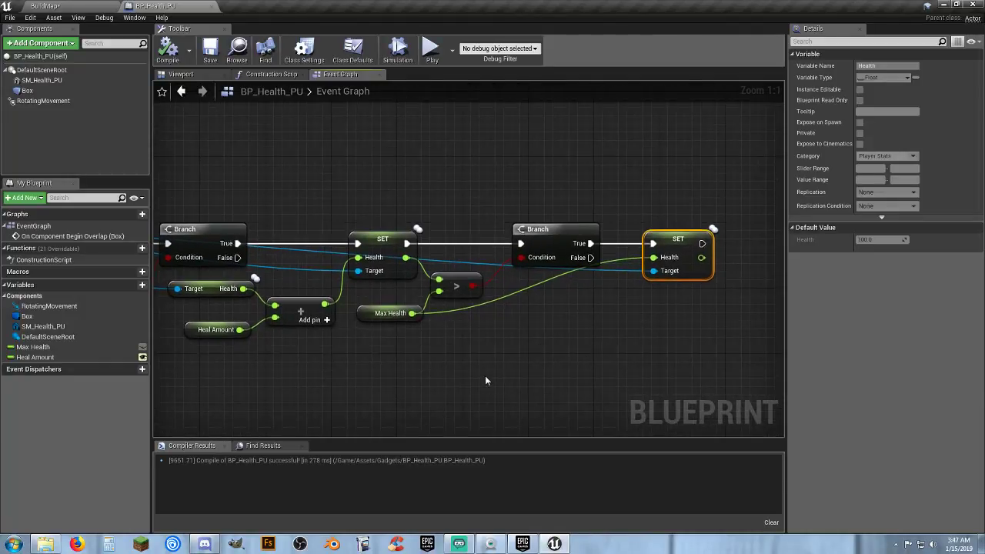
right_drag(484, 376, 720, 378)
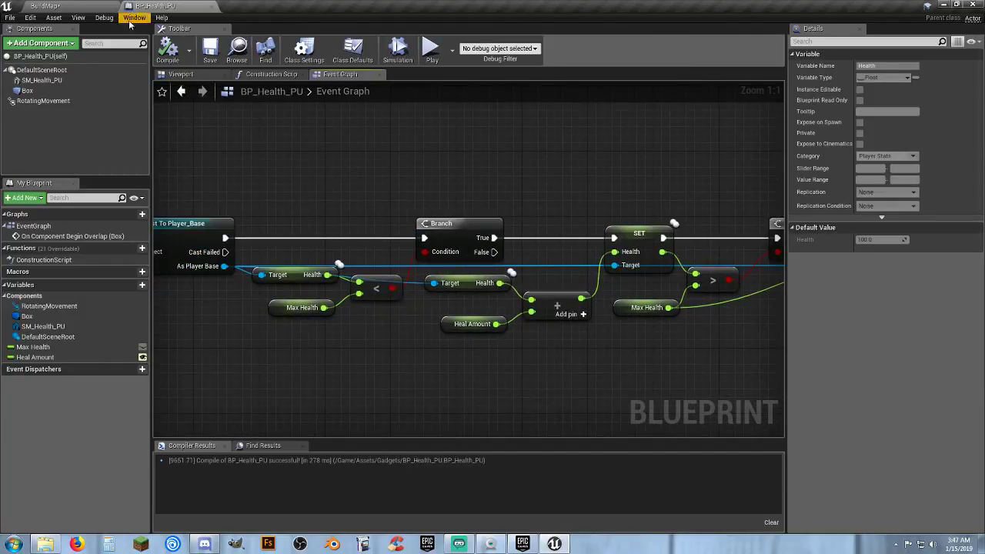
Play BuildMap in the editor, run through the health pickup, and walk into the cactus repeatedly to take damage.
click(80, 6)
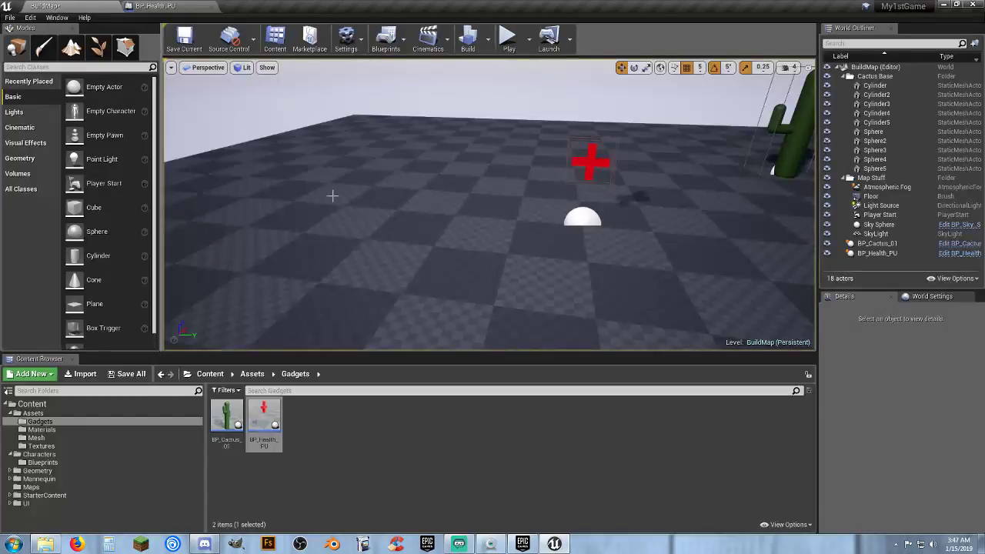
click(508, 38)
key(w)
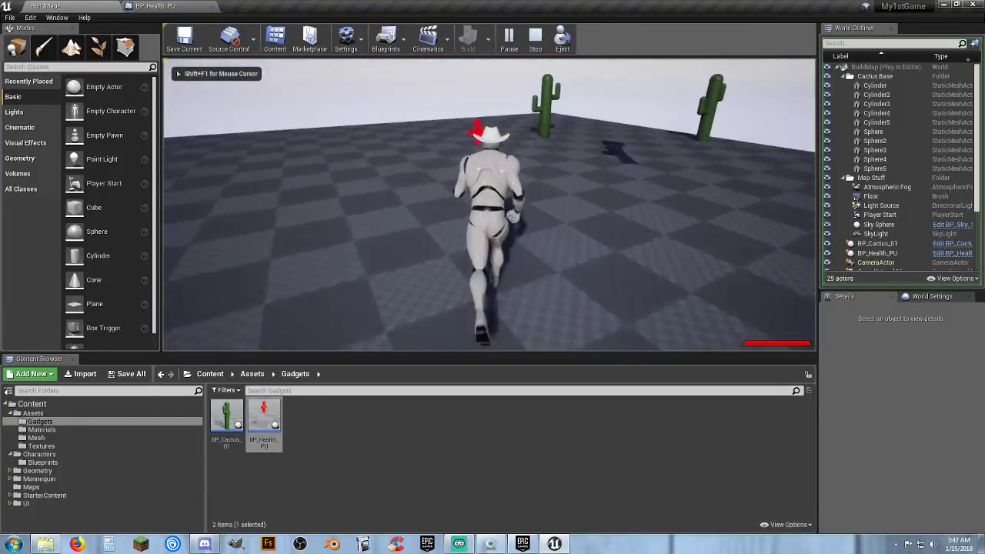
key(d)
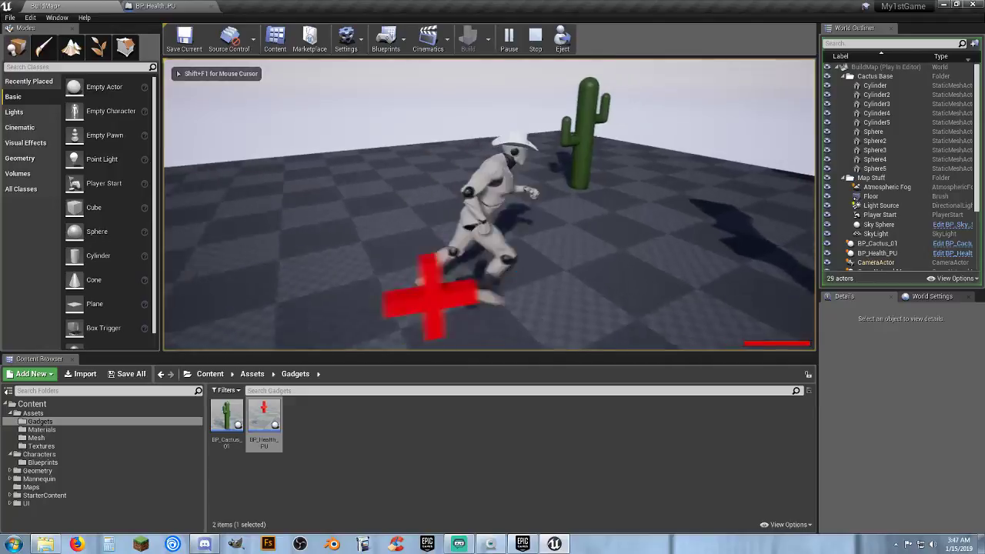
key(w)
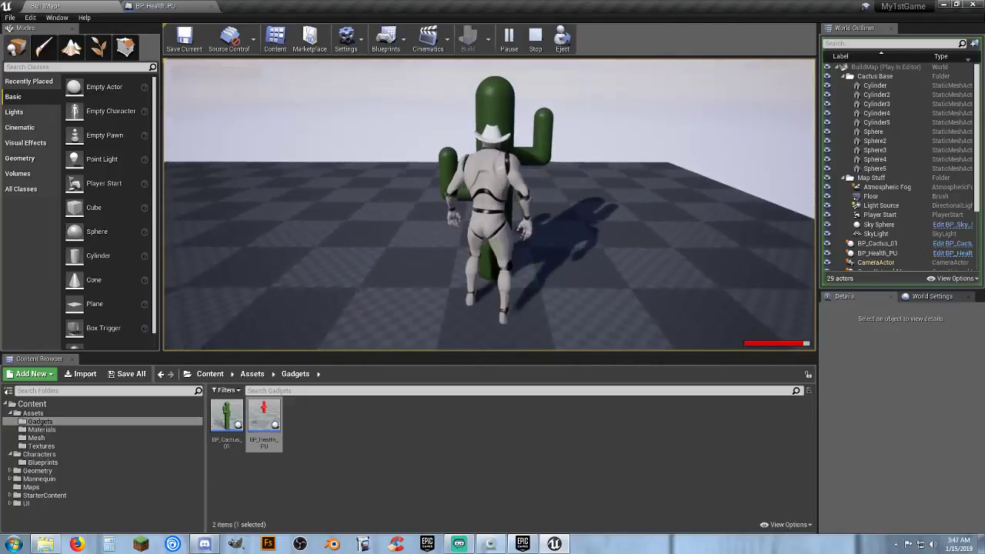
key(s)
key(w)
key(s)
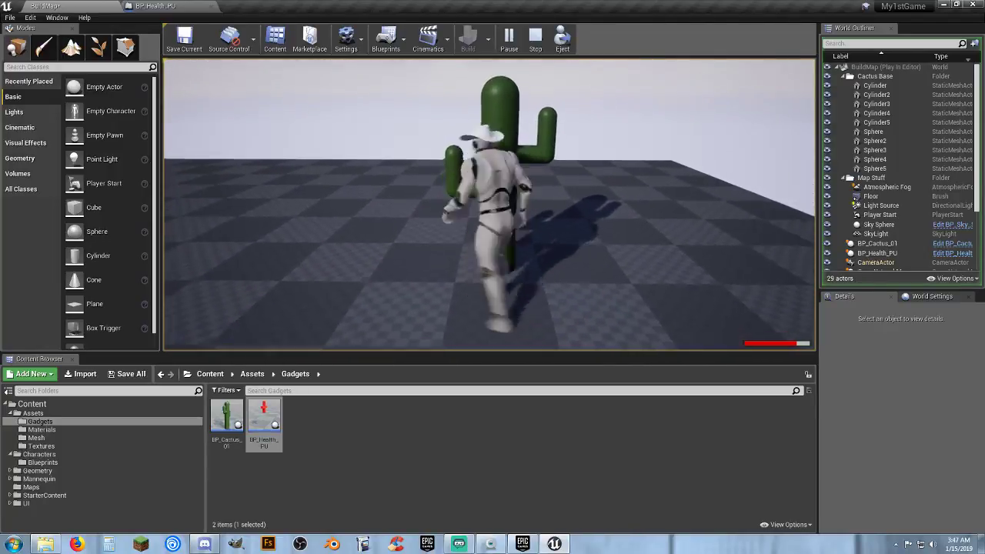
key(w)
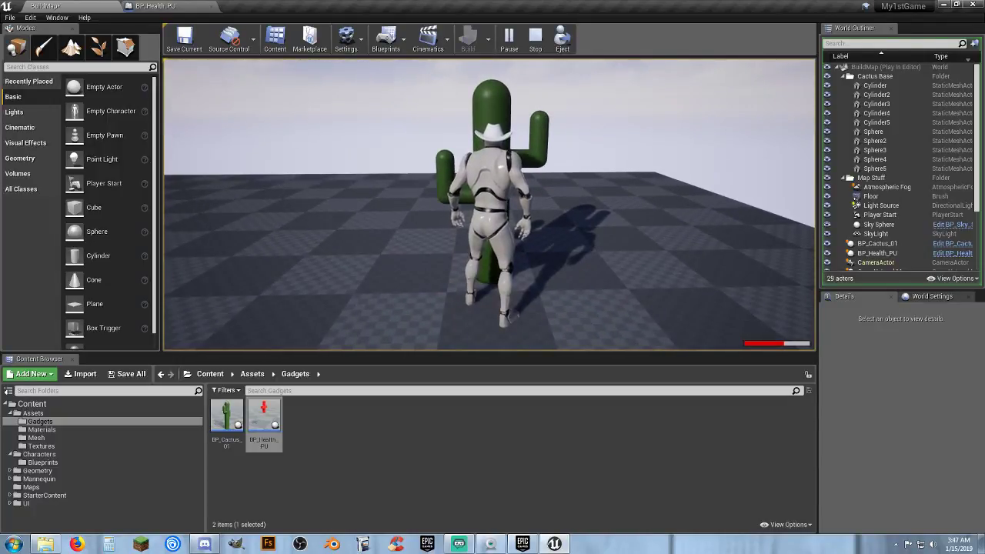
Run the damaged character through the health pickup several times to test healing, and end the play session.
key(a)
key(w)
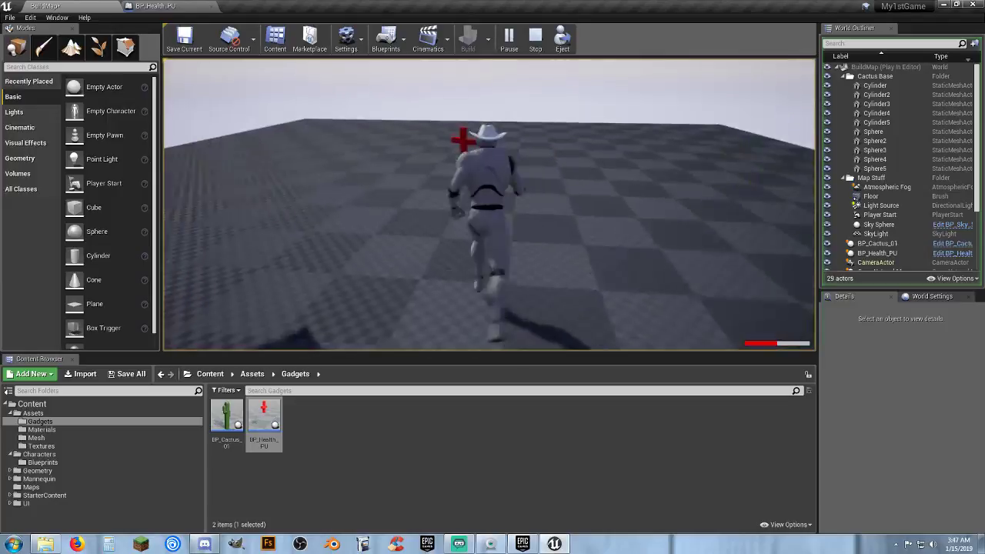
key(w)
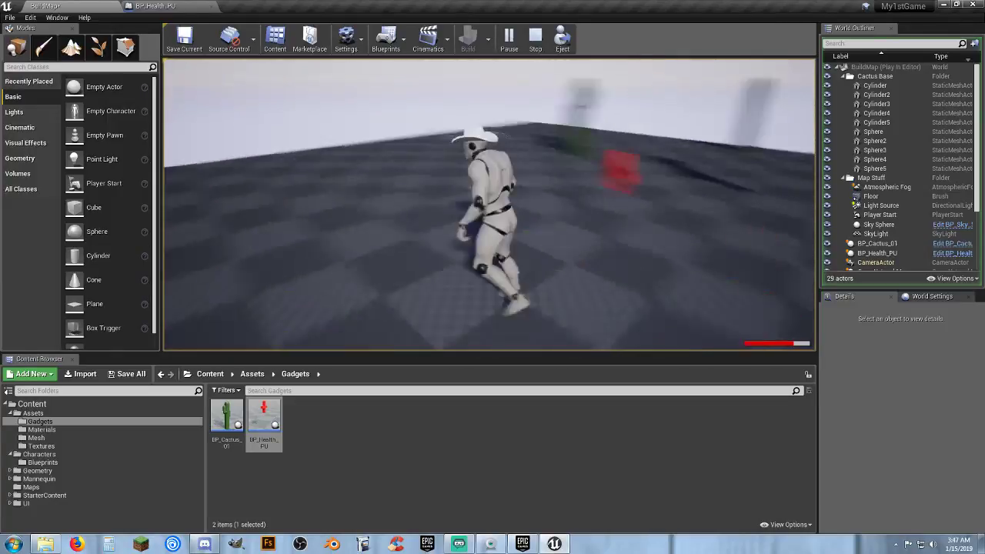
key(s)
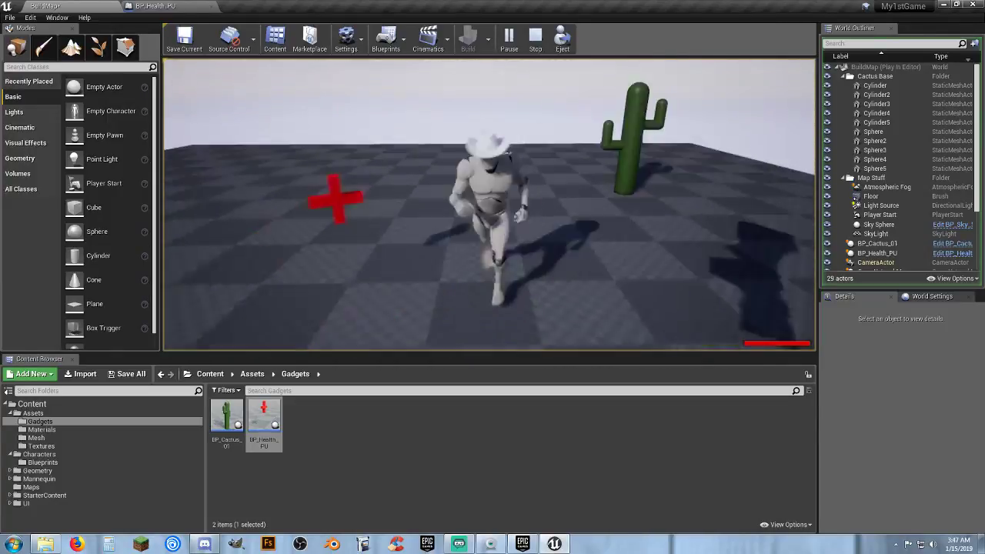
key(w)
key(a)
key(w)
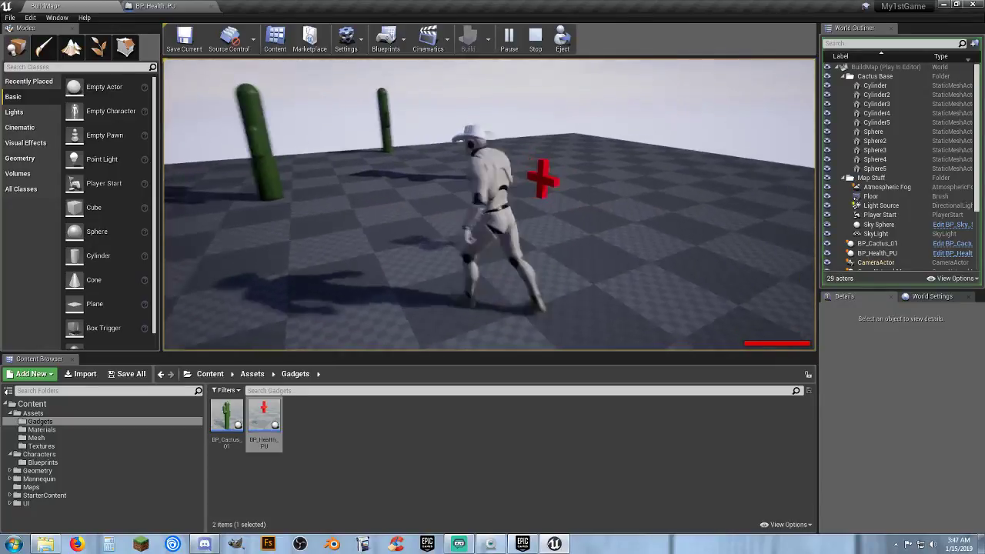
key(s)
key(Escape)
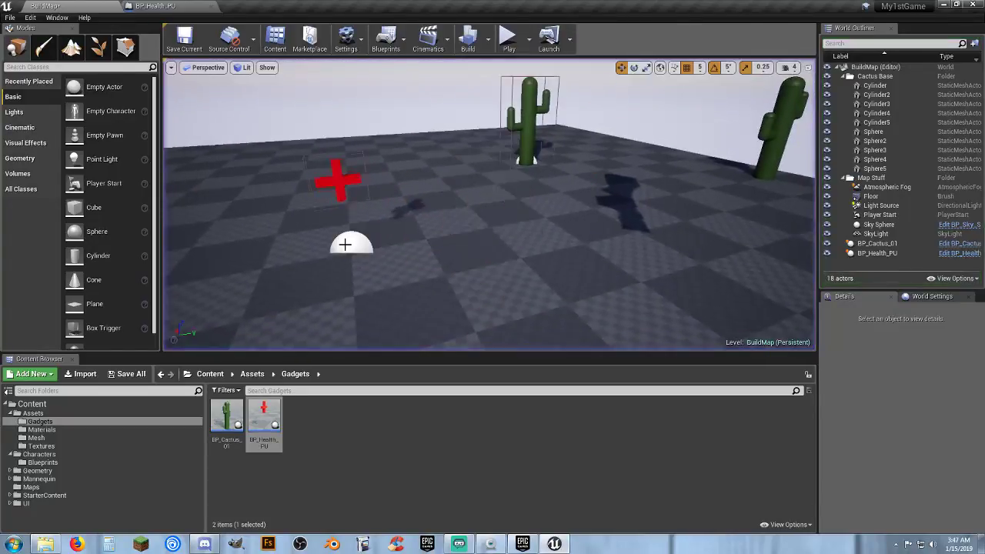
Review the BP_Health_PU Event Graph from the overlap event through the Player_Base cast and the Health < Max Health check.
click(191, 5)
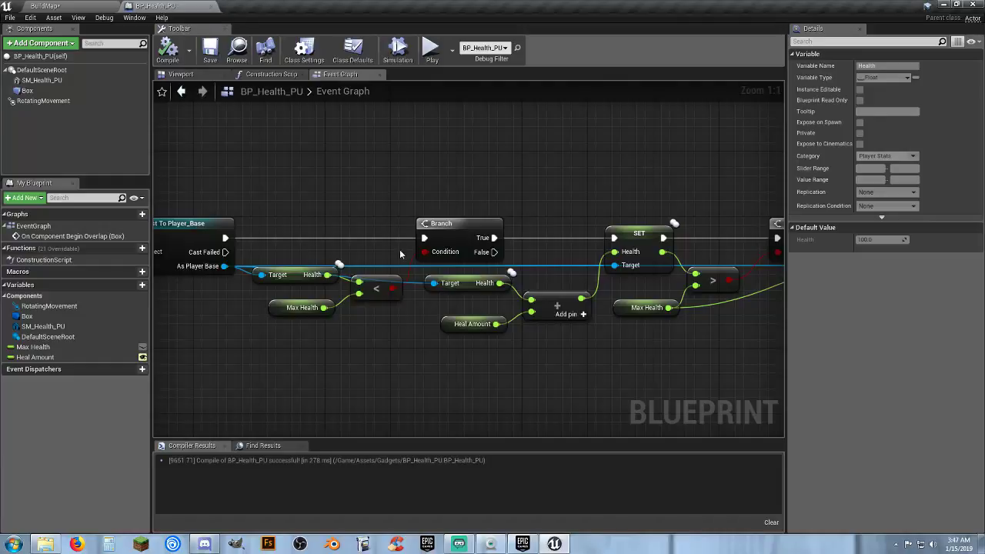
scroll(515, 338, down, 3)
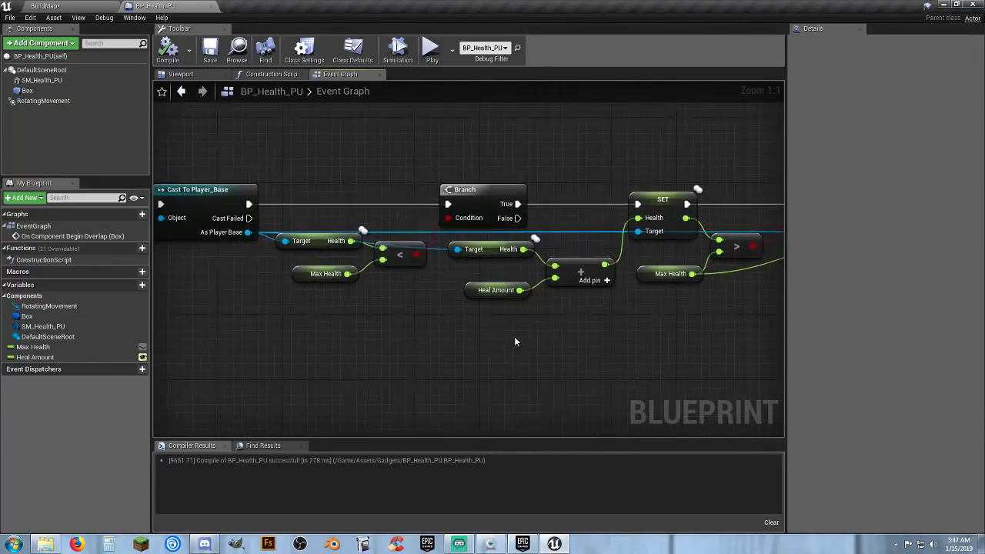
right_drag(515, 342, 558, 336)
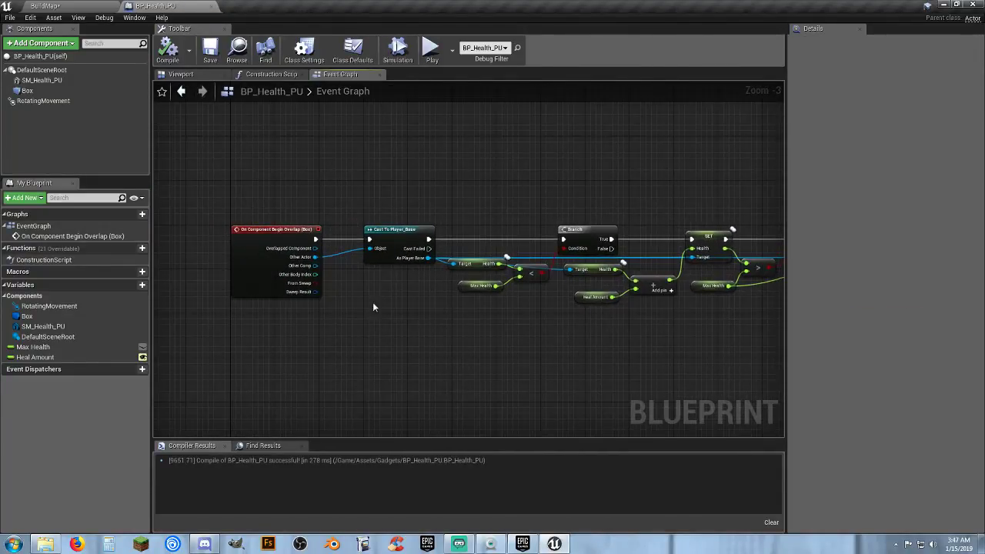
right_drag(418, 318, 330, 315)
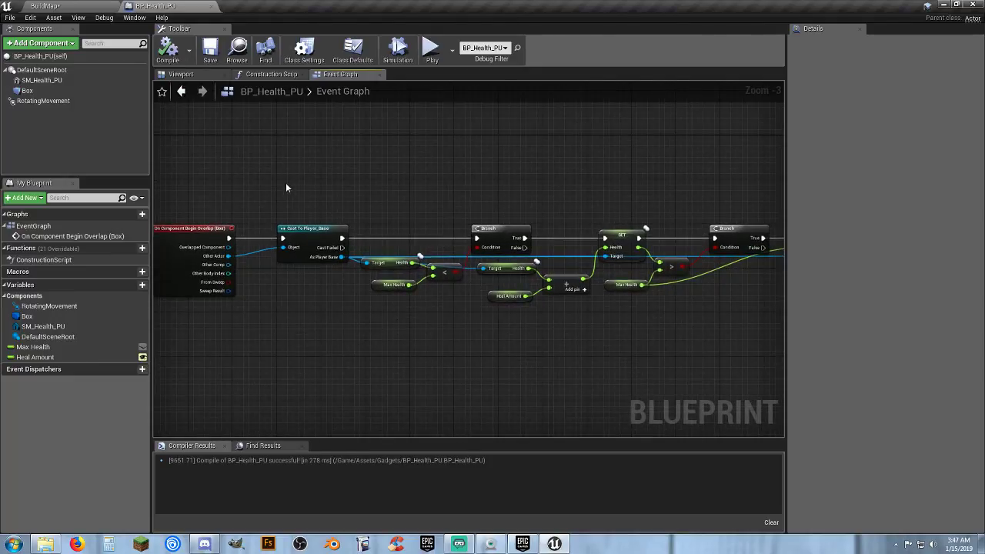
drag(285, 182, 321, 263)
right_drag(448, 327, 418, 332)
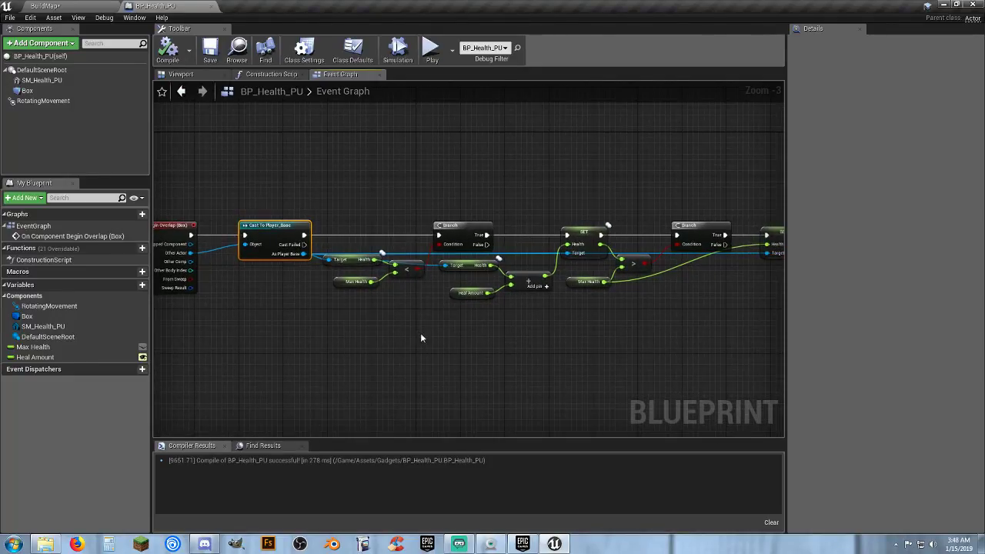
scroll(279, 298, up, 3)
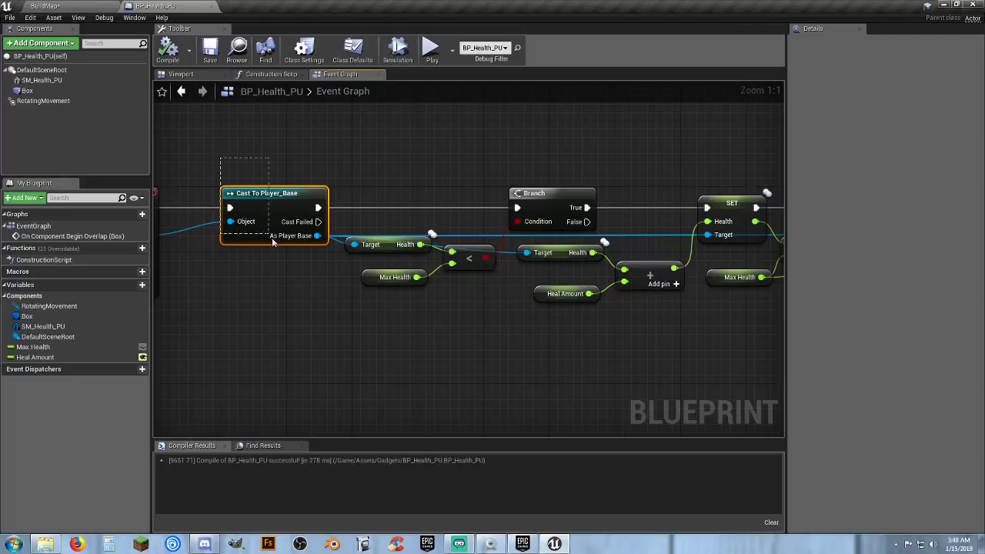
click(307, 291)
right_drag(488, 352, 434, 361)
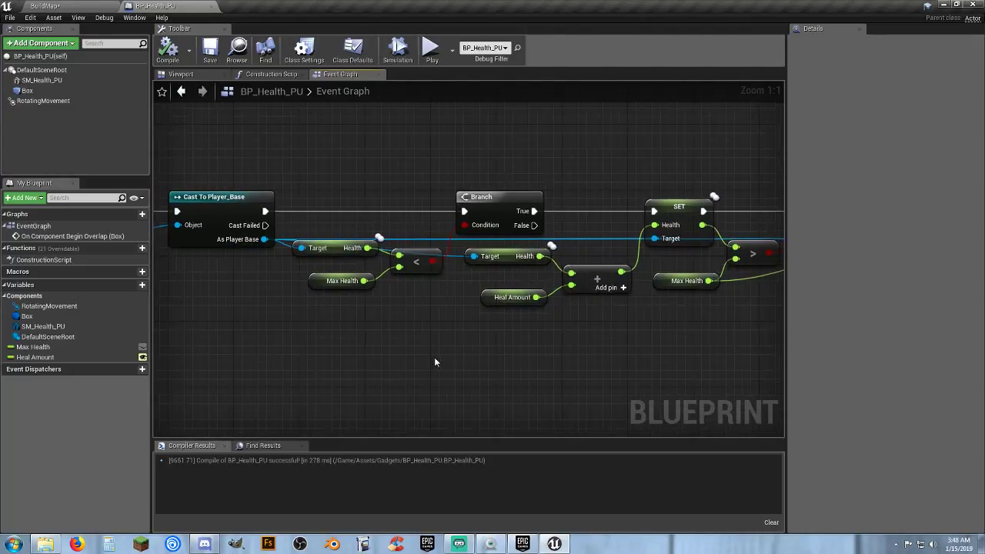
drag(449, 354, 323, 229)
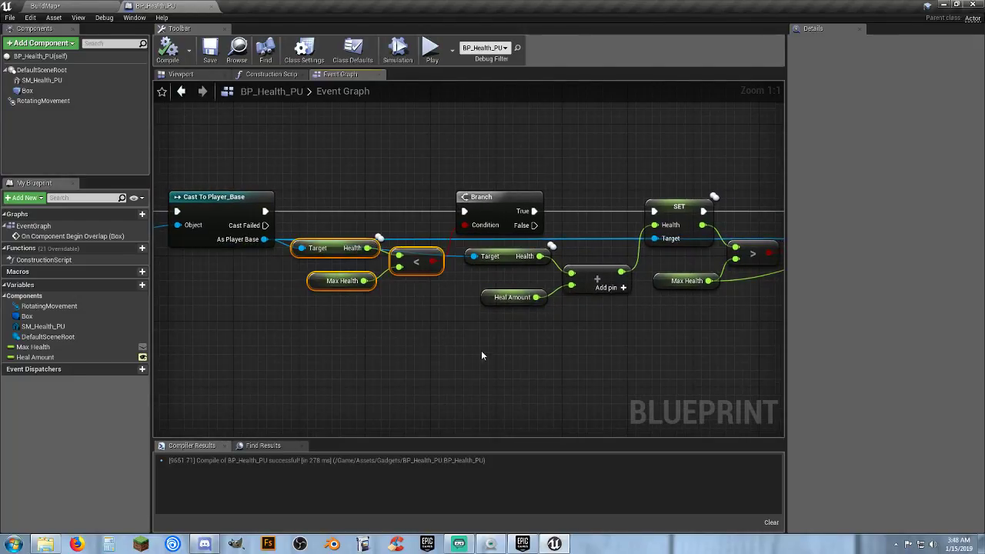
click(506, 362)
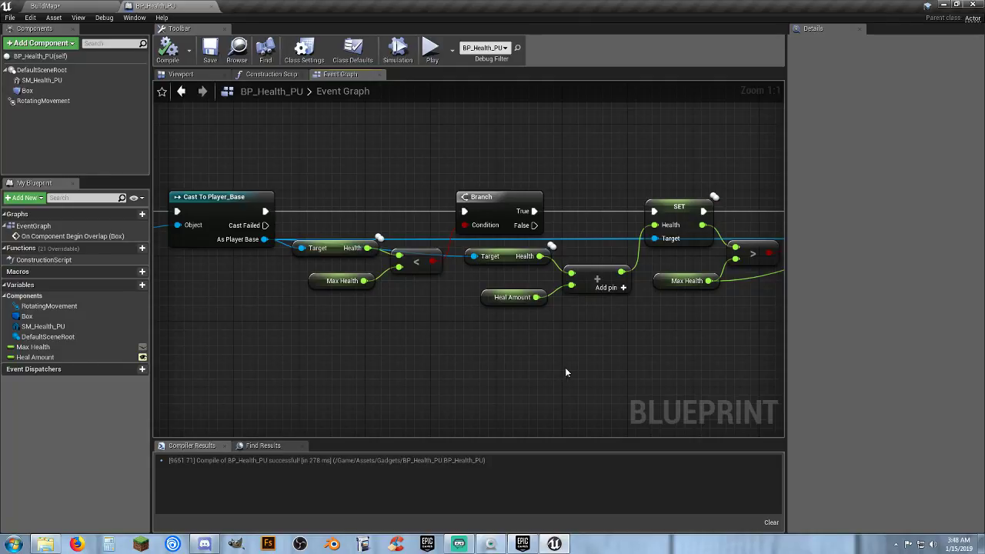
Examine the Heal Amount variable and the nodes that add it to Health and cap the result at Max Health.
right_drag(603, 360, 542, 333)
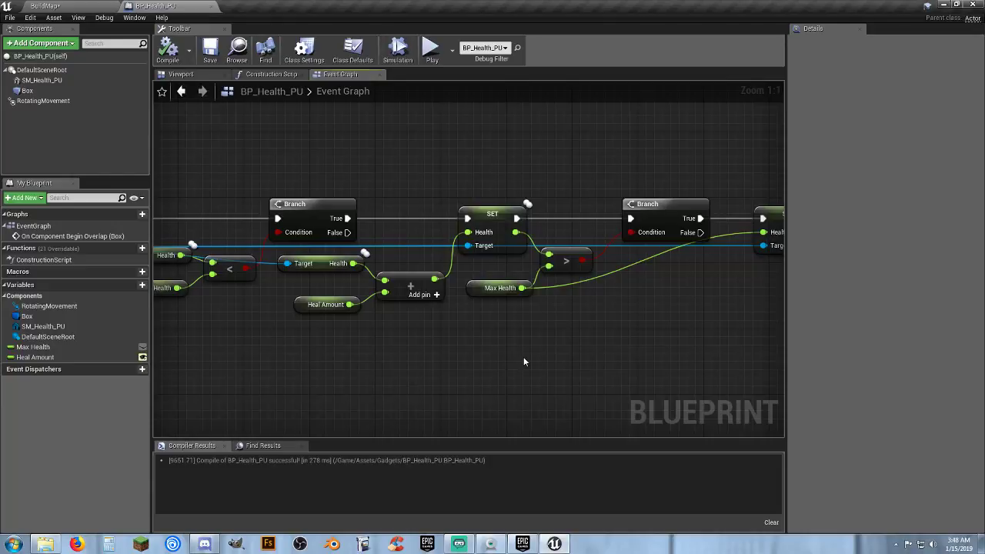
click(34, 357)
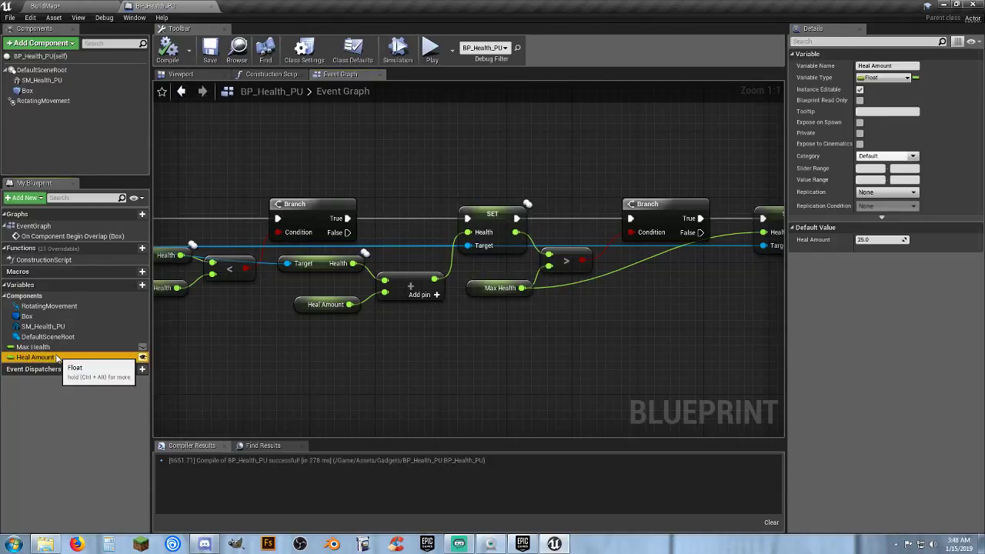
right_drag(419, 361, 439, 353)
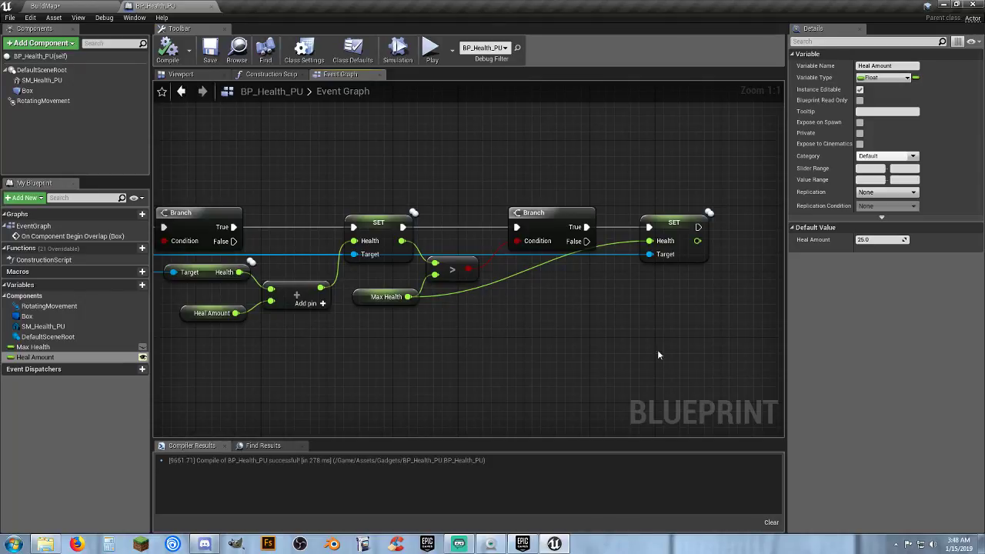
drag(688, 334, 396, 187)
click(580, 347)
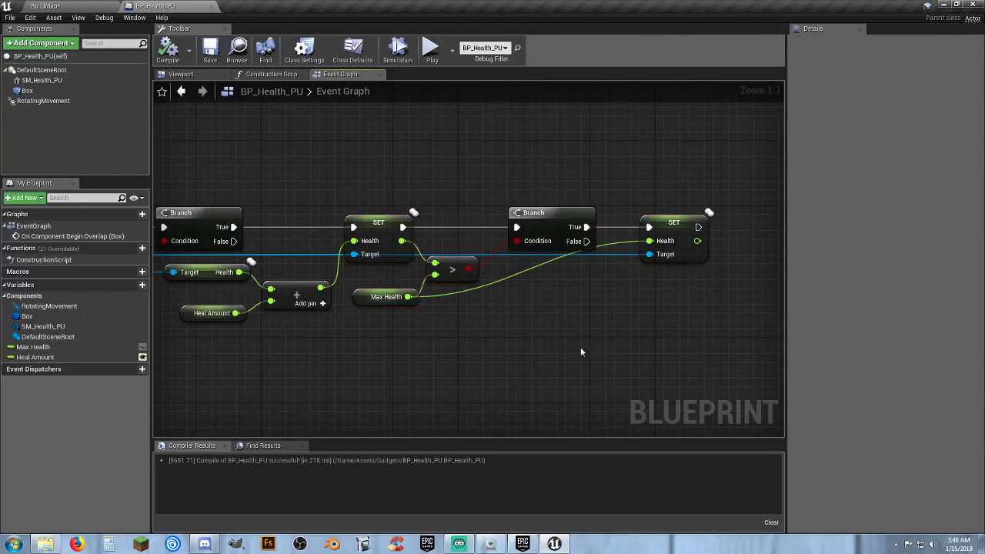
right_drag(580, 347, 441, 344)
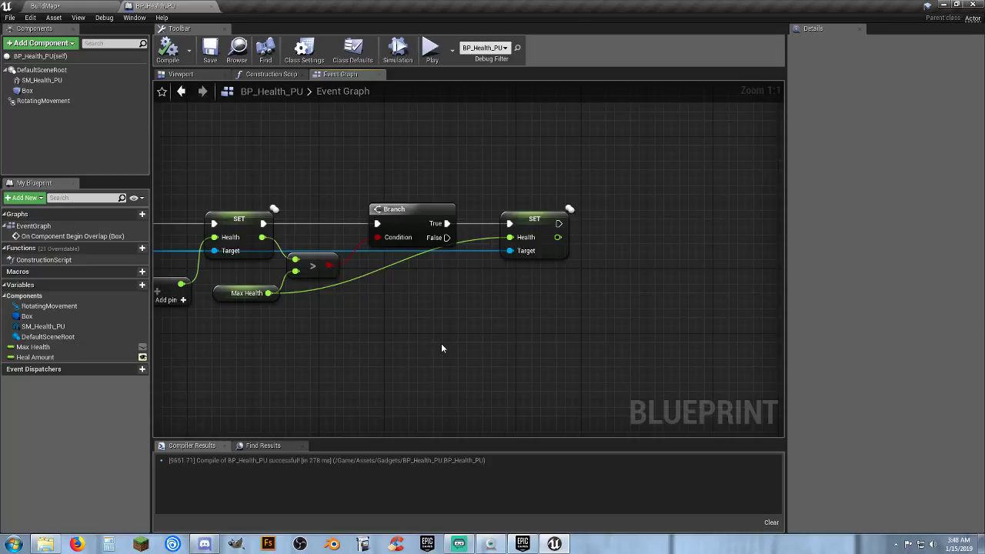
right_drag(450, 341, 511, 339)
Add a DestroyActor node targeting self, run from the execution output of the second Set Health node.
mouse_move(384, 341)
right_down()
mouse_move(677, 314)
mouse_move(503, 330)
mouse_move(675, 303)
mouse_move(328, 334)
right_up()
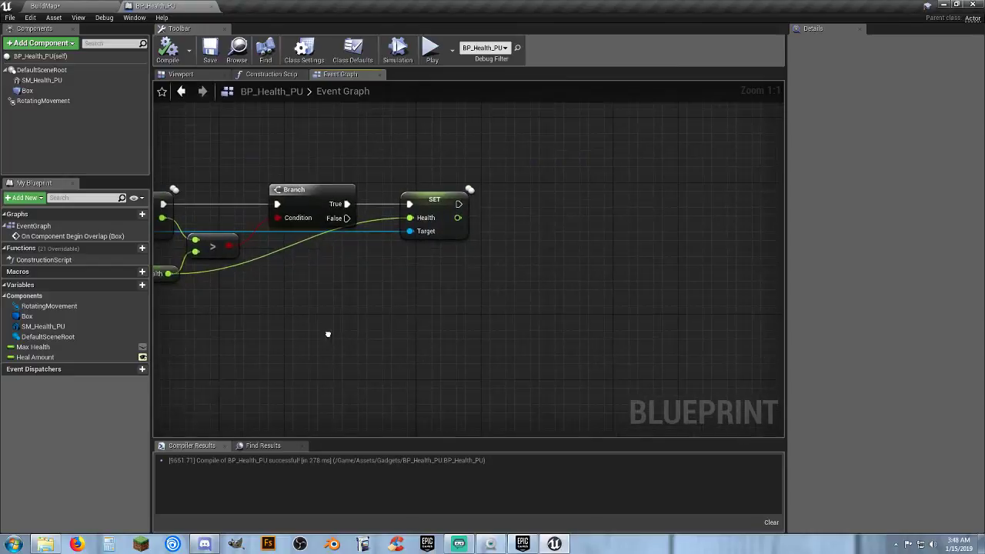
drag(459, 204, 533, 207)
text(destroy)
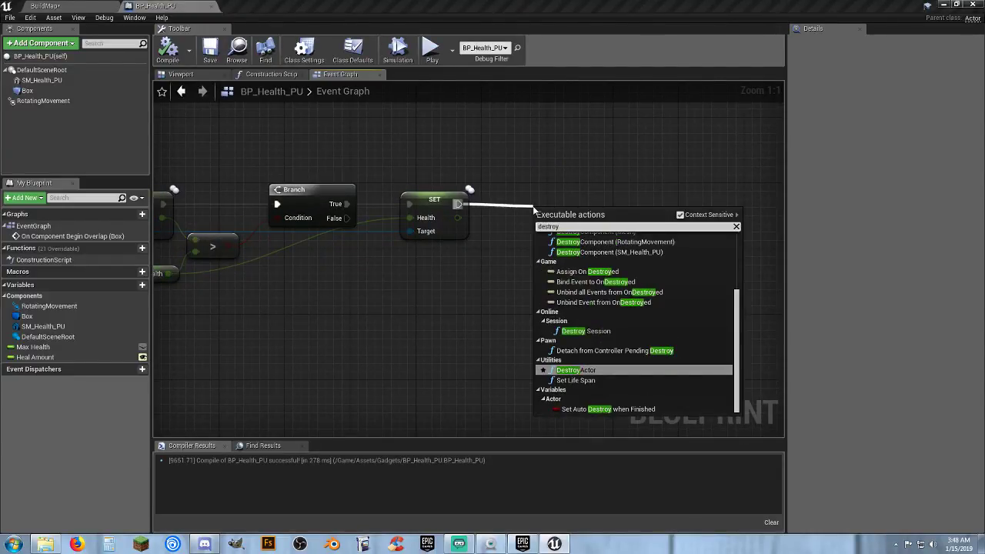
key(Return)
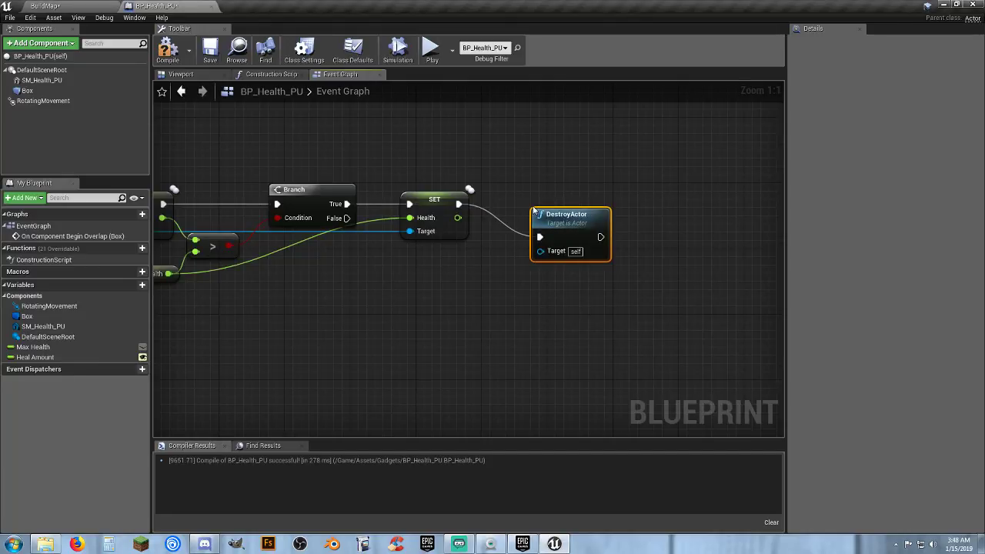
Align the DestroyActor node beside the second Set Health node, and compile and save BP_Health_PU.
drag(549, 222, 516, 190)
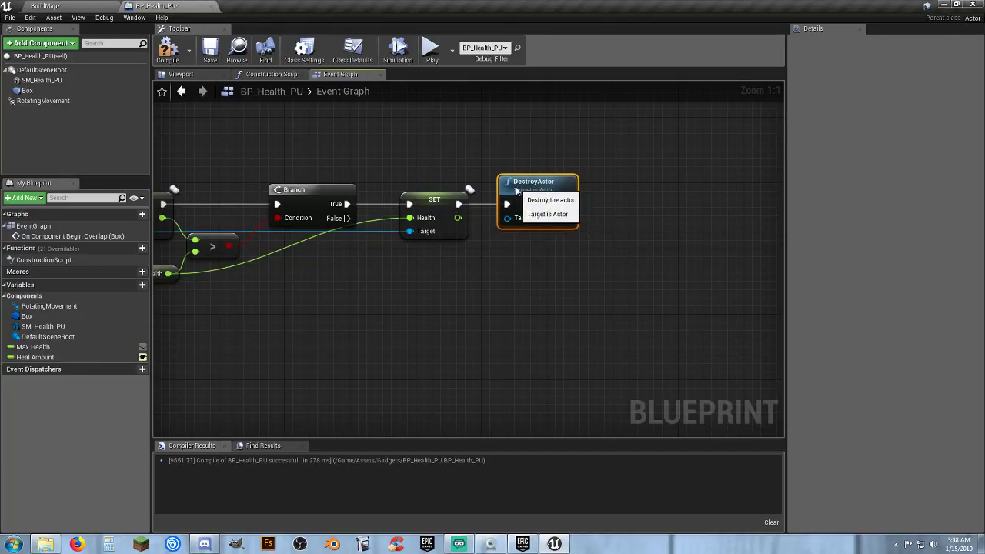
click(167, 48)
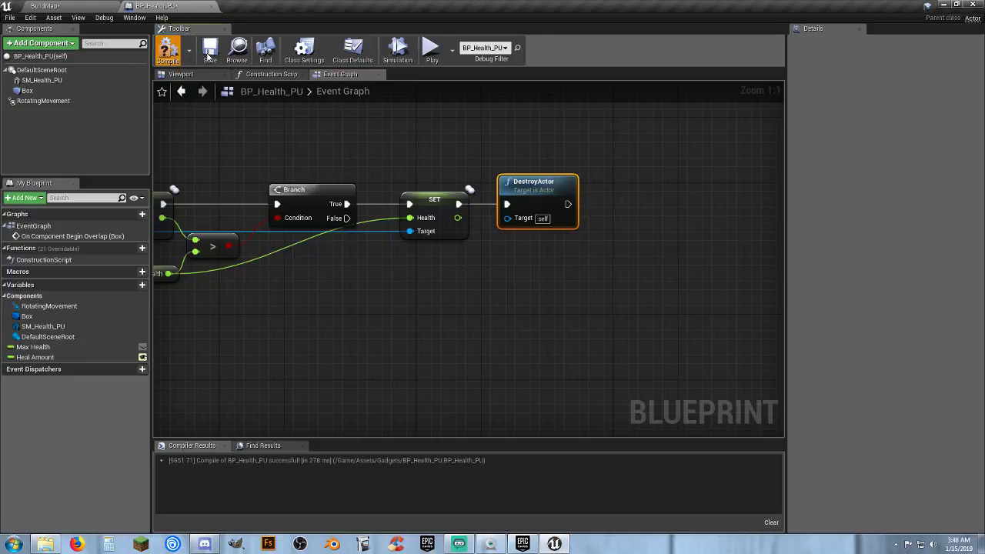
click(209, 51)
Play-test BuildMap by running the character into a cactus and through the health pickup to check its destruction, and end the session.
click(46, 6)
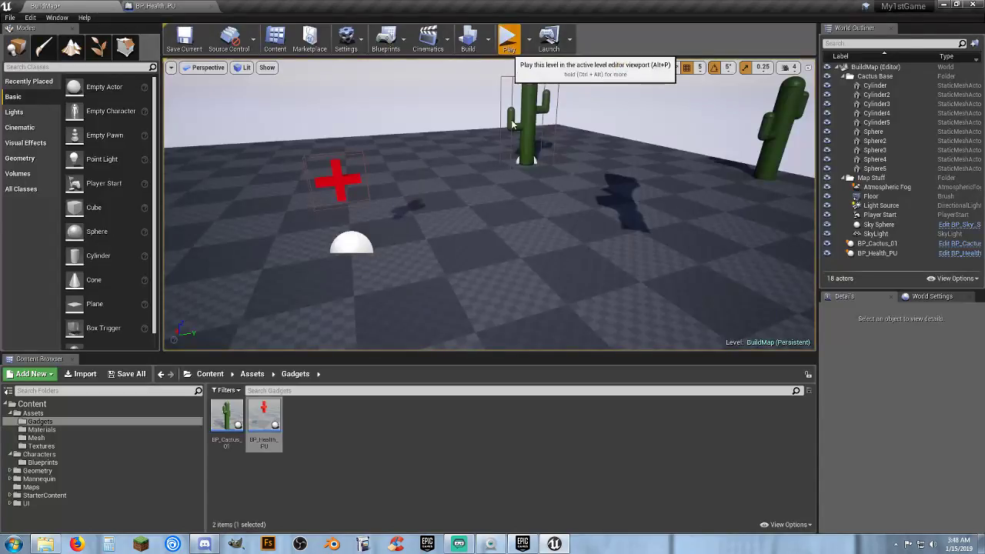
click(508, 37)
key(w)
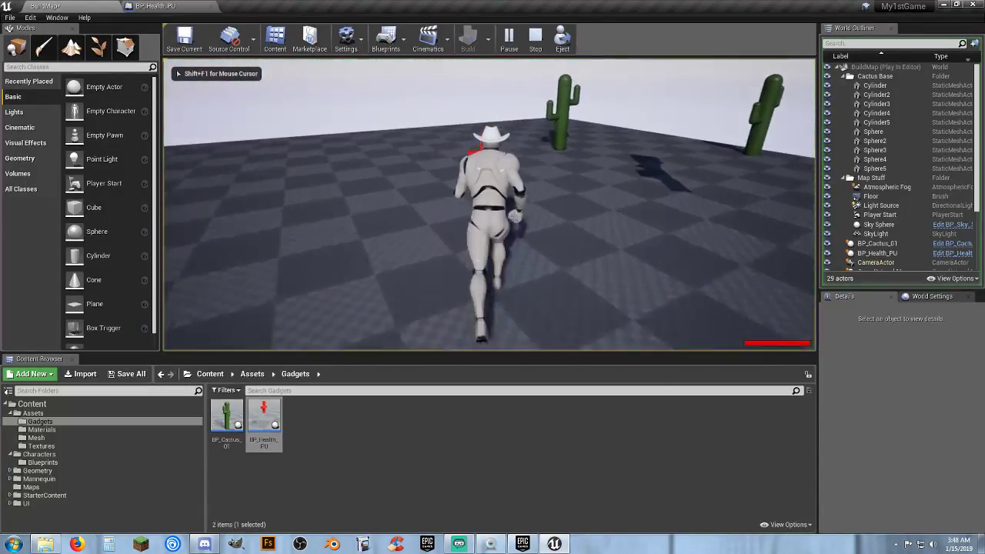
key(w)
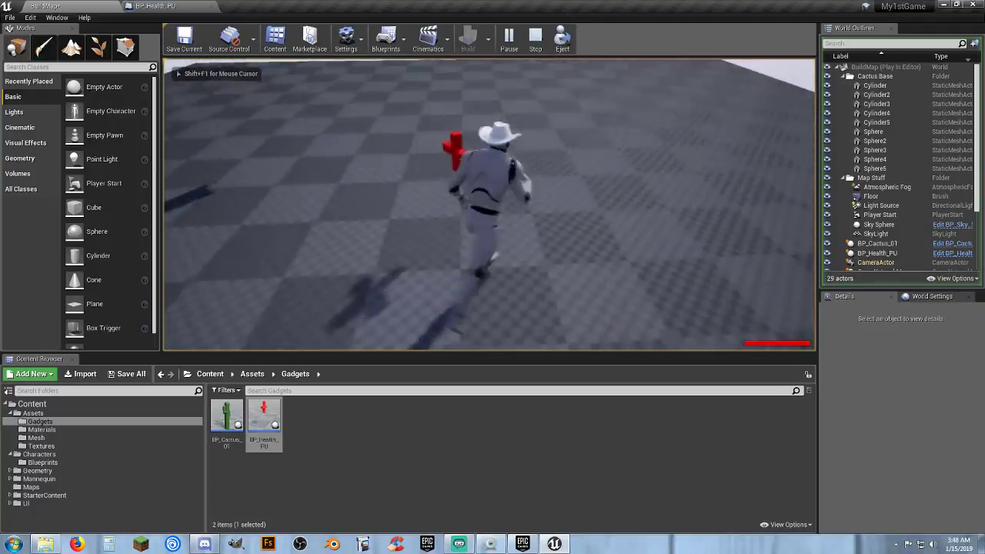
key(w)
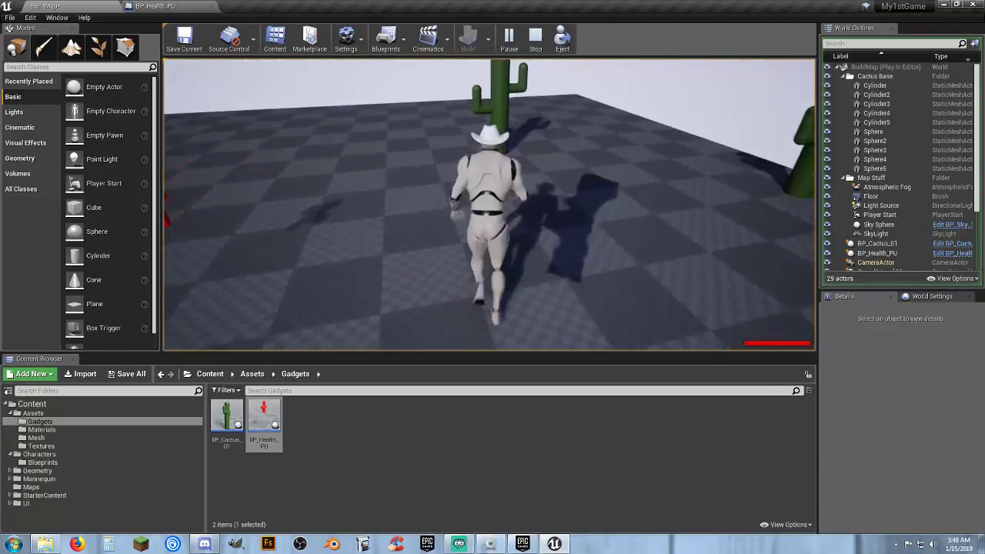
key(w)
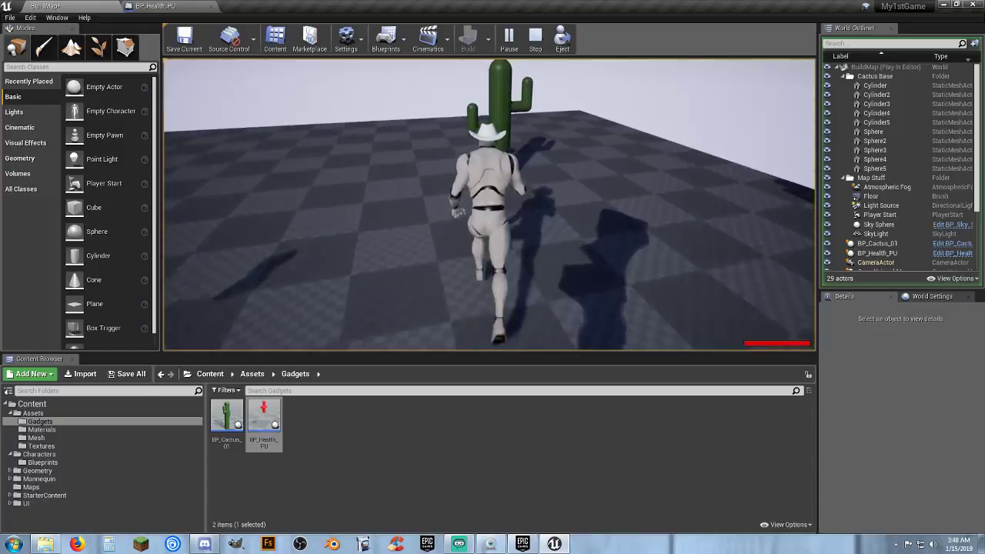
key(w)
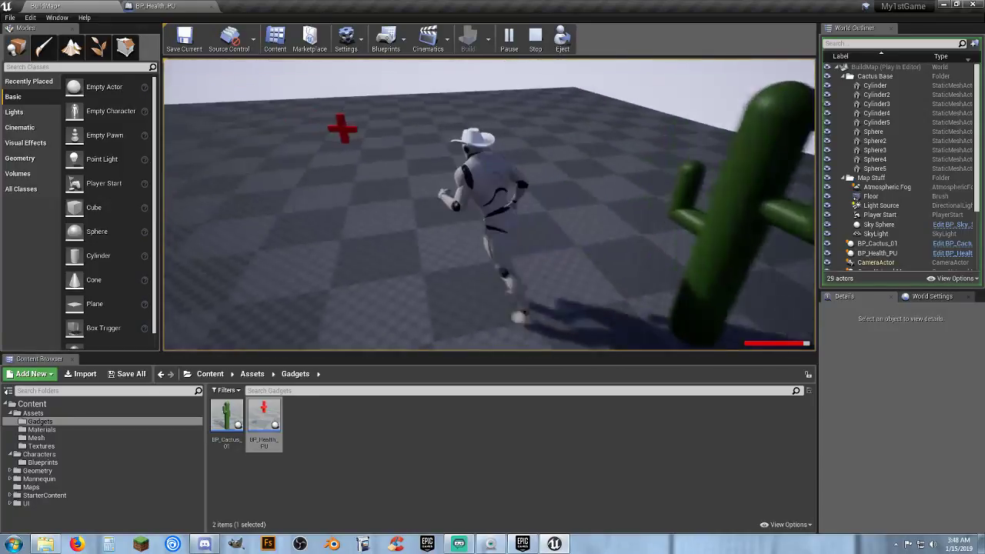
key(w)
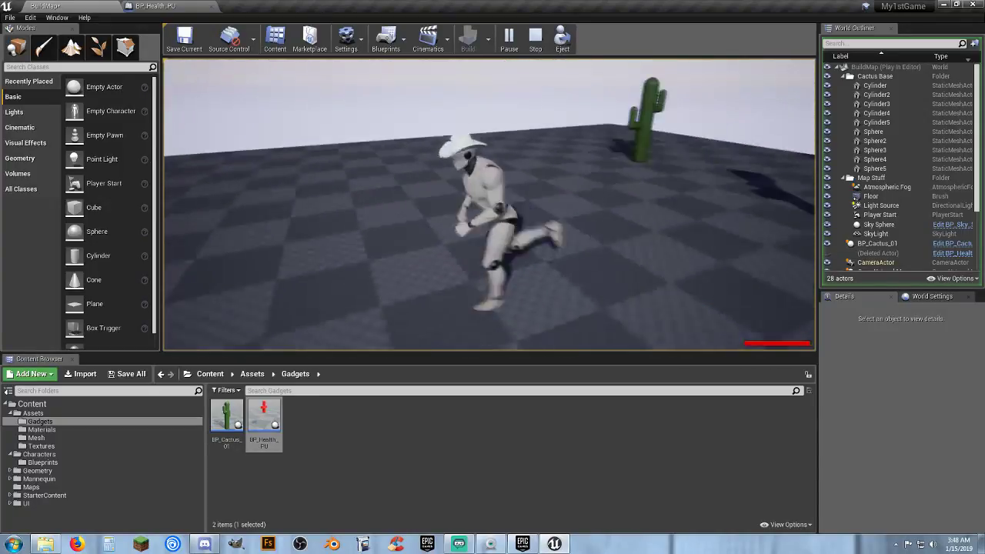
key(s)
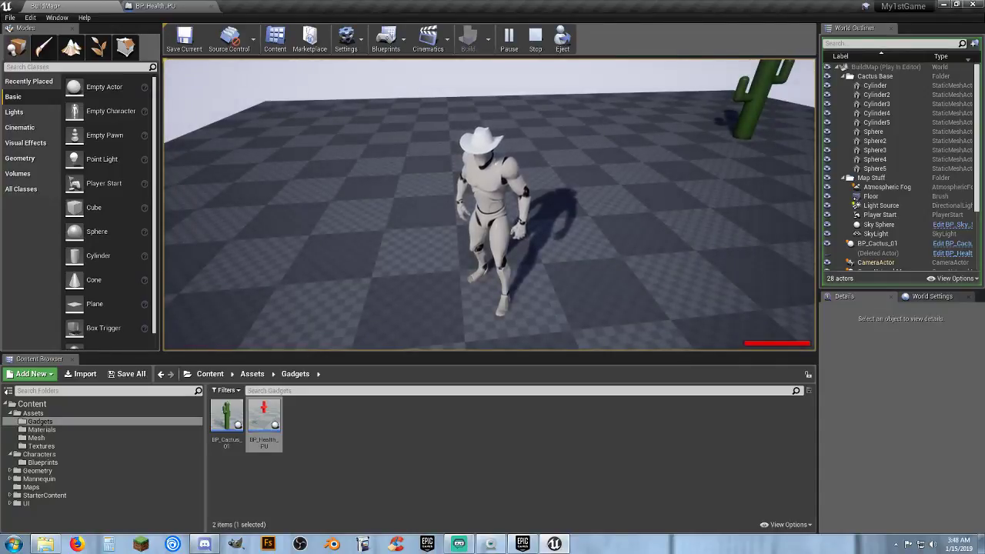
key(w)
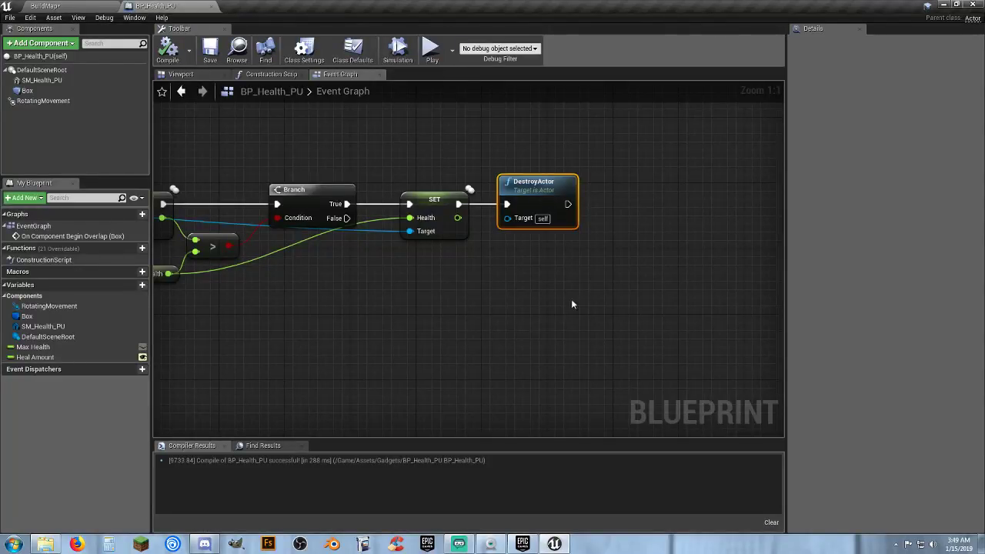
Delete the DestroyActor node from the end of the BP_Health_PU Event Graph chain.
drag(597, 282, 519, 176)
key(Delete)
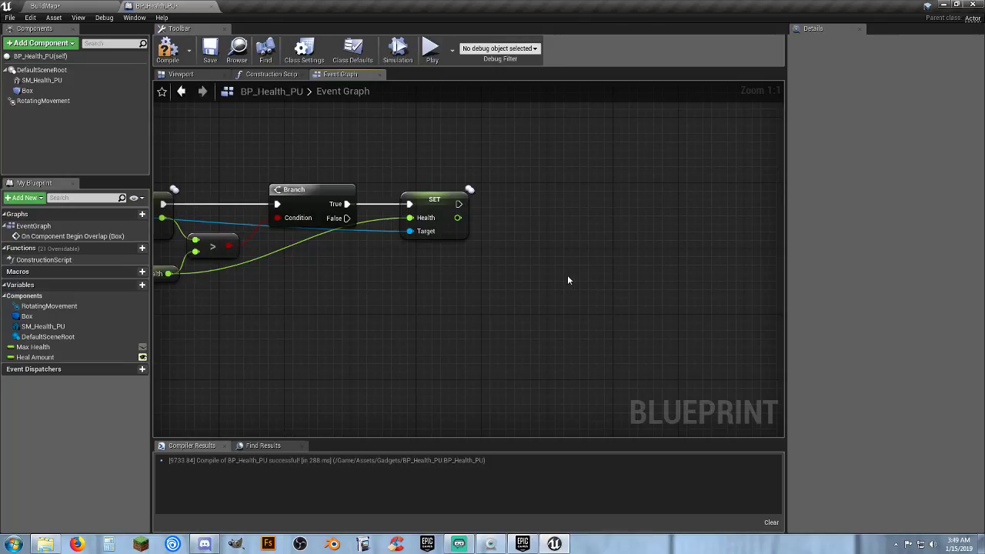
mouse_move(515, 304)
right_down()
mouse_move(572, 275)
mouse_move(532, 292)
right_up()
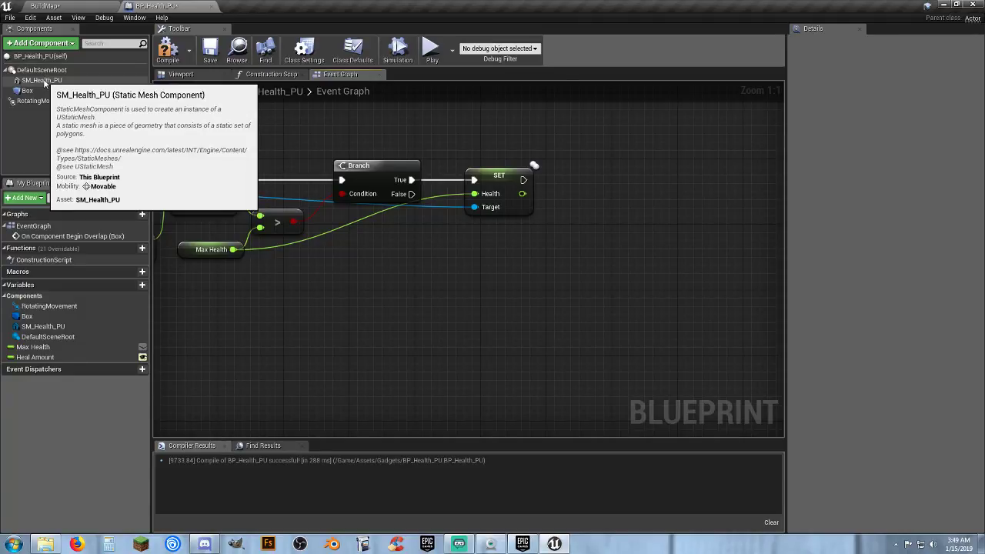
Place a reference to the SM_Health_PU component in the Event Graph, below the second Set Health node.
click(43, 82)
drag(256, 159, 480, 232)
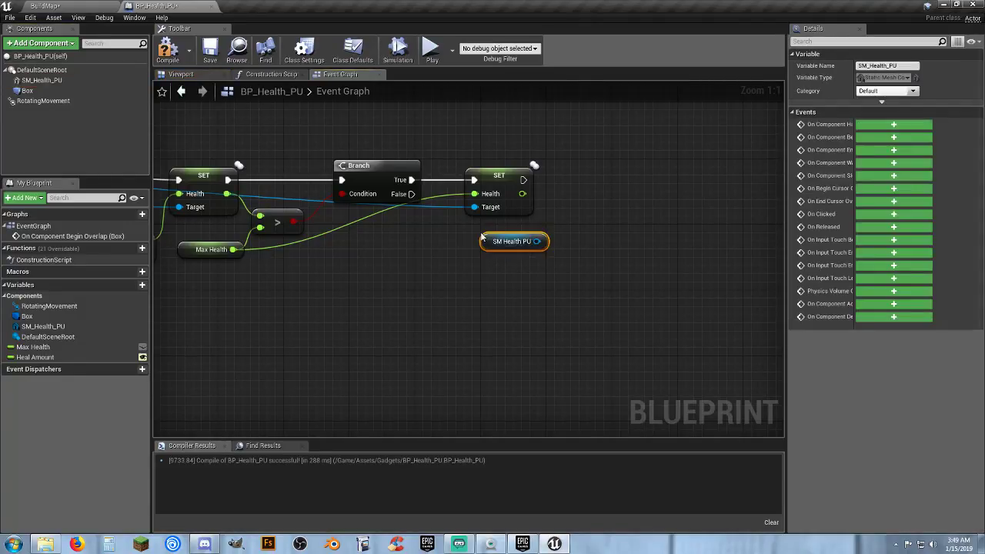
right_drag(505, 290, 482, 304)
mouse_move(448, 261)
mouse_down()
mouse_move(439, 278)
mouse_move(436, 270)
mouse_up()
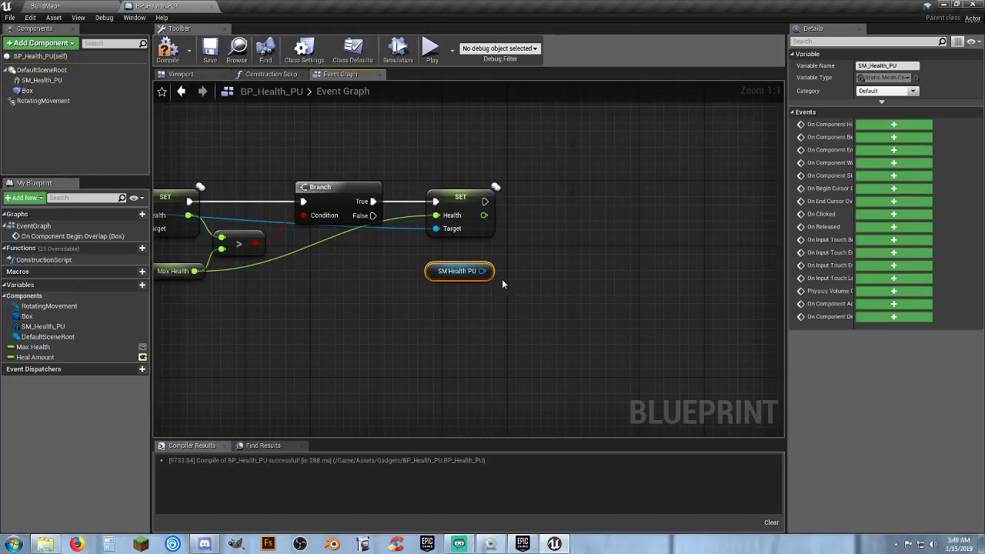
Add a Set Visibility node targeting SM Health PU, run it from the second Set Health node, and compile the blueprint.
drag(482, 271, 577, 261)
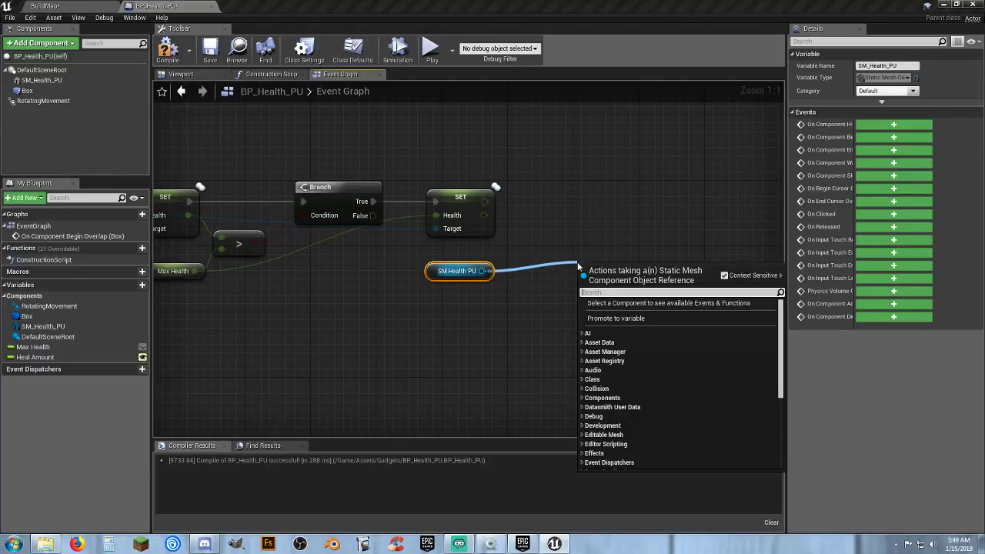
text(setvi)
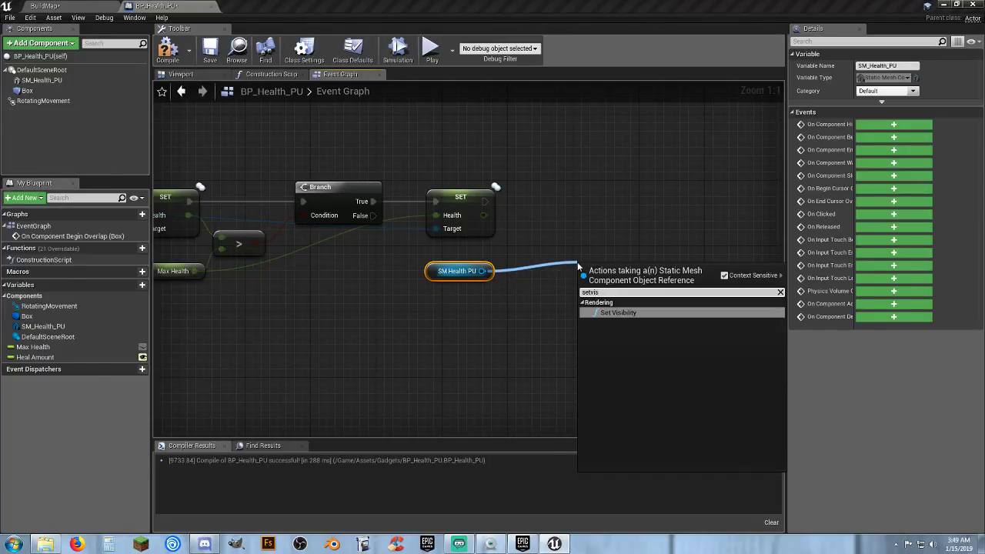
text(s)
click(620, 313)
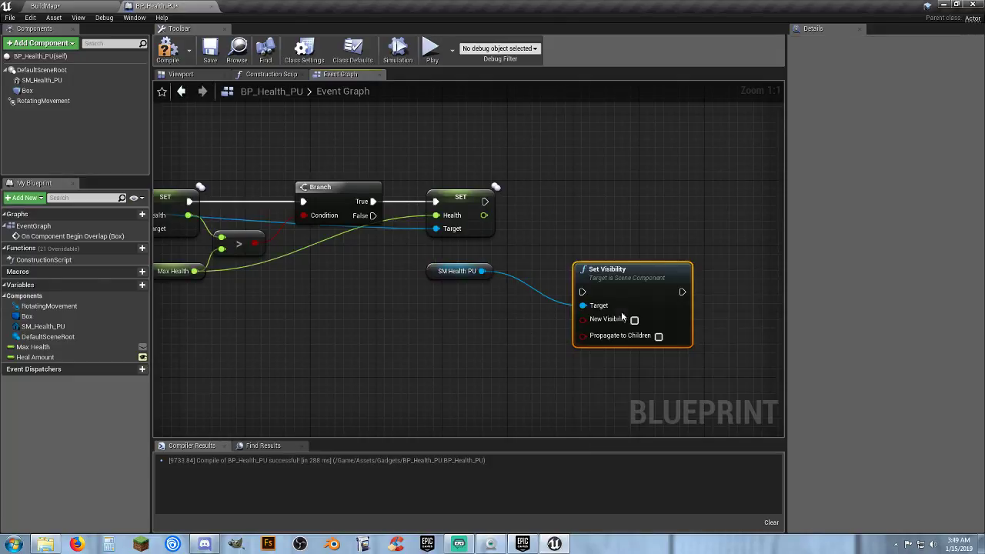
drag(584, 293, 483, 201)
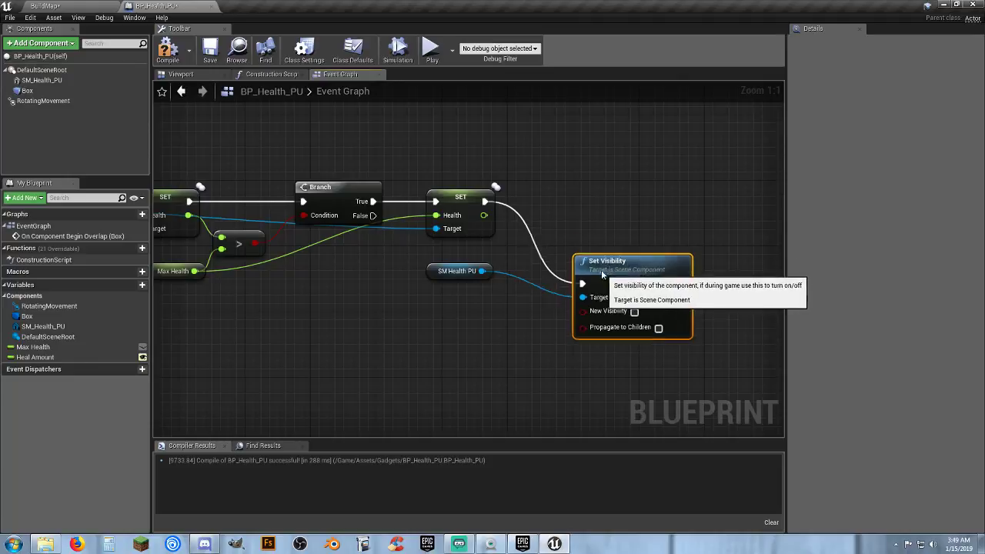
drag(605, 279, 564, 188)
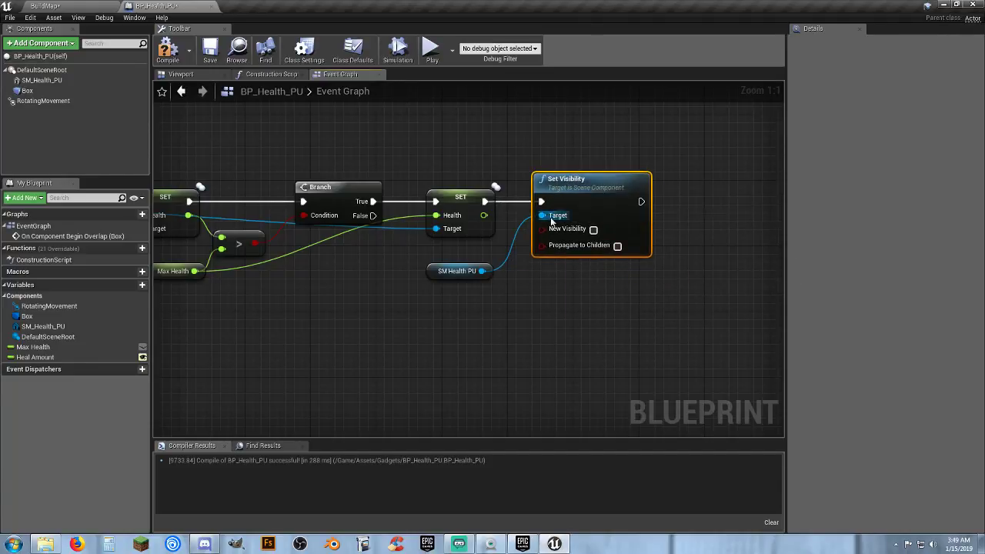
right_drag(577, 275, 583, 289)
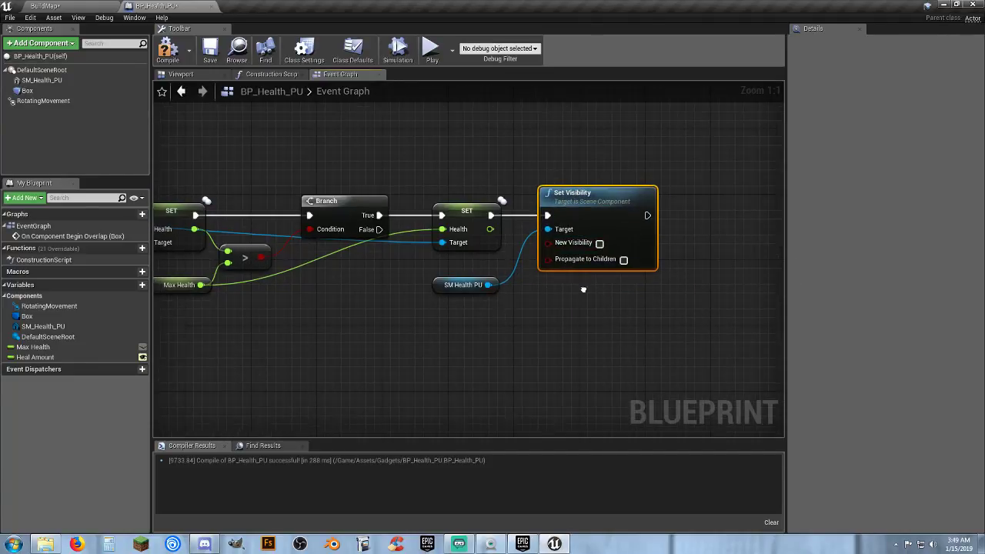
drag(442, 287, 447, 276)
click(525, 323)
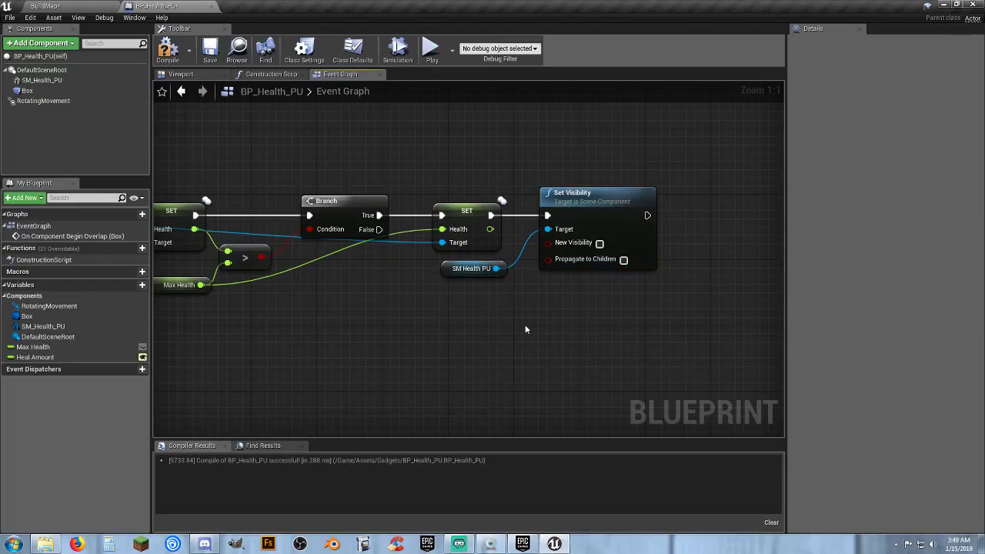
right_drag(524, 324, 486, 336)
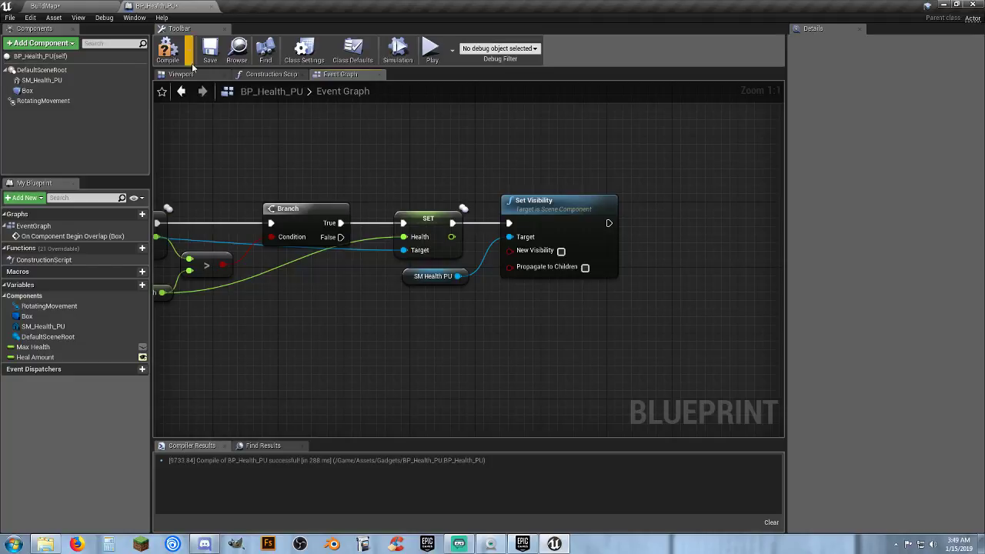
click(168, 48)
Place a reference to the Box collision component in the Event Graph, below the Set Visibility node.
right_drag(579, 355, 543, 350)
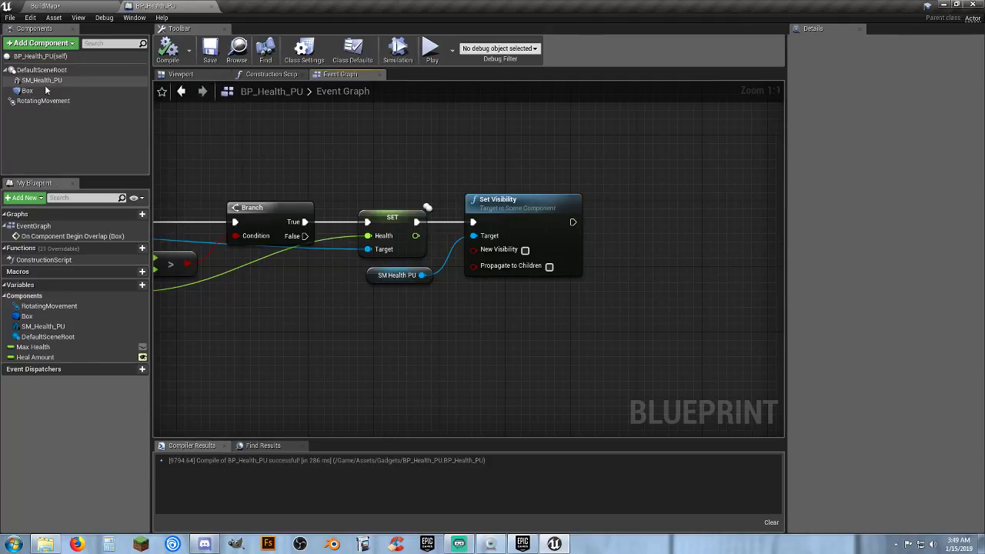
drag(44, 91, 520, 305)
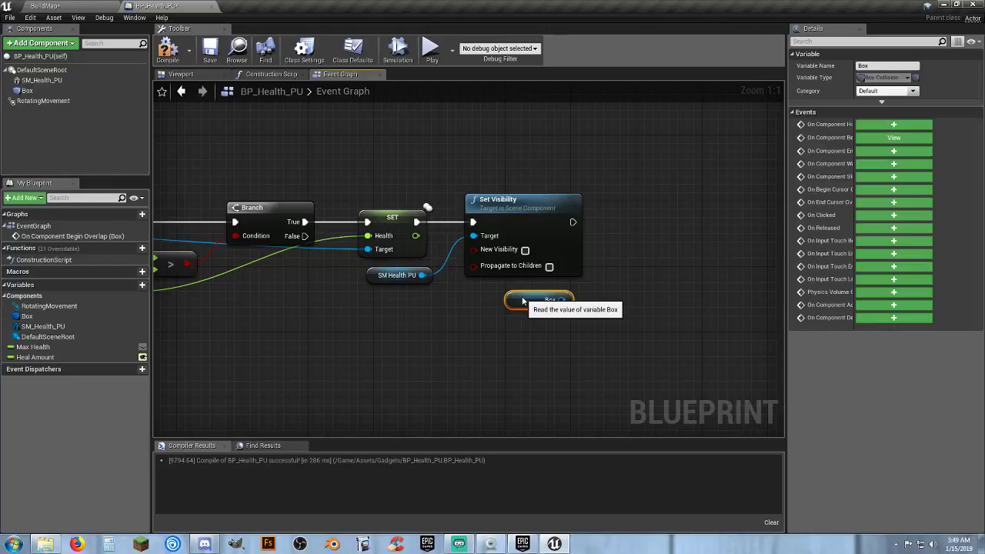
right_drag(522, 334, 408, 339)
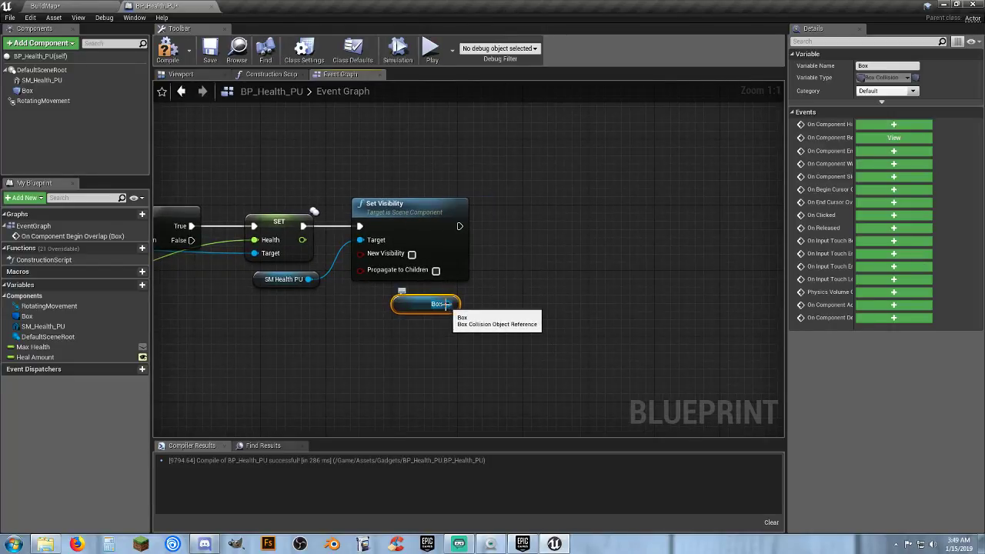
Add a Deactivate node targeting Box, run it from Set Visibility's execution output, and compile and save the blueprint.
drag(447, 303, 536, 288)
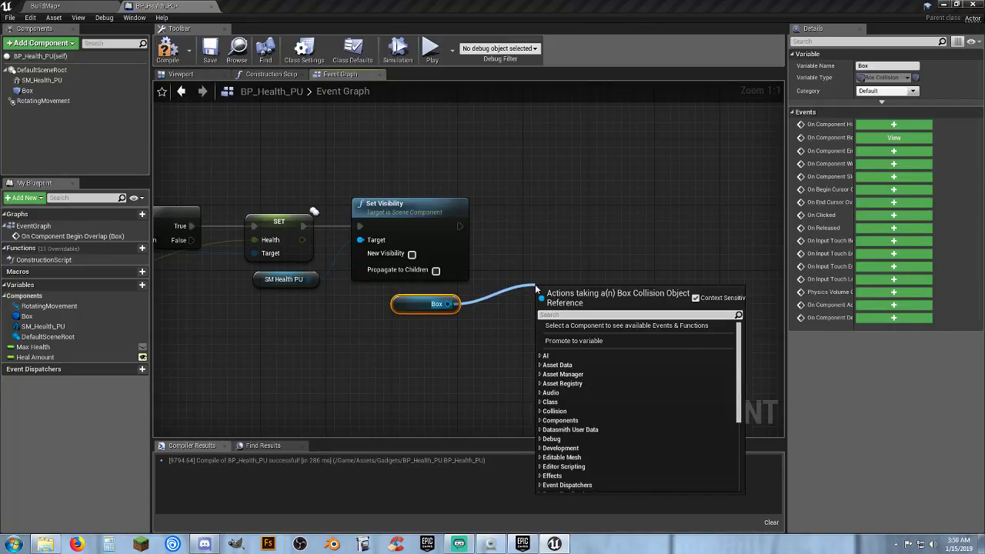
text(deactiv)
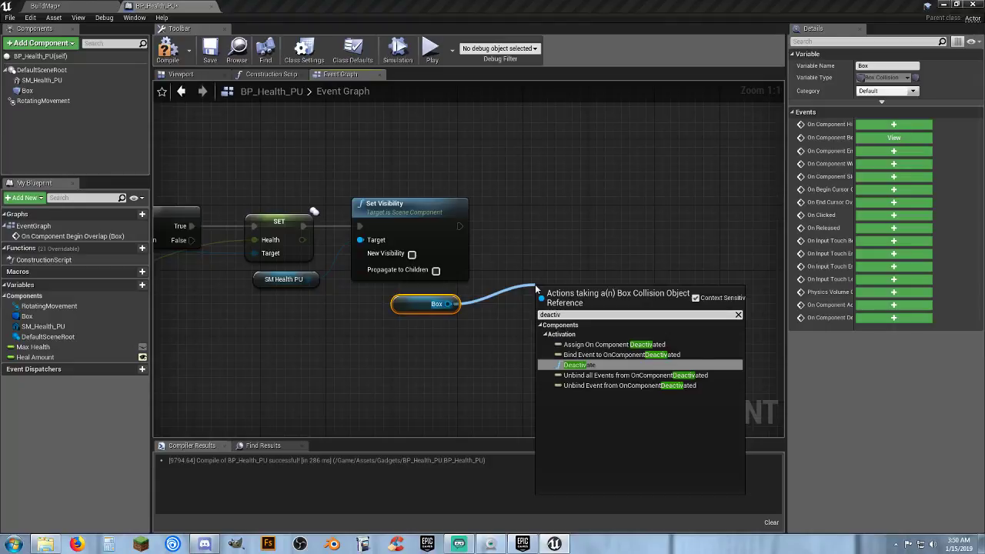
click(571, 365)
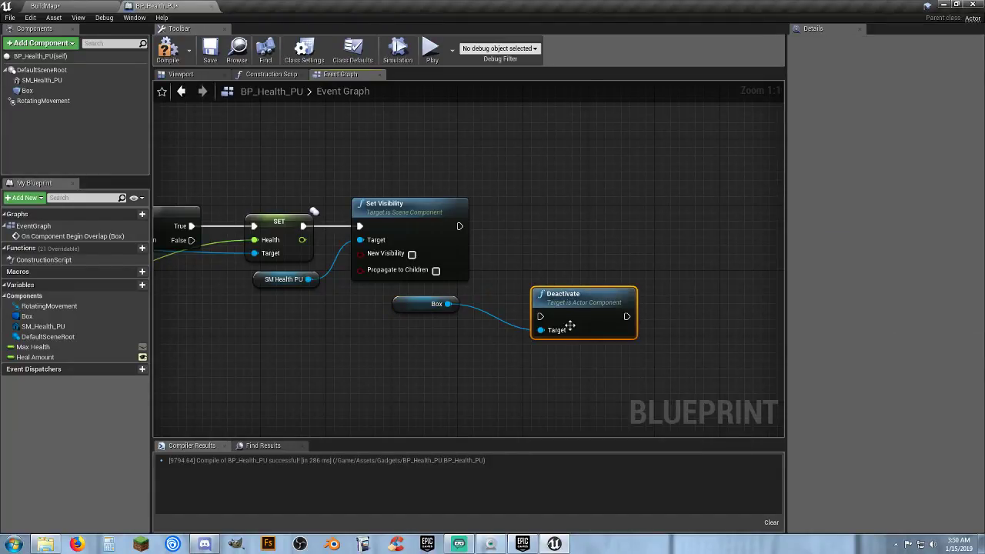
drag(540, 316, 460, 226)
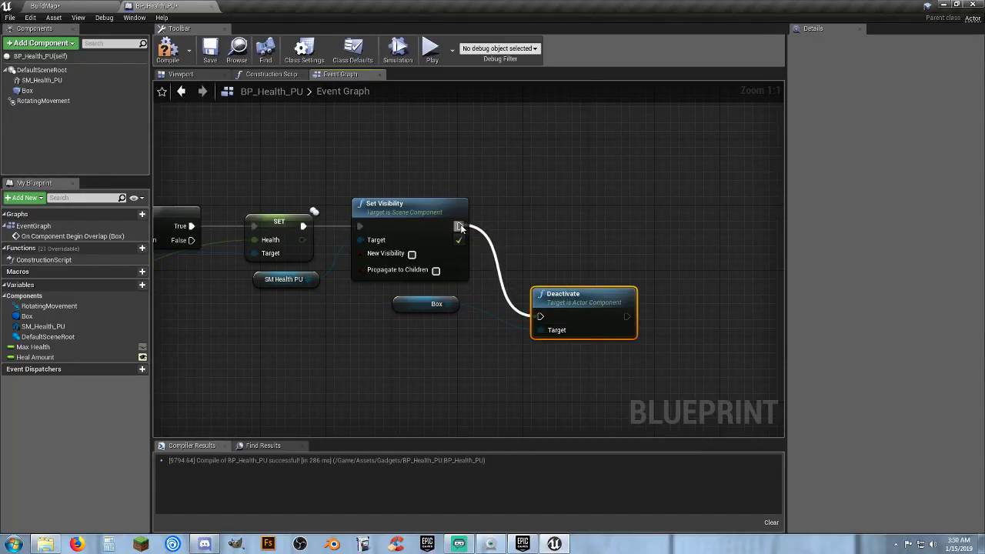
drag(557, 301, 532, 212)
click(520, 297)
right_drag(520, 297, 536, 295)
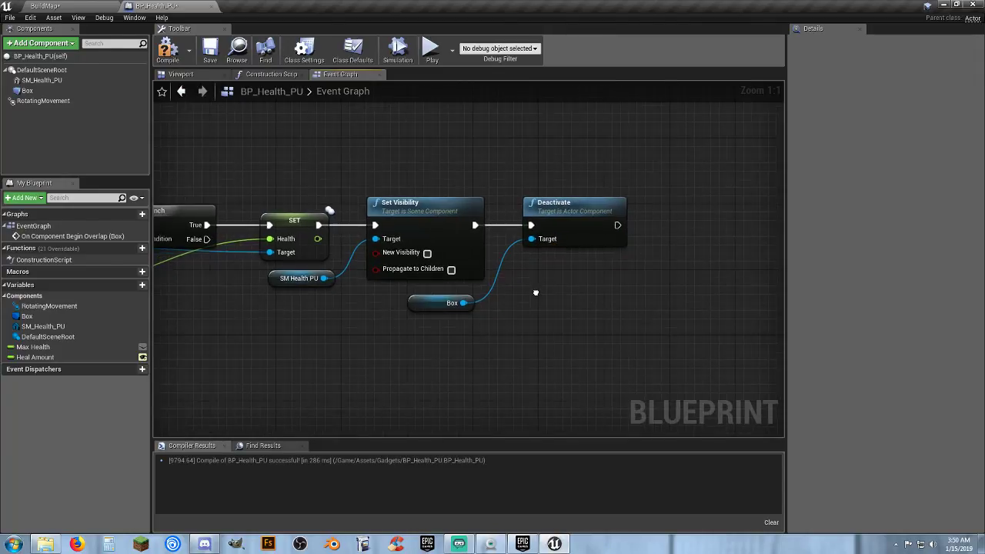
click(167, 50)
click(210, 53)
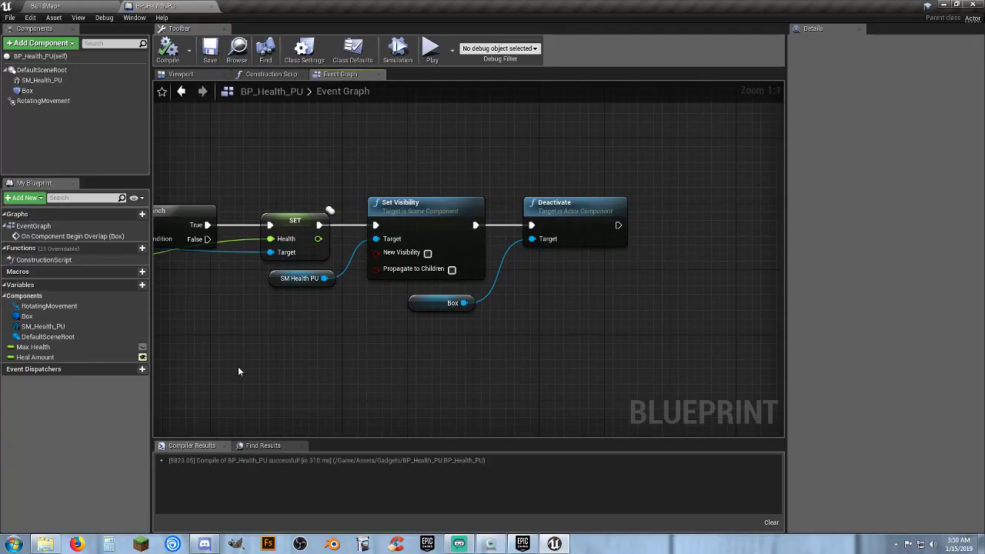
Create a new Float variable named Respawn in BP_Health_PU.
click(132, 286)
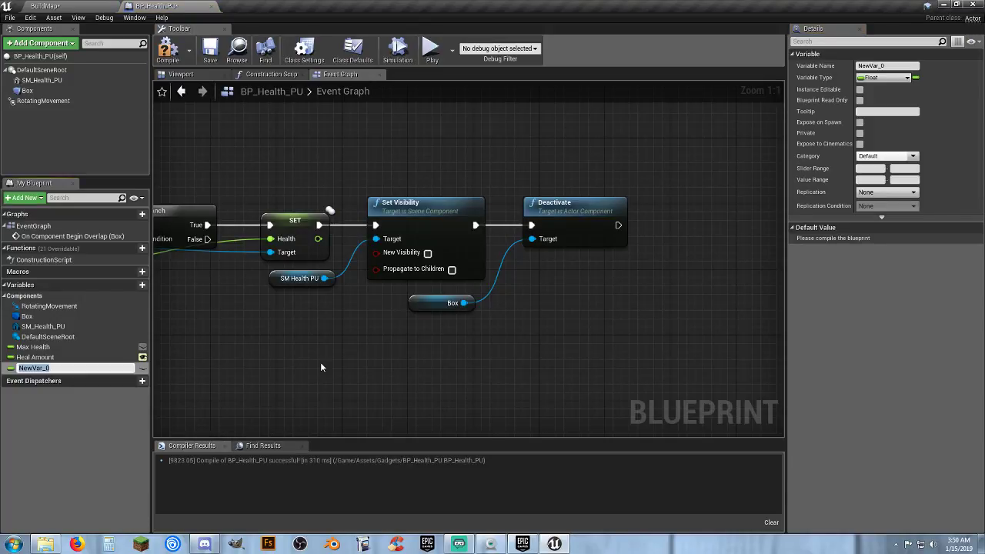
key(BackSpace)
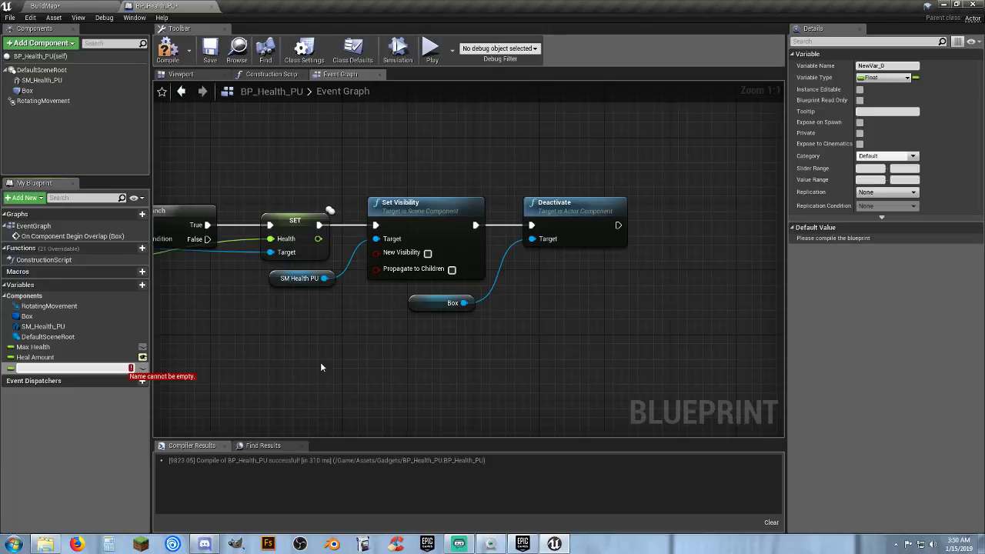
text(Respawn)
key(Return)
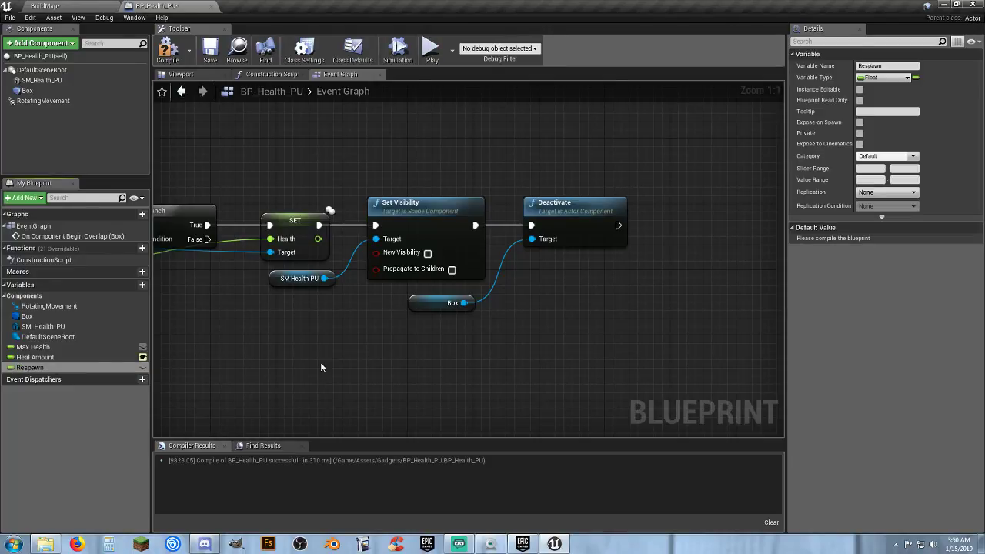
Compile the blueprint and set the Respawn variable's default value to 5.0.
click(161, 54)
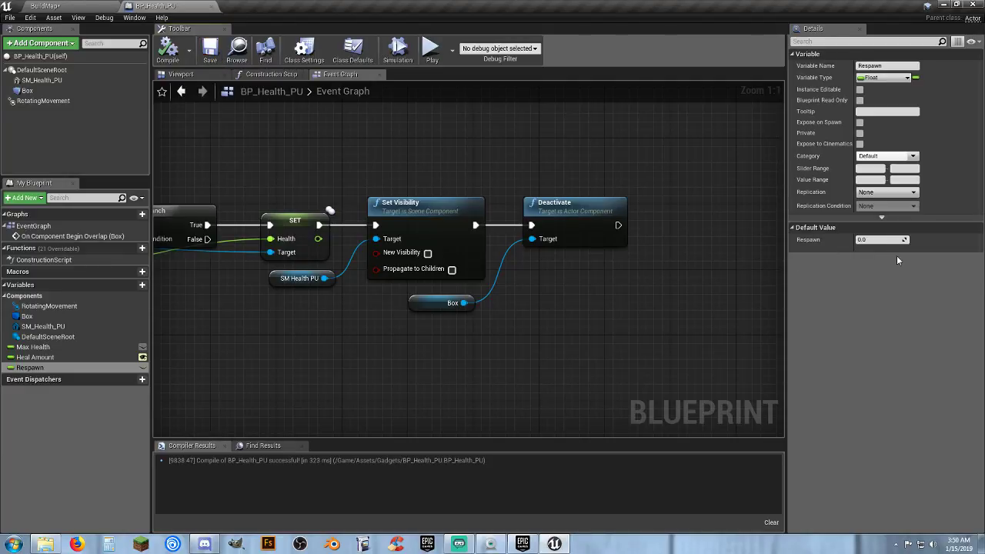
click(870, 240)
text(5)
key(Return)
Add a Delay node run from Deactivate's execution output and align it with the node row.
right_drag(619, 339, 540, 345)
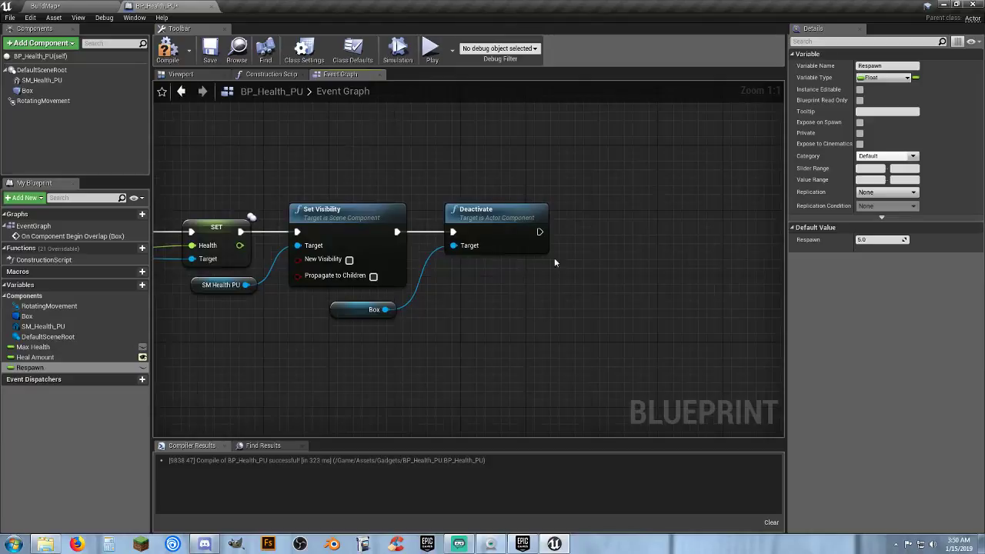
drag(539, 230, 586, 236)
text(de)
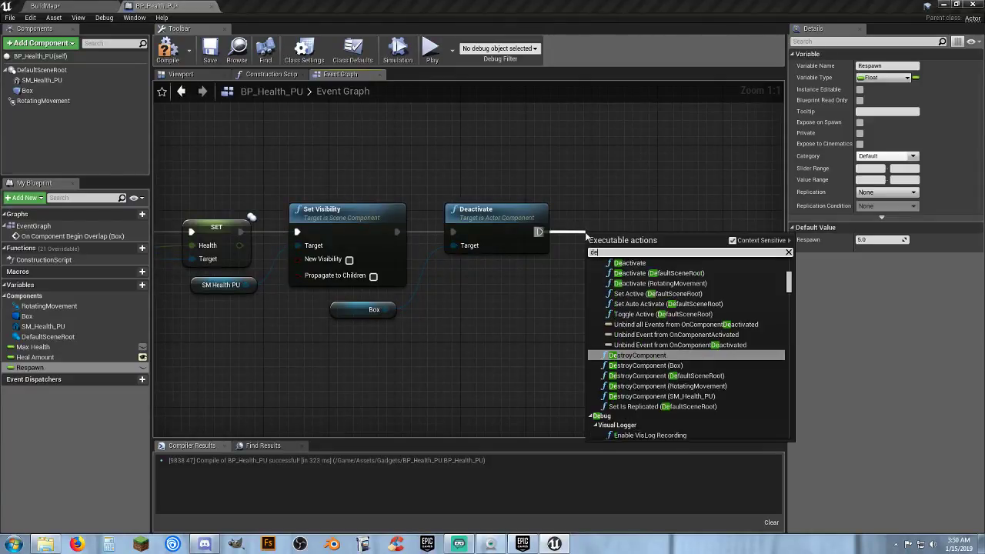
text(lay)
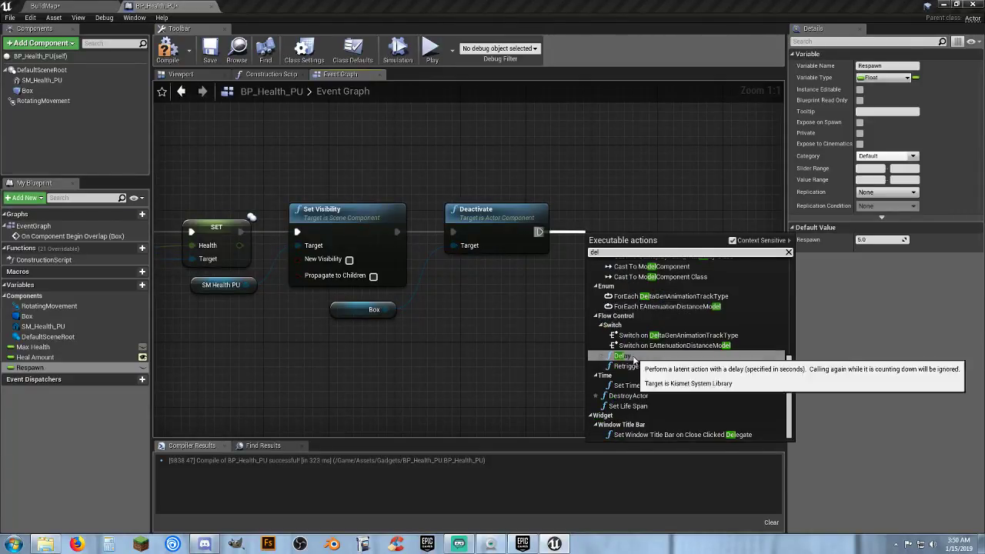
click(639, 364)
drag(618, 251, 620, 218)
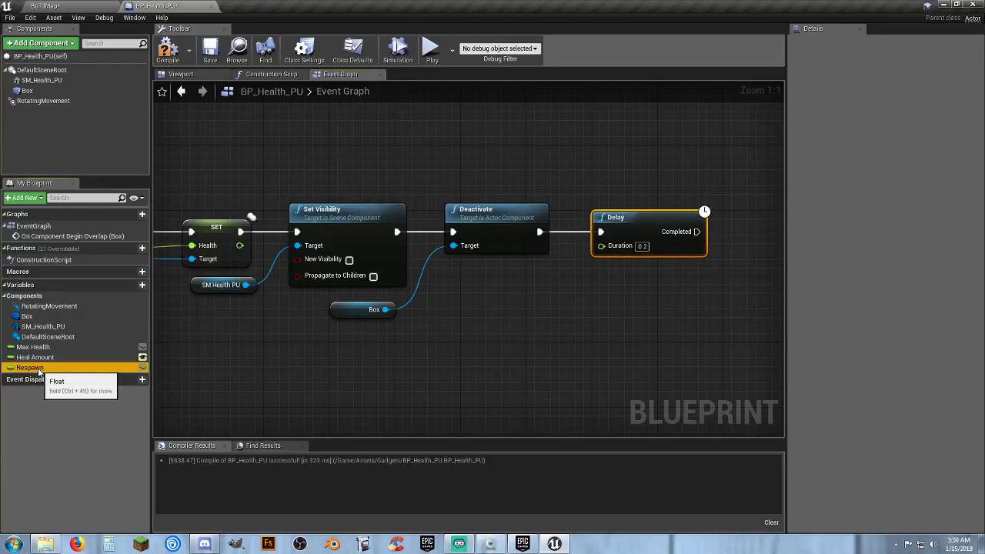
Place a getter for the Respawn variable below the Deactivate node and connect it to the Delay node's Duration.
drag(30, 367, 502, 275)
drag(592, 254, 541, 282)
click(588, 303)
Add a Set Visibility node targeting SM_Health_PU with New Visibility enabled, and run it from Delay's Completed output.
right_drag(590, 306, 535, 323)
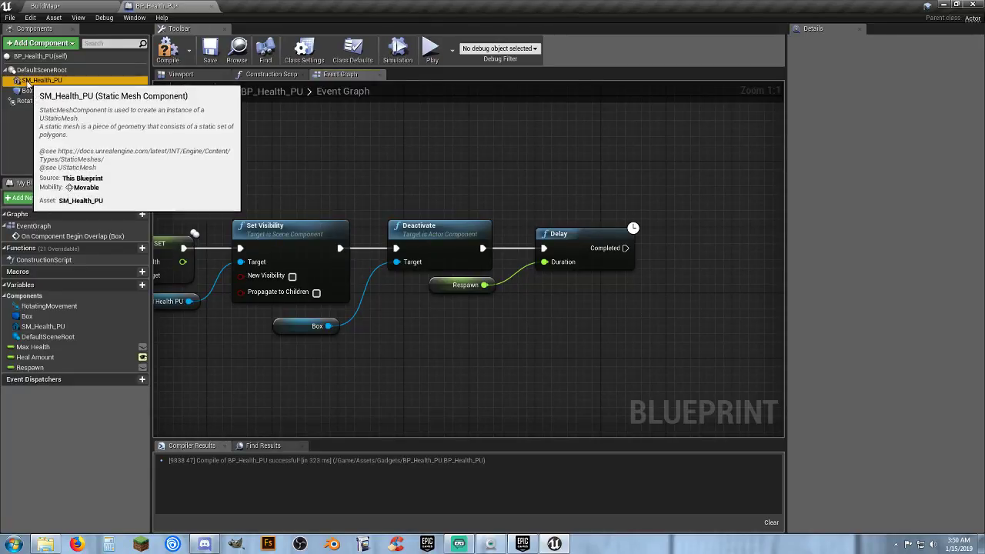
drag(41, 80, 569, 289)
right_drag(640, 297, 529, 323)
drag(516, 319, 576, 295)
text(setvis)
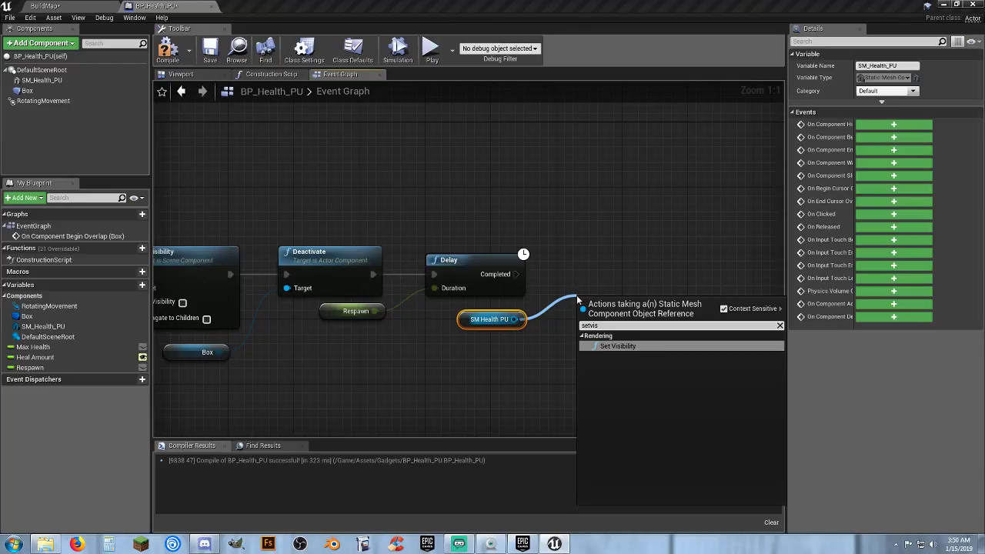
click(618, 345)
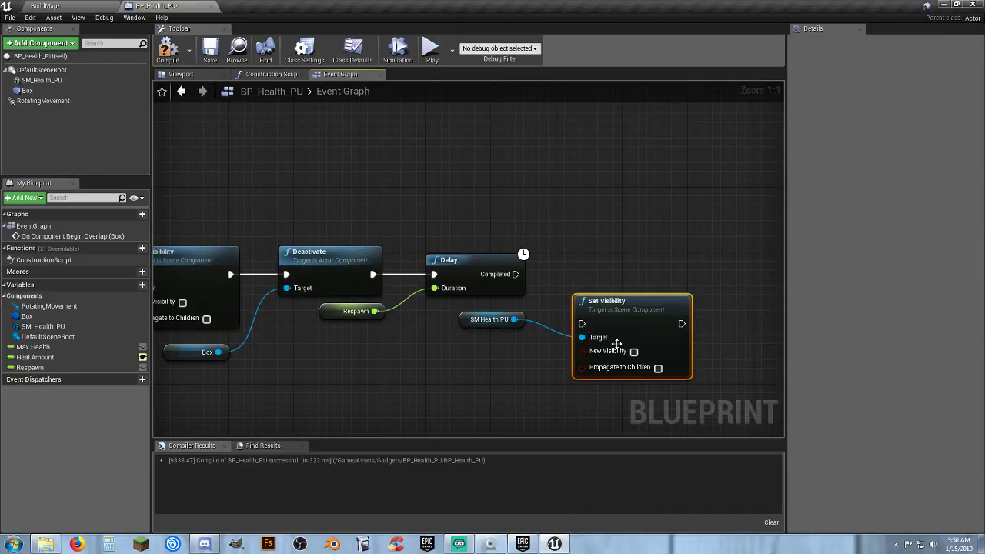
click(633, 352)
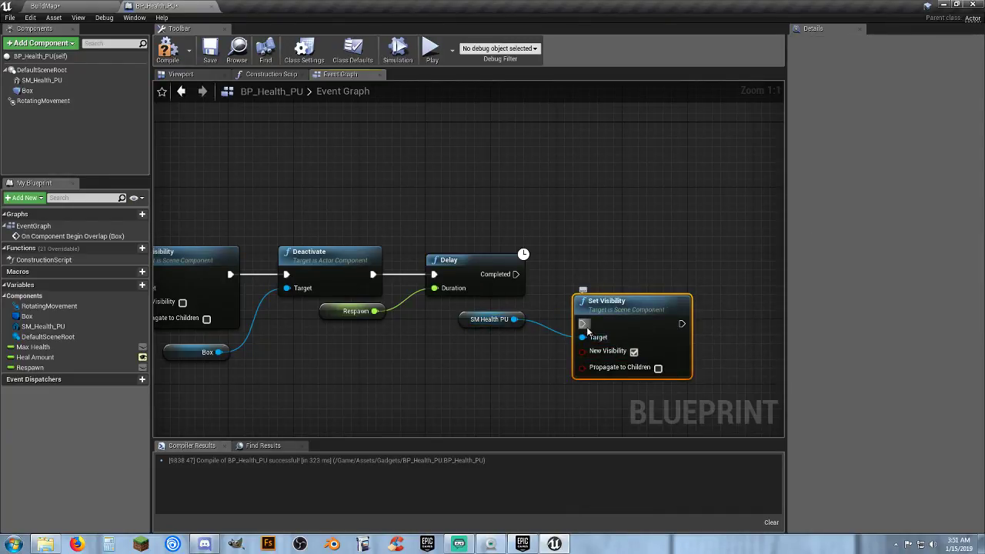
drag(582, 324, 515, 274)
drag(600, 311, 584, 262)
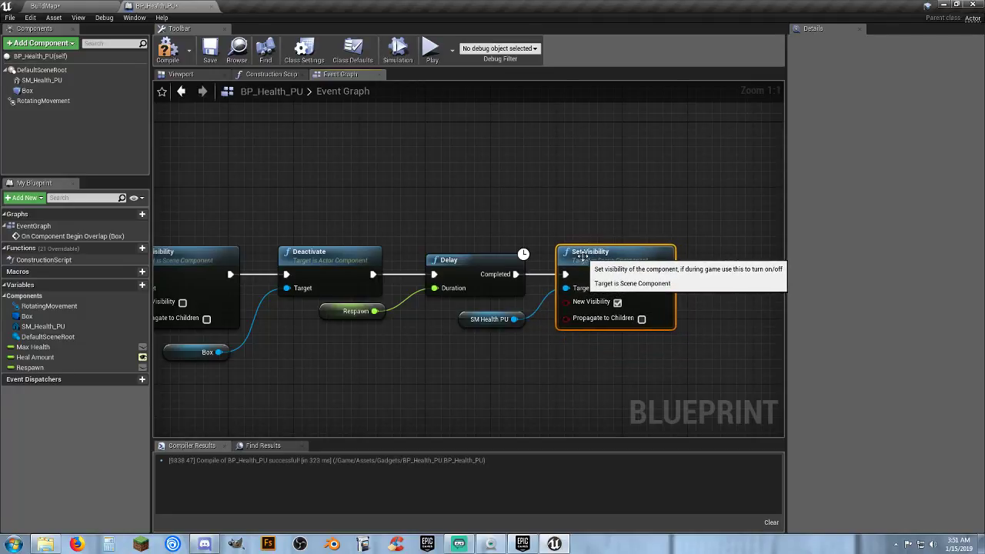
Add an Activate node targeting a new Box reference and run it from the second Set Visibility node's execution output.
right_drag(576, 386, 436, 304)
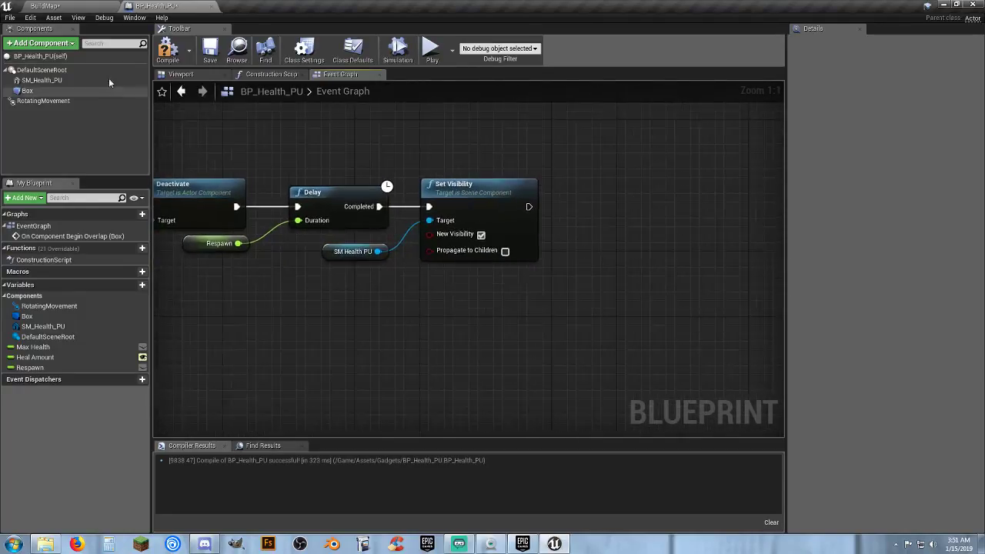
drag(109, 90, 317, 234)
drag(465, 283, 475, 272)
drag(533, 285, 584, 270)
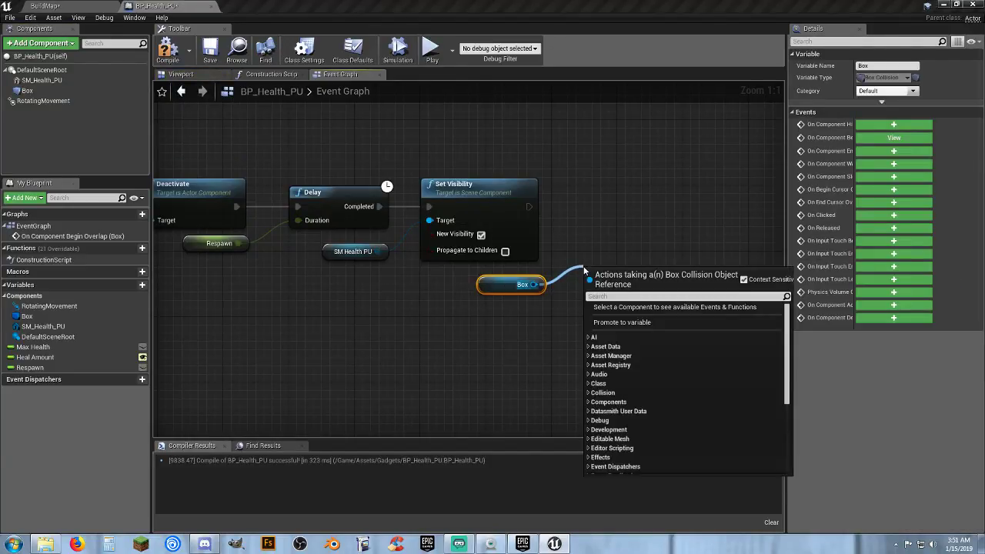
text(activate)
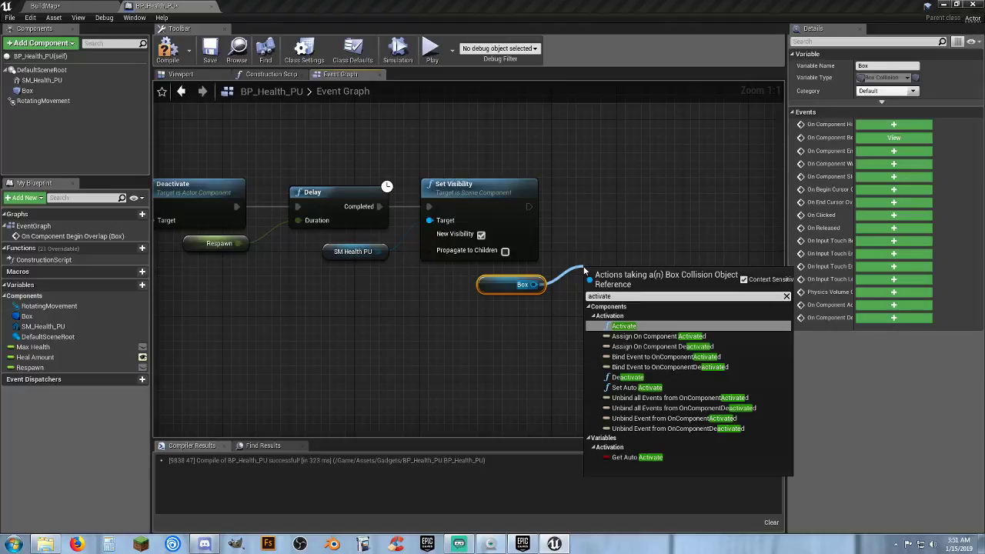
click(623, 326)
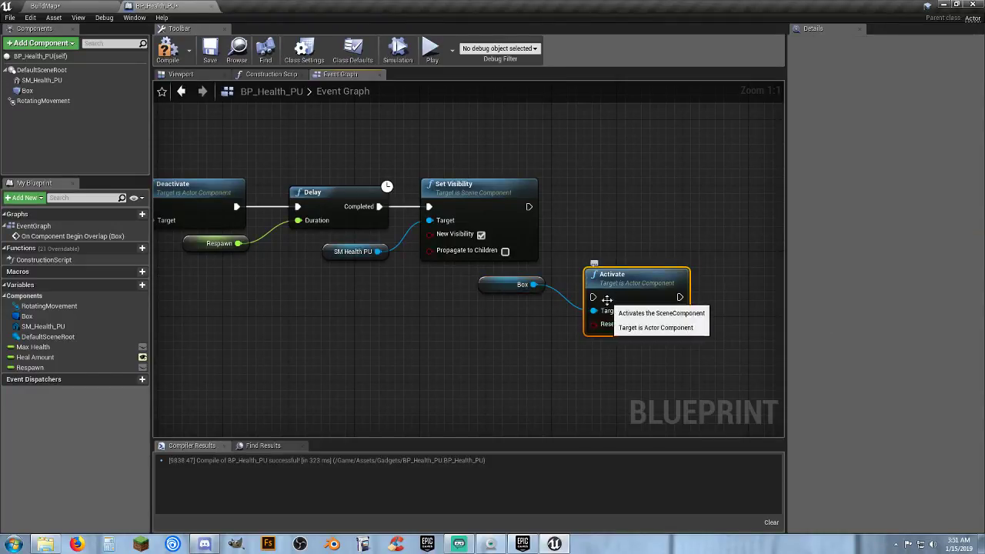
drag(594, 297, 529, 206)
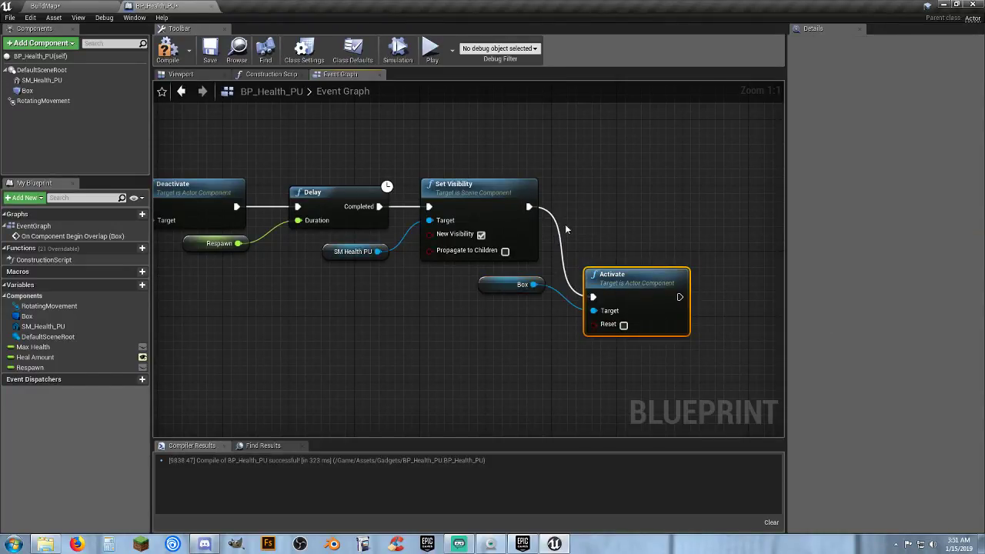
drag(626, 277, 610, 187)
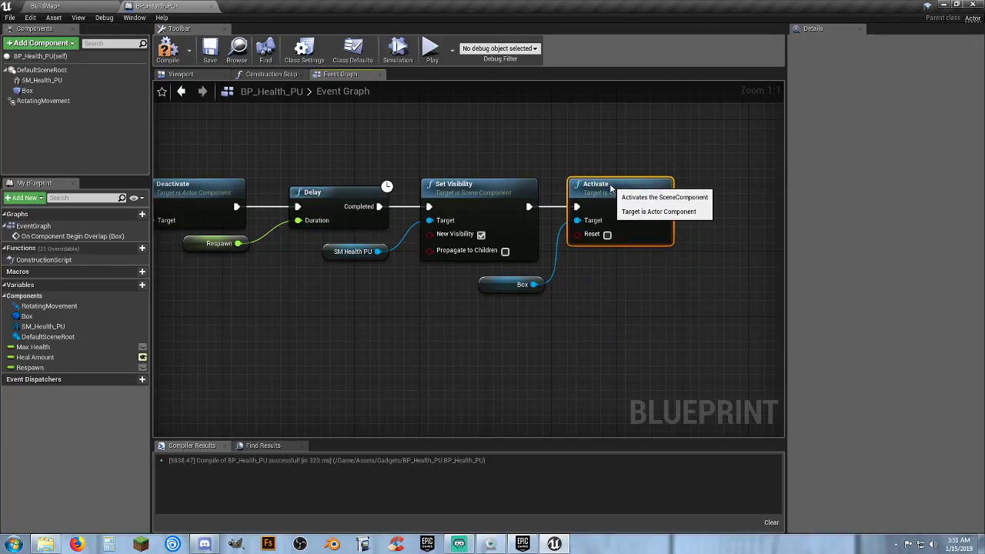
click(603, 302)
Compile and save the BP_Health_PU blueprint.
right_drag(530, 328, 605, 332)
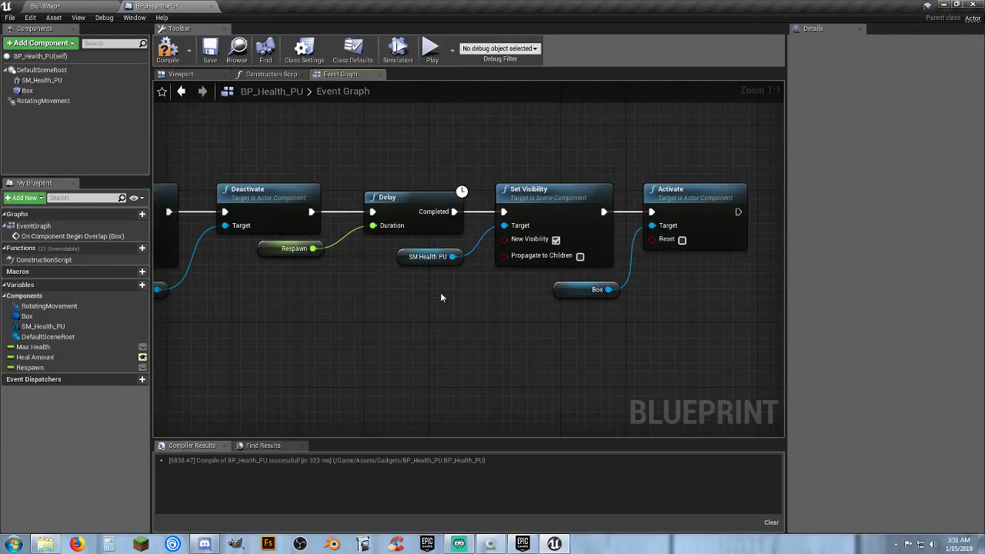
click(165, 56)
click(207, 54)
Play the BuildMap level and run the character into the cactus, then through the health pickup to test healing.
click(85, 6)
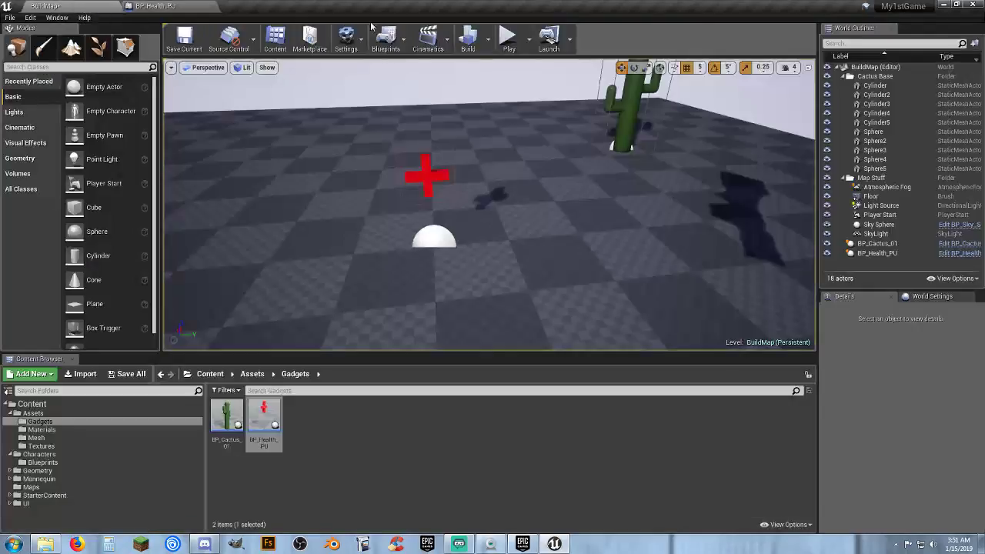
click(508, 36)
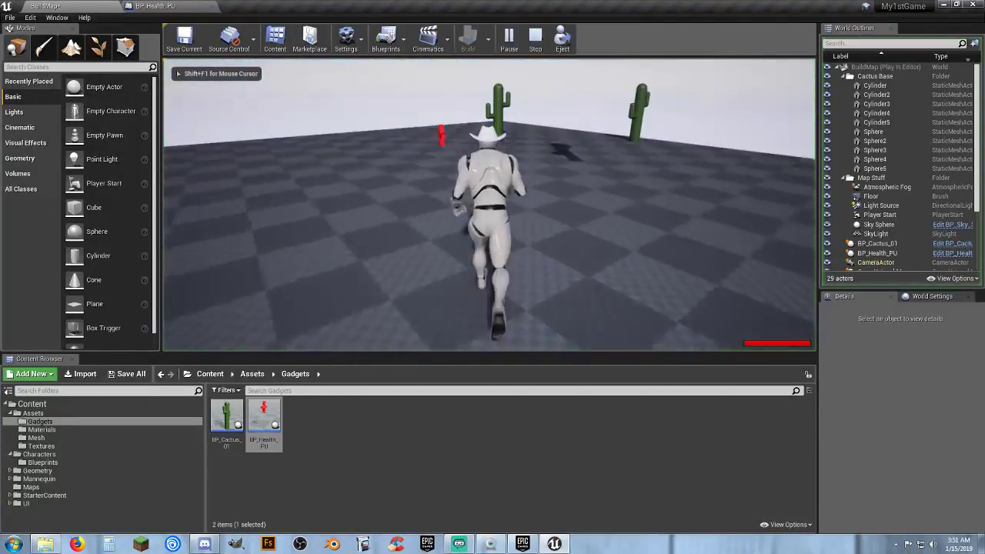
key(w)
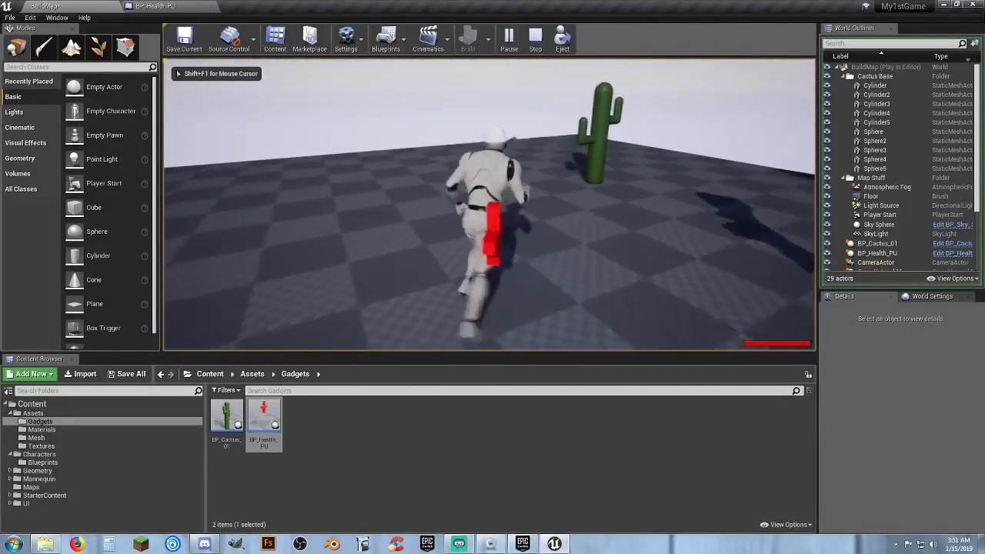
key(w)
key(d)
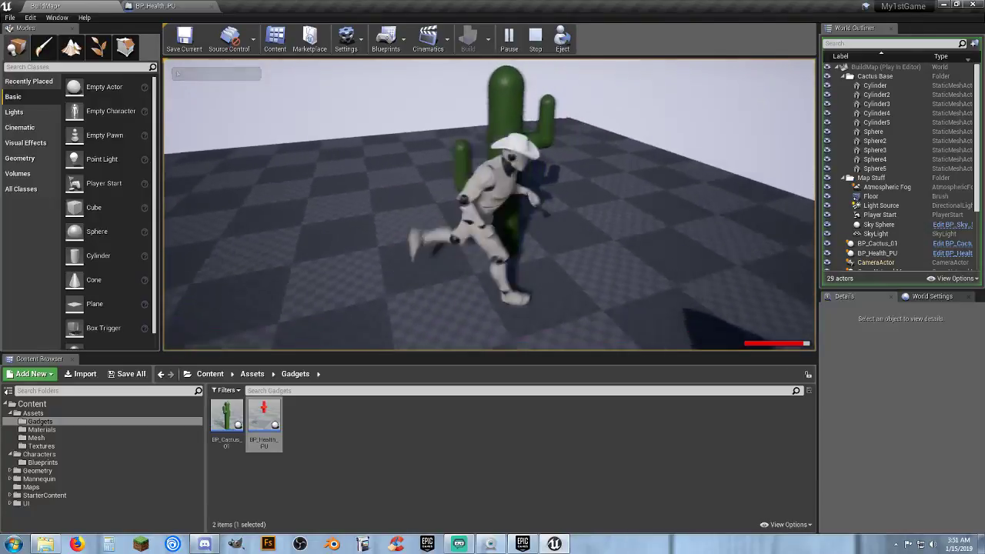
key(w)
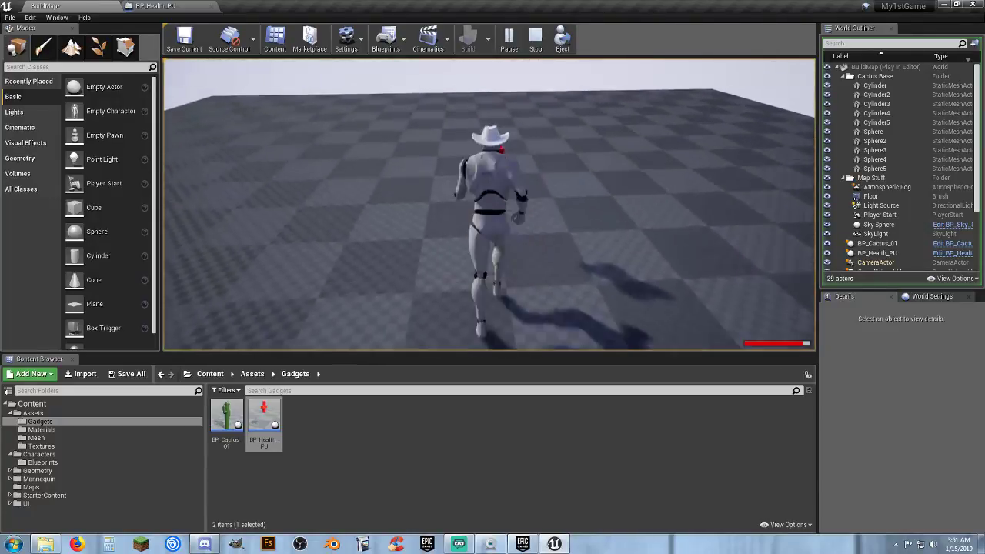
key(w)
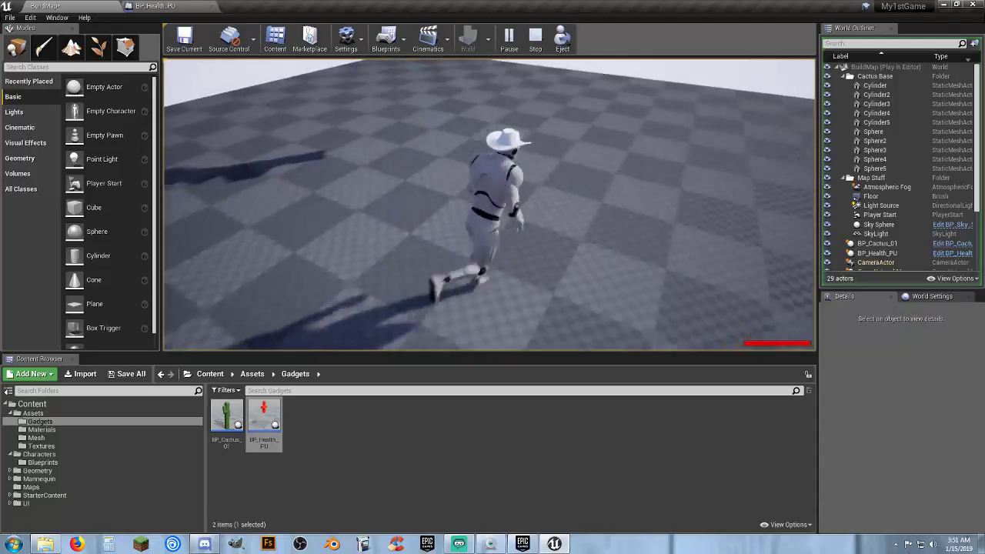
Damage the character at the cactus again and run repeatedly through the health pickup to test its deactivation and respawn.
key(w)
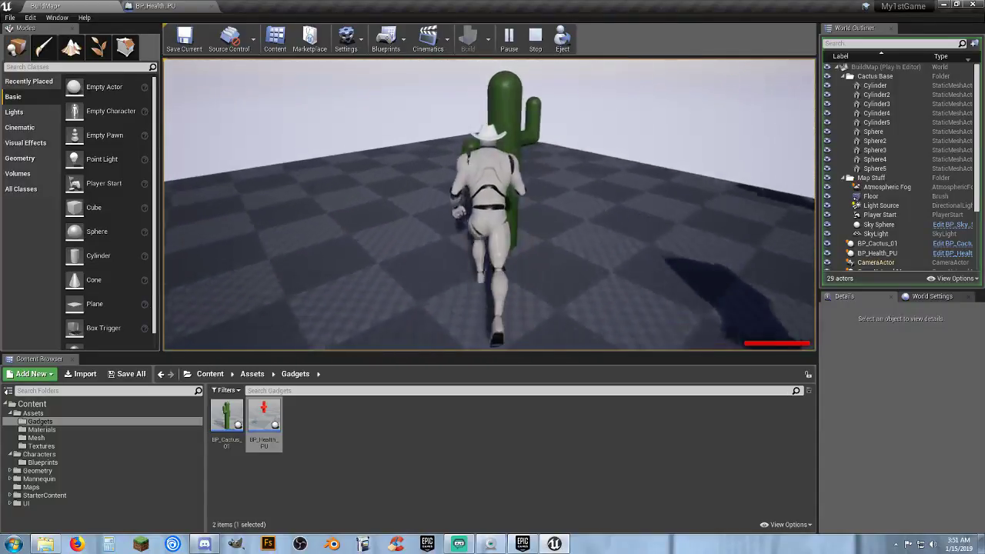
key(s)
key(w)
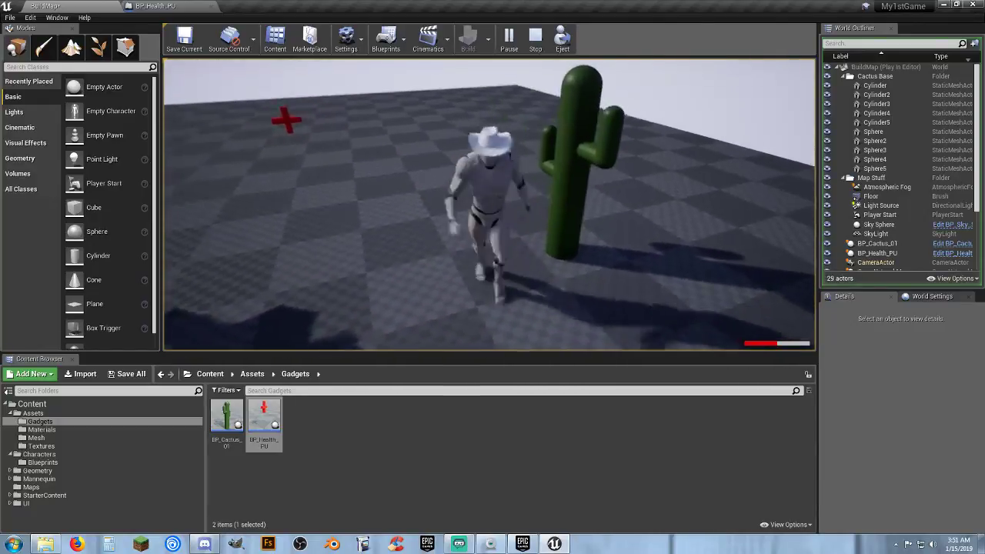
key(w)
key(d)
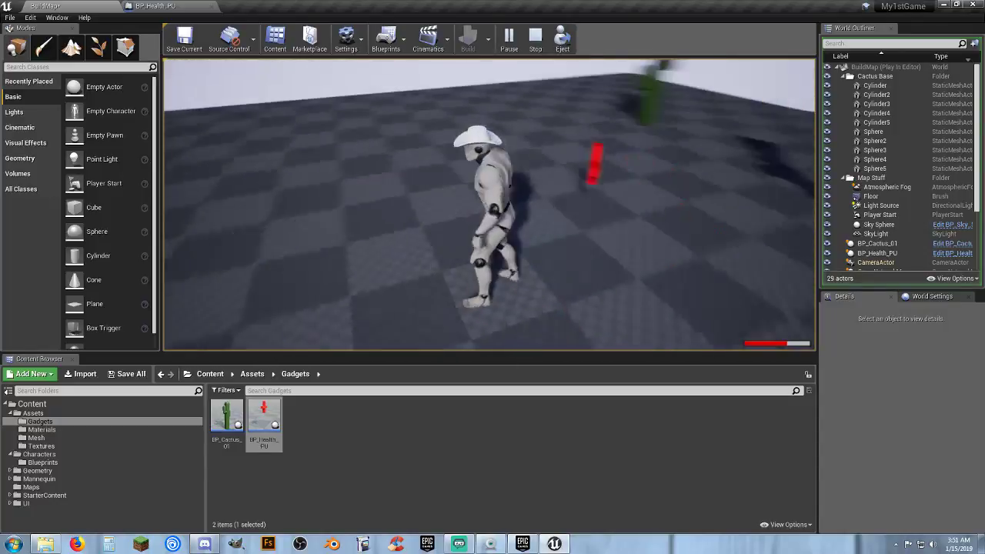
key(w)
key(d)
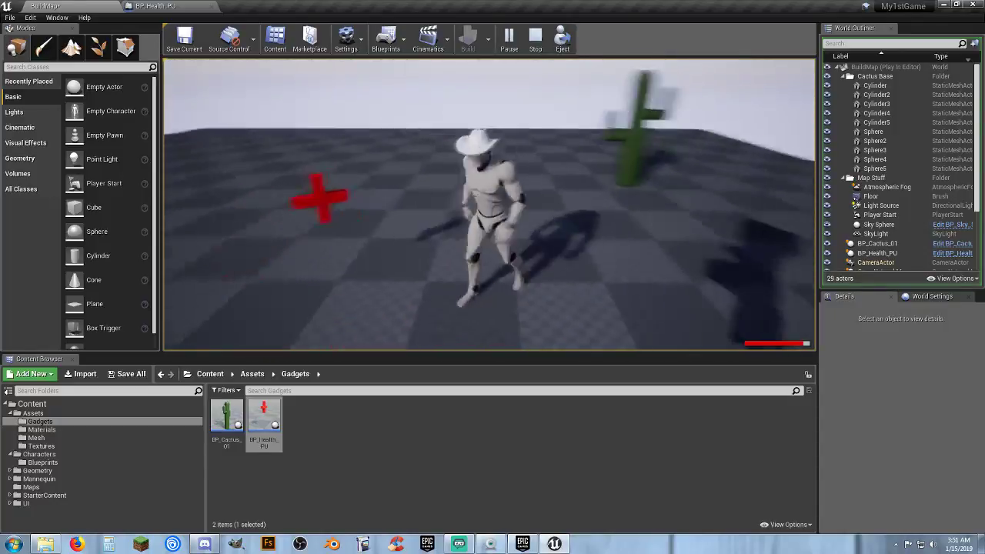
key(a)
key(d)
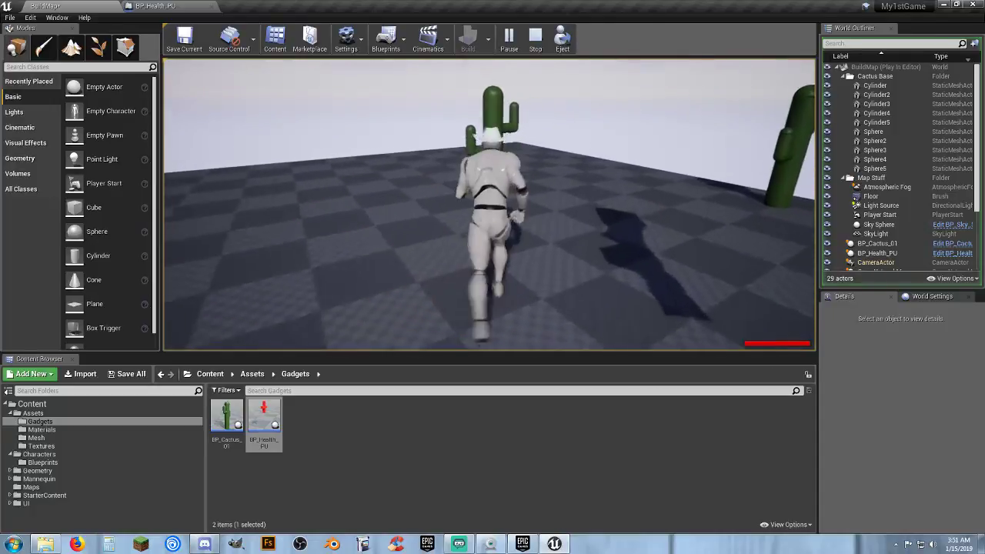
Return the character to the cactus to test its damage, and end the play session.
key(w)
key(s)
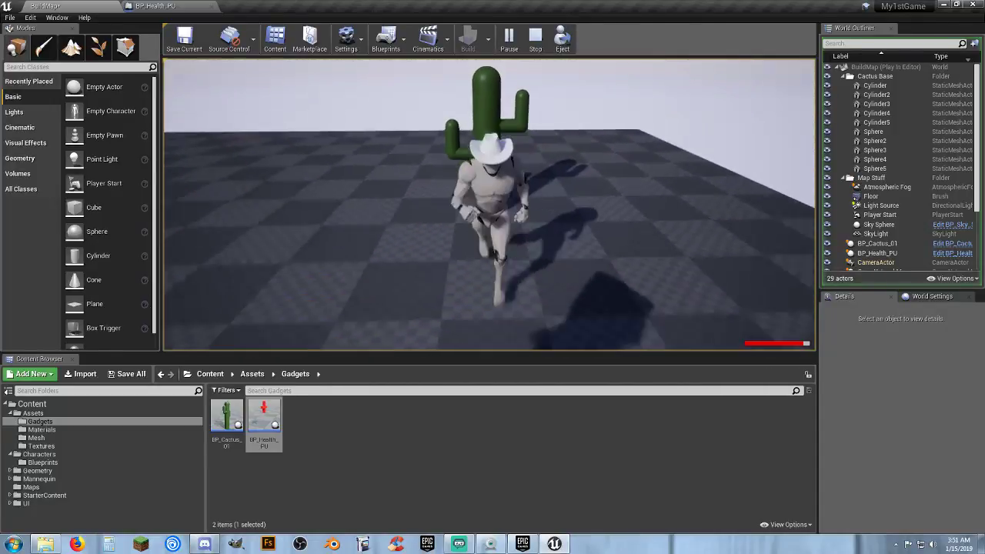
key(w)
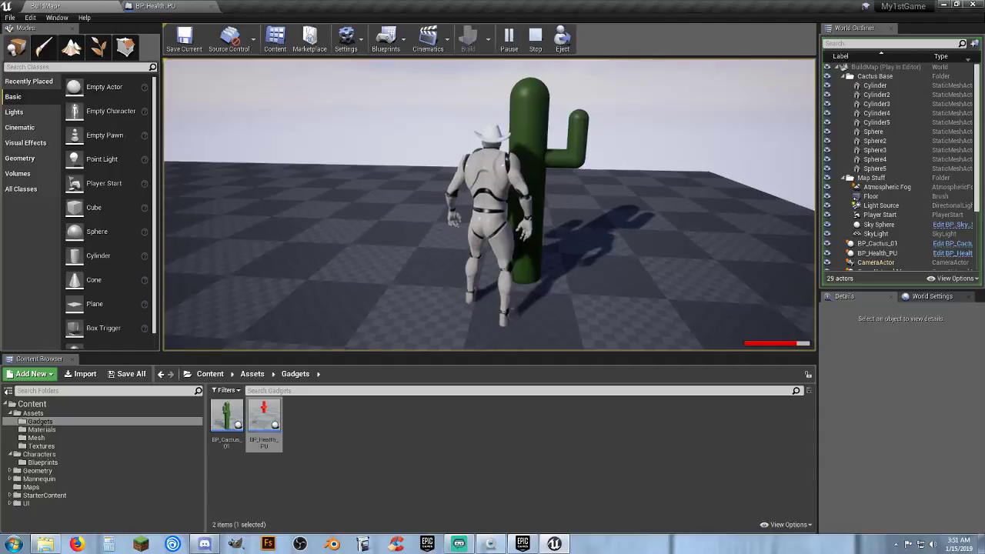
key(a)
key(w)
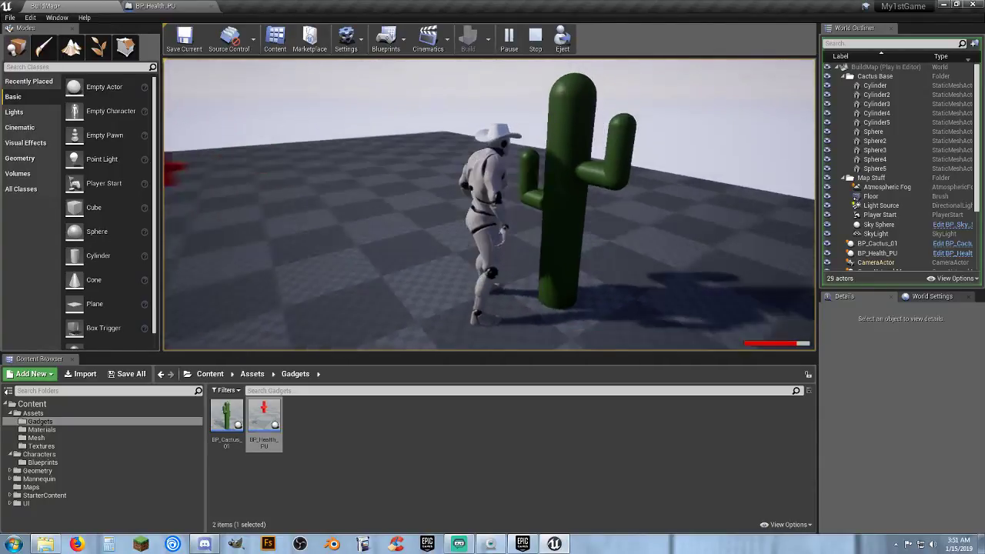
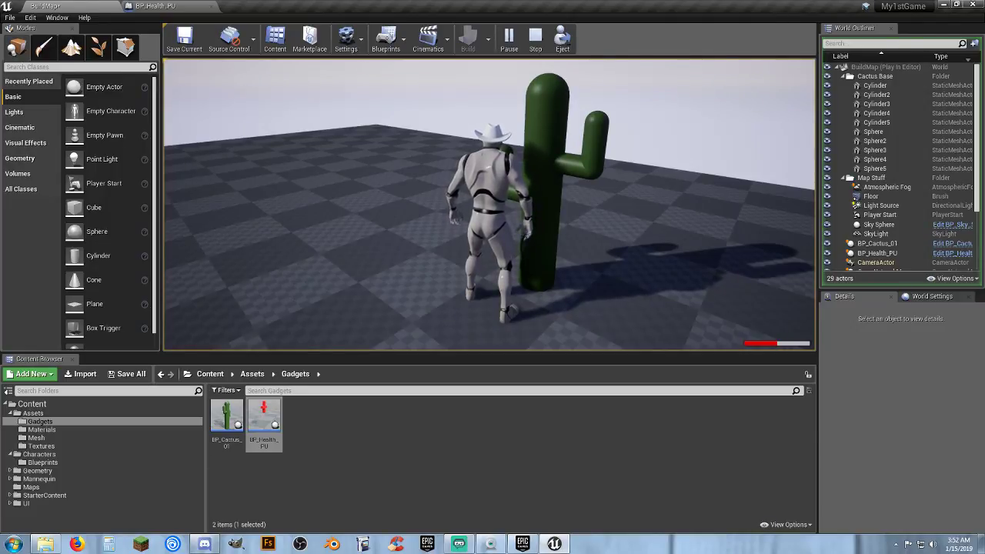
key(Escape)
Select the BP_Cactus_01 actor in the level and look through its detail settings.
click(547, 231)
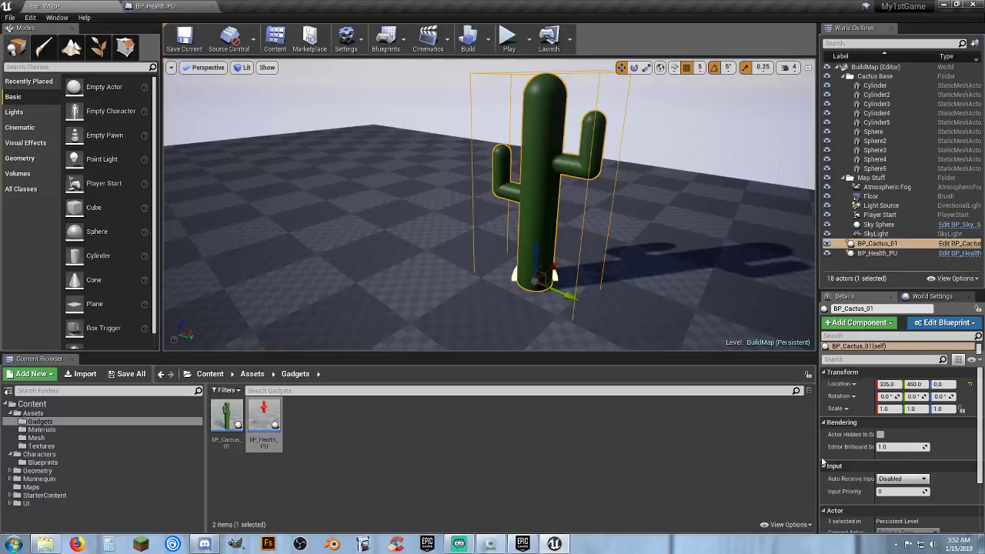
scroll(880, 488, down, 2)
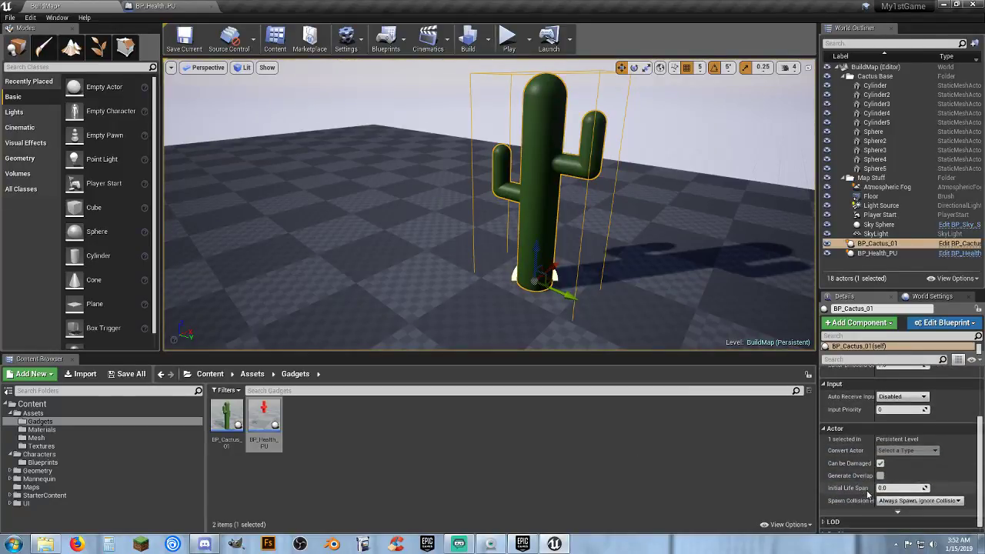
scroll(869, 493, up, 3)
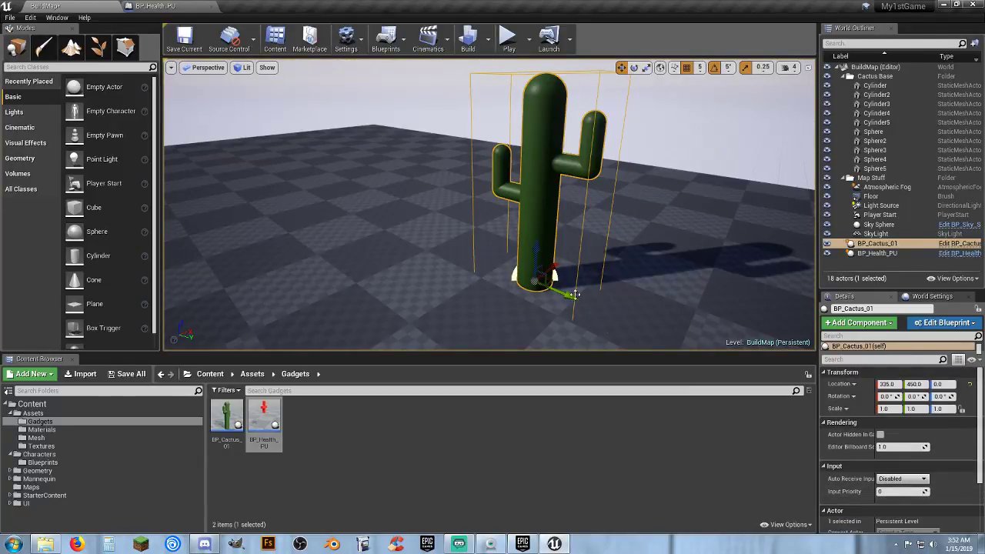
Select the BP_Health_PU actor in the level and set its Heal Amount to 10.0.
right_drag(575, 295, 544, 270)
key(s)
key(w)
click(492, 245)
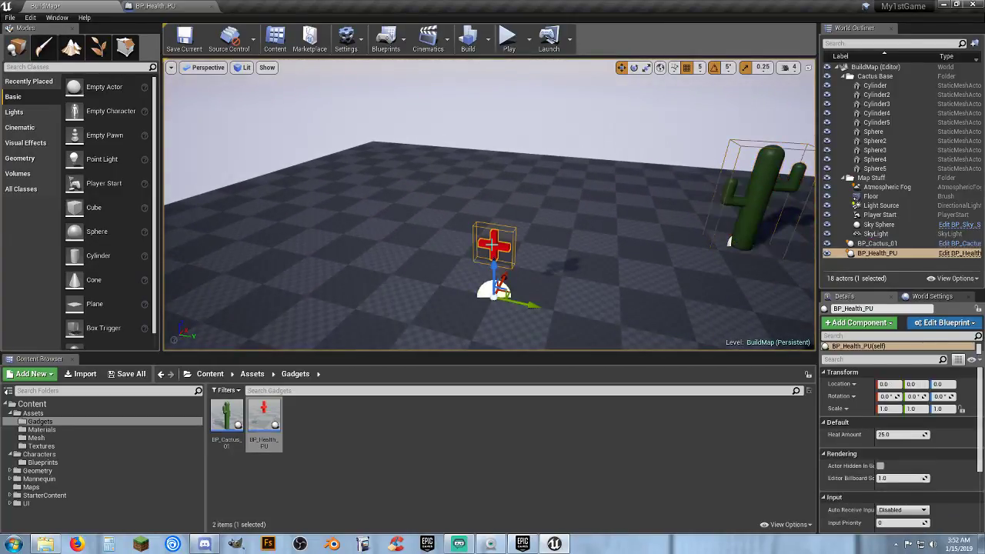
click(894, 435)
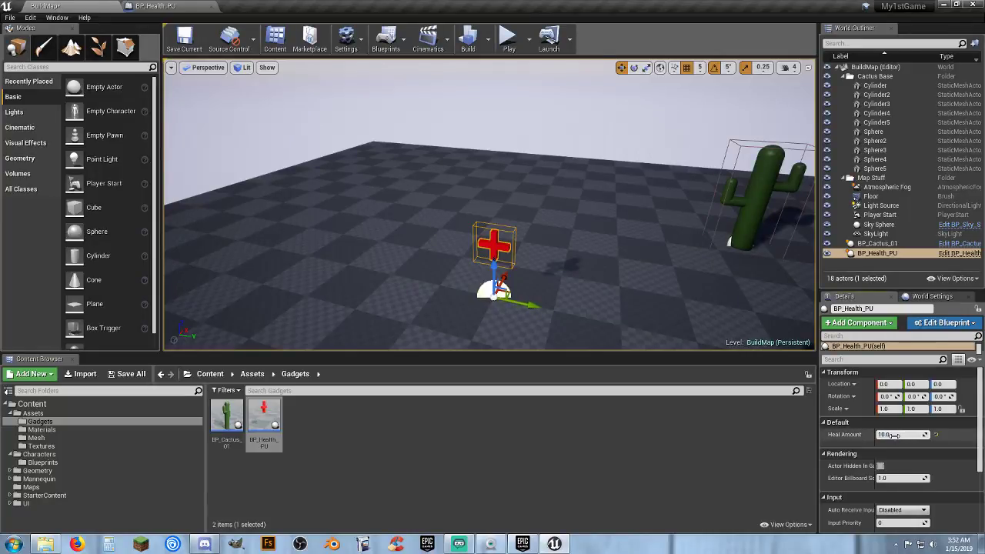
text(10.0)
key(Return)
Play the BuildMap level and run the character into the cactus to take damage.
click(508, 40)
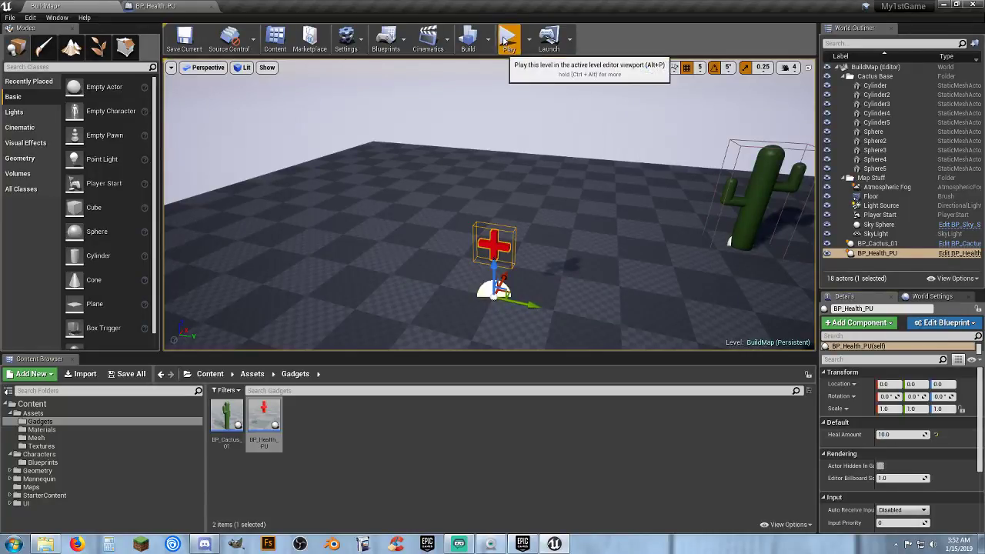
key(w)
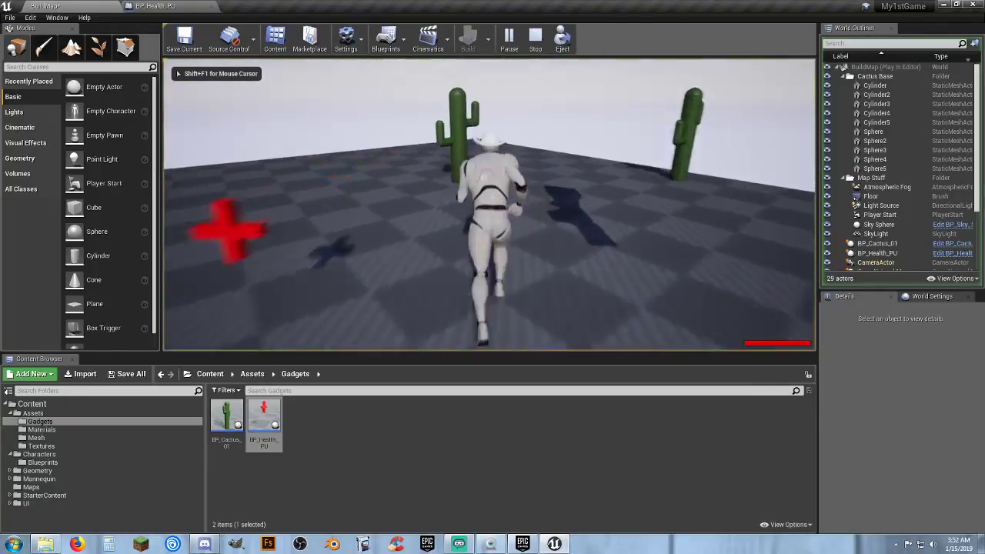
key(d)
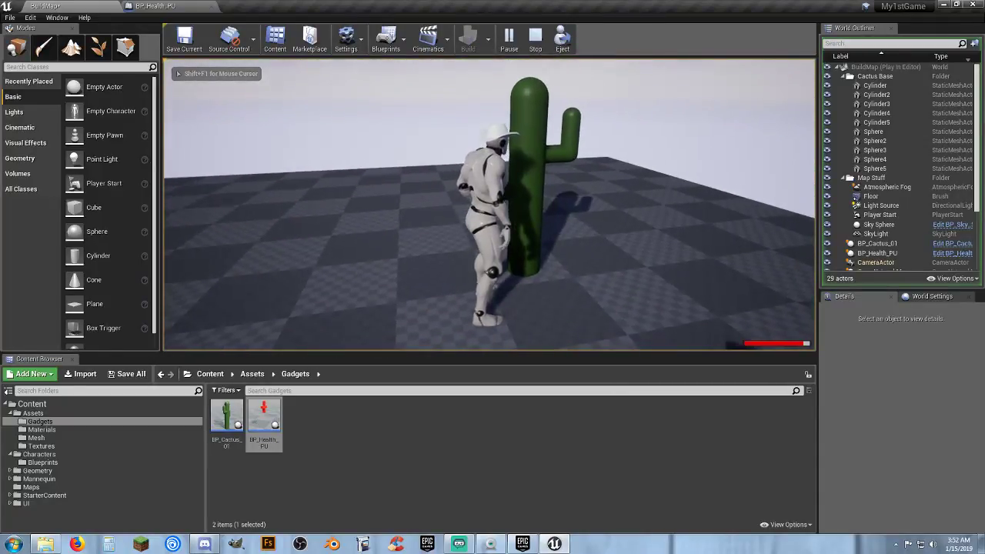
key(w)
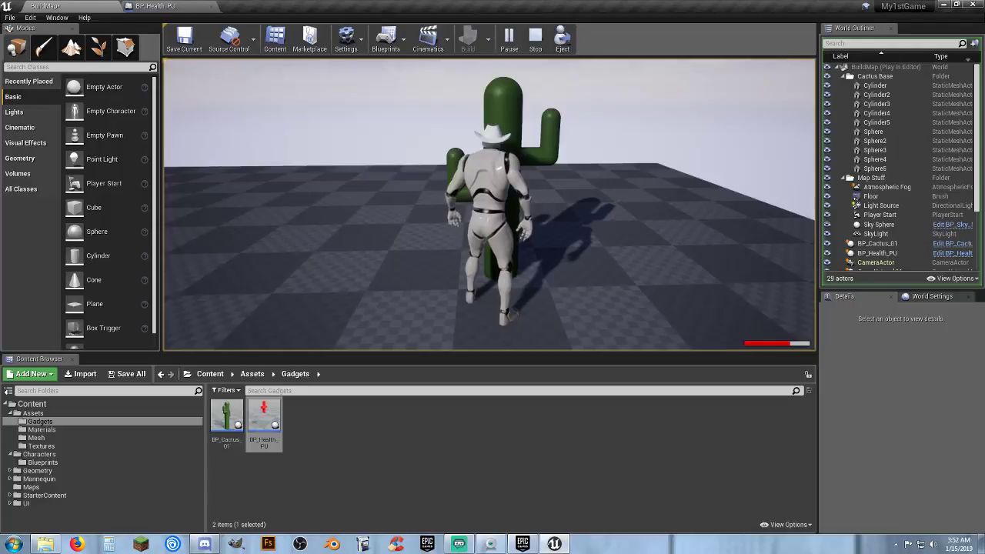
key(a)
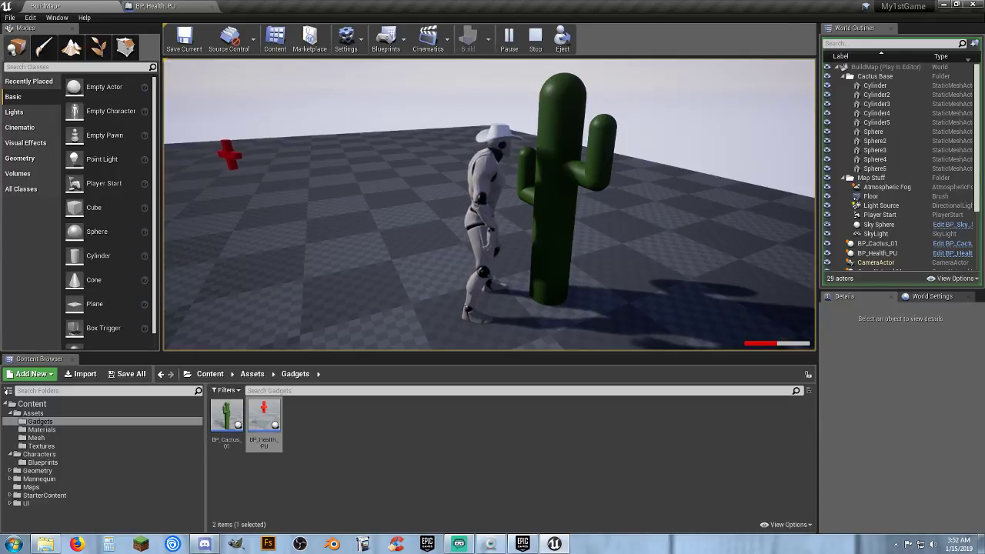
Run the damaged character back and forth through the health pickup to test the healing, and end the play session.
key(w)
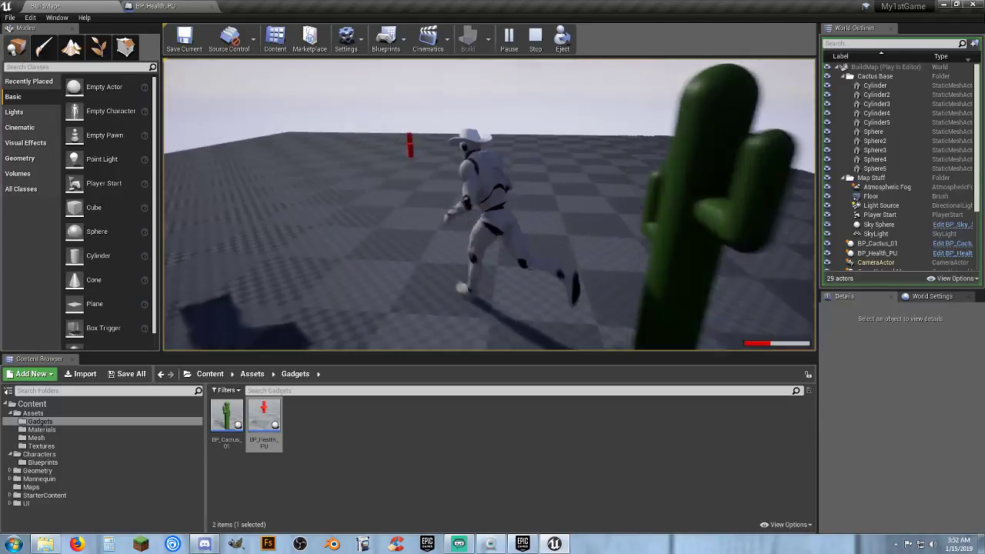
key(w)
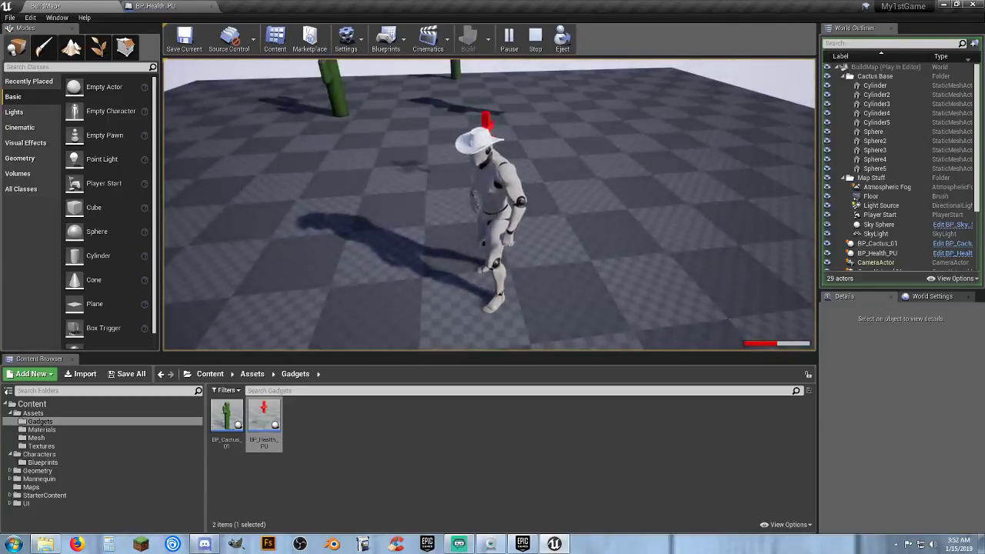
key(w)
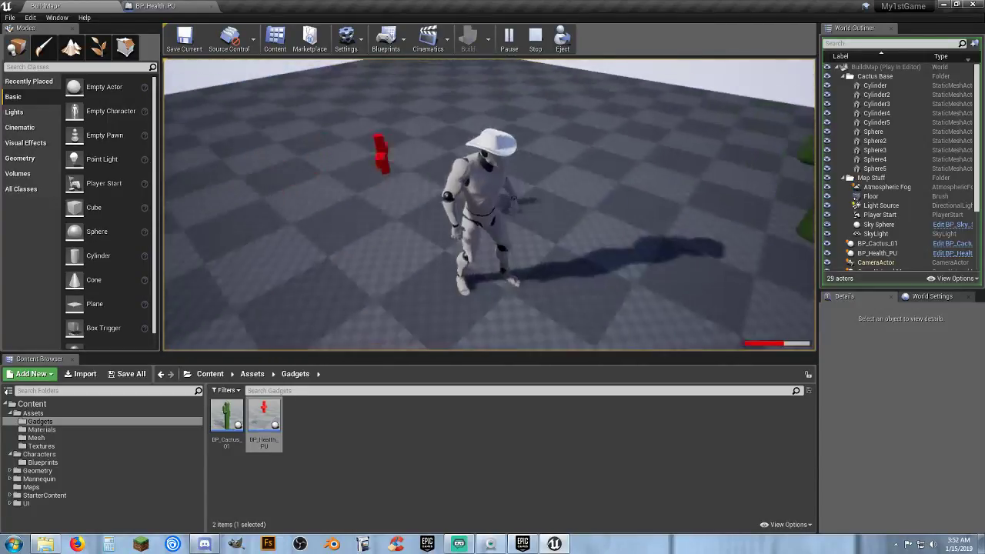
key(w)
key(a)
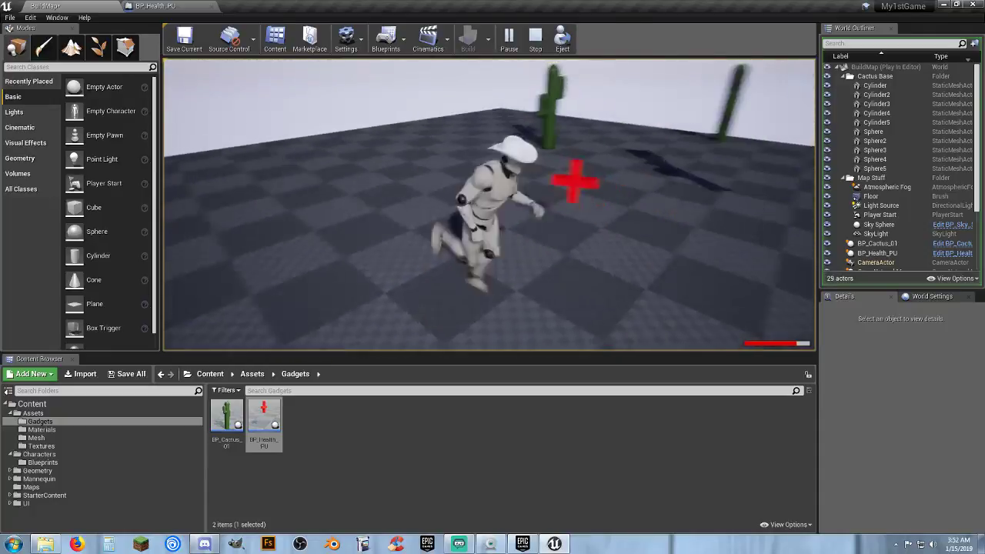
key(w)
key(s)
key(w)
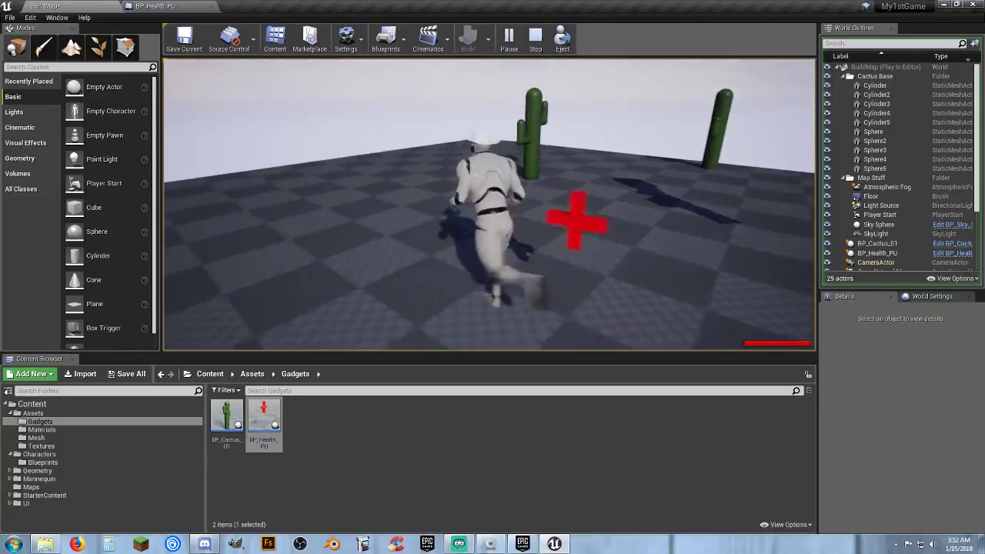
key(w)
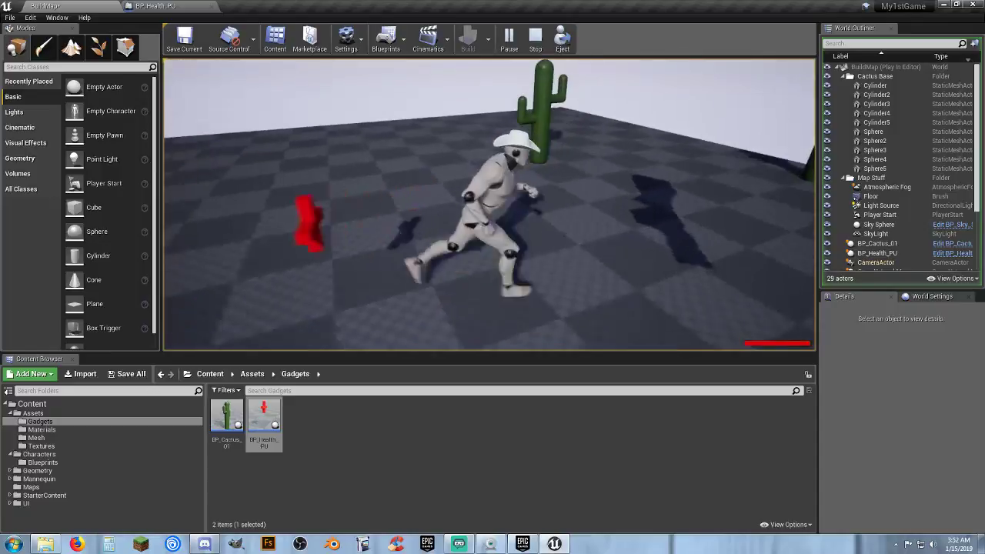
key(Escape)
Open the BP_Health_PU event graph and review the node chain from the Player_Base cast to the Set Visibility and Delay nodes.
click(176, 7)
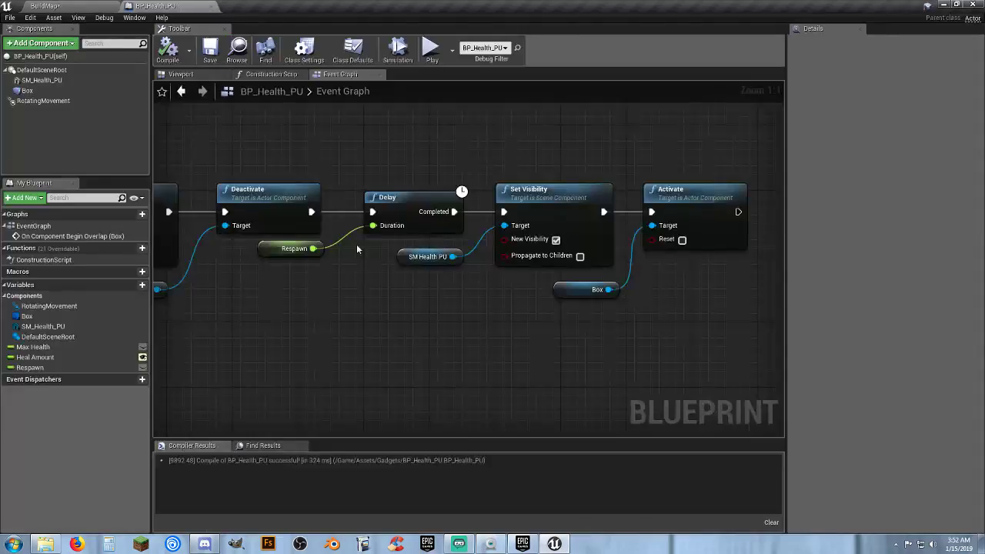
right_drag(308, 354, 756, 312)
scroll(510, 334, down, 3)
right_drag(504, 316, 661, 314)
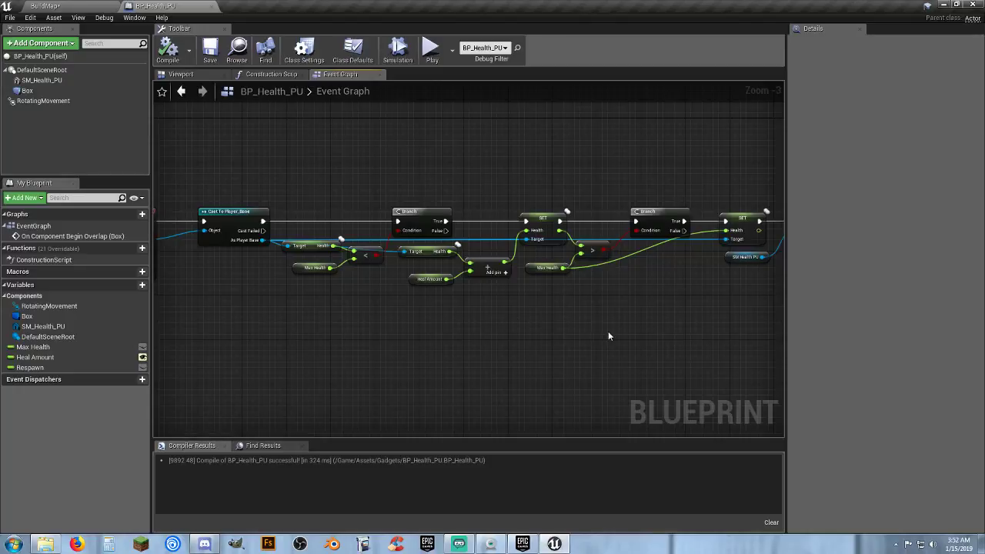
drag(608, 335, 308, 187)
click(601, 351)
right_drag(601, 351, 493, 352)
right_drag(498, 316, 385, 319)
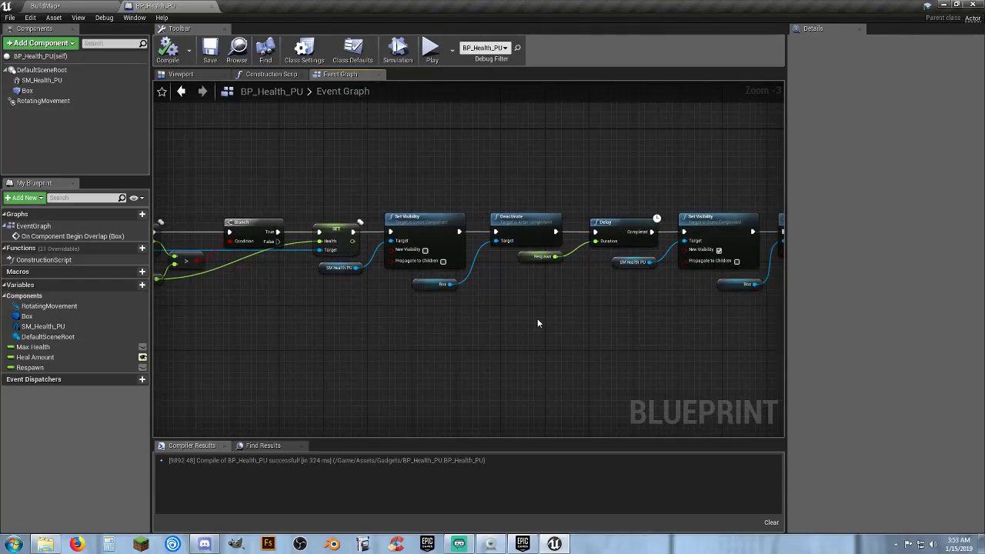
right_drag(537, 319, 501, 320)
scroll(361, 322, up, 3)
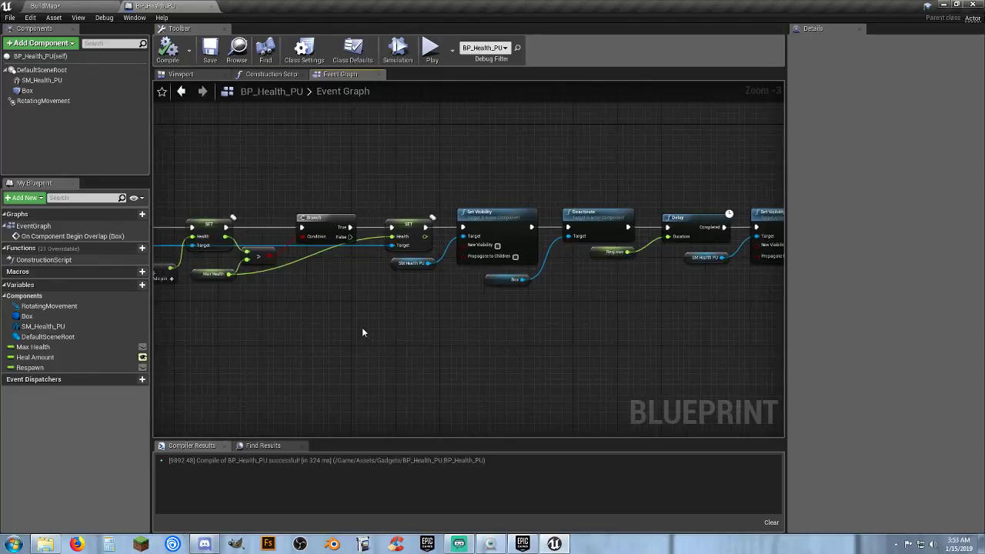
Examine the healing calculation and the hide, deactivate, delay and reactivate nodes of the pickup up close.
mouse_move(357, 316)
right_down()
mouse_move(509, 315)
mouse_move(521, 288)
mouse_move(634, 290)
right_up()
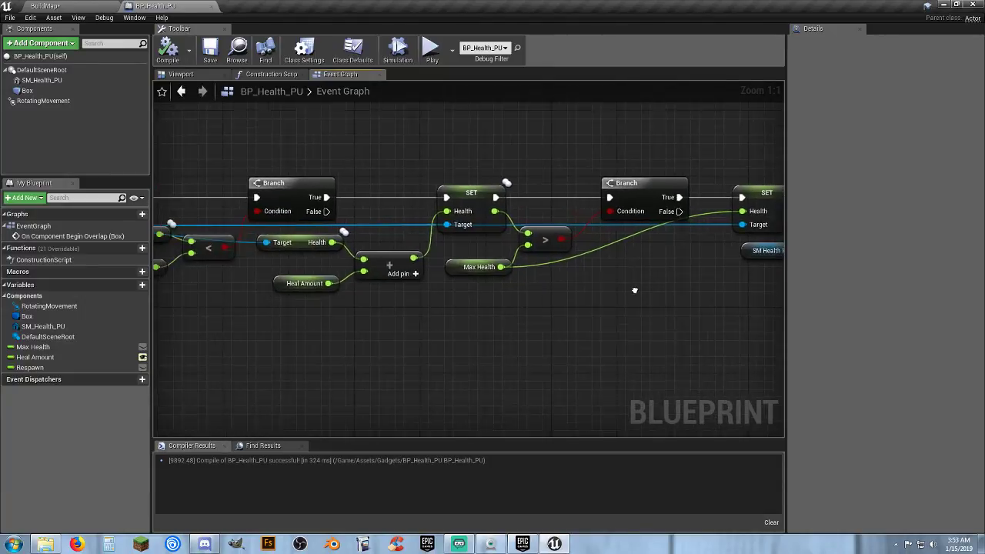
right_drag(699, 298, 400, 304)
right_drag(630, 324, 410, 323)
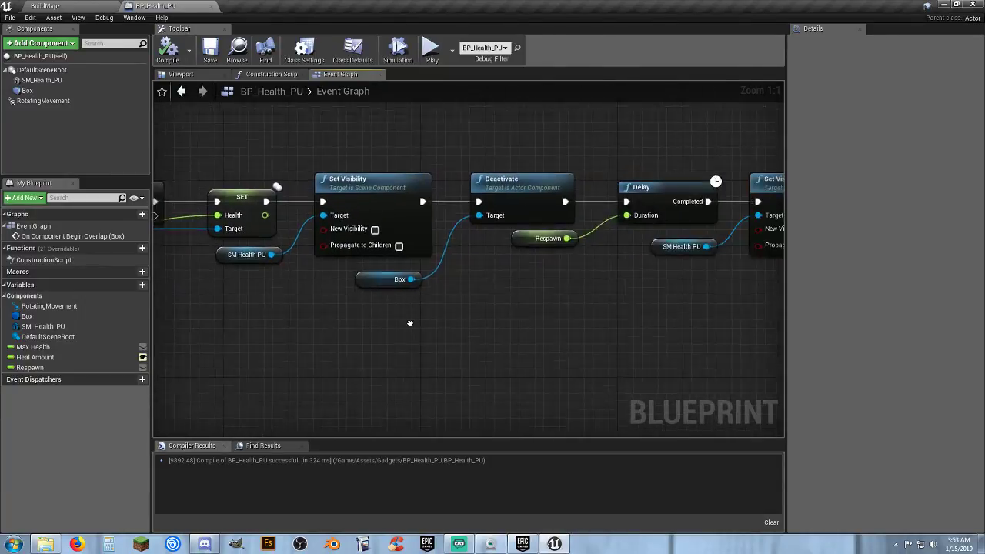
right_drag(564, 322, 282, 295)
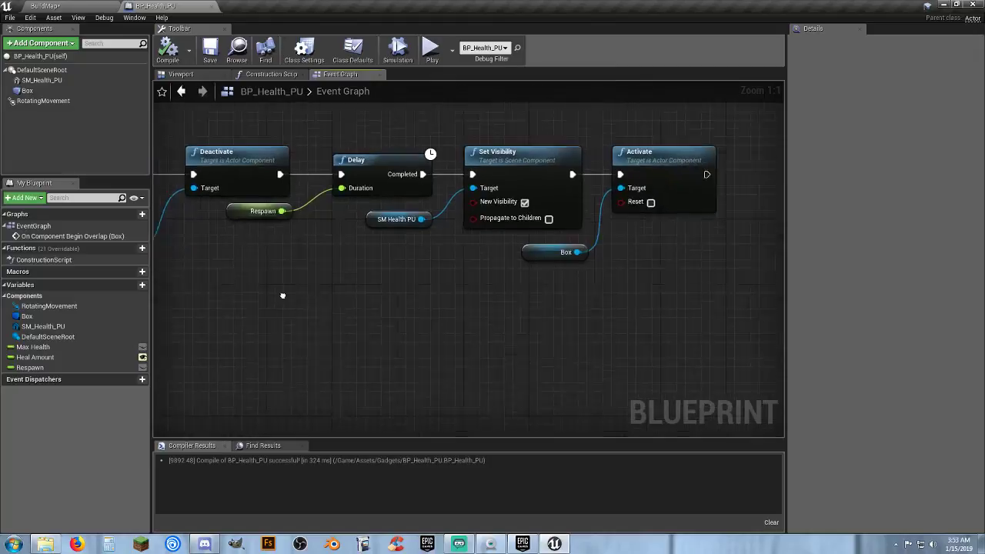
scroll(360, 283, down, 2)
right_drag(361, 285, 481, 291)
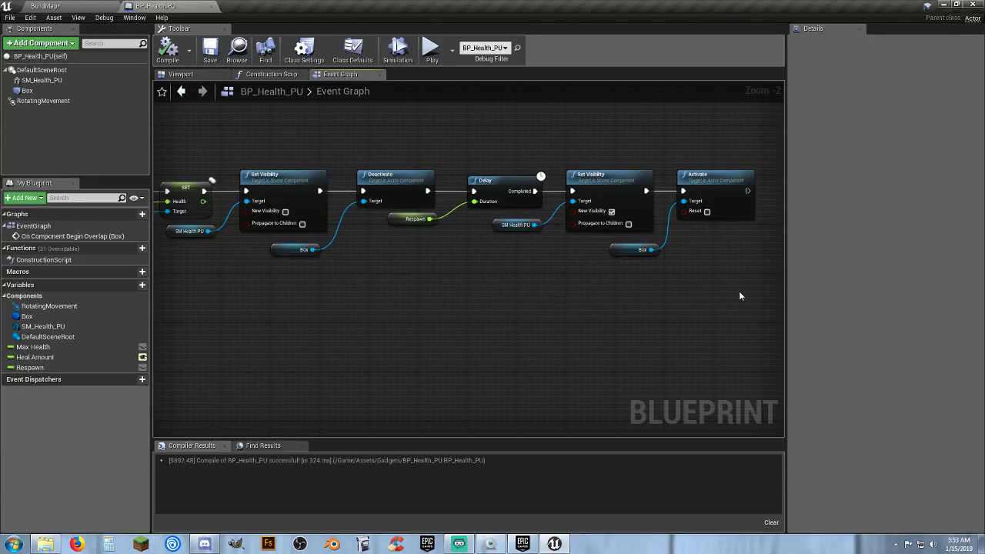
right_drag(738, 290, 809, 289)
click(50, 93)
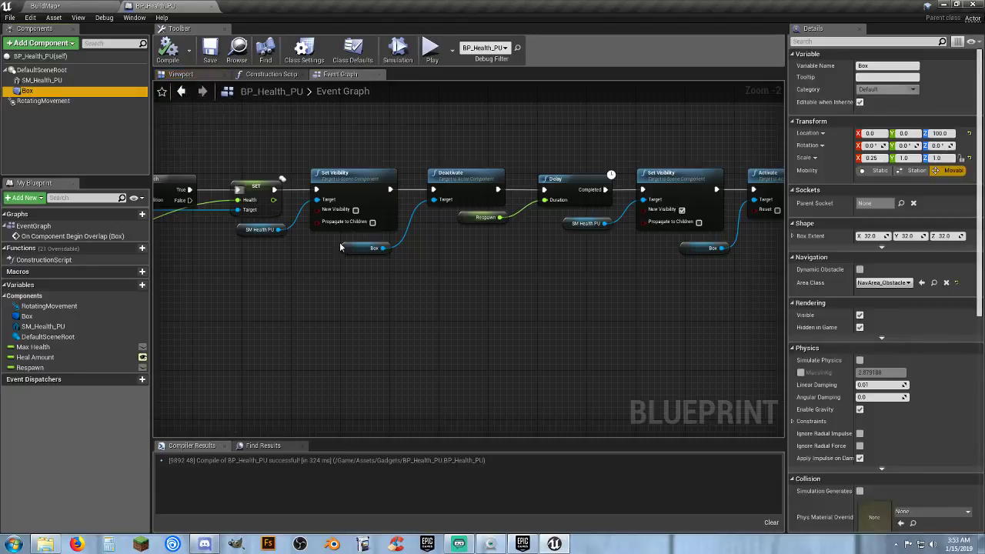
scroll(407, 270, up, 2)
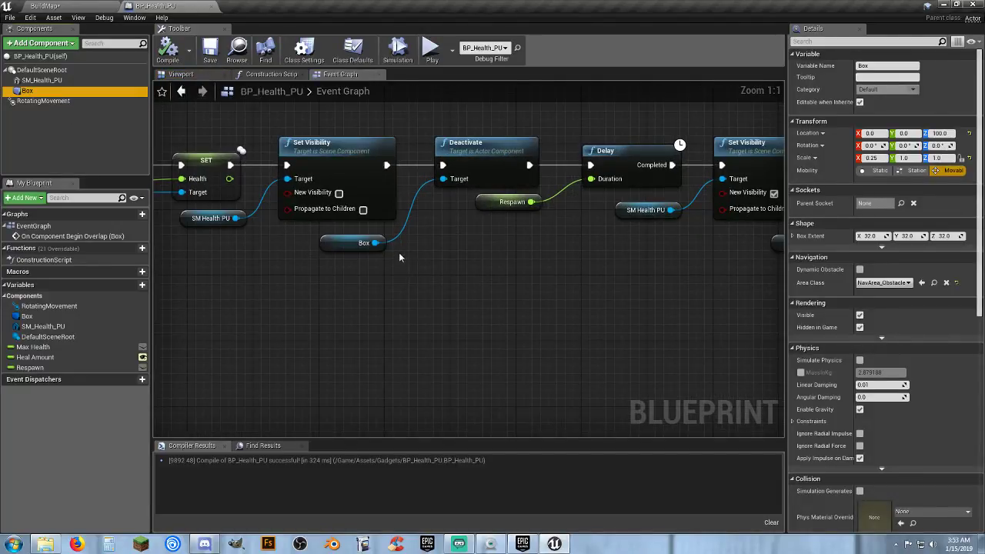
drag(375, 243, 433, 276)
click(450, 242)
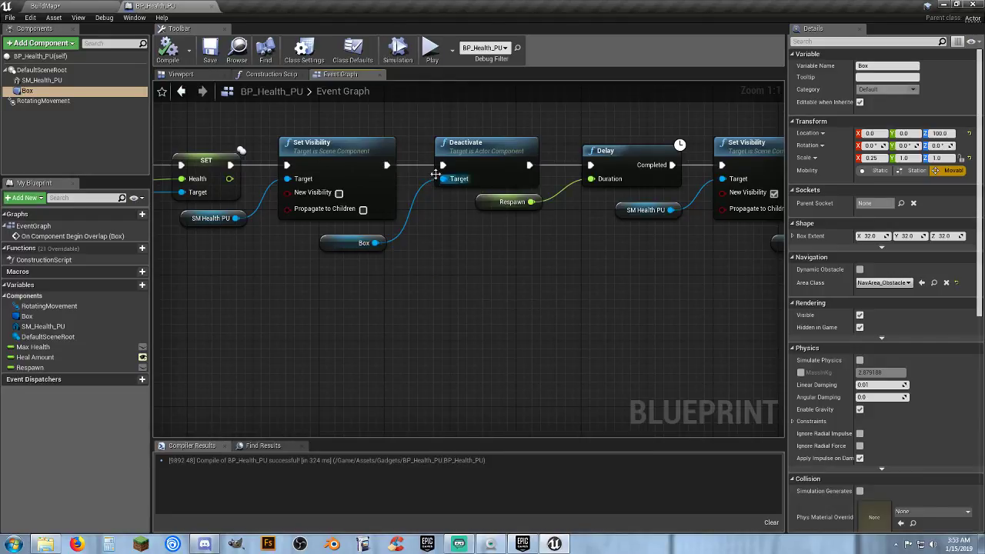
Examine how the two health branches lead into the Set Health, Set Visibility and Deactivate nodes.
right_drag(436, 252, 543, 259)
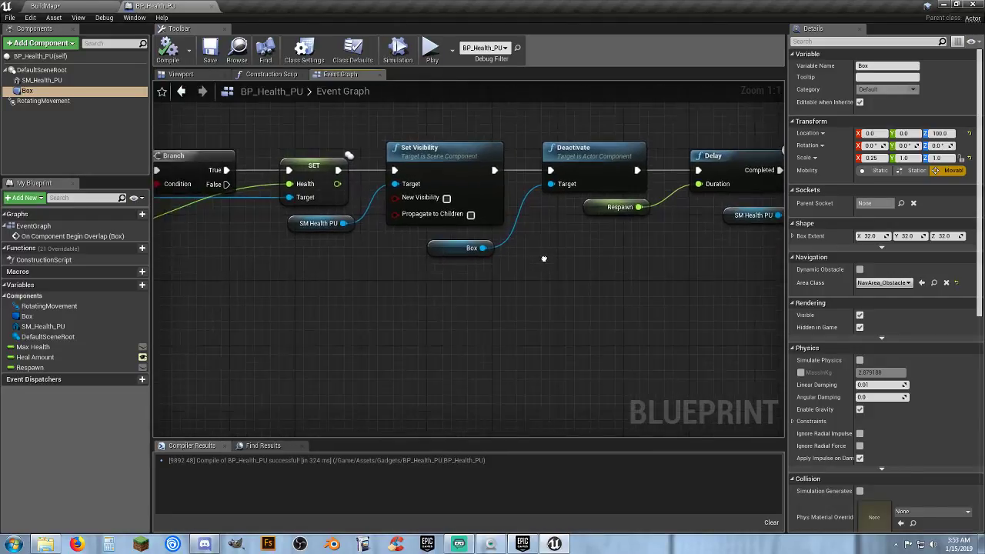
right_drag(386, 291, 615, 279)
scroll(521, 285, down, 2)
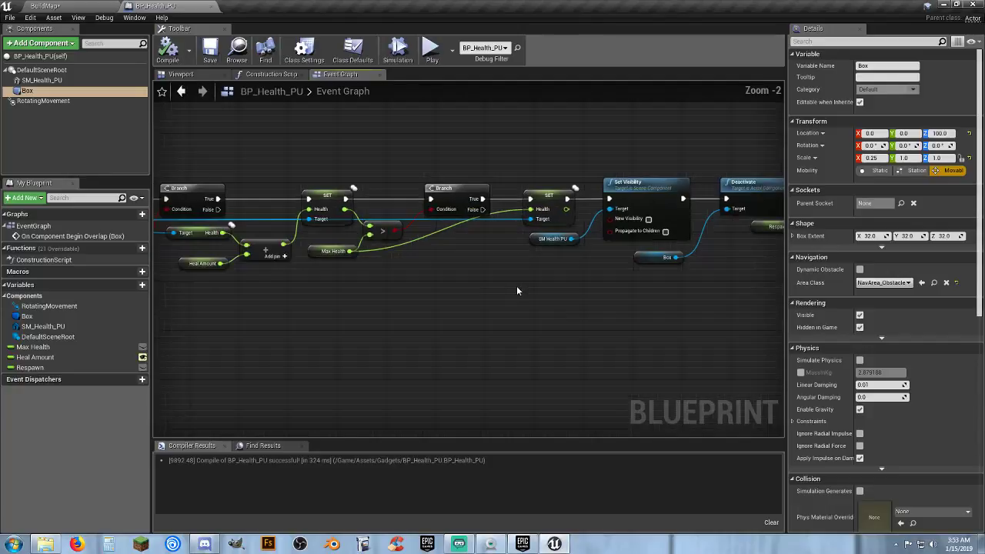
right_drag(494, 290, 550, 262)
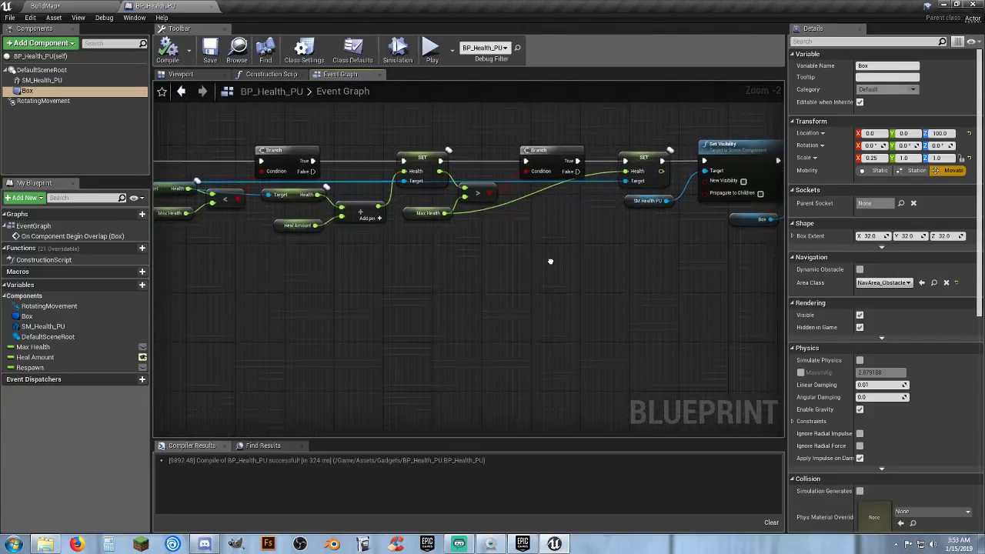
right_drag(738, 258, 417, 283)
right_drag(358, 271, 585, 272)
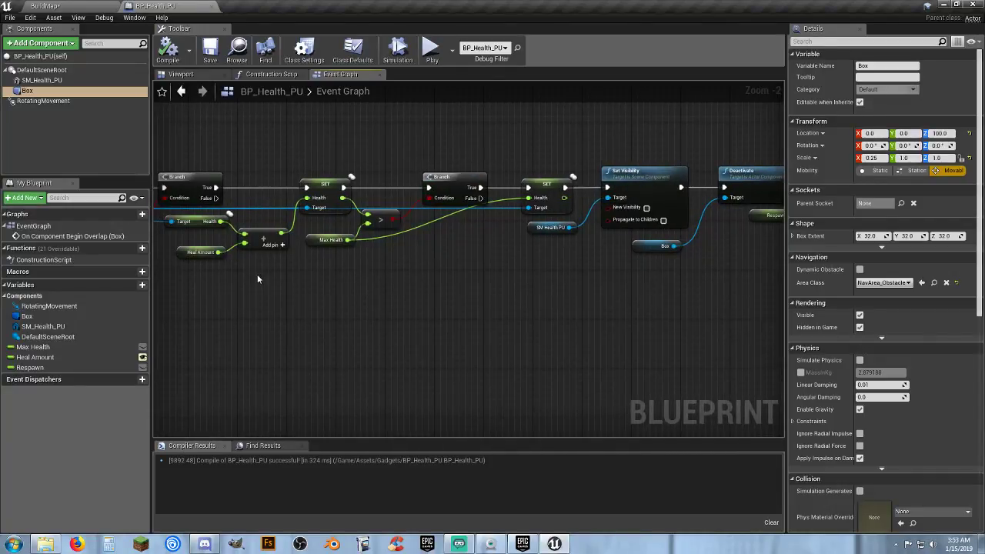
right_drag(256, 279, 378, 280)
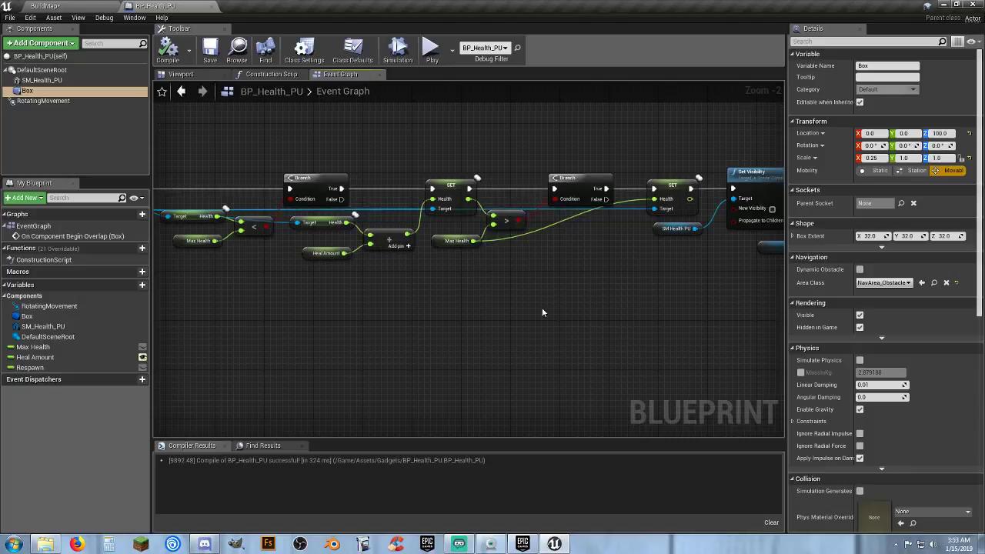
right_drag(543, 248, 387, 257)
scroll(410, 295, down, 1)
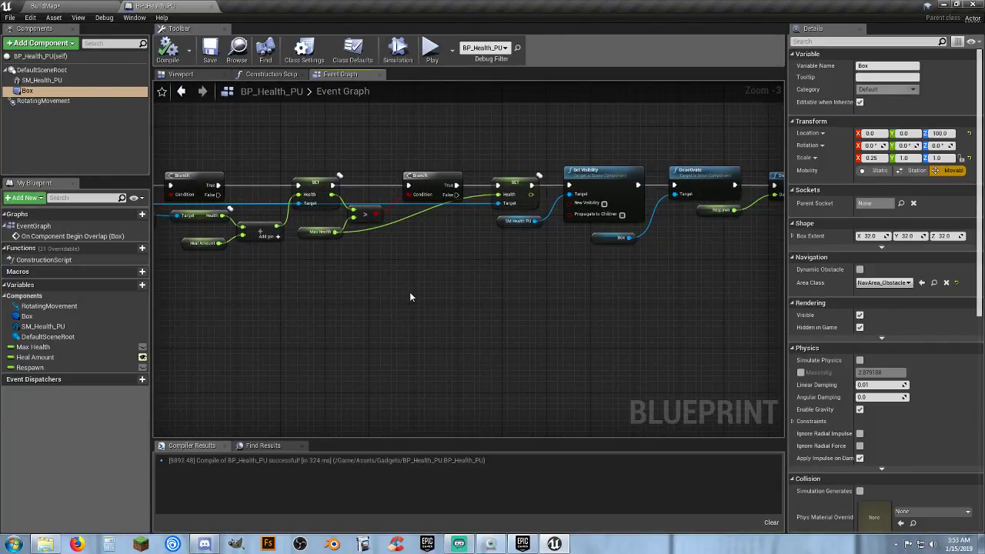
Add a custom event below the On Component Begin Overlap event and try to name it Respawn.
right_drag(409, 297, 721, 242)
scroll(316, 302, up, 3)
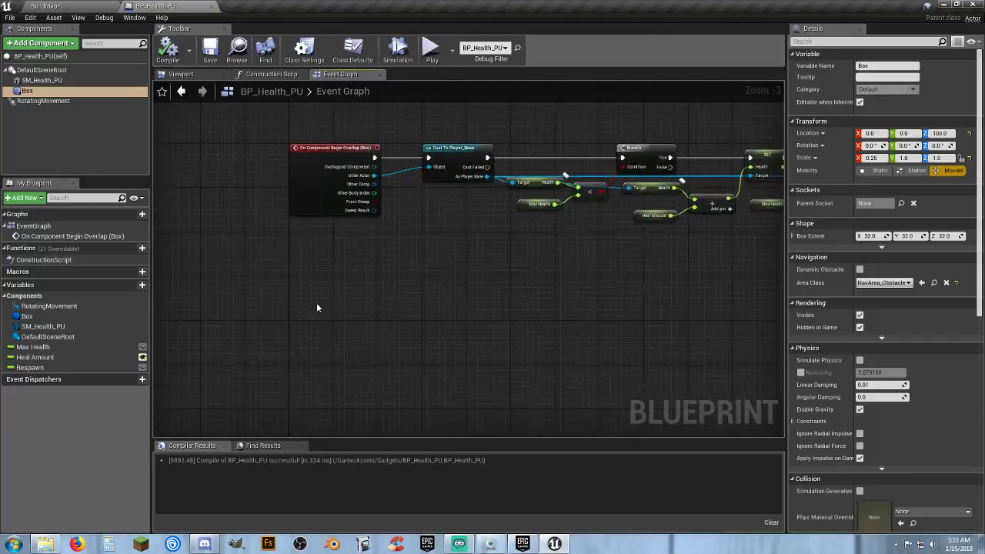
right_click(325, 286)
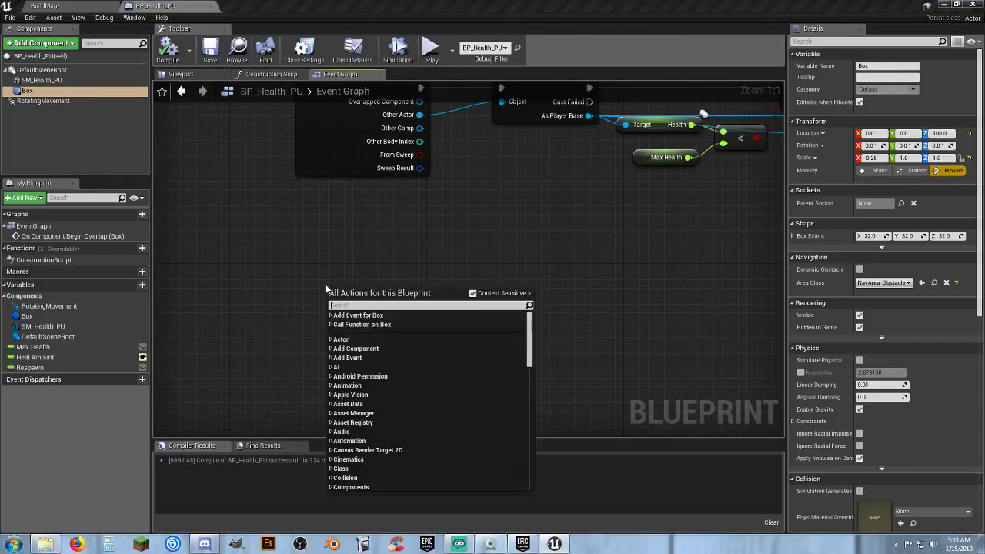
text(cust)
key(Return)
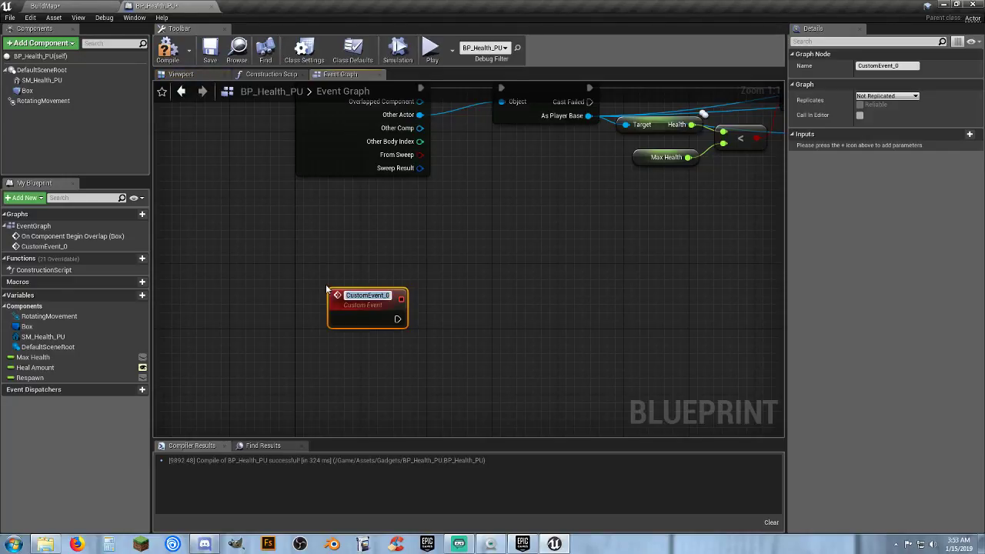
text(Respaw)
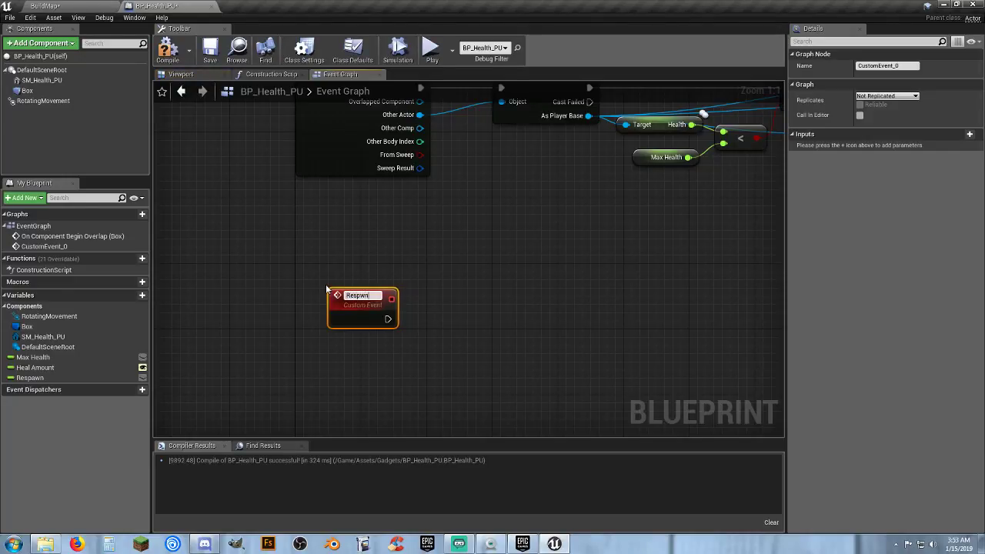
text(n)
key(Return)
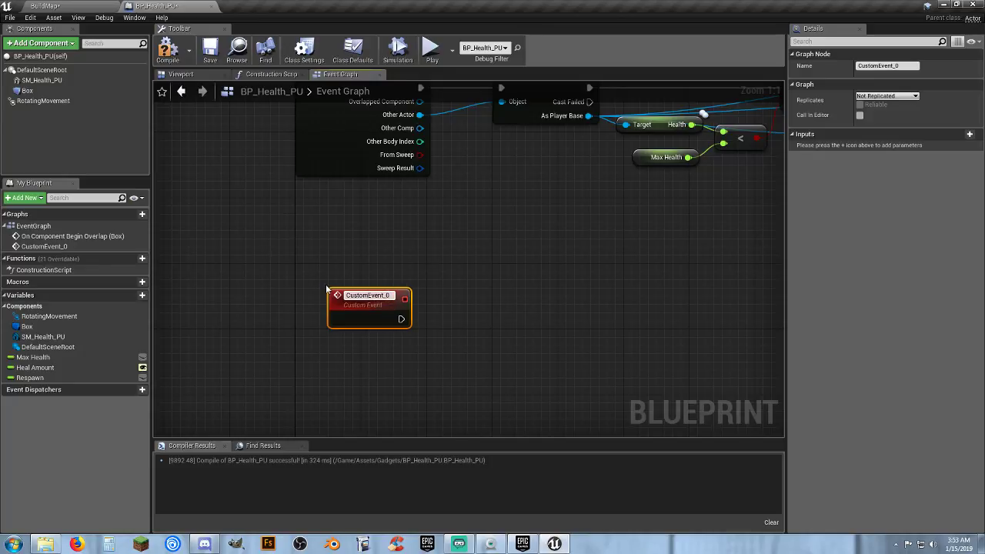
Name the new custom event Clear and align it beneath the On Component Begin Overlap node.
key(BackSpace)
key(BackSpace)
key(BackSpace)
key(BackSpace)
key(BackSpace)
key(BackSpace)
key(BackSpace)
key(BackSpace)
key(BackSpace)
key(BackSpace)
key(BackSpace)
key(BackSpace)
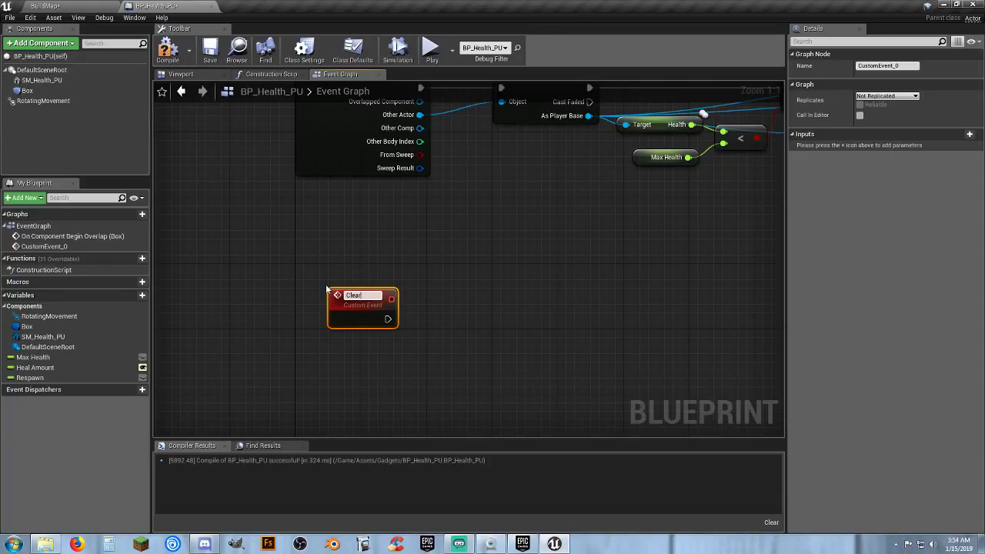
key(Return)
drag(342, 296, 310, 271)
click(441, 295)
Break the execution link between the last Set Health node and the first Set Visibility node.
right_drag(572, 297, 155, 391)
right_drag(684, 371, 431, 378)
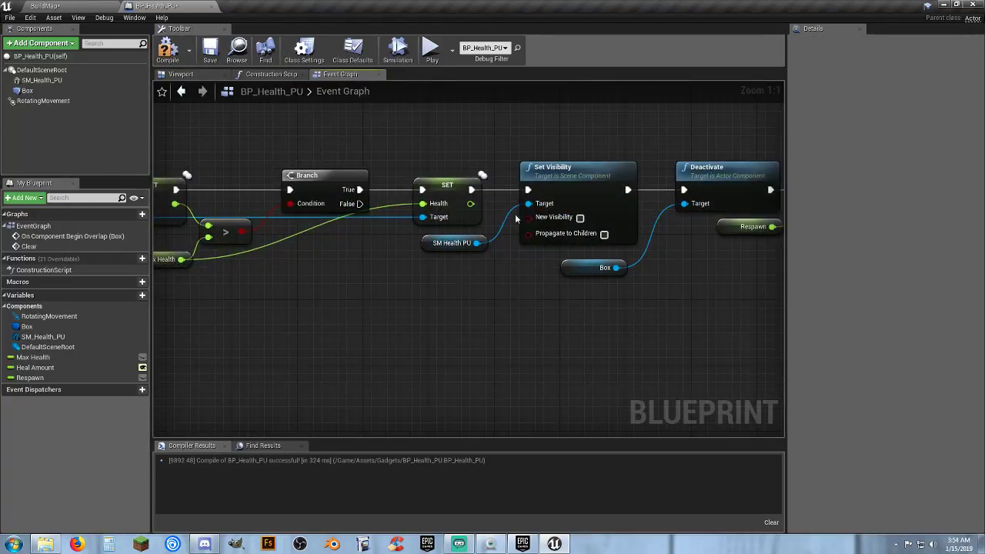
ctrl+click(510, 189)
click(379, 340)
Move the Set Visibility, Deactivate, Delay, Set Visibility and Activate nodes with their variable nodes below the healing chain, near the Clear event.
scroll(379, 346, down, 3)
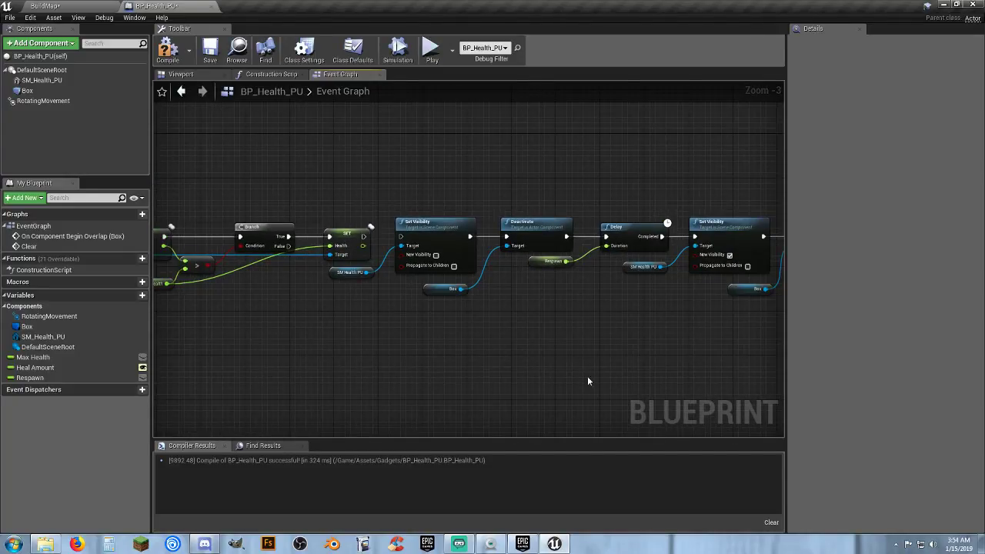
right_drag(586, 376, 643, 353)
drag(715, 330, 287, 185)
ctrl+click(245, 268)
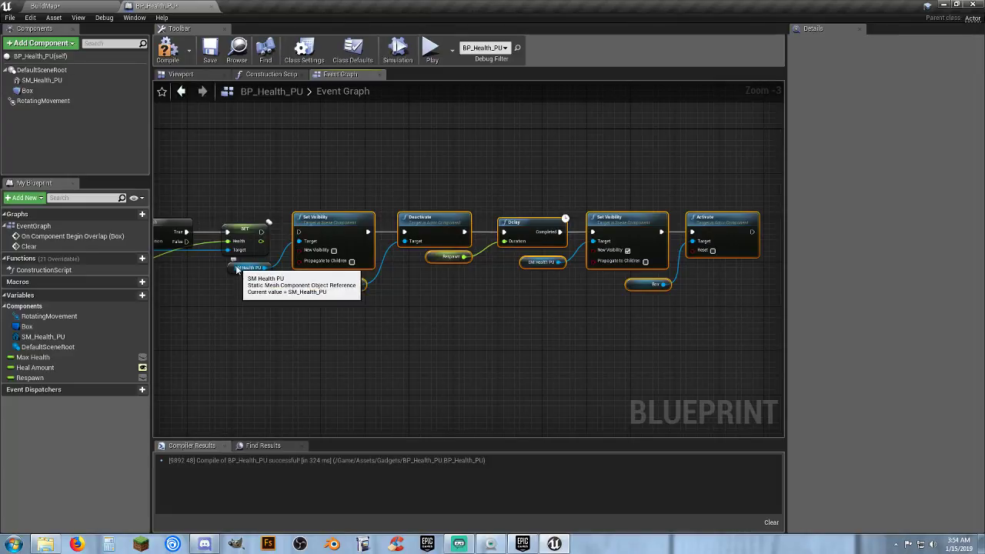
drag(337, 229, 244, 391)
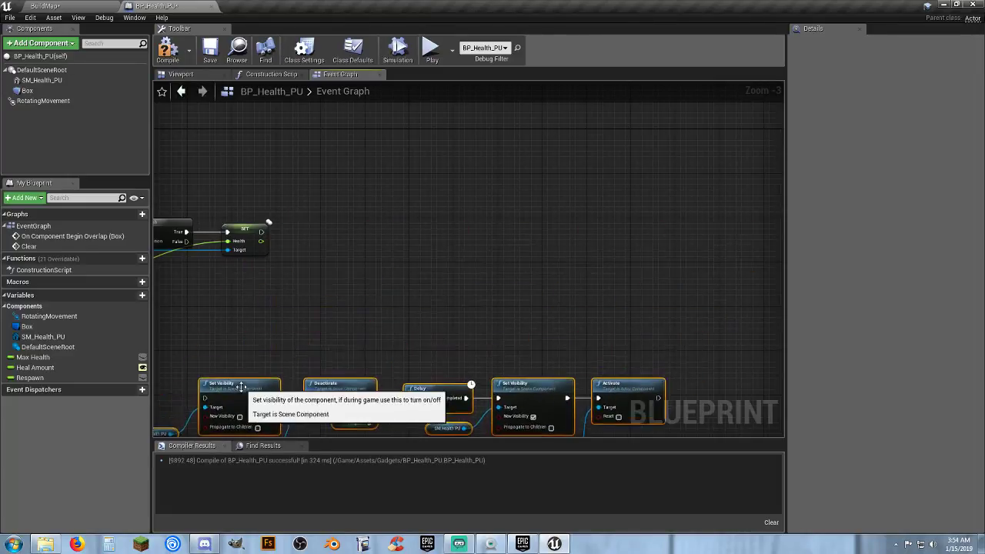
right_drag(292, 319, 624, 297)
right_drag(581, 346, 760, 297)
drag(728, 315, 280, 347)
right_drag(281, 346, 587, 326)
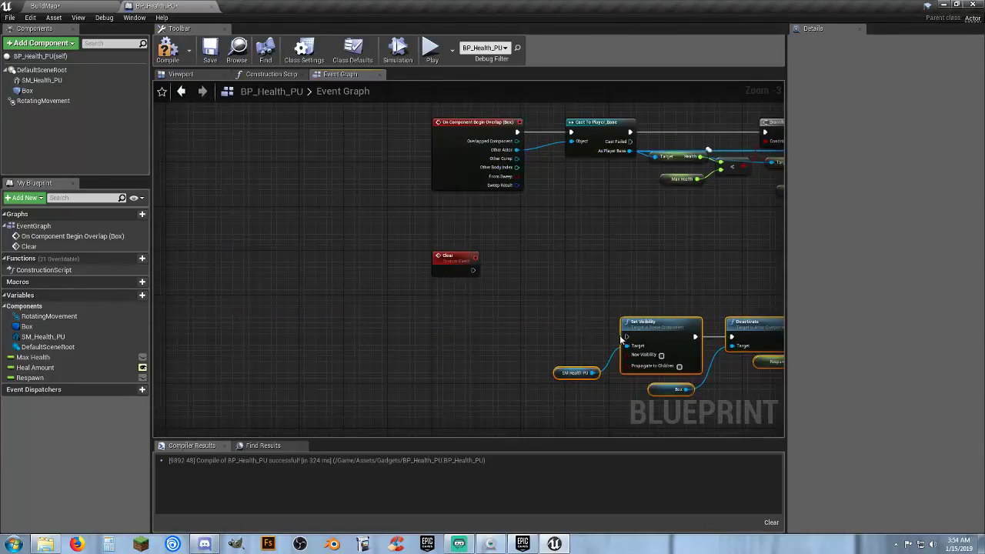
Connect the Clear event to the first Set Visibility node and line up the moved chain beside the event.
drag(623, 336, 472, 274)
mouse_move(638, 325)
mouse_down()
mouse_move(538, 245)
mouse_move(520, 263)
mouse_up()
click(573, 216)
right_drag(574, 215, 271, 233)
right_drag(566, 240, 477, 283)
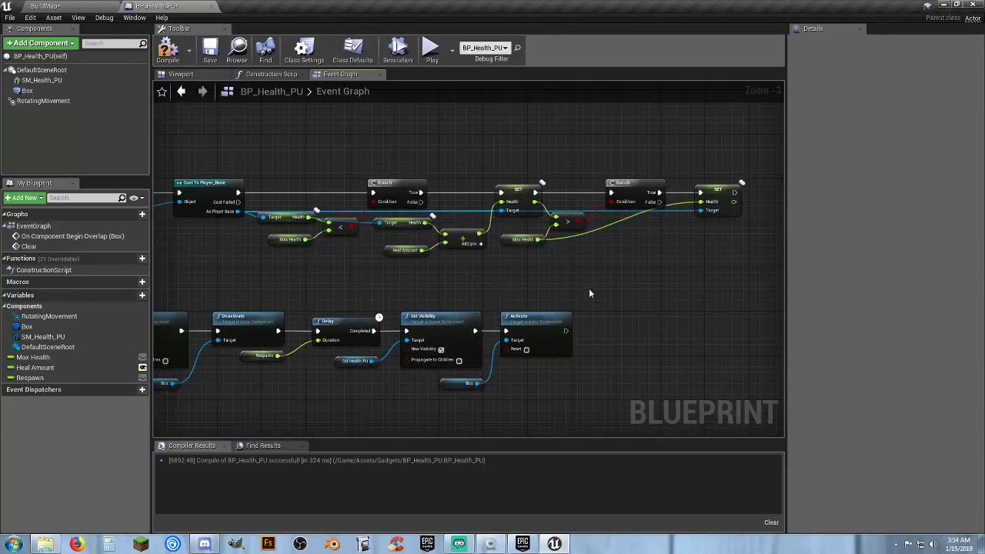
right_drag(589, 293, 573, 297)
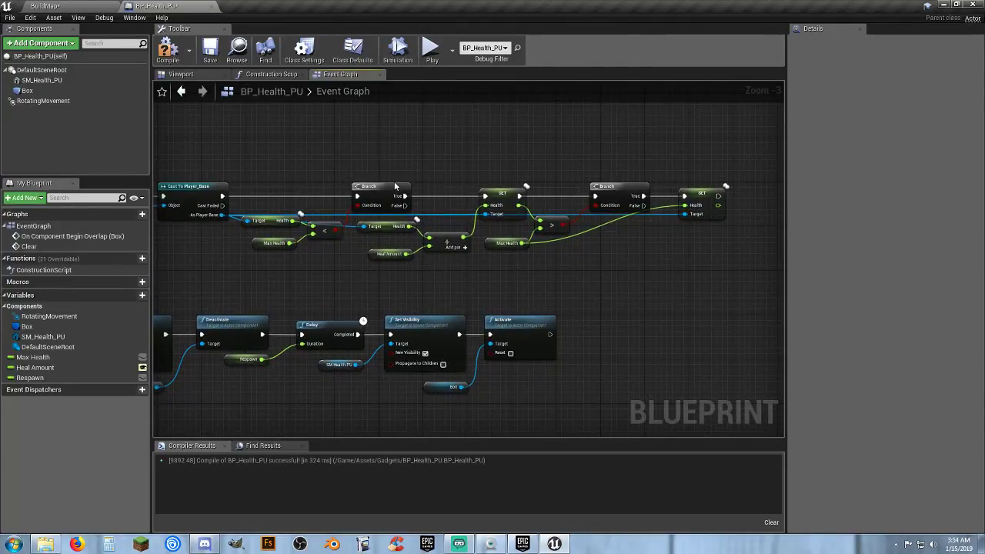
right_click(660, 275)
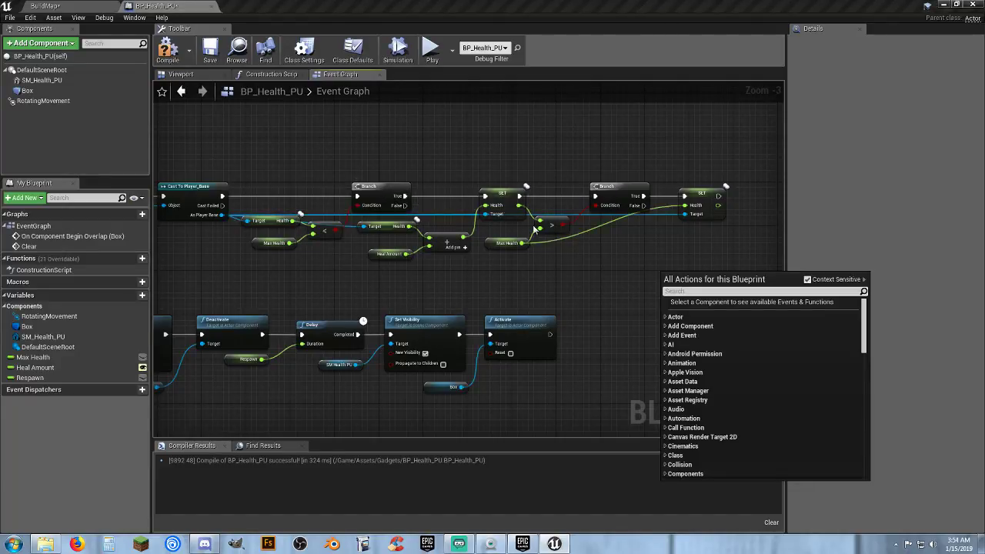
click(554, 280)
scroll(674, 284, up, 2)
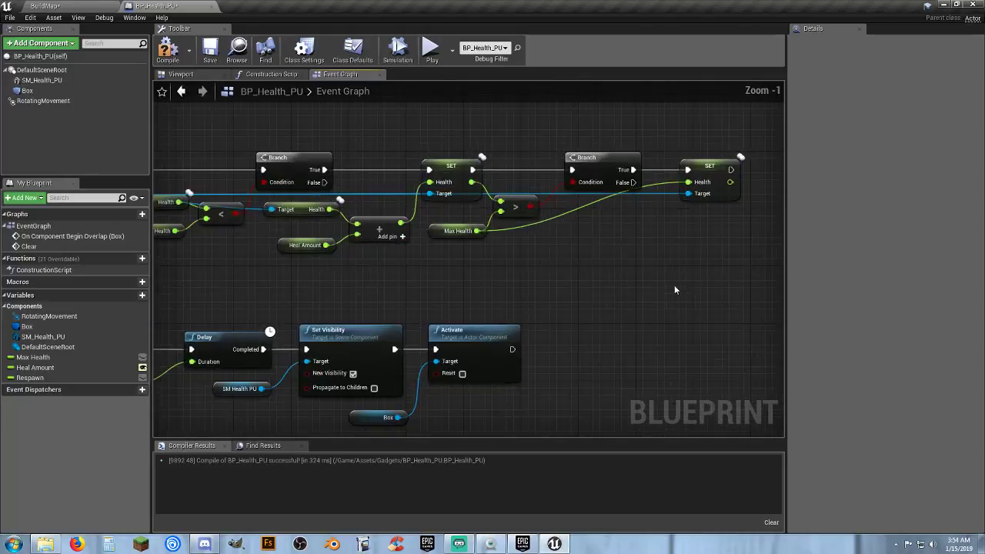
Shift the healing calculation, both Set Health nodes and the second branch away from the first branch to widen the gap.
mouse_move(735, 267)
mouse_down()
mouse_move(419, 146)
mouse_move(335, 154)
mouse_up()
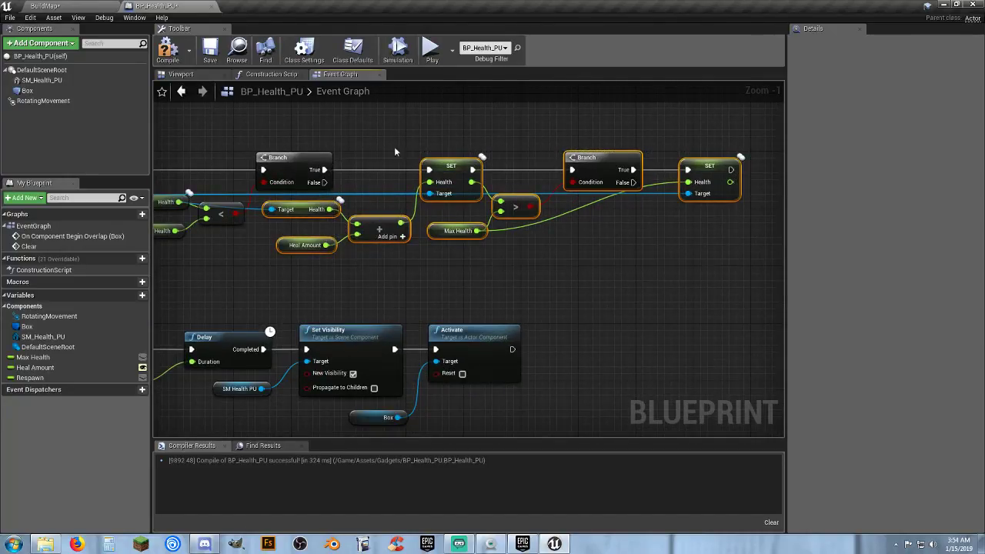
drag(446, 168, 491, 167)
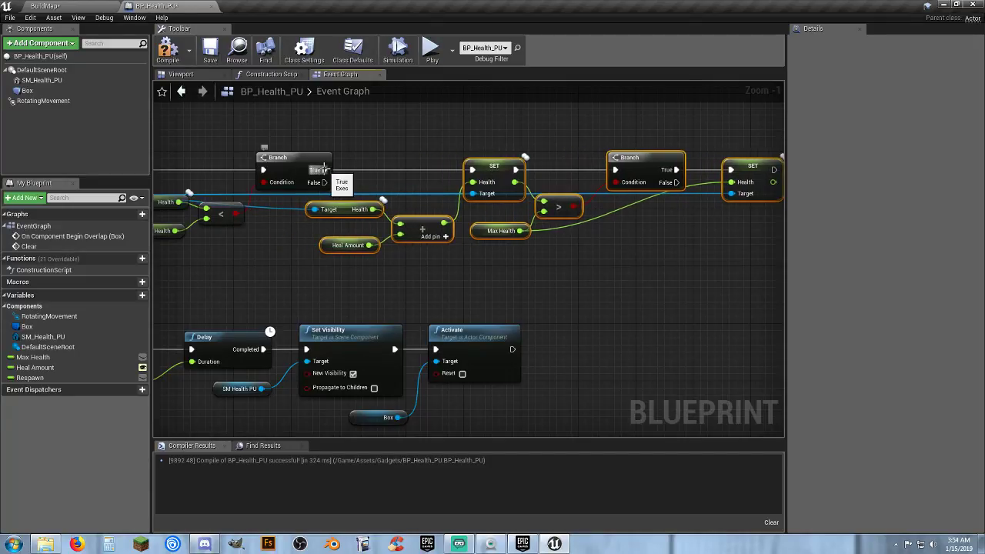
drag(324, 169, 369, 169)
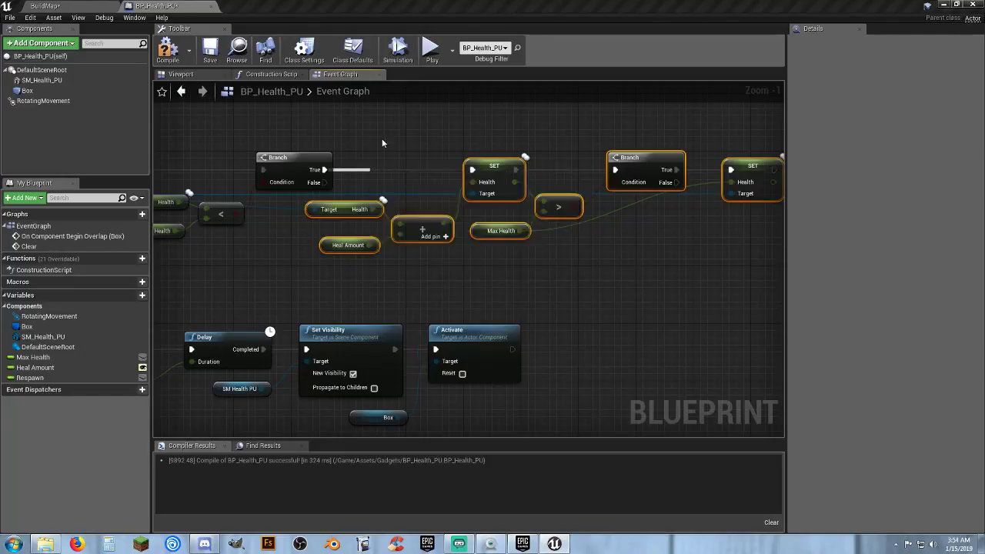
click(382, 139)
mouse_move(584, 280)
mouse_down()
mouse_move(461, 231)
mouse_move(325, 150)
mouse_move(347, 149)
mouse_up()
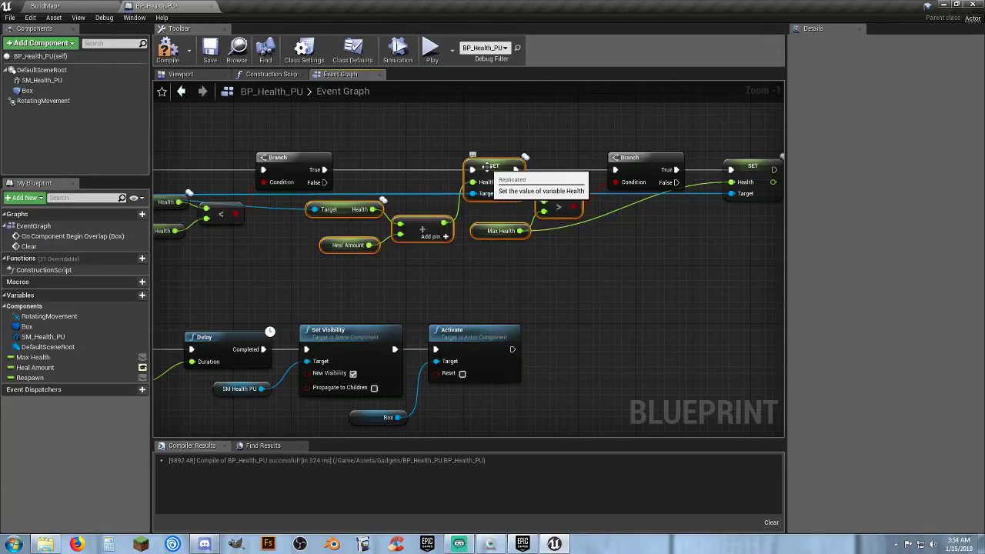
click(606, 278)
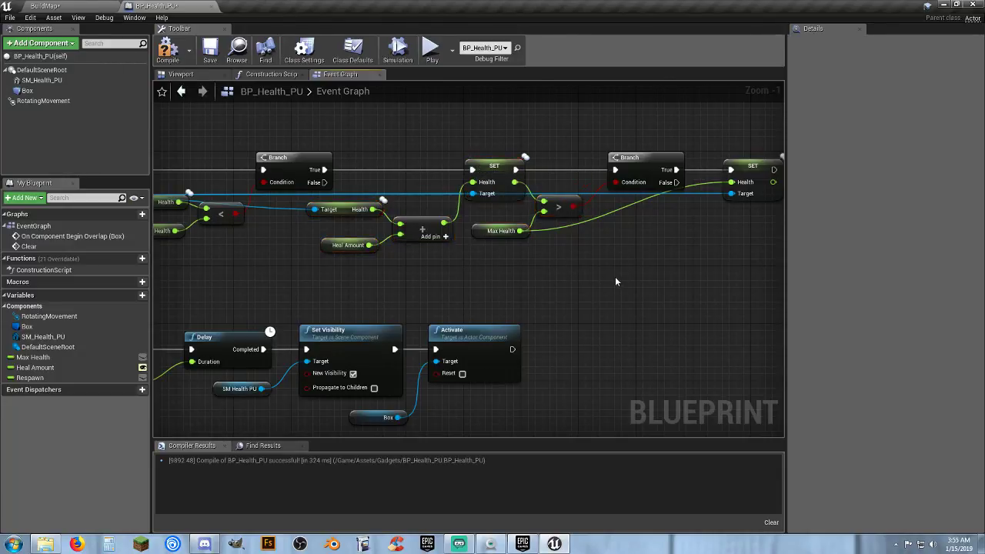
Move the healing calculation, first Set Health node and second branch back toward the first branch, leaving space before the last Set Health node.
right_drag(614, 276, 505, 293)
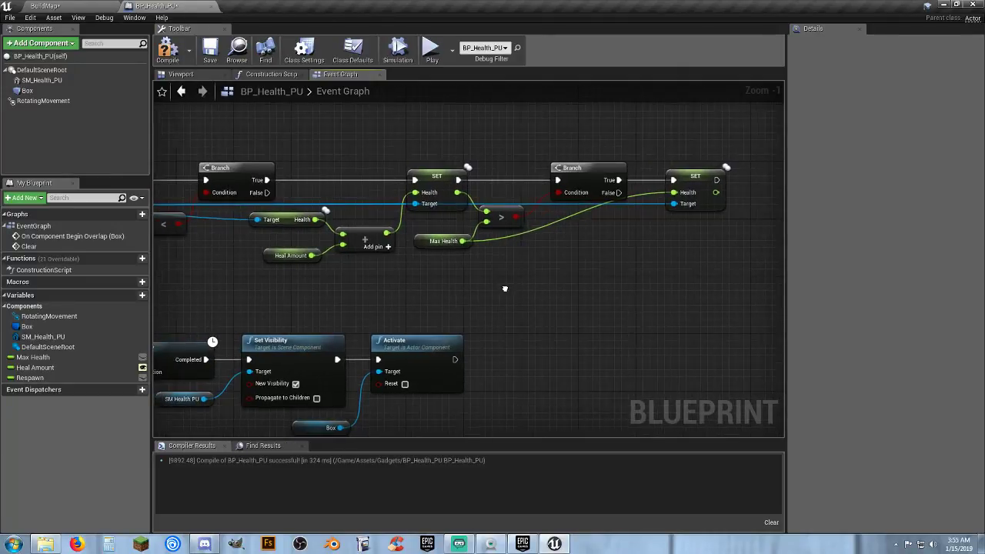
drag(595, 294, 303, 152)
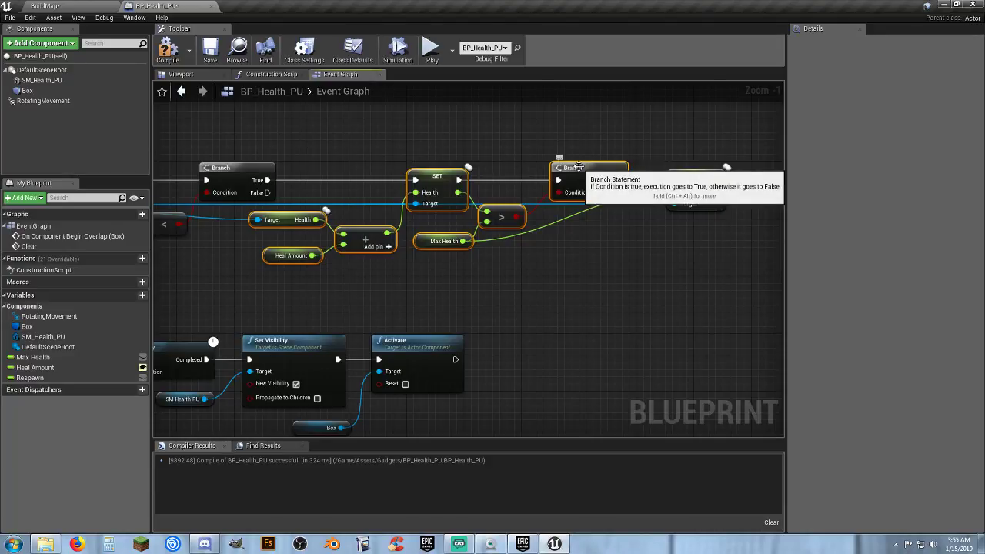
drag(580, 169, 519, 173)
click(525, 260)
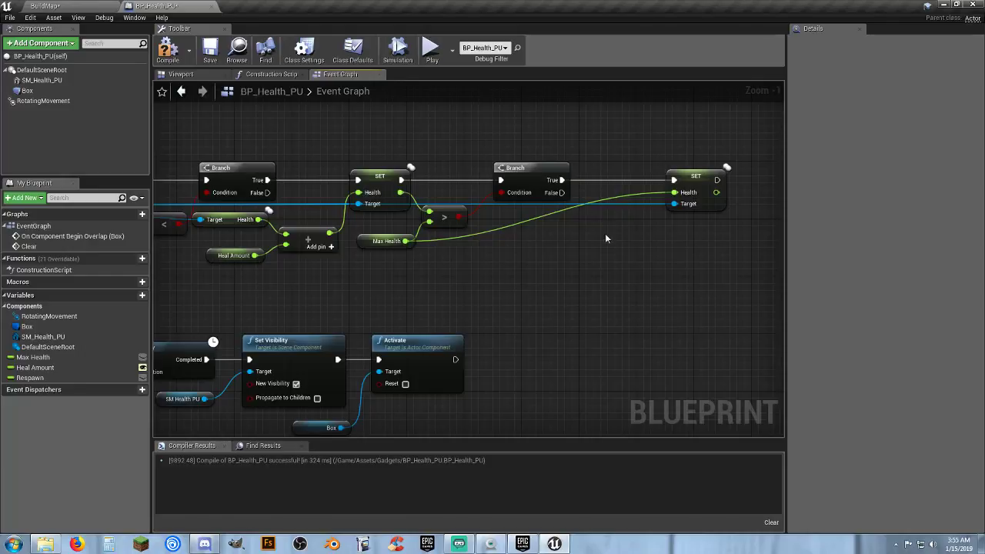
Examine the execution flow through the two branches and the Set Health nodes for where the Clear event has to be called.
right_drag(605, 238, 572, 245)
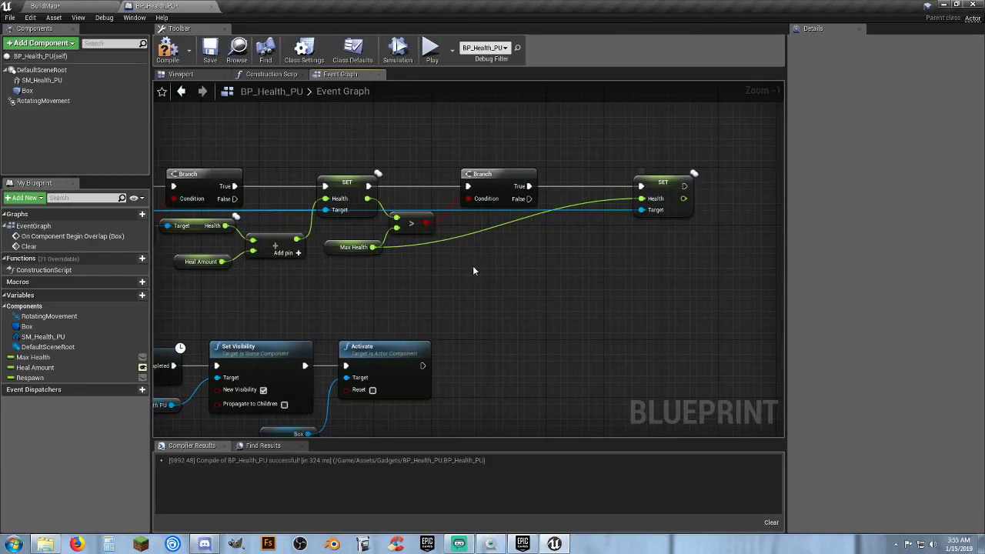
right_drag(472, 266, 565, 263)
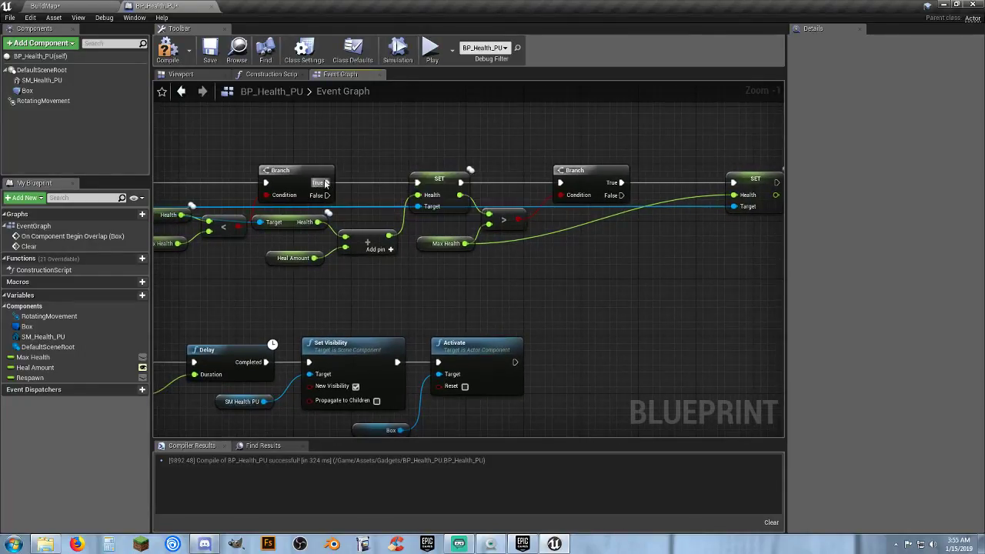
right_drag(623, 186, 538, 255)
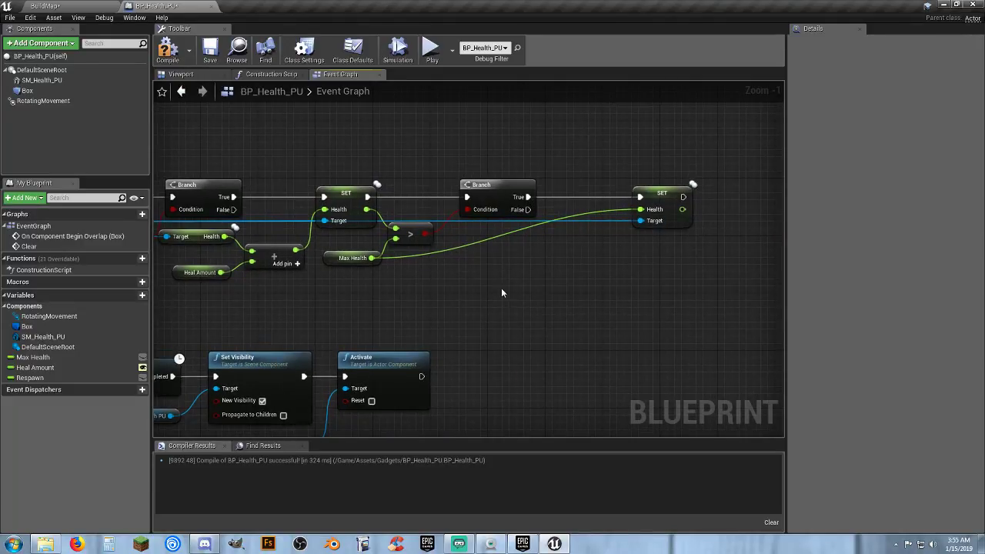
right_drag(514, 262, 549, 282)
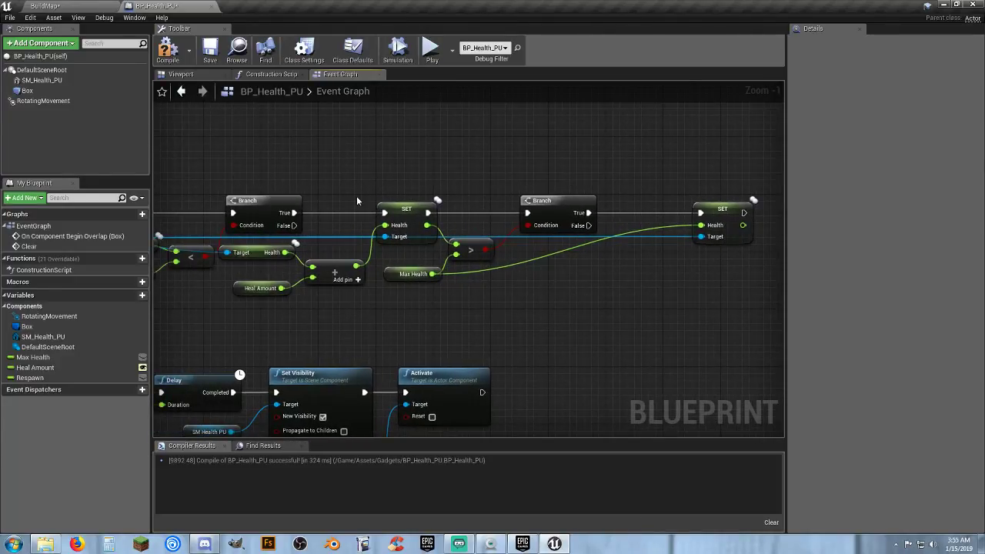
right_drag(356, 195, 369, 192)
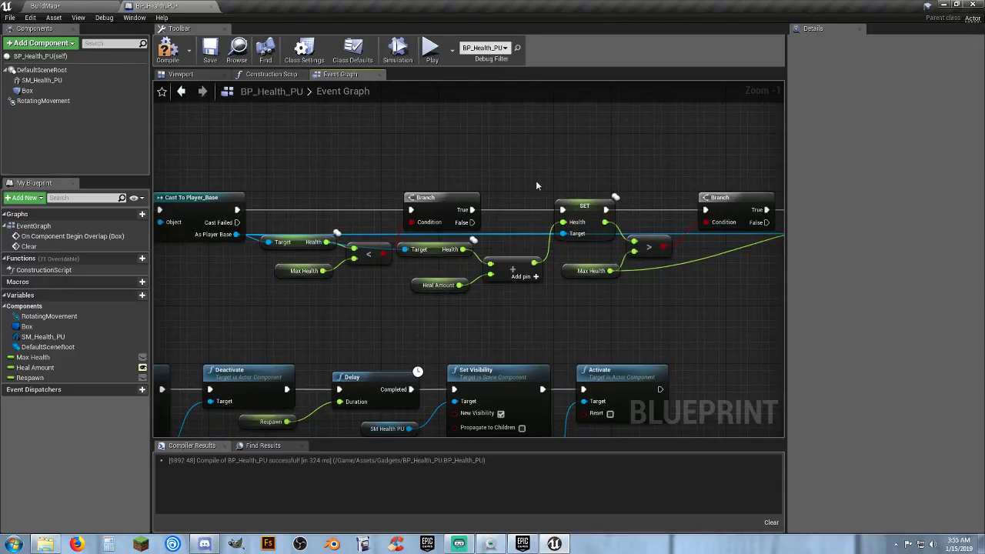
right_drag(536, 186, 450, 203)
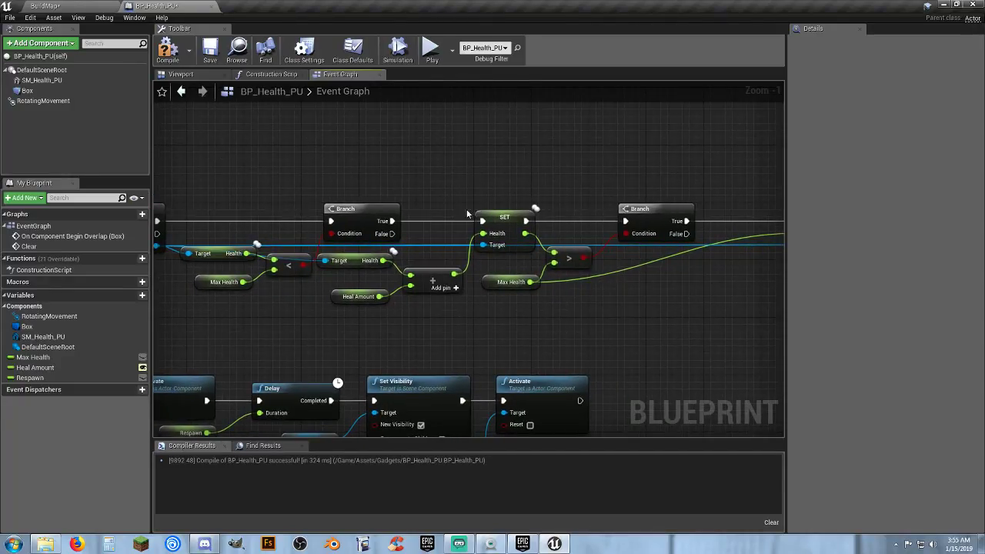
right_drag(507, 189, 376, 187)
Insert a call to the custom Clear event between the first Set Health node and the second branch.
drag(396, 219, 419, 159)
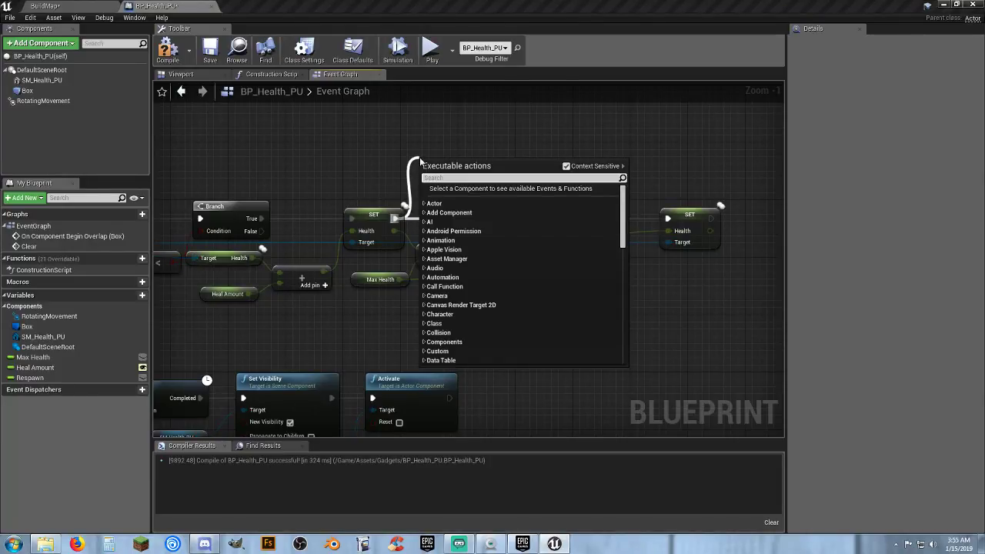
click(332, 166)
right_drag(328, 170, 325, 233)
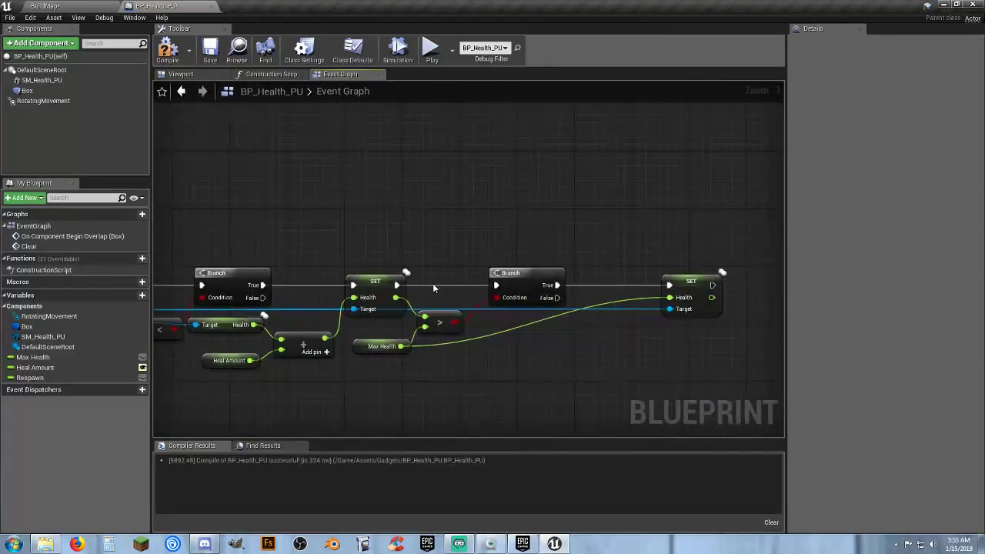
drag(397, 285, 413, 212)
text(clear)
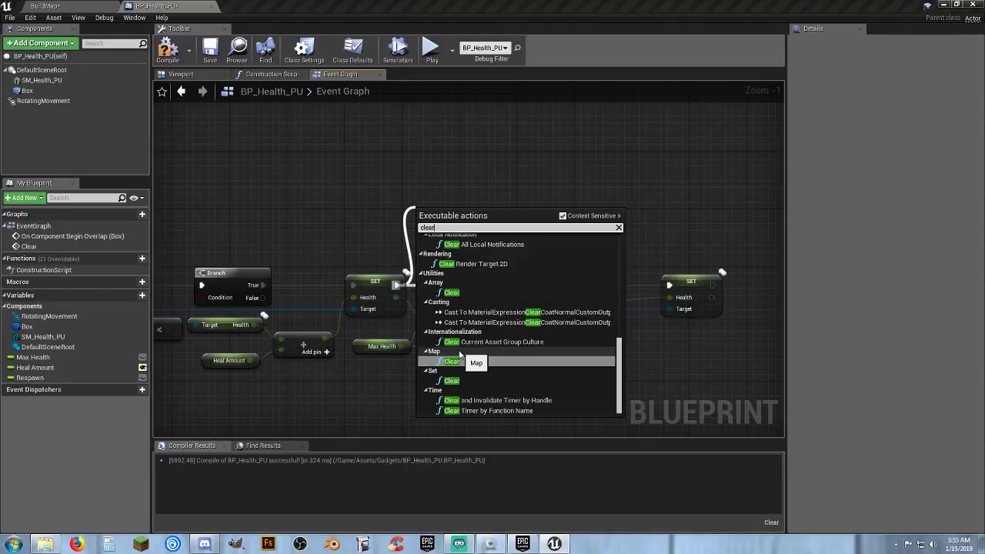
scroll(483, 277, up, 1)
scroll(483, 278, up, 5)
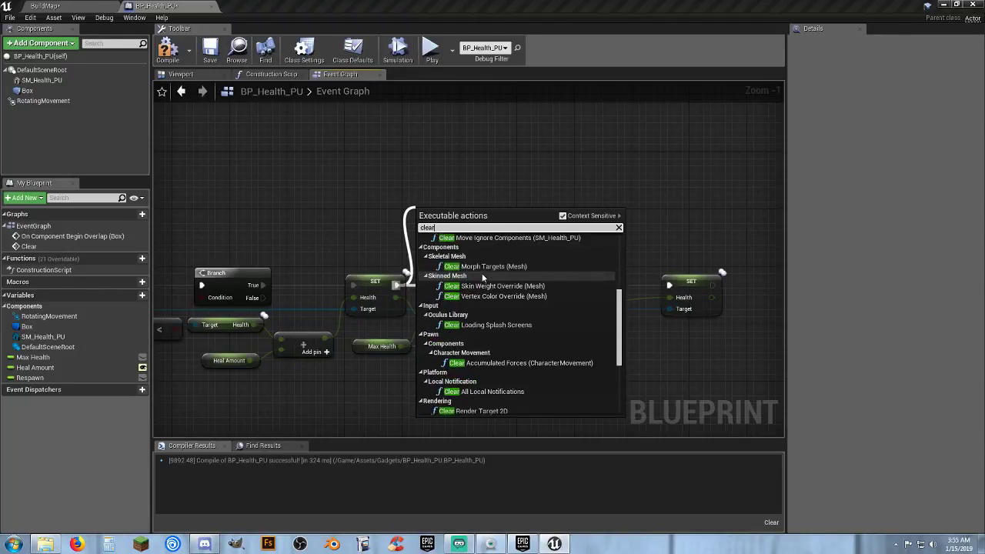
scroll(483, 278, down, 4)
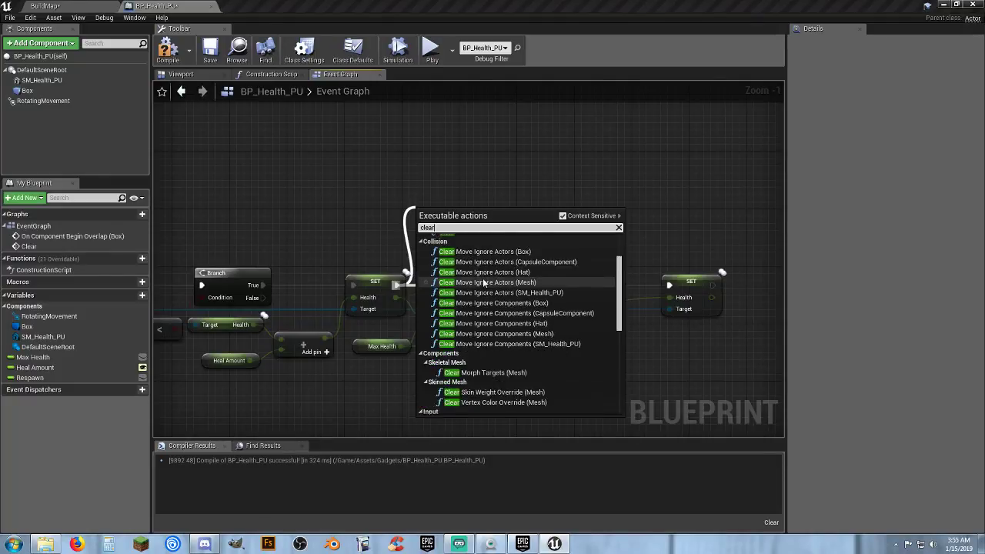
scroll(473, 280, up, 4)
click(450, 297)
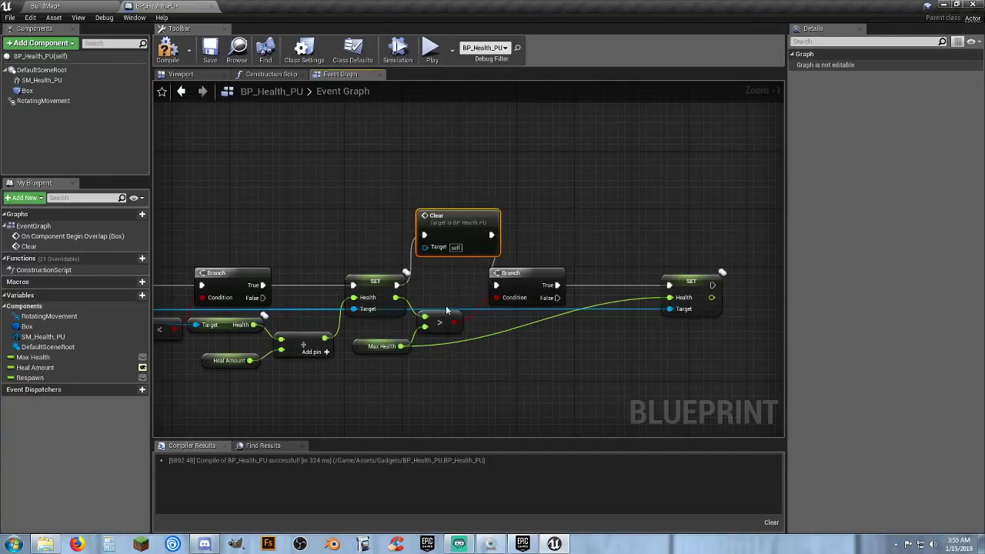
Rename the custom Clear event to Remove from Map, then compile and save the blueprint.
right_drag(377, 402, 808, 179)
right_drag(508, 341, 562, 363)
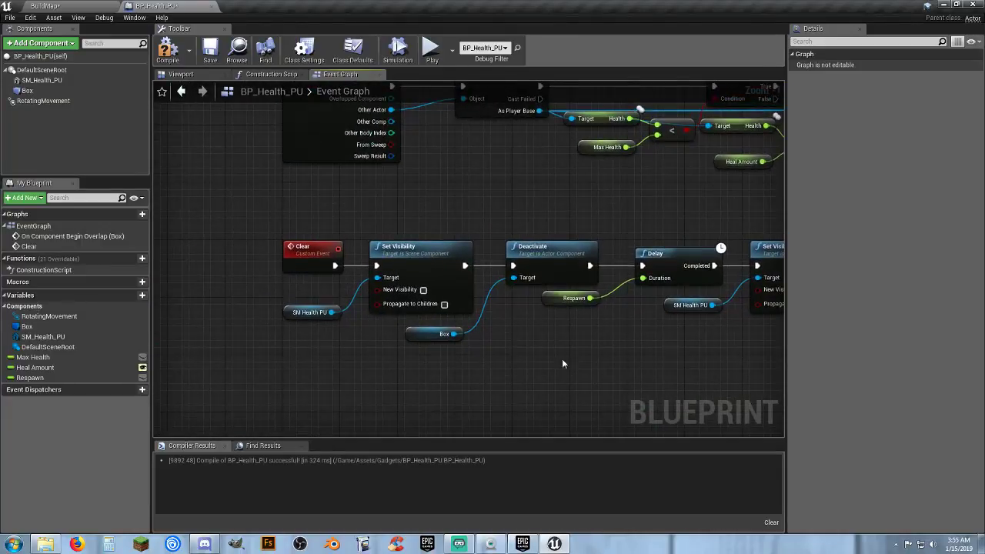
click(302, 250)
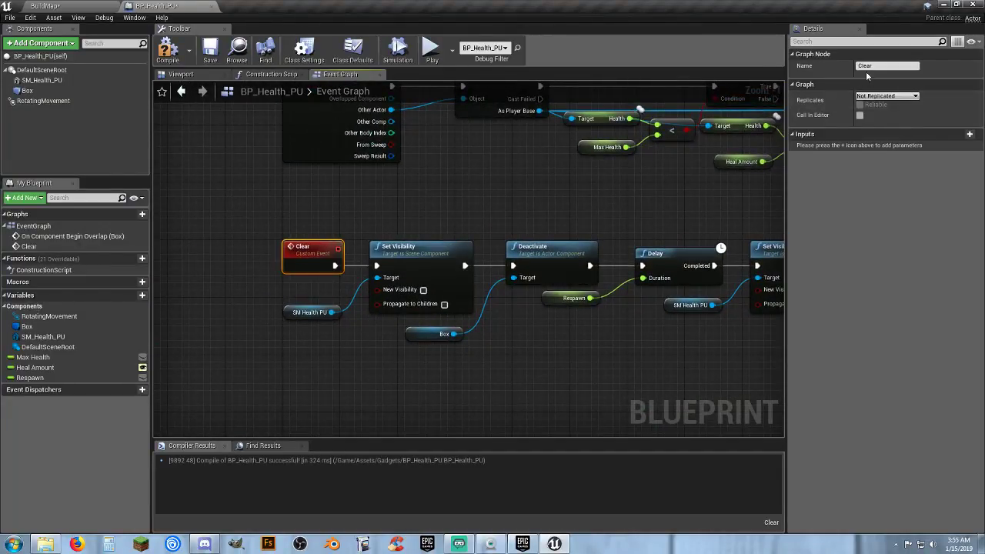
click(884, 67)
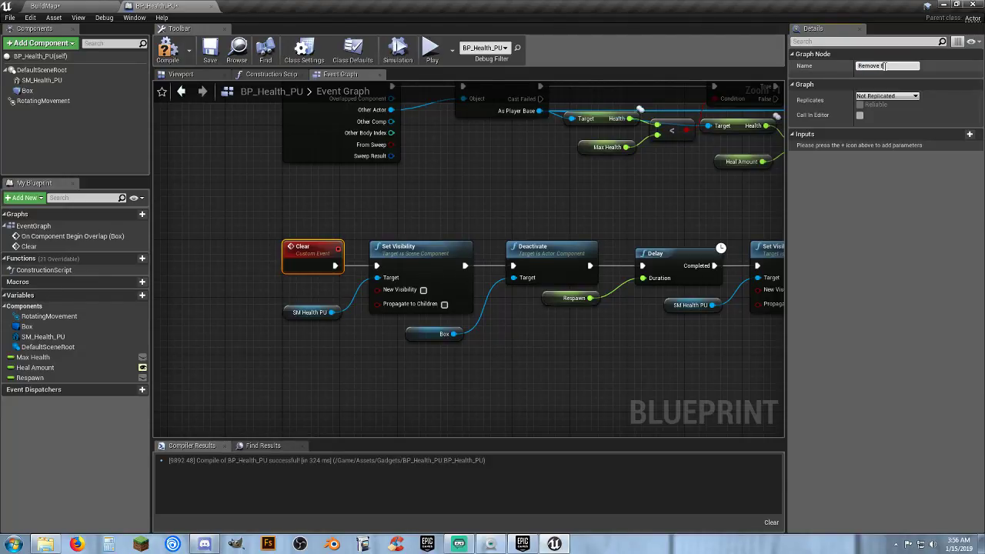
text(Remove from Map)
key(Return)
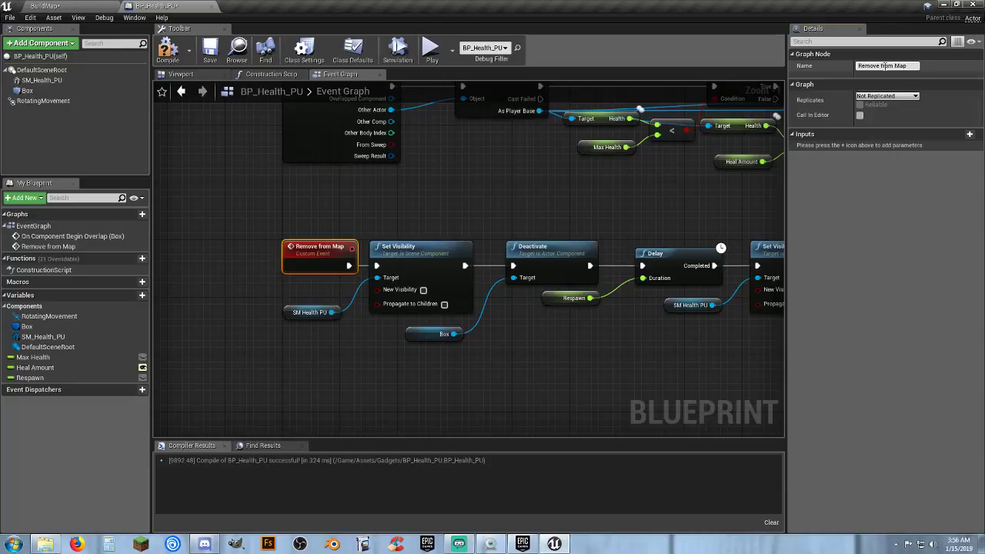
right_drag(619, 169, 243, 363)
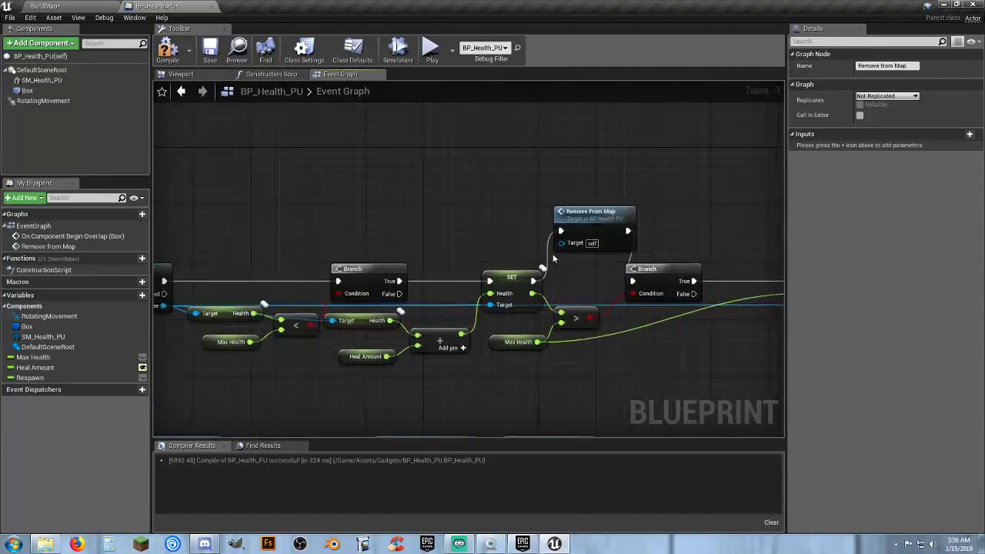
right_drag(609, 166, 562, 153)
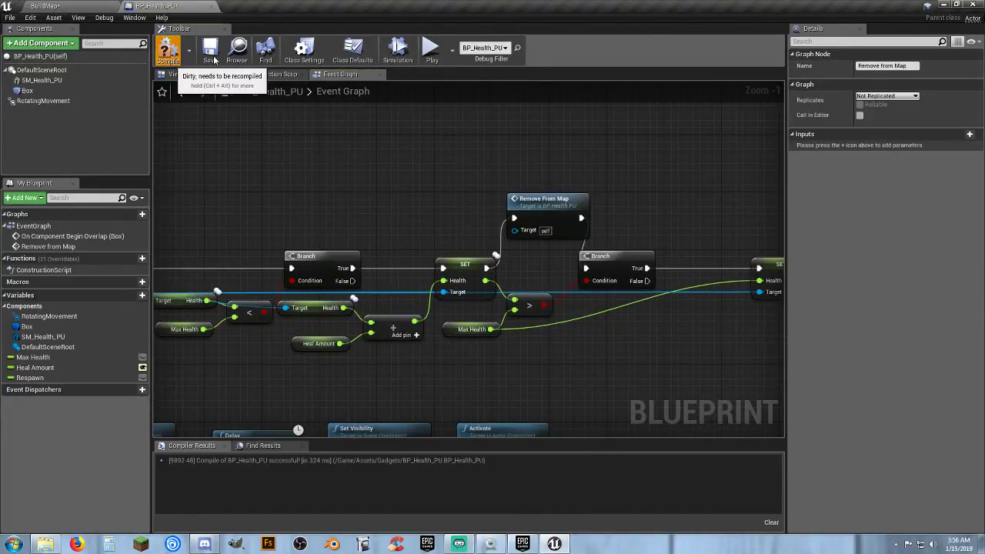
Play the BuildMap level and run the character into the cactus to take damage.
click(50, 6)
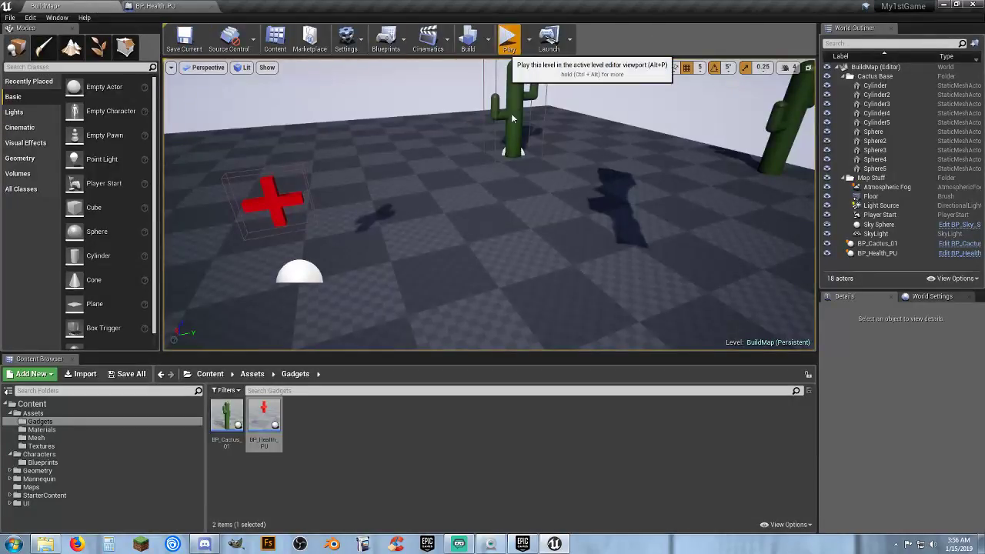
click(508, 36)
key(w)
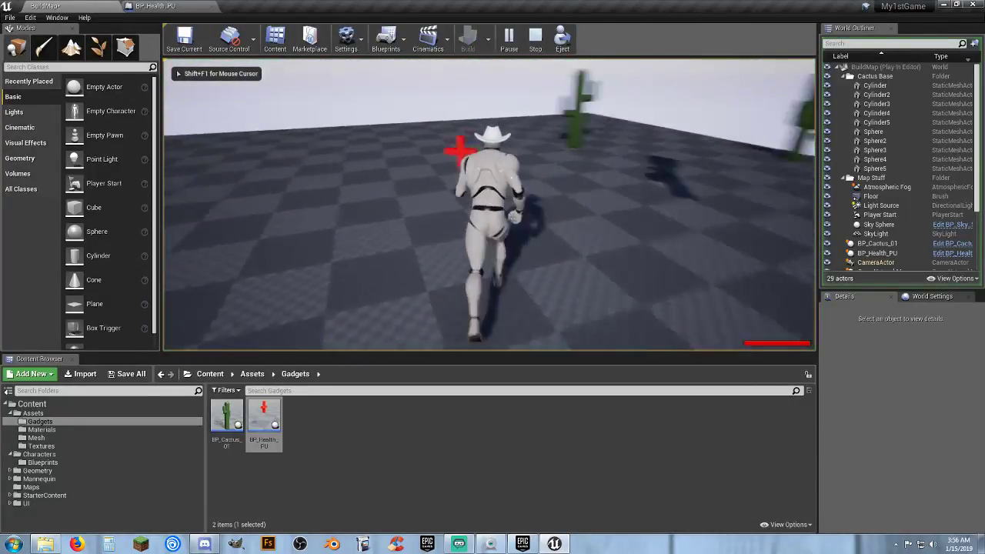
key(d)
key(w)
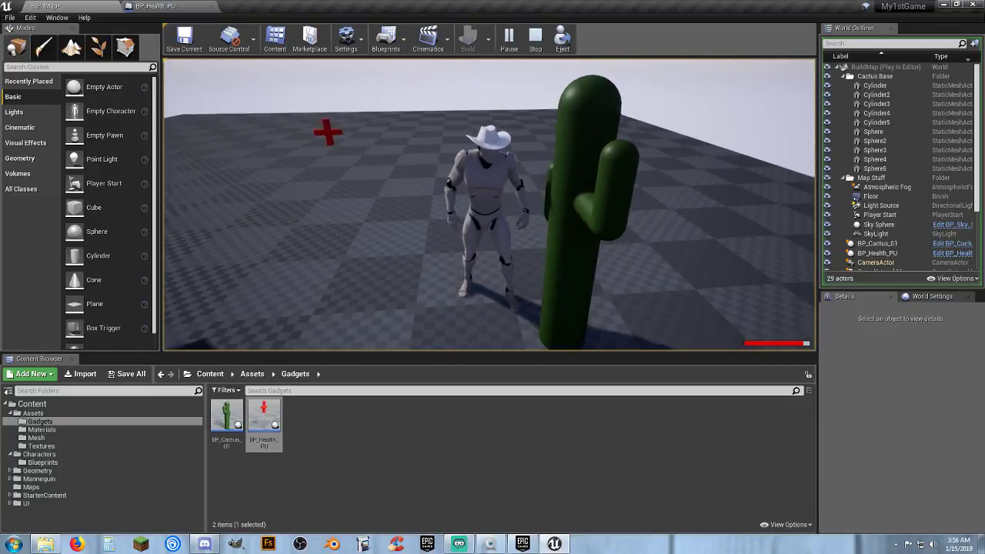
key(d)
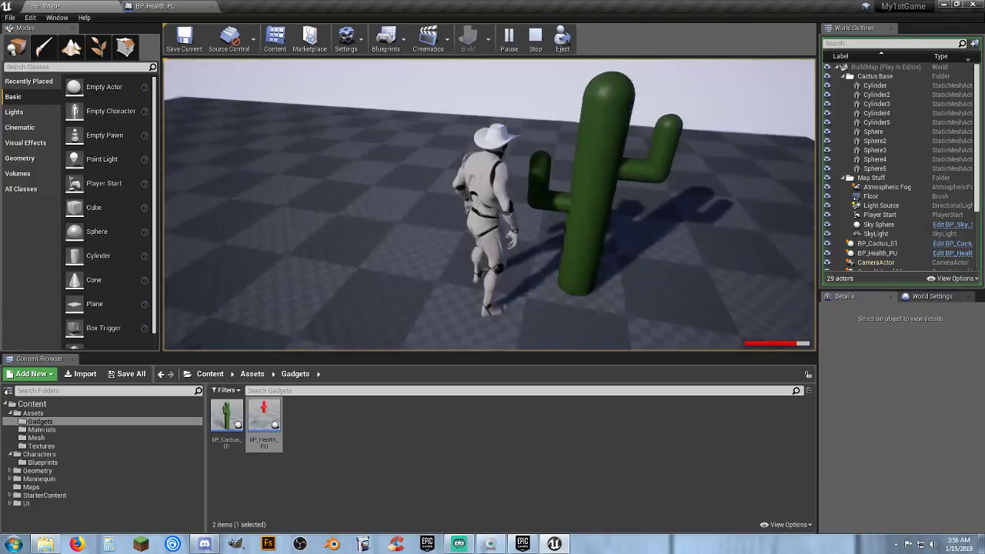
key(d)
Run the damaged character through the health pickup and back across its spot to test healing, hiding and deactivation.
key(w)
key(a)
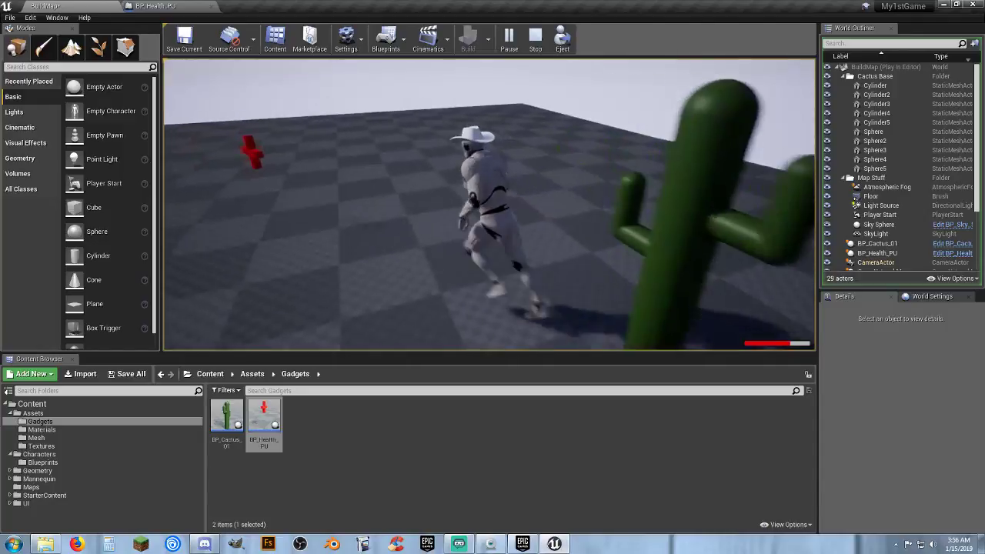
key(w)
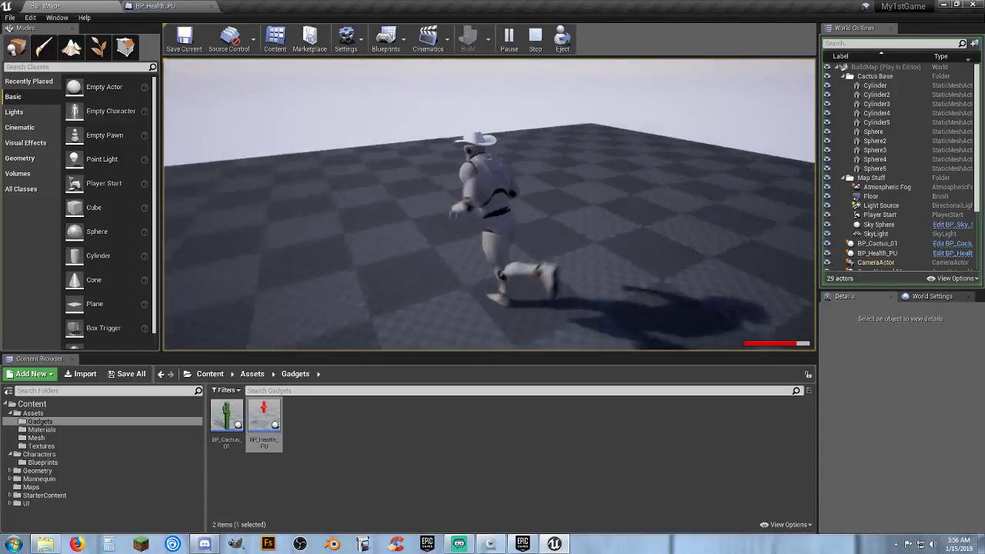
key(a)
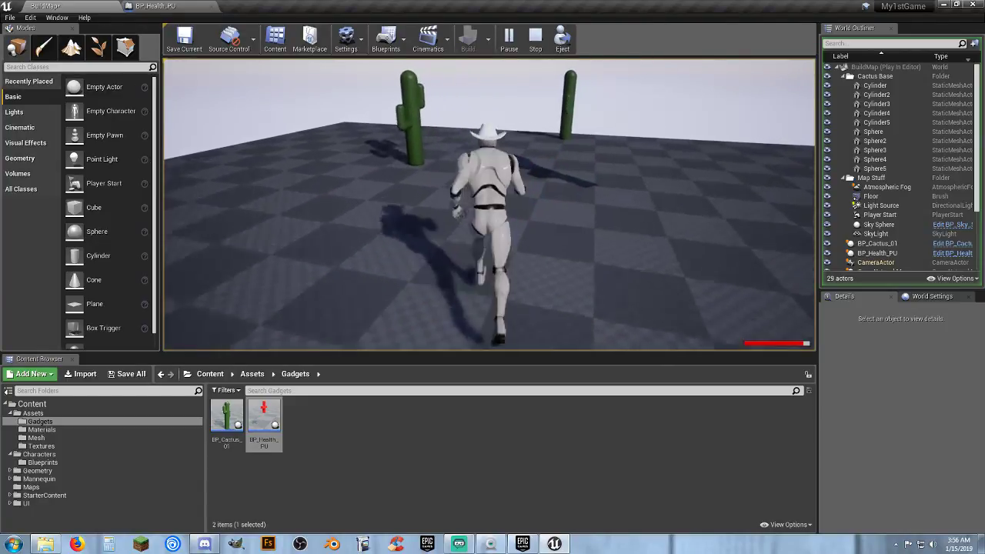
key(s)
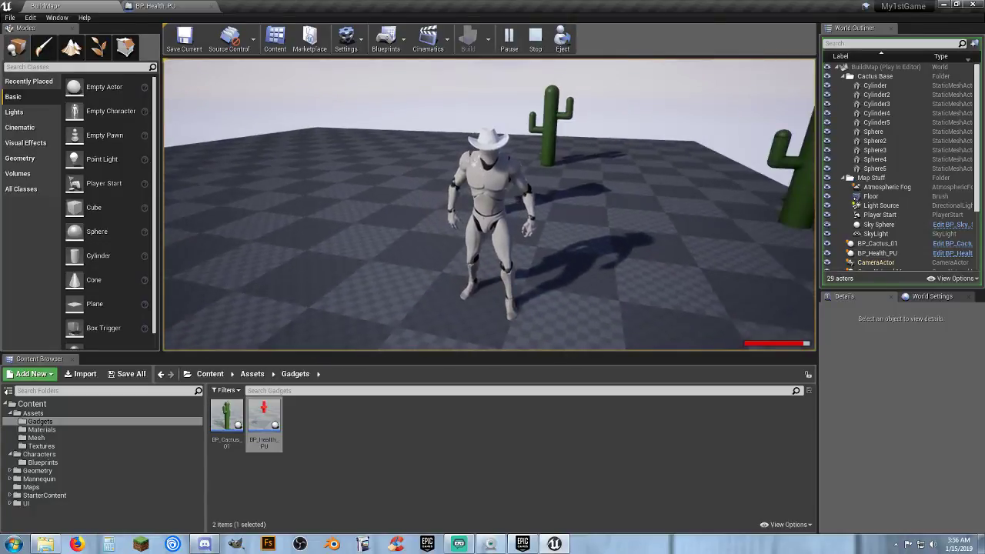
key(w)
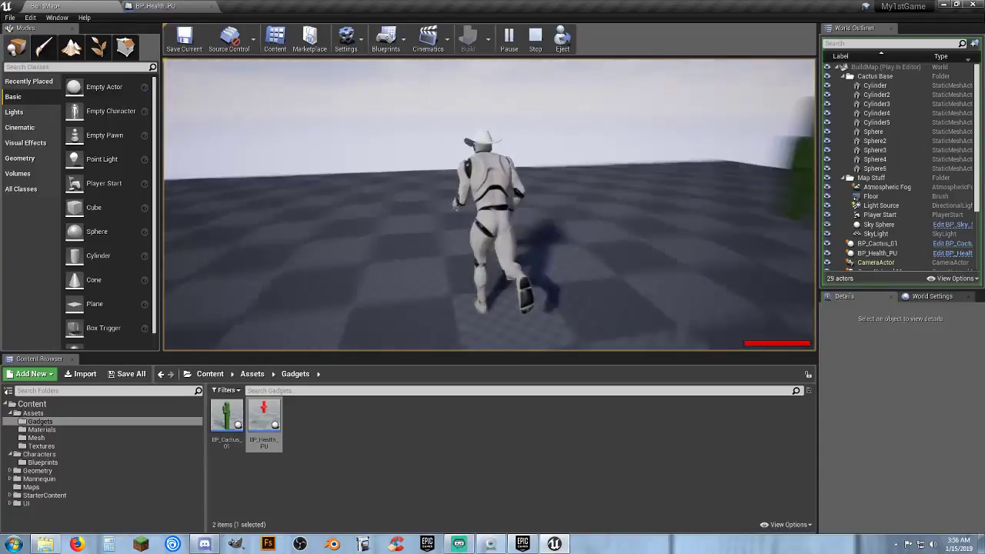
Finish play-testing the character around the health pickup in BuildMap, end the play session and save the level.
key(w)
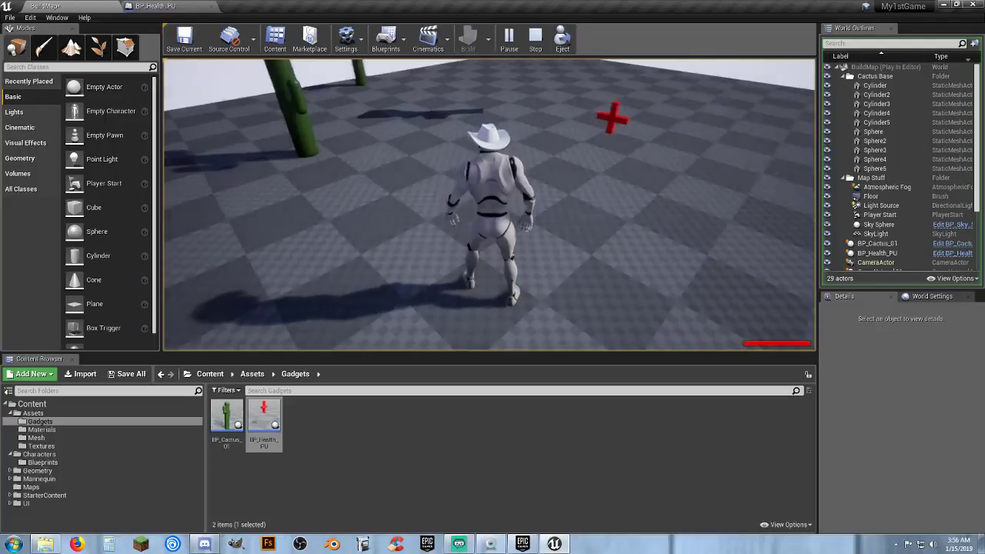
key(w)
key(w)
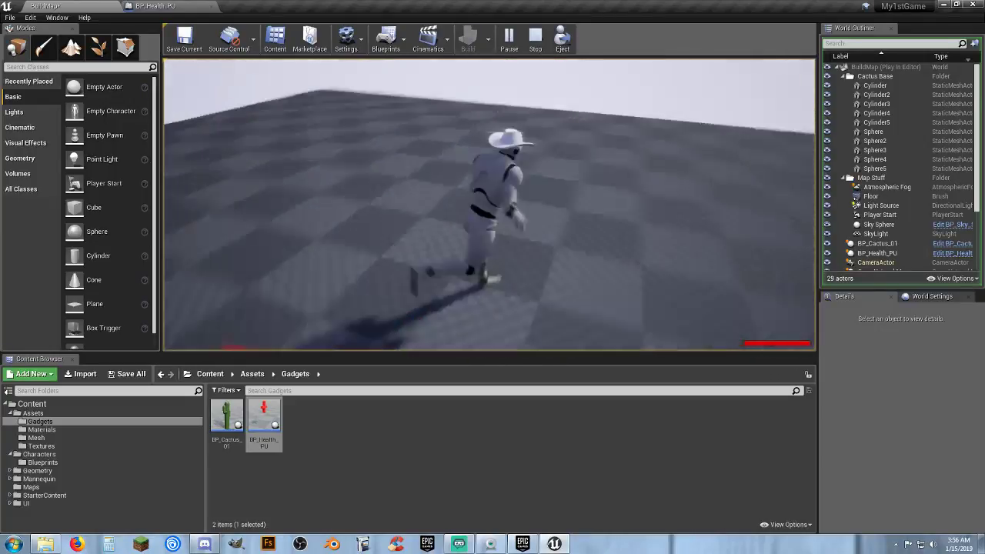
key(Escape)
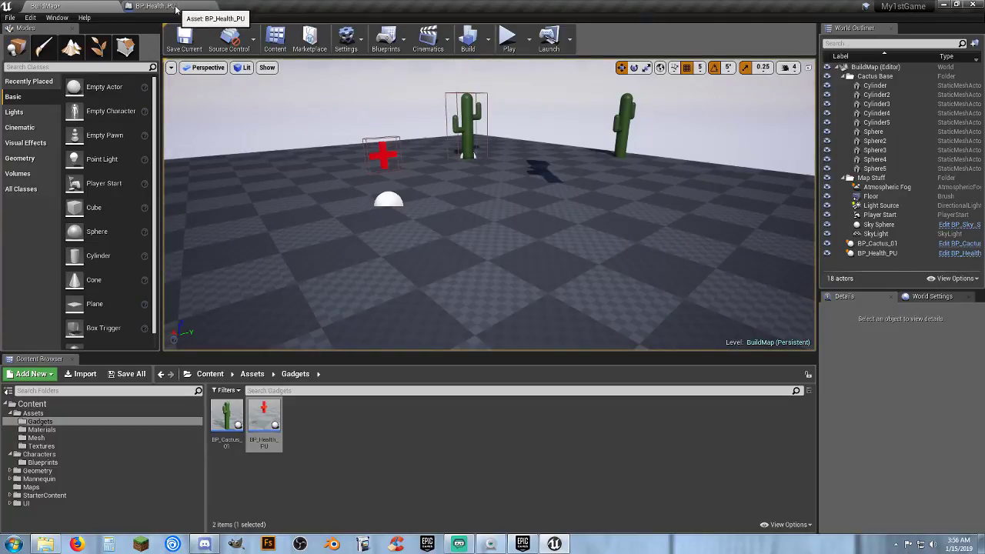
click(127, 374)
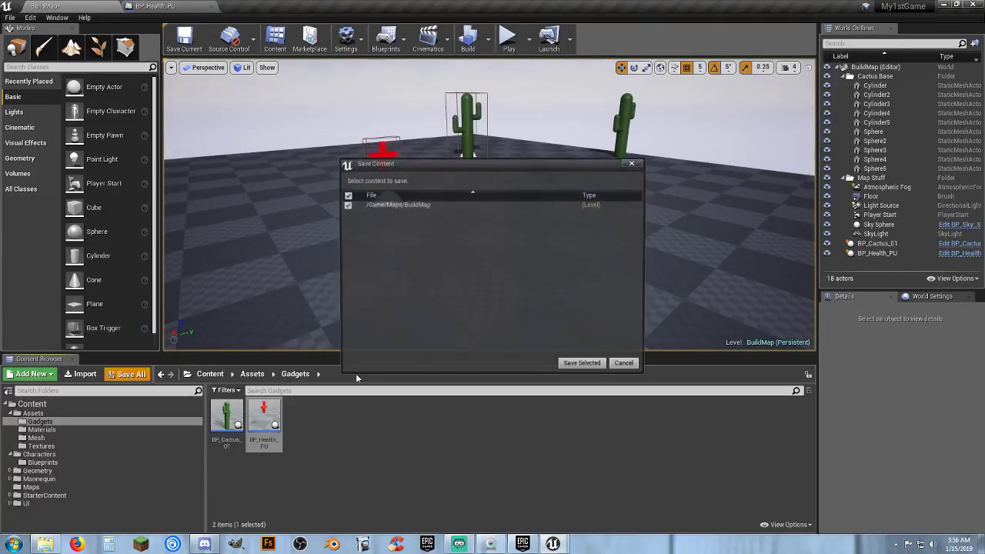
click(582, 366)
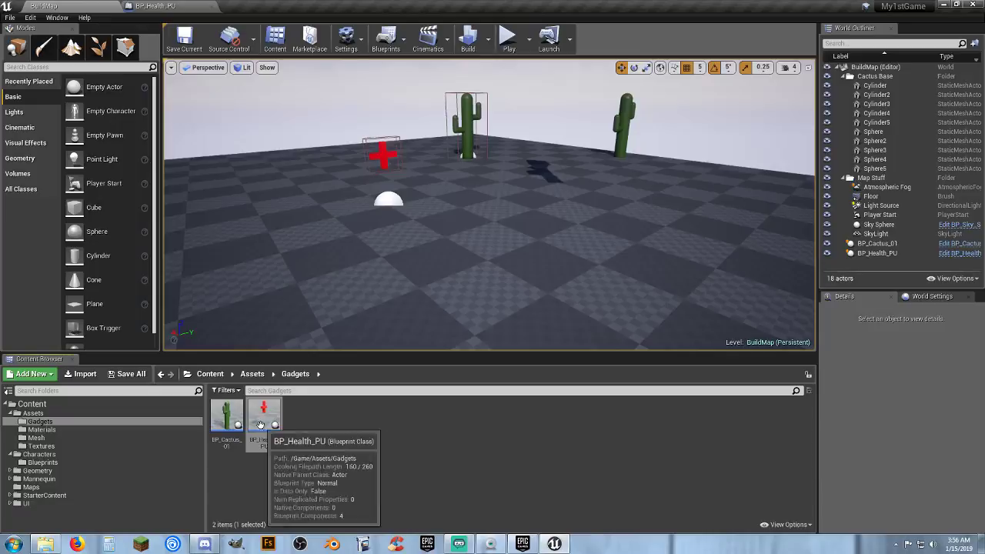
Make the Damage Amount variable of BP_Cactus_01 instance editable, and compile and save the blueprint.
double_click(227, 414)
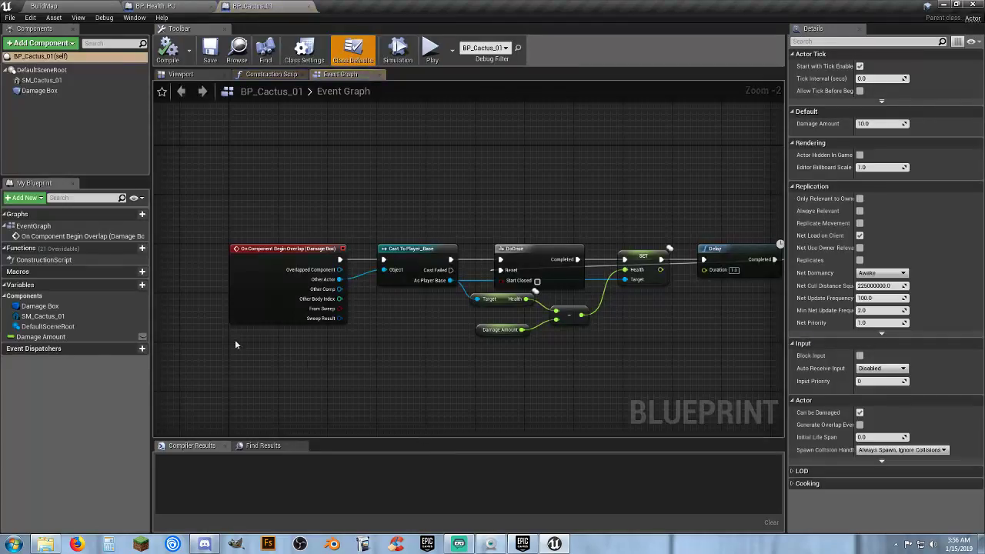
click(58, 338)
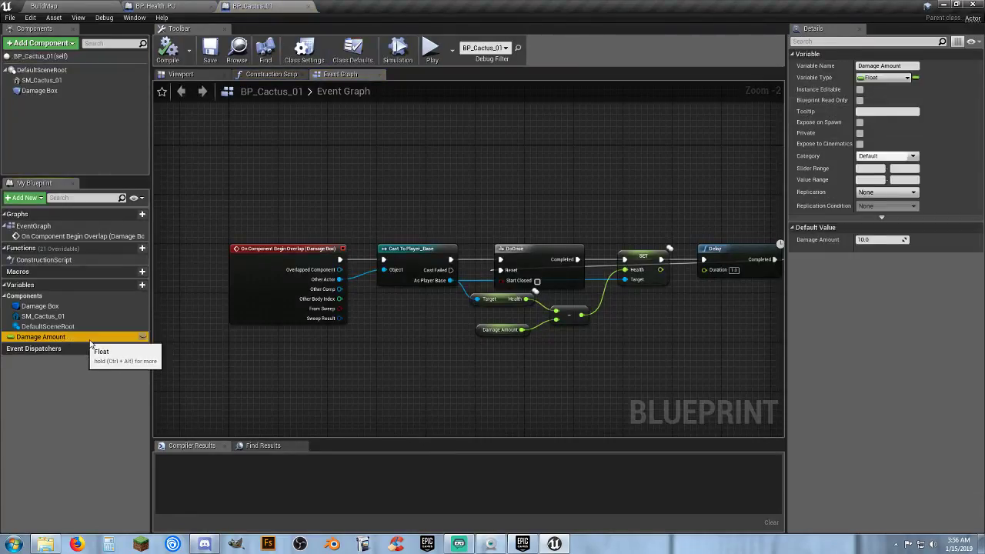
click(142, 337)
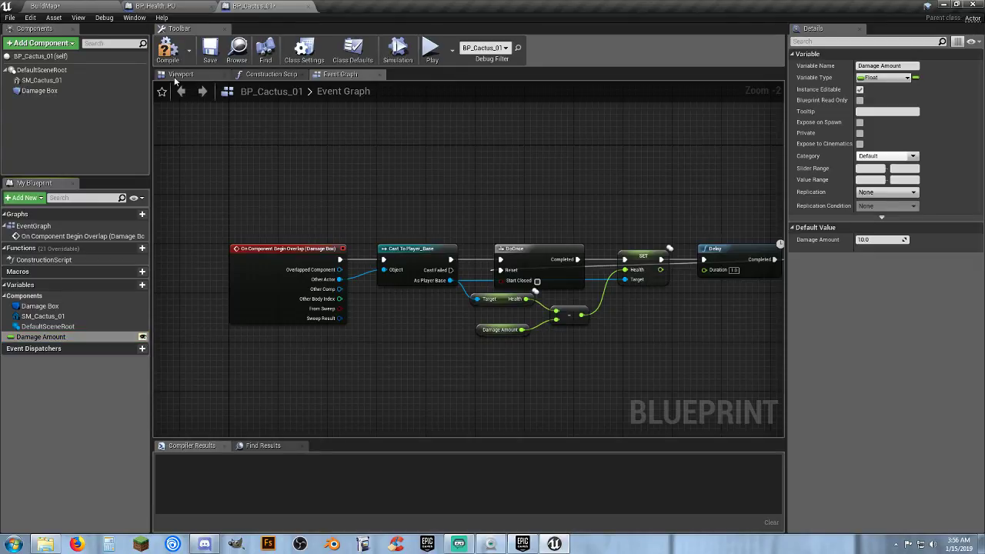
click(168, 47)
click(210, 47)
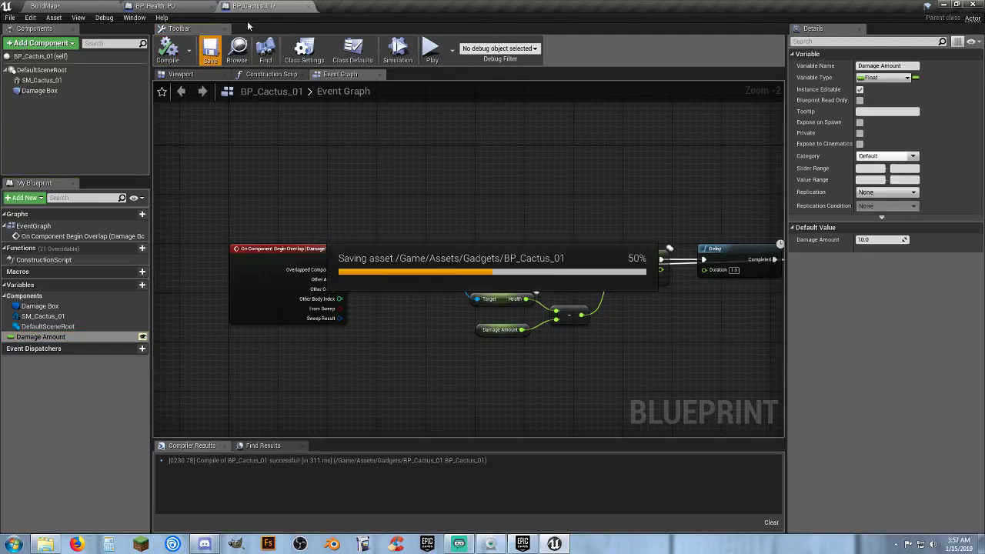
Close both blueprint editors and select the BP_Cactus_01 cactus in the level to check its exposed Damage Amount.
click(314, 6)
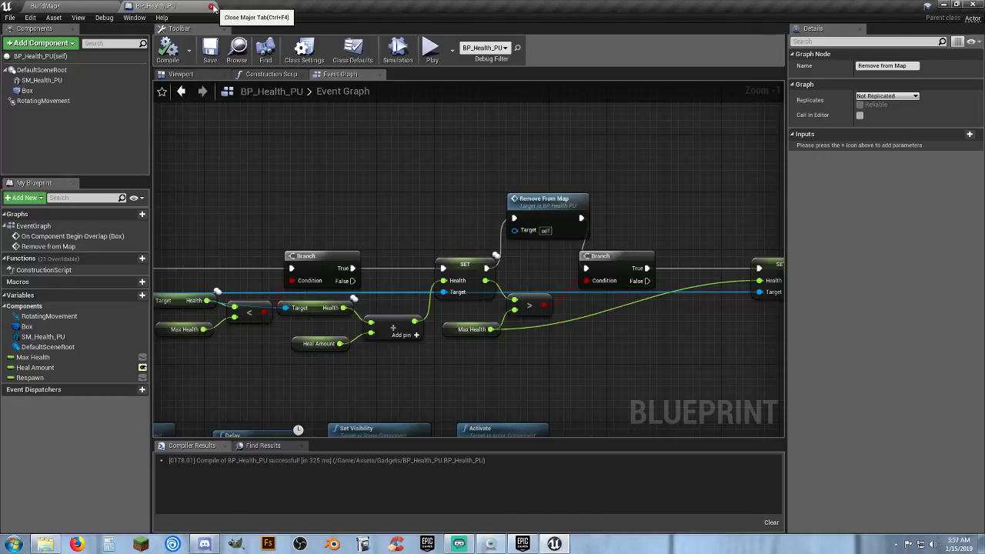
click(213, 7)
click(284, 300)
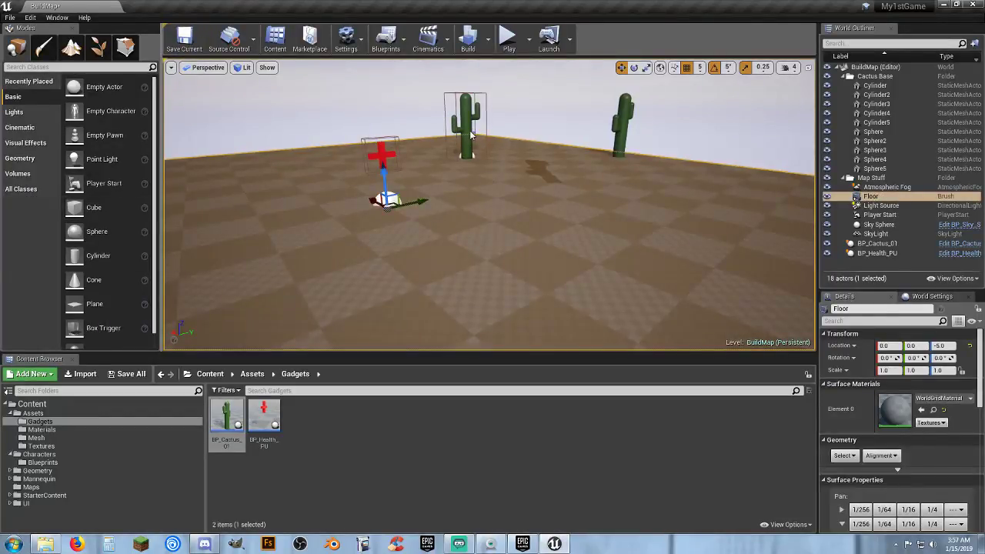
click(469, 121)
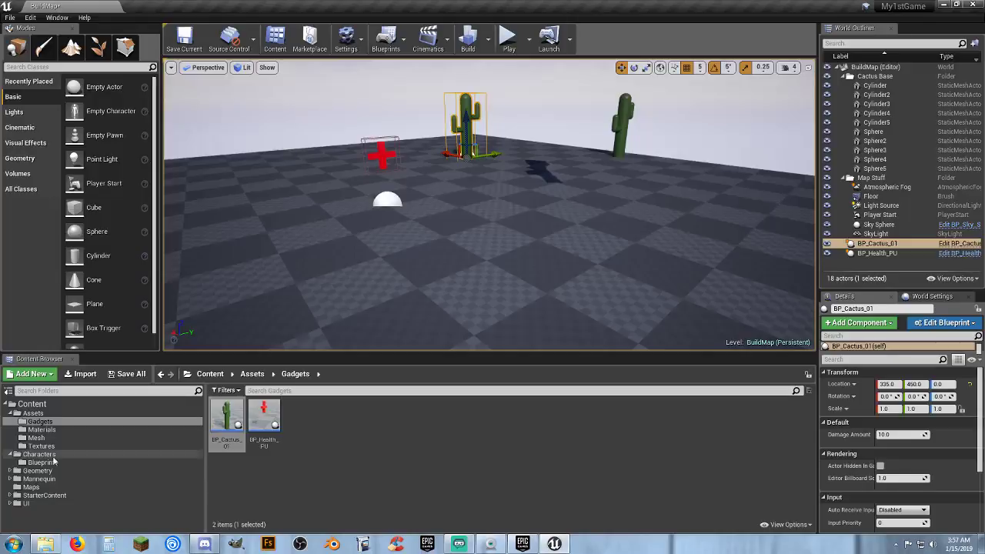
Save the BuildMap level and open TestMap from the Maps folder.
click(31, 487)
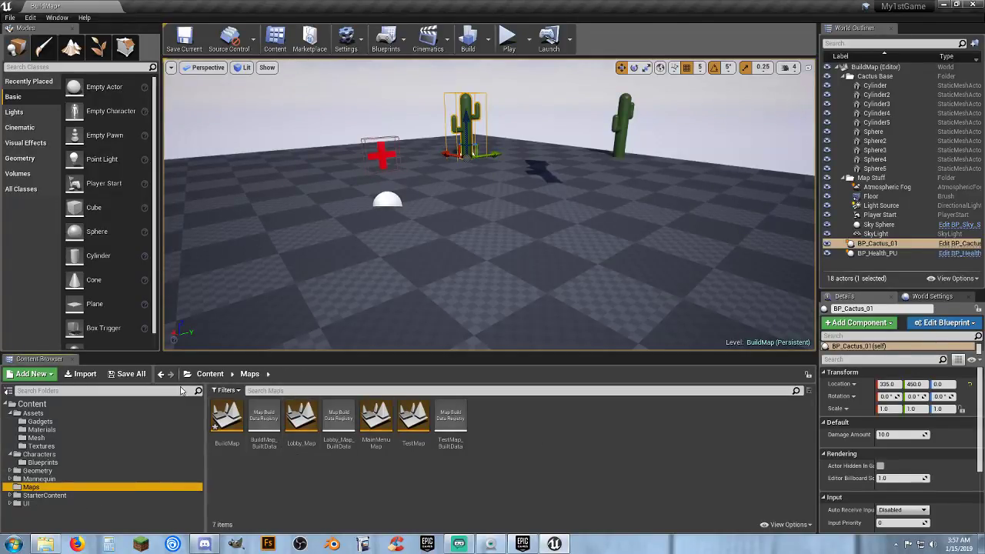
click(127, 374)
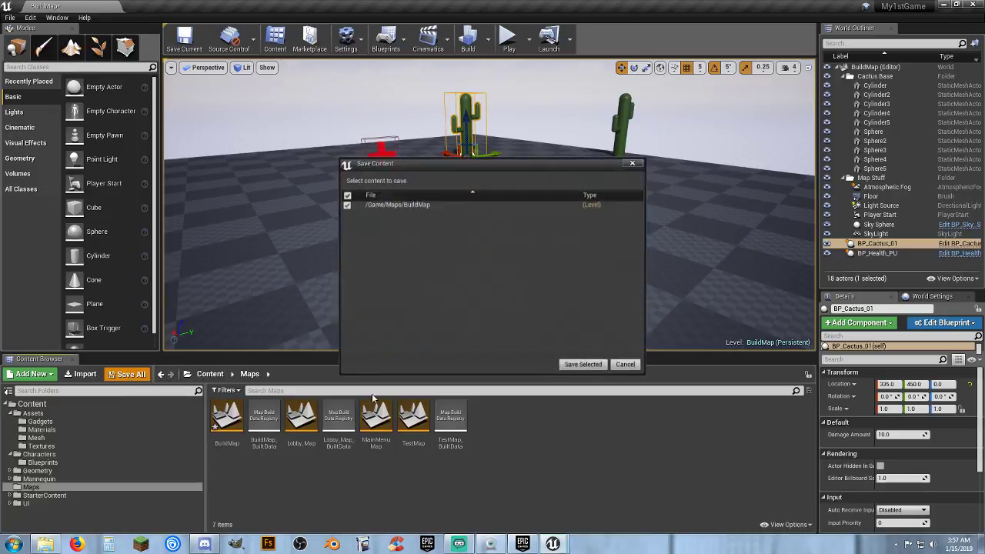
click(584, 366)
click(414, 445)
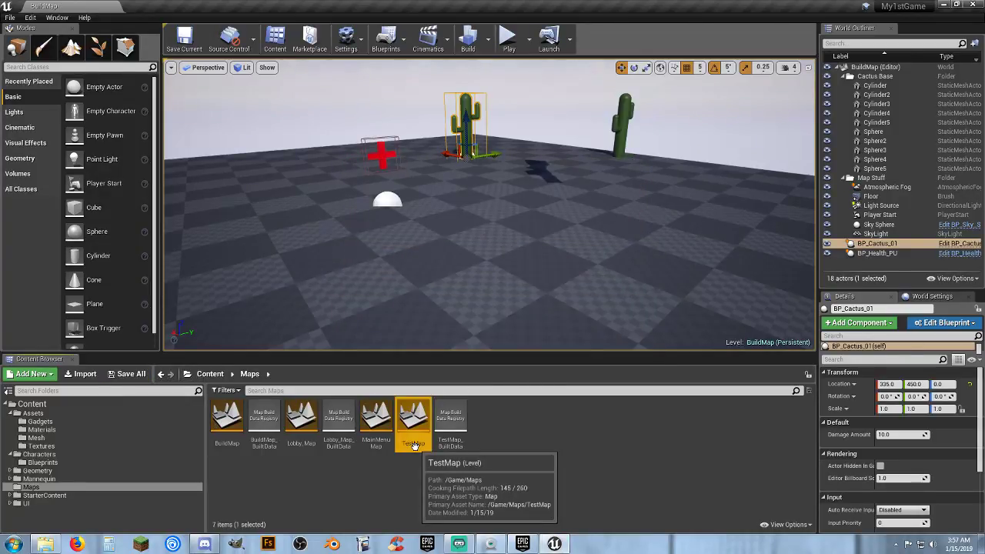
double_click(414, 445)
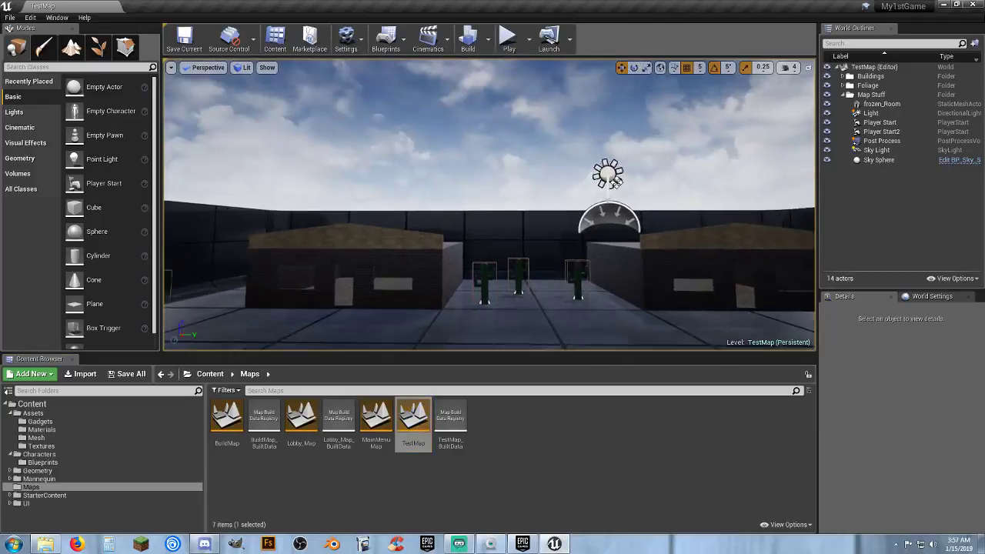
Play-test TestMap by running the character into the cactus beside the building, and end the play session.
right_drag(521, 136, 477, 171)
click(508, 39)
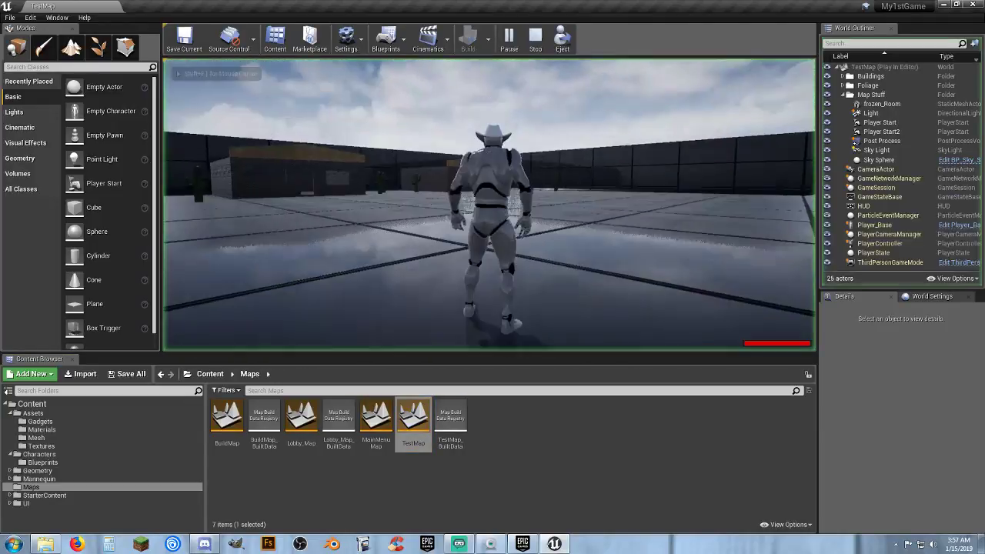
key(w)
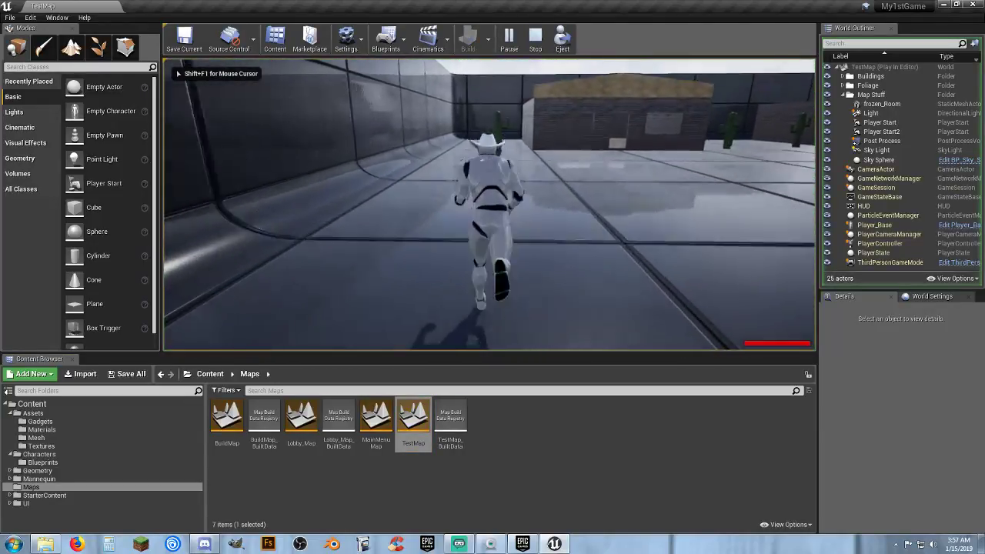
key(w)
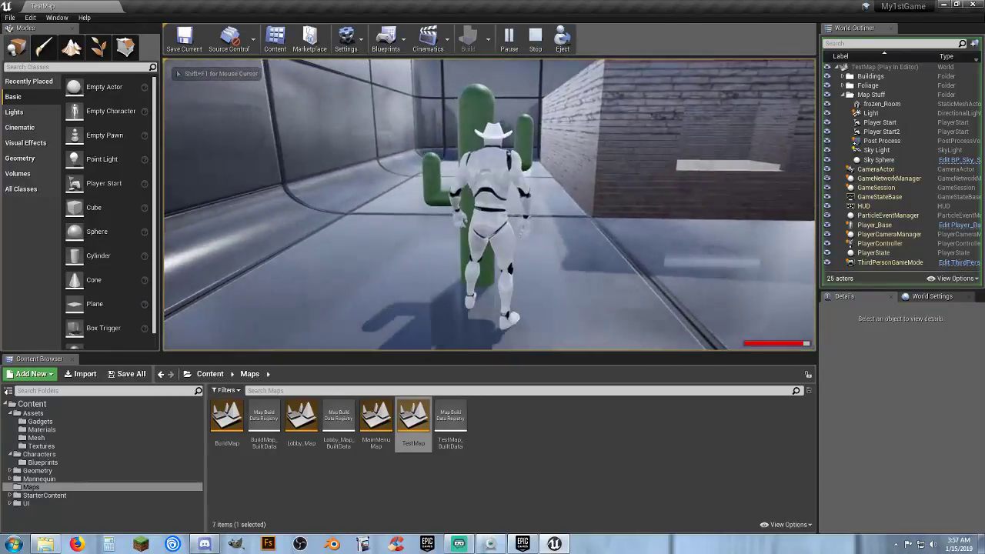
key(w)
key(Escape)
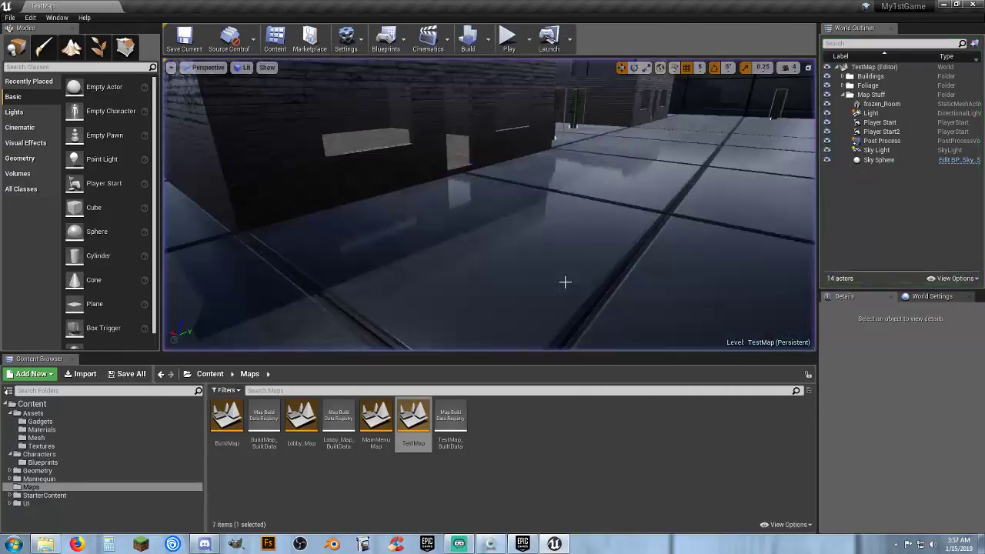
Place a BP_Health_PU pickup from the Gadgets folder on the floor inside the first building, at about 1095, -1380, 15.
key(w)
right_drag(489, 204, 230, 173)
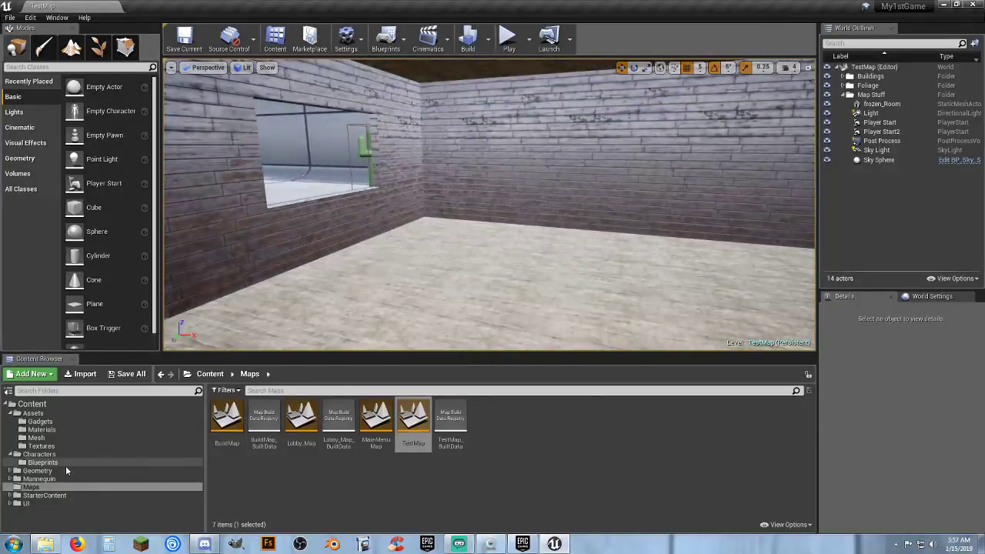
click(65, 463)
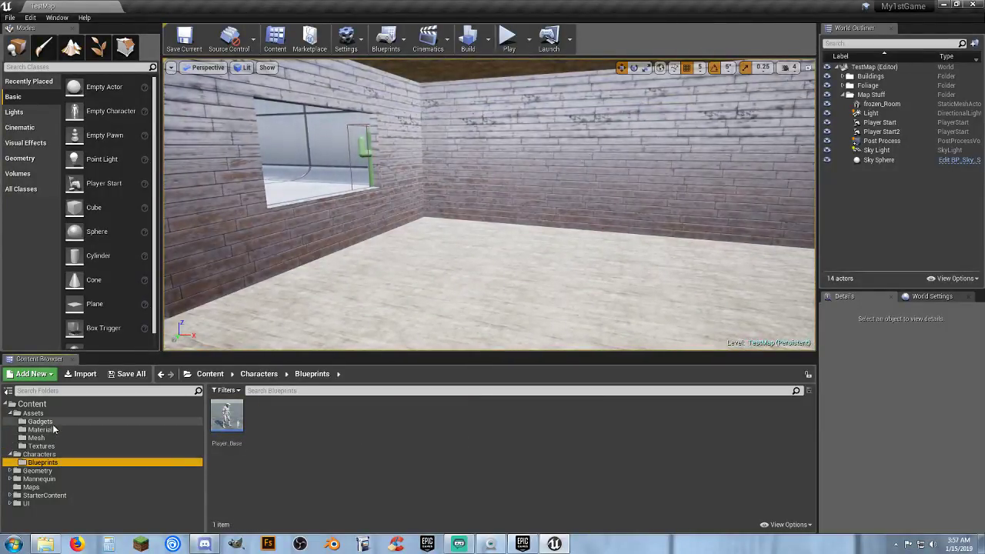
click(42, 422)
drag(264, 415, 434, 231)
Place a second BP_Health_PU pickup on the floor inside the other building, at about 1095, 1425, 15.
right_drag(434, 231, 369, 231)
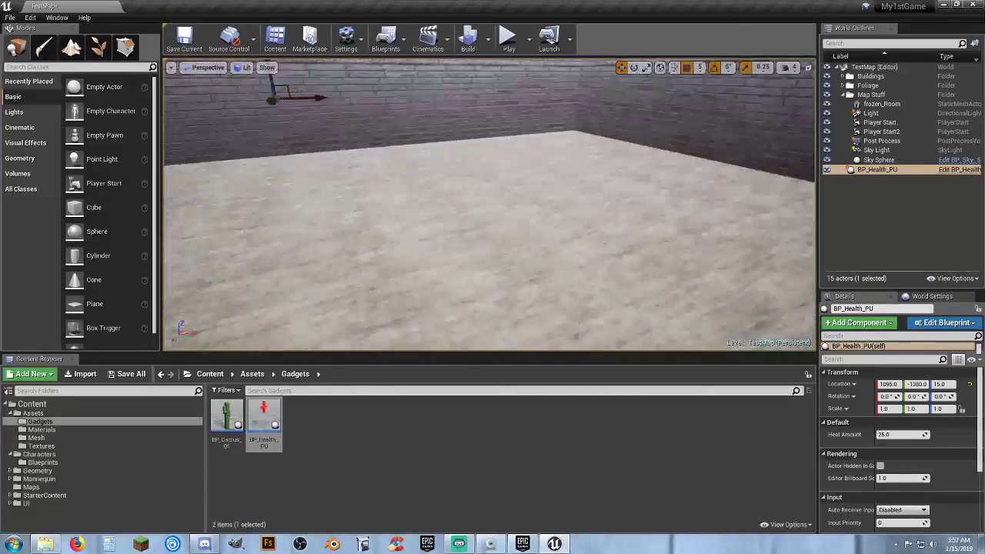
key(w)
right_drag(369, 230, 323, 251)
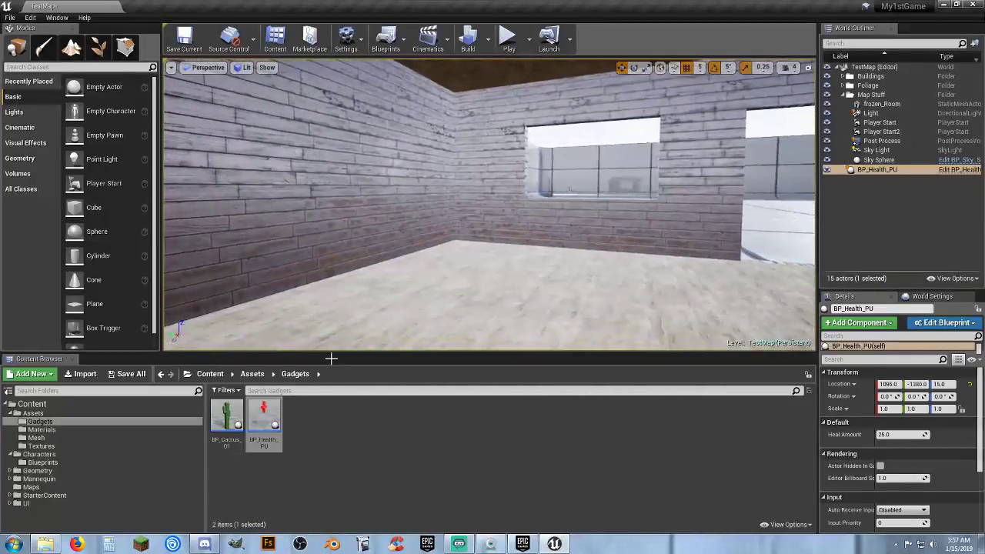
mouse_move(267, 414)
mouse_down()
mouse_move(469, 262)
mouse_move(464, 247)
mouse_up()
Play-test TestMap by running the character into the cacti, collecting the health pickup inside a building, and running back outside.
key(w)
right_drag(582, 259, 342, 219)
key(s)
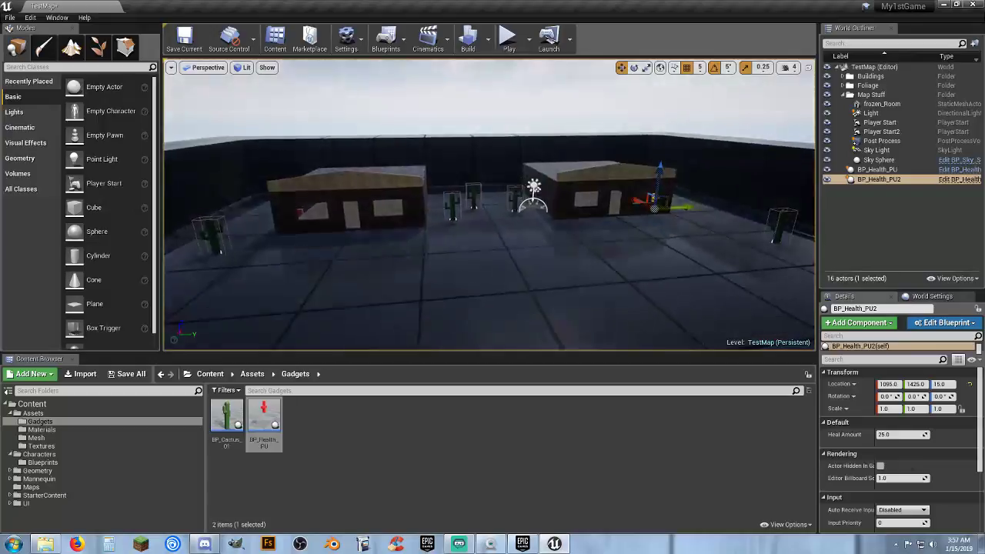
click(508, 42)
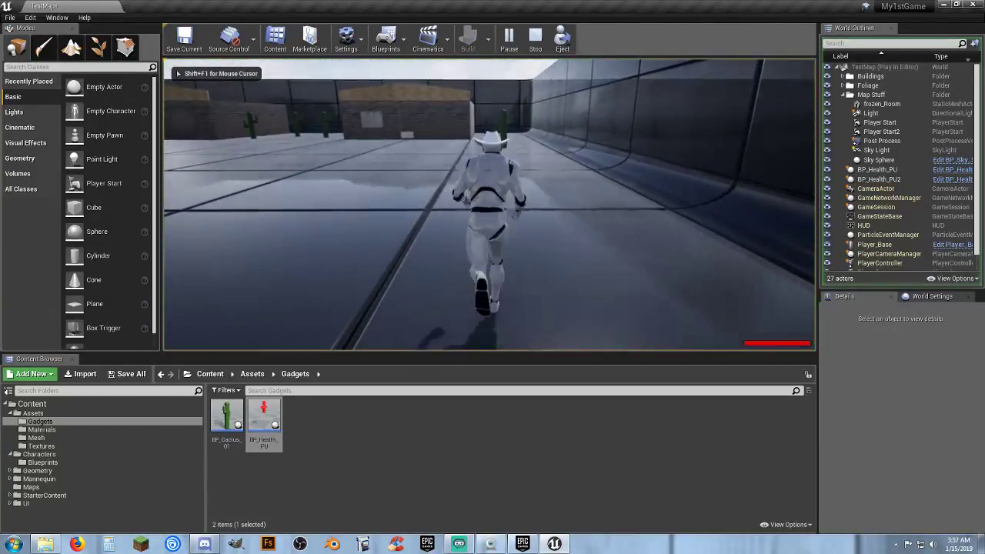
key(w)
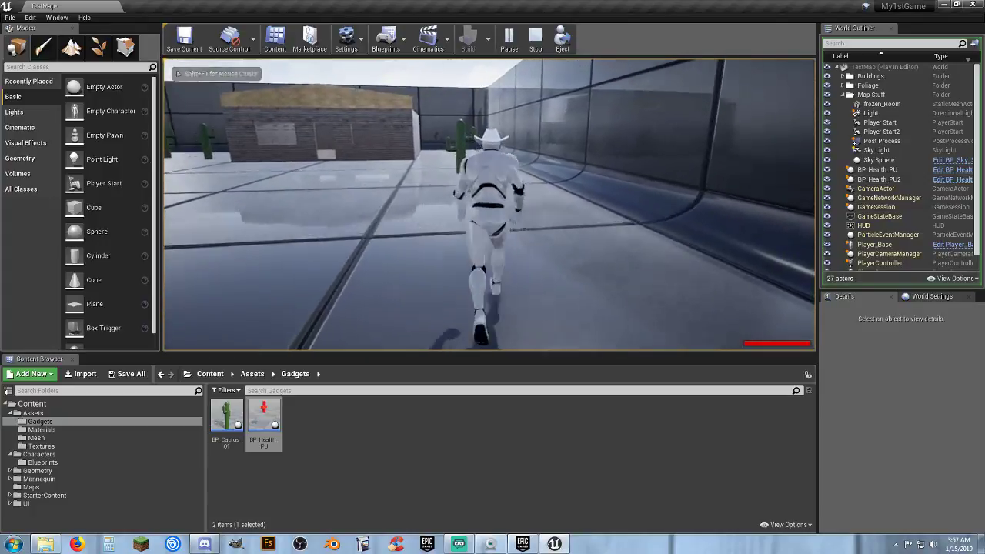
key(w)
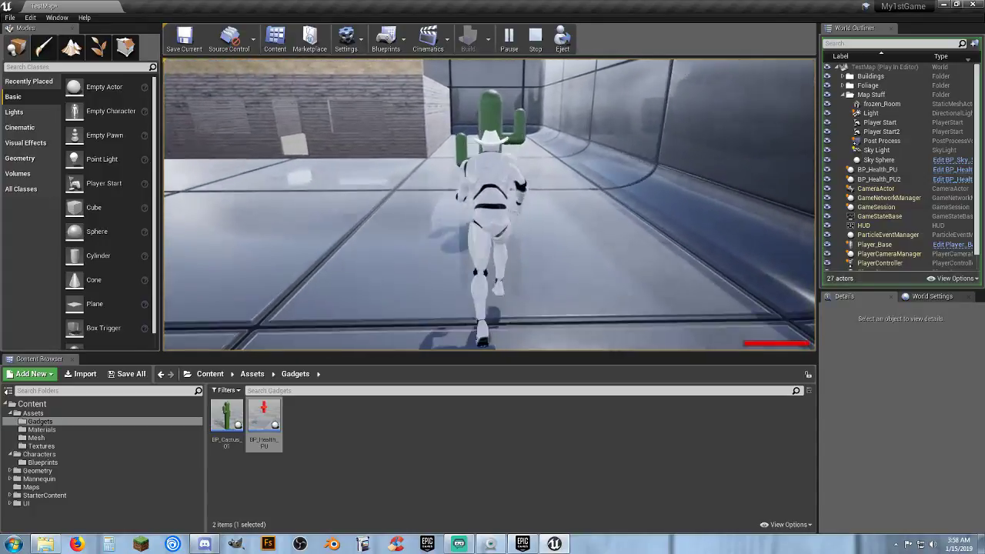
key(w)
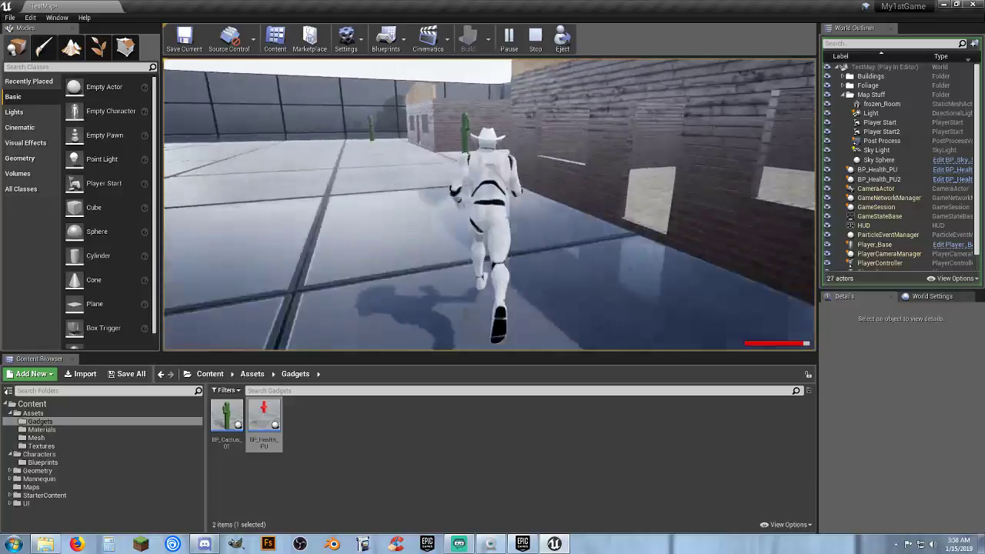
key(w)
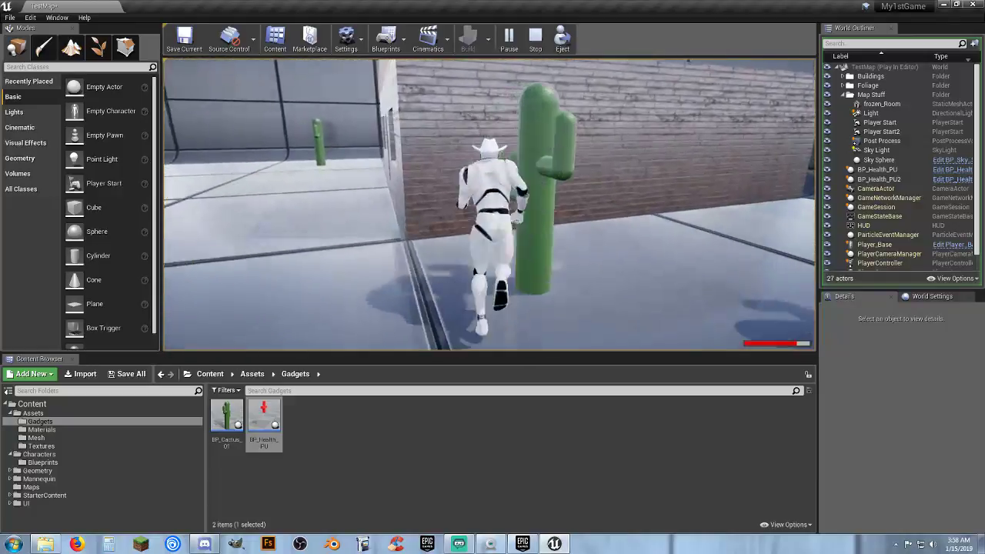
key(w)
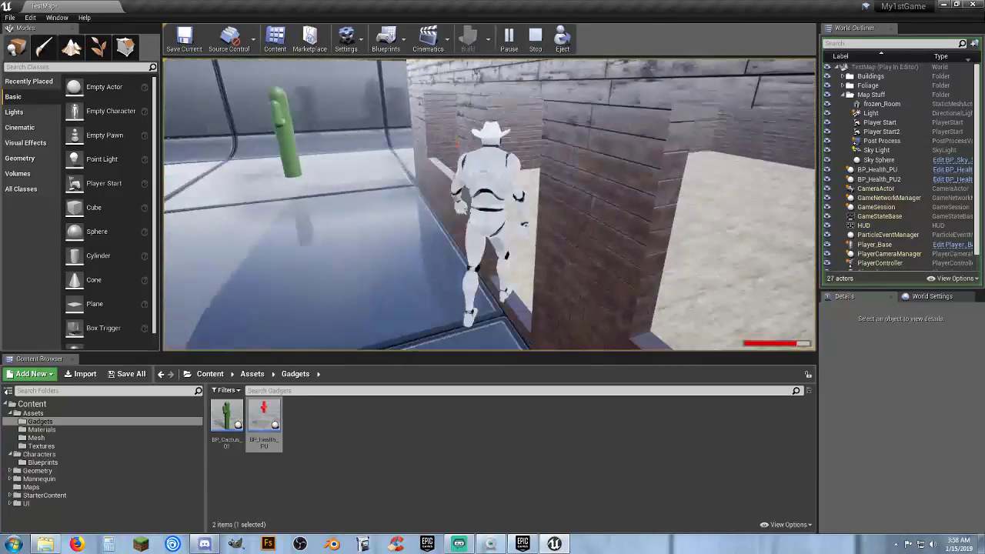
key(w)
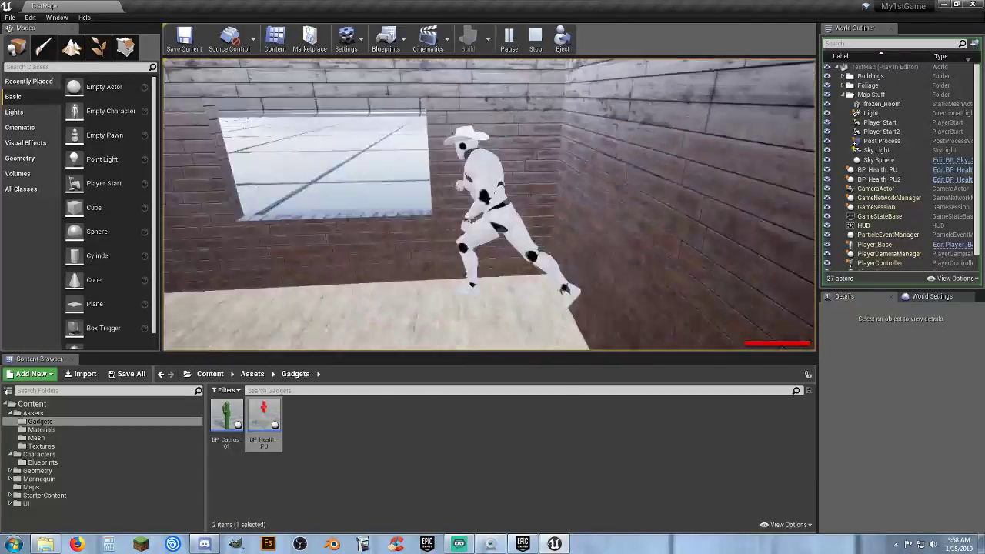
key(w)
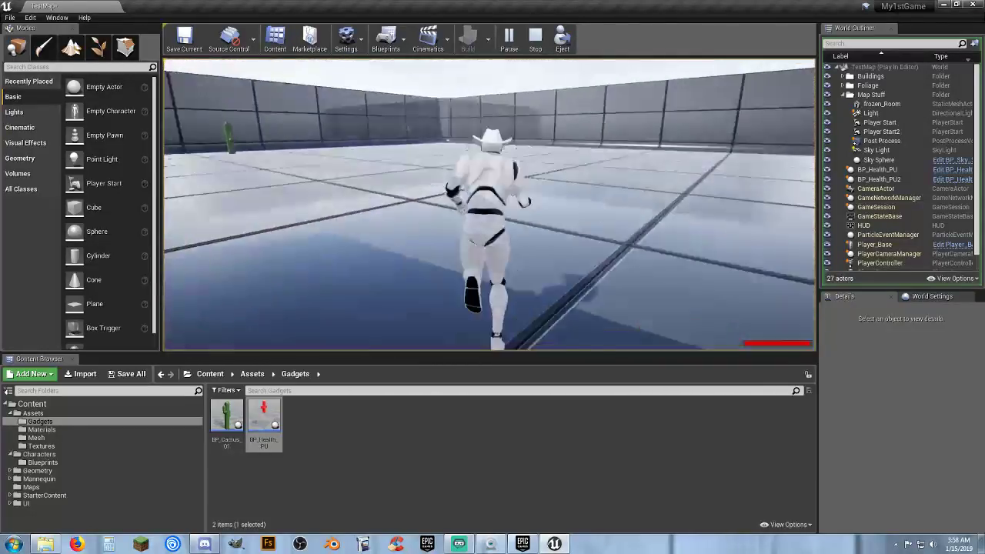
key(w)
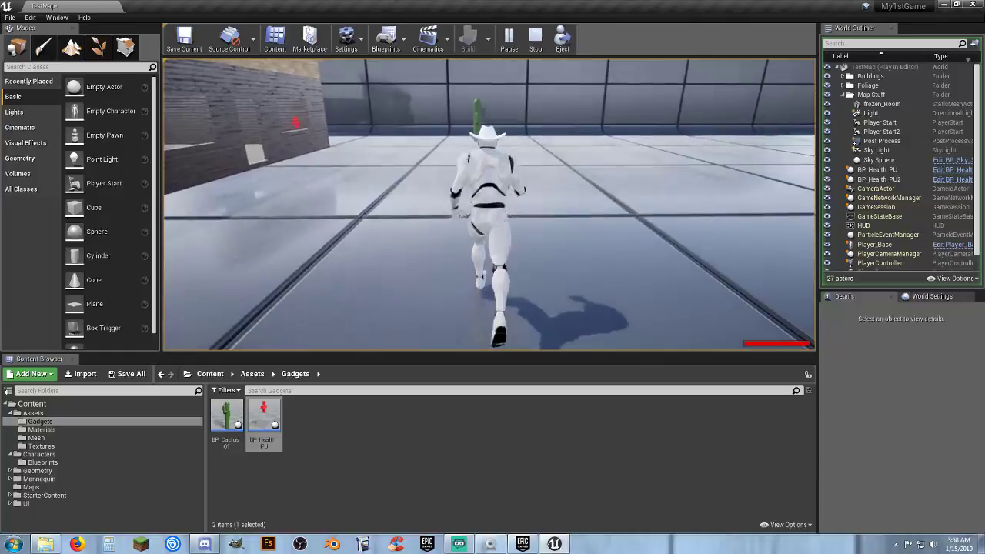
key(s)
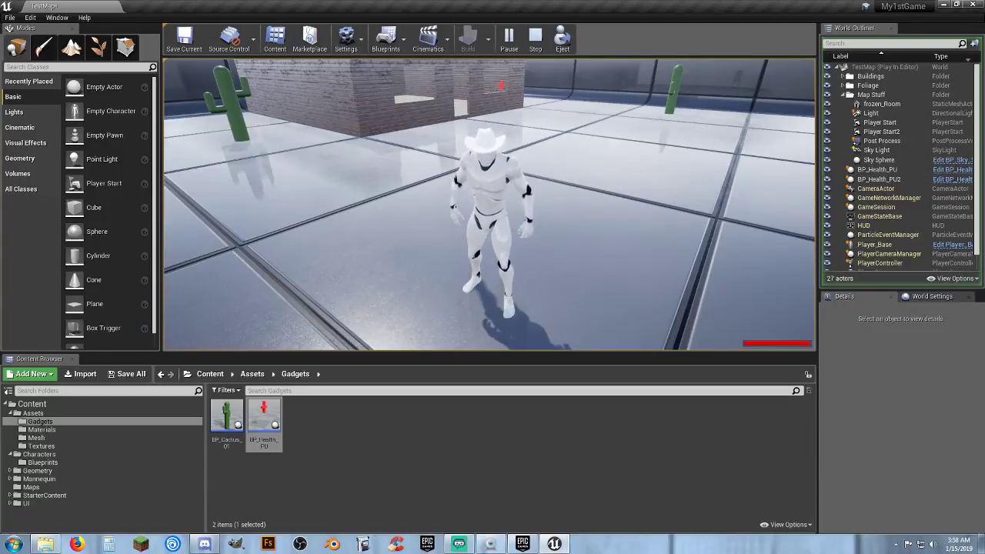
End the play session and save all modified content, including TestMap.
key(Escape)
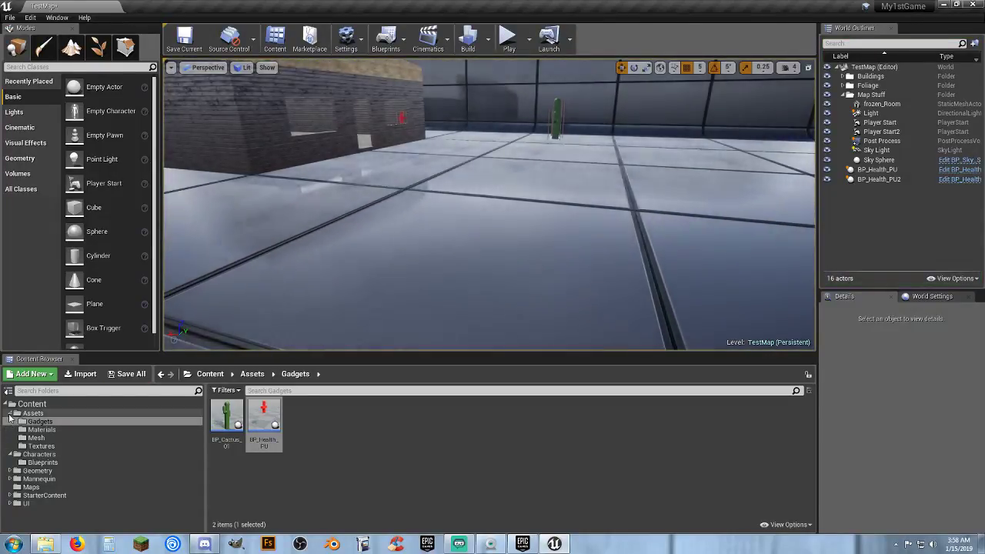
click(11, 414)
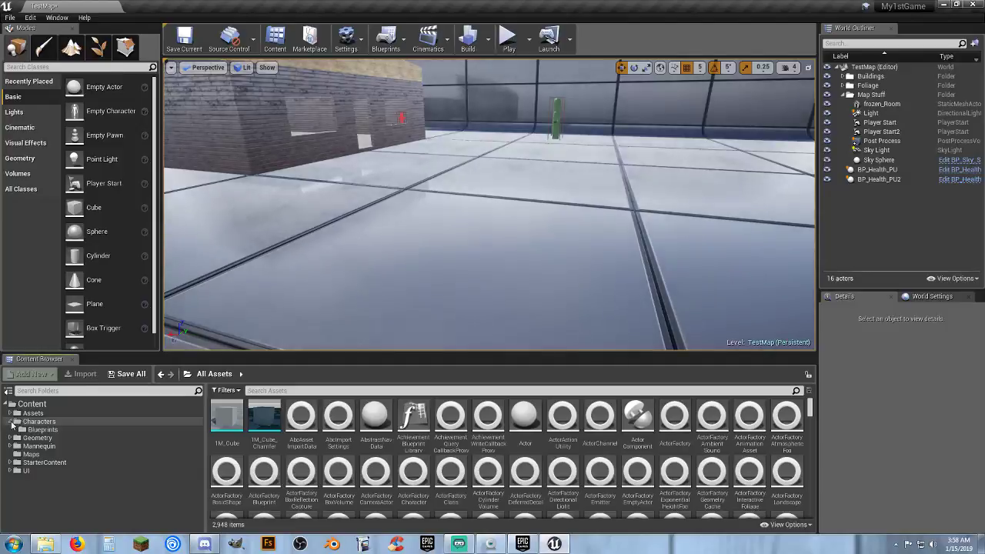
click(11, 422)
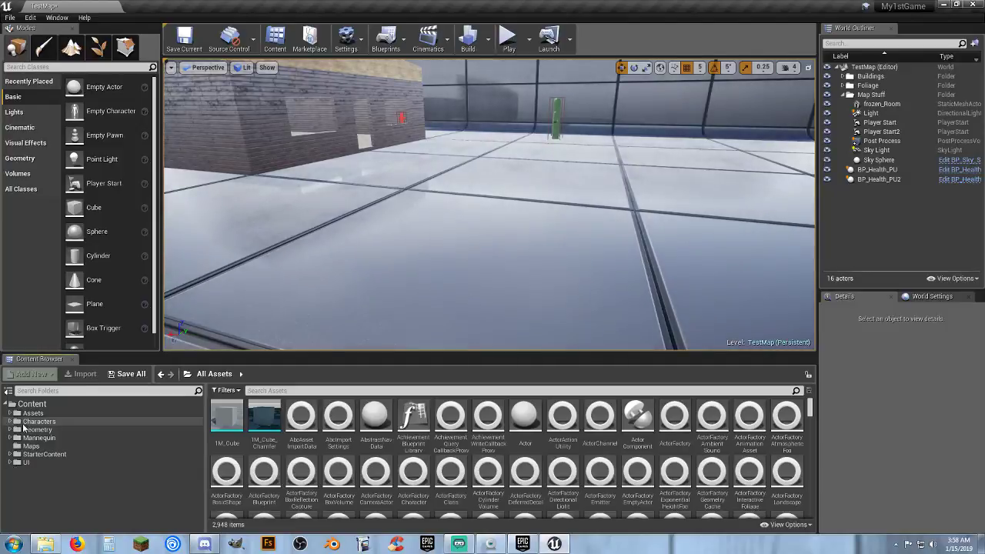
click(131, 375)
click(585, 366)
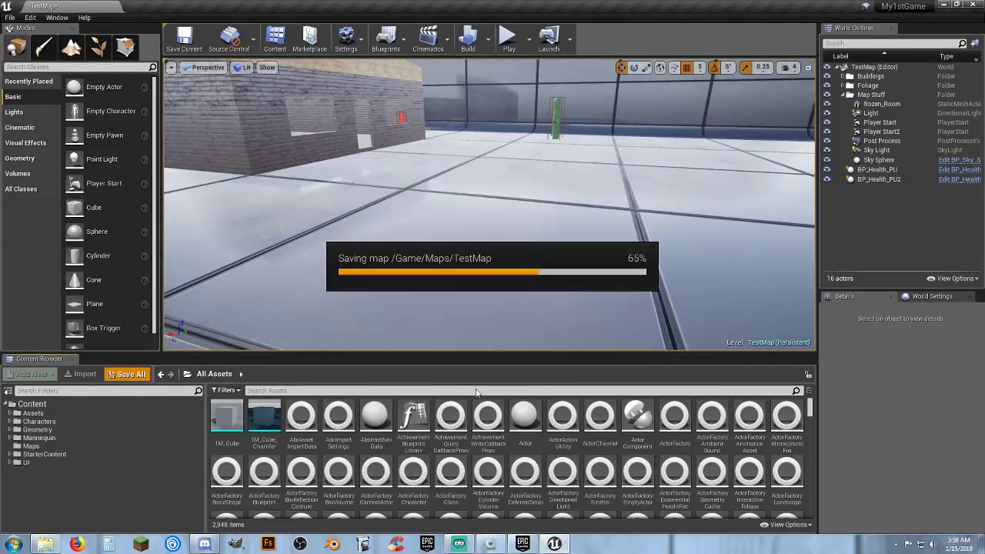
Open the StarterContent folder and expand its subfolders in the content tree.
click(37, 456)
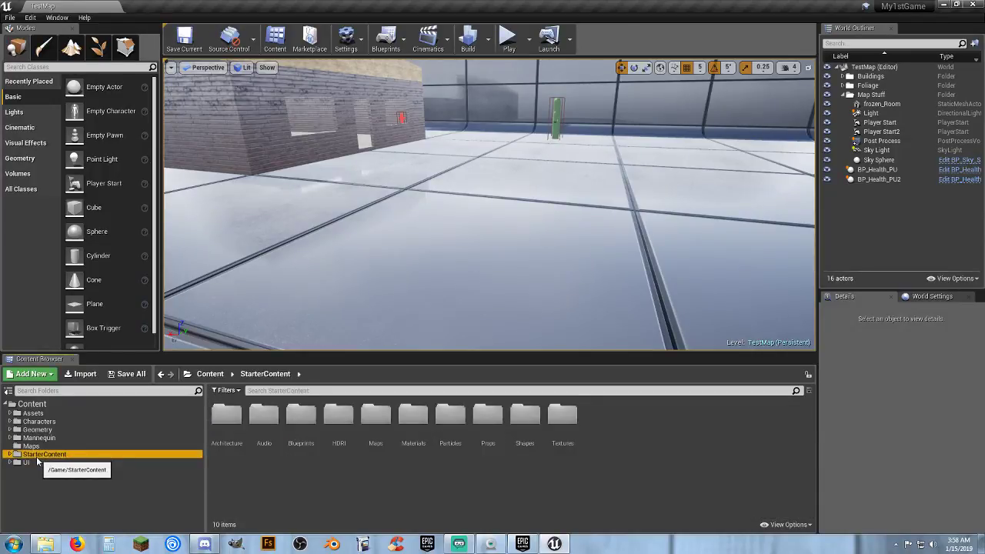
click(10, 454)
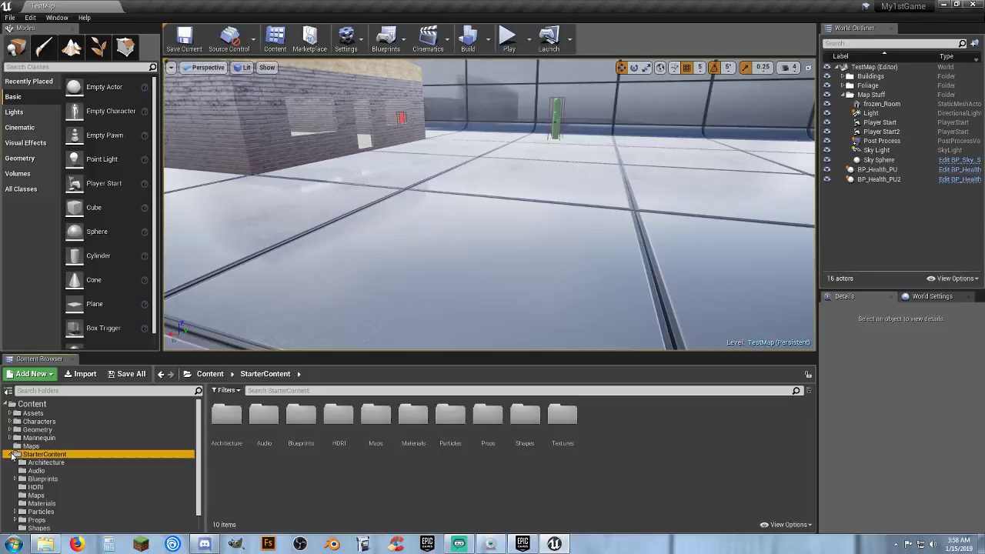
scroll(84, 476, down, 1)
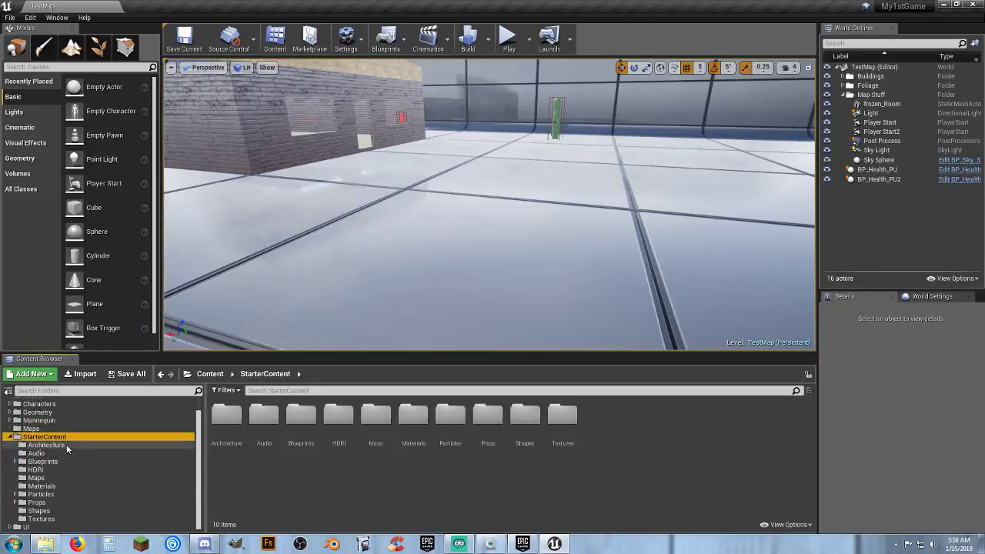
click(67, 447)
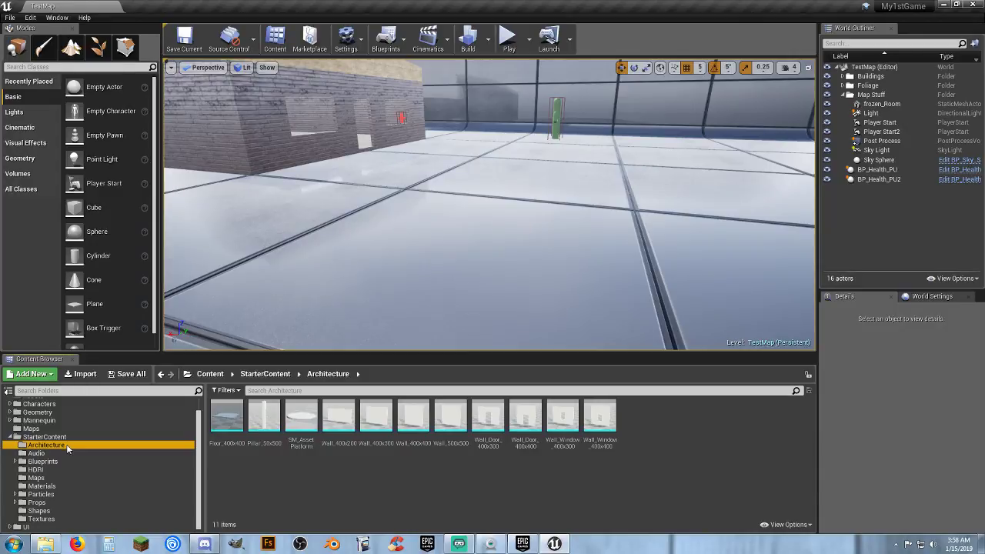
key(Delete)
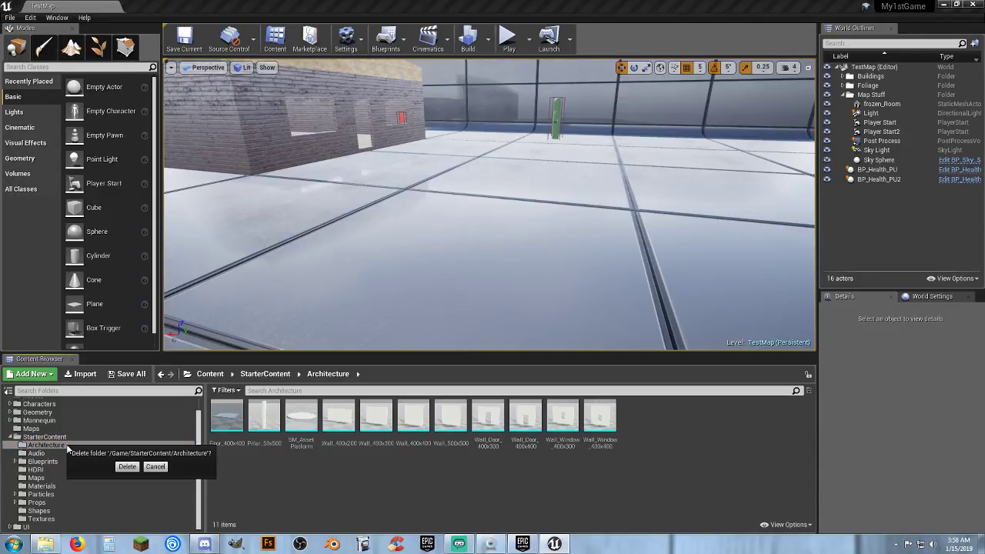
click(128, 467)
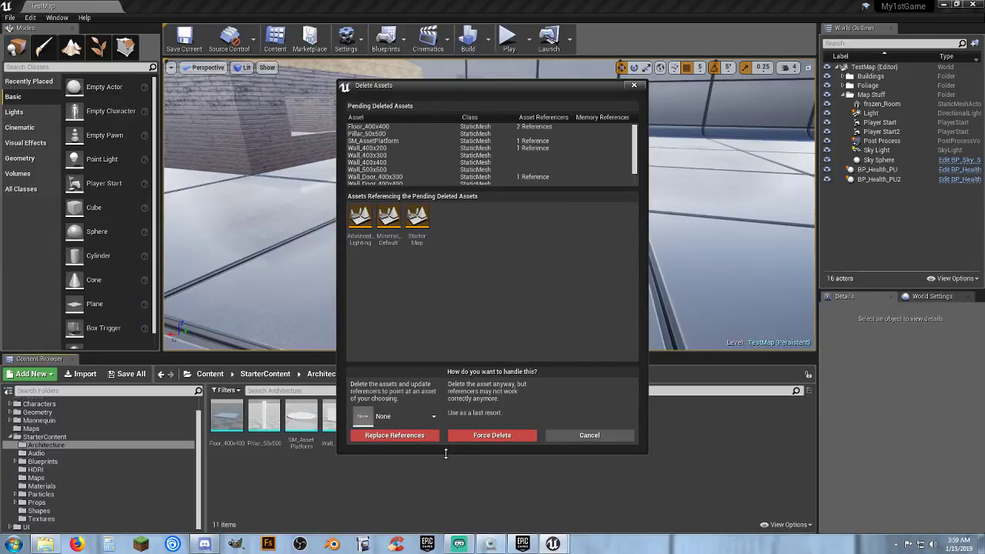
click(589, 435)
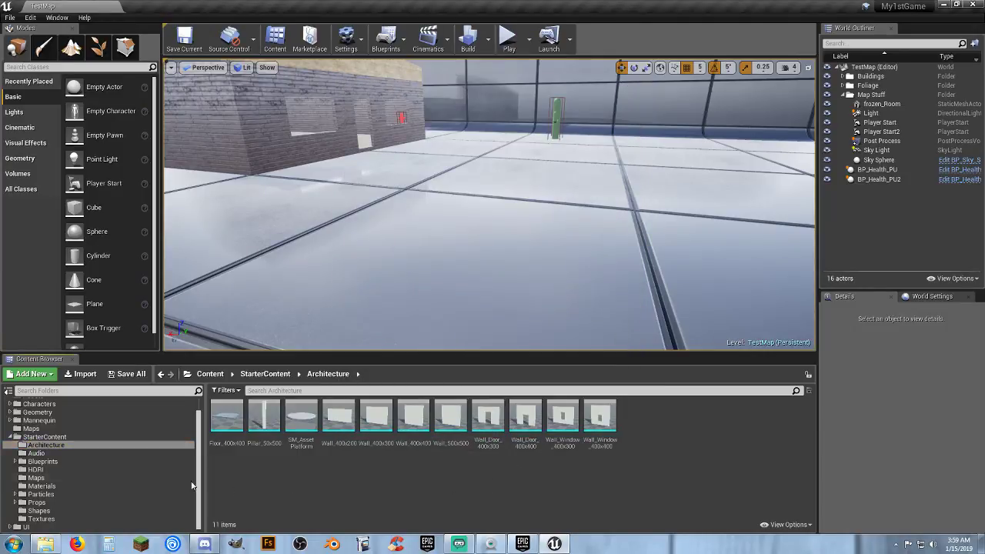
click(37, 478)
right_click(48, 480)
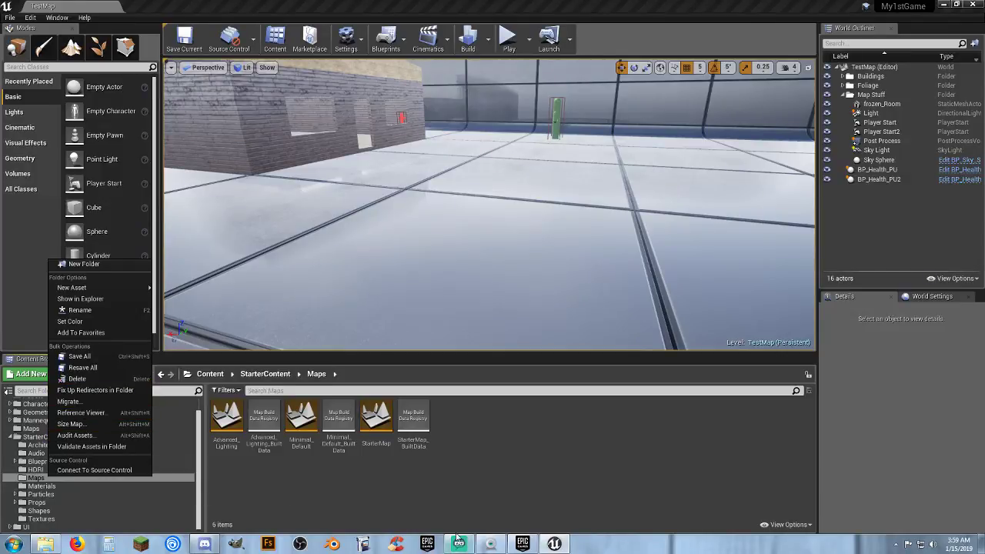
click(426, 493)
click(44, 436)
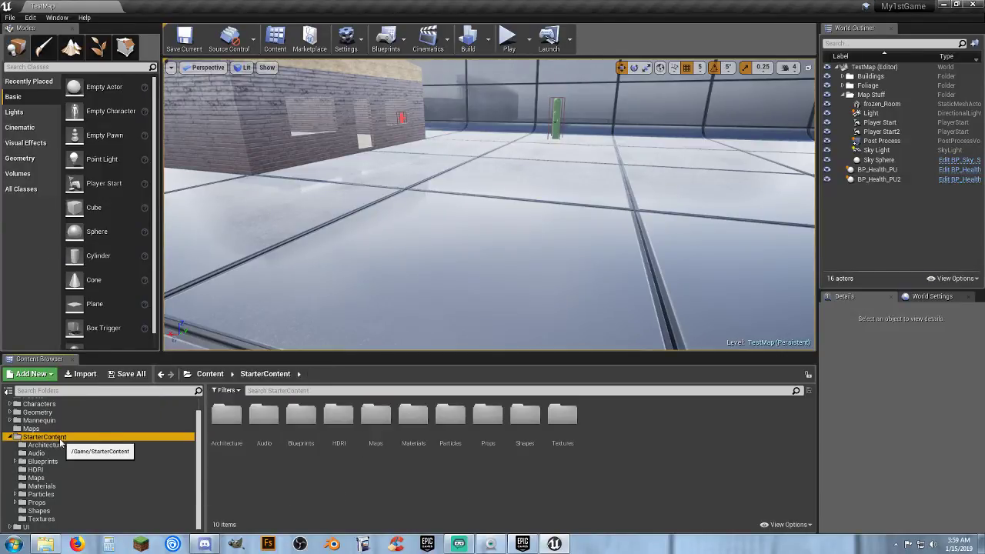
Delete the Maps folder inside StarterContent together with all its map assets.
click(40, 478)
right_click(44, 479)
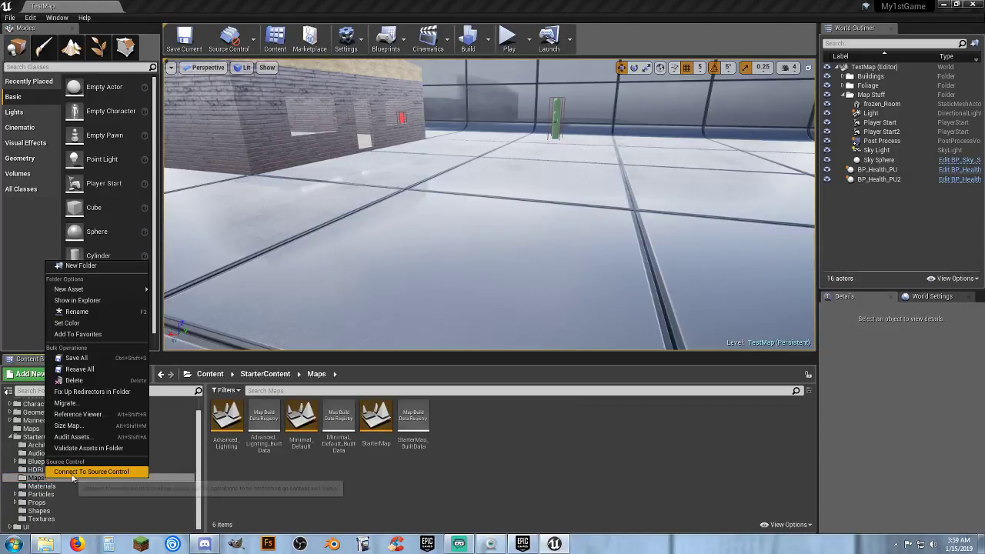
click(74, 380)
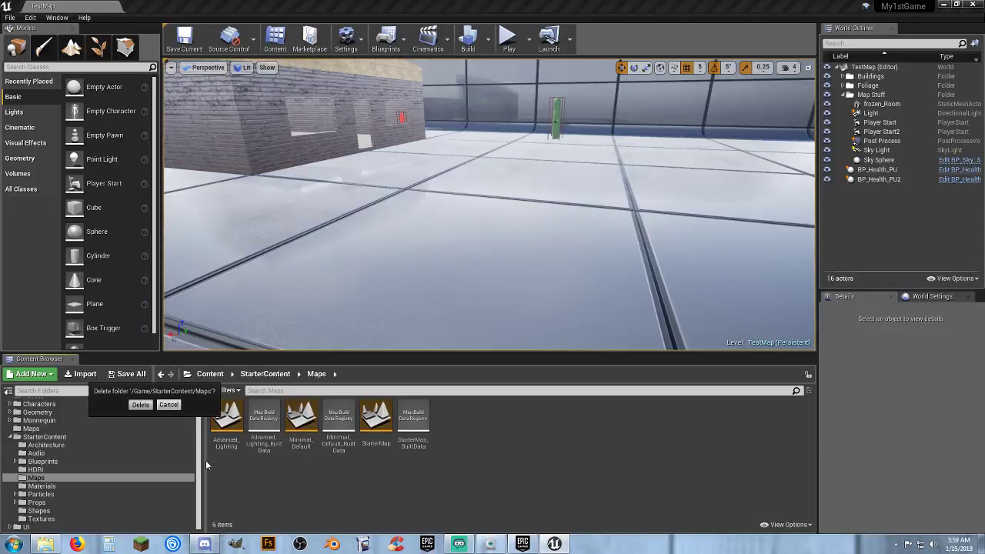
key(Return)
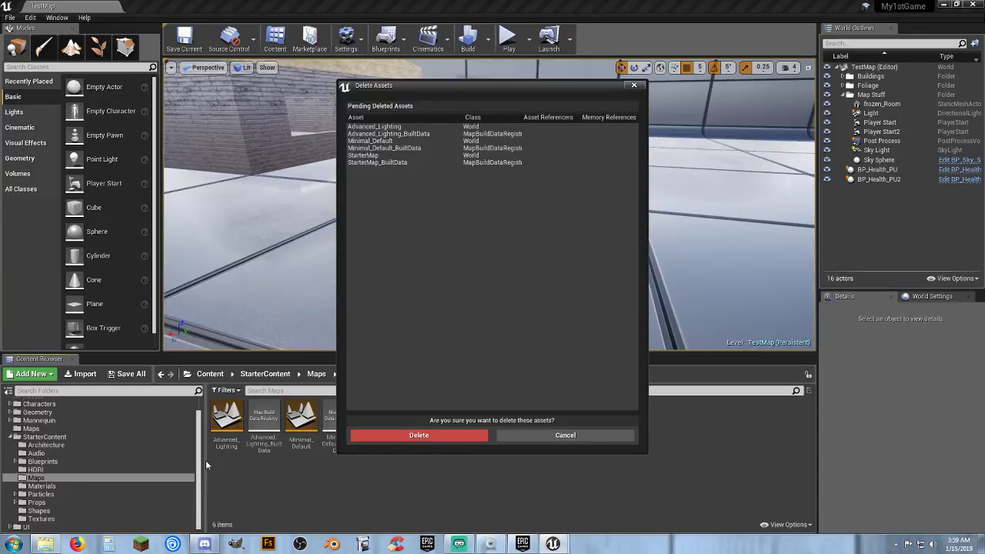
click(436, 434)
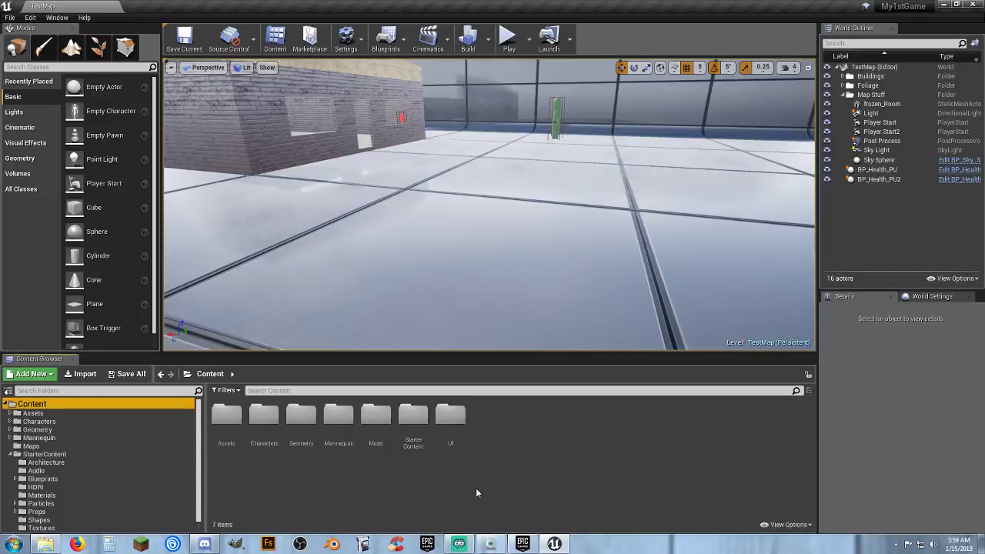
Delete the Architecture folder inside StarterContent together with its assets.
click(45, 454)
click(235, 438)
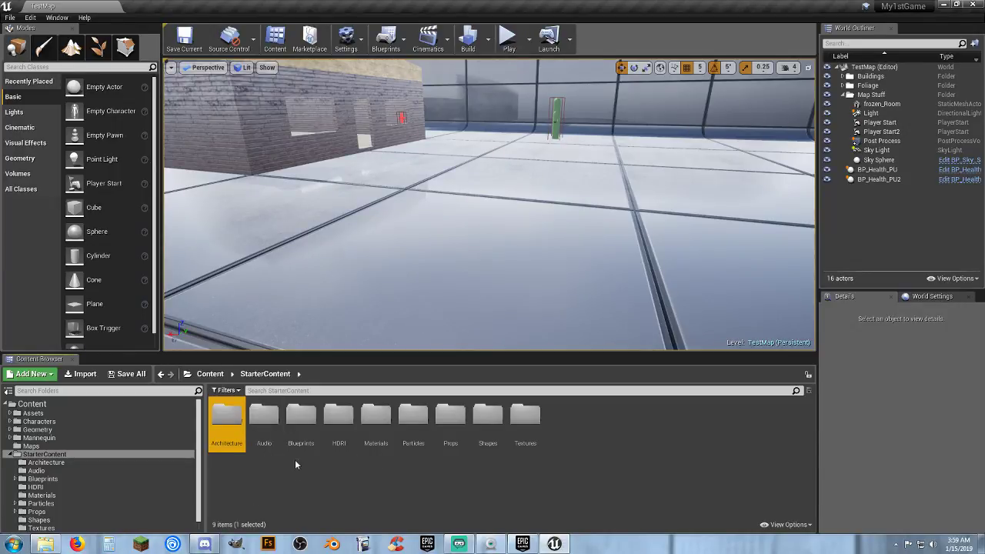
ctrl+click(300, 431)
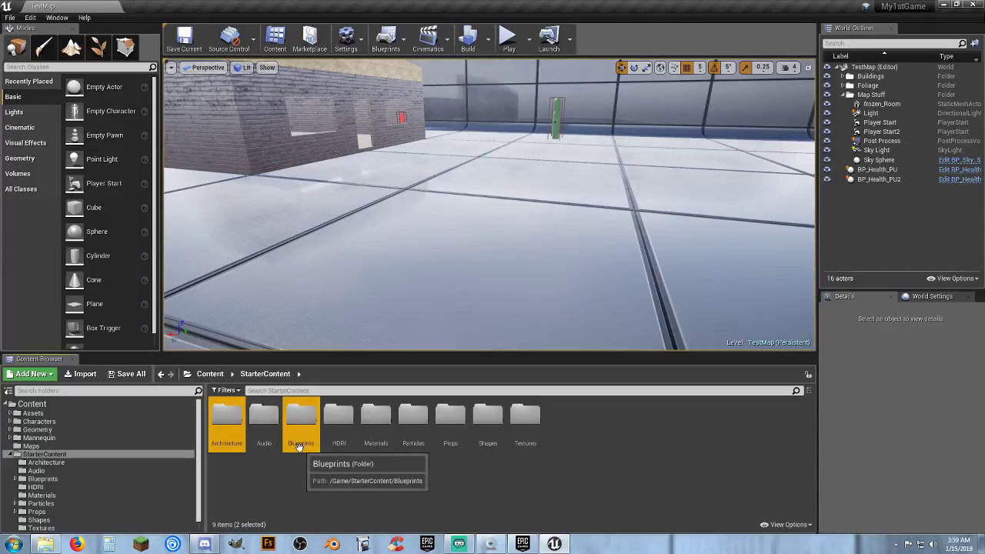
click(299, 448)
click(308, 472)
click(232, 440)
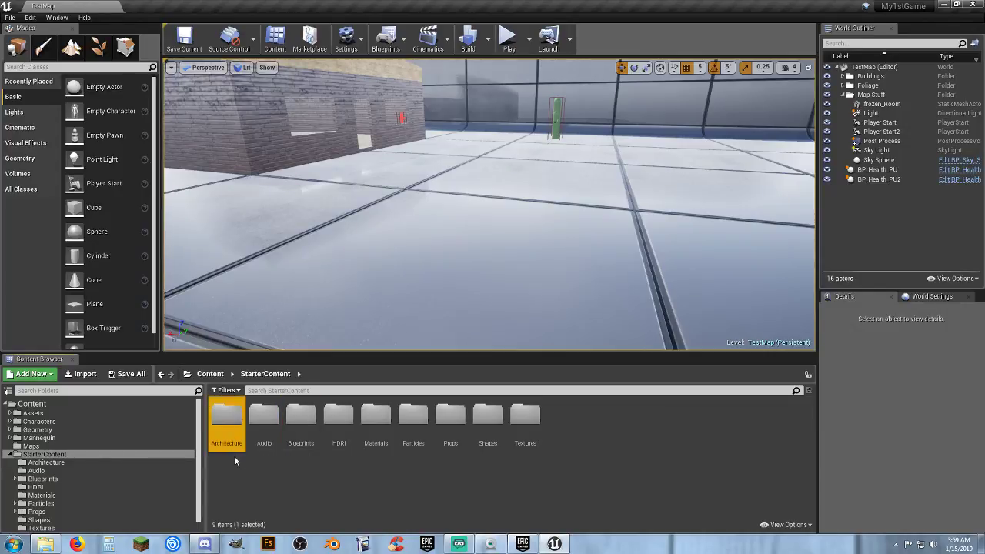
key(Delete)
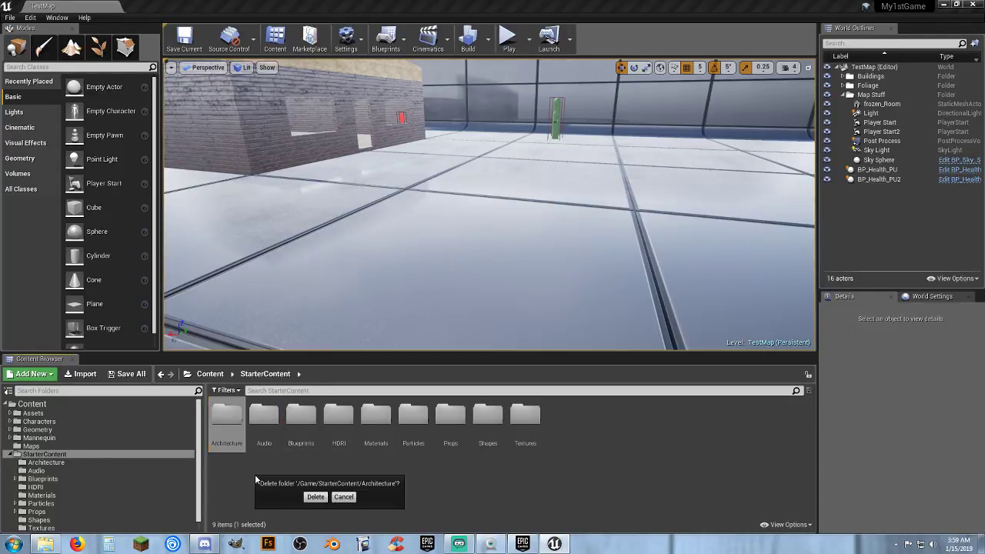
click(316, 497)
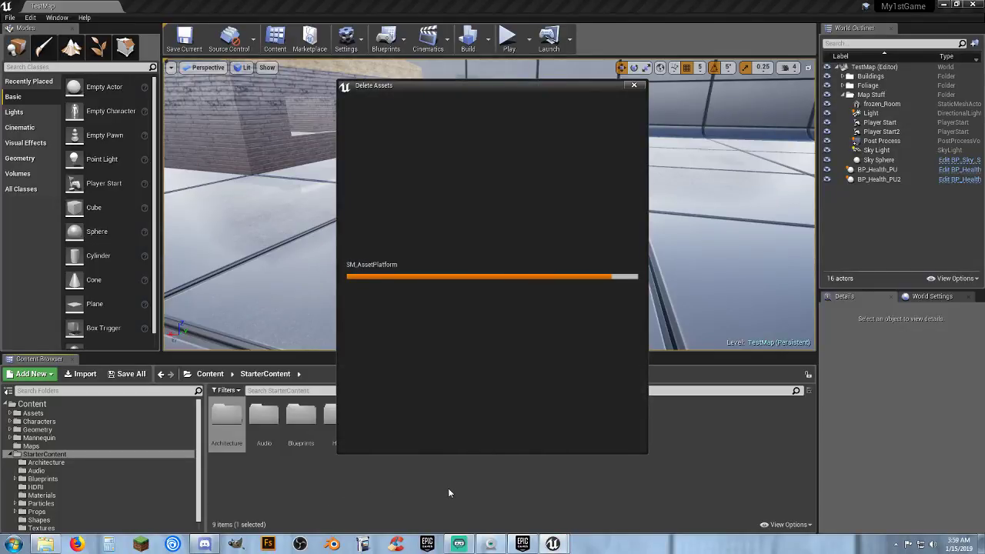
click(431, 434)
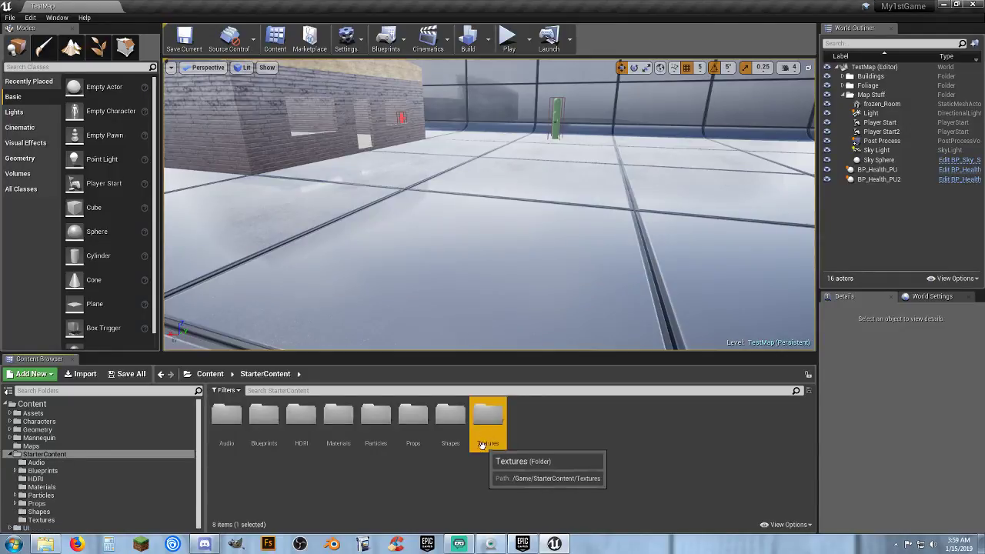
Look through the Shapes, Props, Particles and Materials folders of StarterContent.
click(450, 416)
click(38, 512)
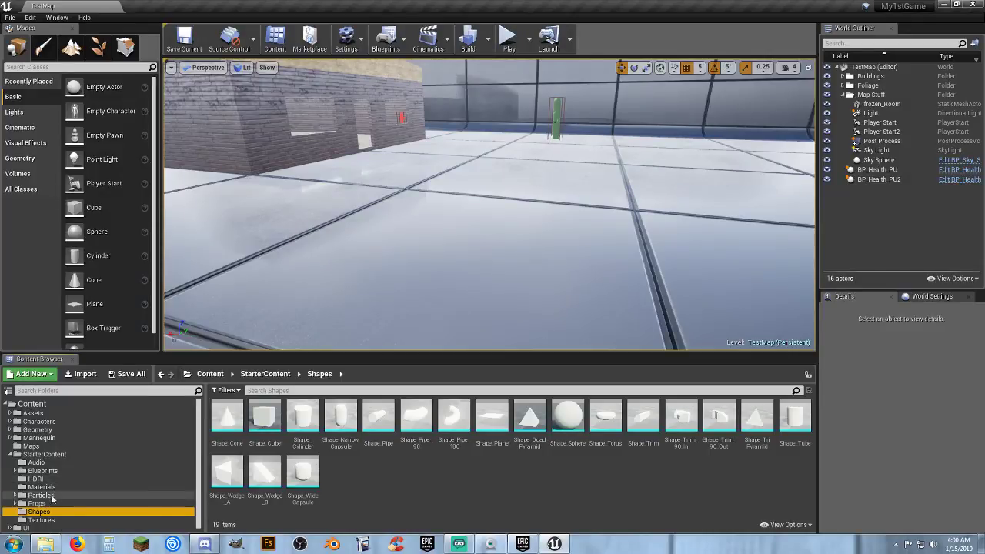
click(70, 503)
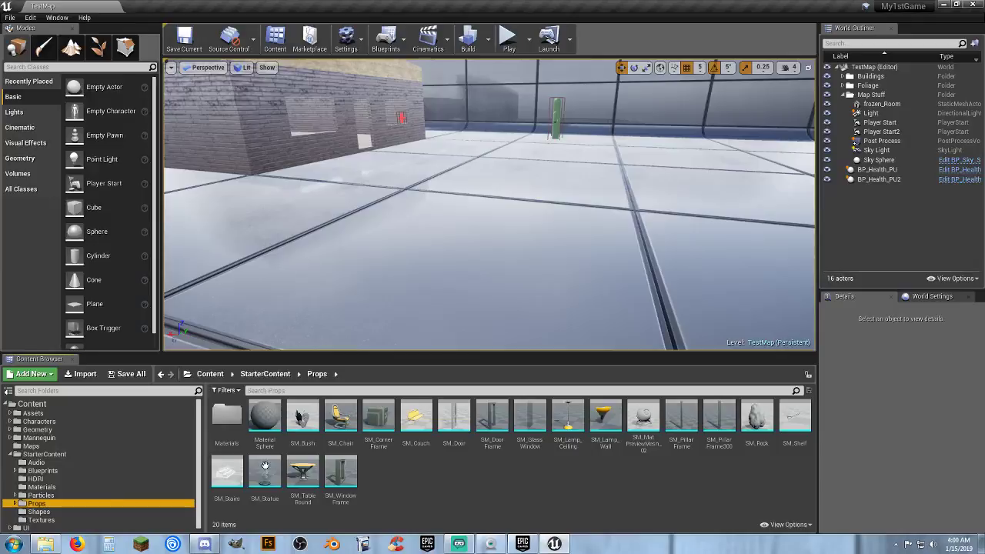
click(42, 495)
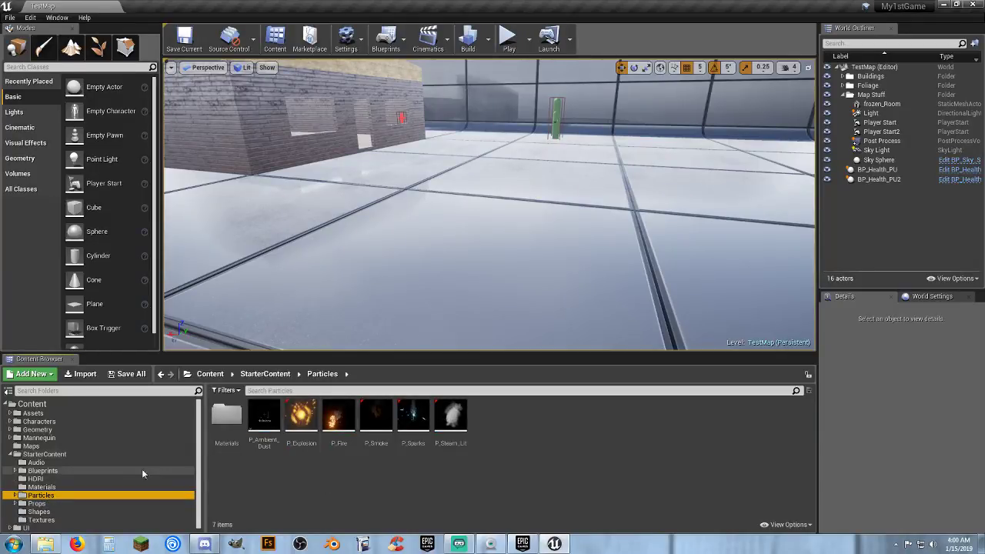
click(40, 487)
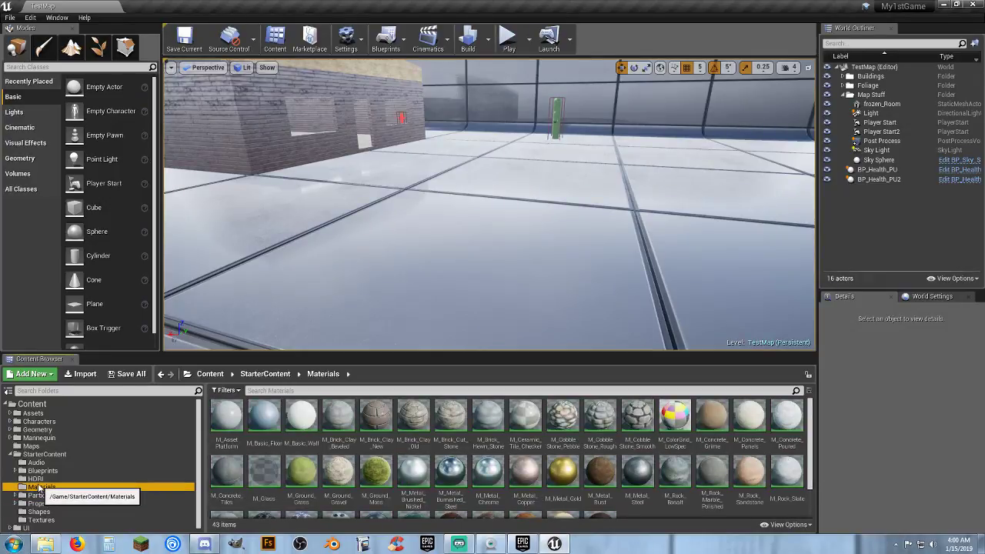
click(37, 480)
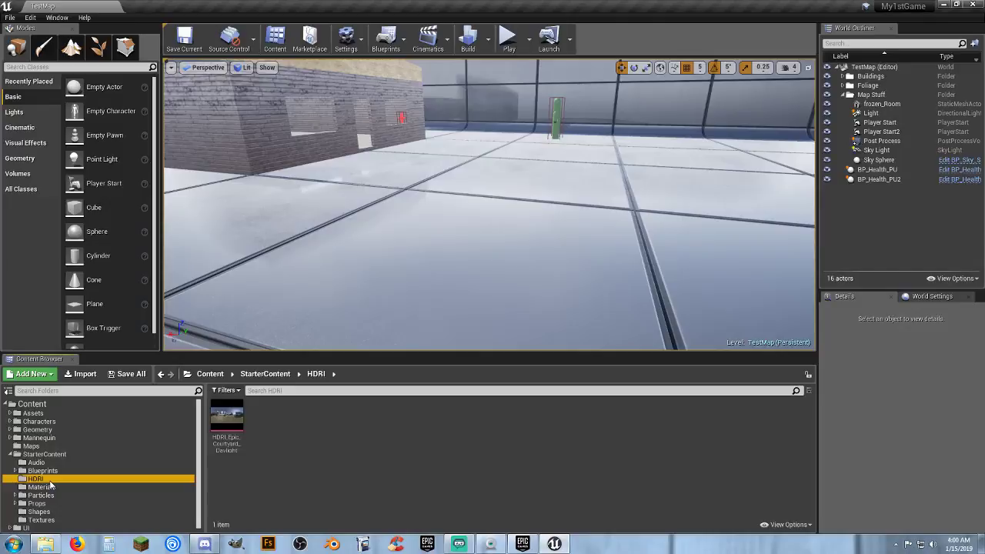
key(Delete)
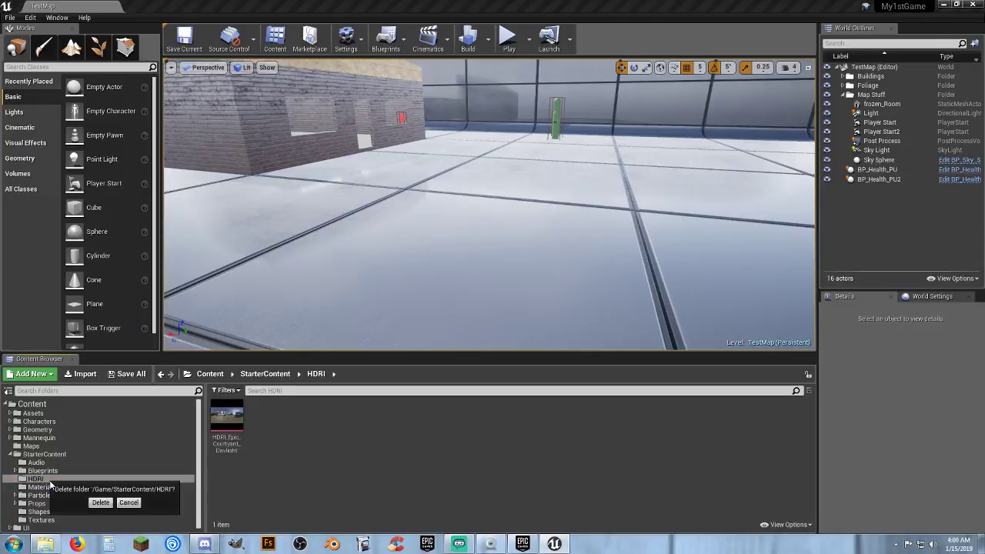
click(100, 502)
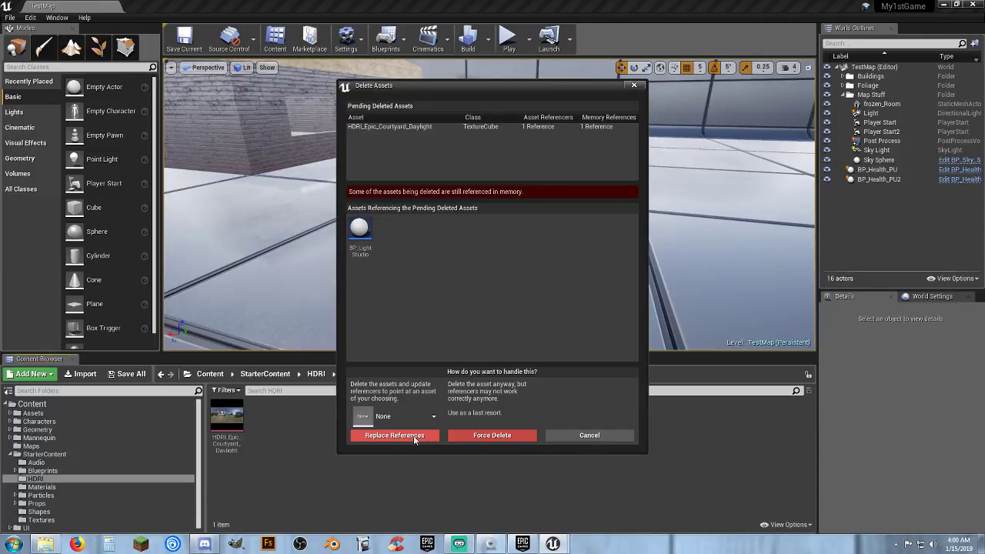
click(592, 438)
click(239, 482)
Force-delete the Blueprints and HDRI folders inside StarterContent together, including all their assets.
click(43, 470)
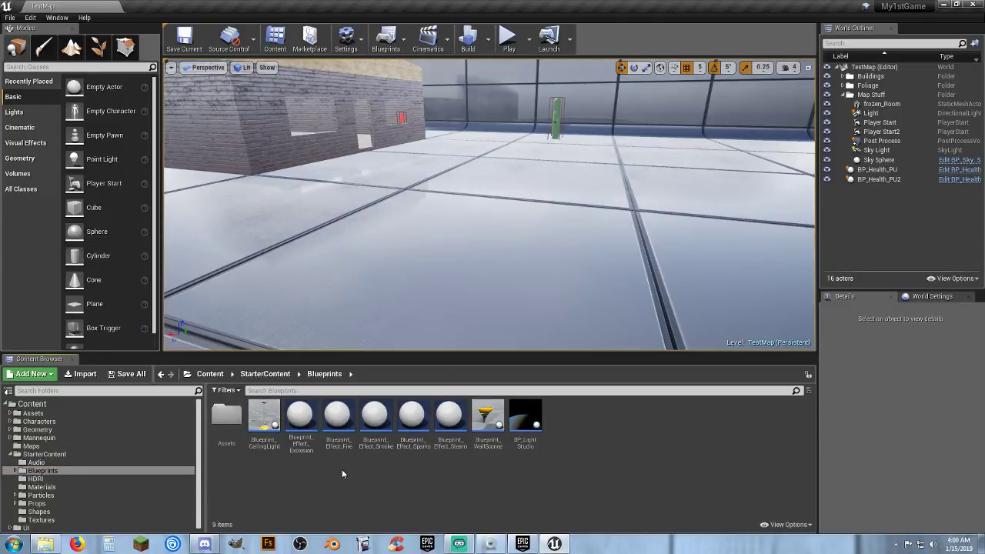
ctrl+click(53, 478)
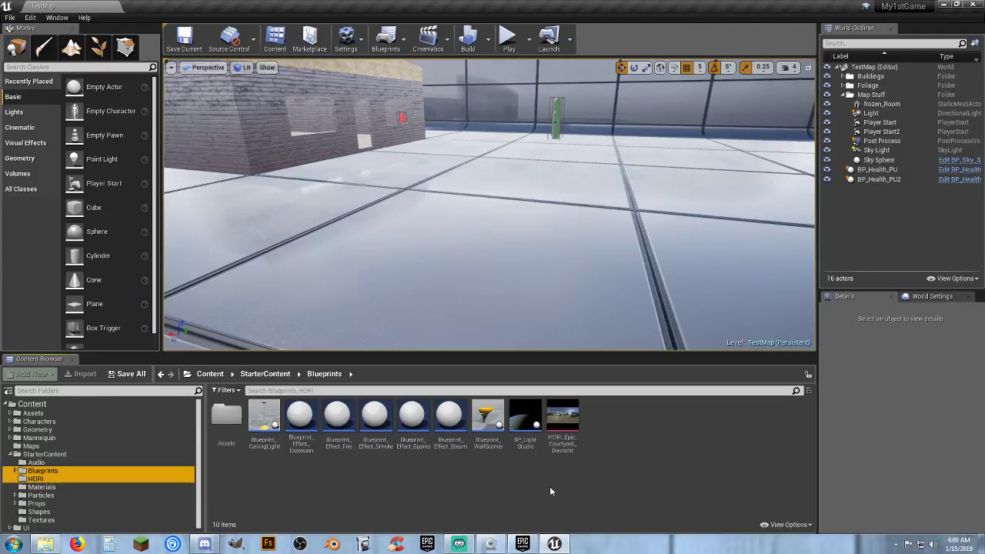
key(Delete)
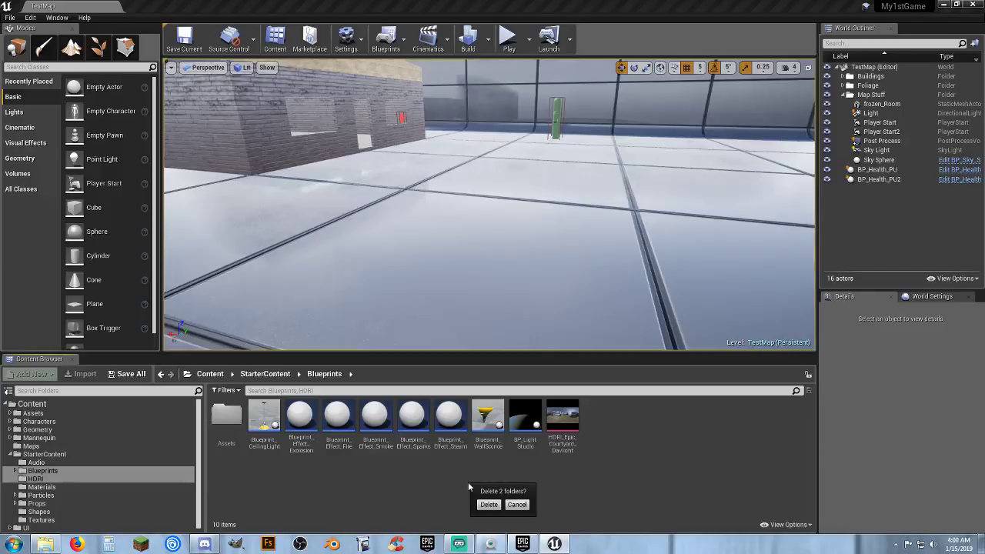
click(487, 504)
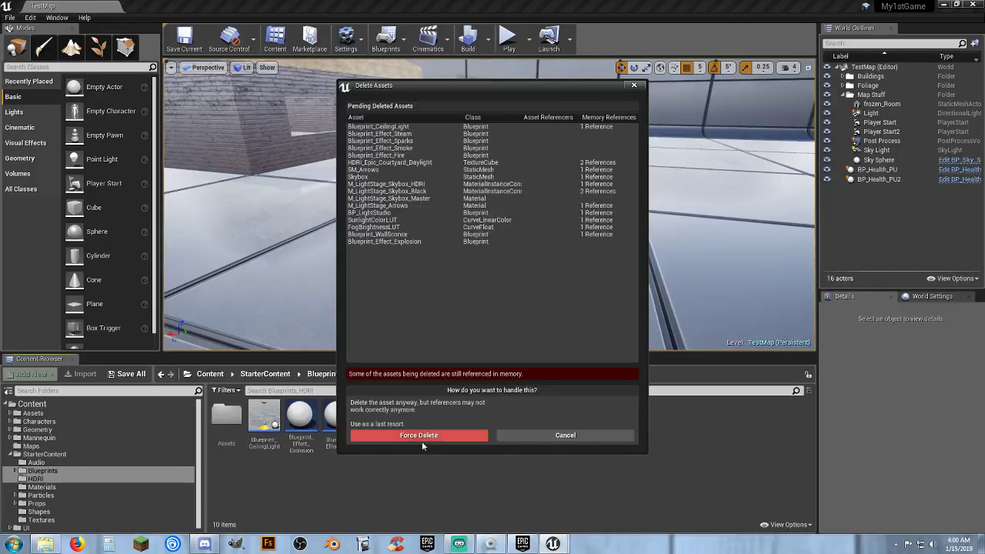
click(421, 437)
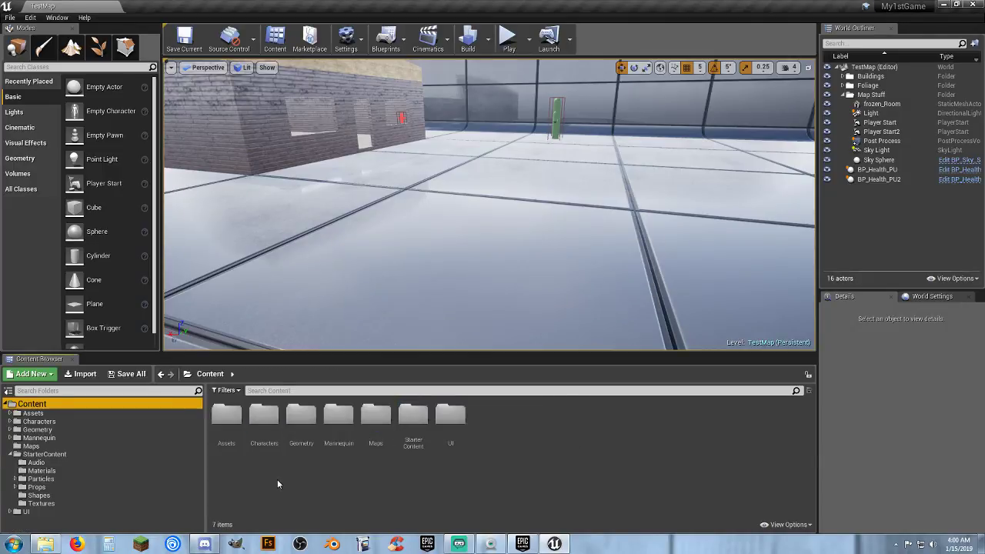
Preview the Collapse, Explosion and Starter_Music sound cues in the Audio folder of StarterContent.
click(53, 462)
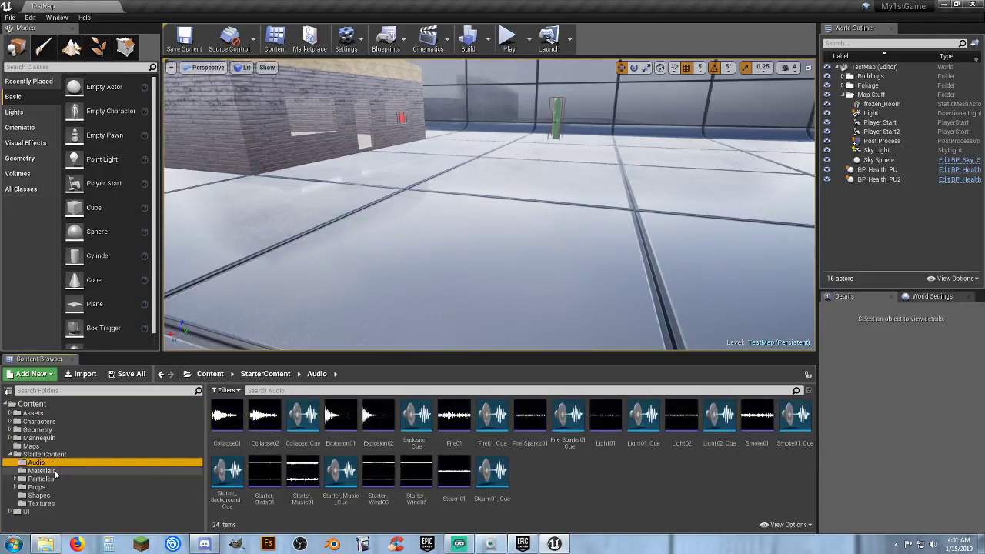
click(44, 454)
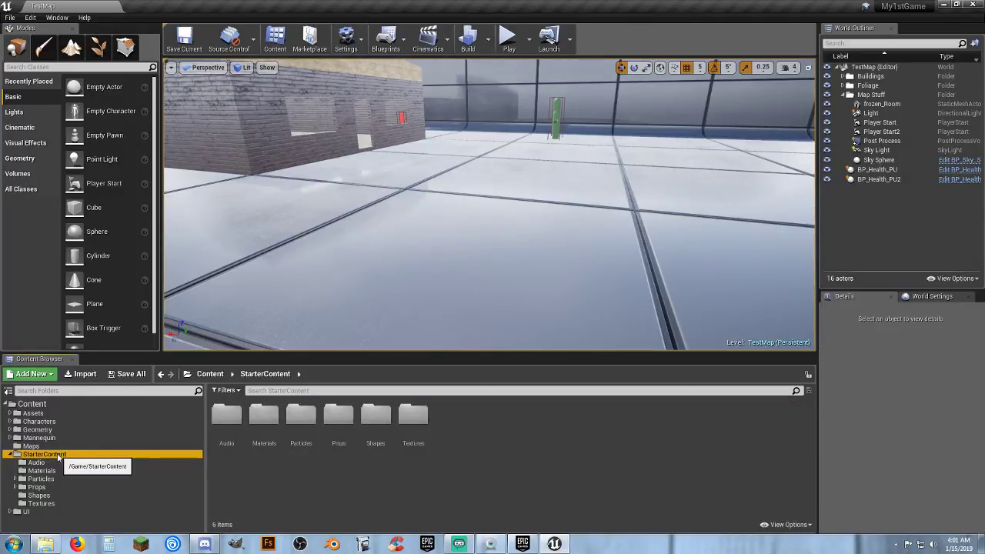
click(55, 462)
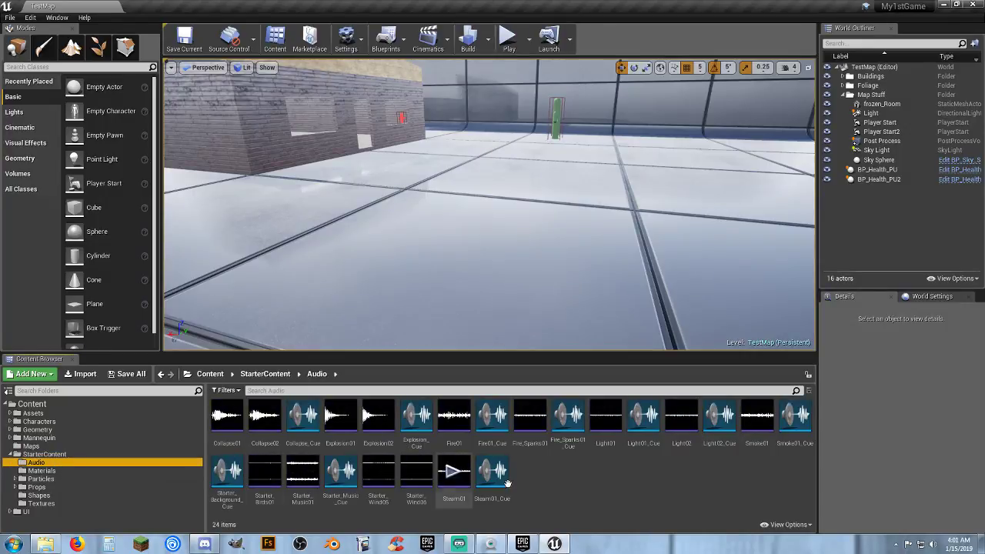
click(302, 416)
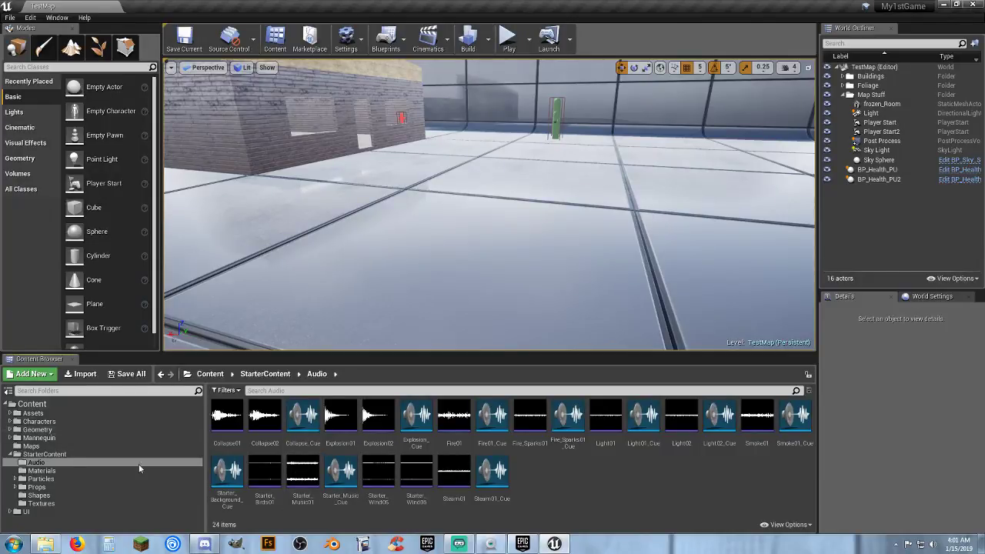
click(412, 417)
click(340, 470)
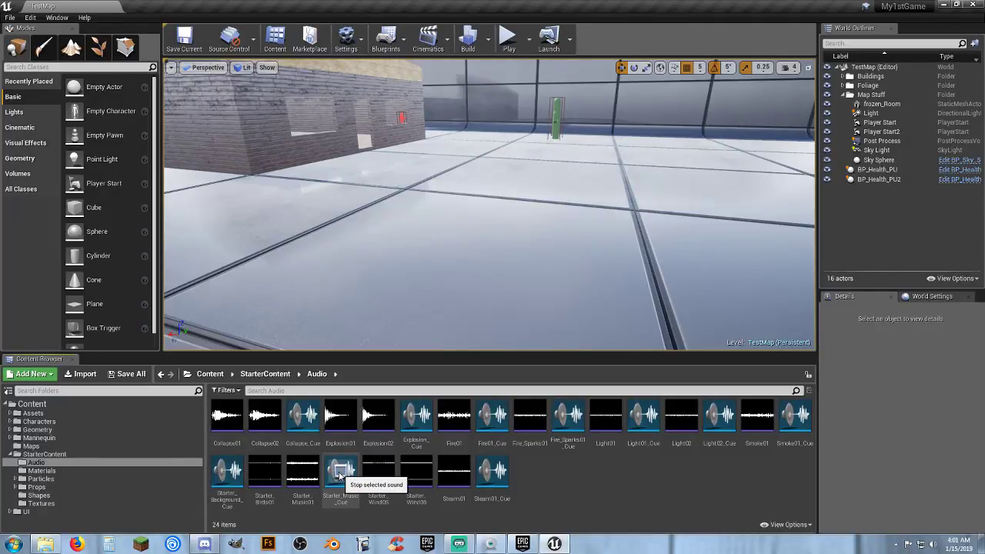
click(340, 472)
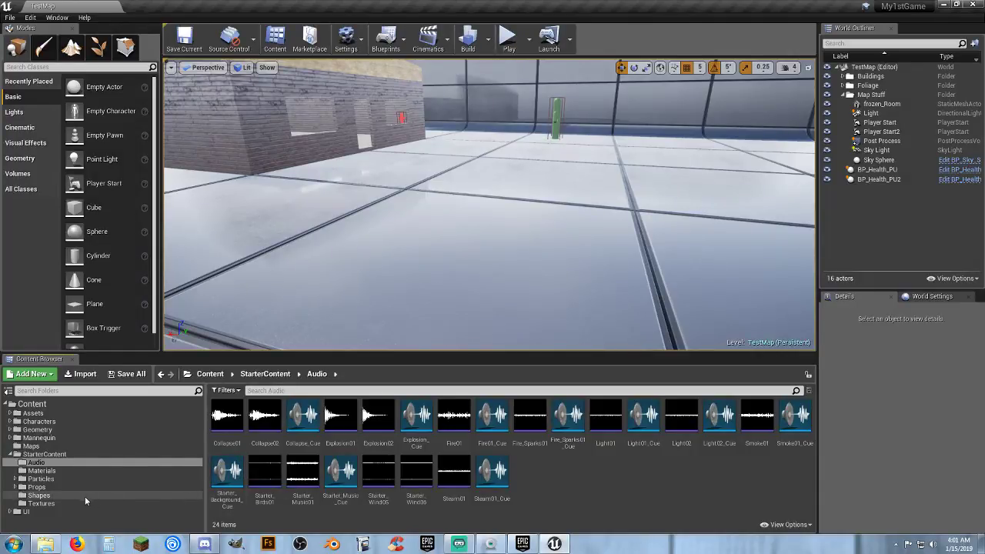
Delete the Shapes folder inside StarterContent together with all its static mesh assets.
click(64, 496)
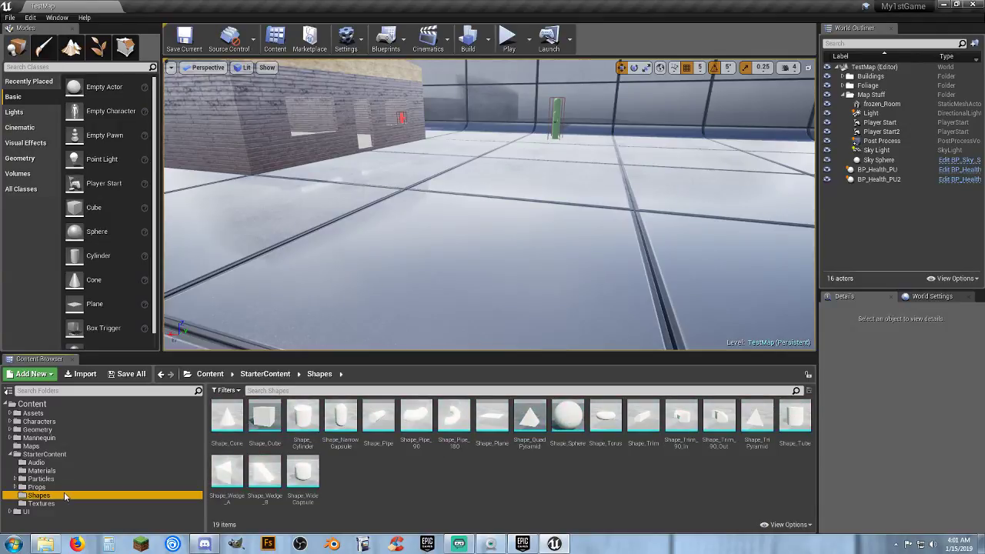
key(Delete)
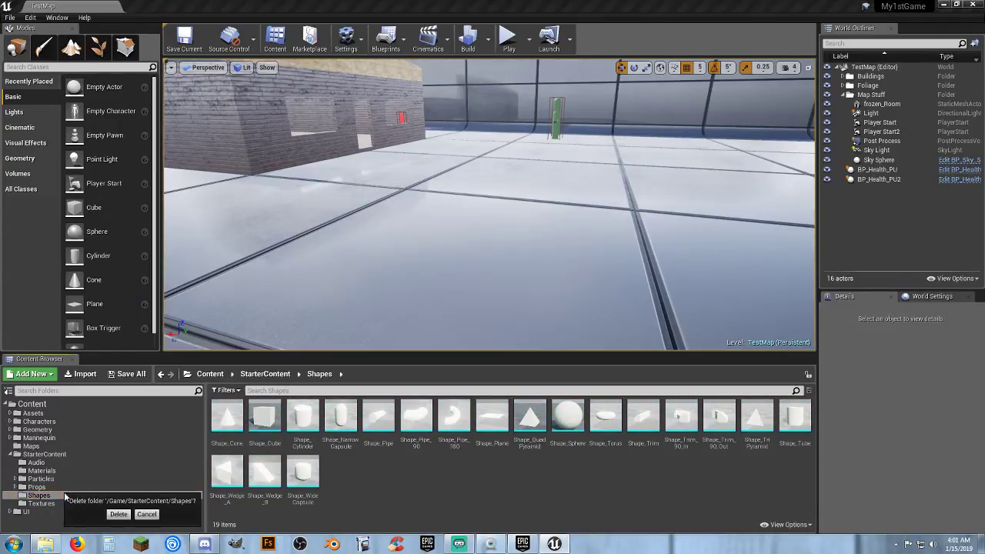
click(120, 513)
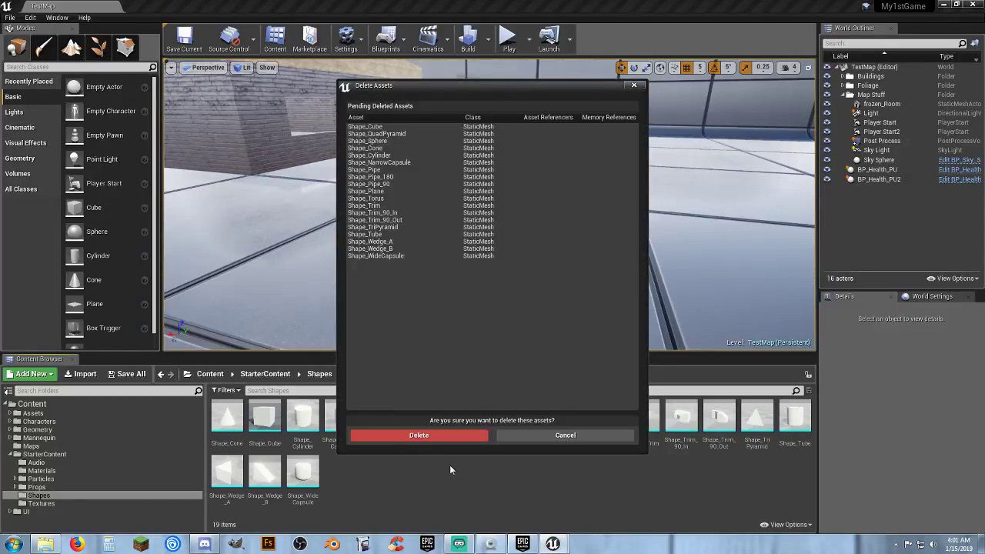
click(433, 440)
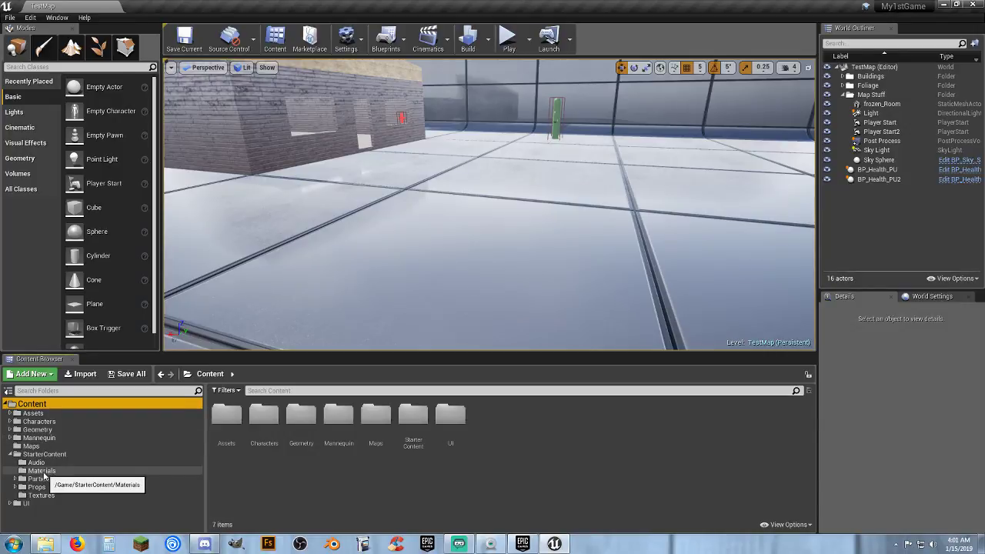
Check the Audio and Materials folders of StarterContent and play Starter_Music_Cue again.
click(44, 464)
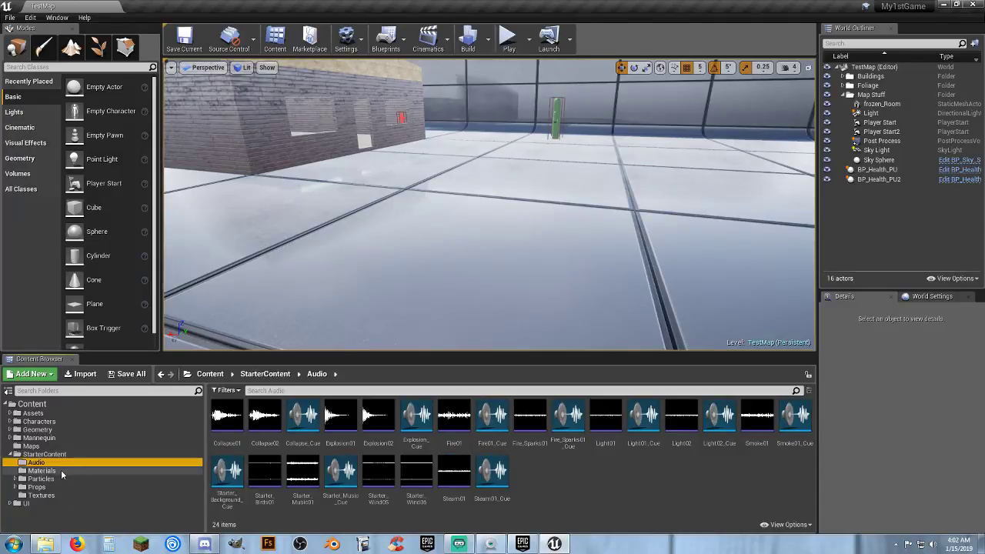
click(62, 472)
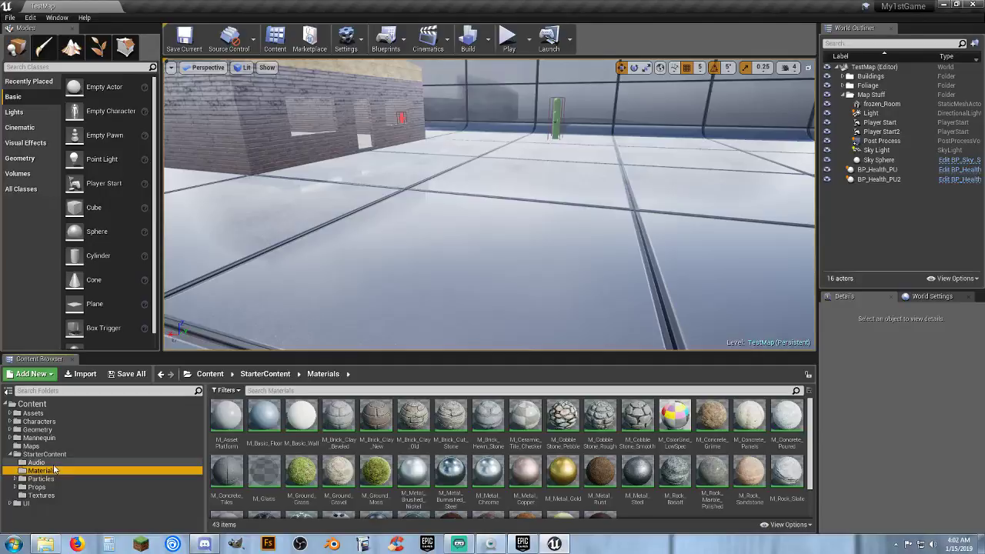
click(91, 464)
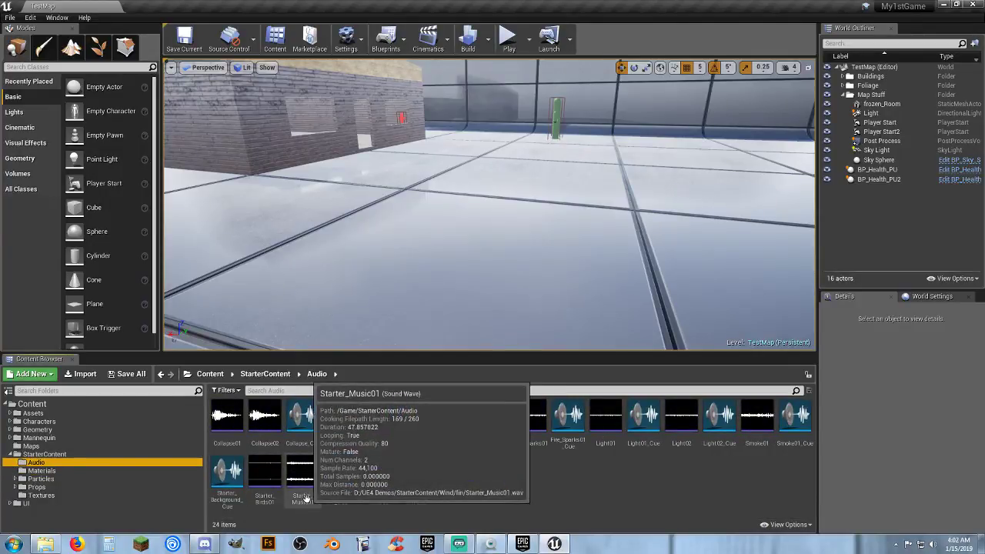
mouse_move(342, 477)
mouse_move(335, 504)
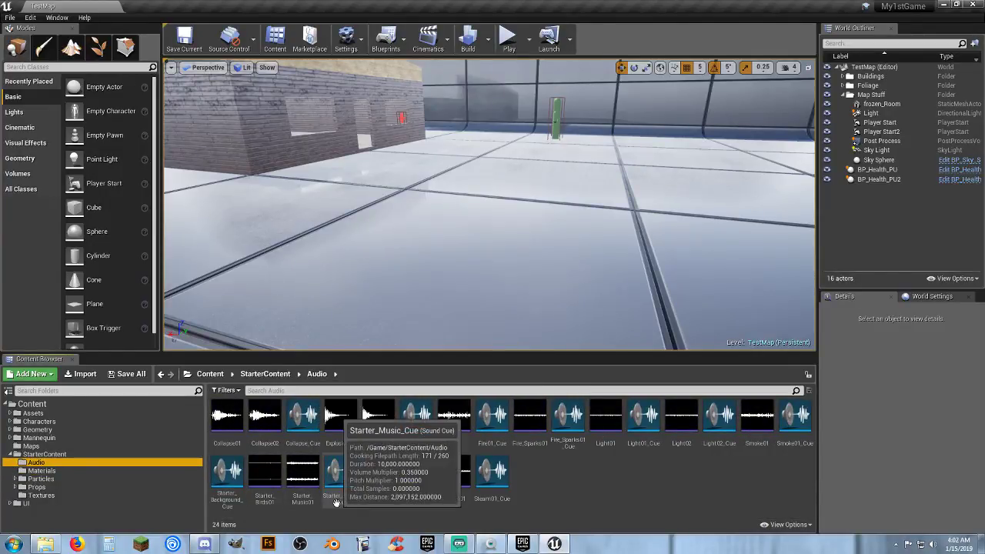
mouse_move(308, 485)
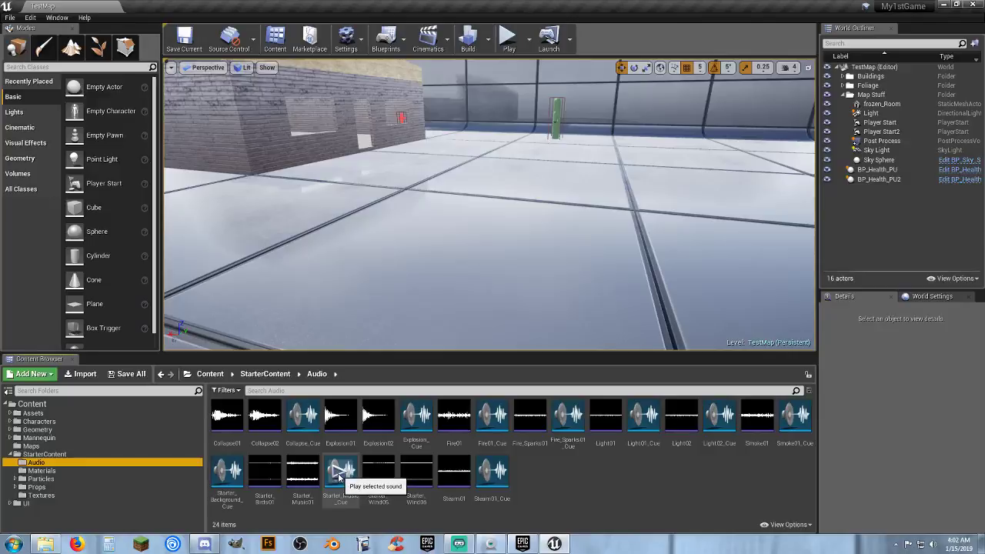
click(340, 476)
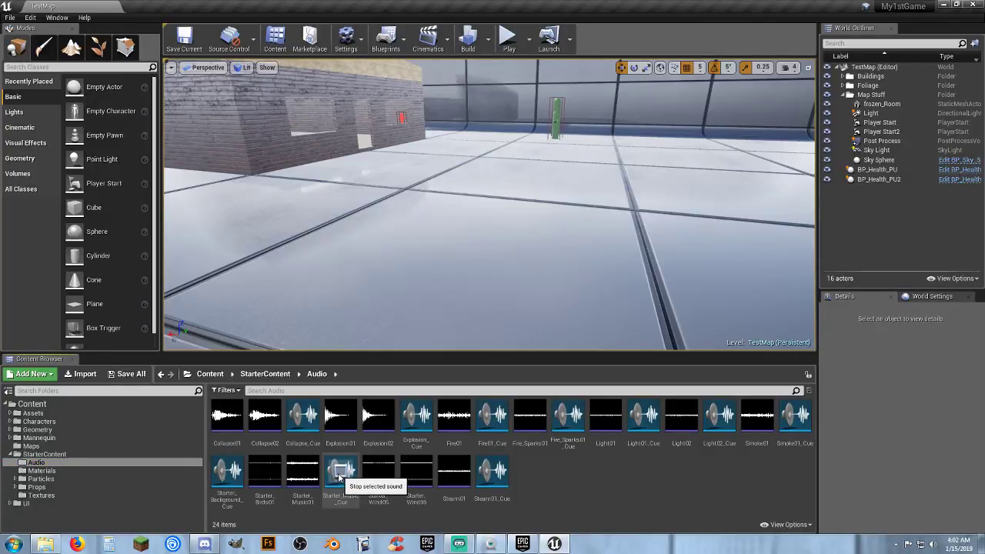
Save Starter_Music_Cue with its wave player and Output nodes lined up and a Volume Multiplier of 1.0, and preview it.
double_click(341, 473)
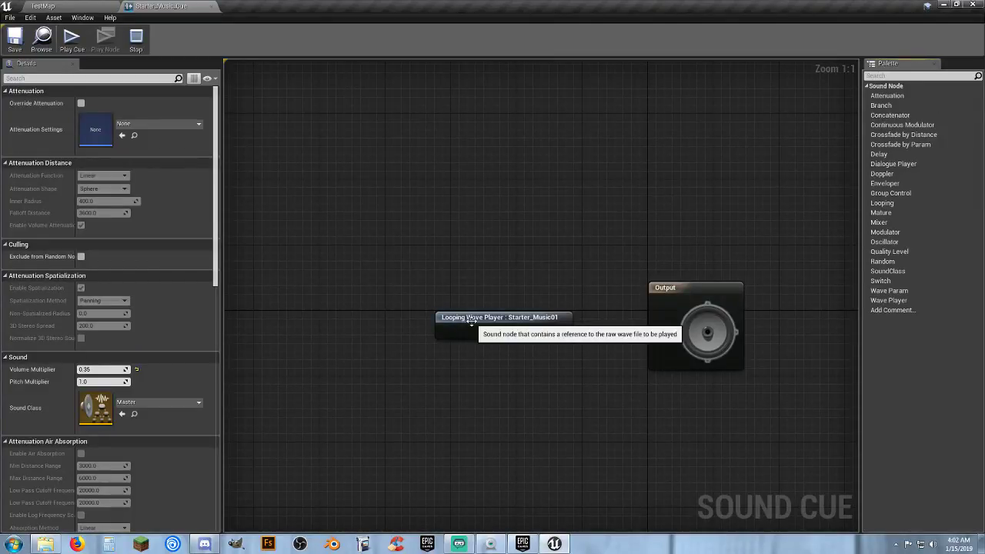
drag(471, 320, 487, 263)
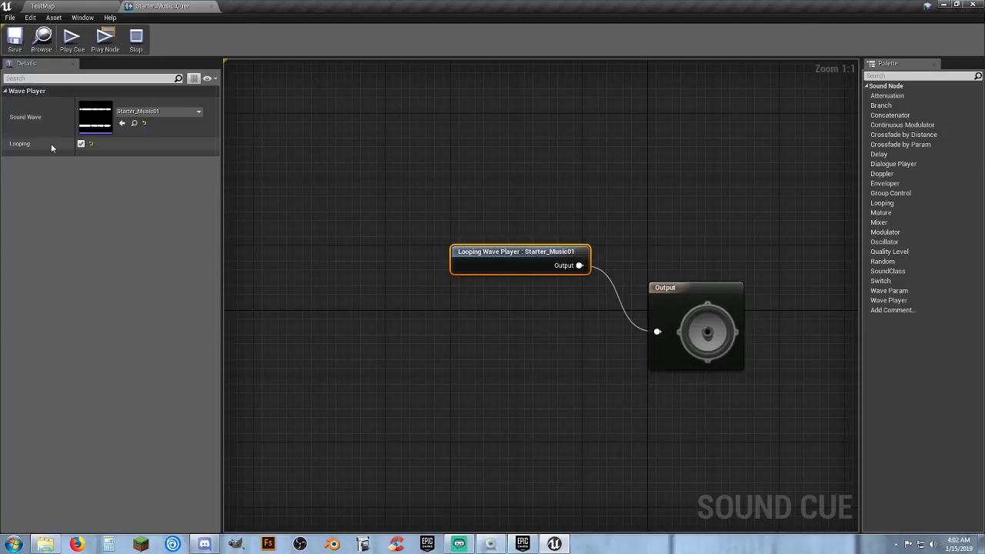
drag(681, 288, 682, 252)
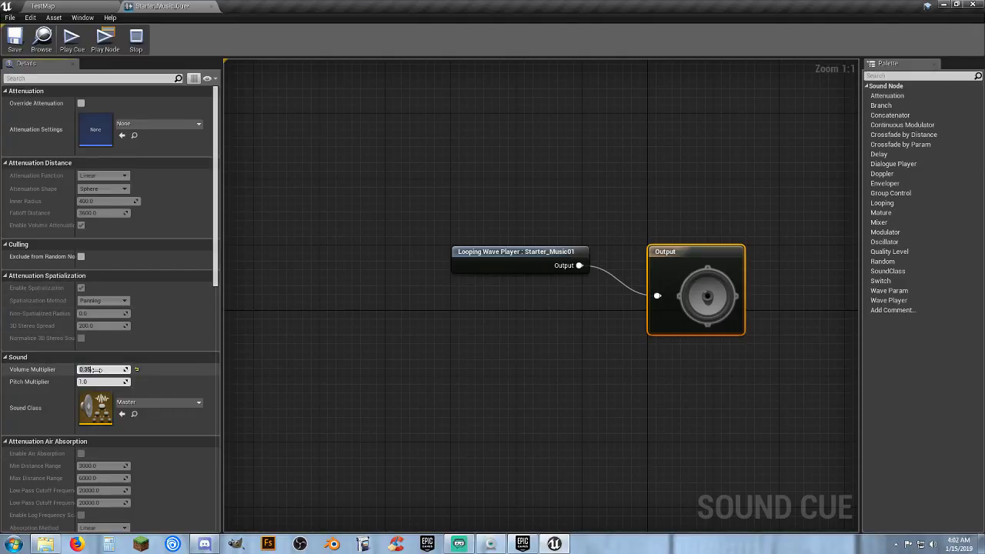
click(381, 305)
click(14, 49)
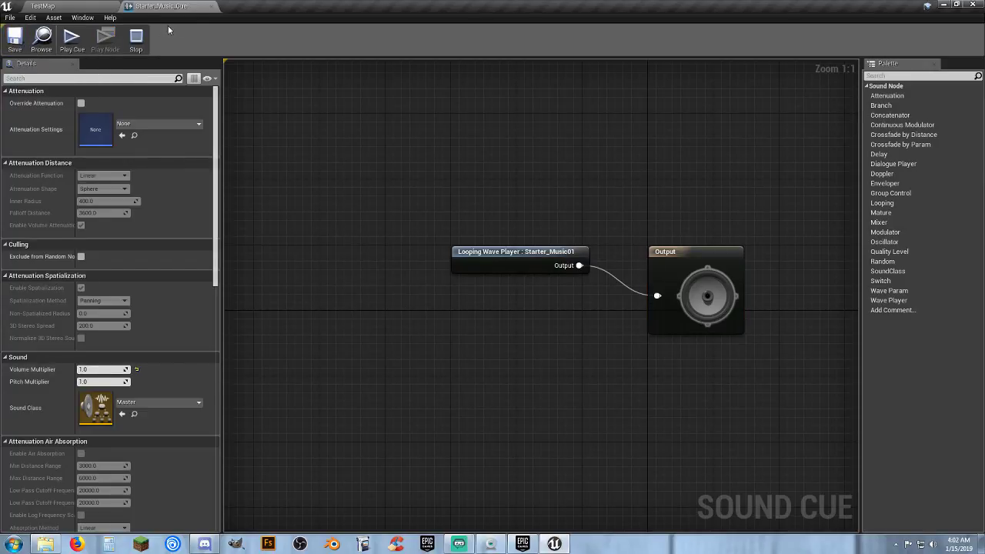
click(209, 6)
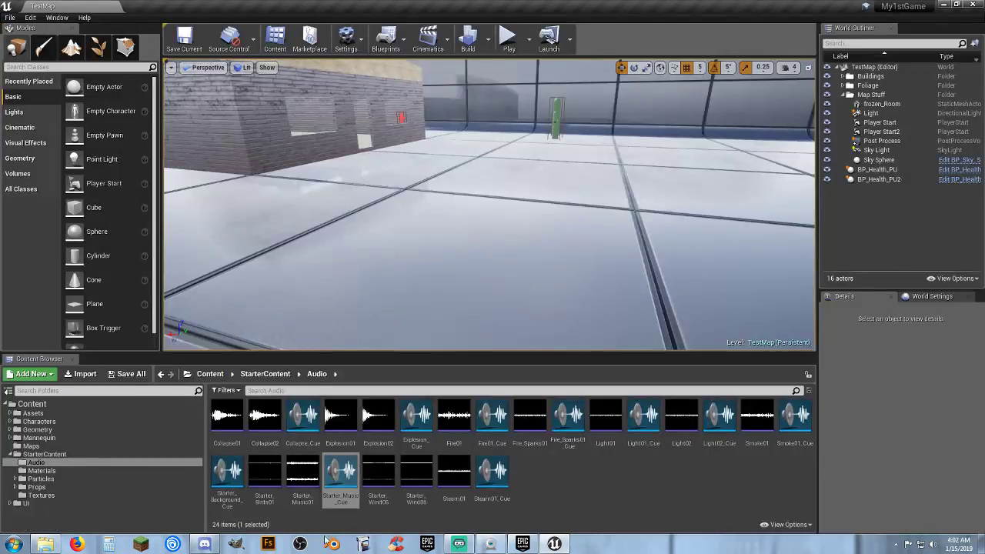
click(338, 476)
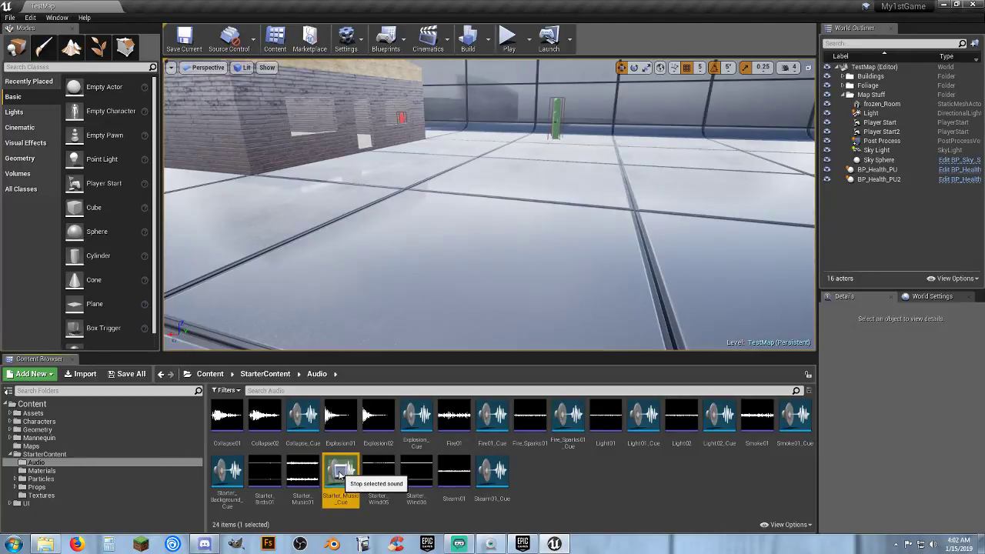
click(559, 473)
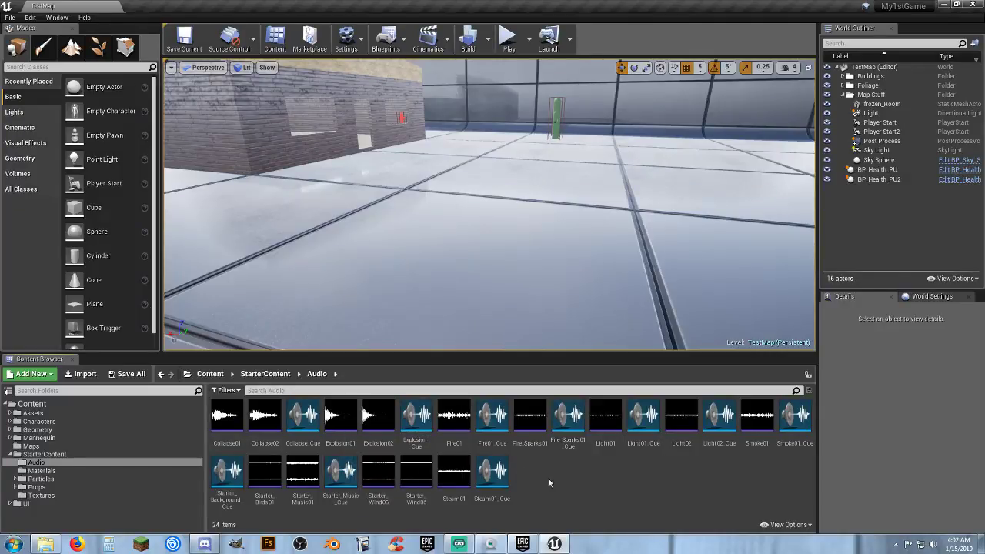
Open MainMenuMap from the project's Maps folder and bring up its level blueprint.
click(30, 446)
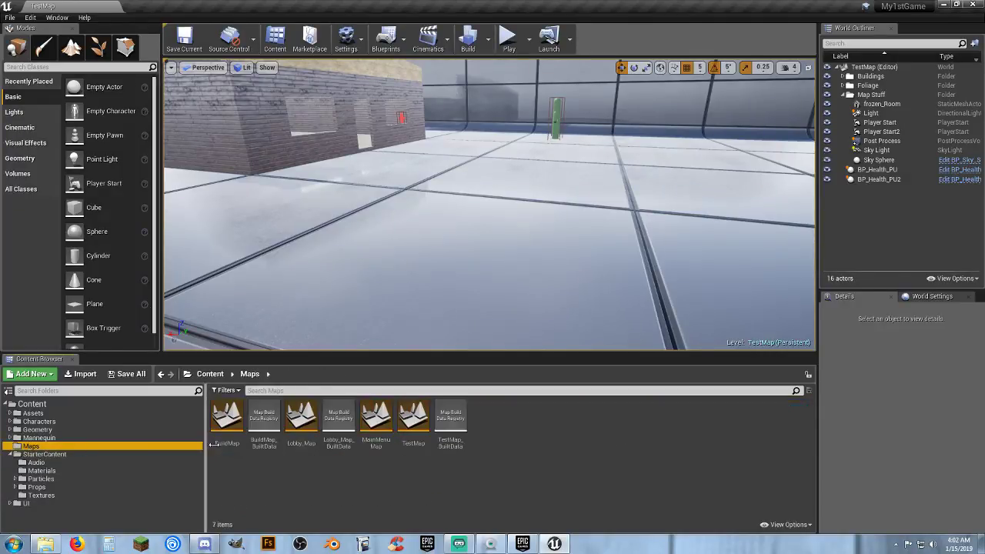
click(377, 447)
double_click(377, 444)
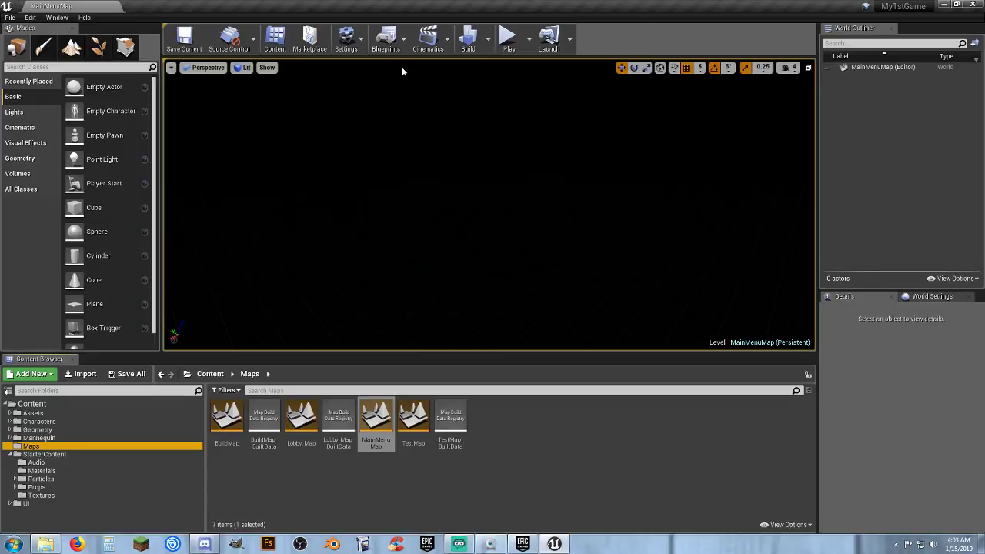
click(387, 38)
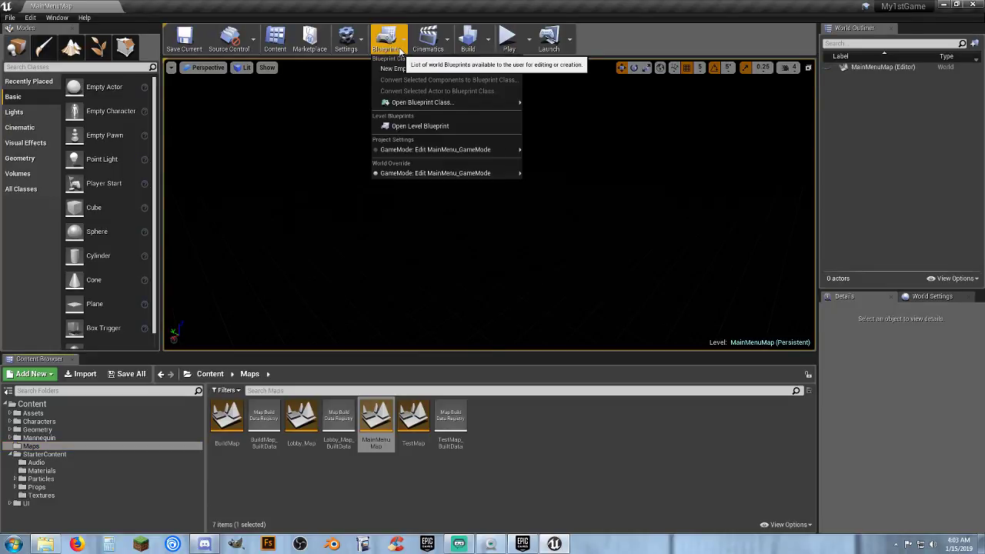
click(414, 126)
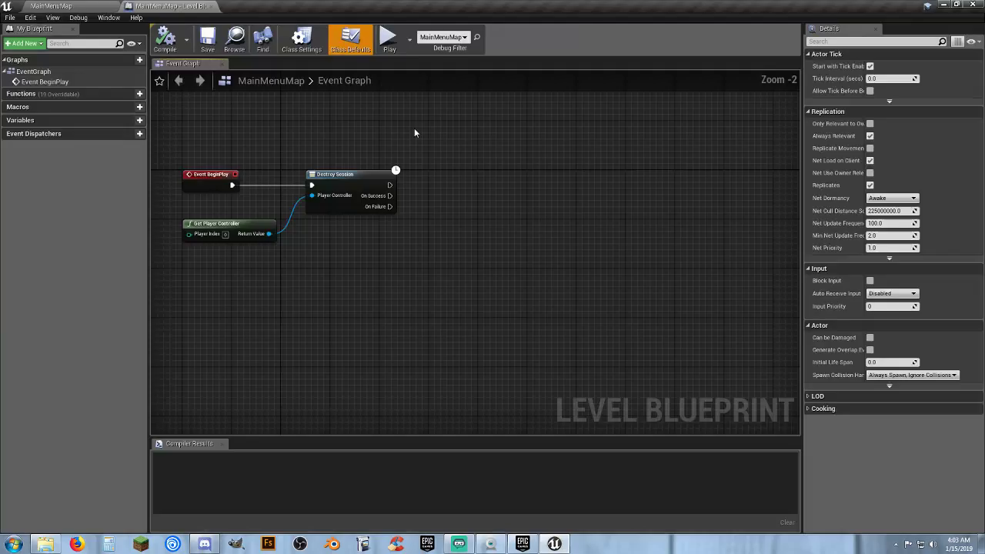
Add a Play Sound at Location node after the main execution output of Destroy Session and line it up with that node.
right_drag(341, 275, 420, 301)
drag(495, 308, 271, 183)
scroll(357, 223, up, 2)
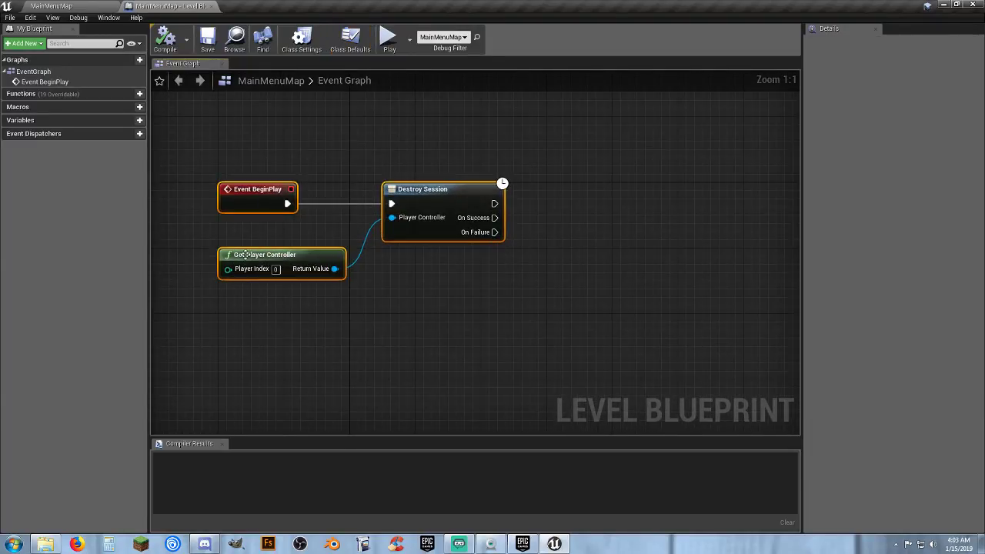
click(302, 255)
click(439, 189)
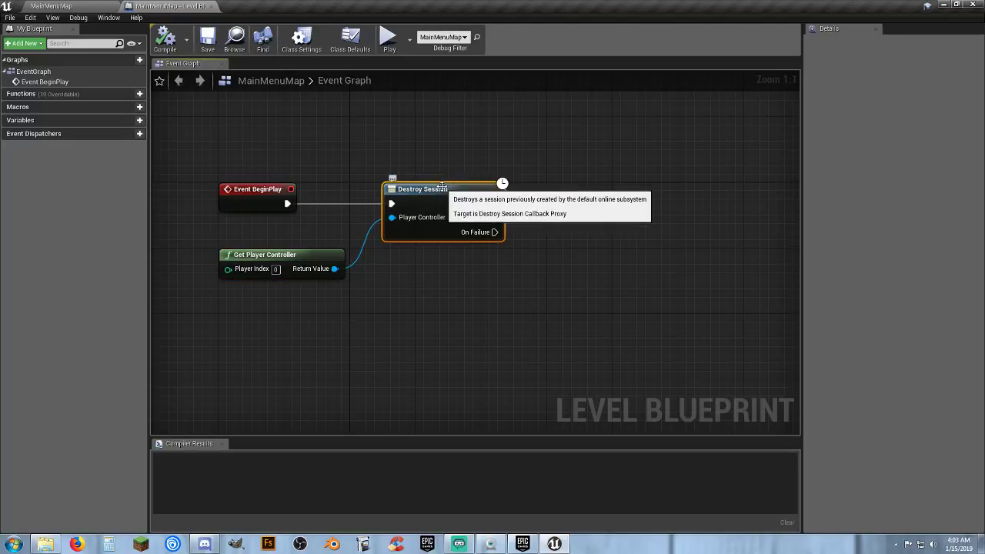
click(453, 281)
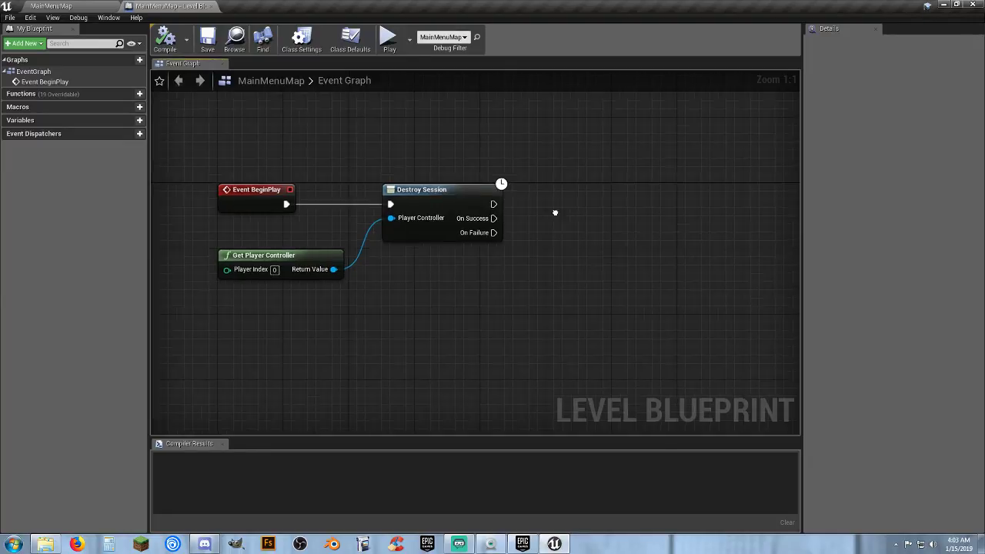
right_drag(556, 215, 526, 227)
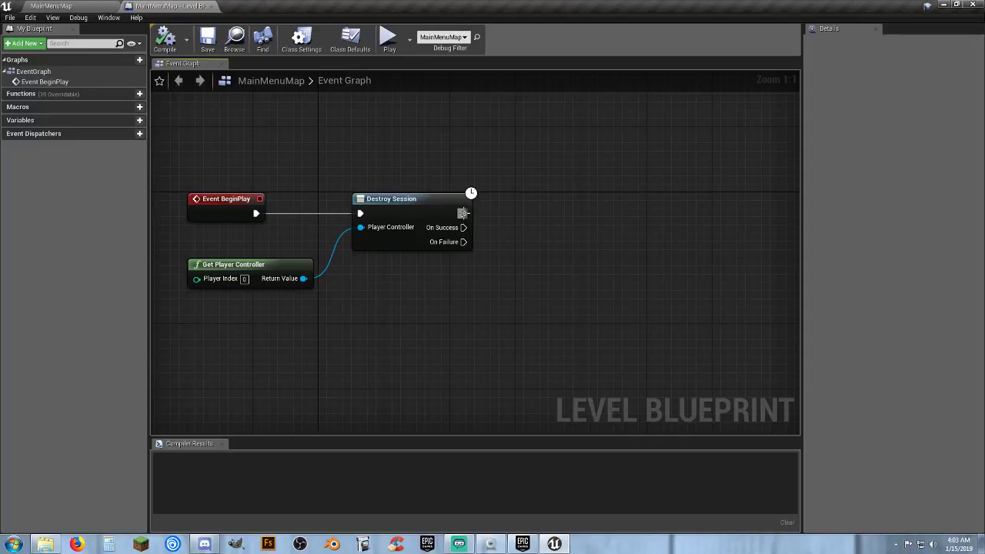
drag(461, 213, 543, 214)
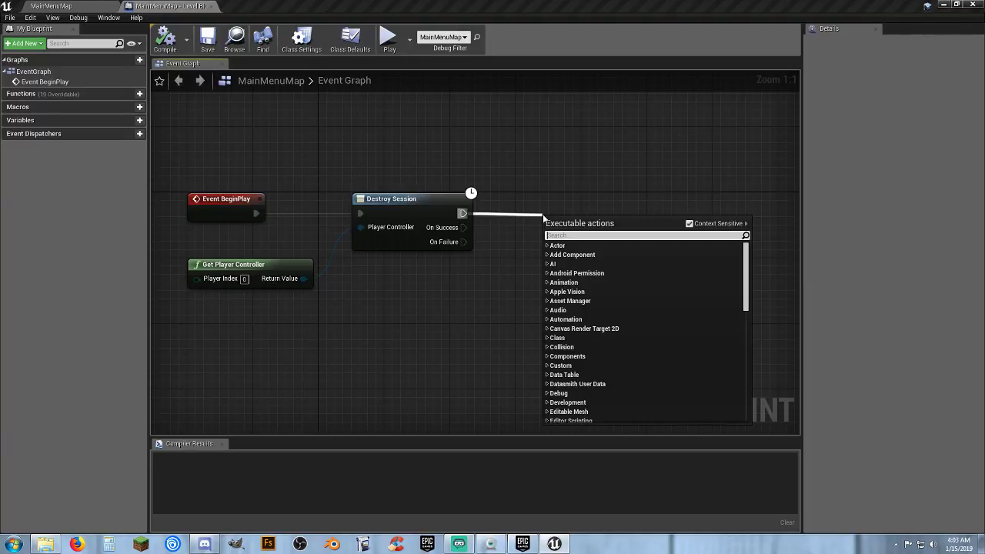
text(playso)
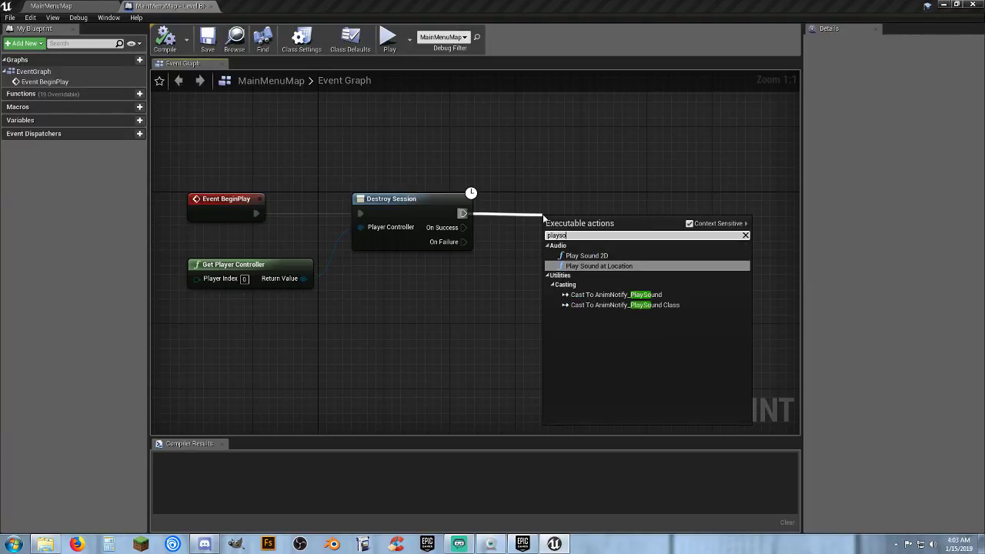
key(Return)
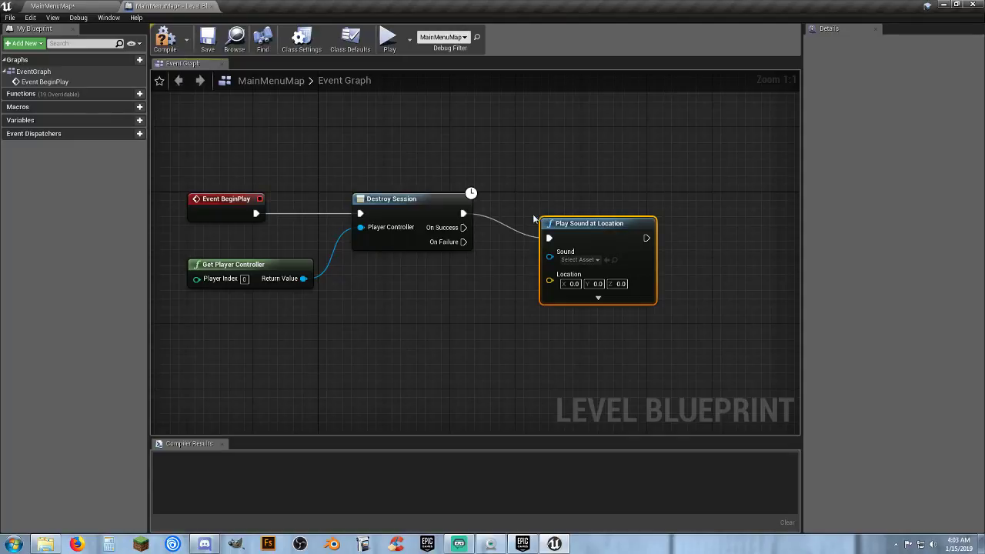
drag(567, 222, 543, 198)
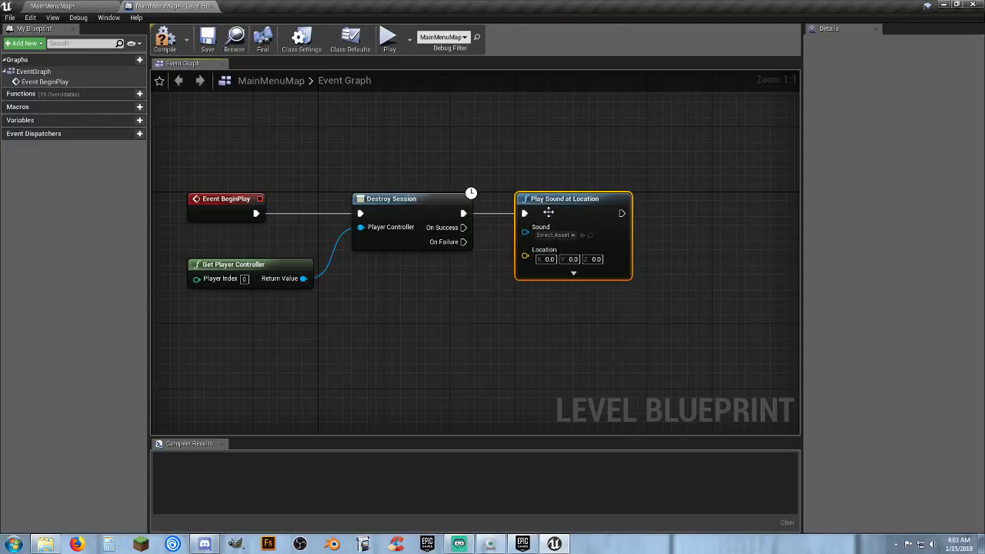
Set the sound of the Play Sound at Location node to Starter_Music_Cue.
click(562, 236)
scroll(597, 311, down, 3)
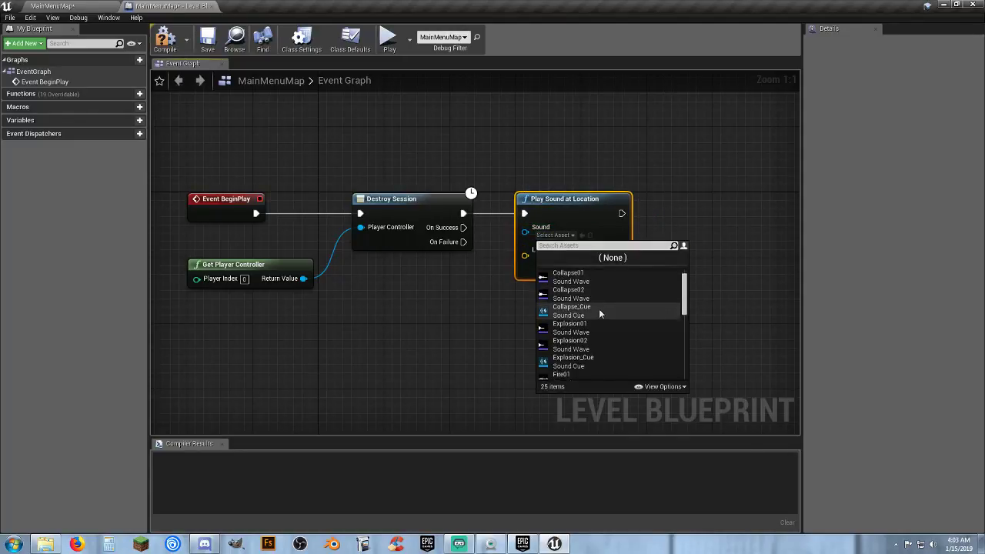
scroll(593, 323, down, 5)
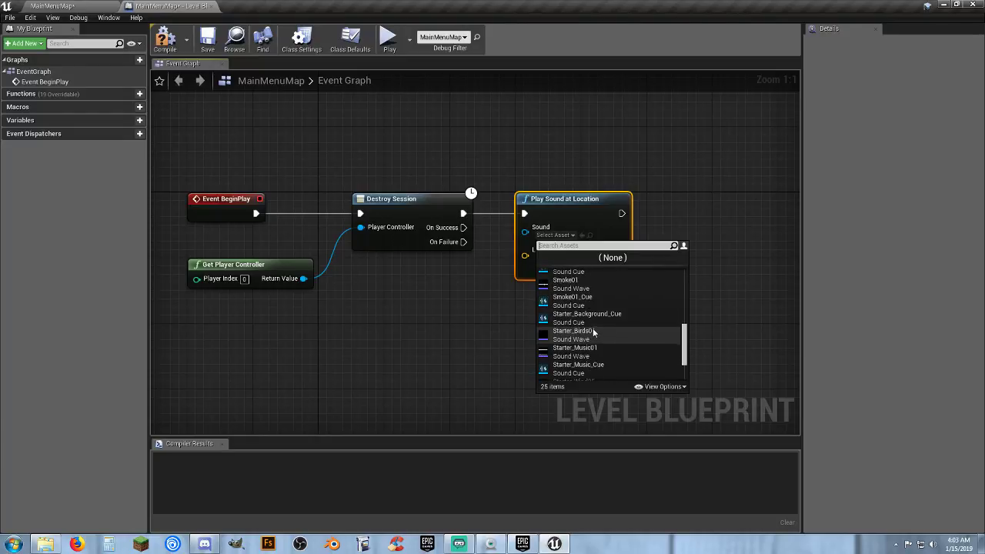
scroll(596, 327, down, 1)
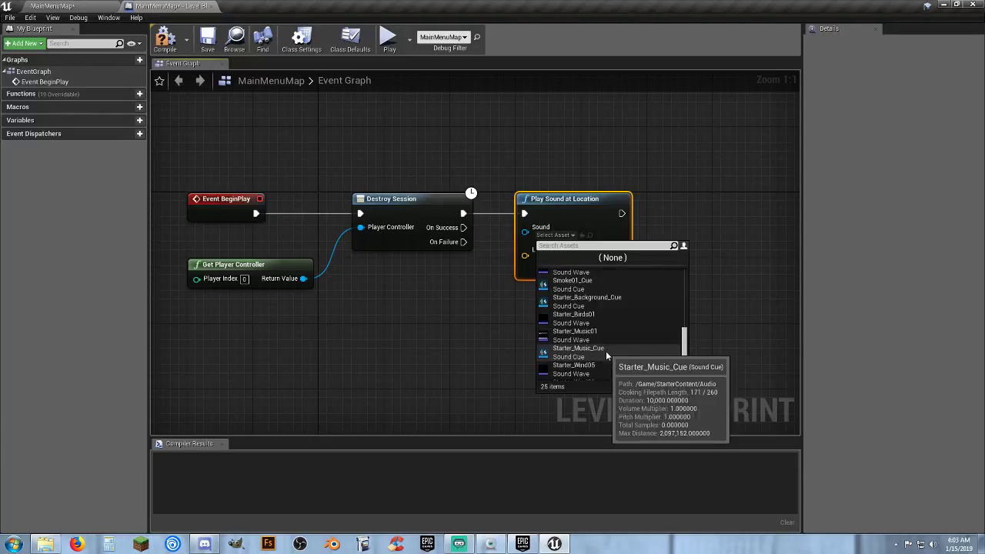
click(605, 351)
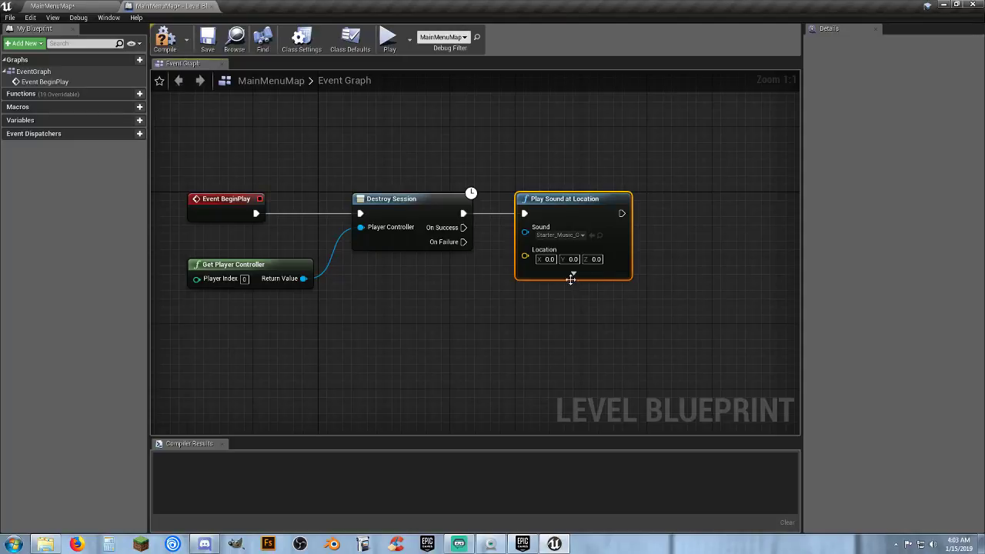
Expand the Play Sound at Location node's advanced settings, and compile and save the MainMenuMap level blueprint.
click(571, 277)
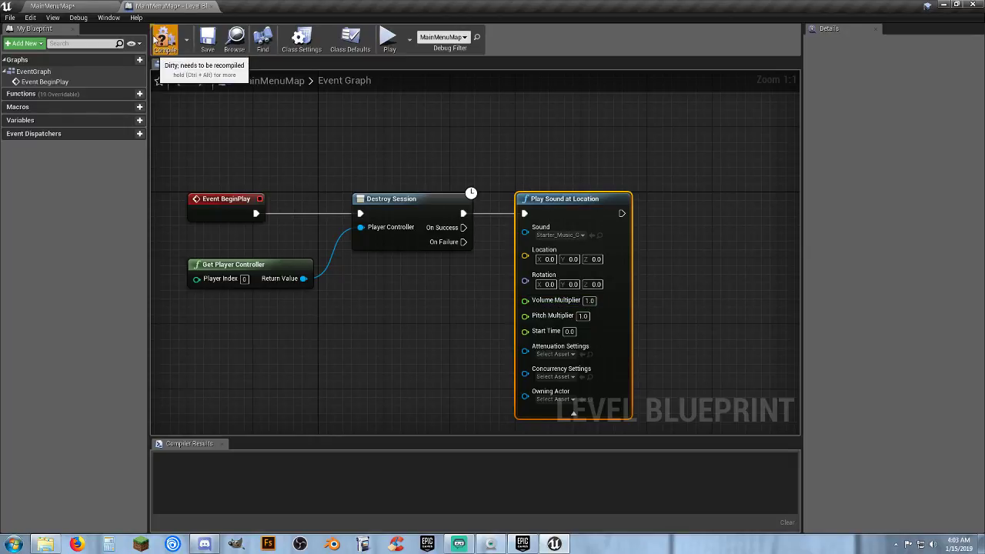
click(163, 39)
click(206, 39)
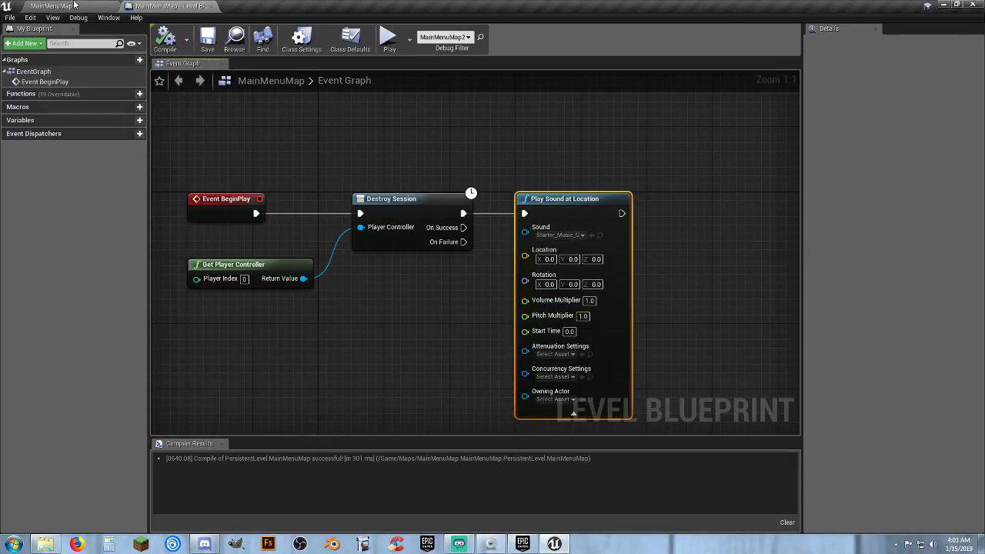
Play-test MainMenuMap from the level editor to hear the menu music, and stop the session.
click(75, 7)
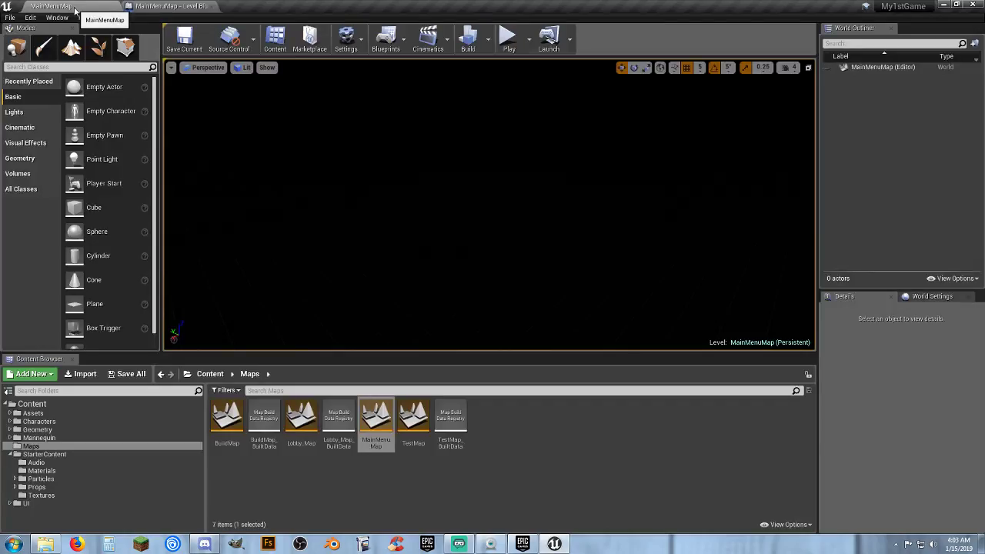
click(509, 43)
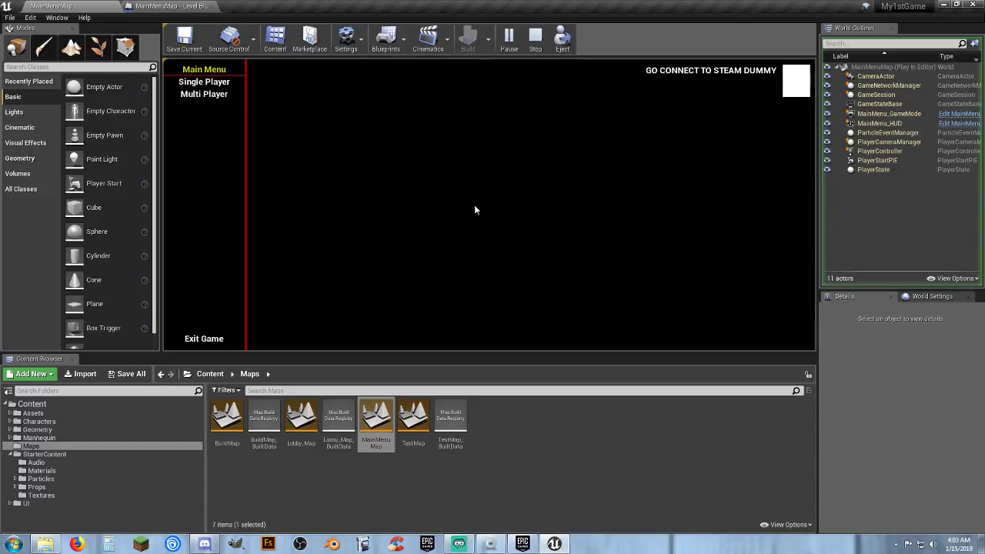
click(535, 40)
Review the advanced settings of the Play Sound at Location node in the level blueprint, including its Volume Multiplier.
click(192, 6)
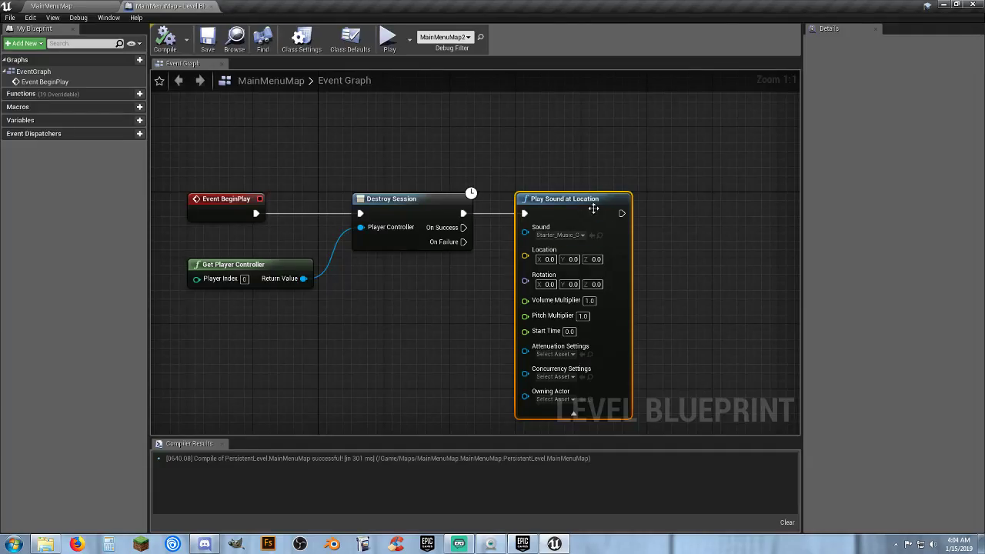
click(573, 417)
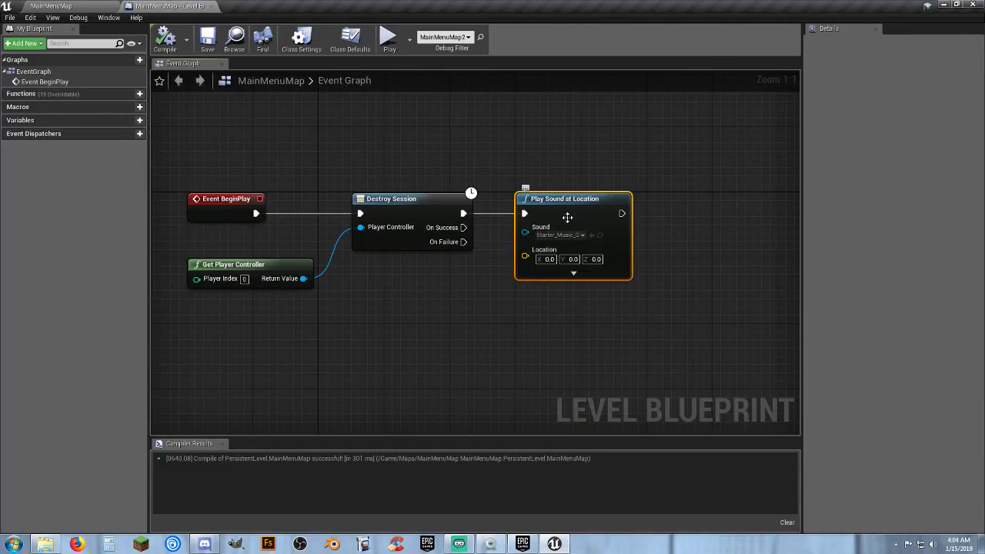
click(576, 277)
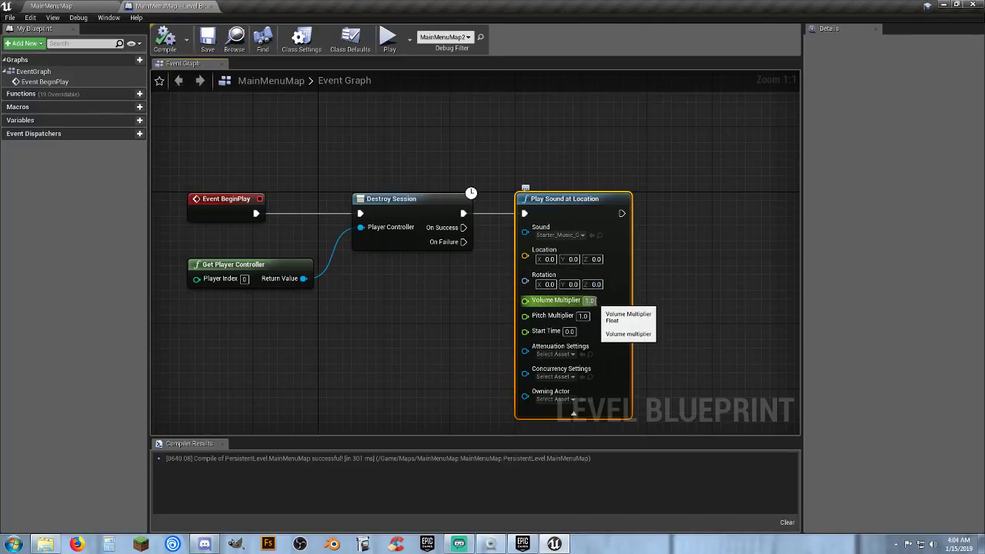
click(588, 300)
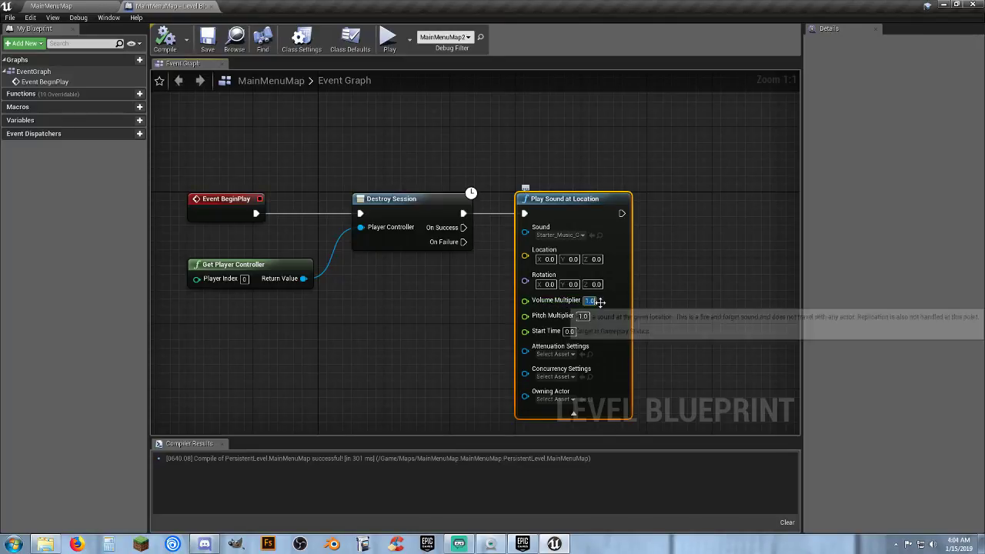
click(444, 311)
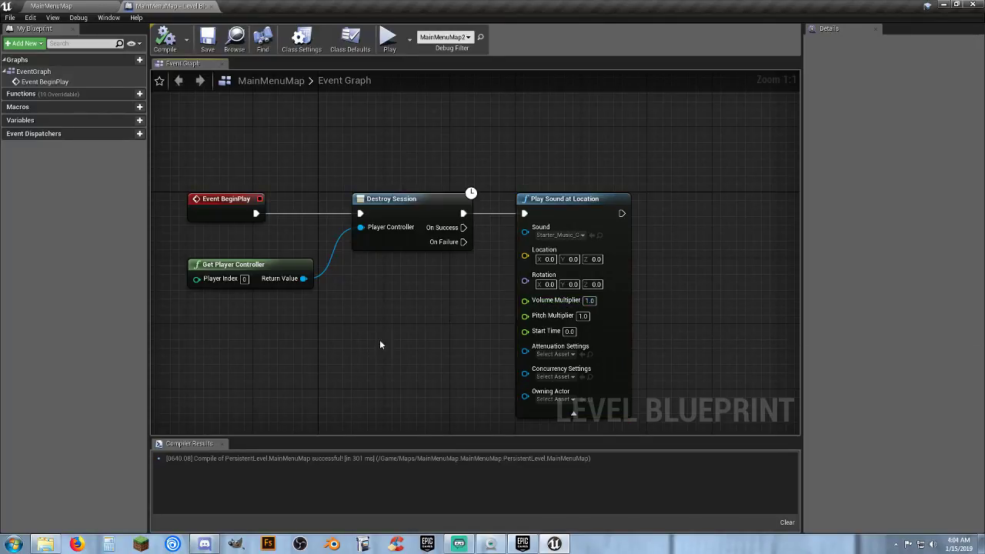
Close the MainMenuMap level blueprint and open TestMap from the Maps folder.
click(211, 8)
click(558, 470)
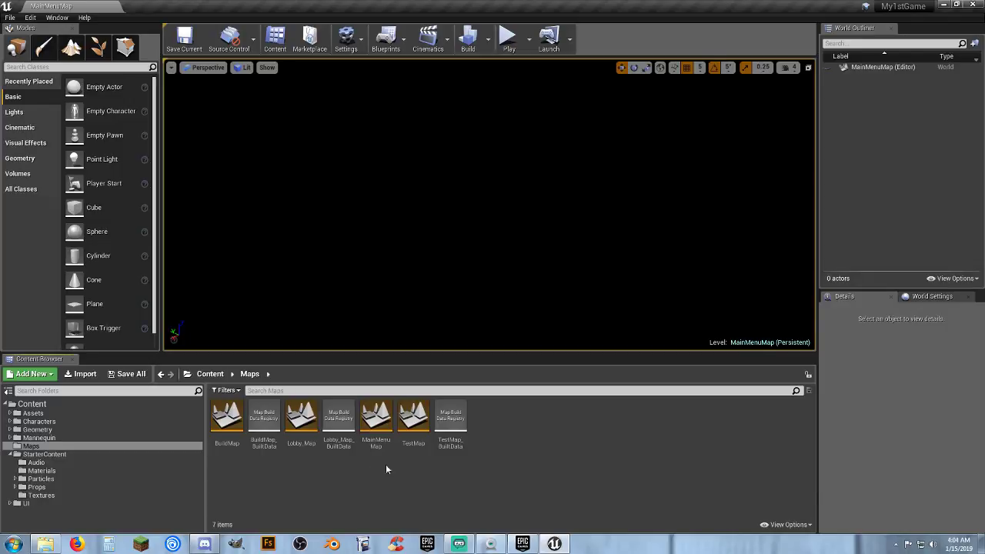
double_click(413, 419)
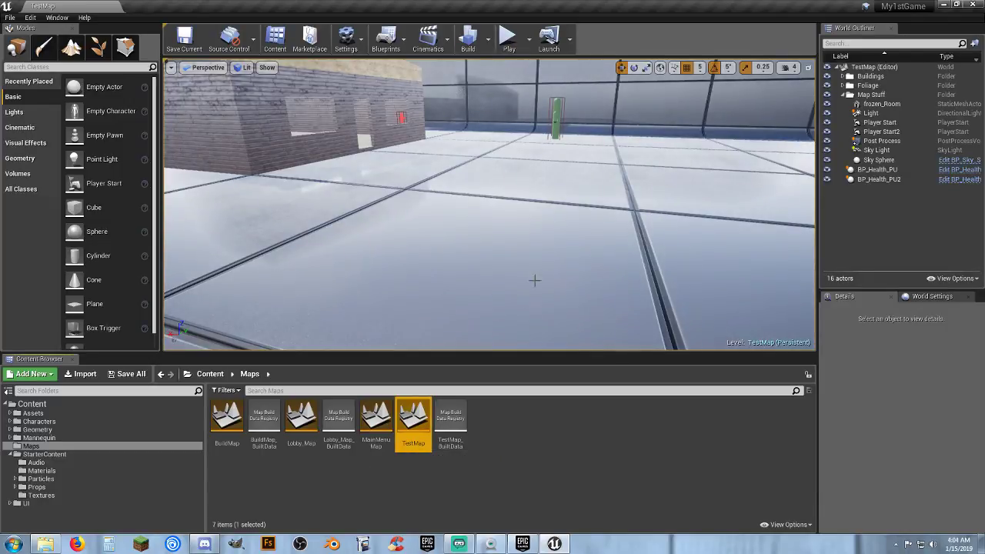
right_drag(534, 281, 596, 288)
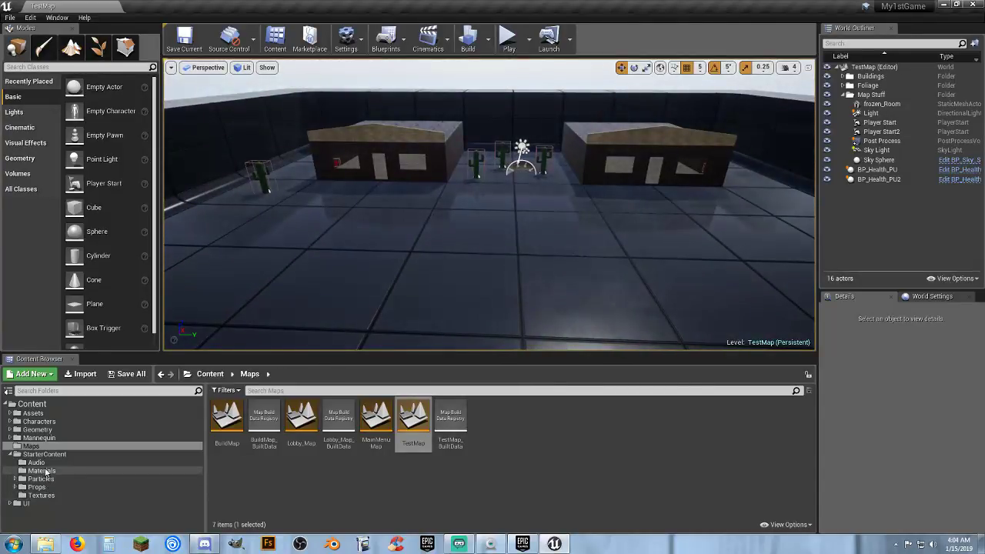
Open Starter_Background_Cue from StarterContent's Audio folder and inspect its three looping wave players.
click(36, 463)
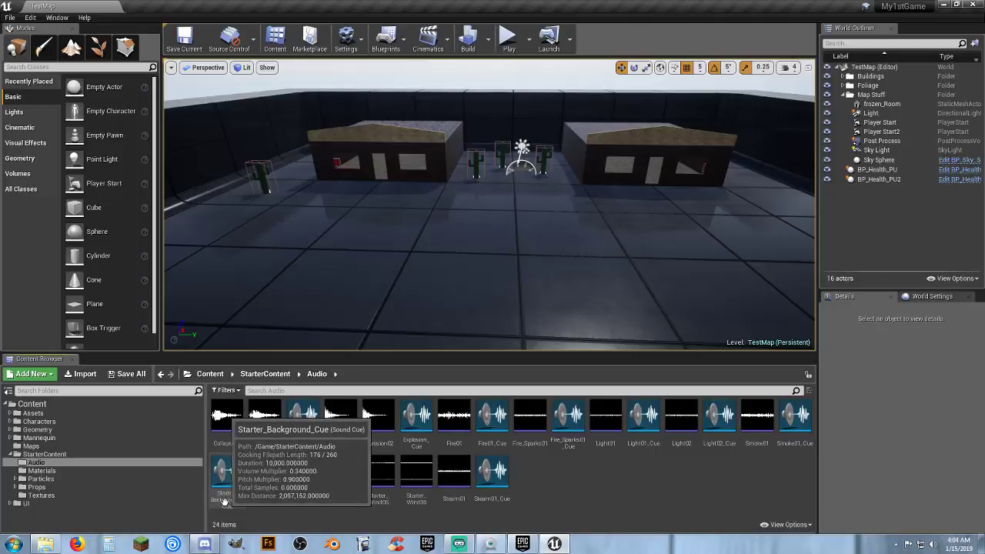
double_click(227, 470)
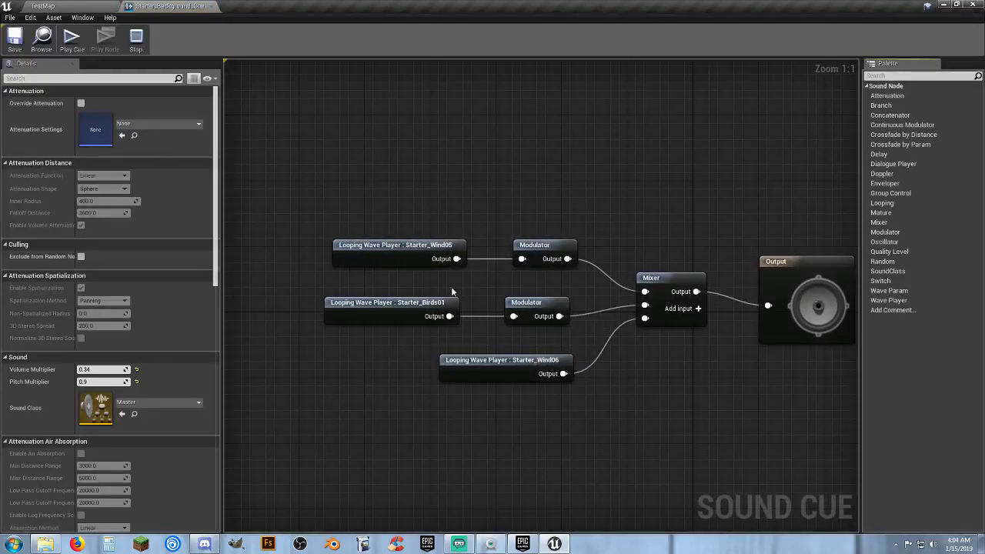
click(397, 256)
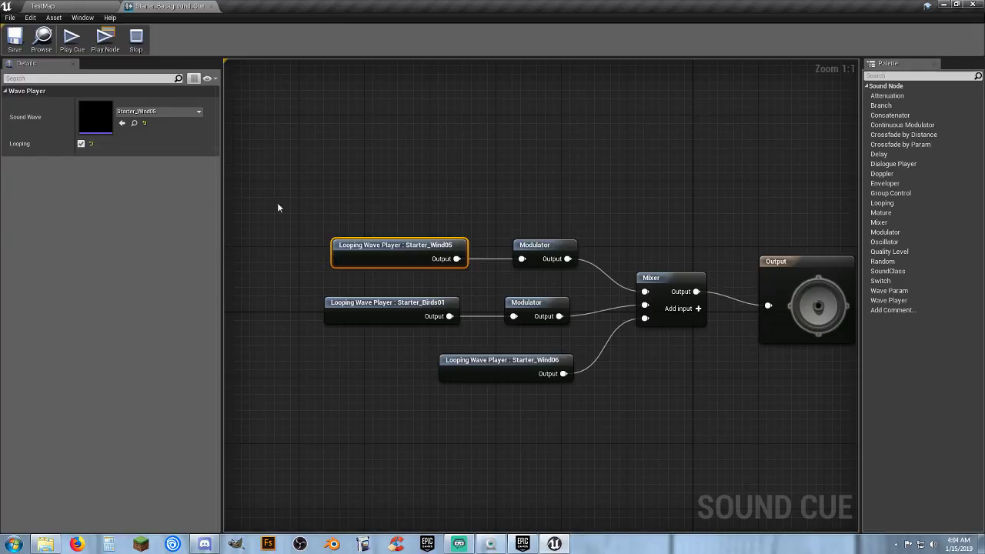
click(362, 308)
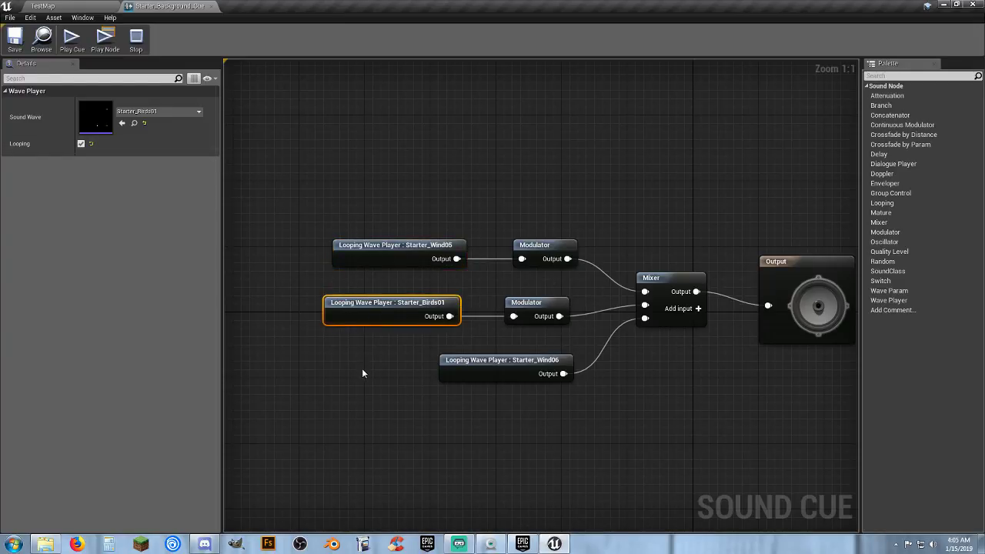
click(508, 359)
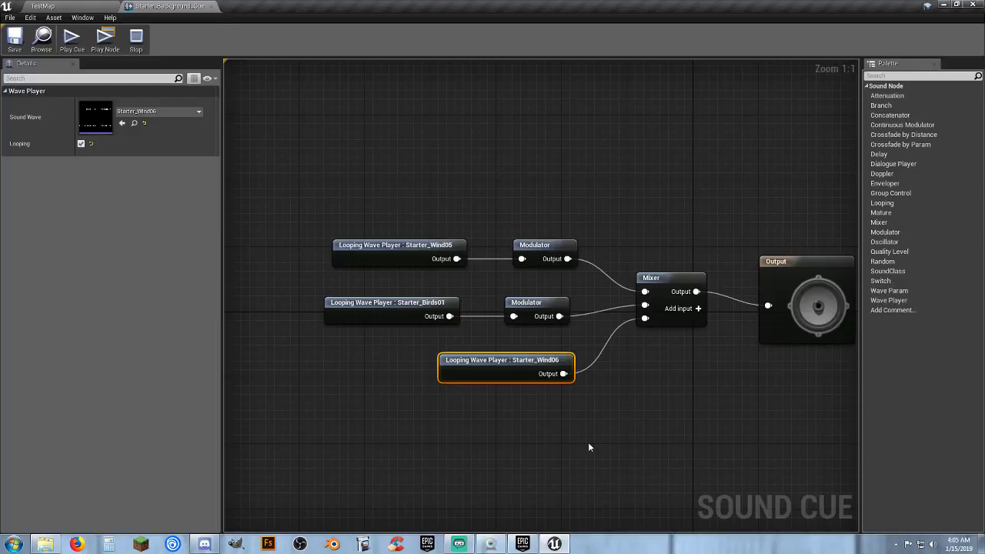
Check the Modulator, Mixer and Output nodes of Starter_Background_Cue and save the cue.
right_drag(588, 442, 568, 436)
drag(481, 230, 551, 318)
drag(628, 236, 652, 269)
click(400, 267)
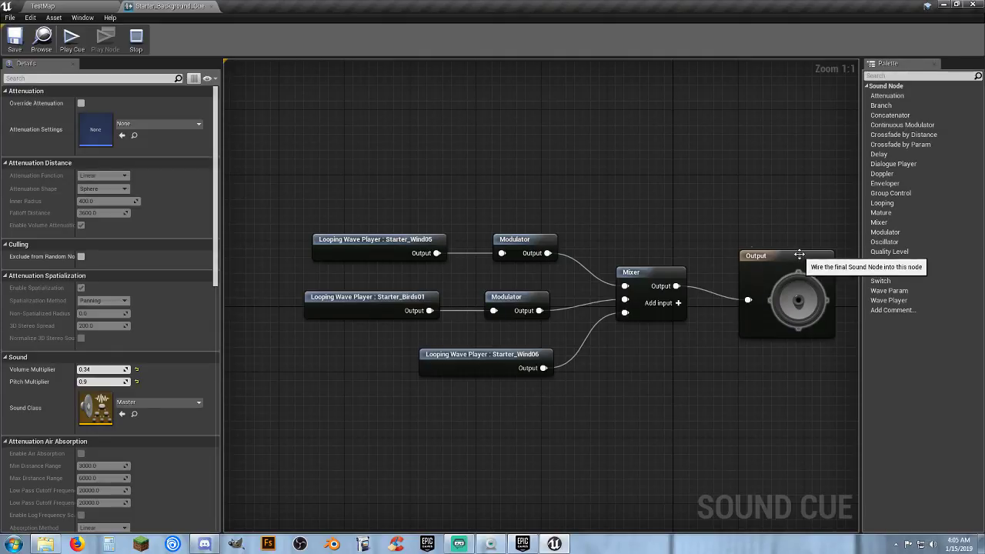
click(748, 253)
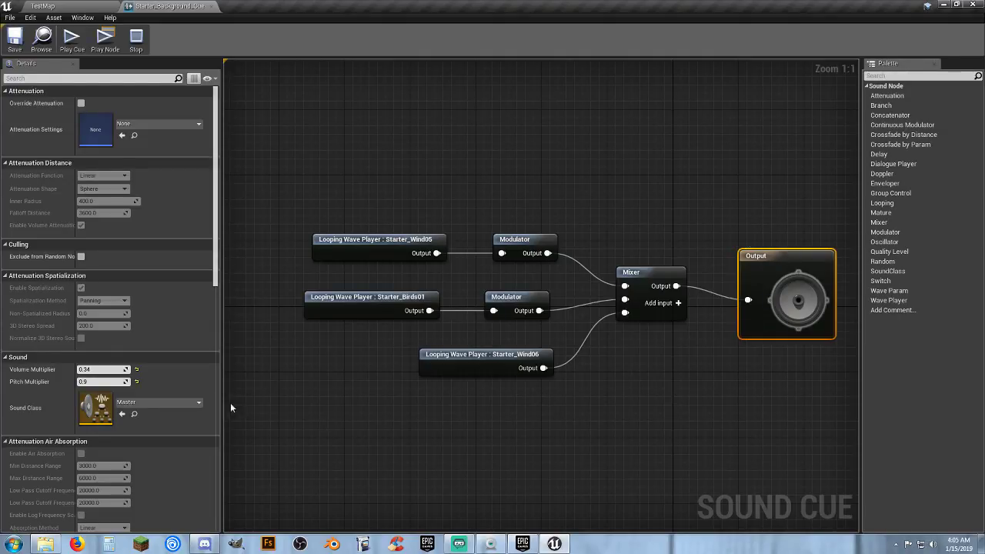
click(731, 373)
click(14, 37)
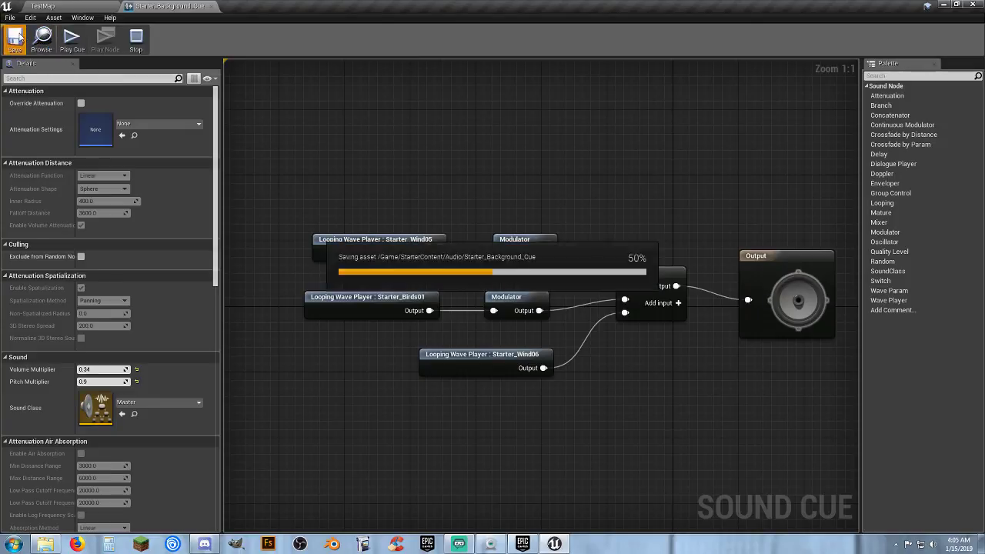
Try placing Starter_Background_Cue on the TestMap floor as an ambient sound, and delete that actor.
click(46, 6)
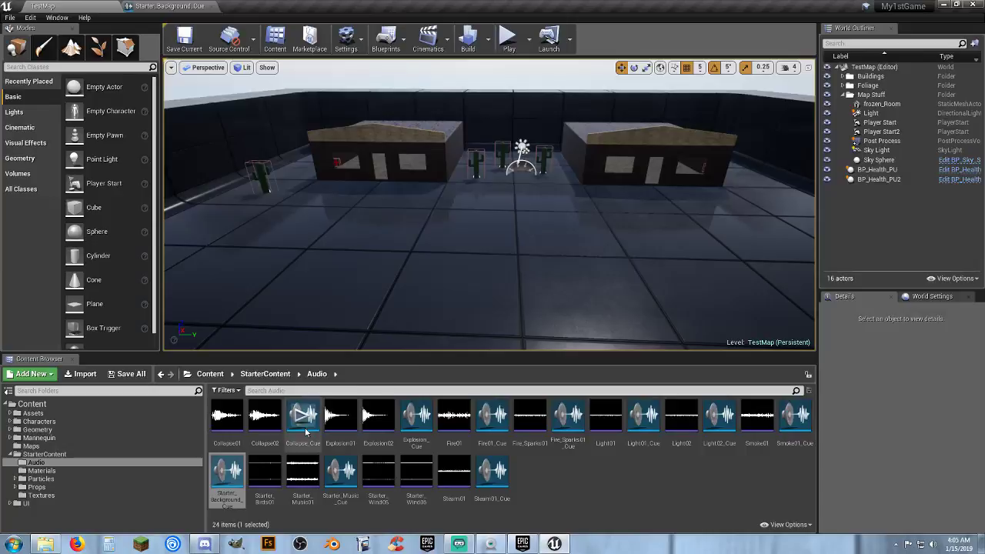
click(227, 498)
drag(227, 499, 516, 292)
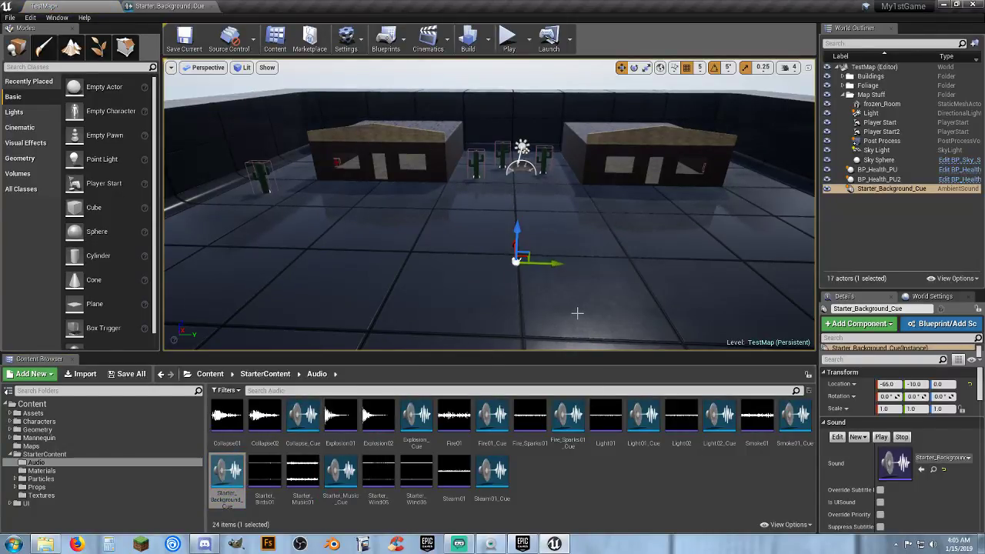
key(Delete)
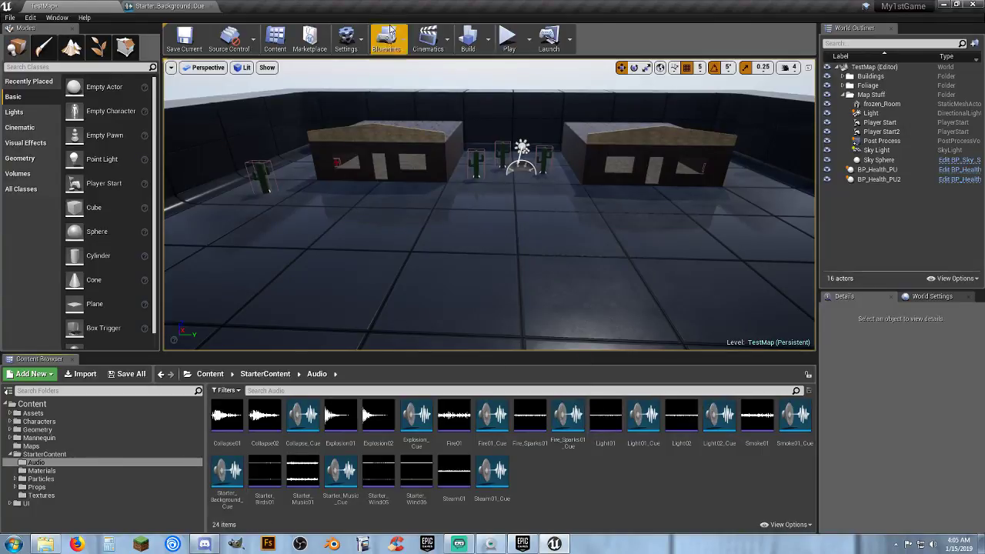
Close the sound cue, open TestMap's level blueprint and delete the unneeded default node below Event BeginPlay.
click(212, 7)
click(390, 46)
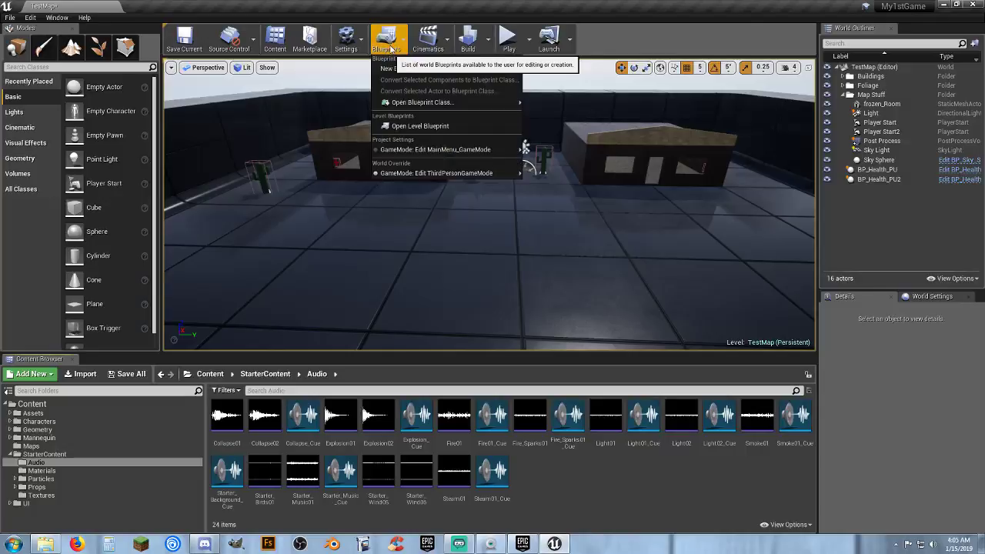
click(423, 127)
drag(613, 360, 468, 276)
key(Delete)
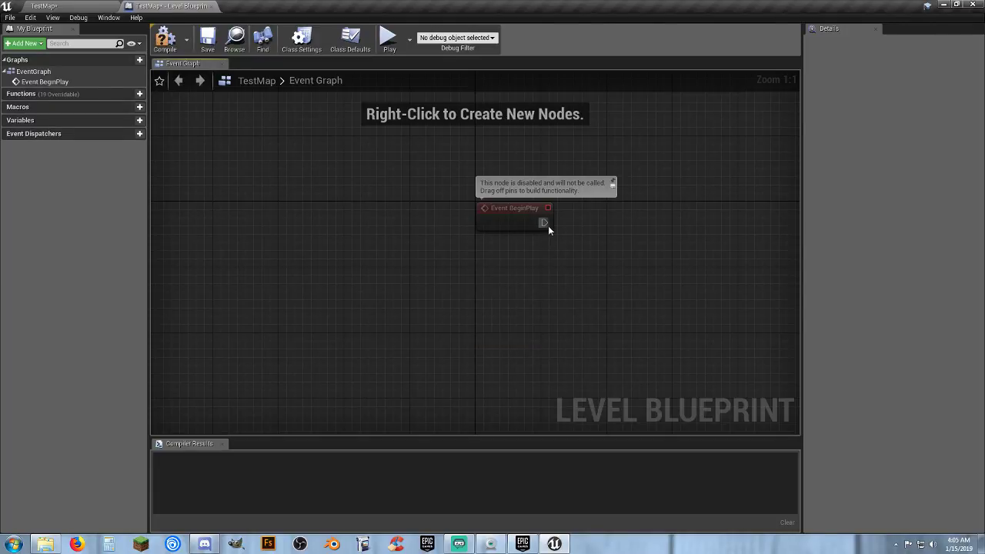
Add a Play Sound at Location node to the execution output of Event BeginPlay and line it up with that event.
drag(547, 225, 610, 222)
text(pla)
text(ysou)
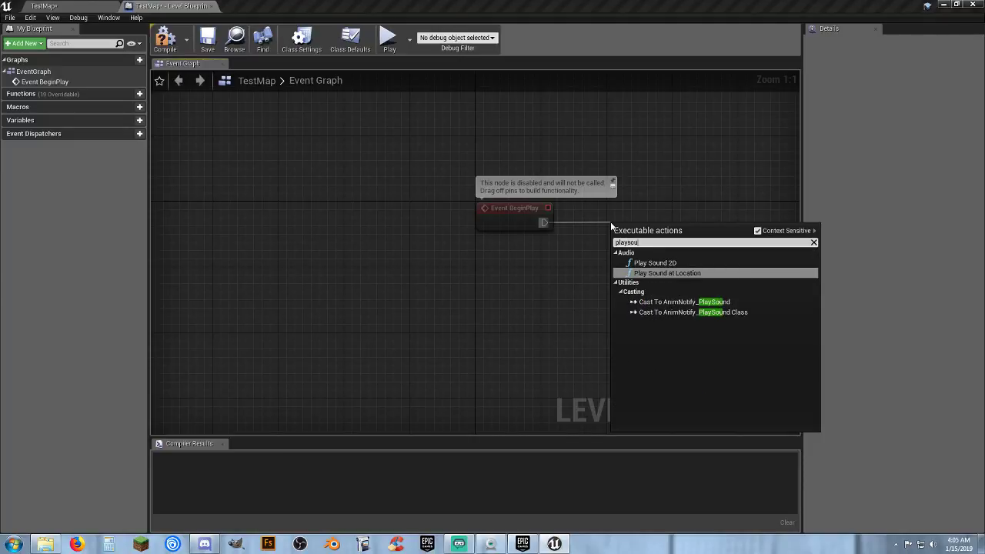
key(Return)
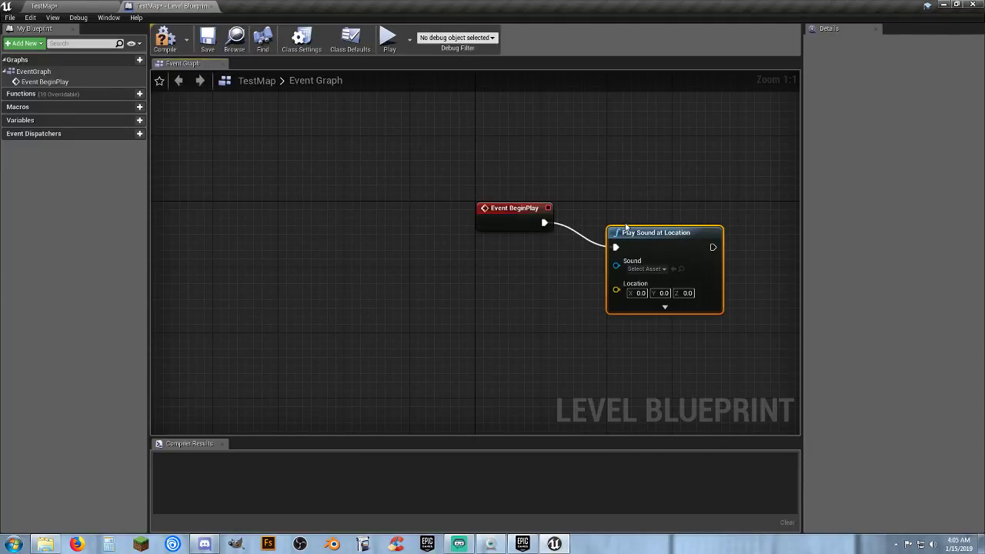
drag(625, 226, 626, 203)
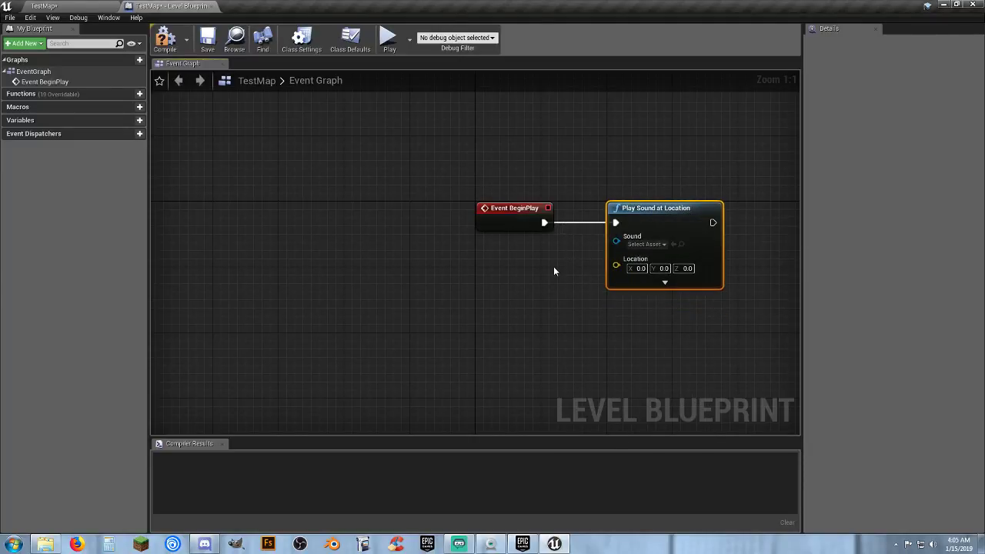
right_drag(554, 270, 507, 271)
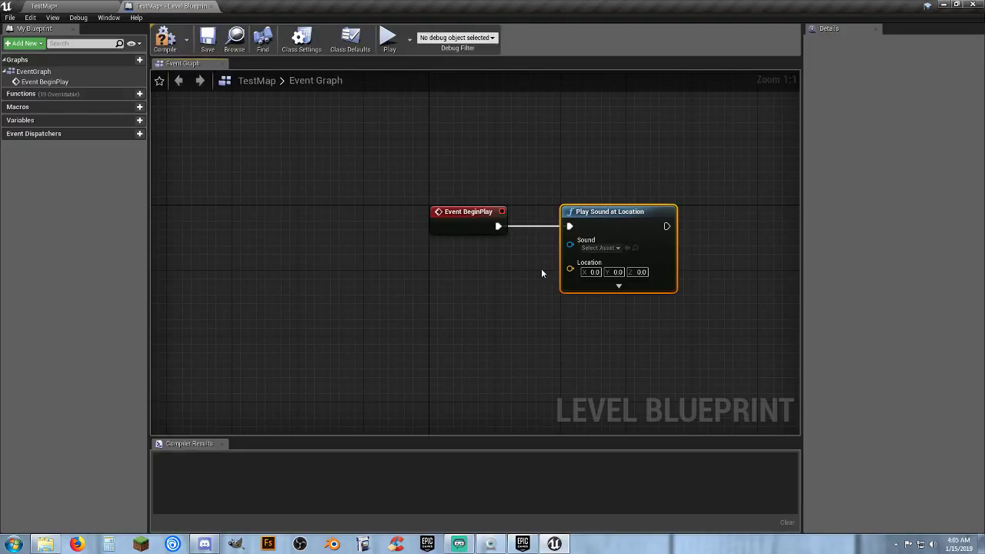
Set the Play Sound at Location node's sound to Starter_Background_Cue, then compile and save TestMap's level blueprint.
click(604, 248)
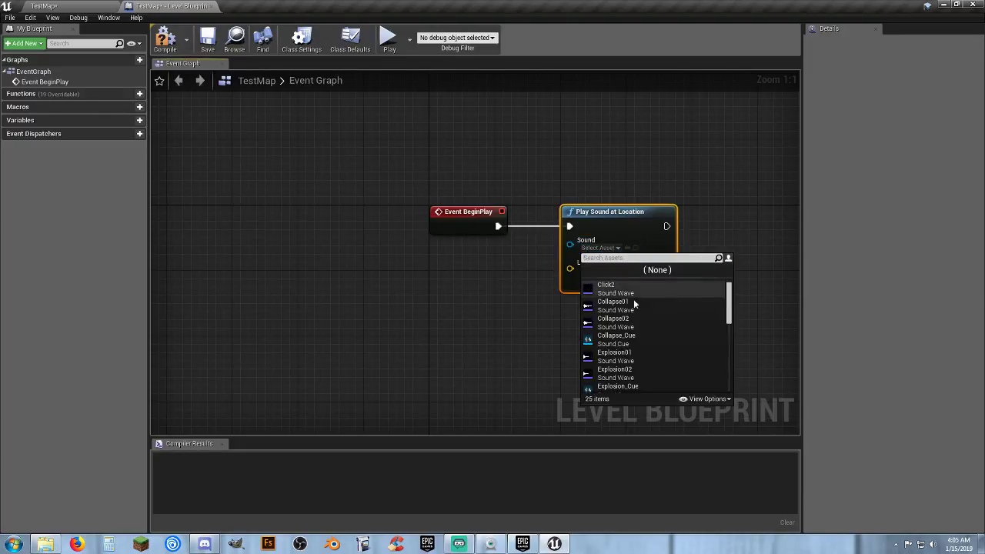
scroll(655, 323, down, 5)
scroll(657, 326, down, 4)
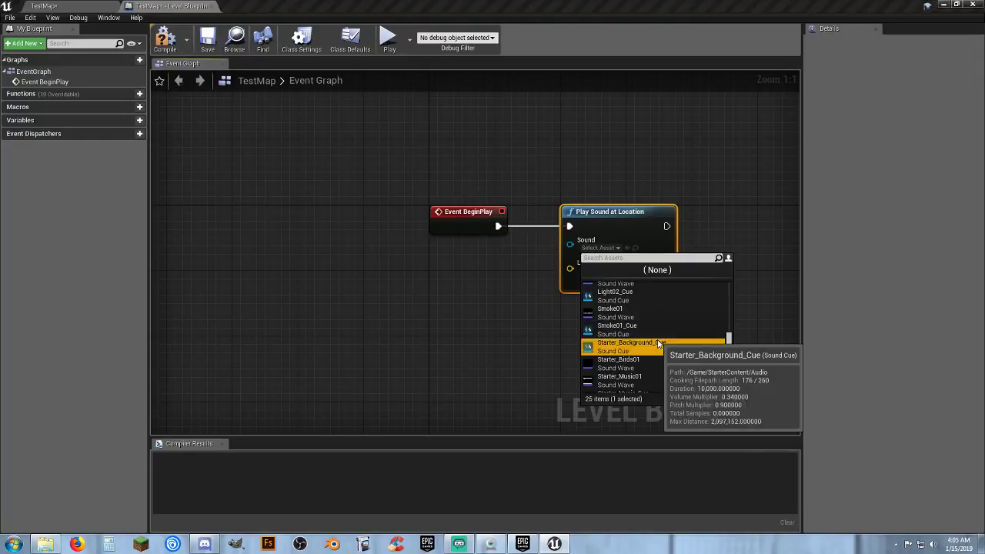
click(633, 344)
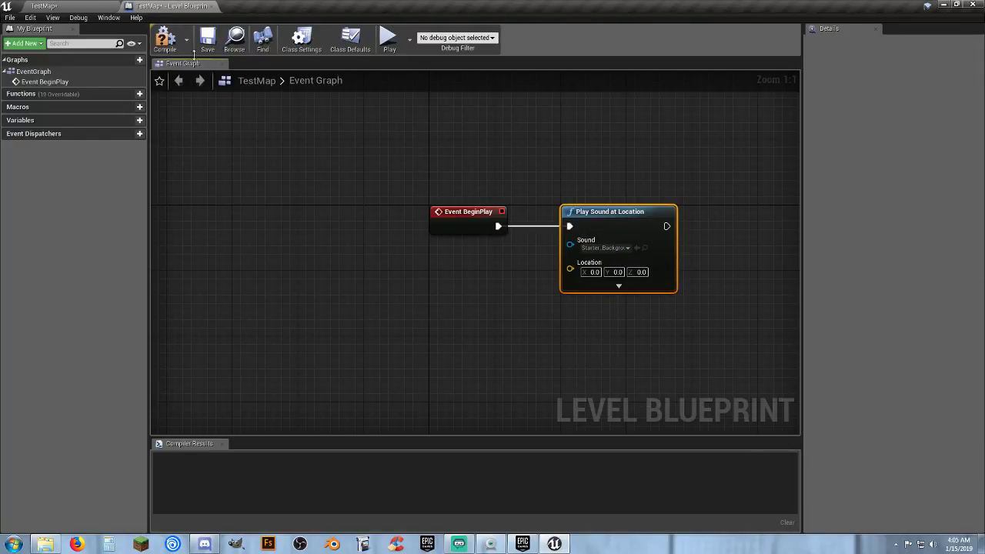
click(165, 39)
click(207, 39)
Play-test TestMap, running the character around the buildings to listen for the background sound, and end the session.
click(88, 5)
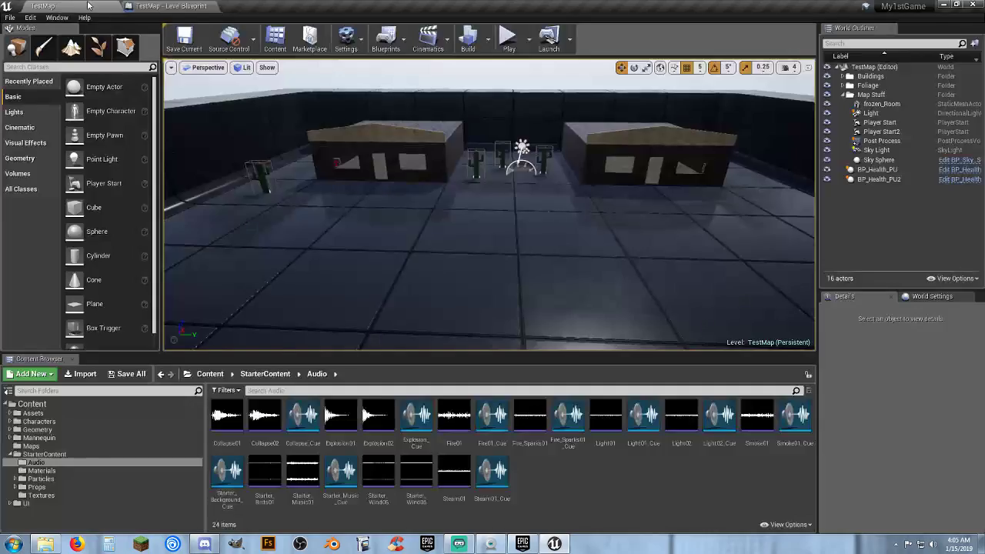
click(507, 37)
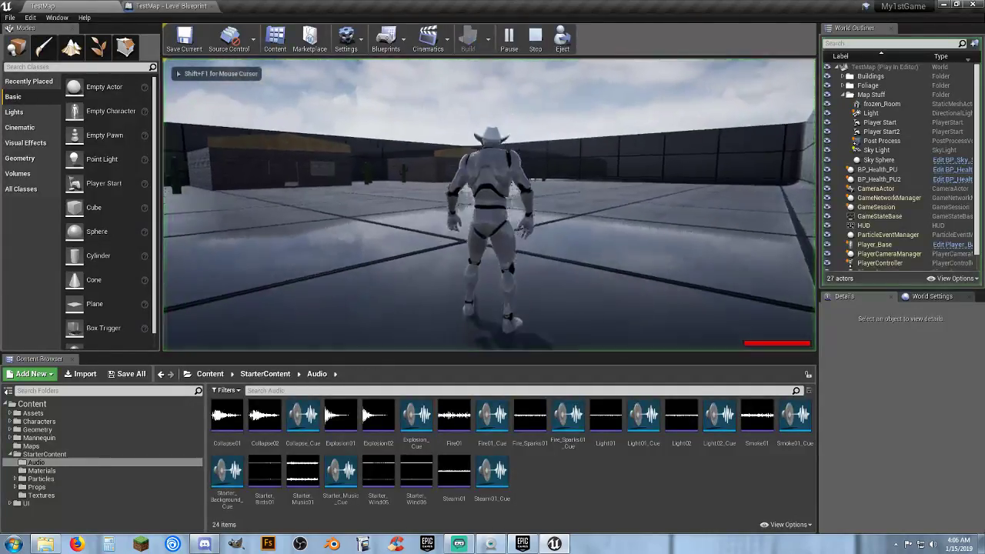
key(w)
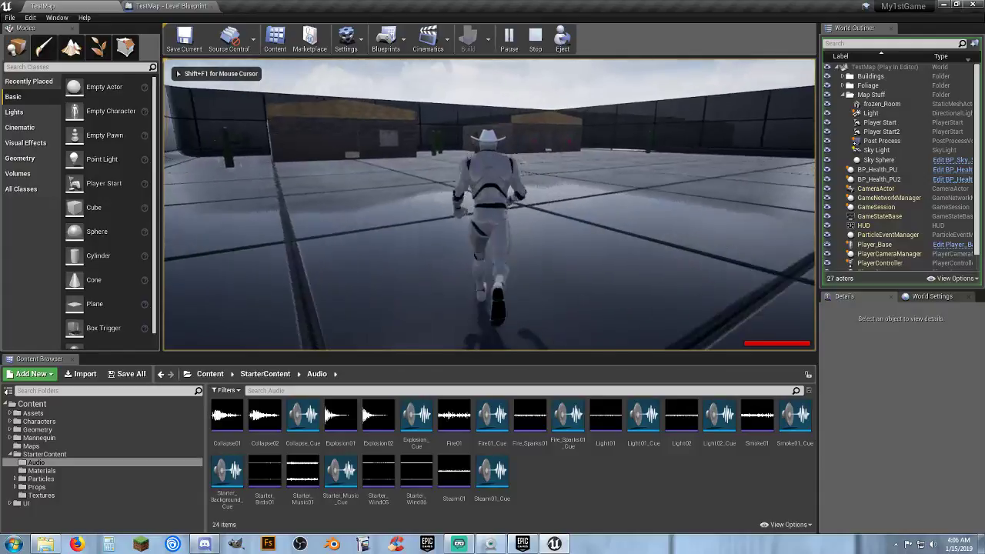
key(d)
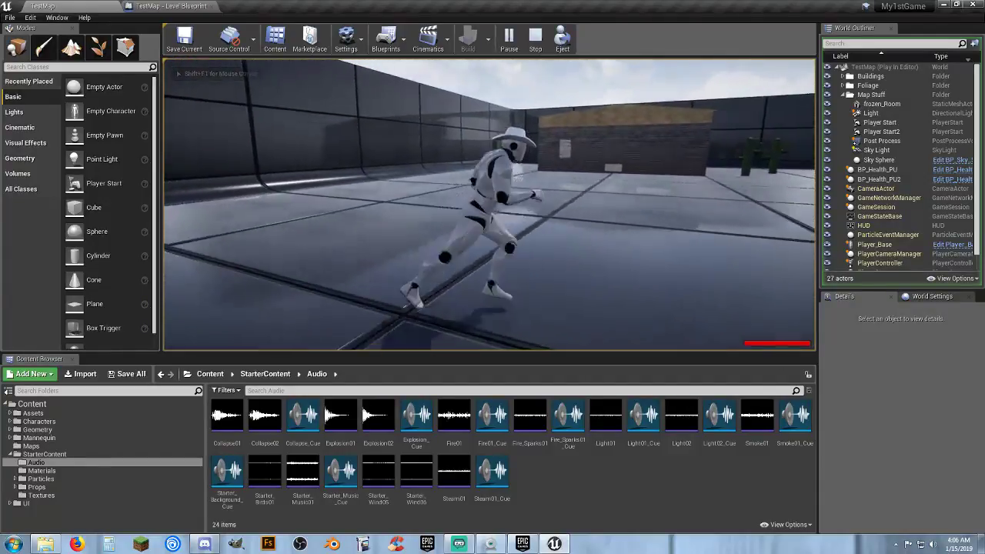
key(w)
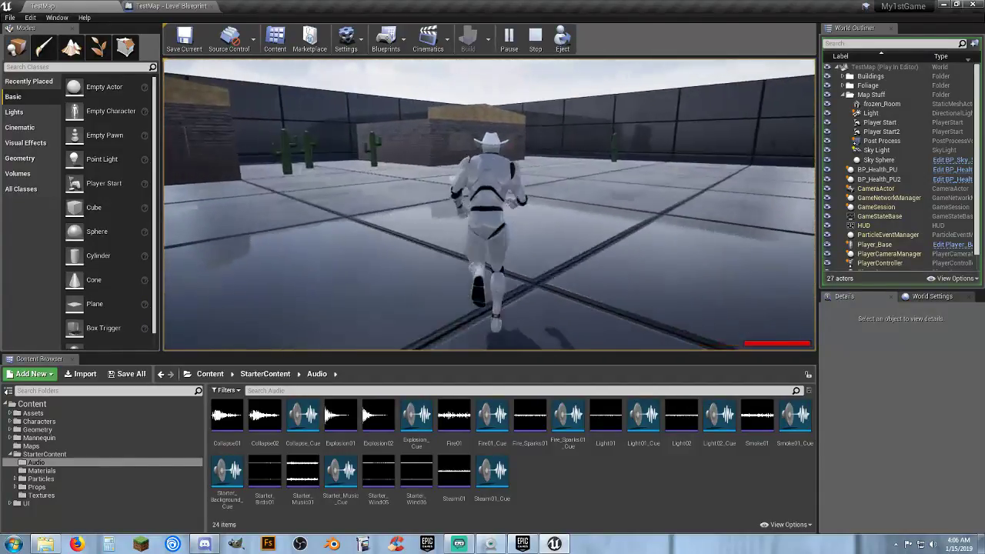
key(w)
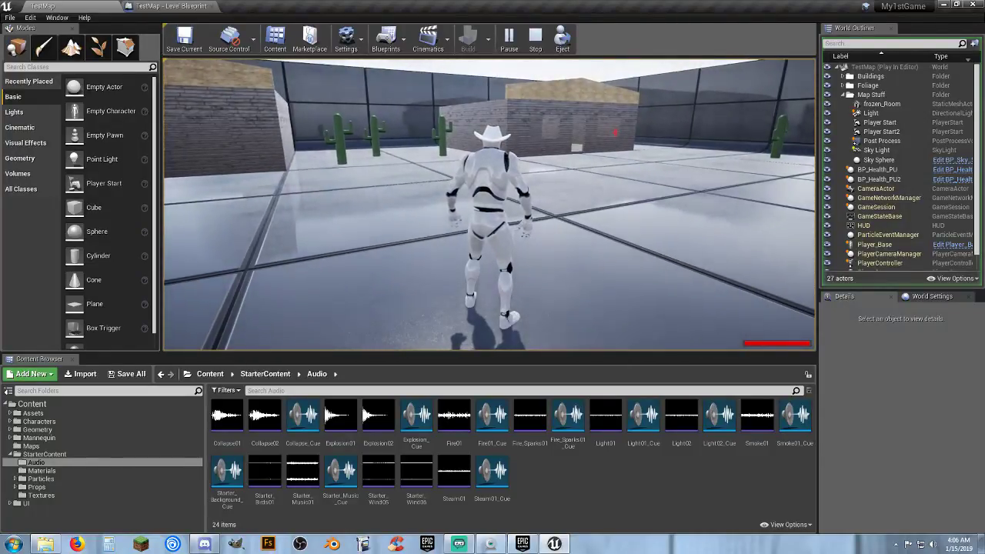
key(w)
key(w)
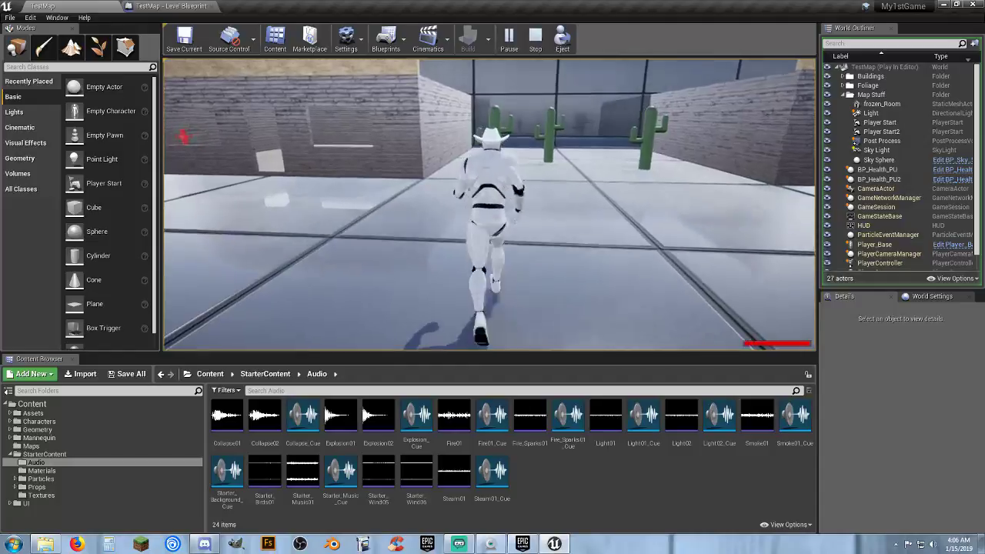
key(w)
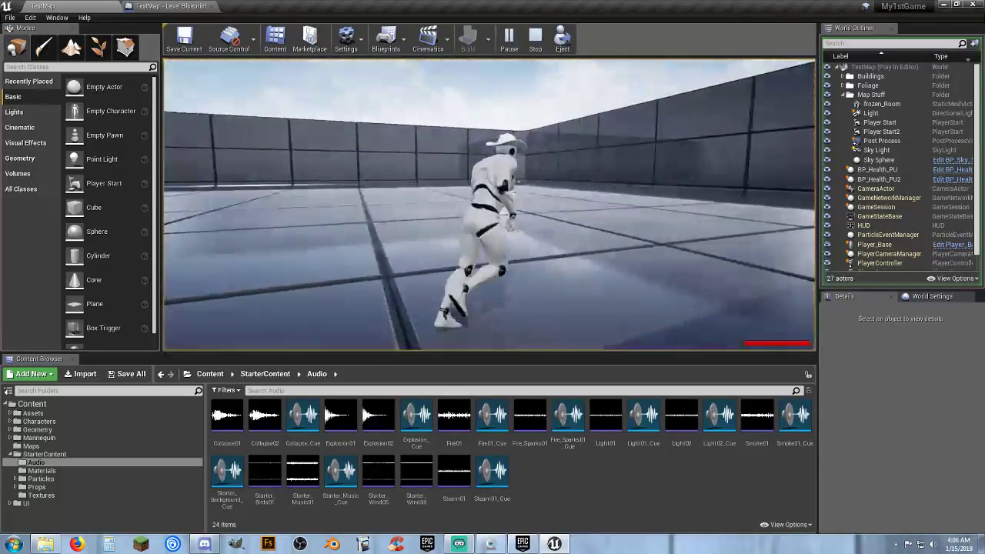
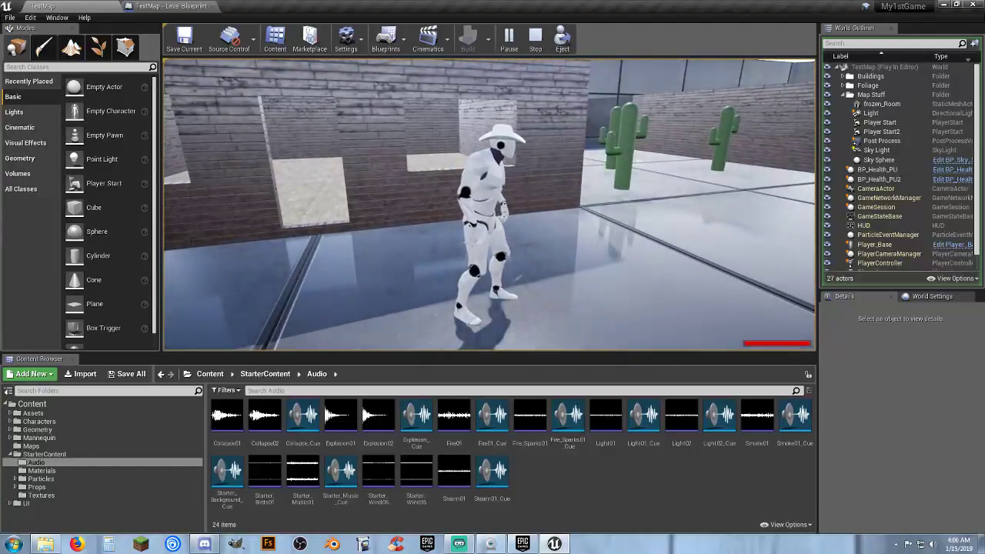
key(Escape)
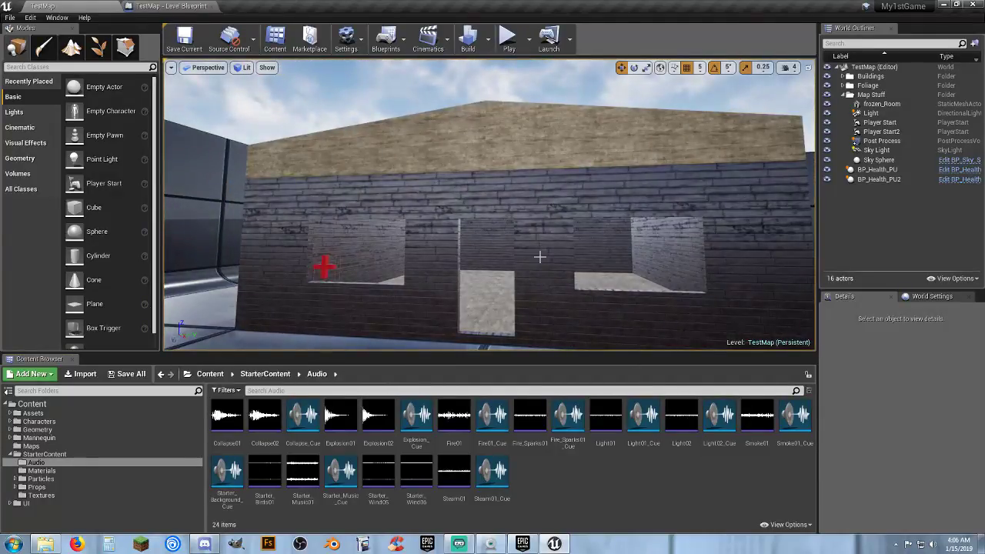
key(w)
right_drag(540, 257, 555, 271)
key(s)
key(w)
key(s)
key(w)
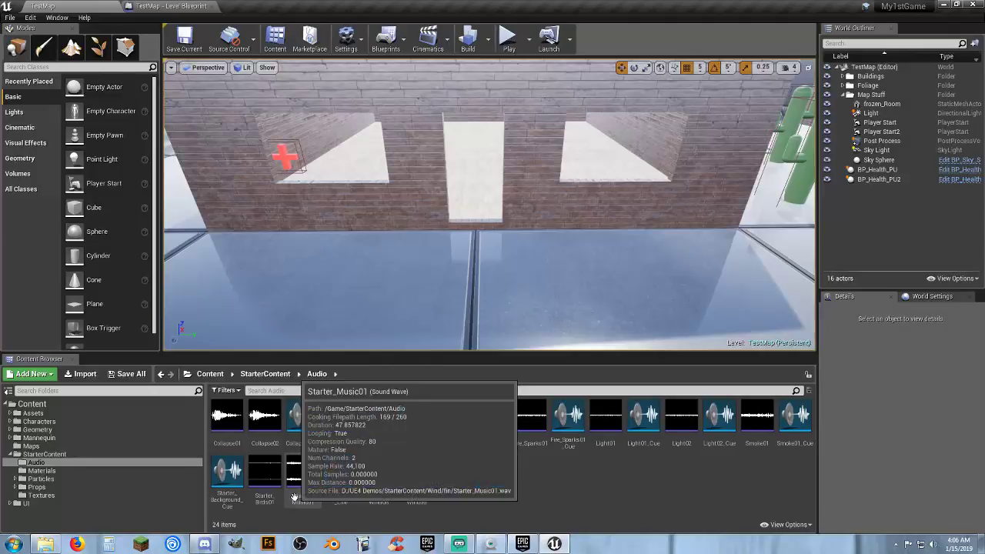
Preview the Starter_Music01 sound wave and create a sound cue from it named Bar_Tune_Cue.
click(303, 472)
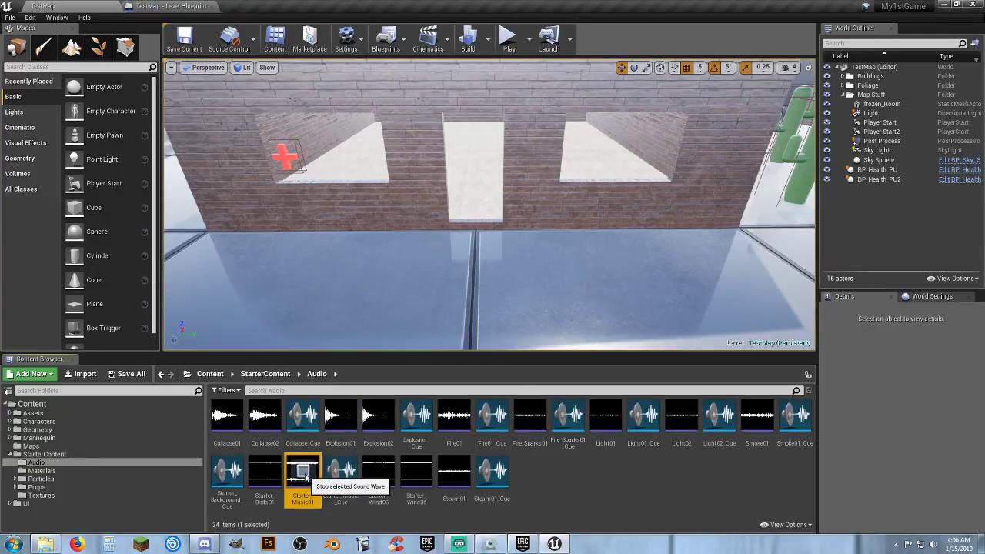
right_click(300, 497)
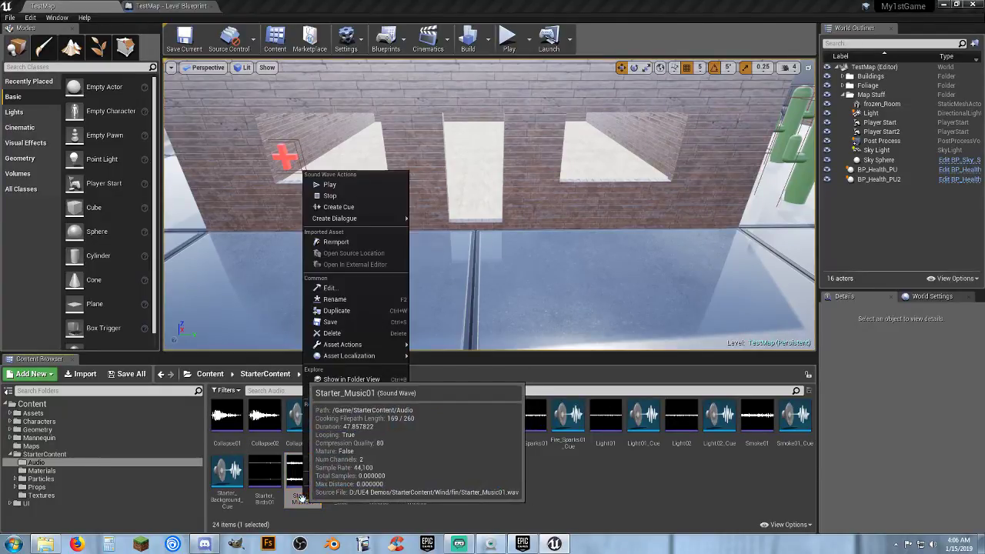
click(353, 206)
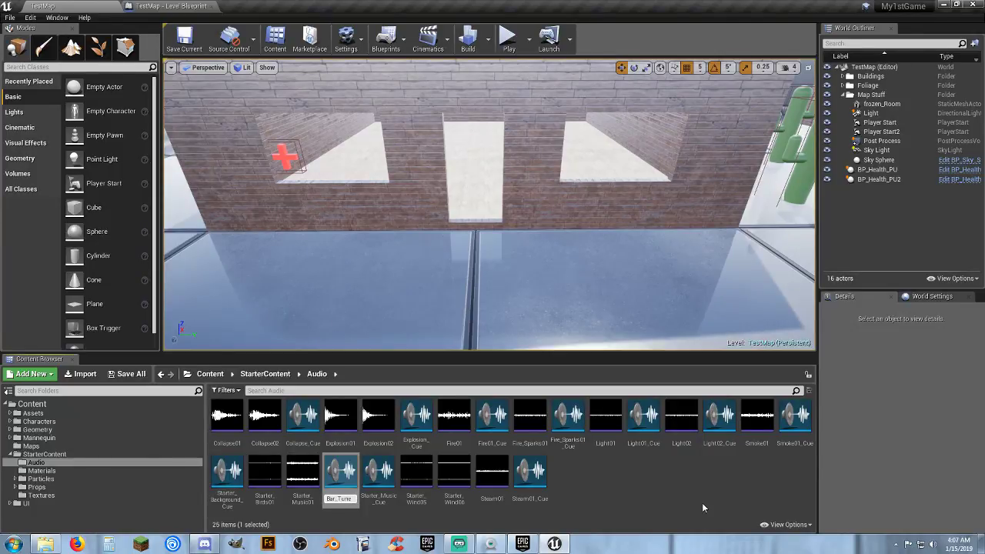
key(Return)
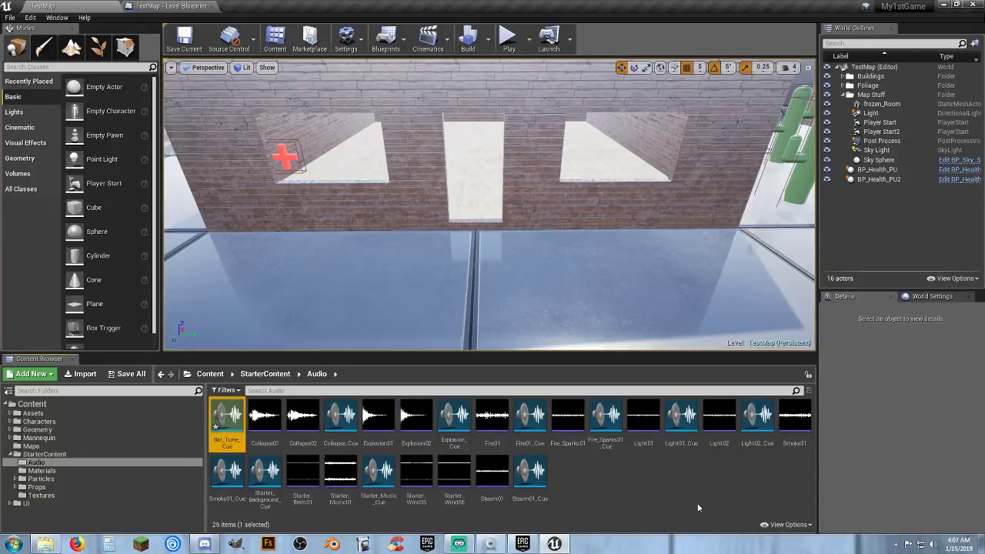
Create a folder named Audio inside the Assets folder and open it.
click(10, 413)
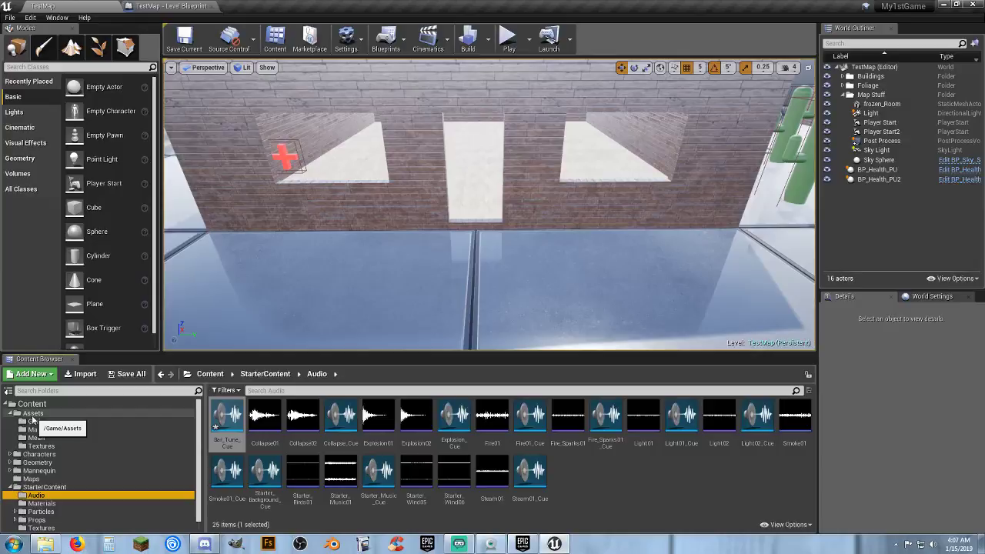
click(32, 416)
right_click(380, 427)
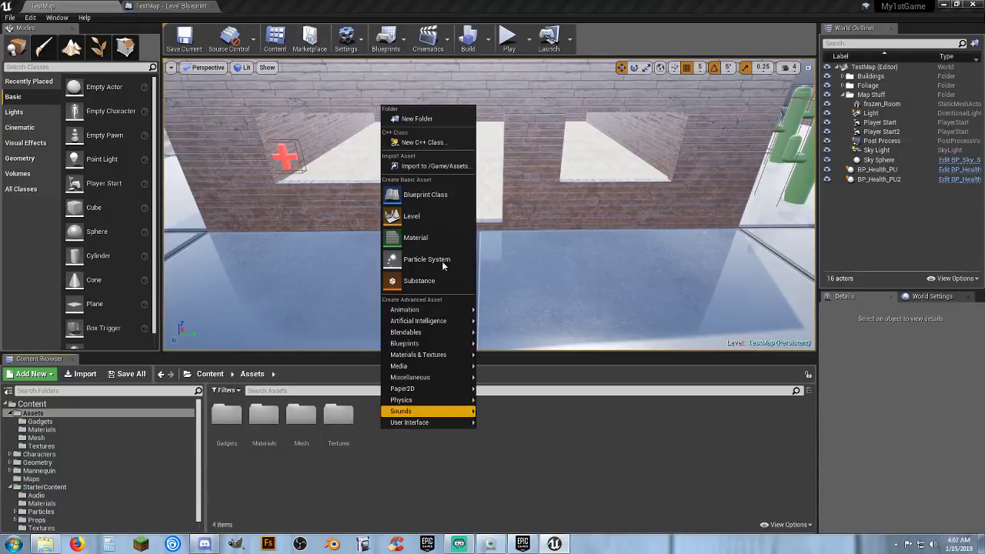
click(444, 120)
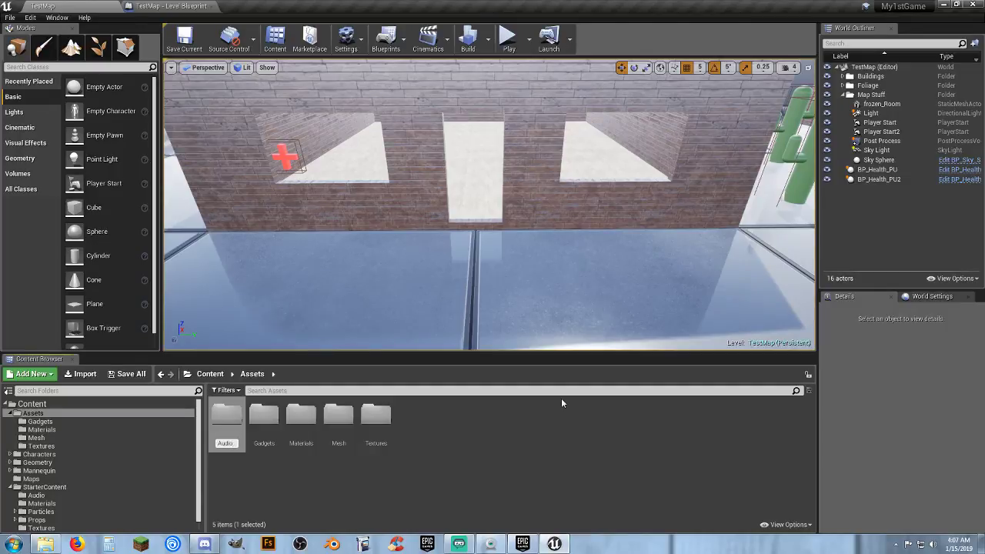
key(Return)
key(Return)
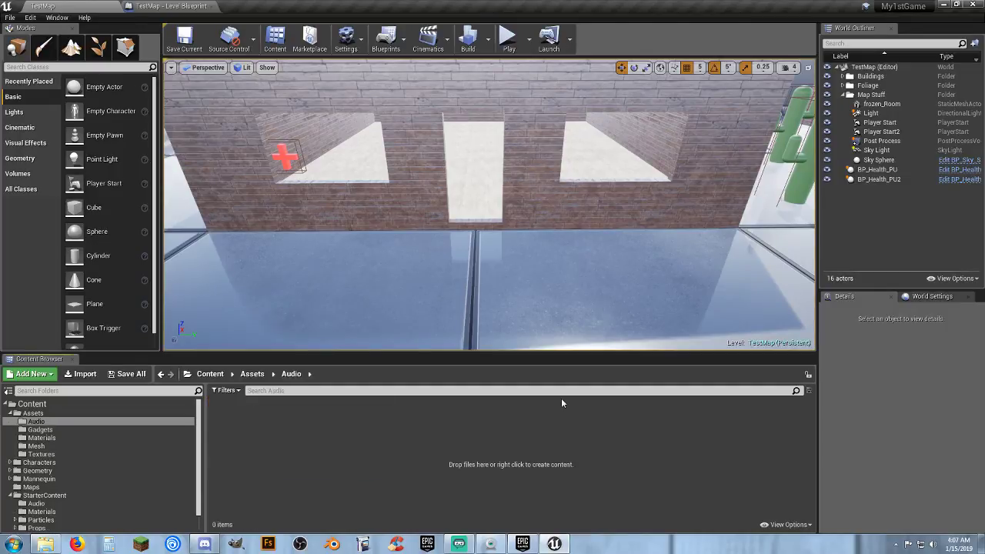
Create a subfolder named Attenuation in the new Audio folder and open it.
right_click(301, 418)
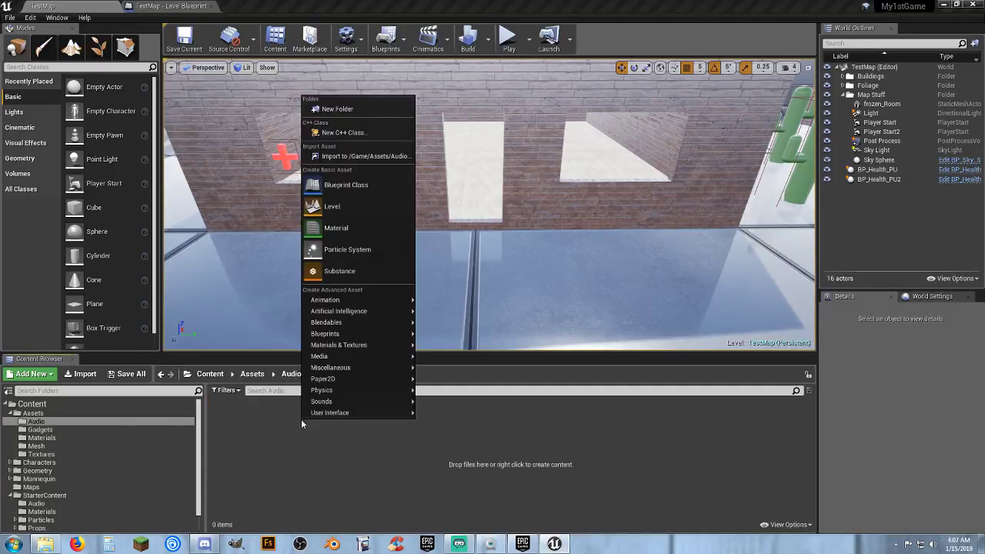
click(348, 109)
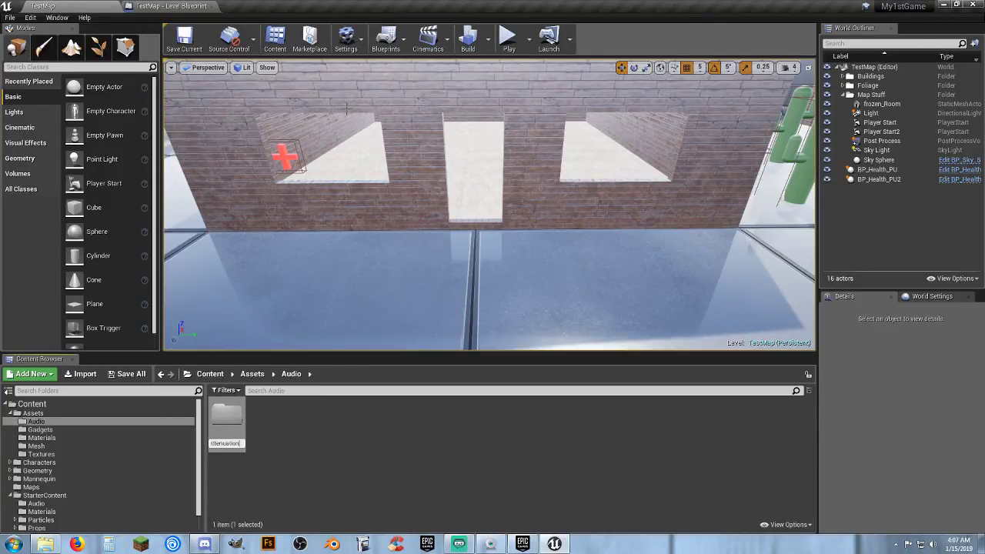
key(Return)
key(Return)
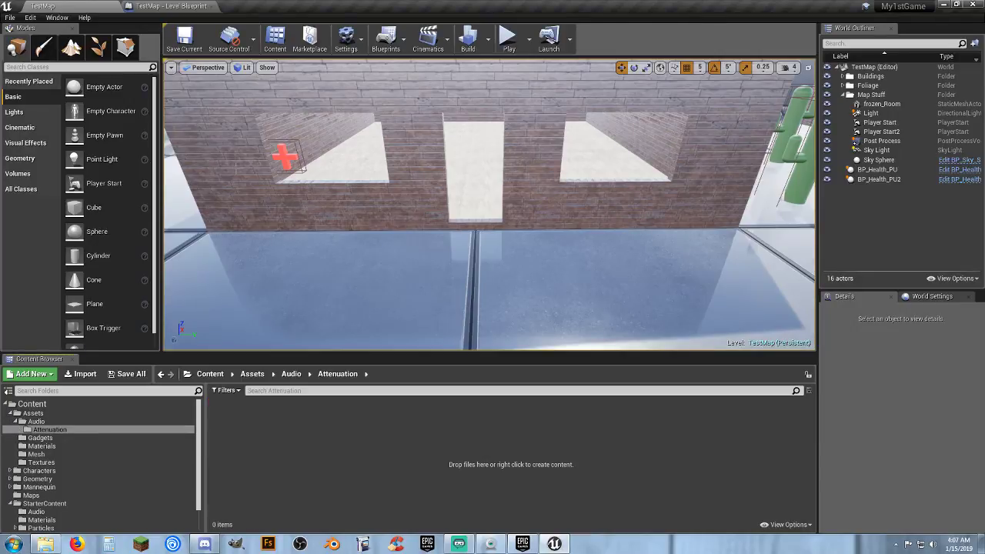
Create a Sound Attenuation asset named Bar_ATT in the Attenuation folder and open it for editing.
right_click(267, 433)
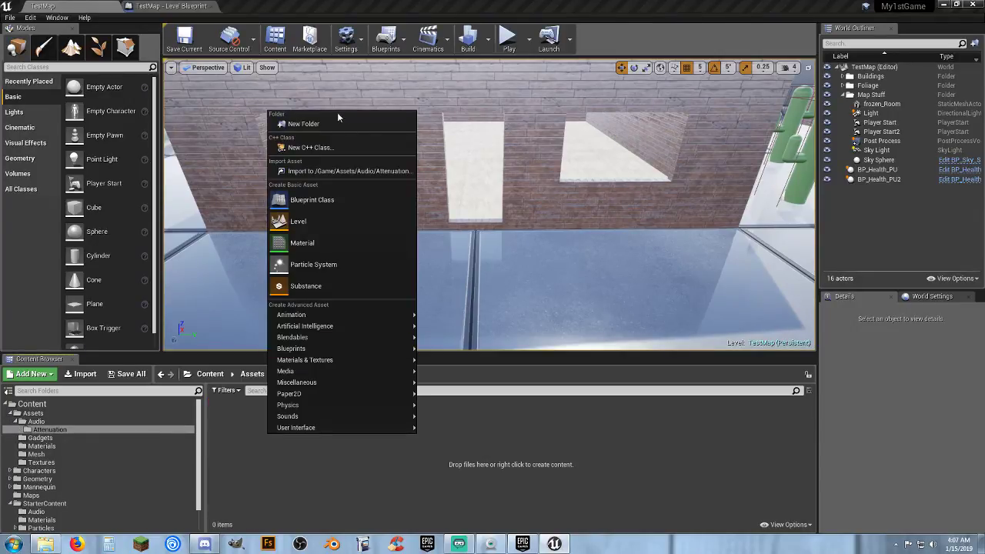
mouse_move(326, 422)
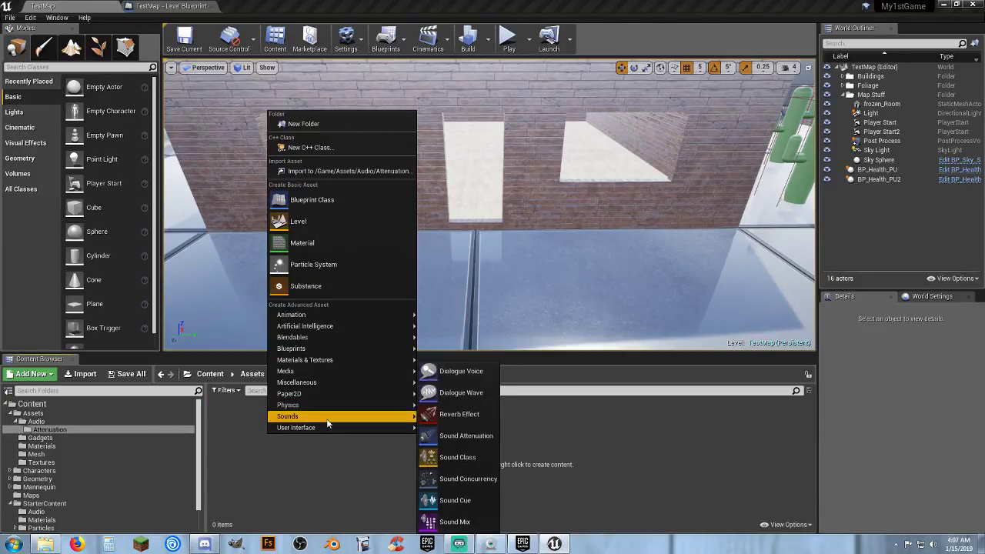
click(465, 435)
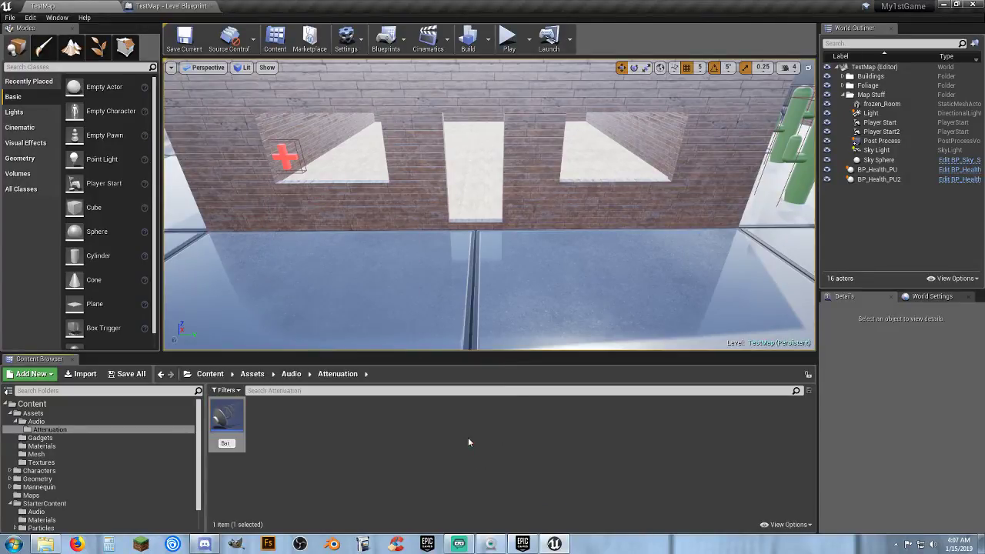
key(Return)
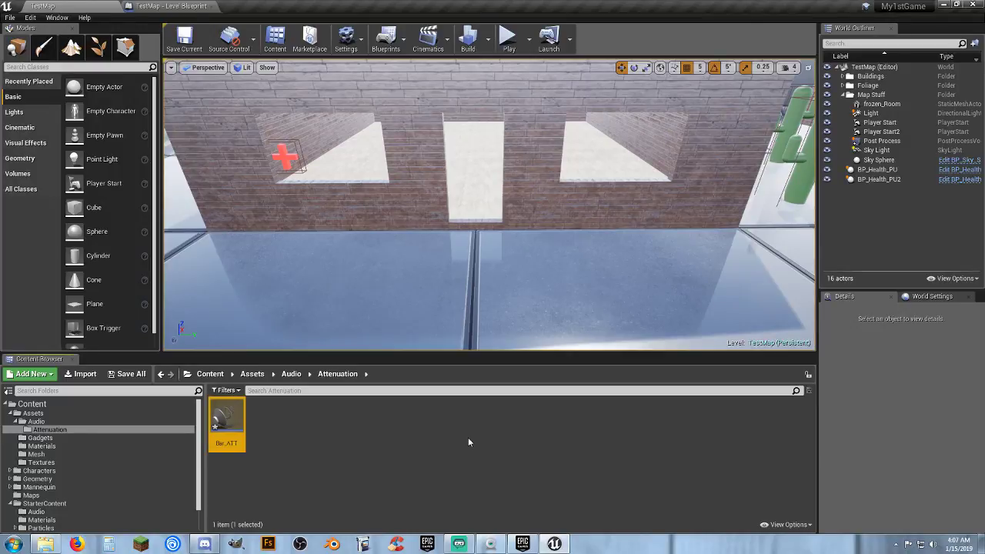
key(Return)
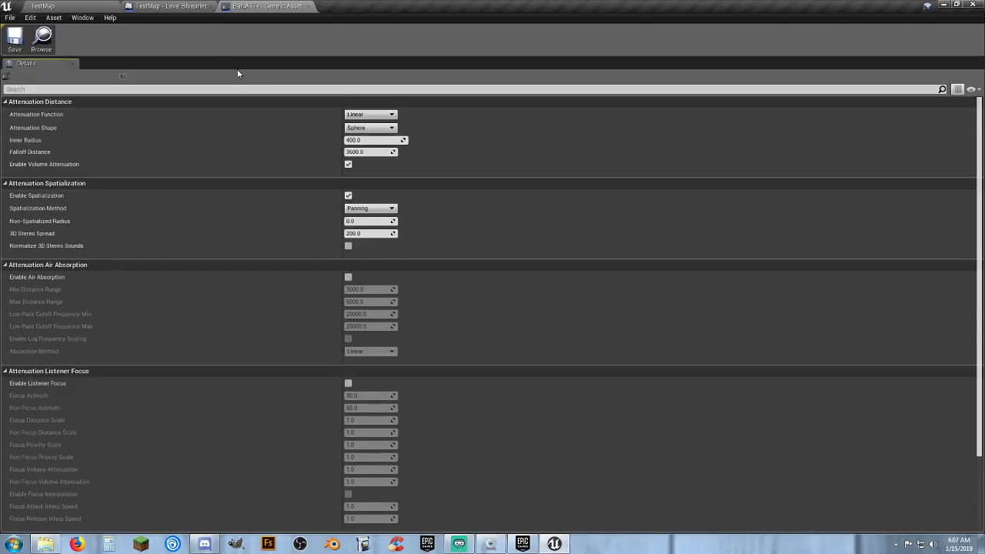
Close TestMap's level blueprint and open Bar_Tune_Cue from the StarterContent Audio folder.
click(183, 7)
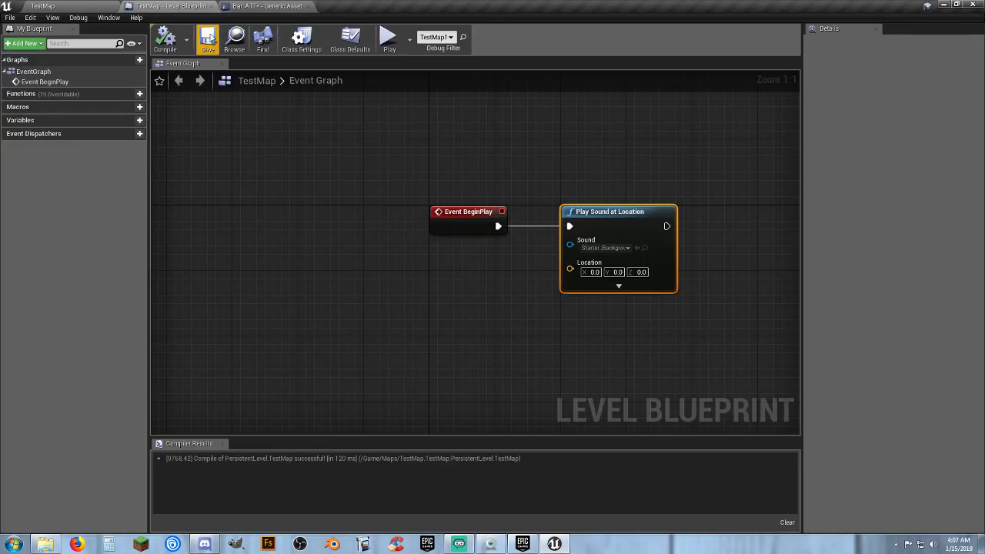
click(90, 6)
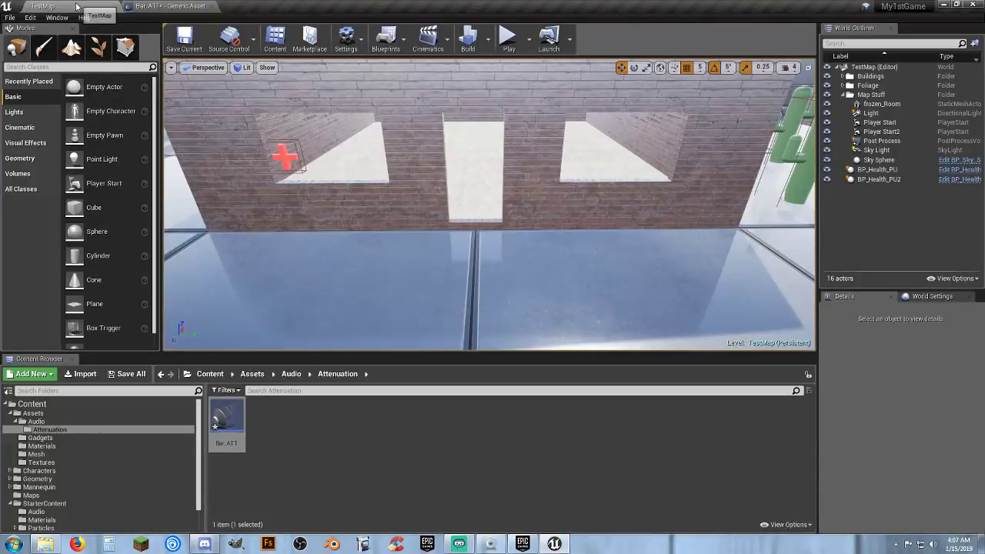
scroll(67, 471, down, 2)
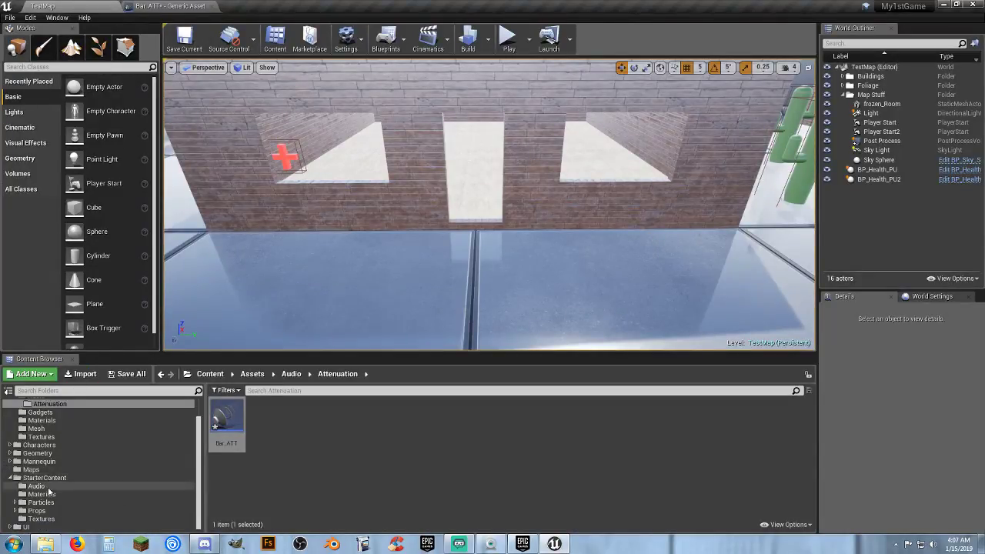
click(36, 486)
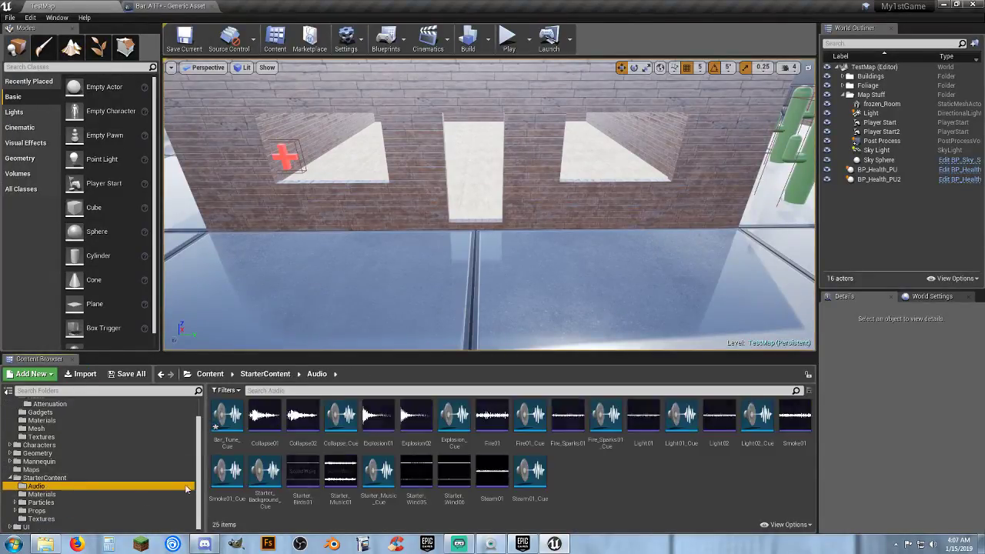
double_click(223, 441)
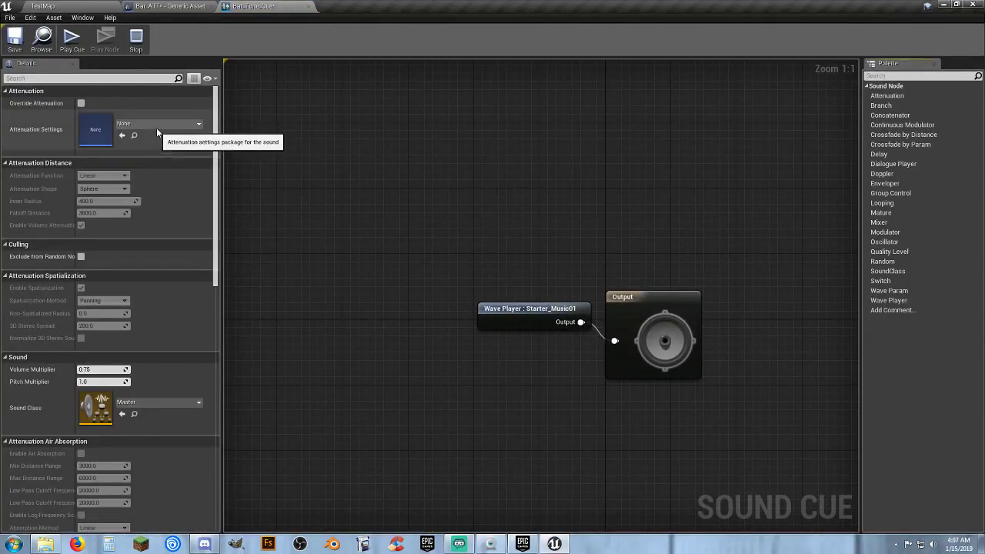
Enable looping on the Starter_Music01 wave player and arrange its node and the Output node in the graph.
drag(524, 309, 454, 260)
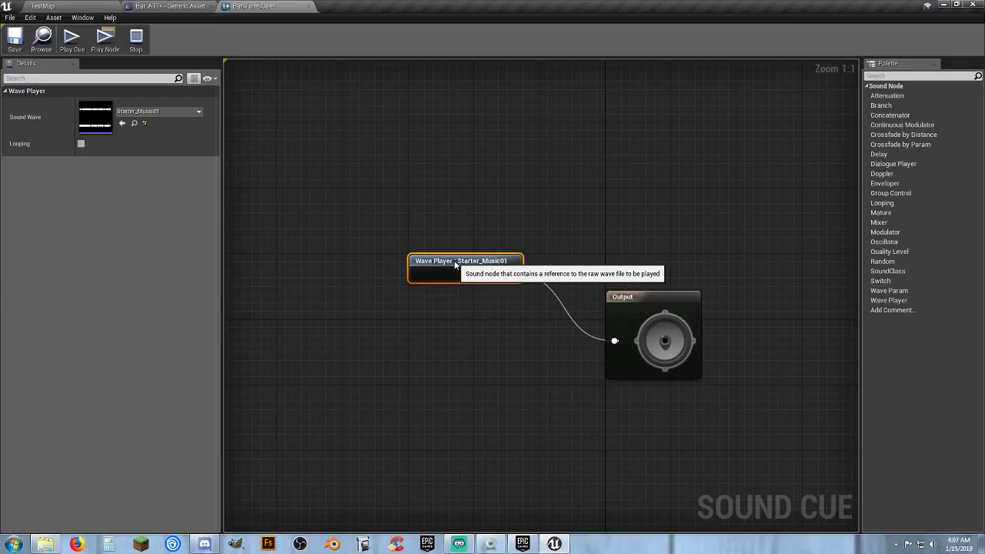
click(81, 144)
drag(632, 299, 631, 262)
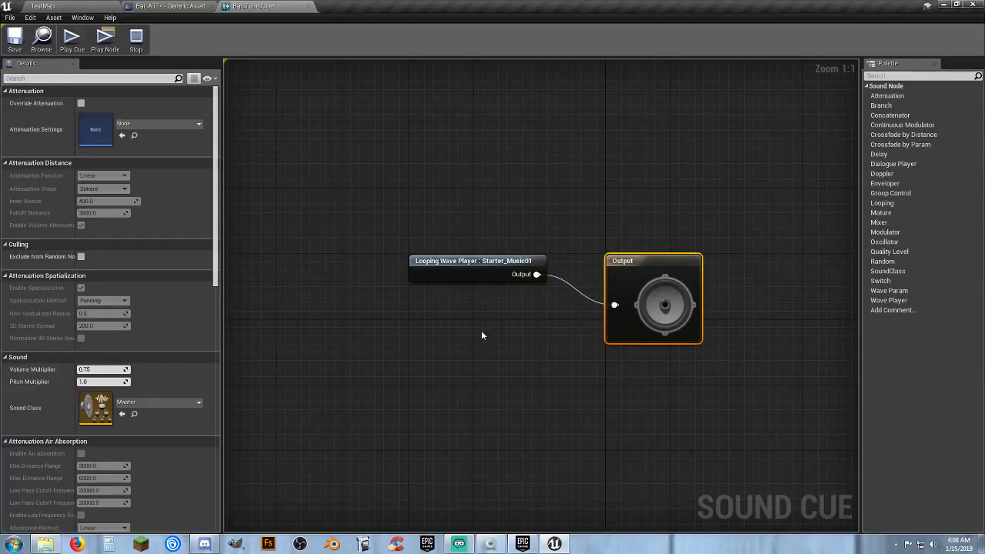
click(446, 316)
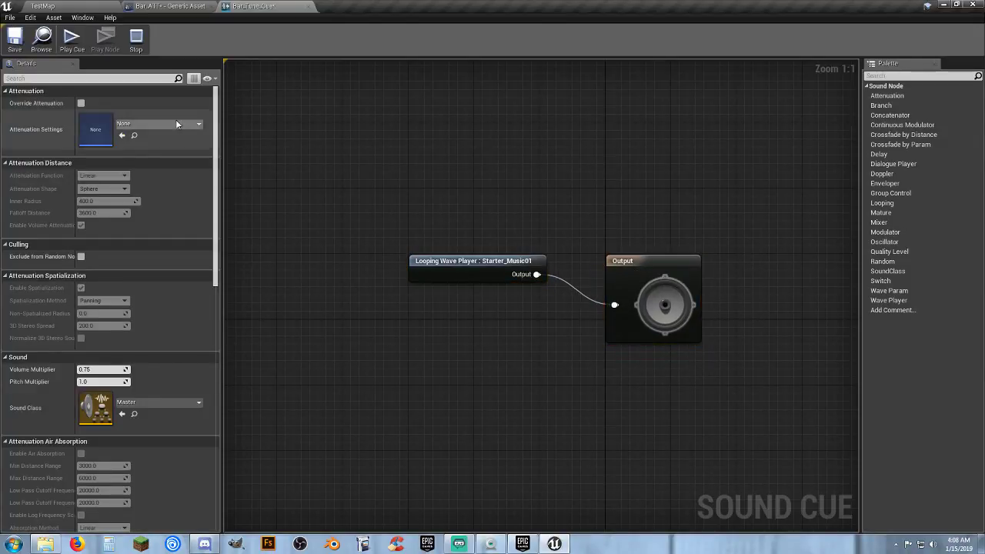
Assign Bar_ATT as the attenuation settings of Bar_Tune_Cue.
click(81, 103)
click(81, 104)
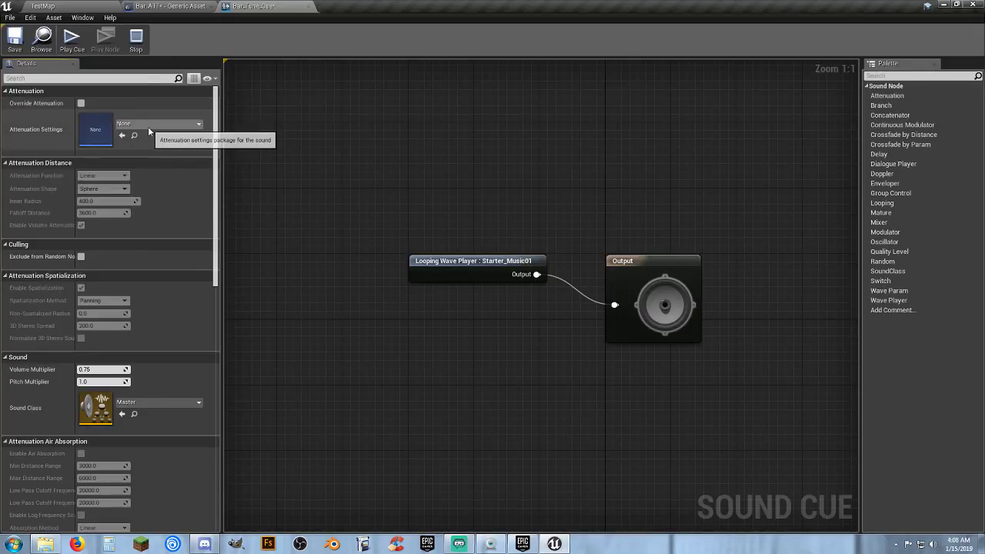
click(158, 124)
click(169, 226)
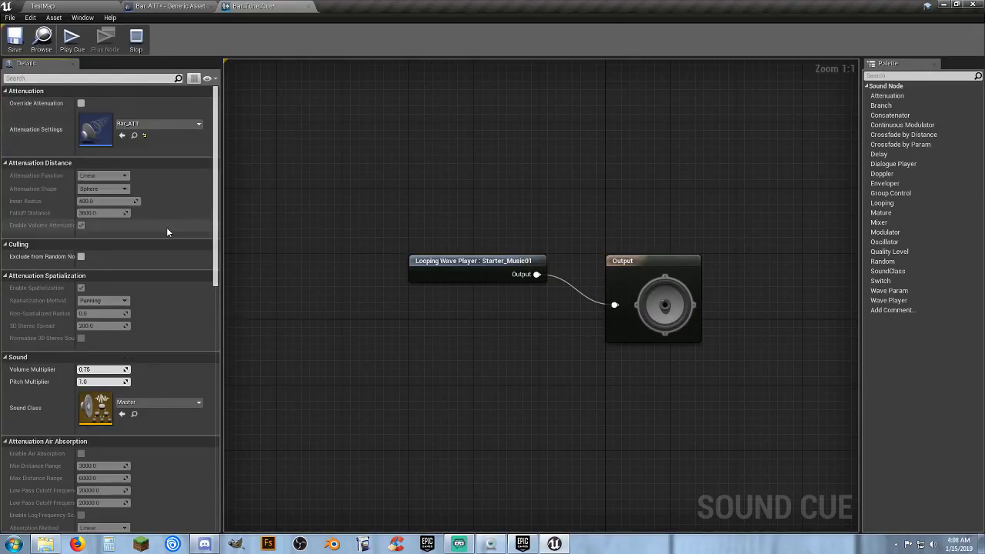
Preview the cue briefly, stop playback, and close the cue editor to return to TestMap.
click(72, 39)
click(135, 38)
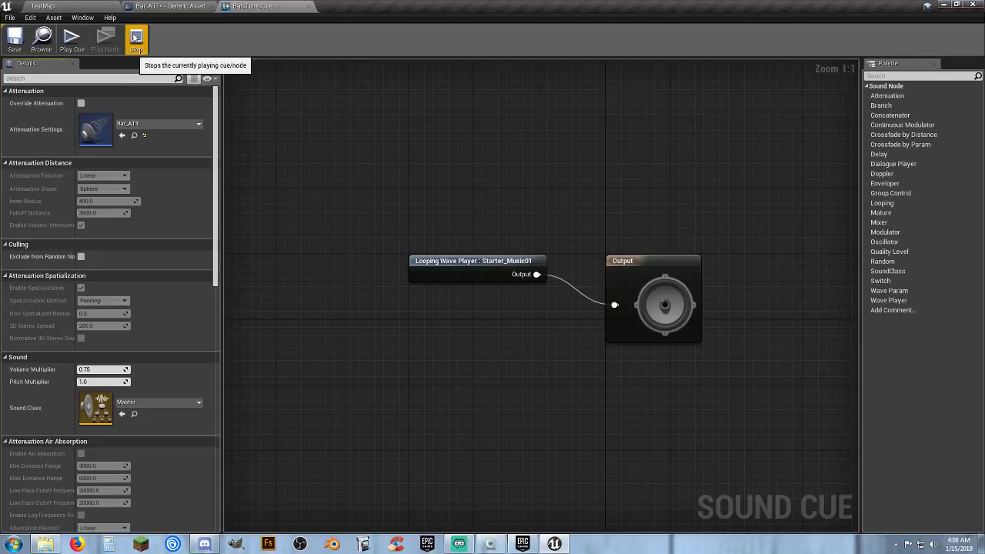
click(299, 6)
click(77, 9)
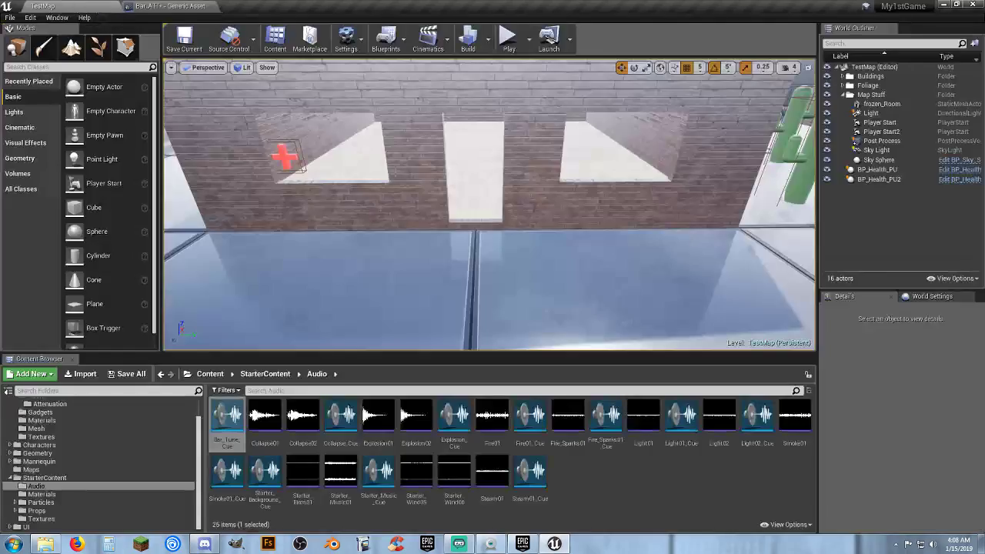
Place Bar_Tune_Cue from the StarterContent Audio folder on the floor inside the brick building, at about X 1505, Y -960, Z 15.
right_drag(461, 207, 461, 231)
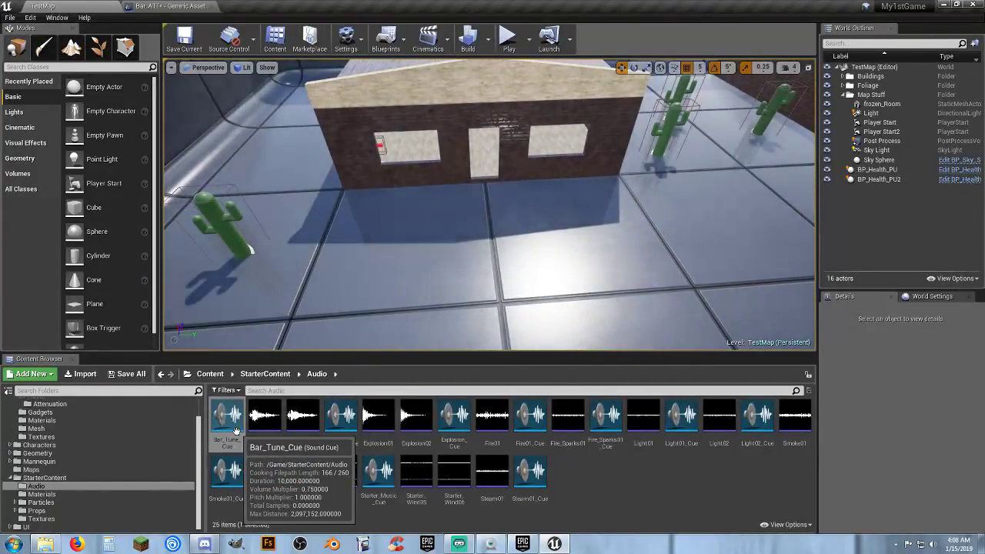
drag(236, 429, 454, 198)
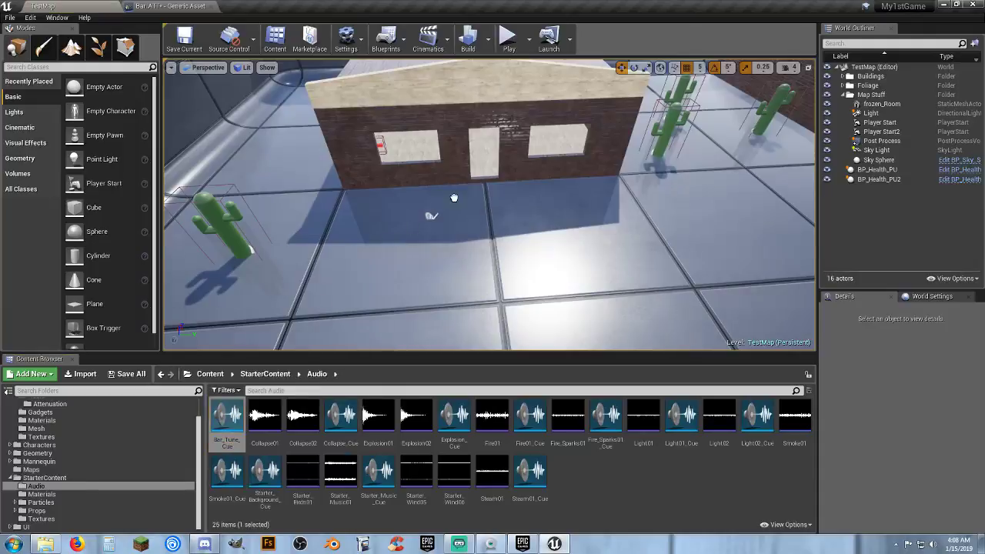
drag(487, 150, 487, 151)
right_drag(486, 150, 487, 150)
right_drag(478, 184, 478, 185)
drag(457, 210, 575, 217)
right_drag(575, 217, 575, 232)
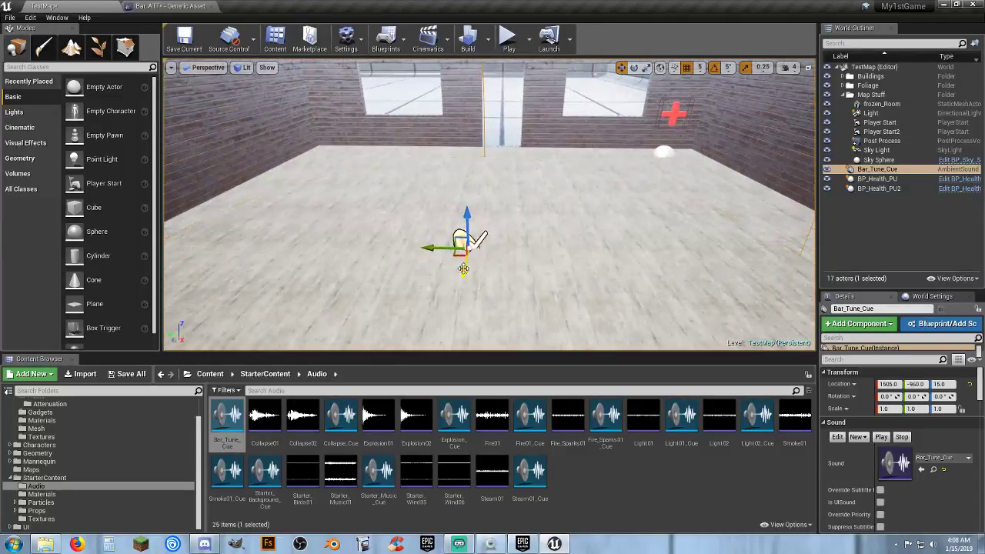
Move the Bar_Tune_Cue sound to the middle of the building's floor, at X 1500, Y -1000.
drag(464, 267, 517, 143)
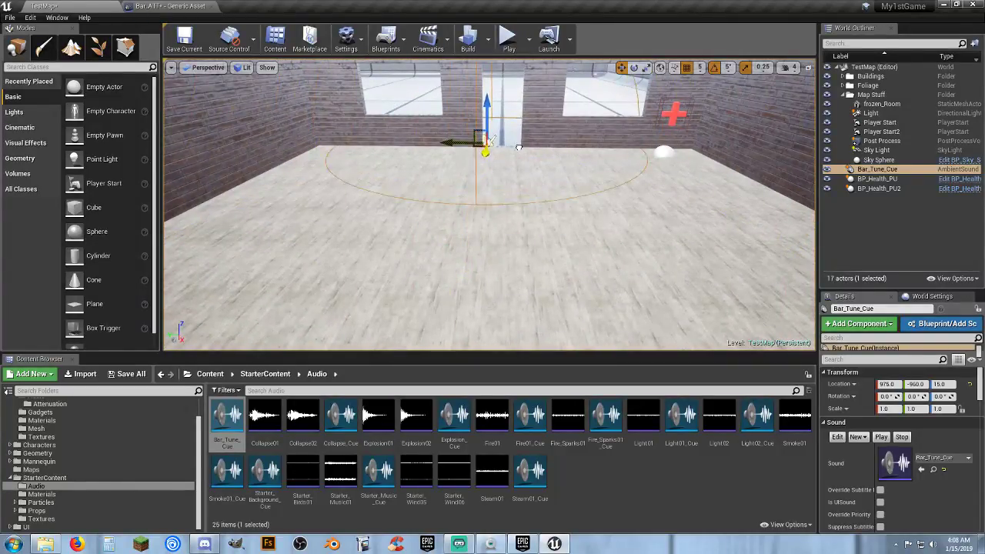
drag(458, 142, 471, 147)
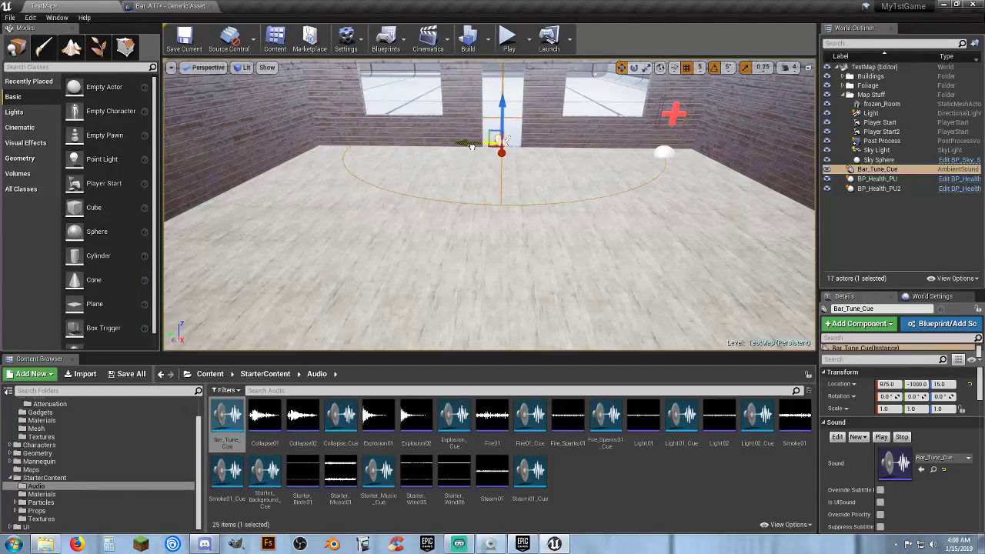
right_drag(543, 169, 543, 170)
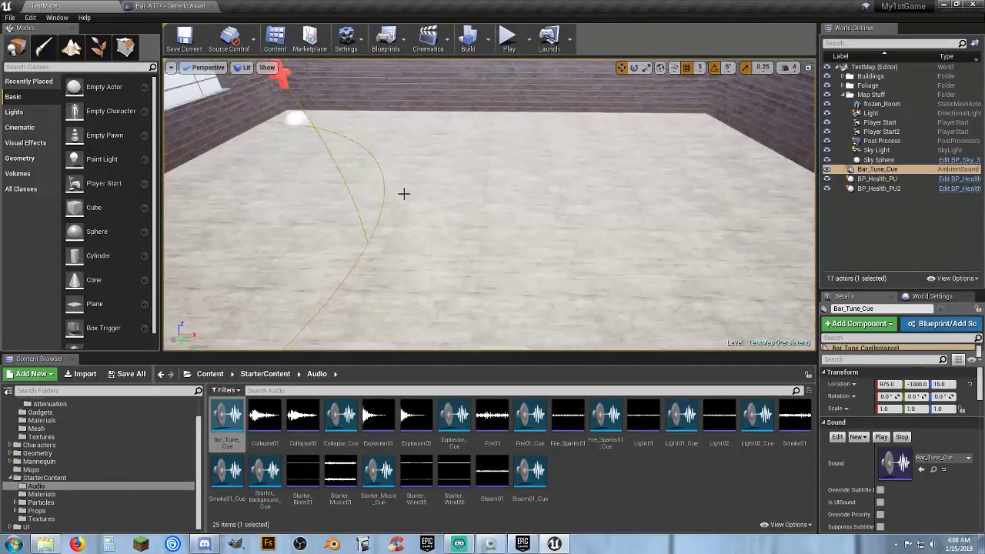
right_drag(298, 196, 316, 195)
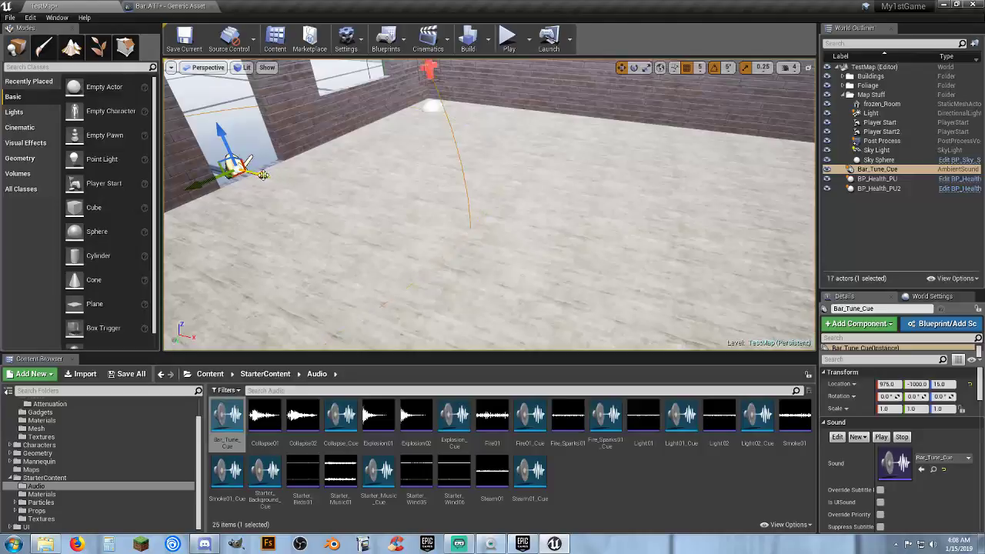
drag(263, 175, 680, 254)
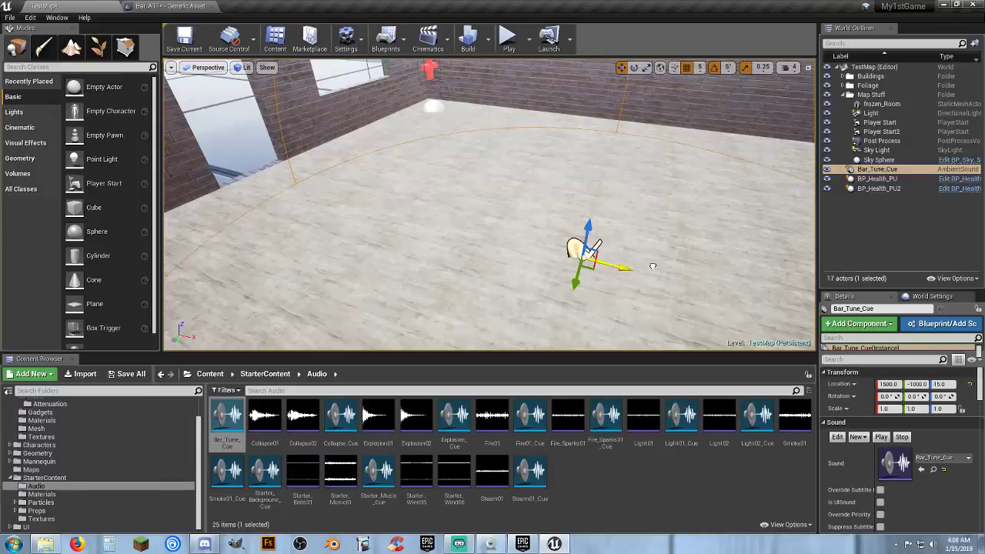
mouse_move(653, 266)
right_down()
mouse_move(754, 258)
mouse_move(576, 231)
mouse_move(723, 281)
mouse_move(631, 266)
mouse_move(538, 192)
mouse_move(616, 223)
mouse_move(677, 216)
mouse_move(757, 232)
mouse_move(754, 154)
mouse_move(644, 262)
right_up()
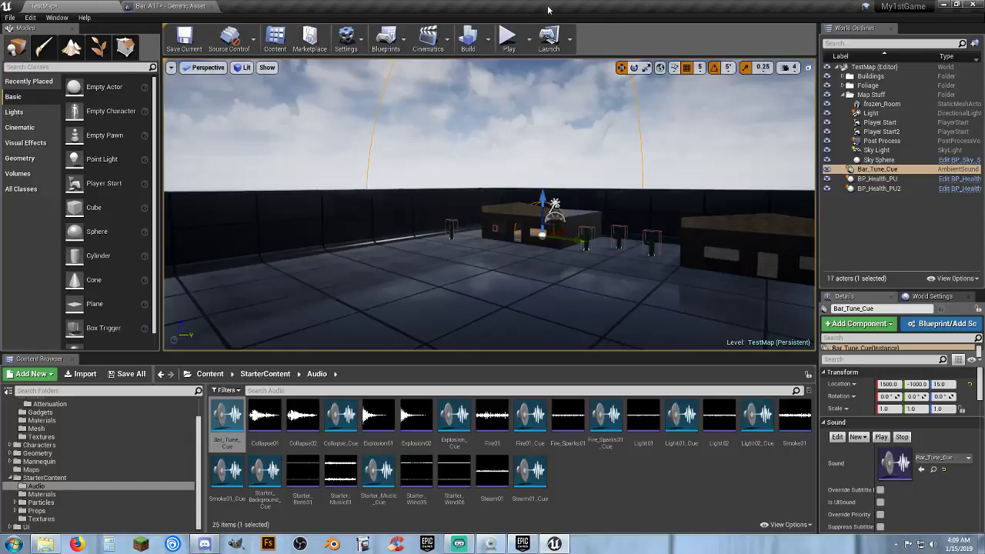
Play-test the level by running the character from the start point into the building to hear the cue's attenuation, and end play.
click(508, 36)
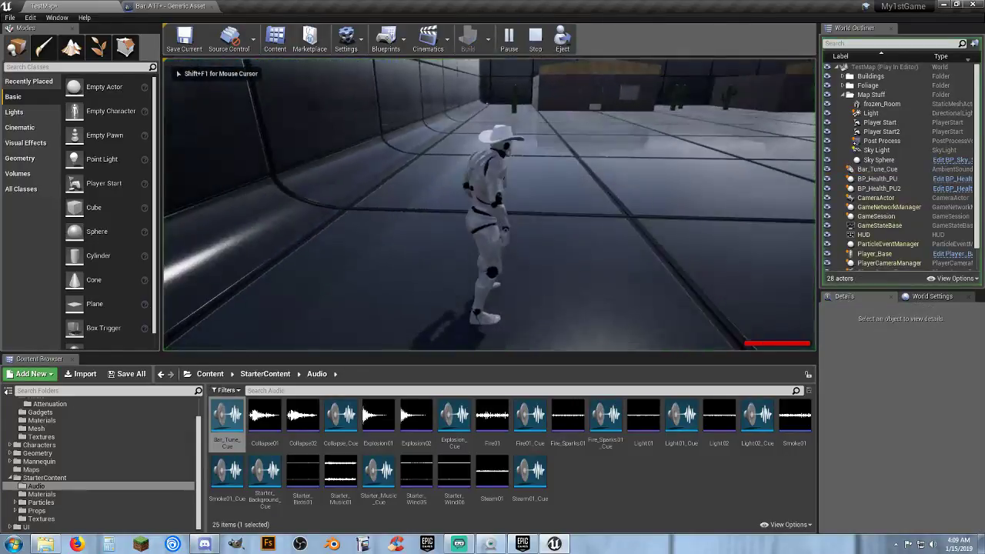
key(w)
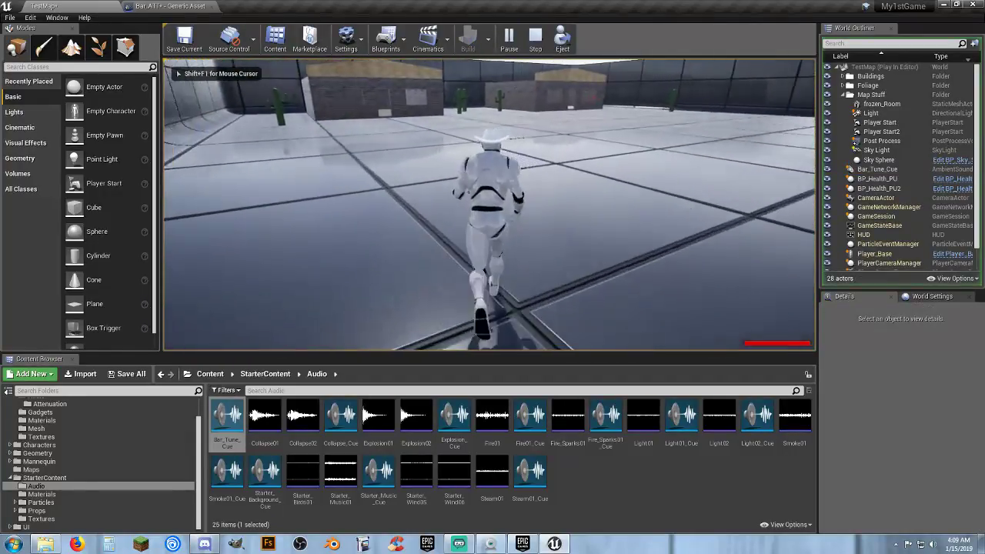
key(w)
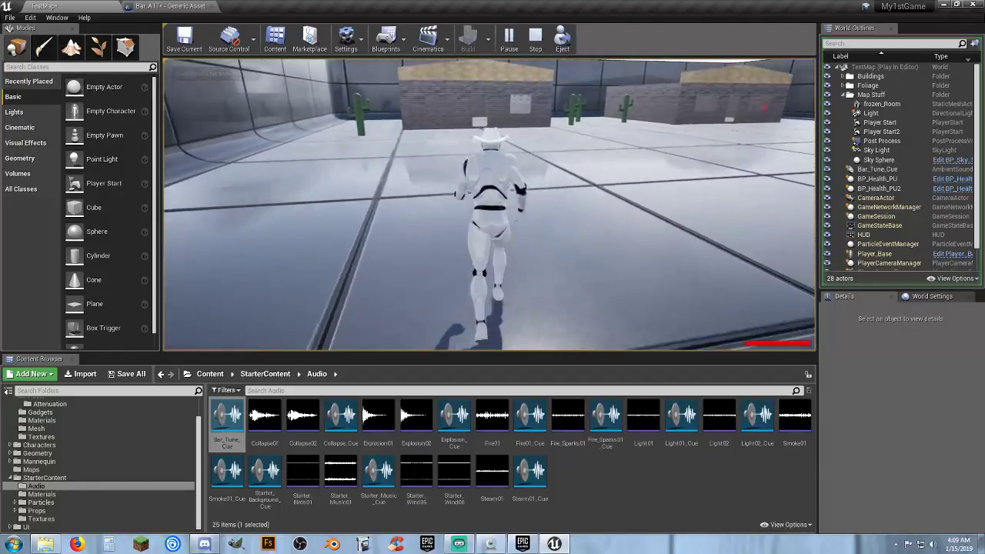
key(w)
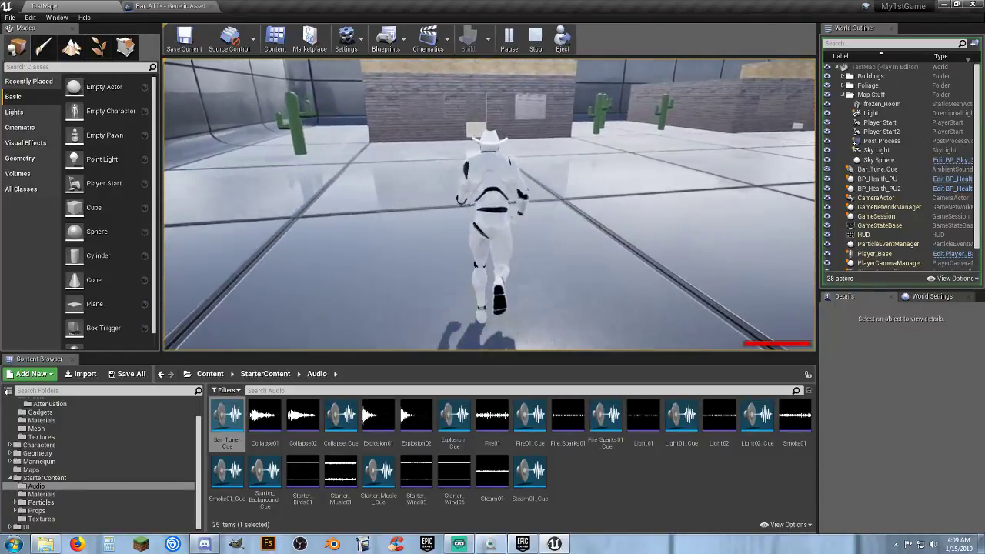
key(w)
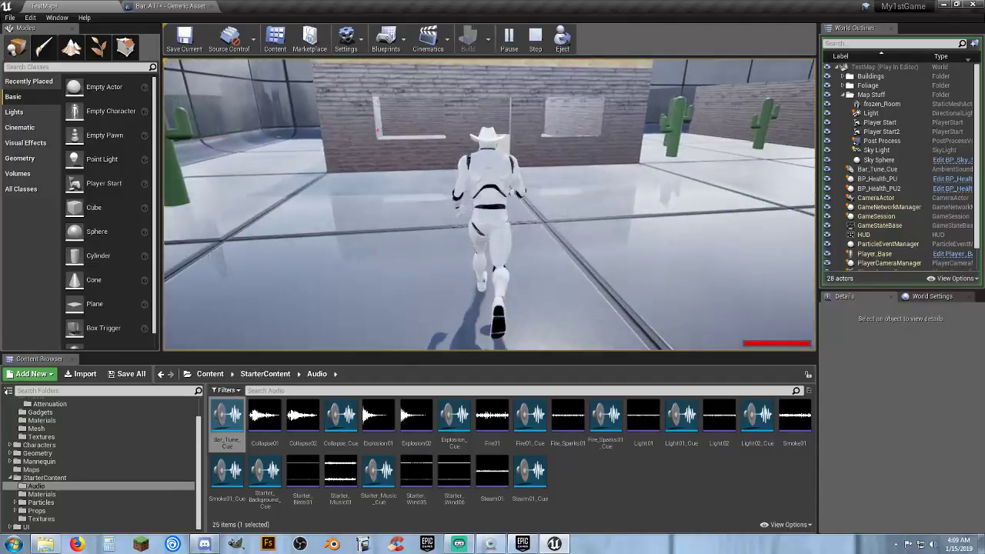
key(w)
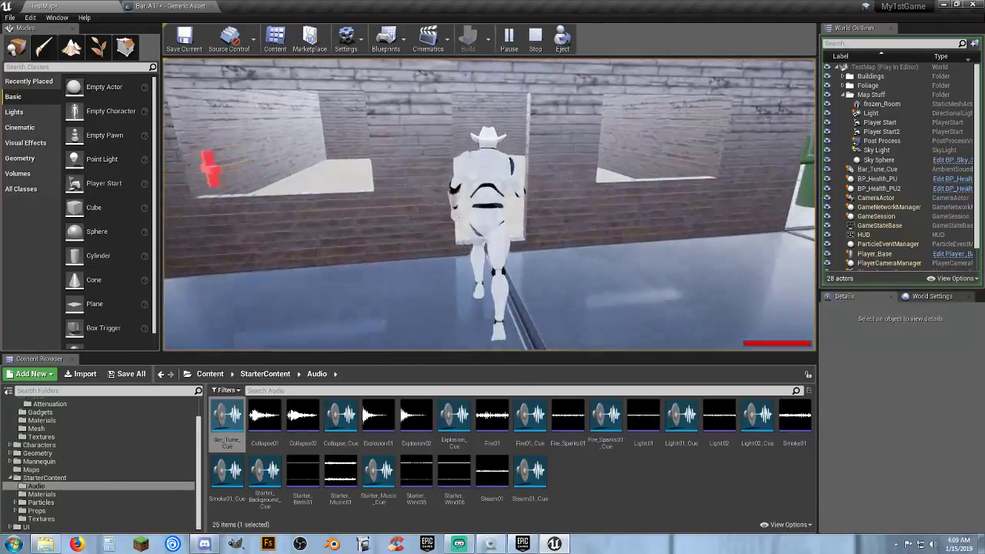
key(w)
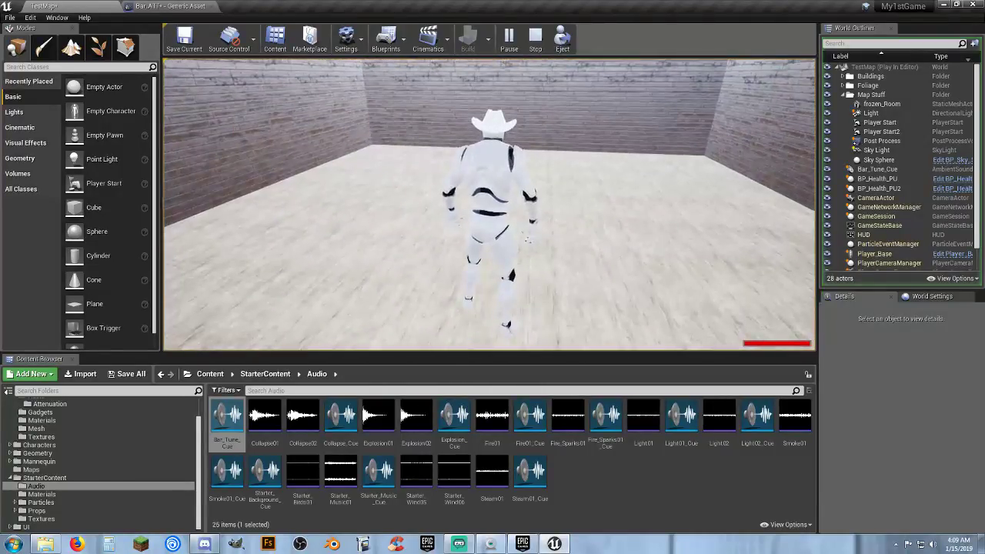
key(Escape)
Set Bar_ATT's Falloff Distance to 1000 and save the asset.
click(179, 7)
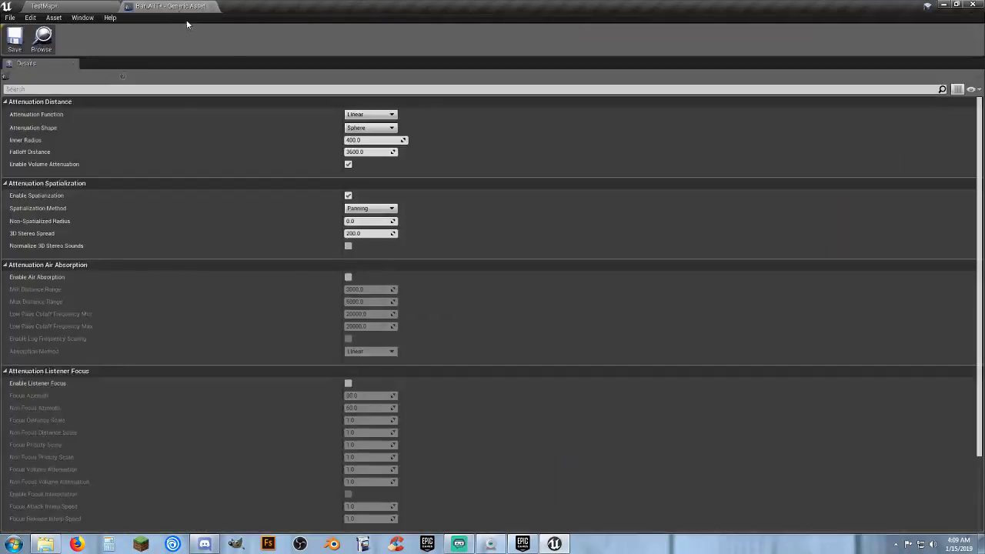
click(372, 151)
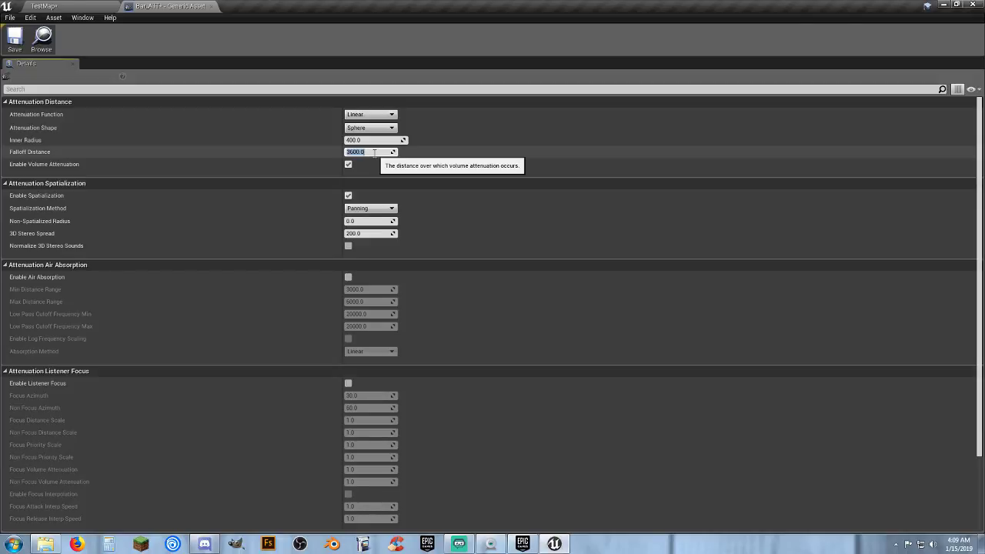
text(10)
key(Return)
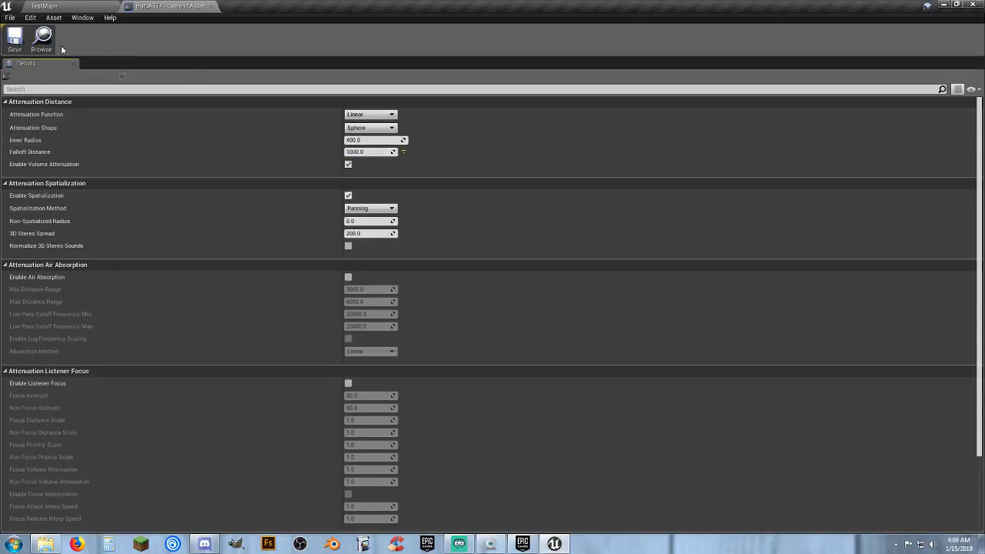
click(14, 37)
Select the Bar_Tune_Cue sound in TestMap and examine its attenuation range around the building from outside.
click(44, 6)
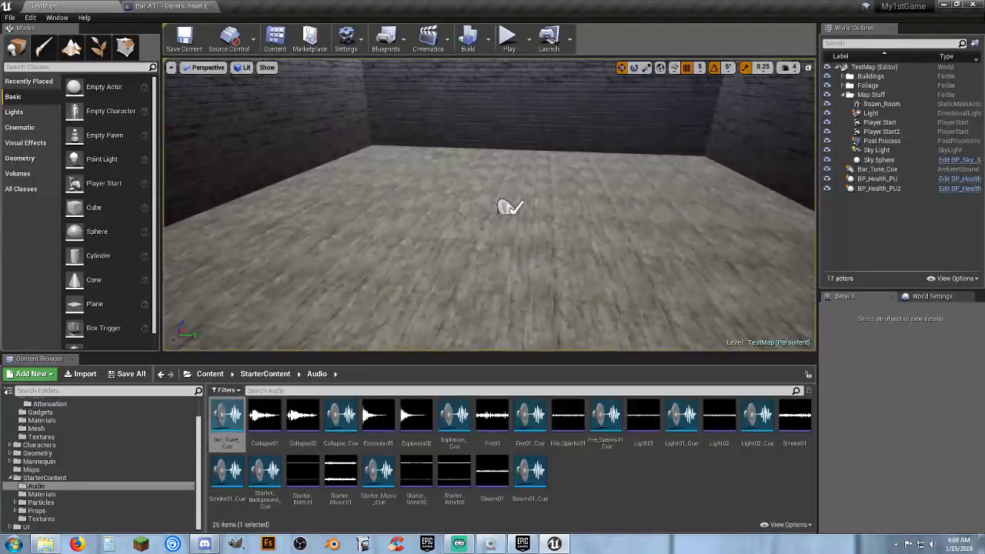
right_drag(490, 204, 415, 189)
key(s)
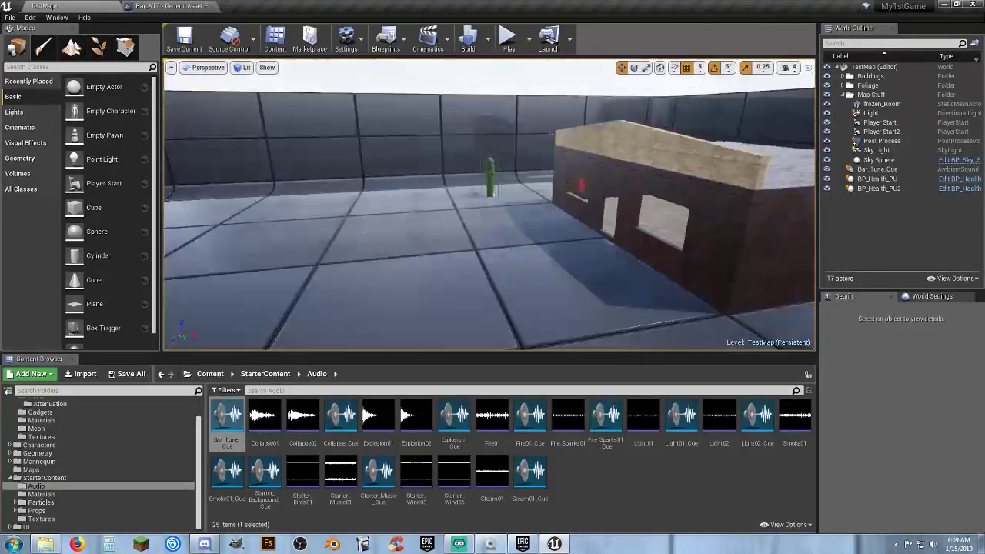
right_drag(523, 292, 523, 292)
click(509, 233)
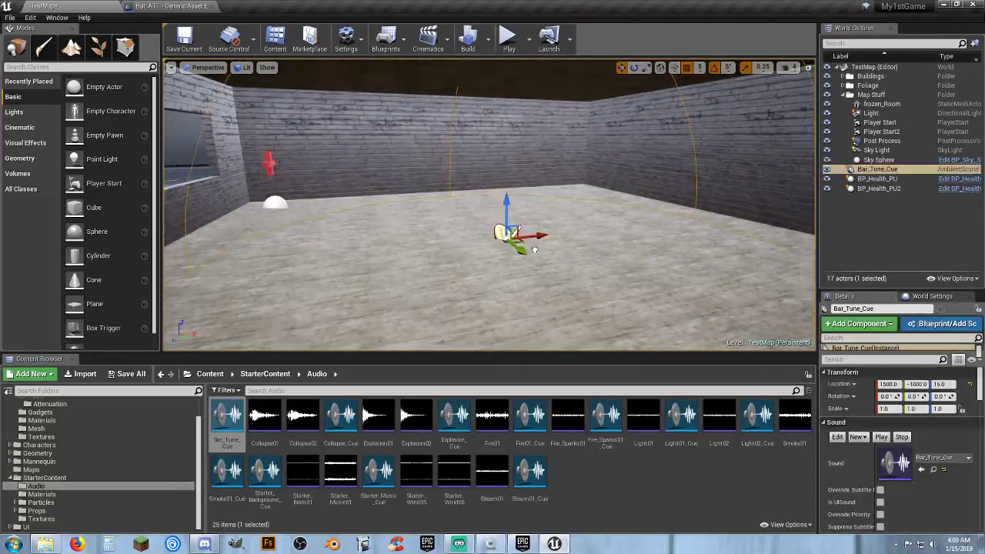
right_drag(535, 250, 547, 255)
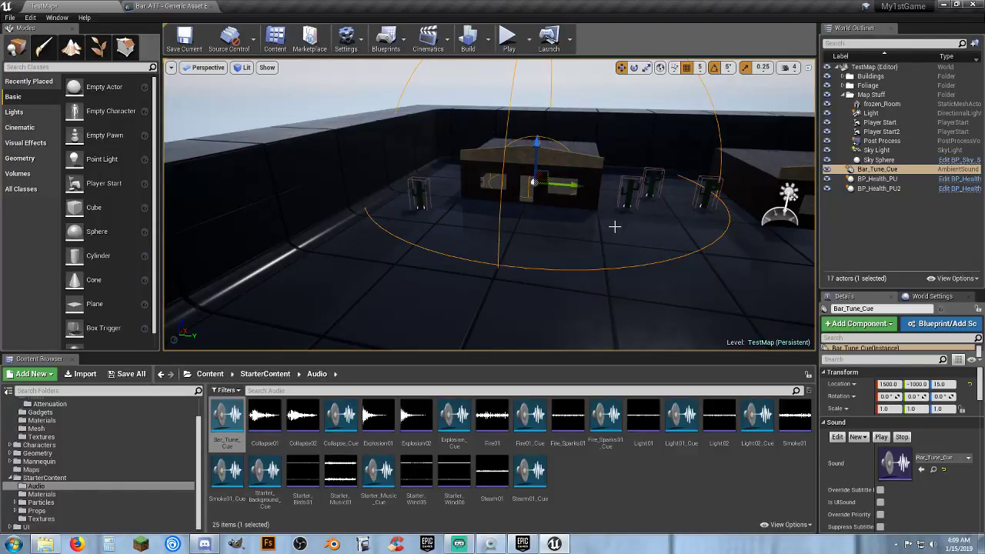
Set Bar_ATT's Inner Radius to 500 and Falloff Distance to 800, save the asset, and return to TestMap.
click(173, 6)
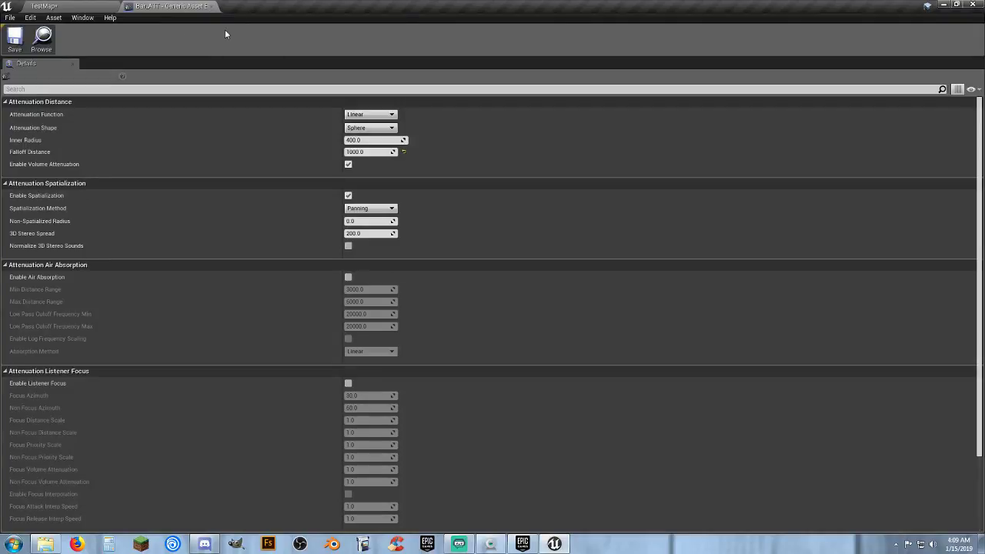
click(370, 139)
text(5)
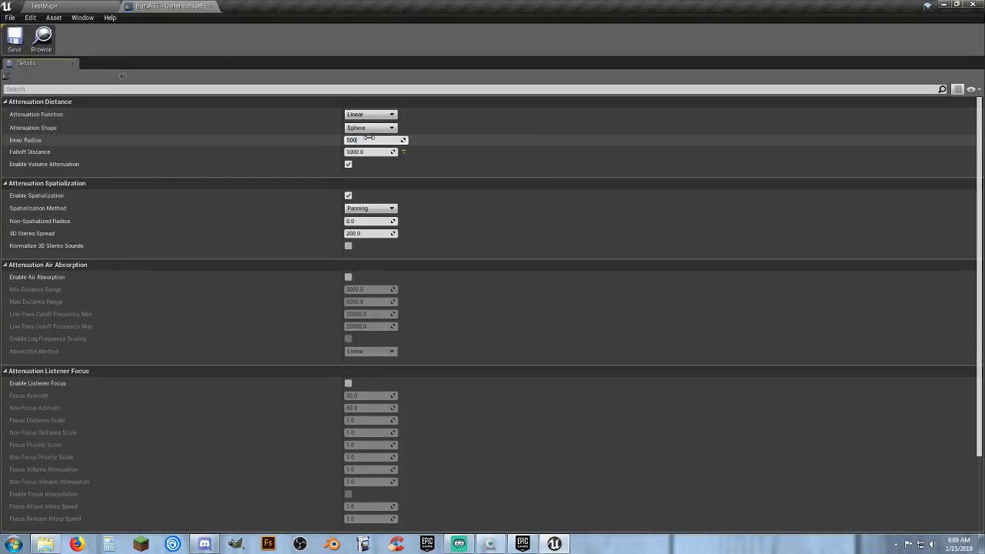
text(00)
key(Tab)
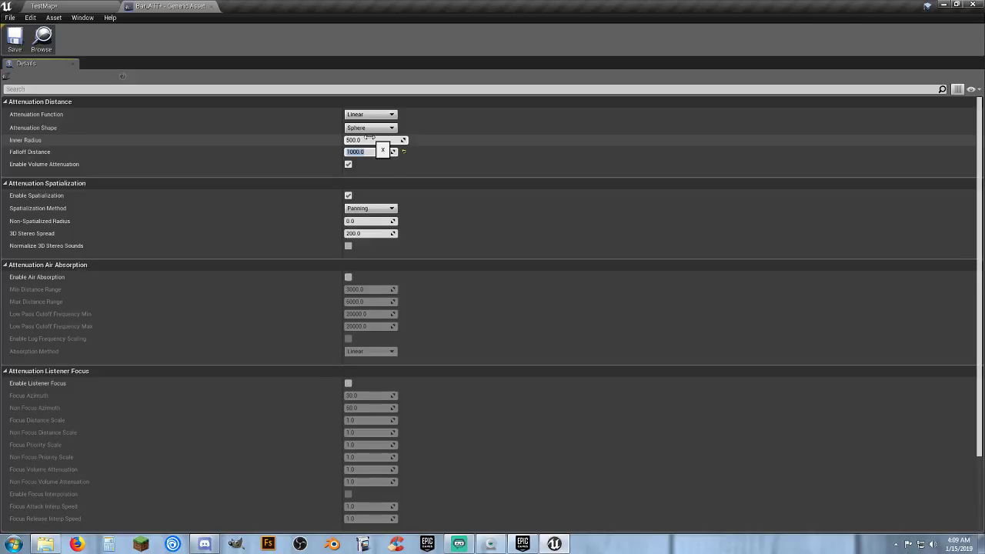
text(800)
key(Return)
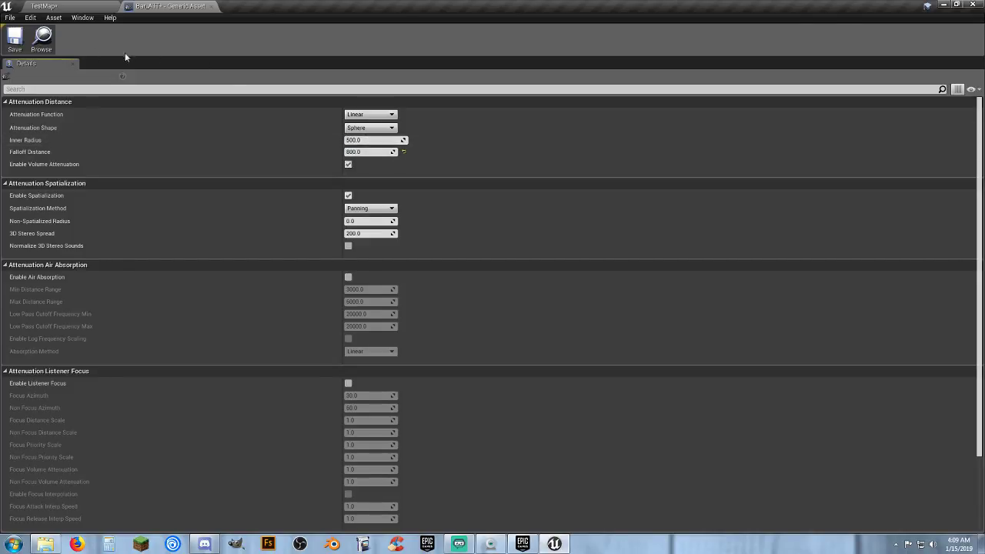
click(14, 37)
click(43, 6)
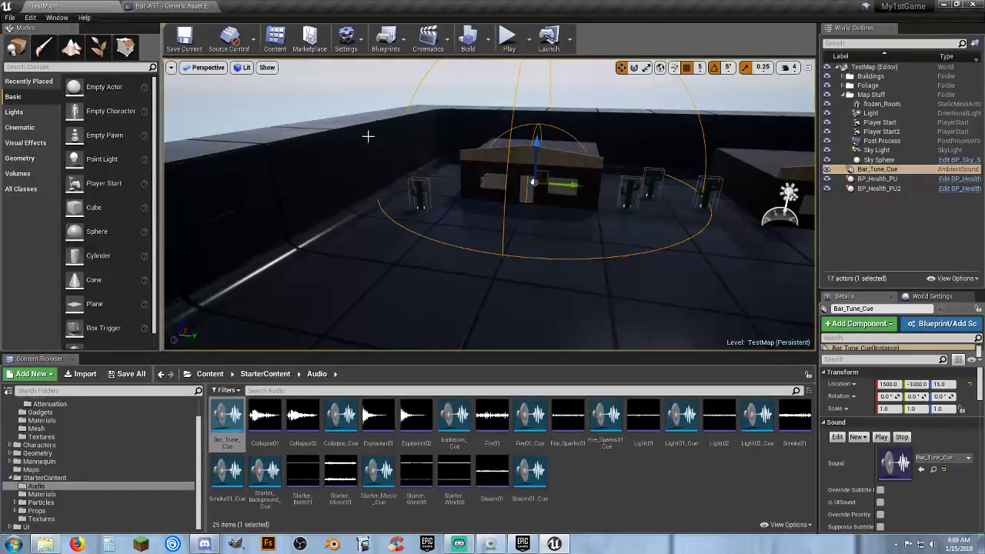
Examine Bar_Tune_Cue's attenuation spheres around the building from close by and from farther away.
key(w)
right_drag(560, 225, 575, 263)
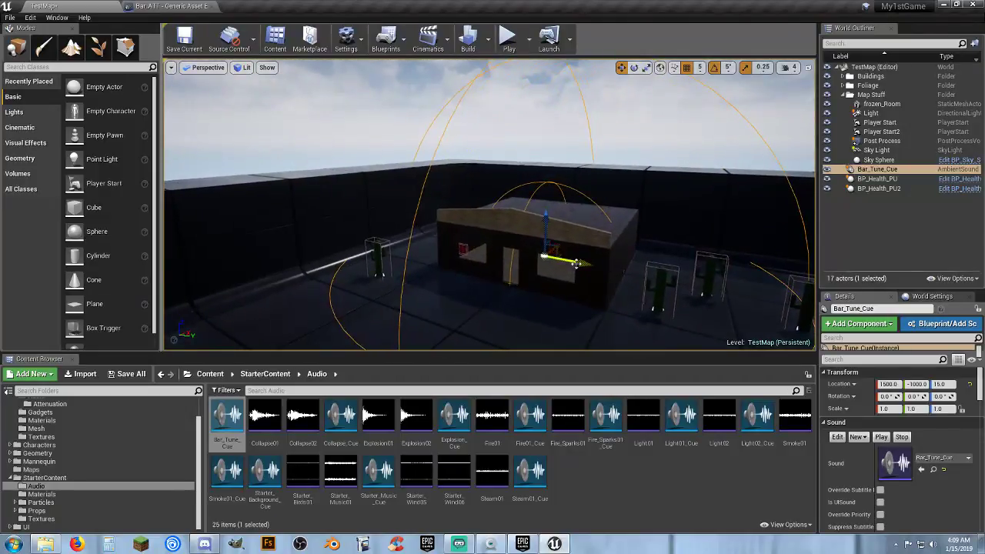
click(877, 168)
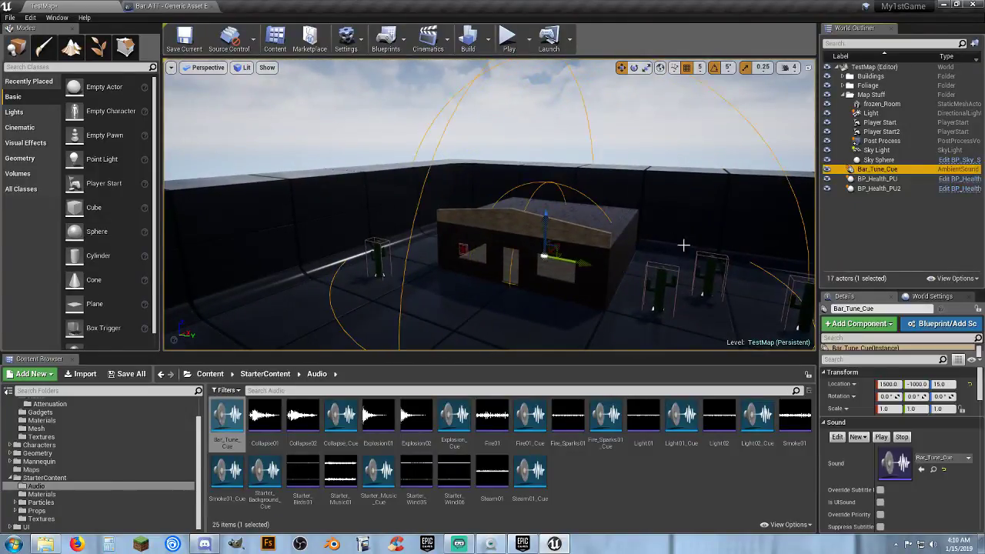
key(s)
right_drag(683, 245, 733, 308)
key(w)
key(s)
Set Bar_ATT's Falloff Distance to 600, save the asset, and return to TestMap.
click(171, 6)
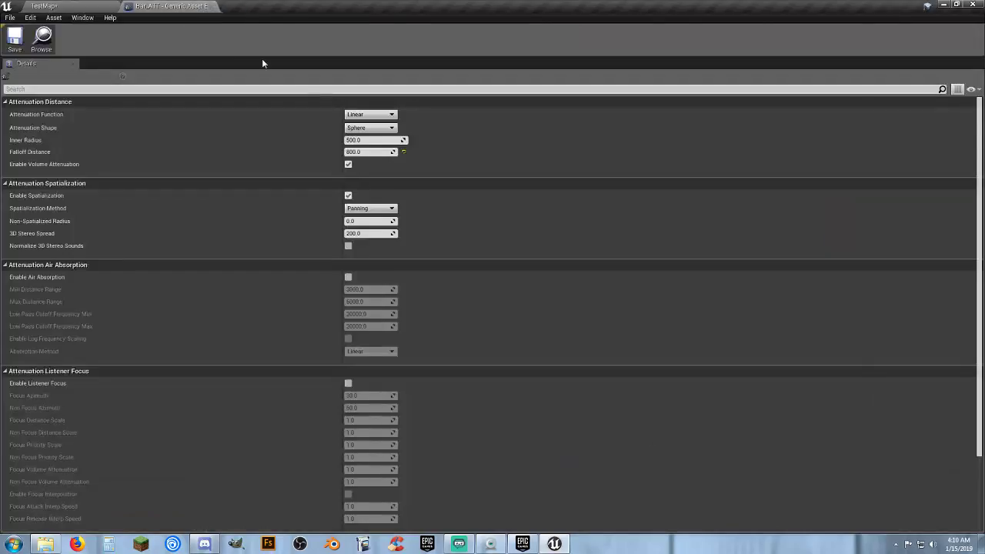
click(375, 152)
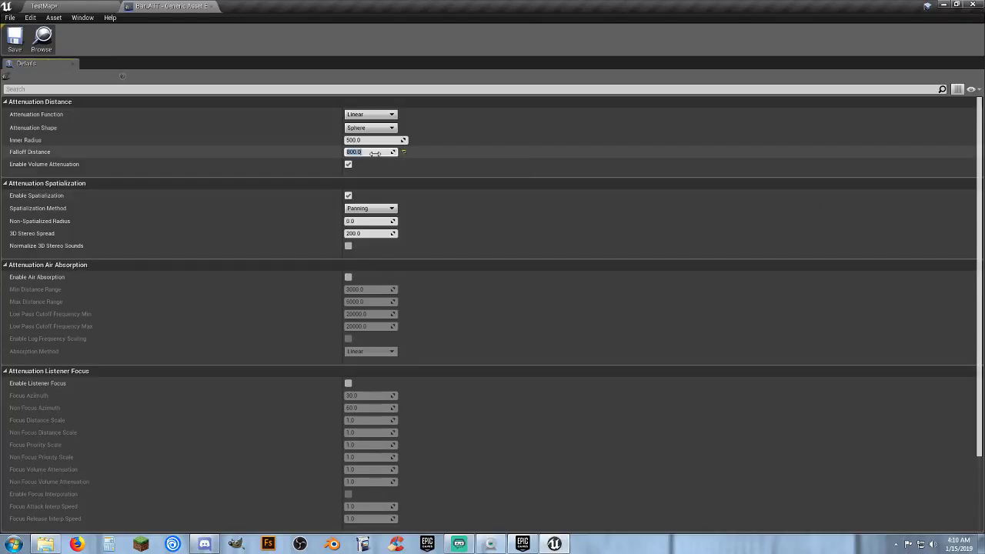
key(Return)
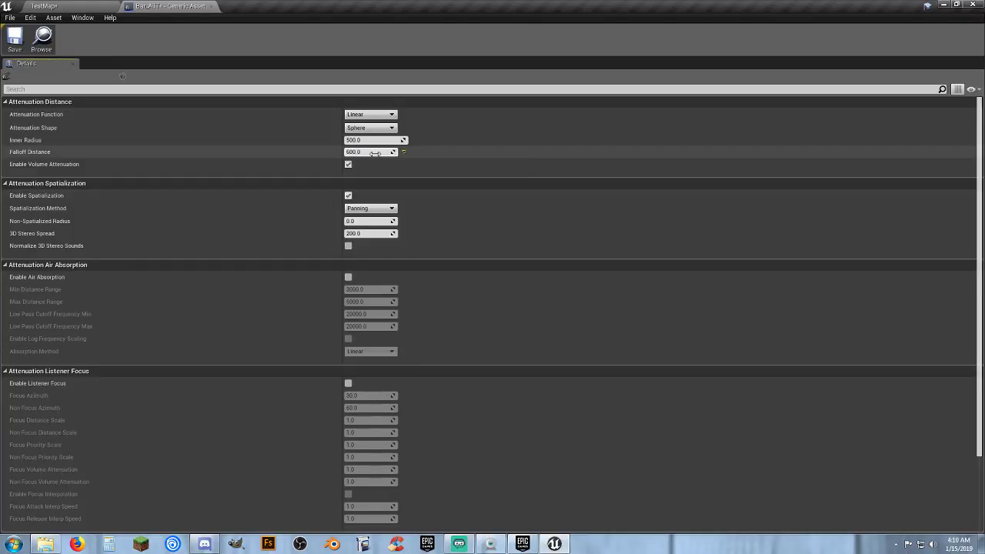
click(16, 38)
click(47, 6)
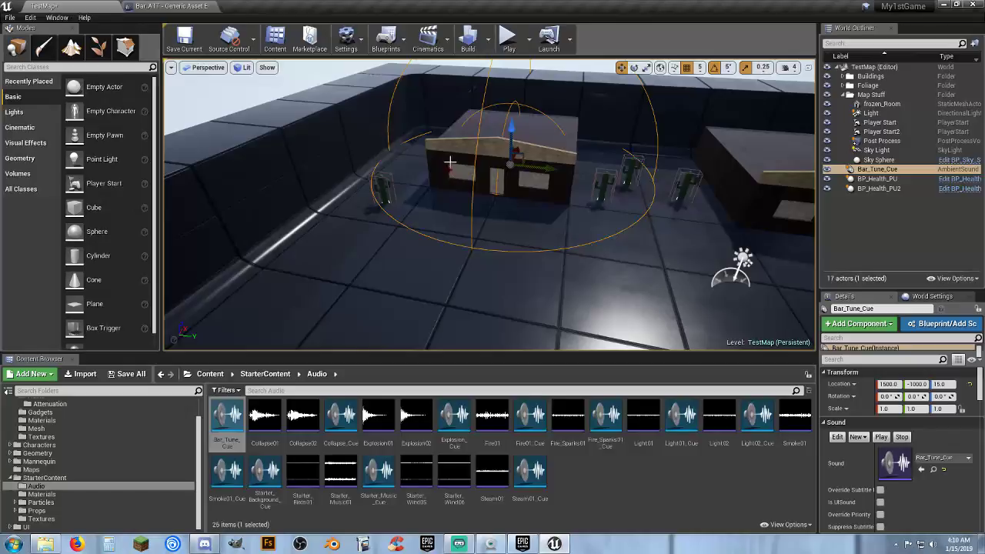
Play-test TestMap by running the character into the building and back outside to hear the cue's falloff, and end play.
drag(494, 86, 496, 75)
click(507, 42)
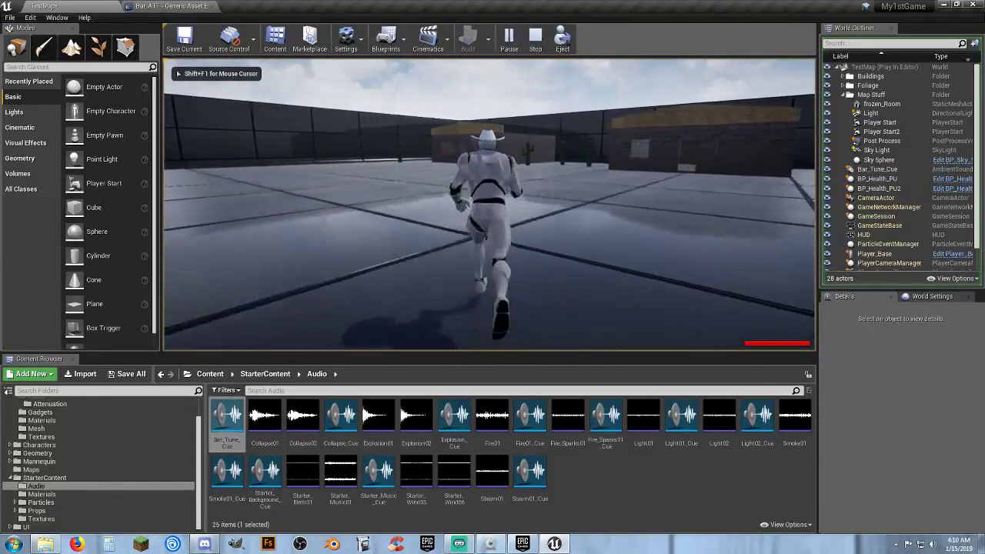
key(w)
key(w)
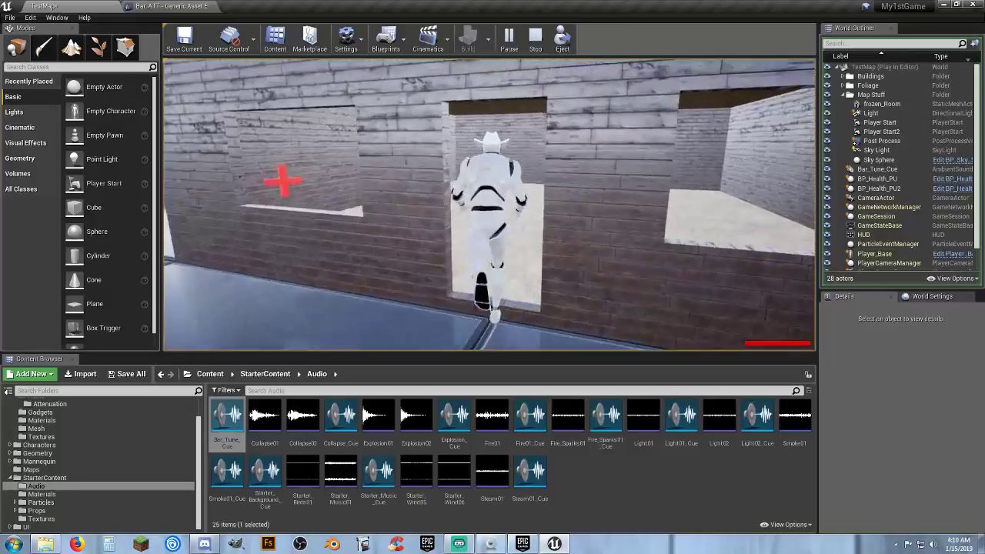
key(d)
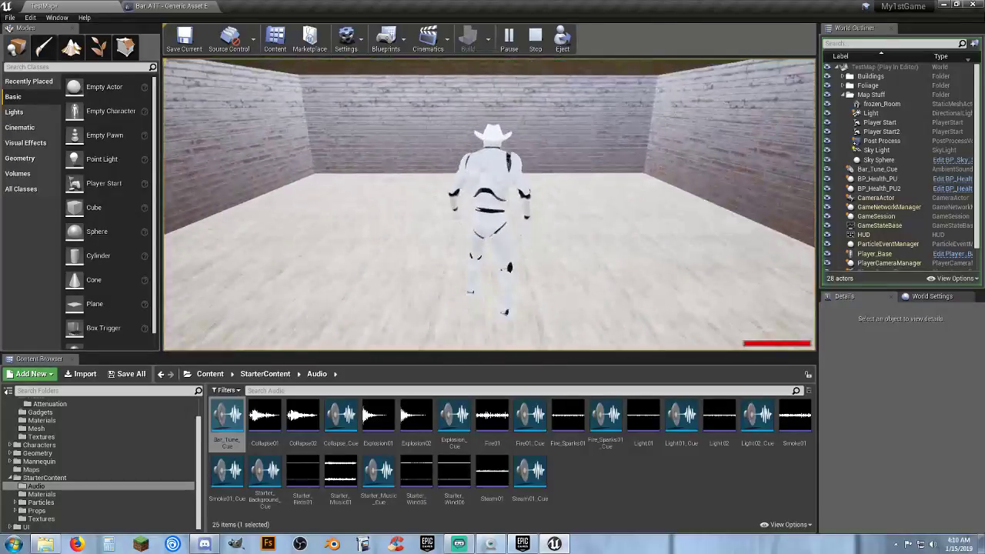
key(s)
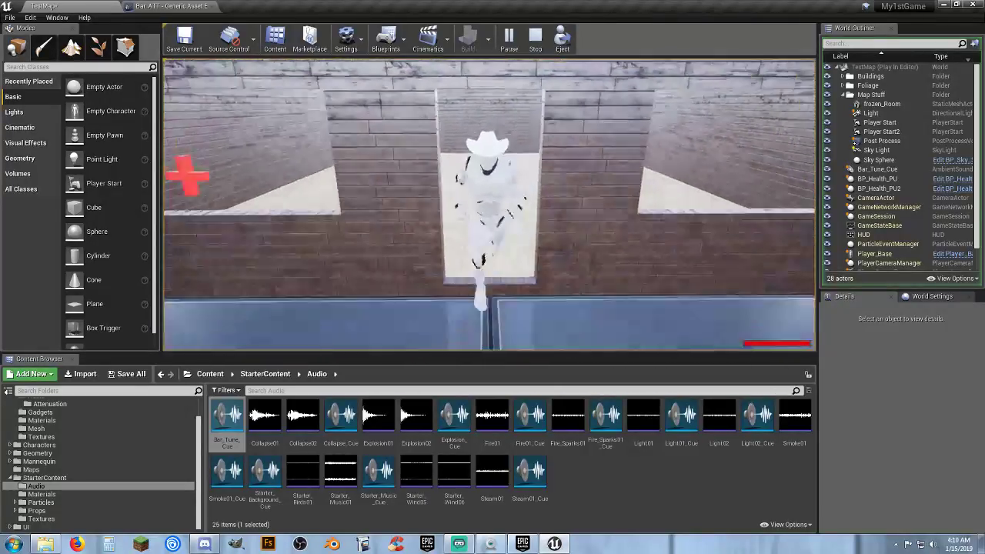
key(w)
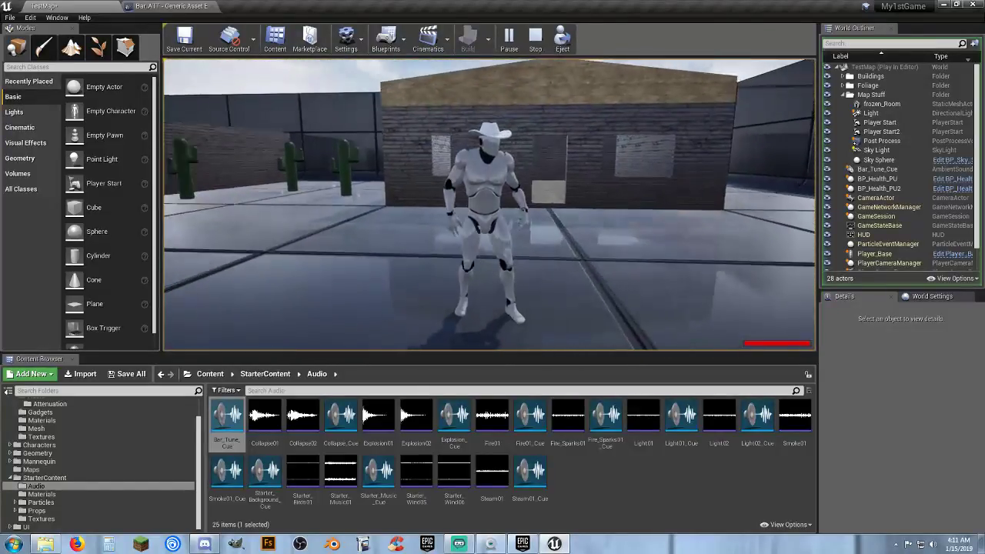
key(Escape)
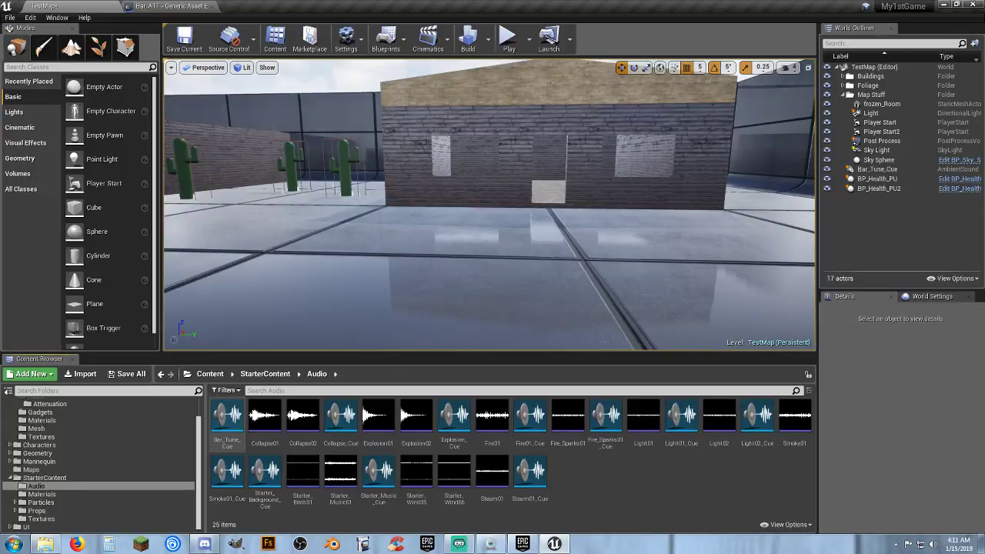
Close the Bar_ATT asset and save the modified TestMap level.
right_drag(489, 204, 569, 220)
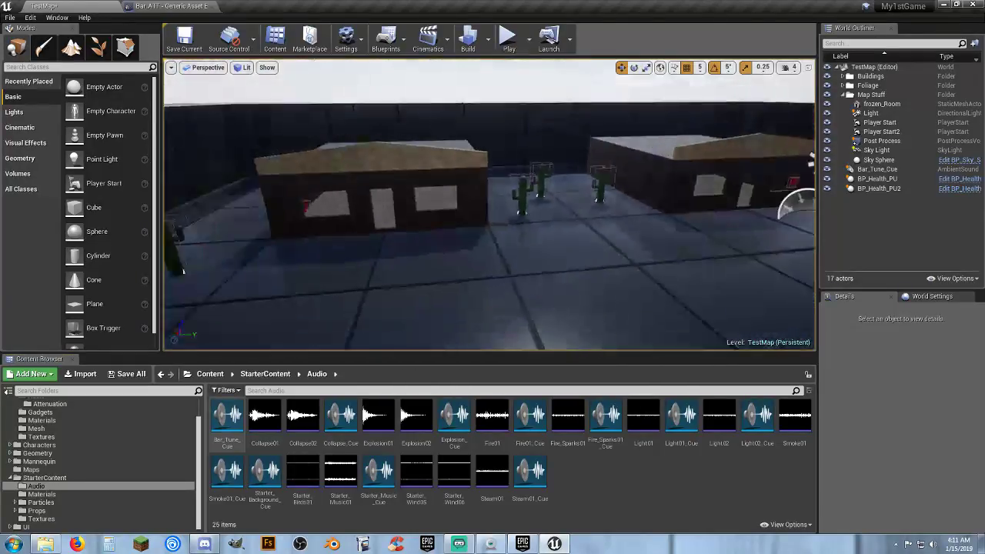
right_drag(182, 271, 590, 271)
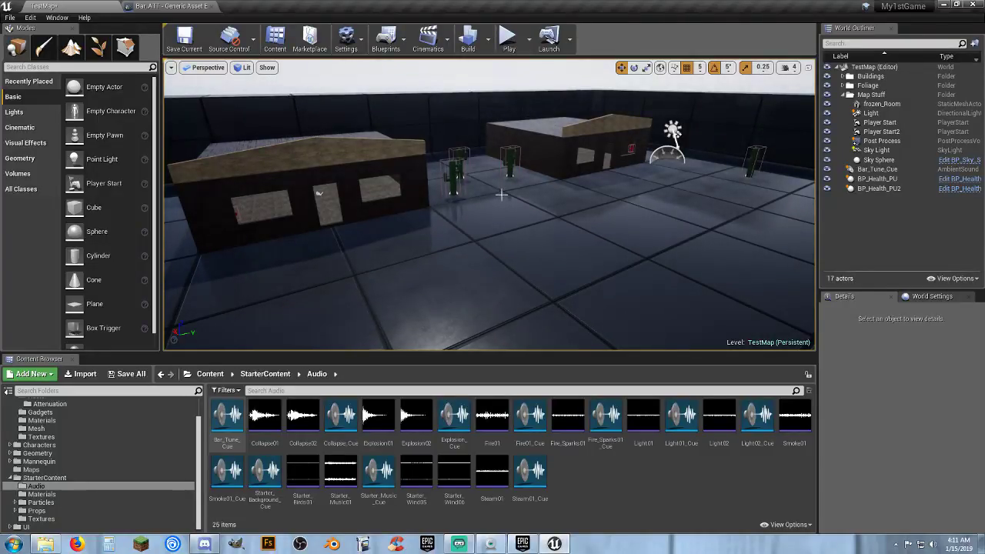
click(172, 9)
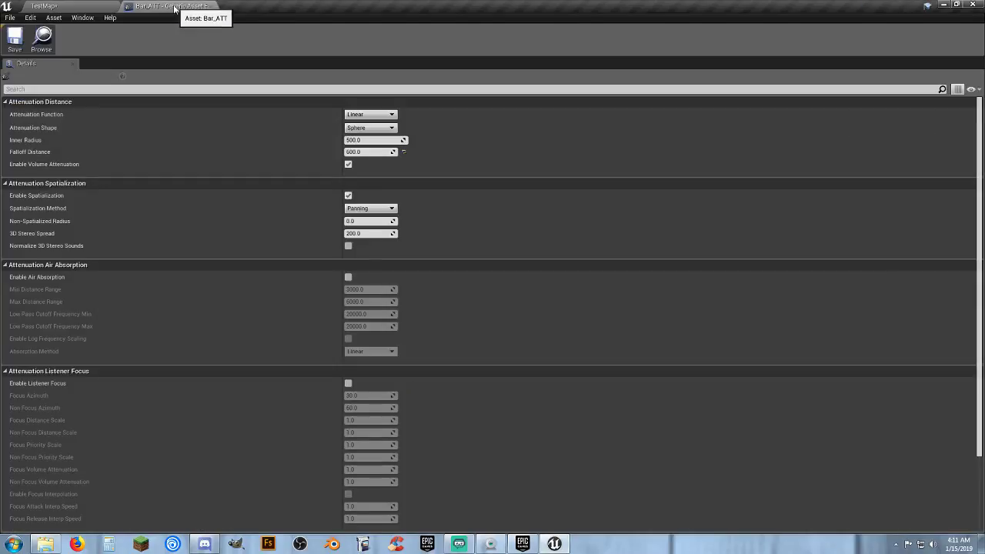
click(213, 7)
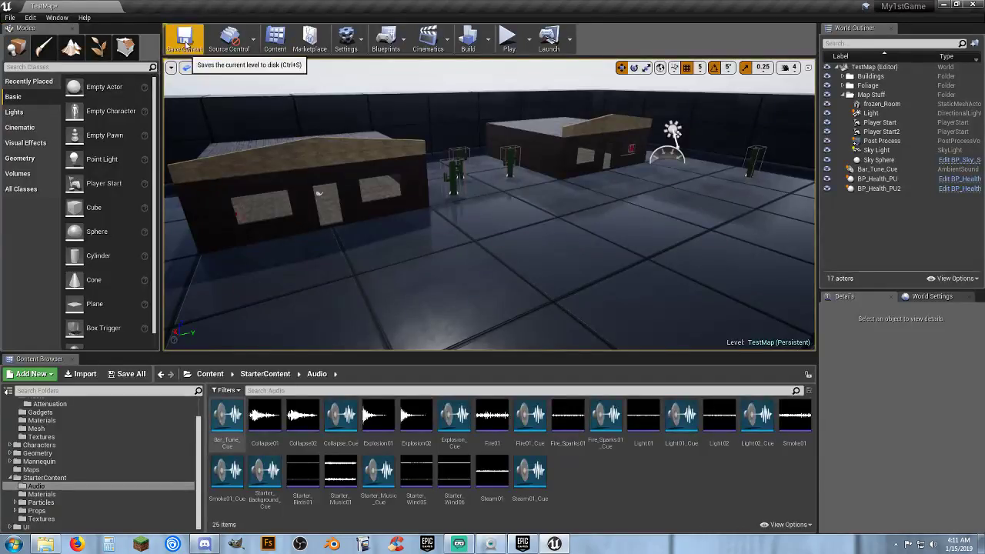
click(130, 374)
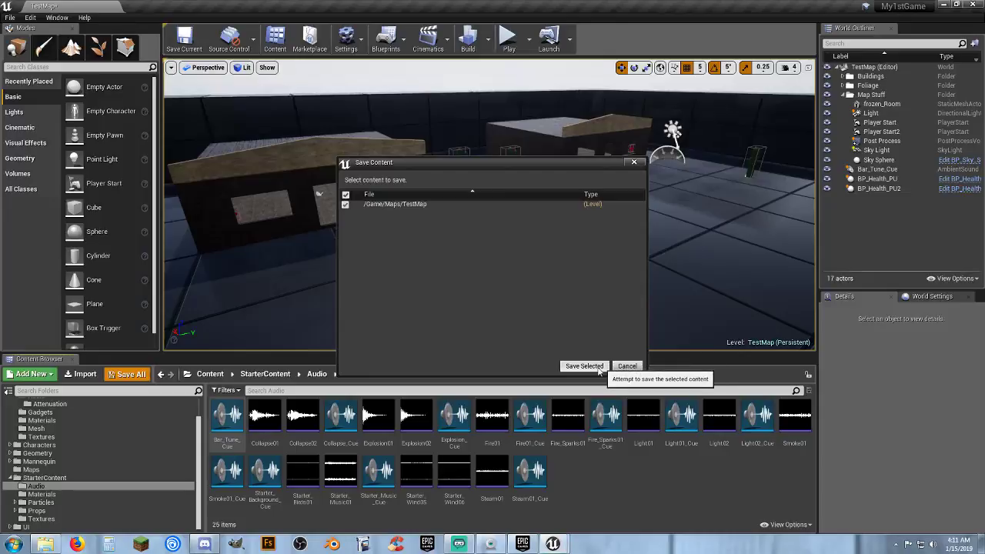
click(586, 366)
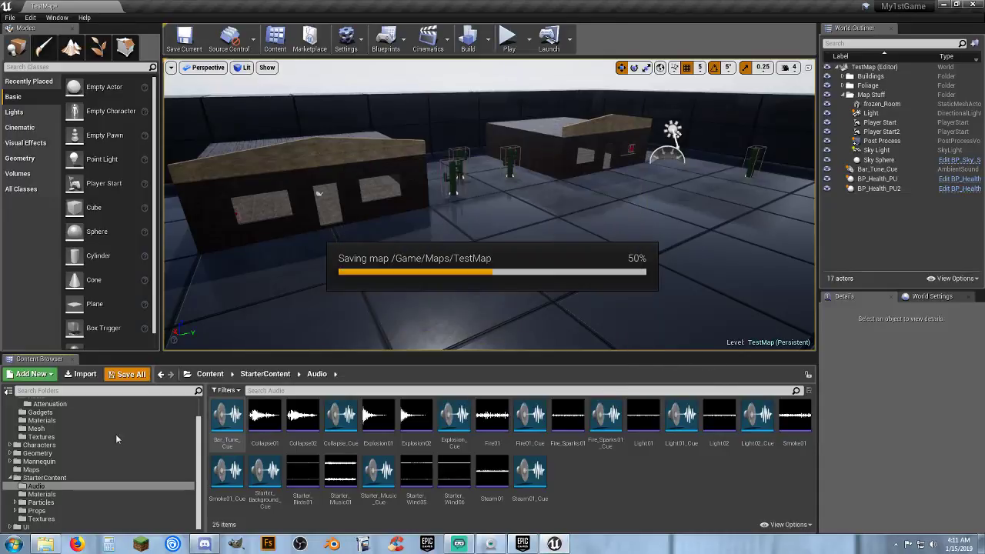
Collapse the StarterContent, Audio and Assets folders in the Content Browser and show the root Content folder.
click(11, 477)
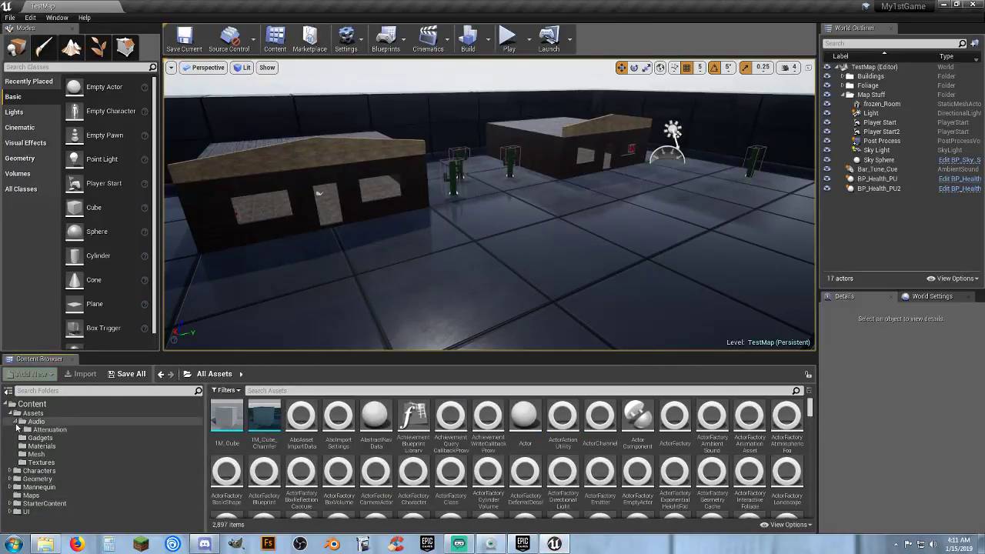
click(16, 423)
click(10, 413)
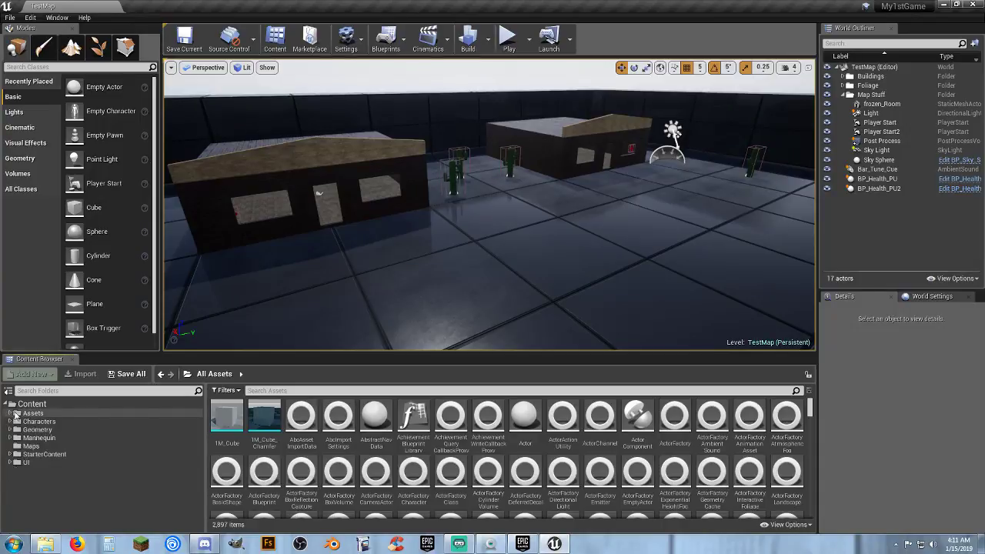
click(31, 404)
Switch to Windows Explorer, delete all files and folders of the old build in F:'s My1stGame folder, and return to Unreal Editor.
click(46, 544)
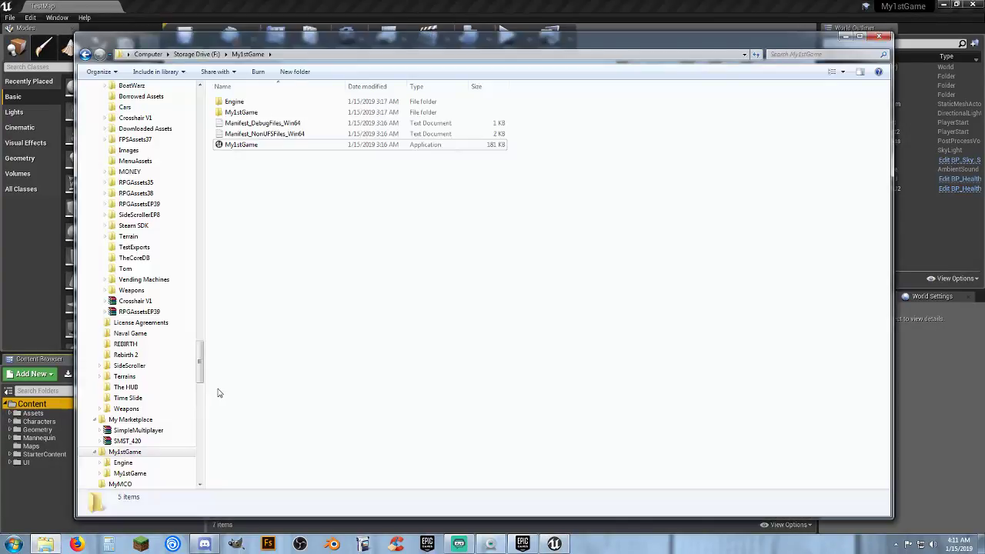
drag(354, 214, 228, 95)
key(Delete)
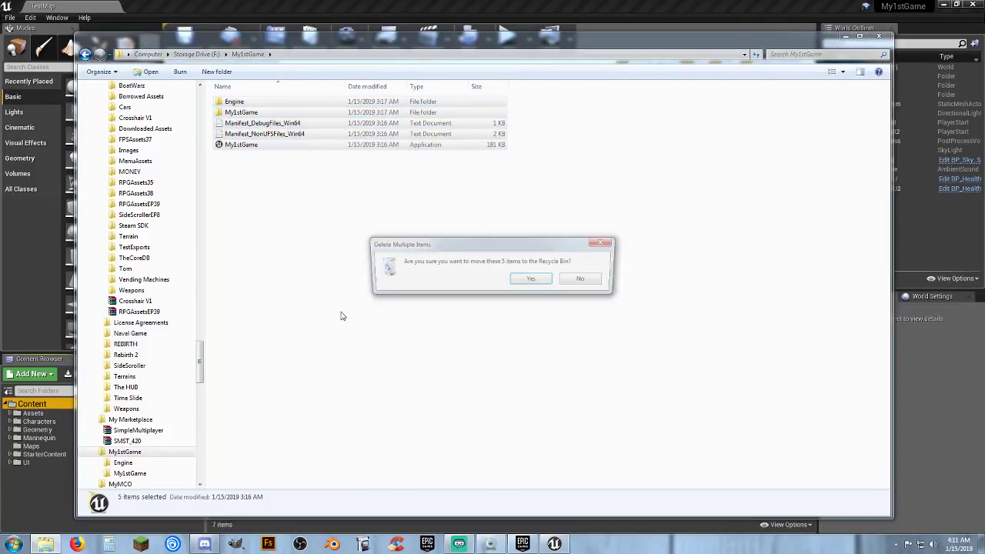
click(532, 279)
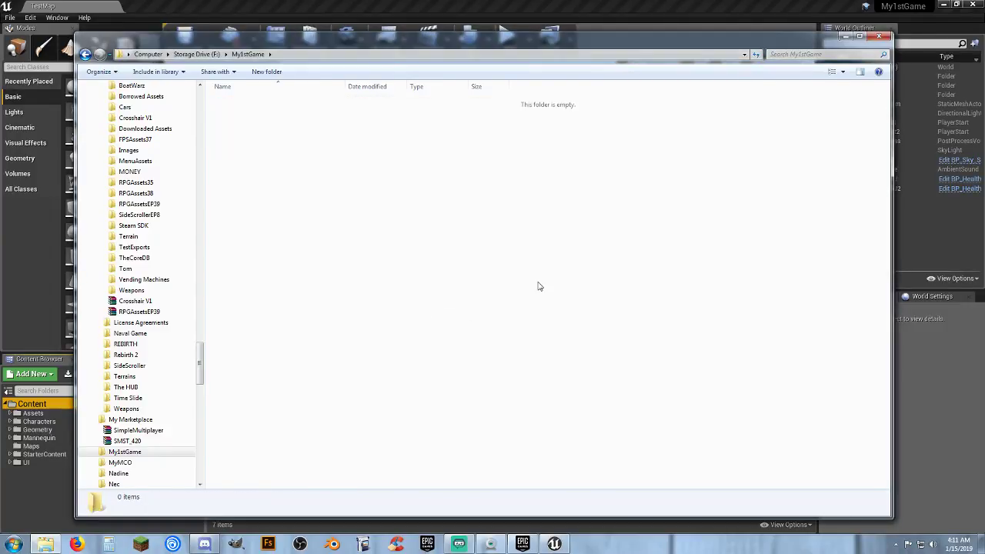
click(846, 38)
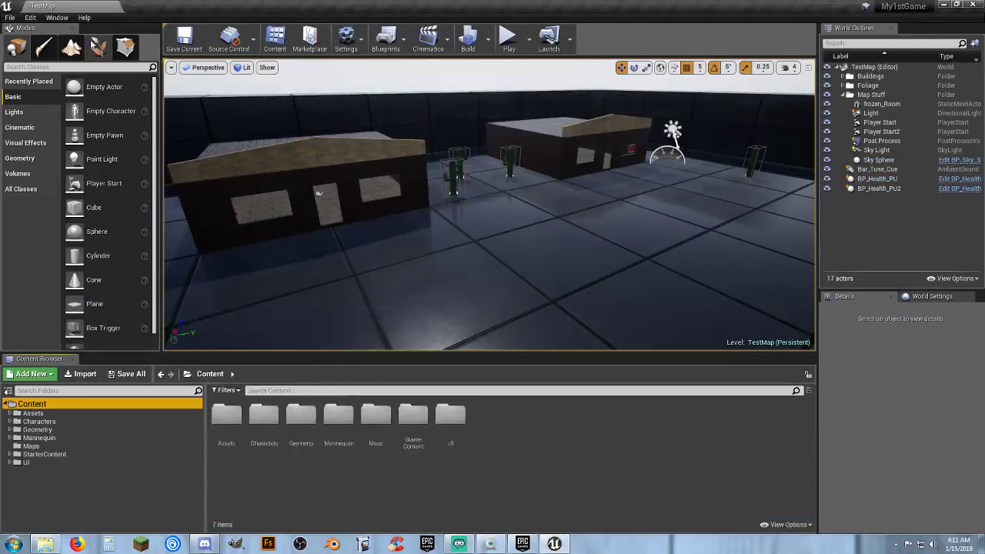
Package the project for Windows (64-bit) into the My1stGame folder on drive F: and close the output log.
click(10, 17)
mouse_move(62, 208)
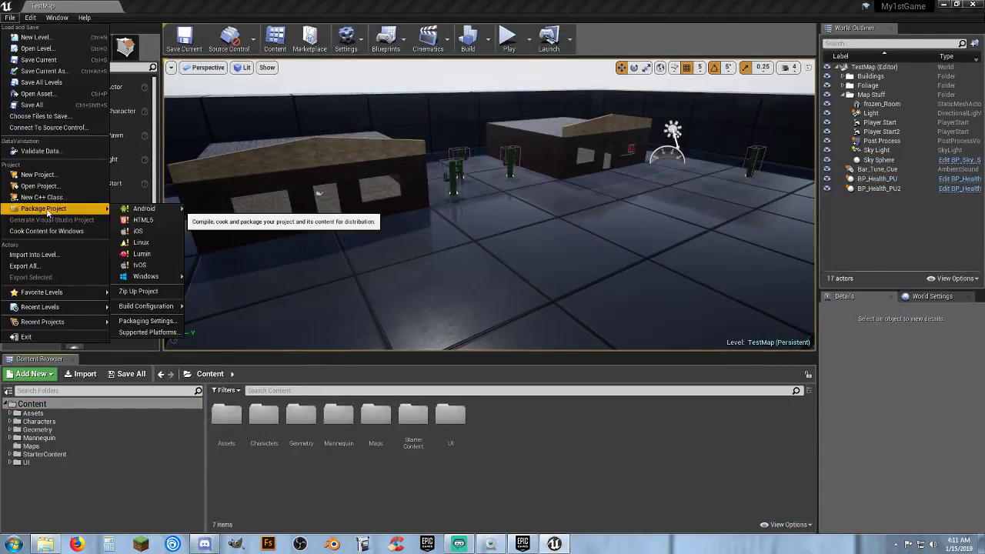
mouse_move(160, 277)
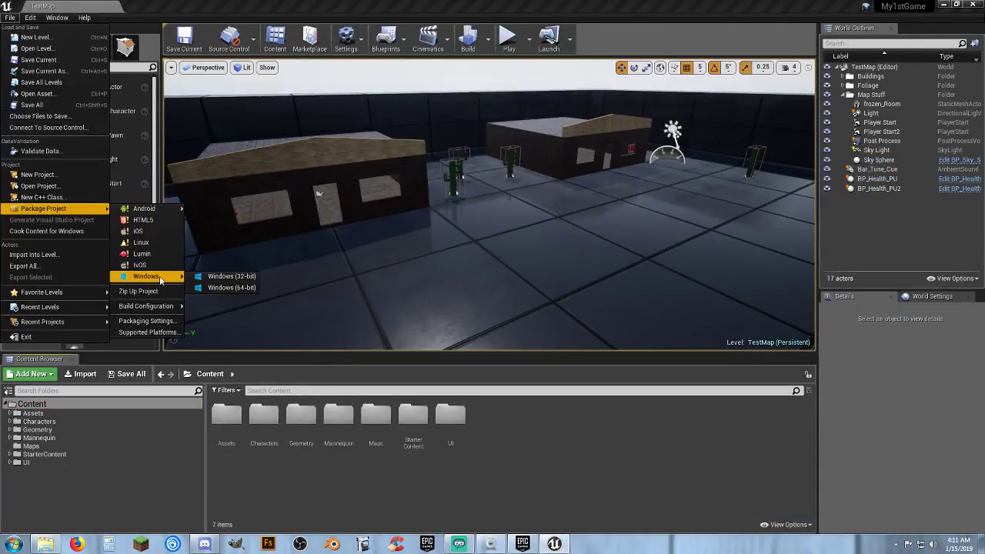
click(215, 288)
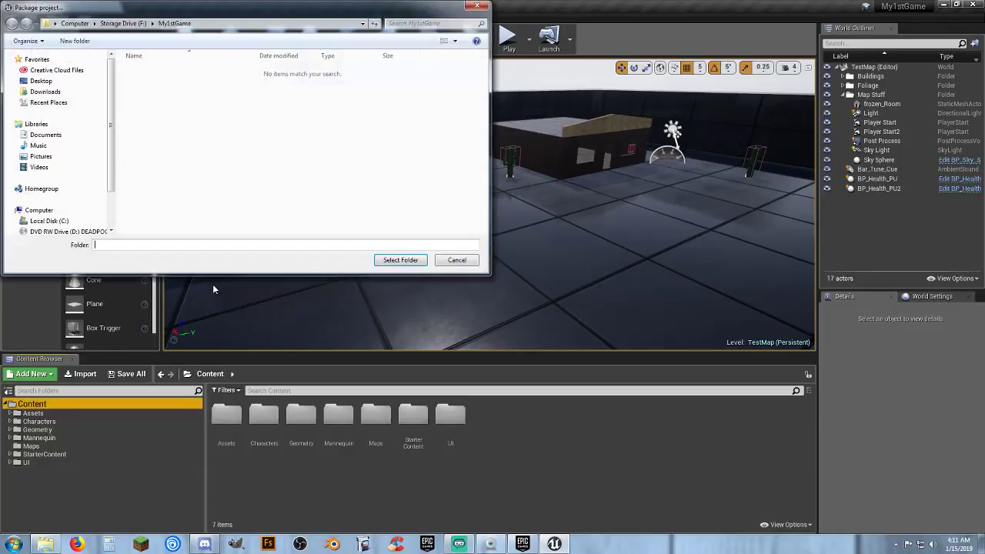
click(403, 260)
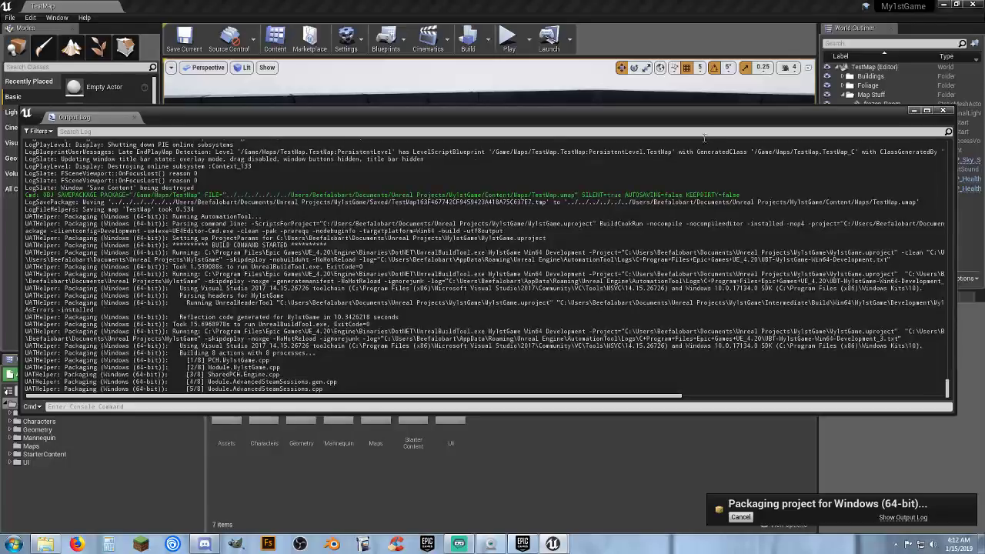
click(943, 111)
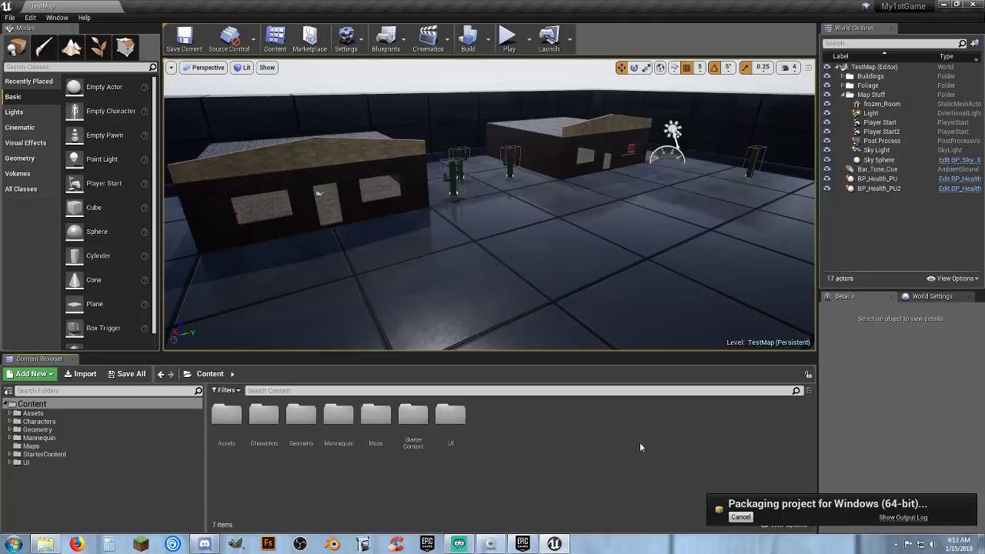
Collapse the Map Stuff folder in the World Outliner and move the Bar_Tune_Cue actor into it.
click(843, 94)
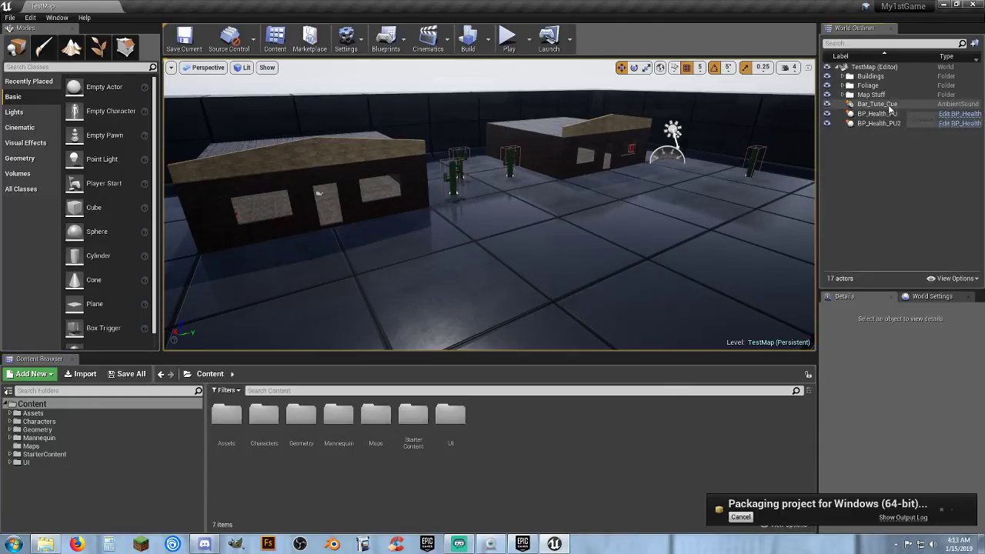
drag(889, 110, 878, 96)
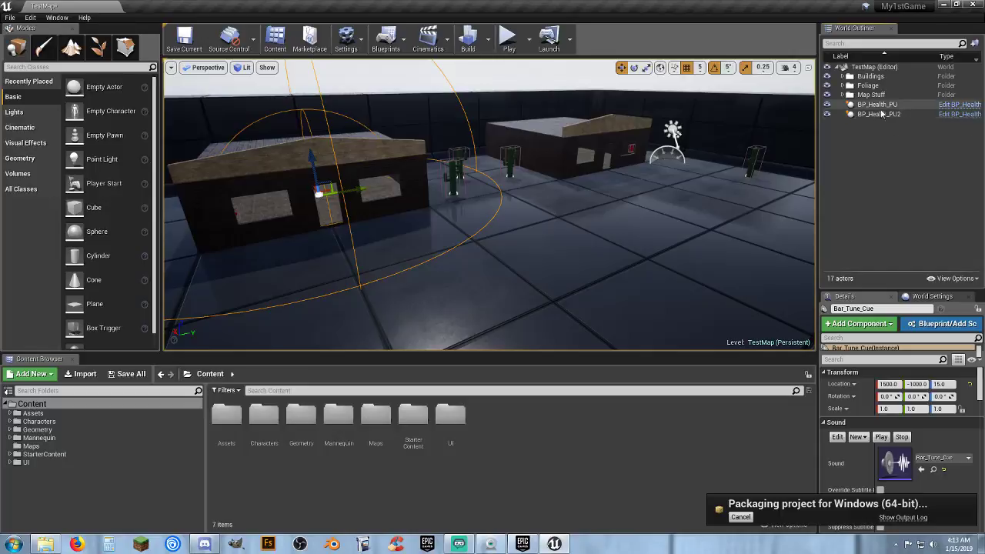
click(868, 69)
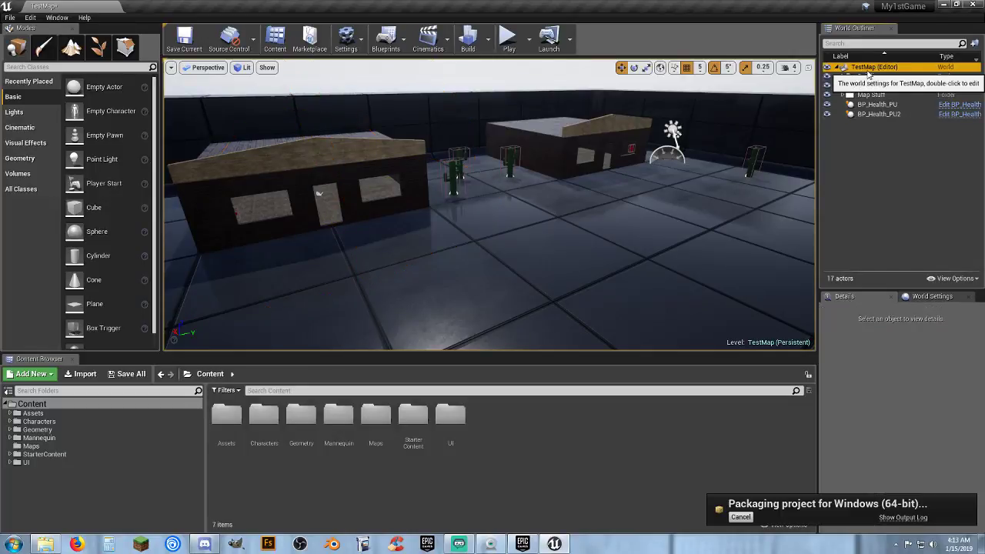
Create a Pickups folder in the World Outliner and move BP_Health_PU and BP_Health_PU2 into it.
right_click(879, 137)
click(896, 137)
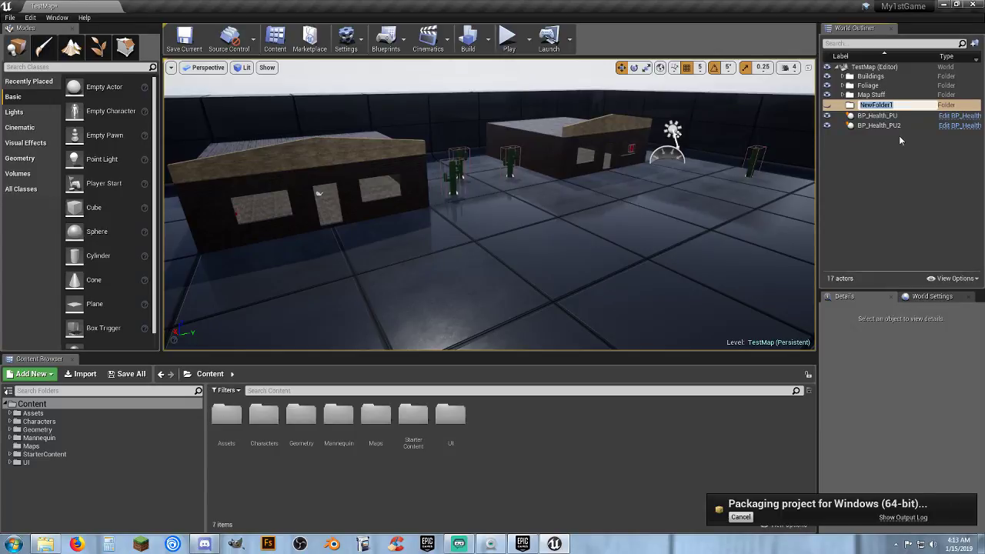
text(Pickups)
key(Return)
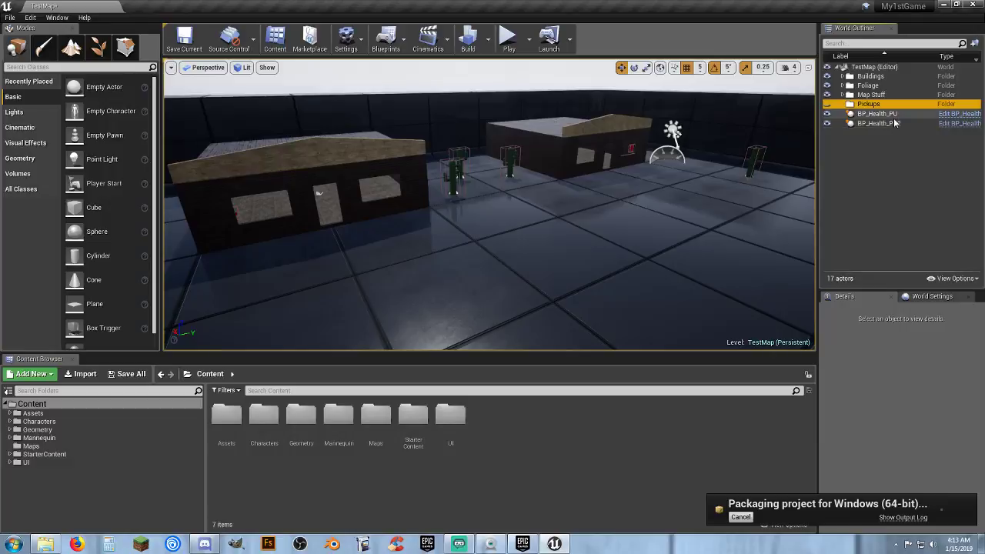
click(877, 113)
shift+click(891, 123)
drag(890, 123, 869, 106)
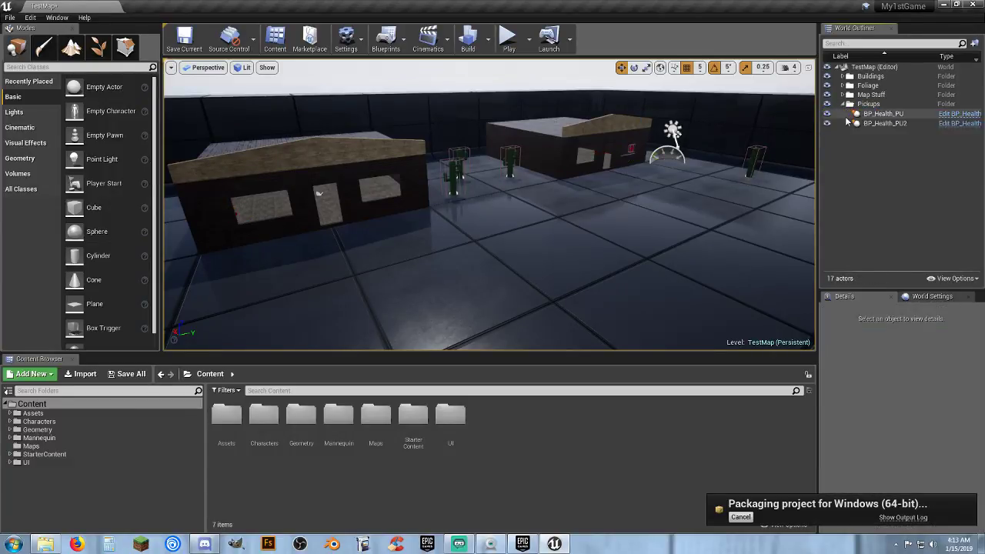
Collapse the Pickups folder in the World Outliner and check the packaging output log before closing it.
click(845, 103)
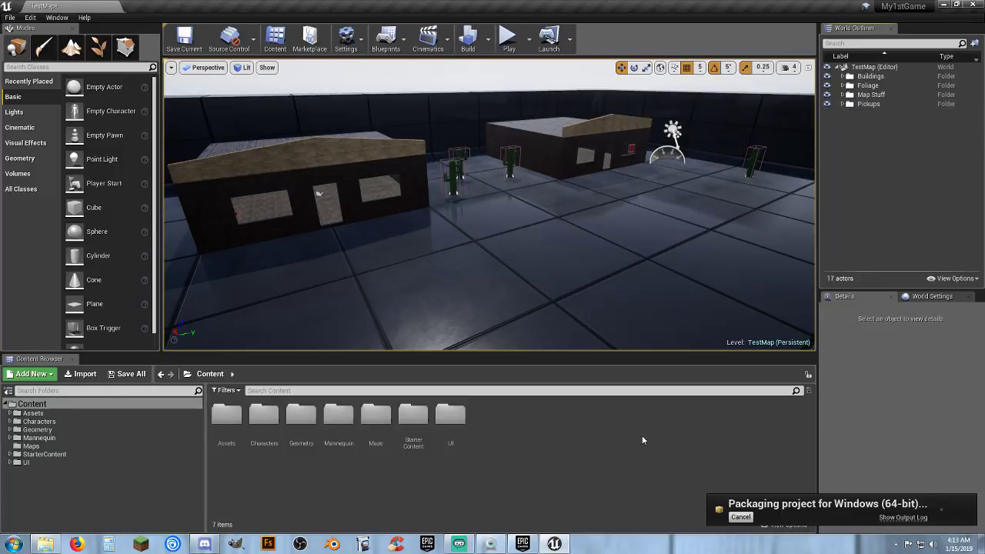
click(902, 517)
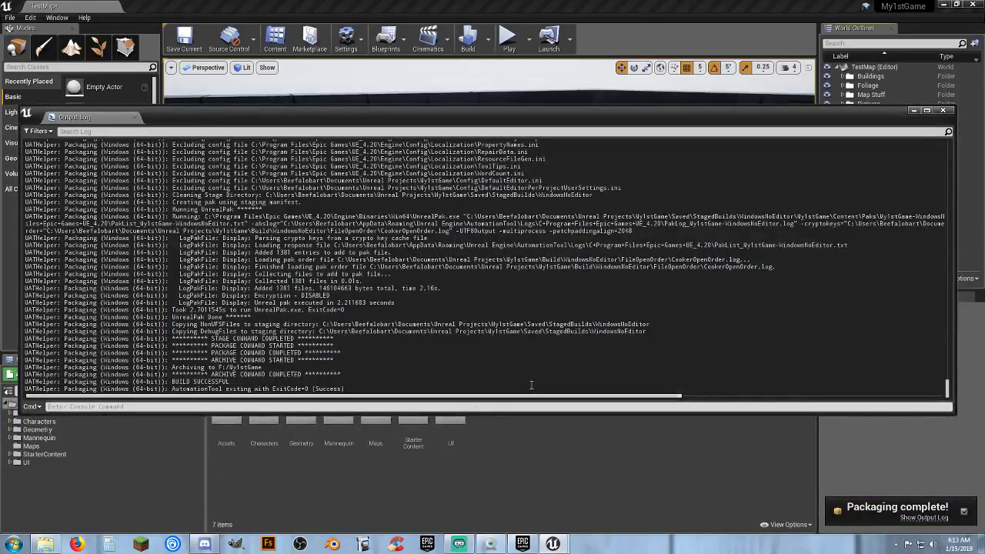
click(942, 110)
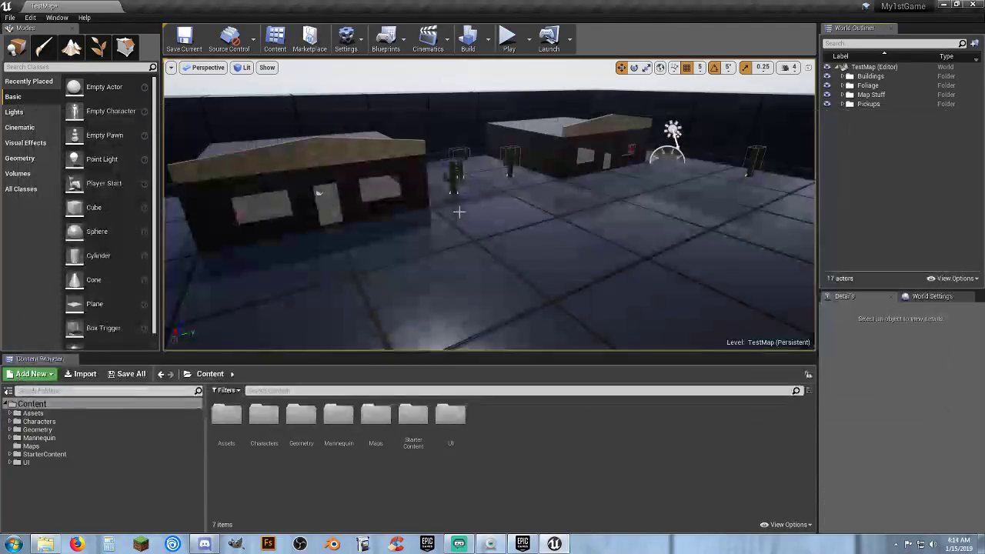
Save the modified TestMap level and close Unreal Editor.
click(129, 375)
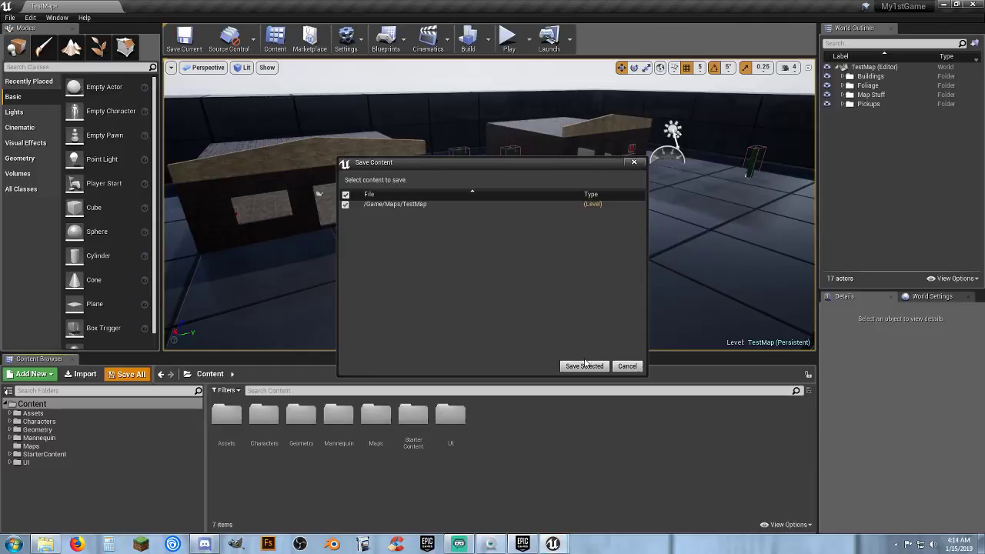
click(584, 365)
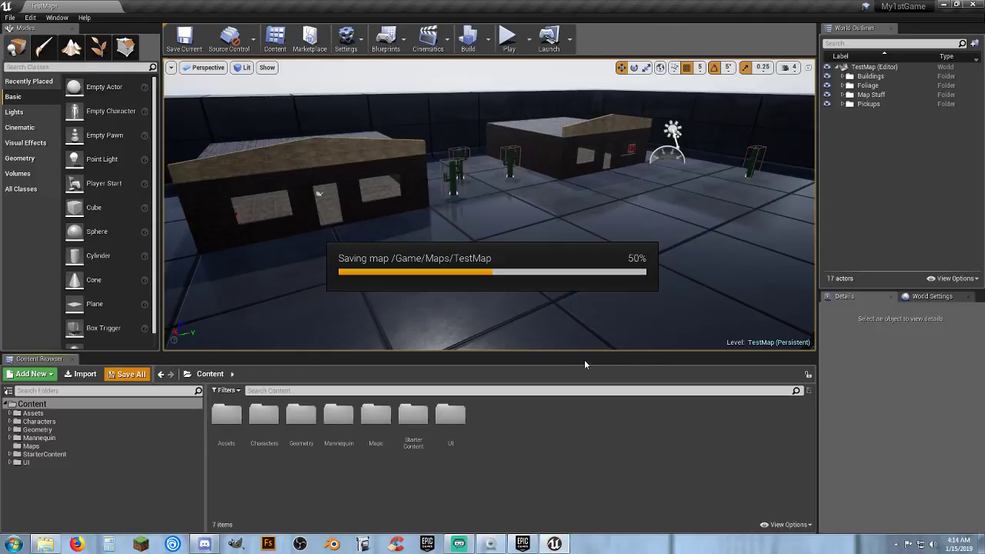
click(968, 5)
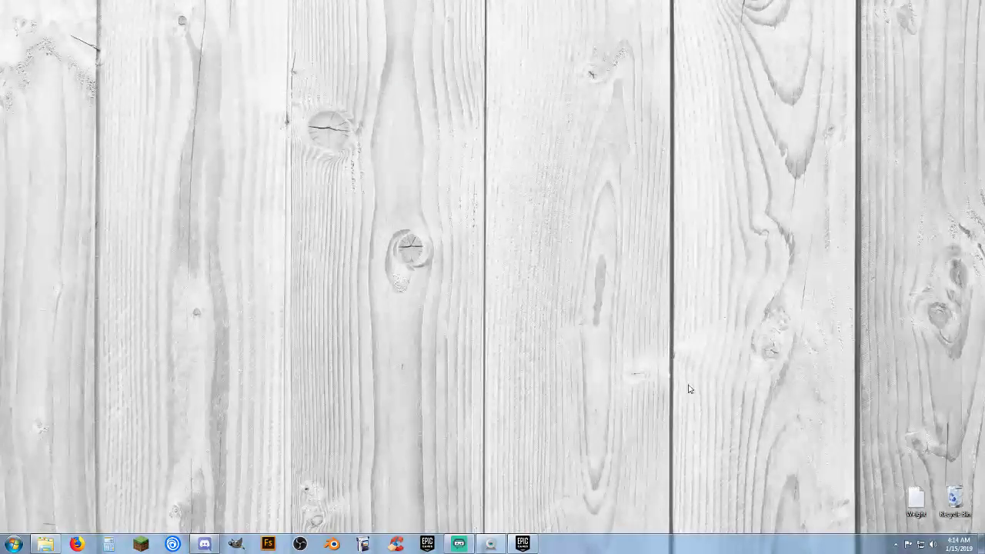
Switch to Windows Explorer and move all packaged build files from the WindowsNoEditor folder up into F:'s My1stGame folder.
click(46, 544)
double_click(245, 101)
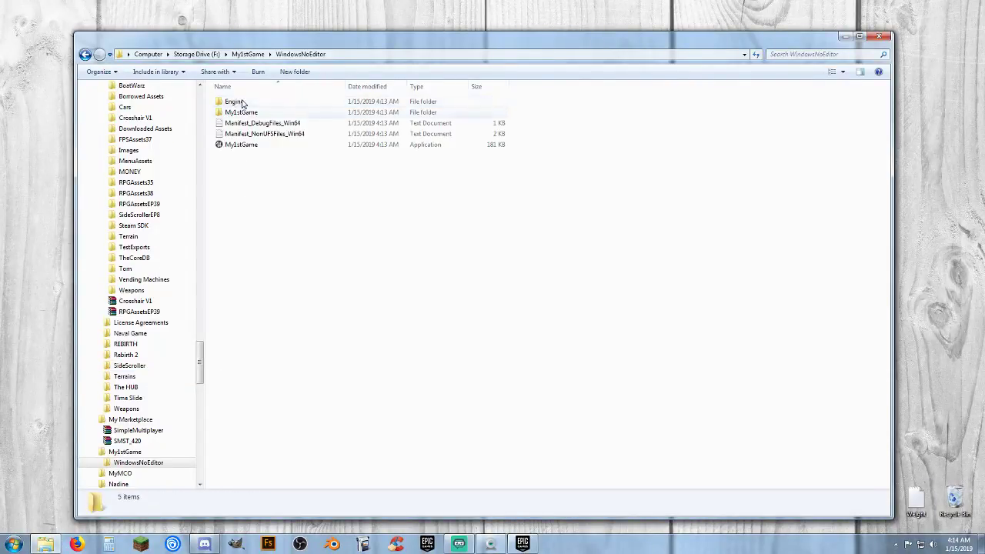
drag(369, 188, 159, 454)
right_drag(159, 454, 159, 454)
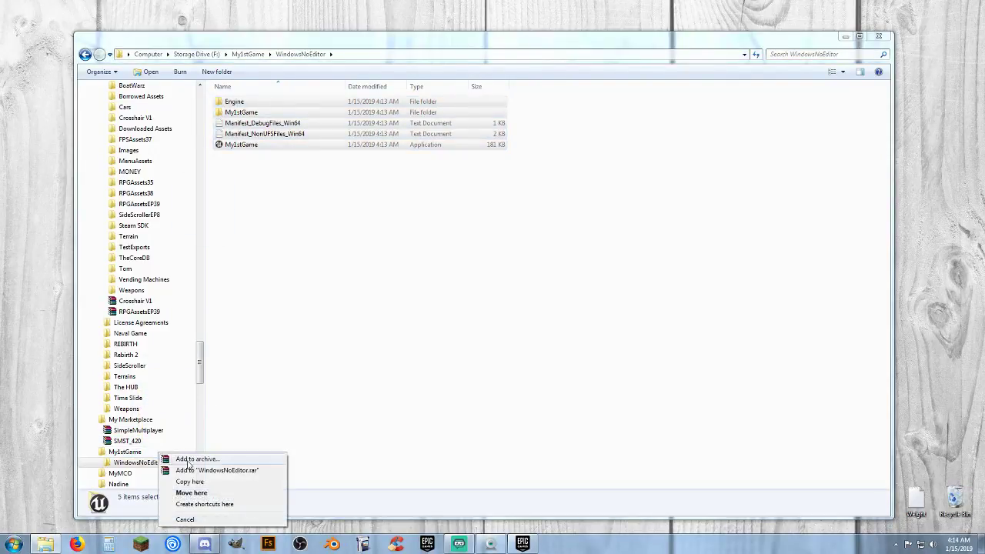
click(184, 490)
Delete the emptied WindowsNoEditor folder from the My1stGame folder on drive F:.
click(131, 452)
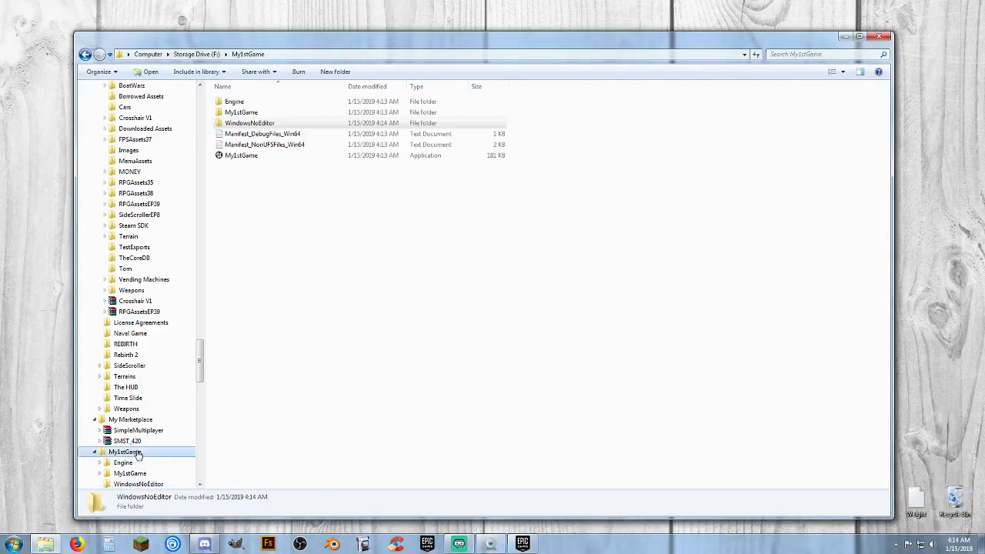
click(277, 125)
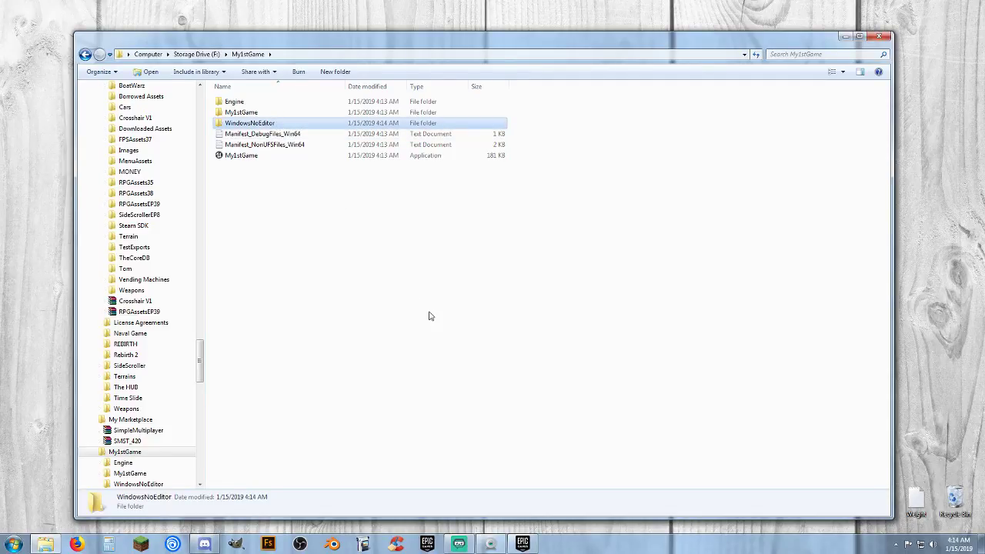
key(Delete)
click(539, 314)
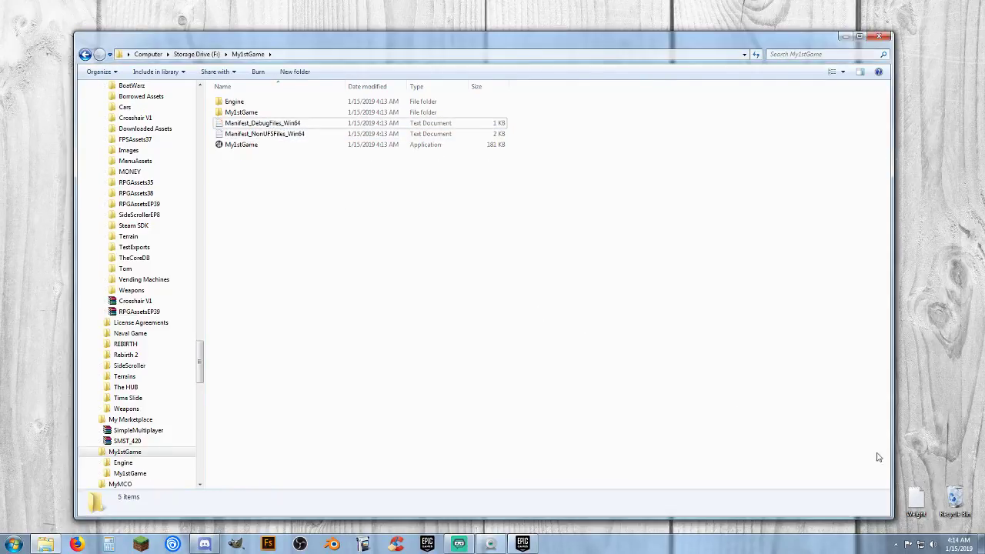
Permanently empty the Recycle Bin.
right_click(952, 500)
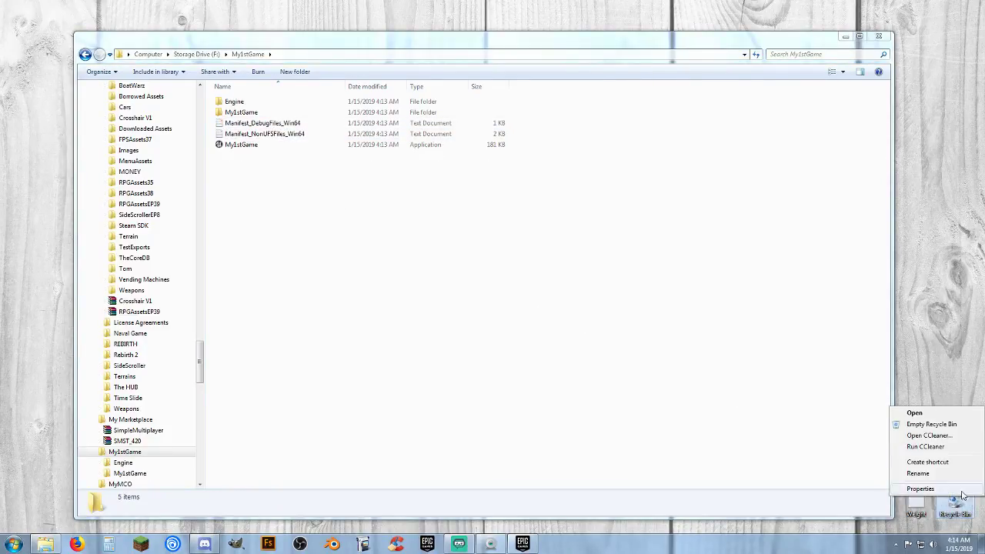
click(954, 425)
click(525, 282)
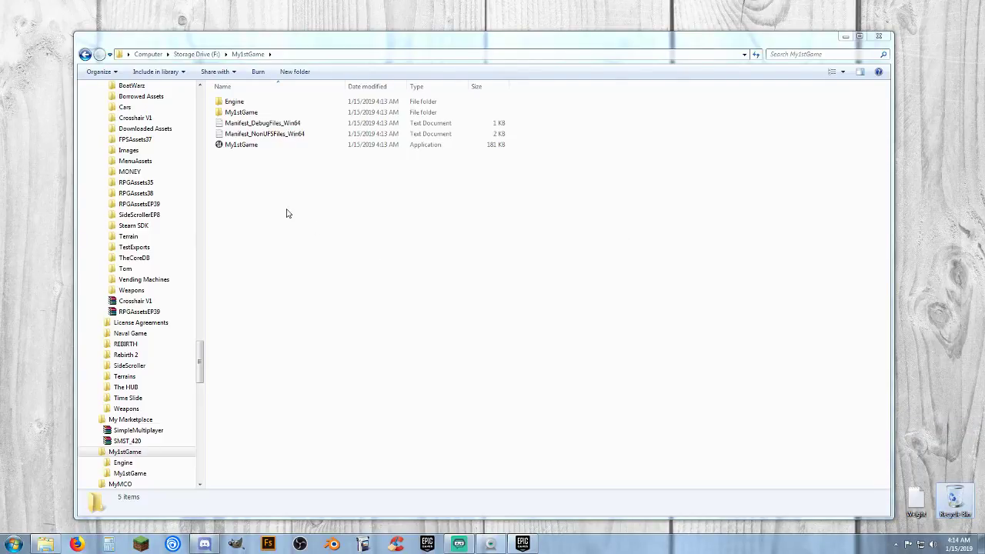
Launch the packaged My1stGame application and host a multiplayer server named "clam dip".
double_click(249, 147)
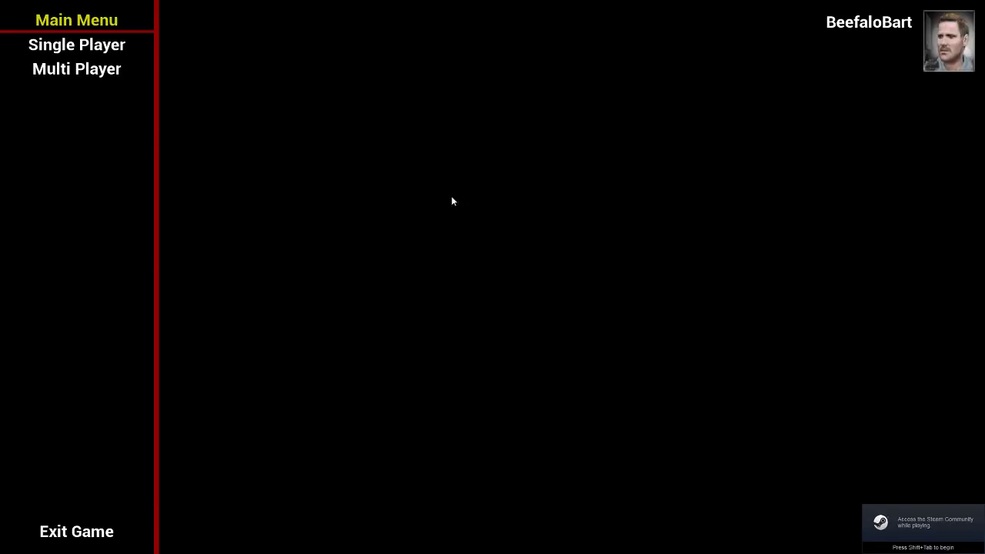
click(98, 75)
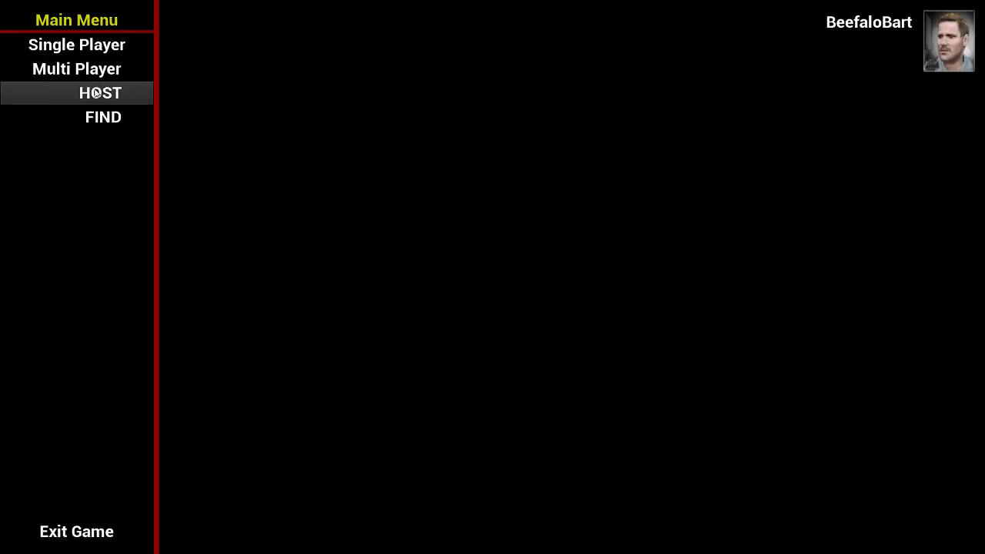
click(95, 94)
click(424, 262)
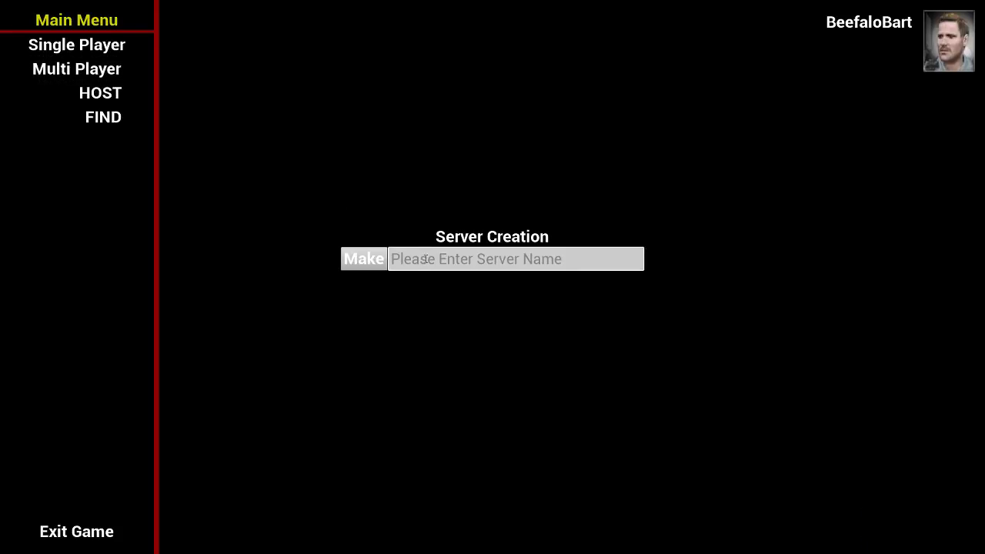
text(cal)
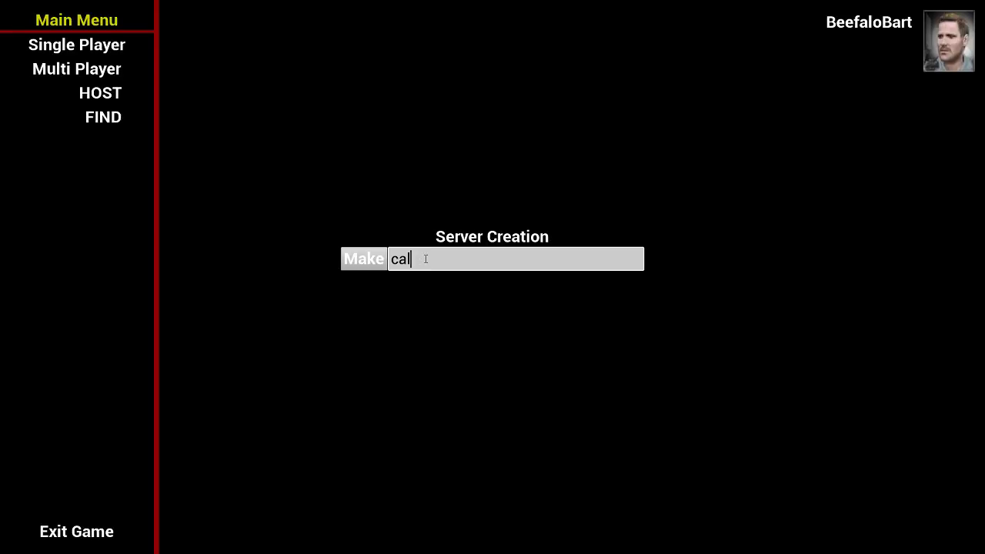
key(BackSpace)
key(BackSpace)
text(lam dip)
click(377, 256)
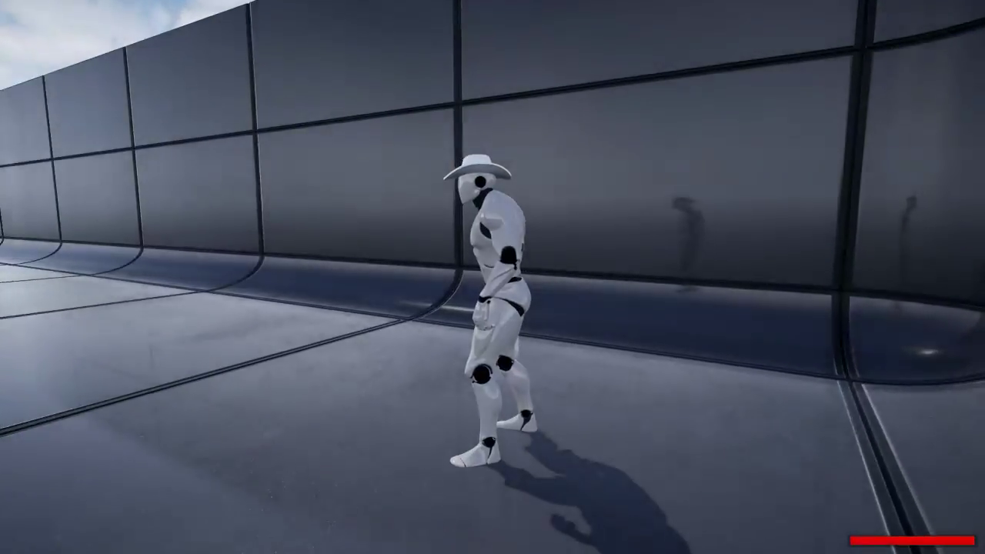
Playtest the packaged level by running the character past a cactus and into the building with the health pickup.
key(space)
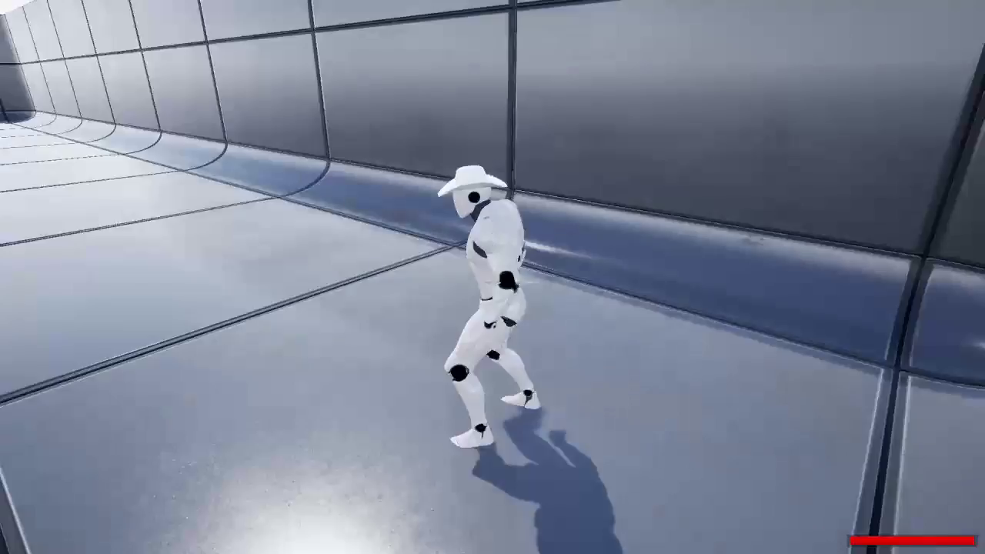
key(w)
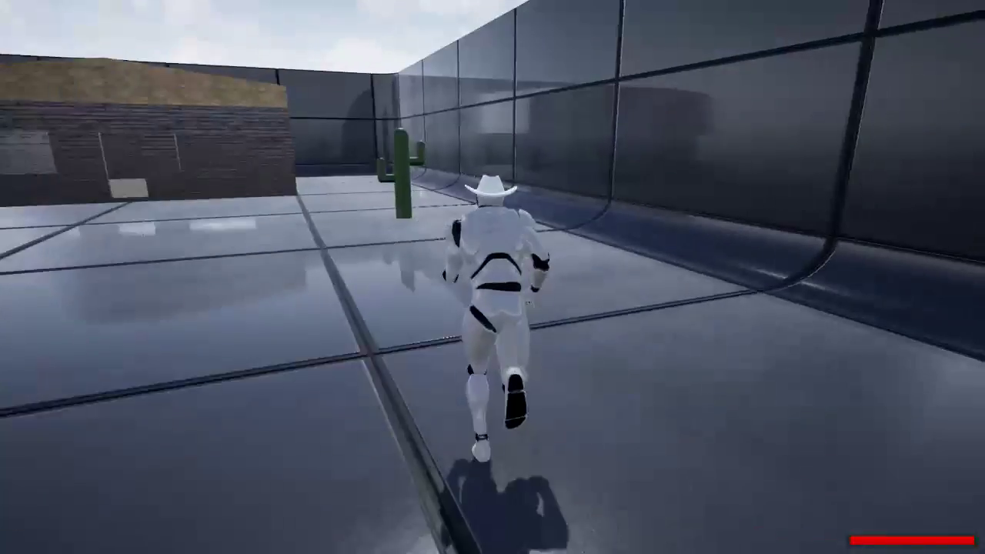
key(a)
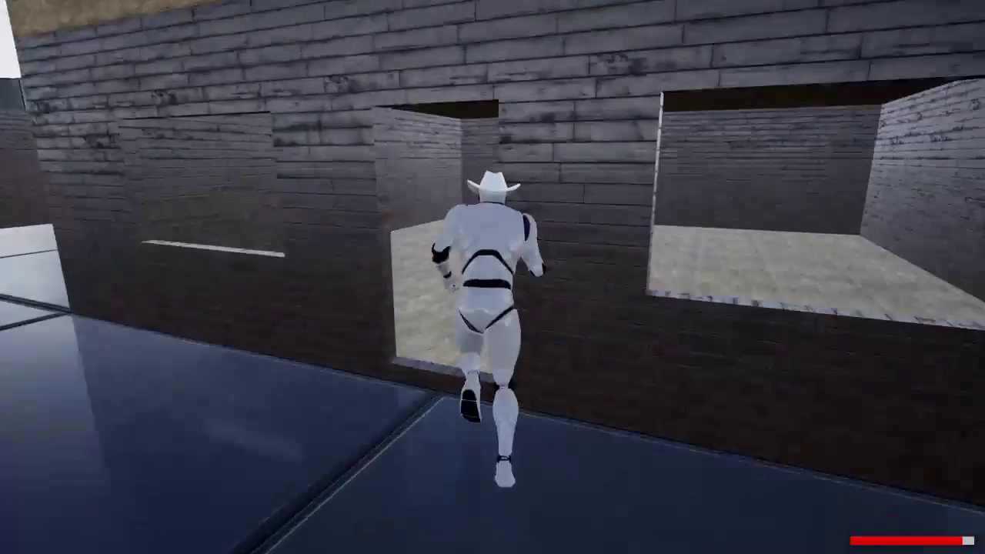
key(a)
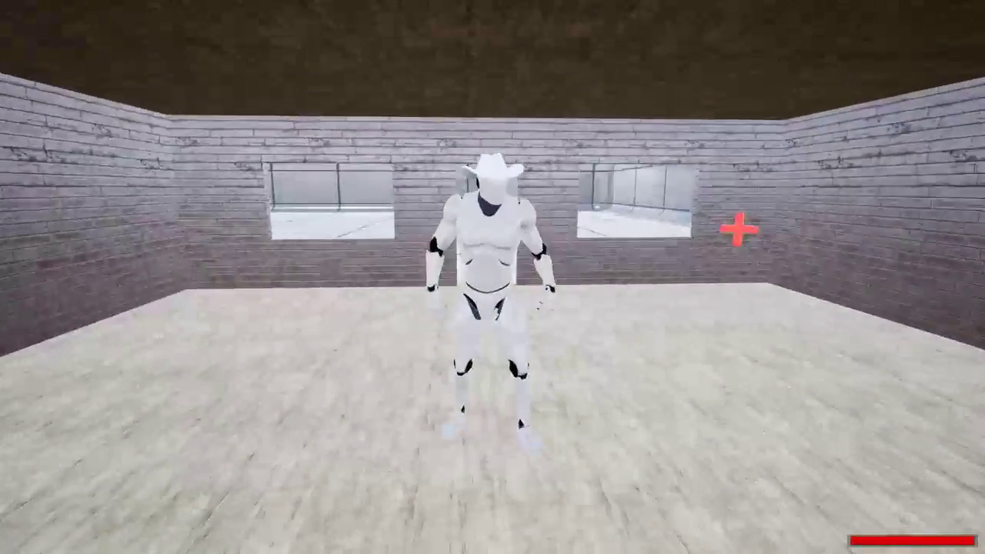
Run the character across the open floor away from the buildings and back to check the music's distance attenuation.
key(w)
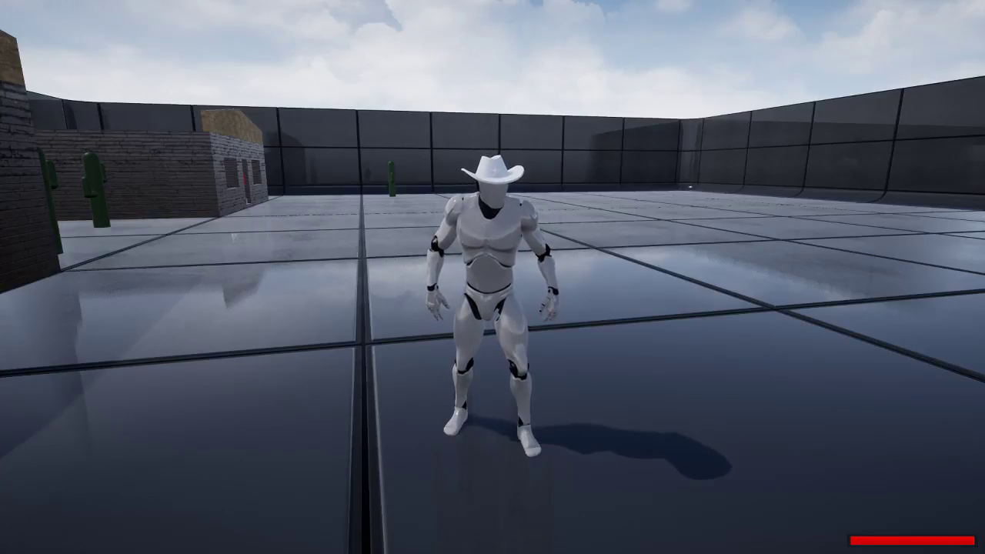
key(w)
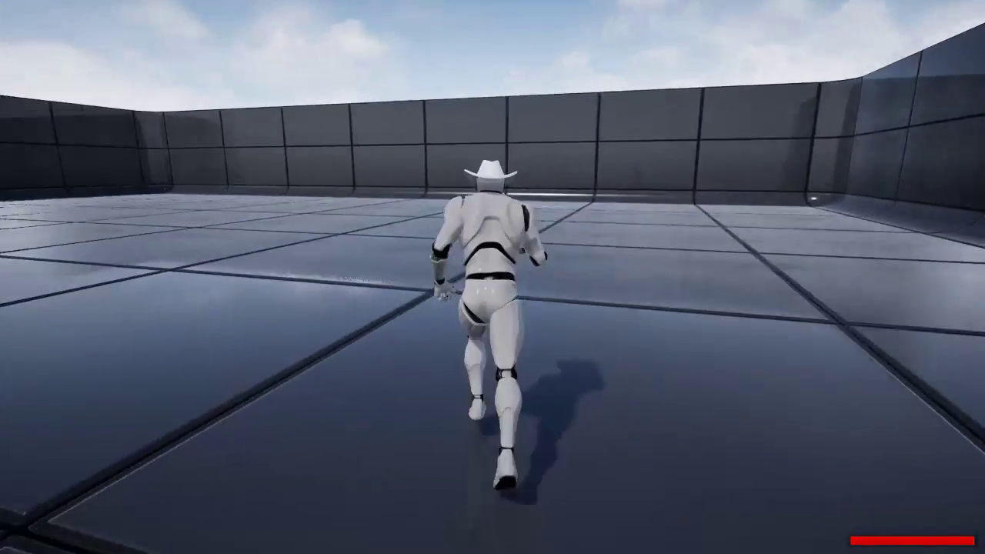
key(w)
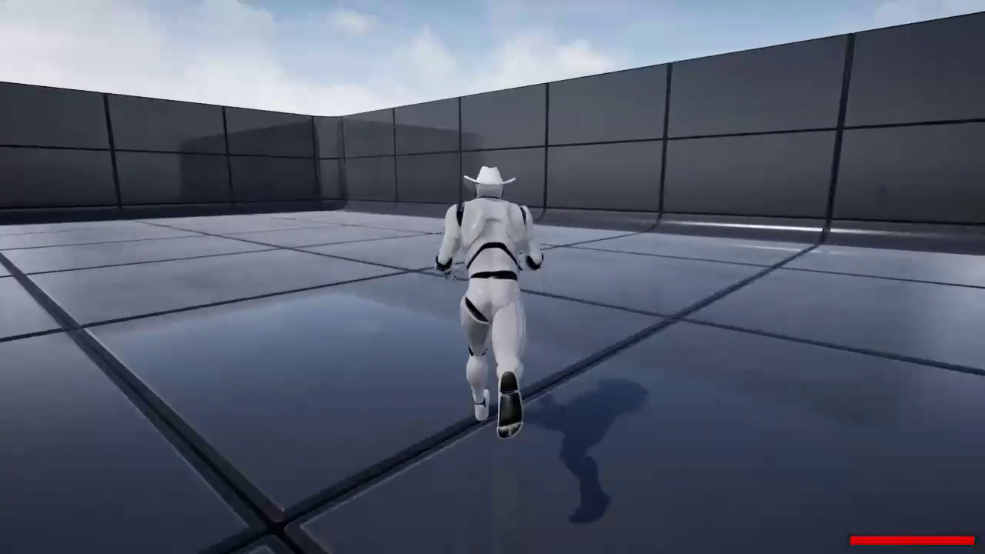
key(d)
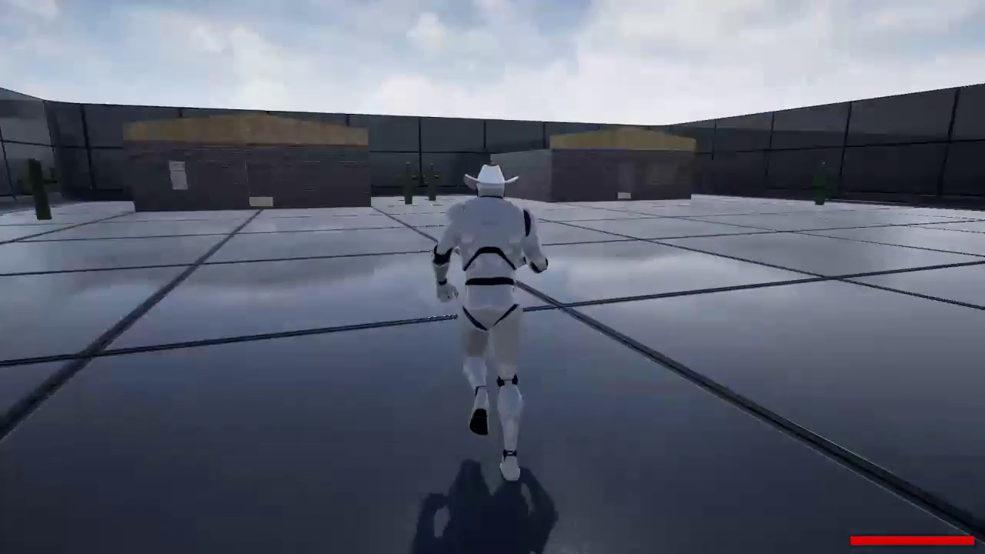
key(w)
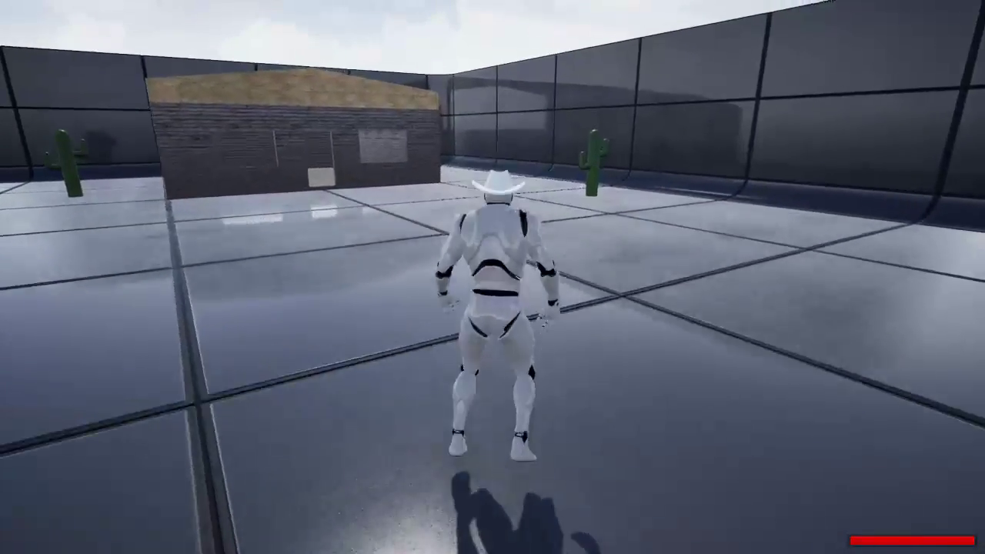
Run the character past the cacti and through the building with the health pickup, and return to the open floor.
key(w)
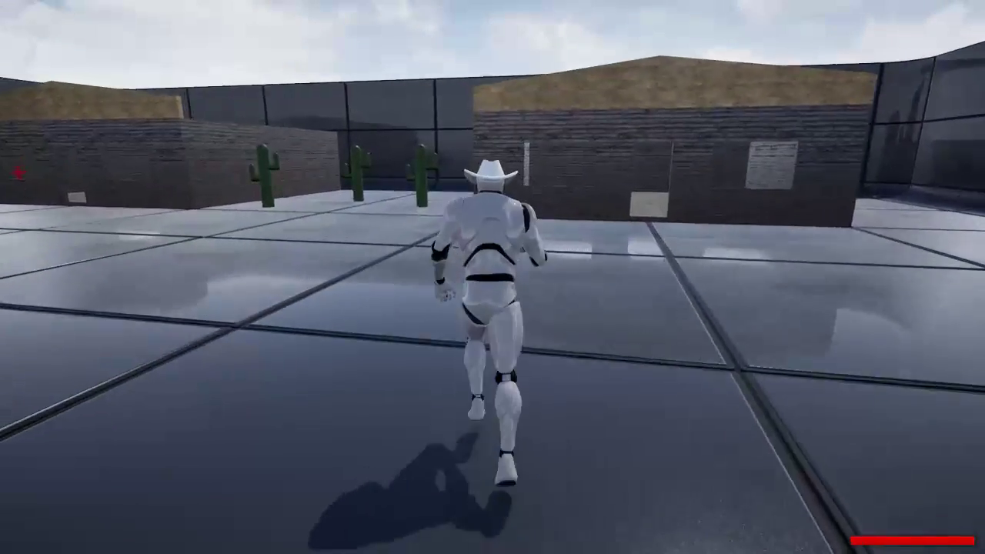
key(w)
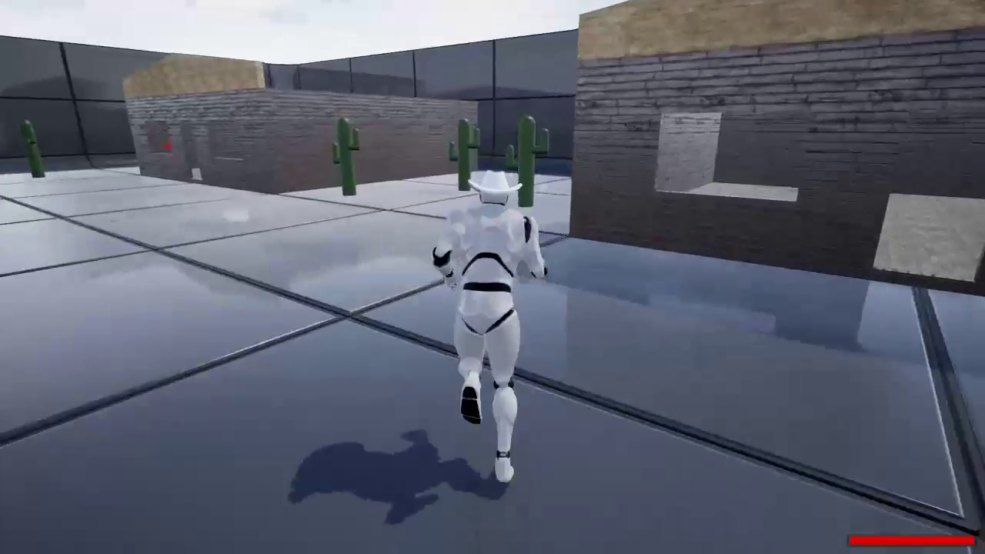
key(w)
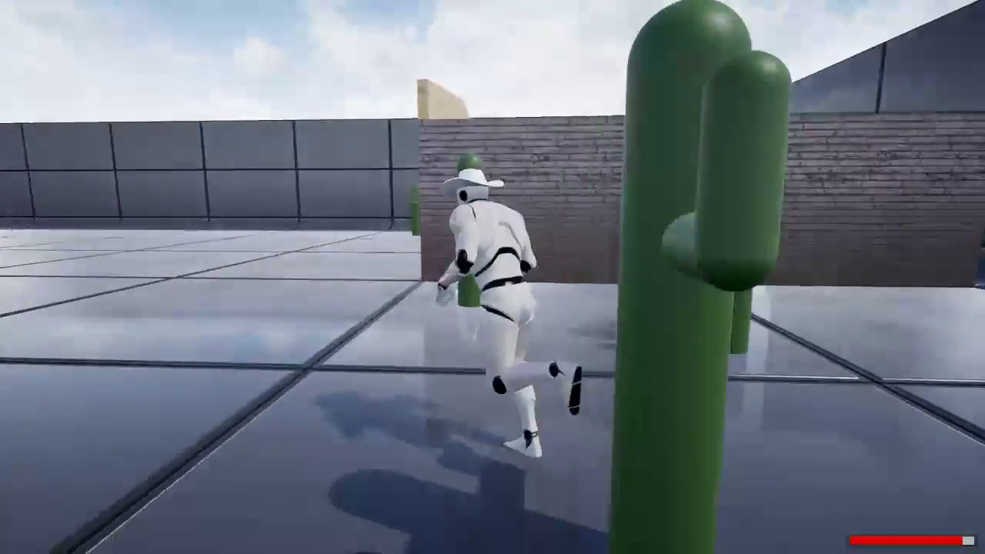
key(w)
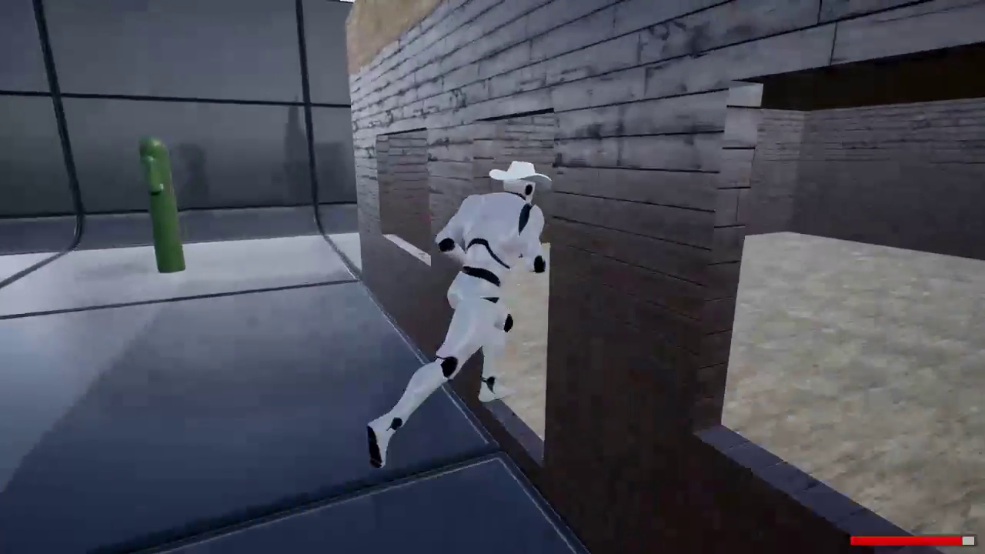
key(w)
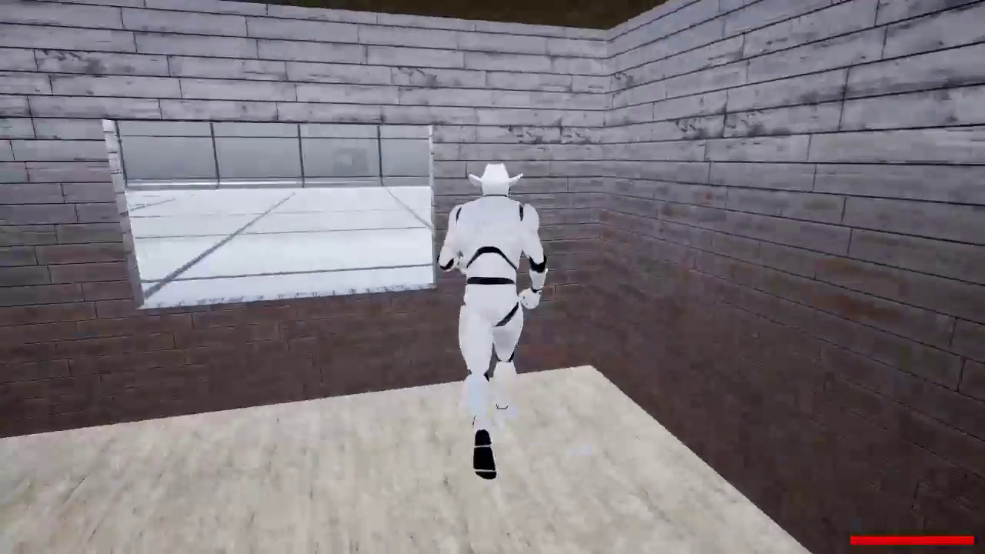
key(w)
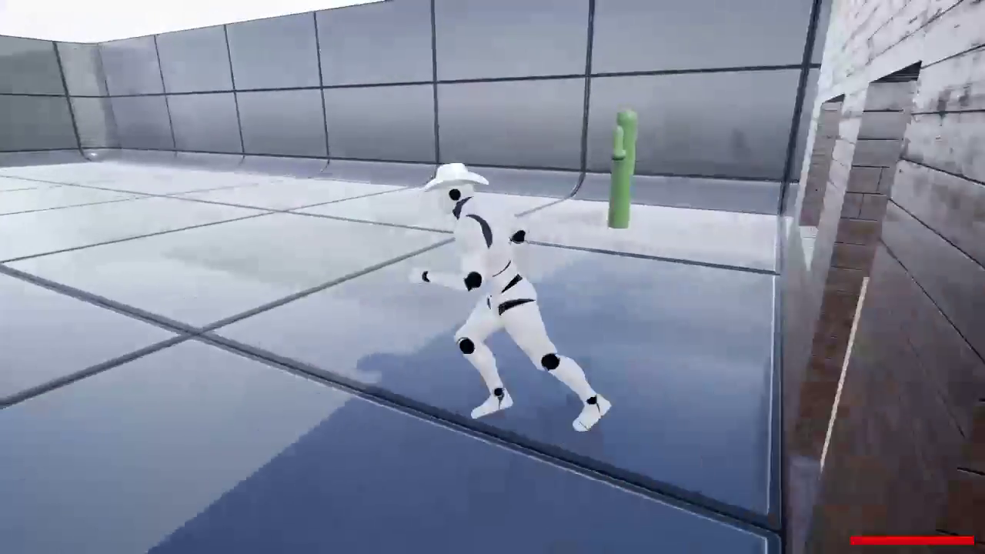
key(w)
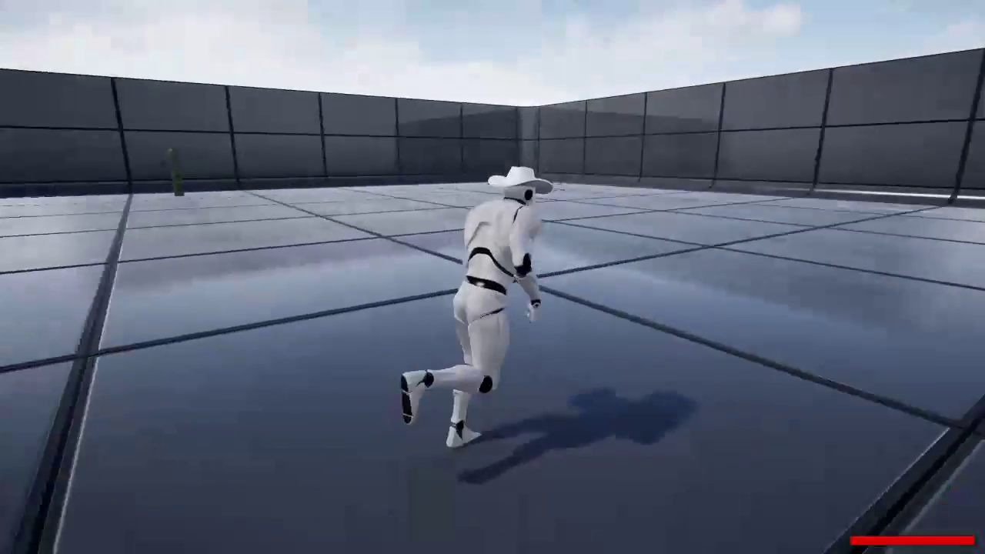
key(s)
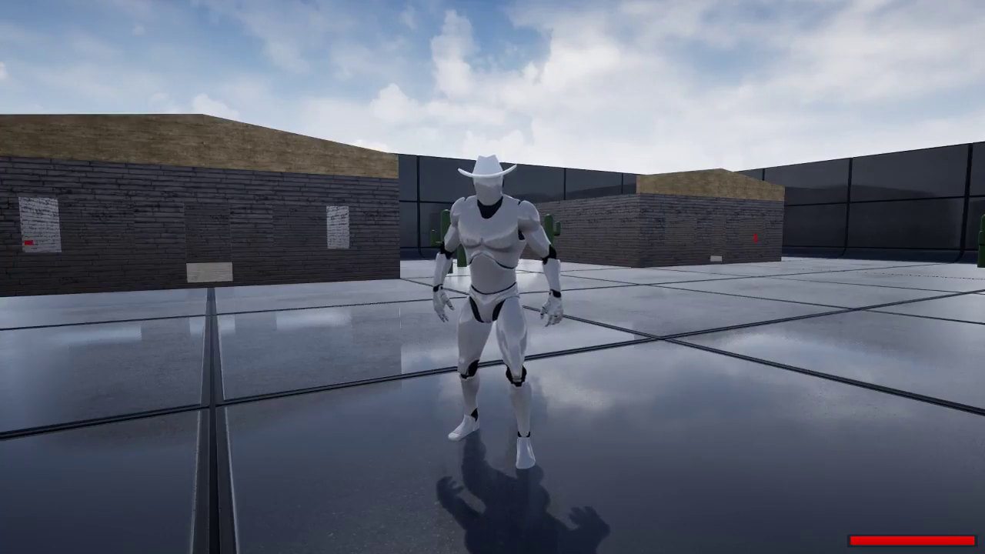
Run the character past a cactus to take damage and circle on the open floor facing the building with the health pickup.
key(w)
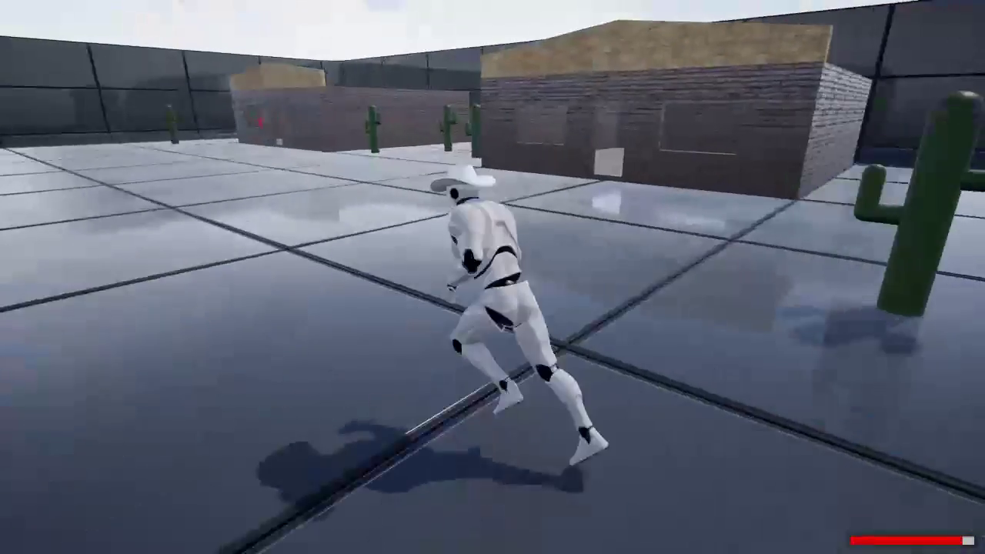
key(a)
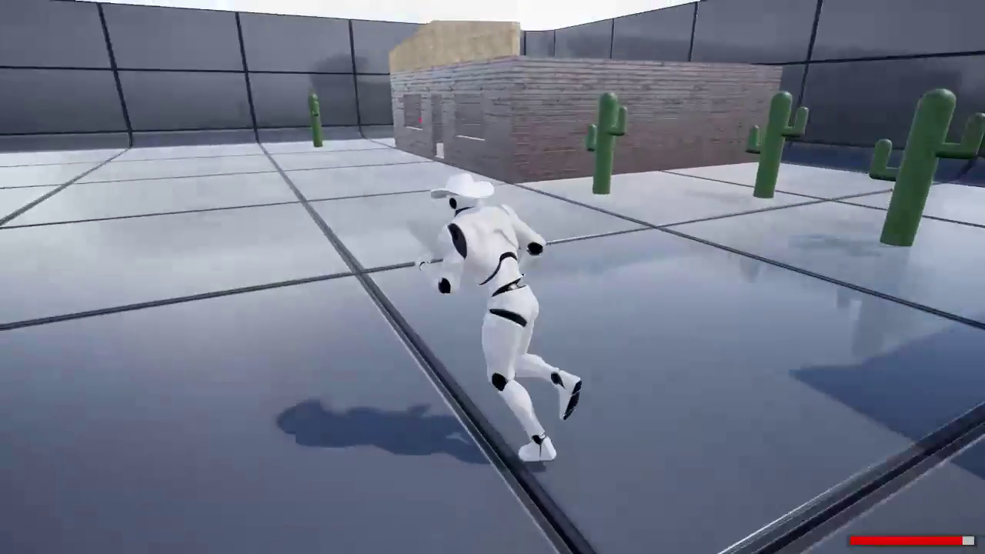
key(s)
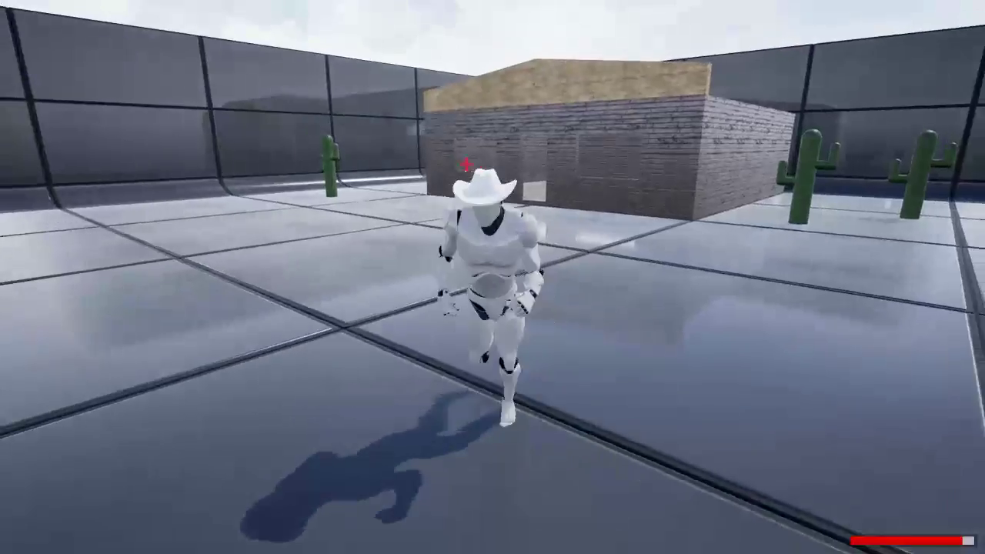
key(d)
key(w)
key(a)
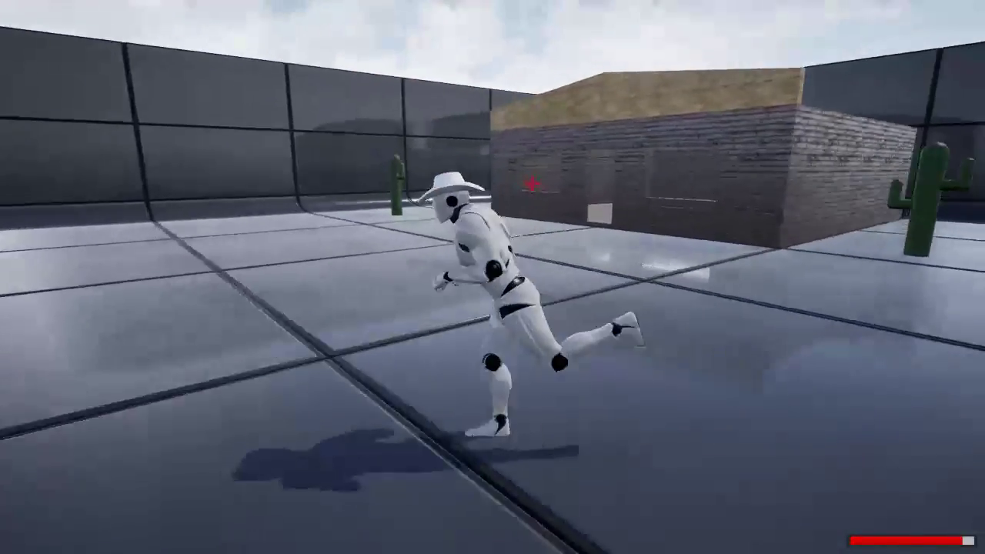
key(s)
key(d)
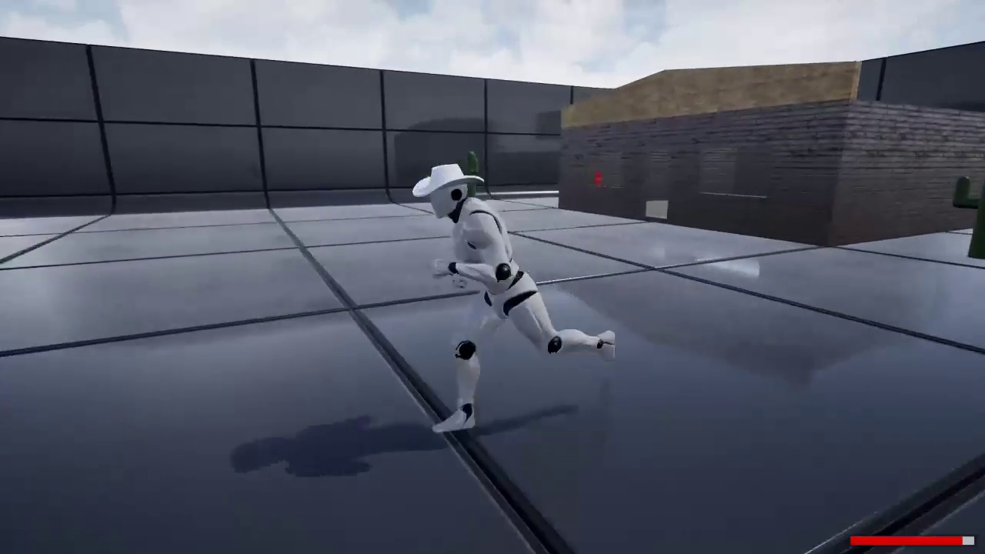
key(a)
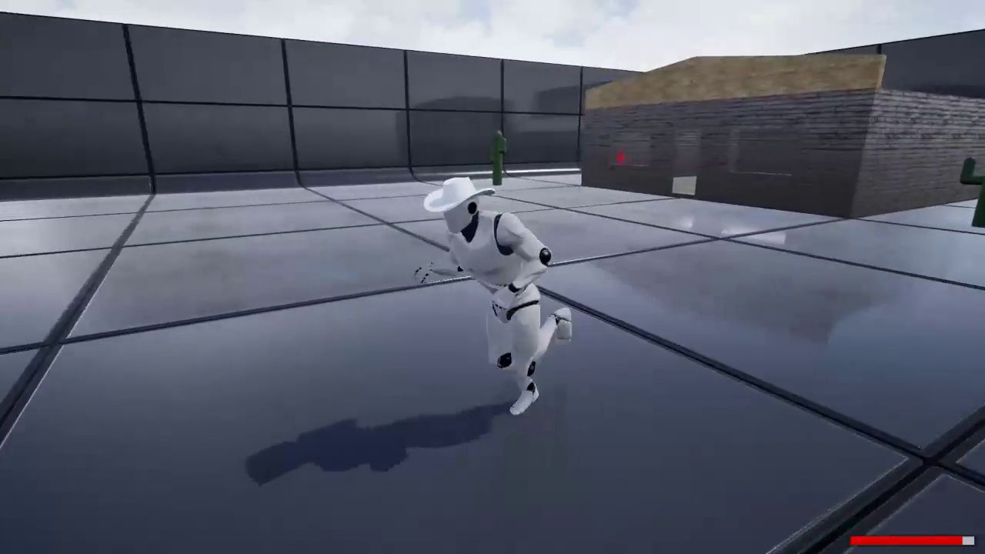
Run the character into the building to collect the health pickup and return to the open floor.
key(w)
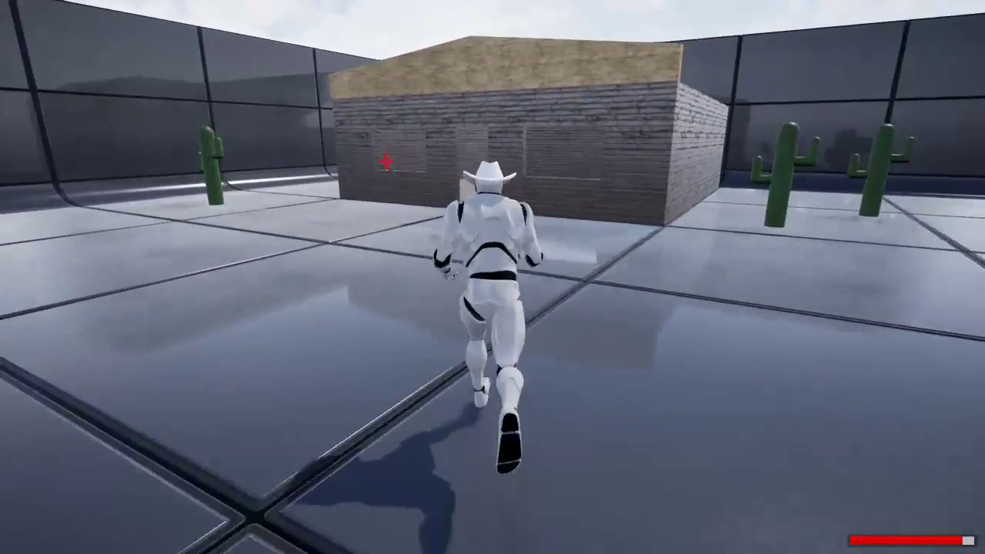
key(d)
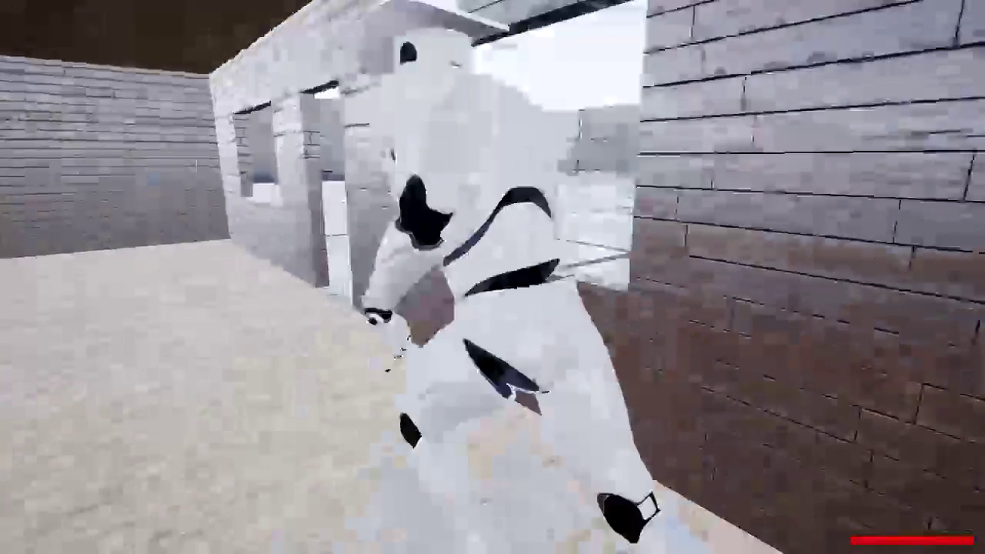
key(d)
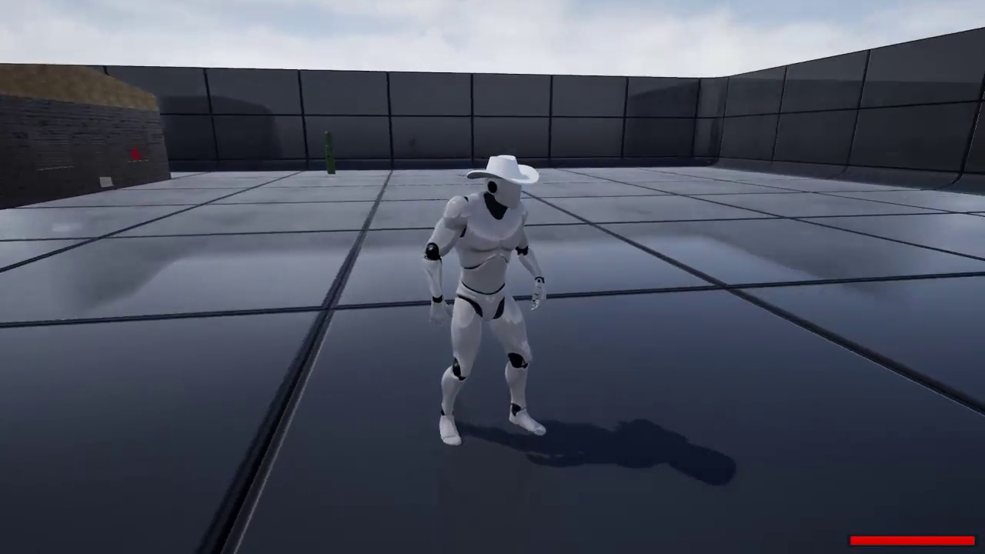
Pause the playtest and leave the hosted match for the game's main menu.
key(Escape)
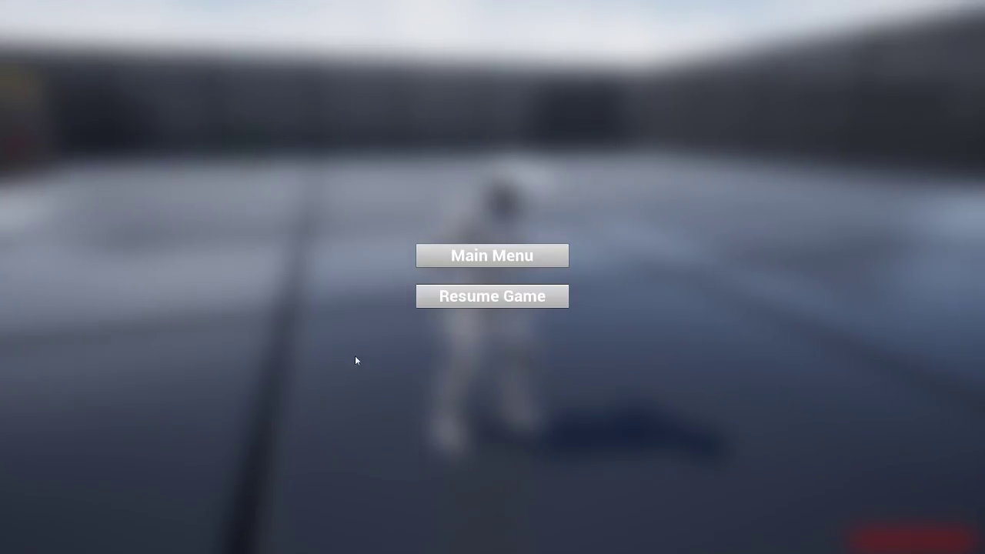
click(457, 261)
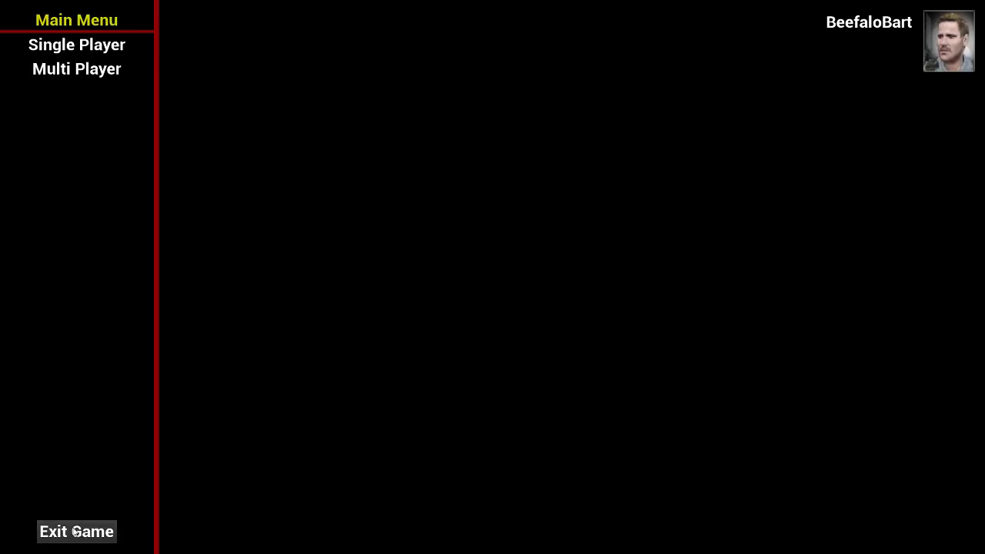